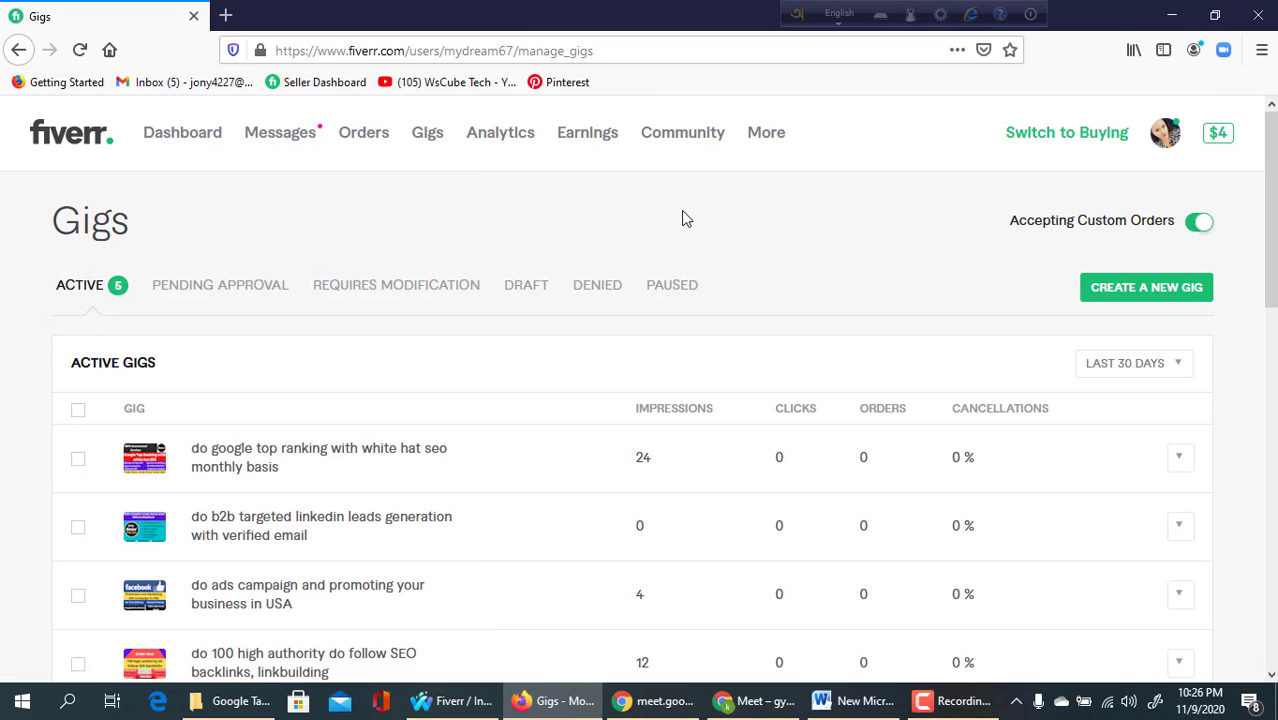
- Delete the four active gigs for Google ranking, ads campaign, SEO backlinks and bookmark submission, keeping only the LinkedIn leads gig
{"action": "scroll", "coordinate": [121, 371], "scroll_direction": "down", "scroll_amount": 2}
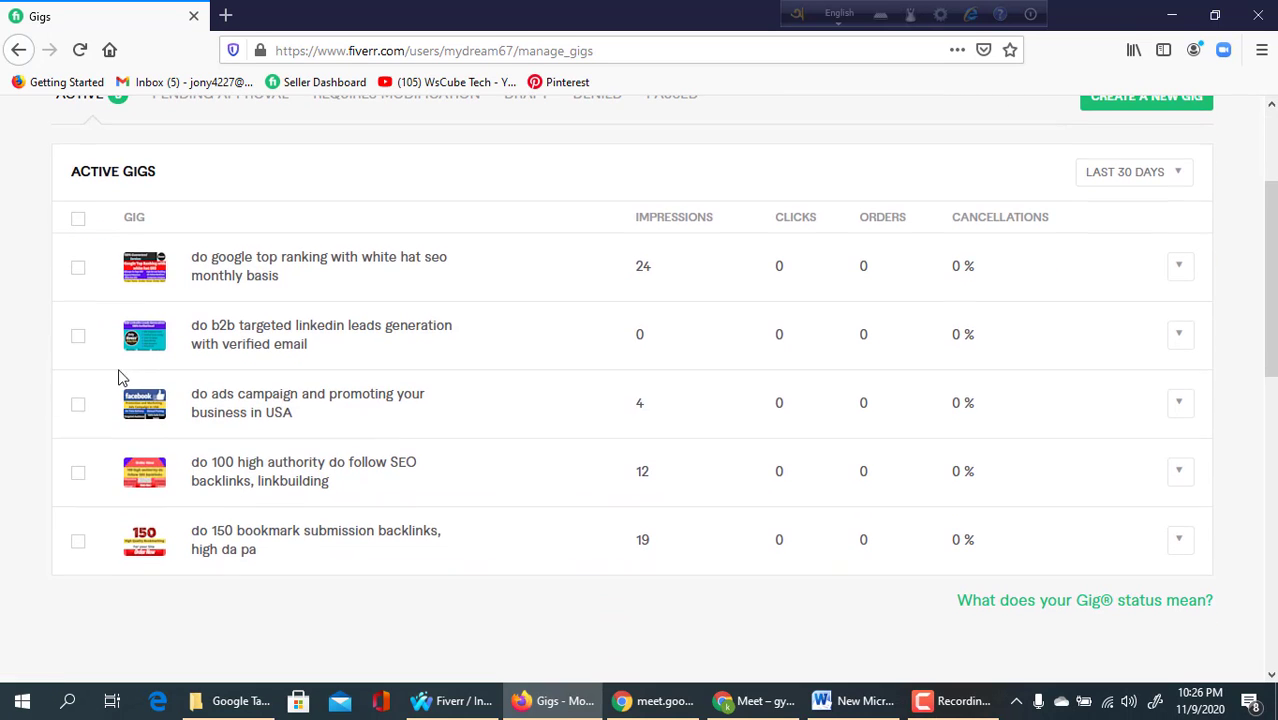
{"action": "left_click", "coordinate": [78, 267]}
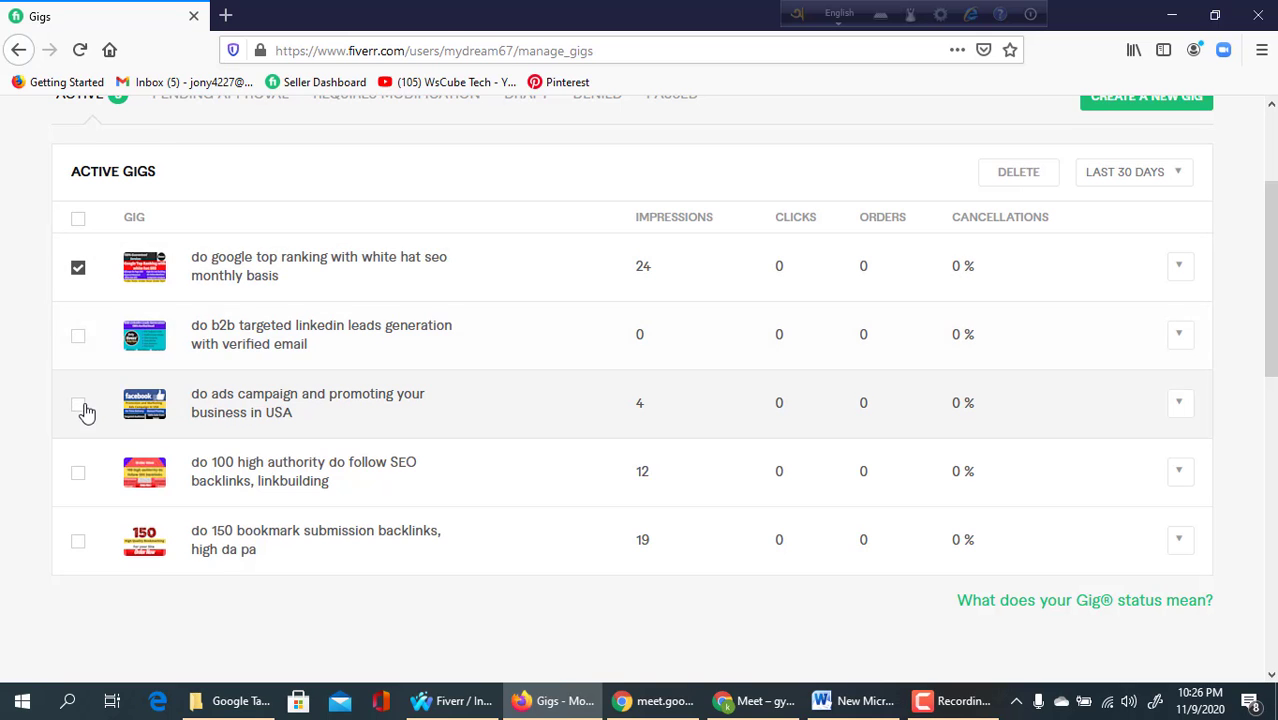
{"action": "left_click", "coordinate": [79, 541]}
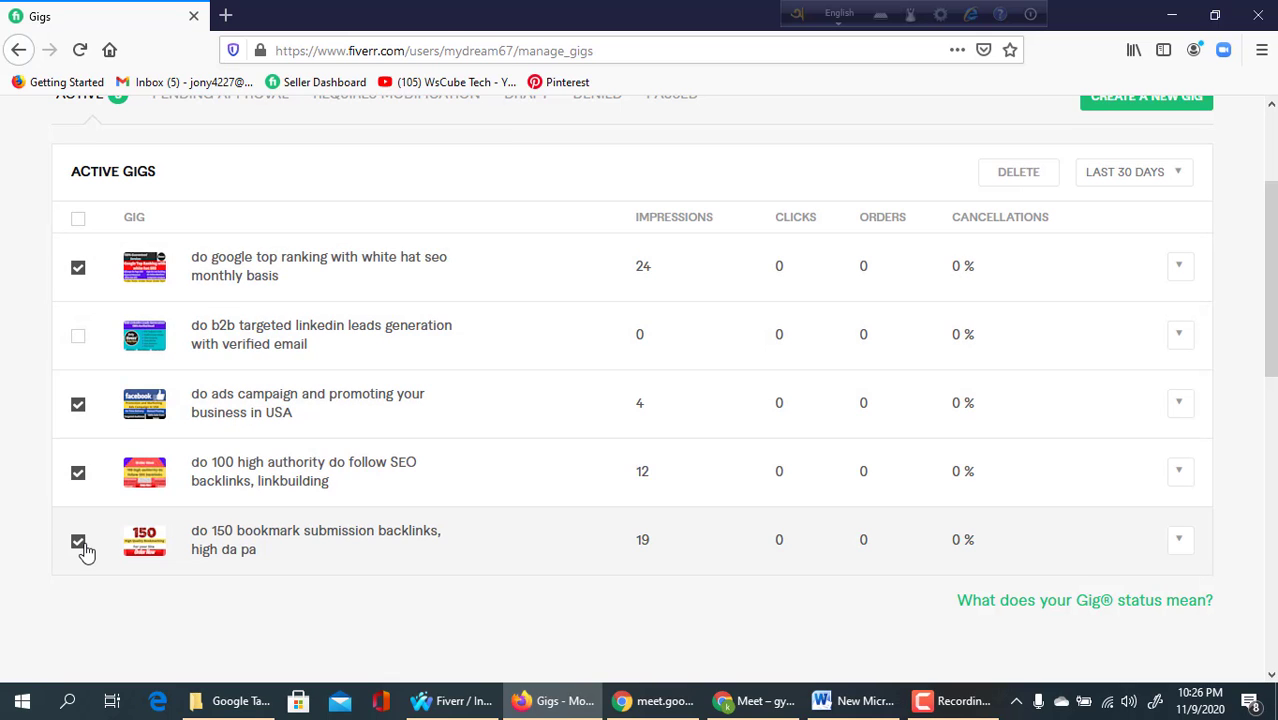
{"action": "scroll", "coordinate": [910, 288], "scroll_direction": "up", "scroll_amount": 1}
{"action": "scroll", "coordinate": [910, 288], "scroll_direction": "up", "scroll_amount": 1}
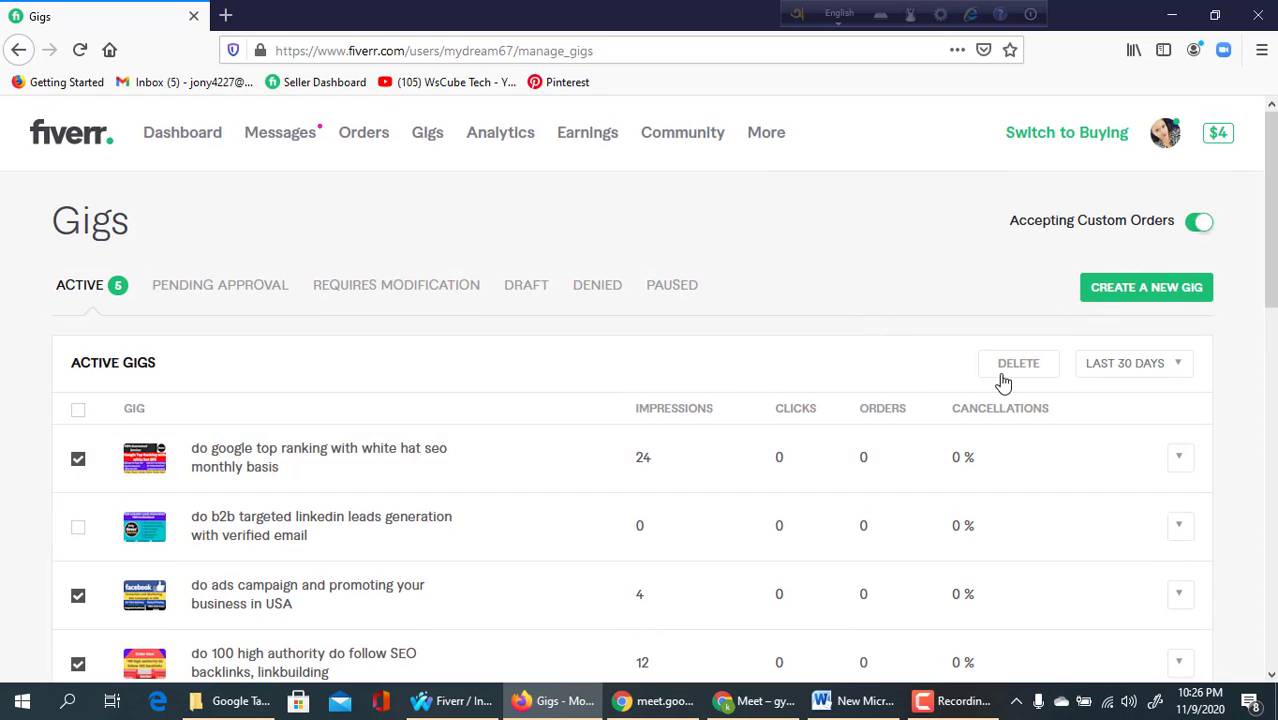
{"action": "left_click", "coordinate": [1003, 380]}
{"action": "left_click", "coordinate": [652, 354]}
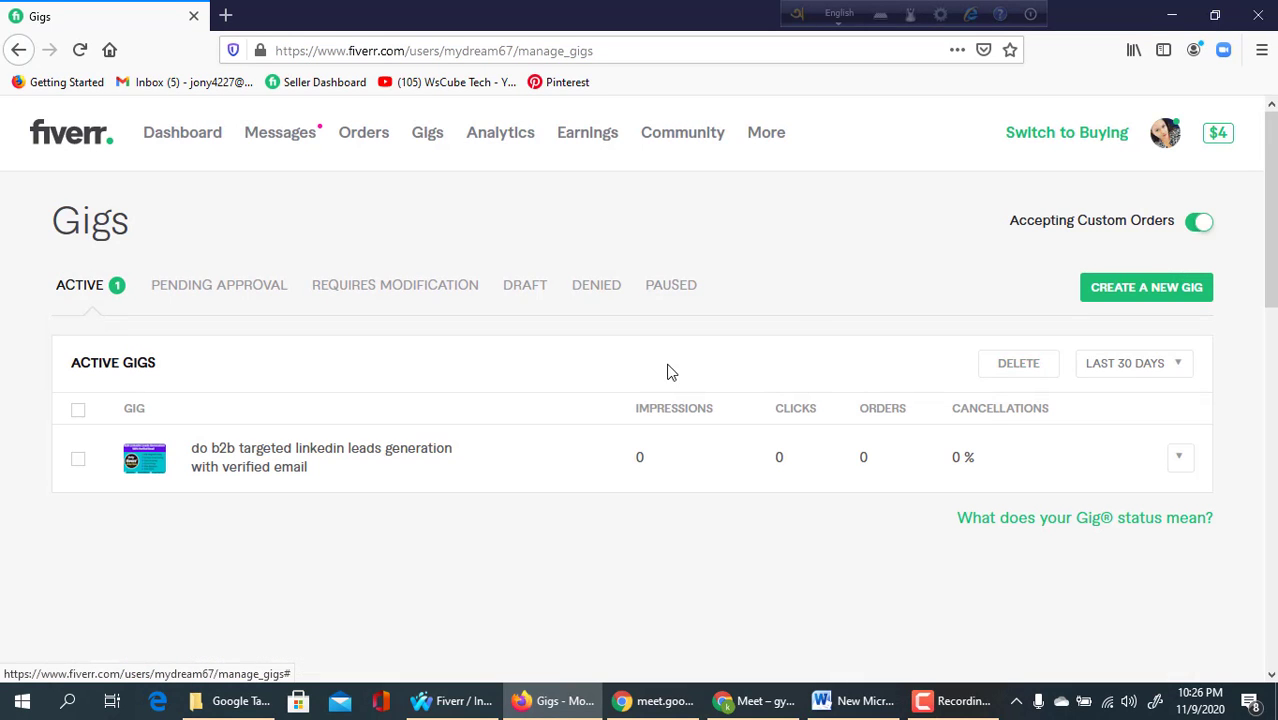
- Start creating a new gig, and search Fiverr's services for "Google ads" in a separate browser tab
{"action": "left_click", "coordinate": [1088, 303]}
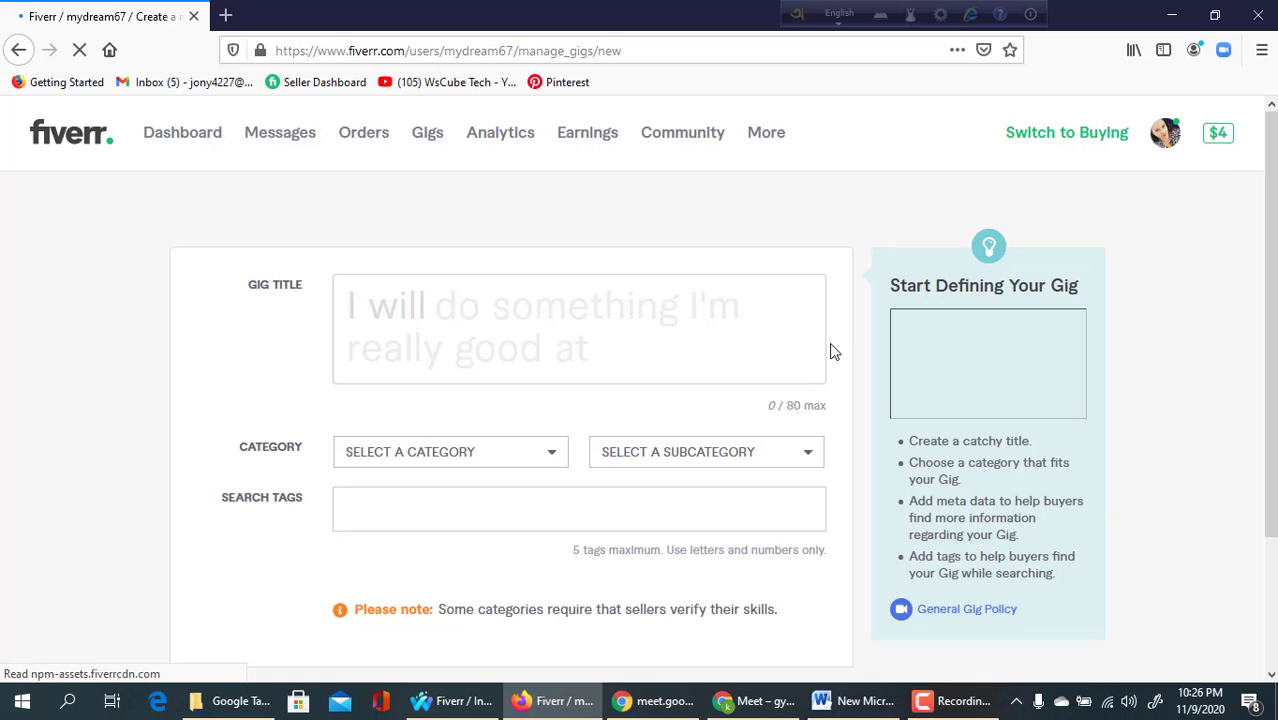
{"action": "left_click", "coordinate": [225, 15]}
{"action": "left_click", "coordinate": [294, 88]}
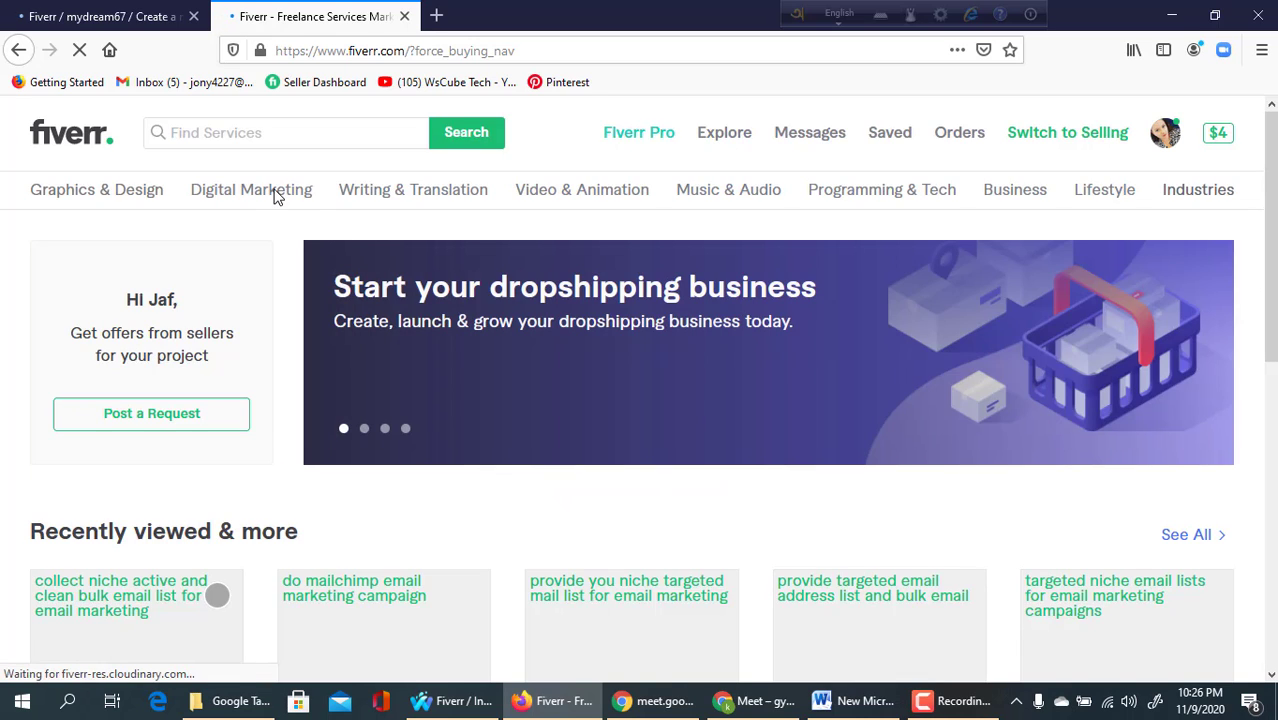
{"action": "left_click", "coordinate": [236, 137]}
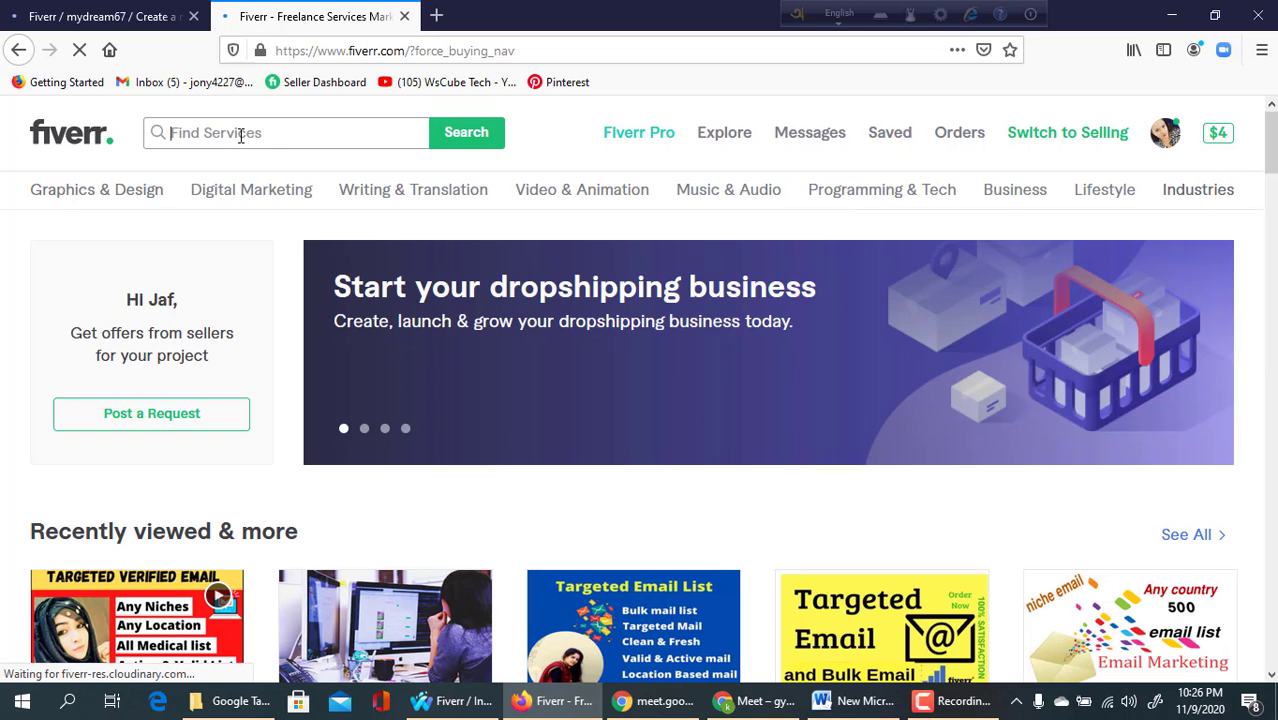
{"action": "type", "text": "Go"}
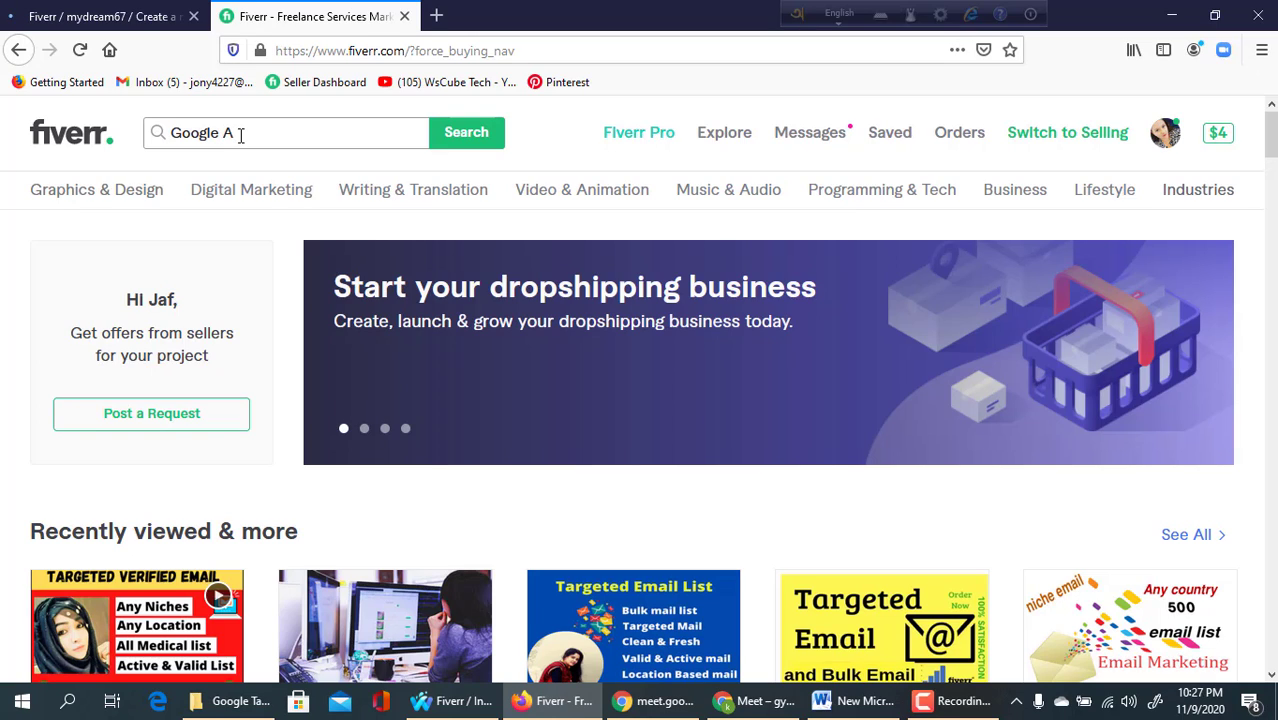
{"action": "type", "text": "ogle ads"}
{"action": "key", "text": "Return"}
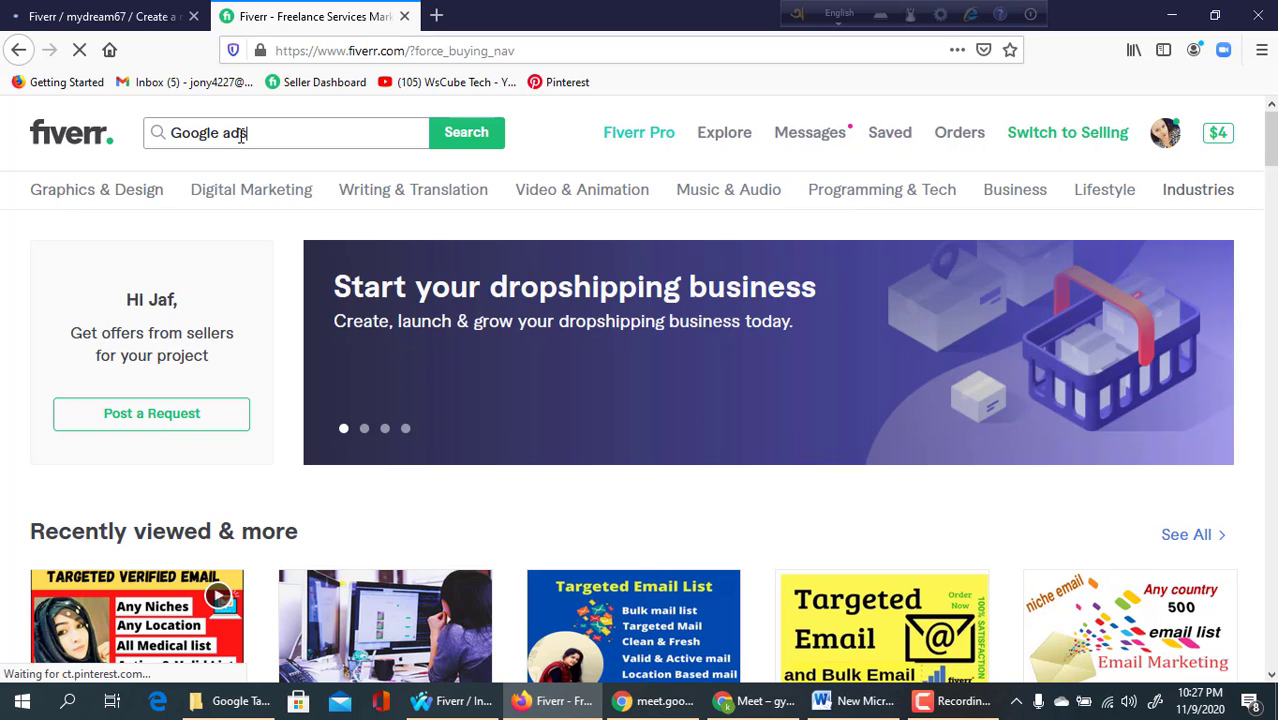
{"action": "left_click", "coordinate": [453, 146]}
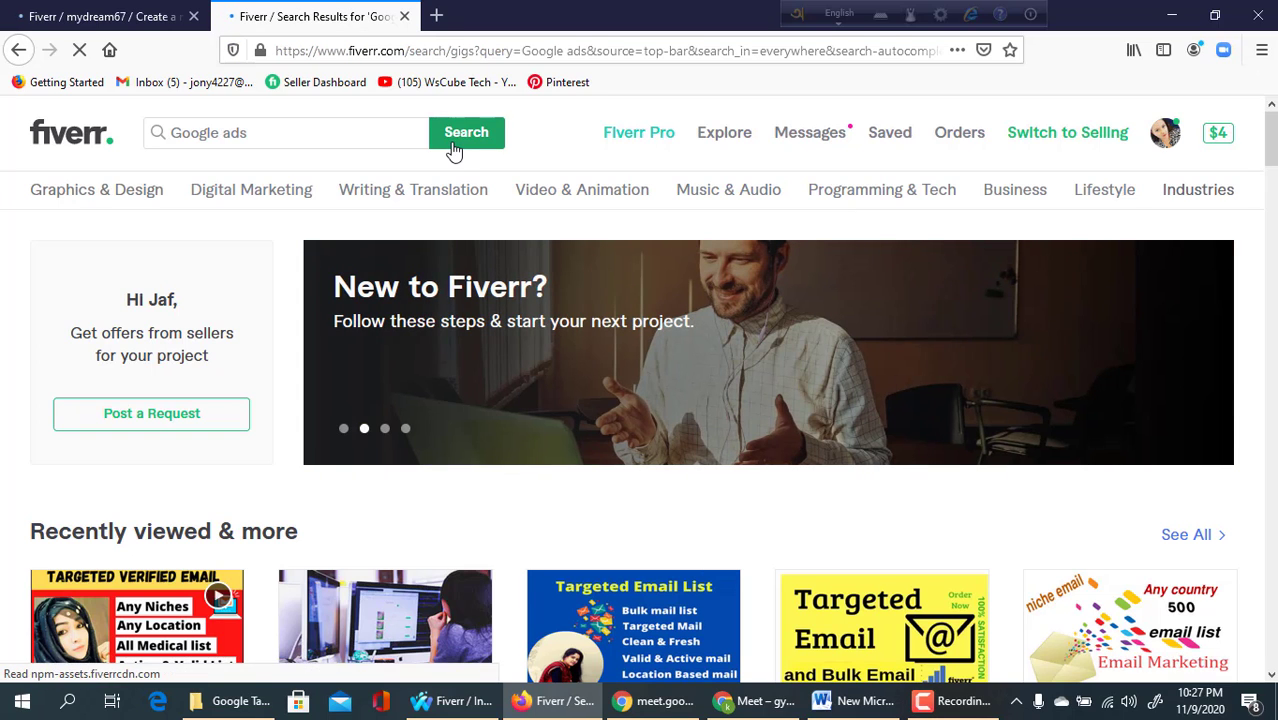
- Examine the titles, images and starting prices of competing gigs in the "Google ads" search results
{"action": "scroll", "coordinate": [461, 218], "scroll_direction": "down", "scroll_amount": 2}
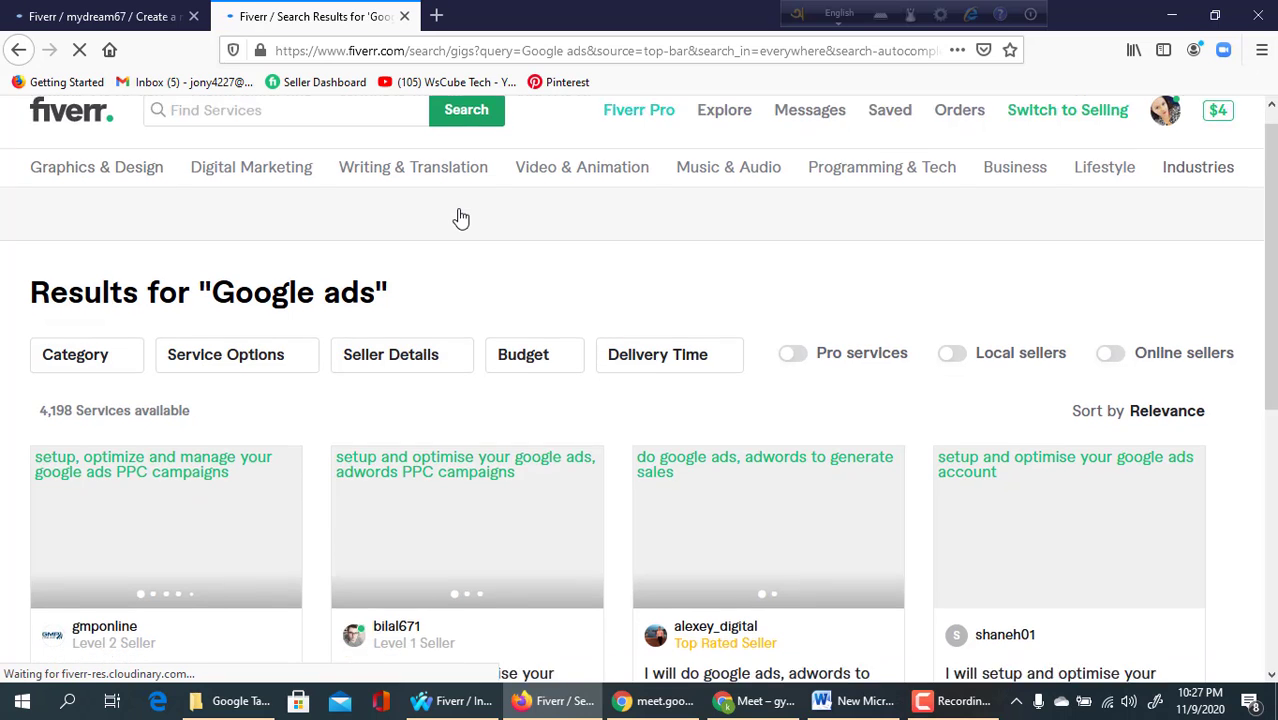
{"action": "scroll", "coordinate": [461, 230], "scroll_direction": "down", "scroll_amount": 2}
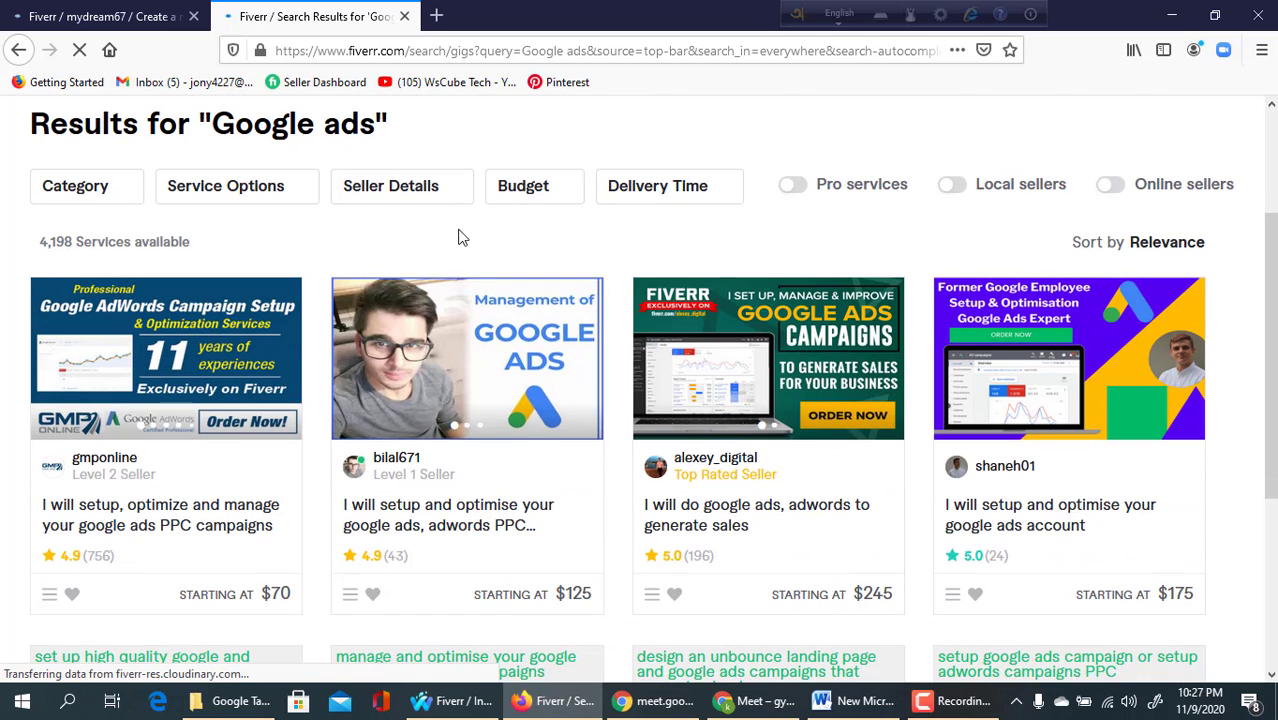
{"action": "scroll", "coordinate": [115, 497], "scroll_direction": "down", "scroll_amount": 2}
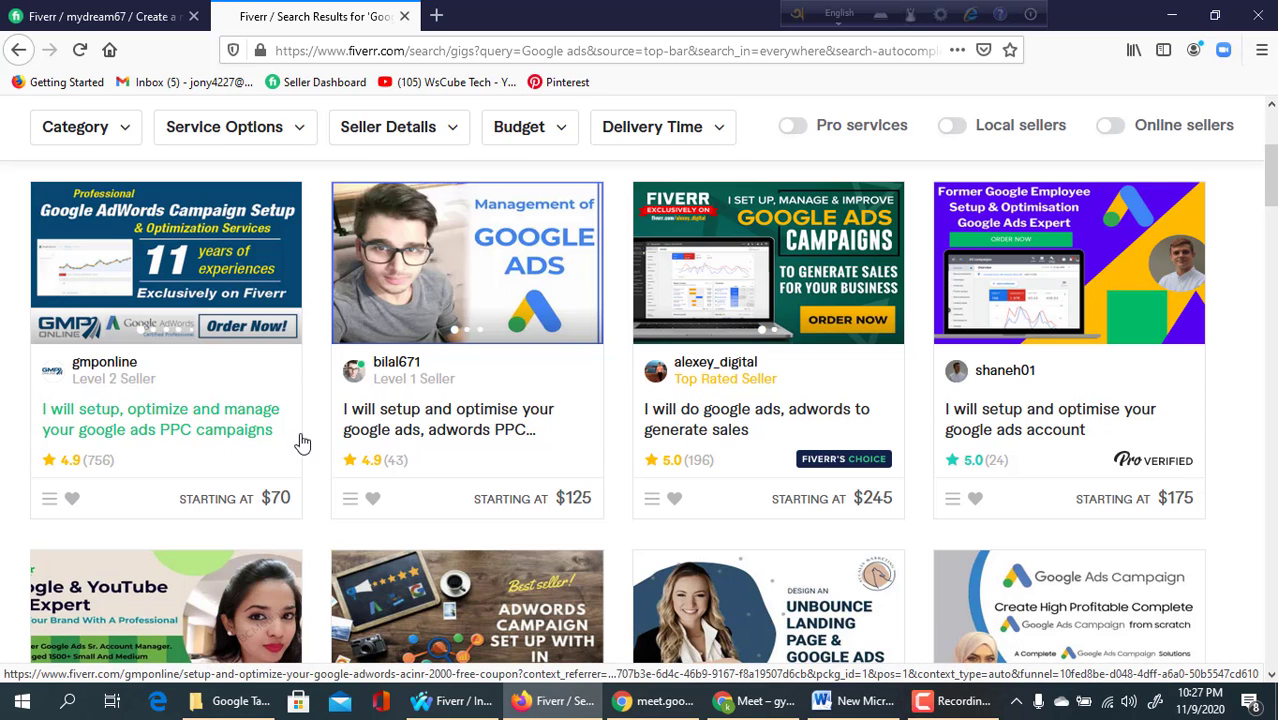
{"action": "scroll", "coordinate": [900, 430], "scroll_direction": "down", "scroll_amount": 2}
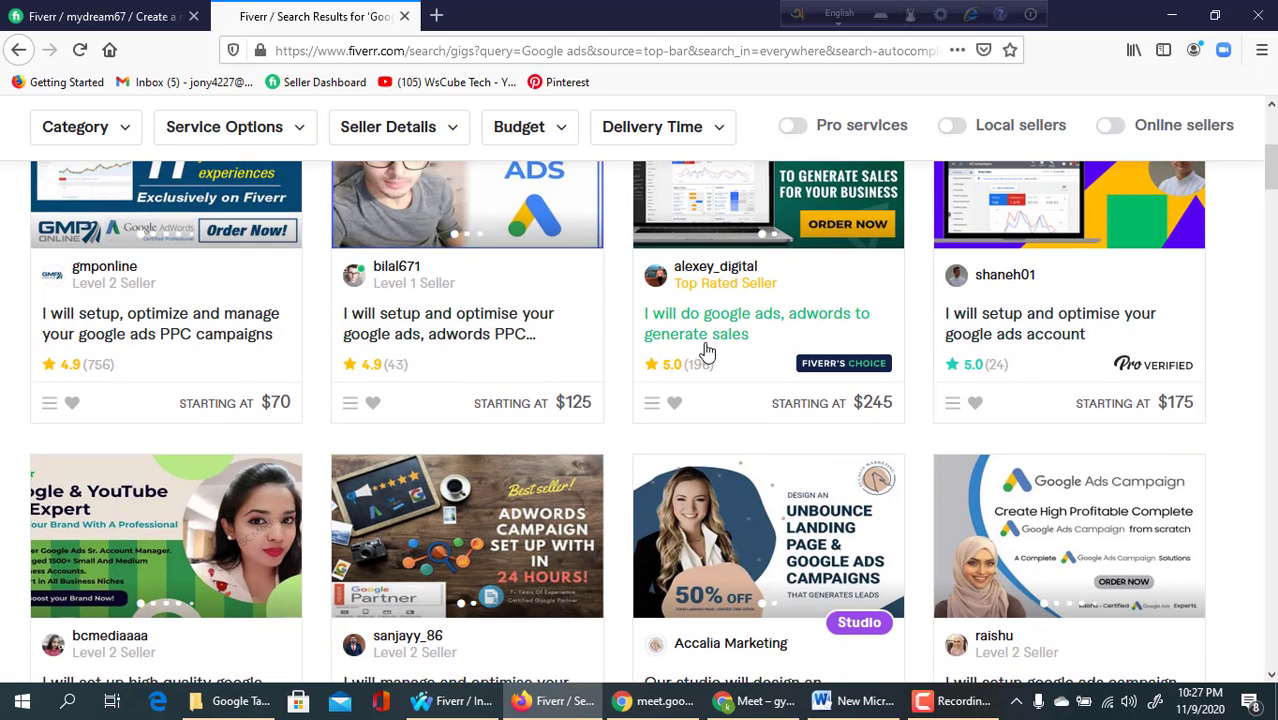
{"action": "scroll", "coordinate": [520, 376], "scroll_direction": "down", "scroll_amount": 2}
{"action": "scroll", "coordinate": [519, 378], "scroll_direction": "down", "scroll_amount": 1}
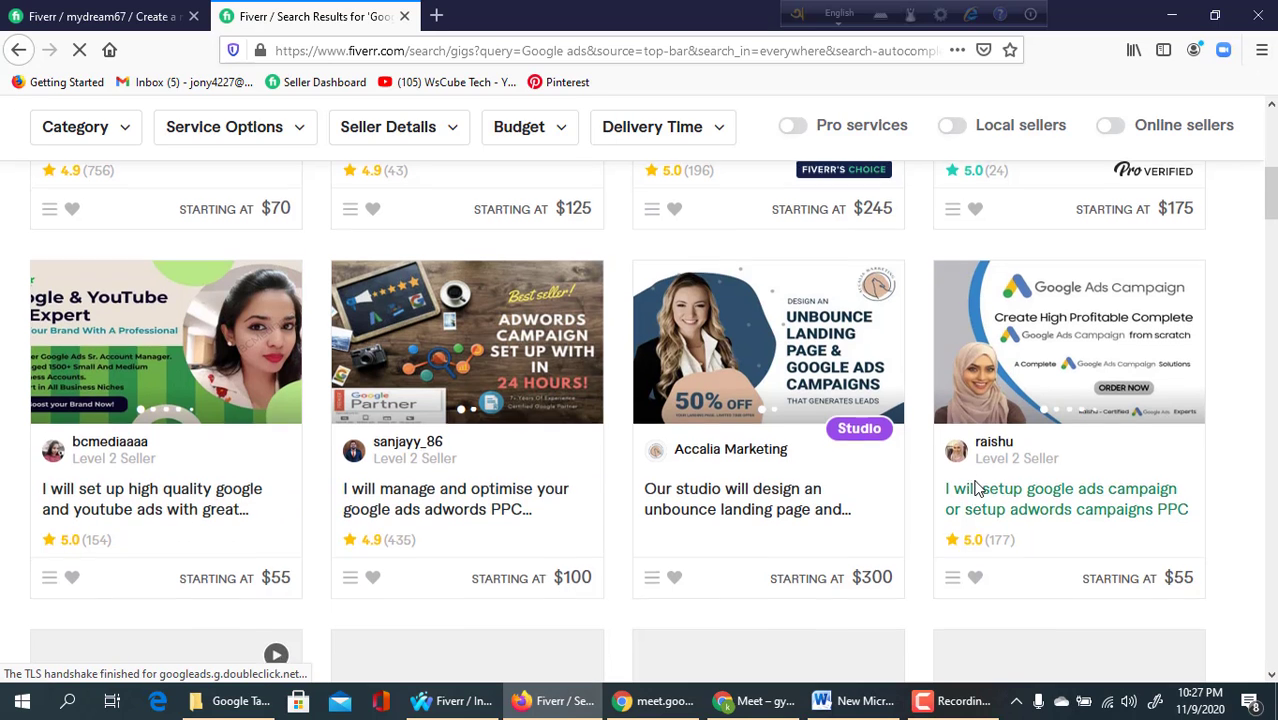
{"action": "scroll", "coordinate": [983, 485], "scroll_direction": "down", "scroll_amount": 1}
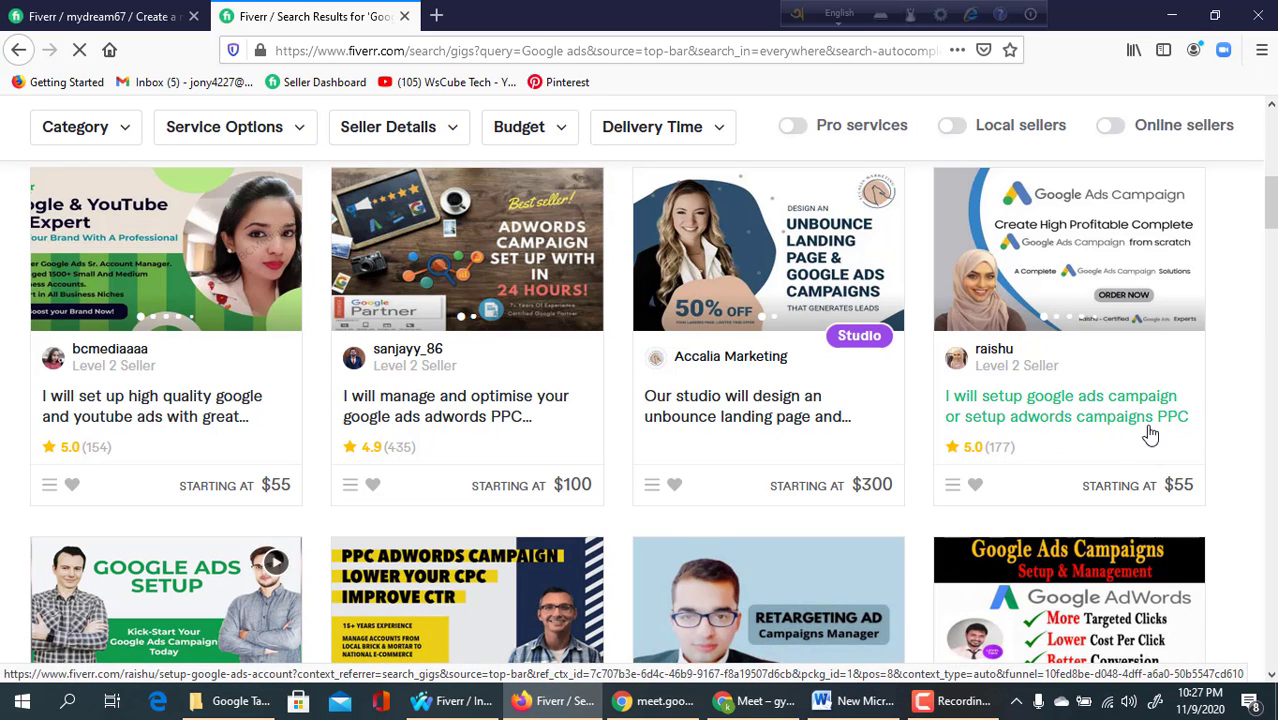
{"action": "scroll", "coordinate": [1010, 445], "scroll_direction": "down", "scroll_amount": 2}
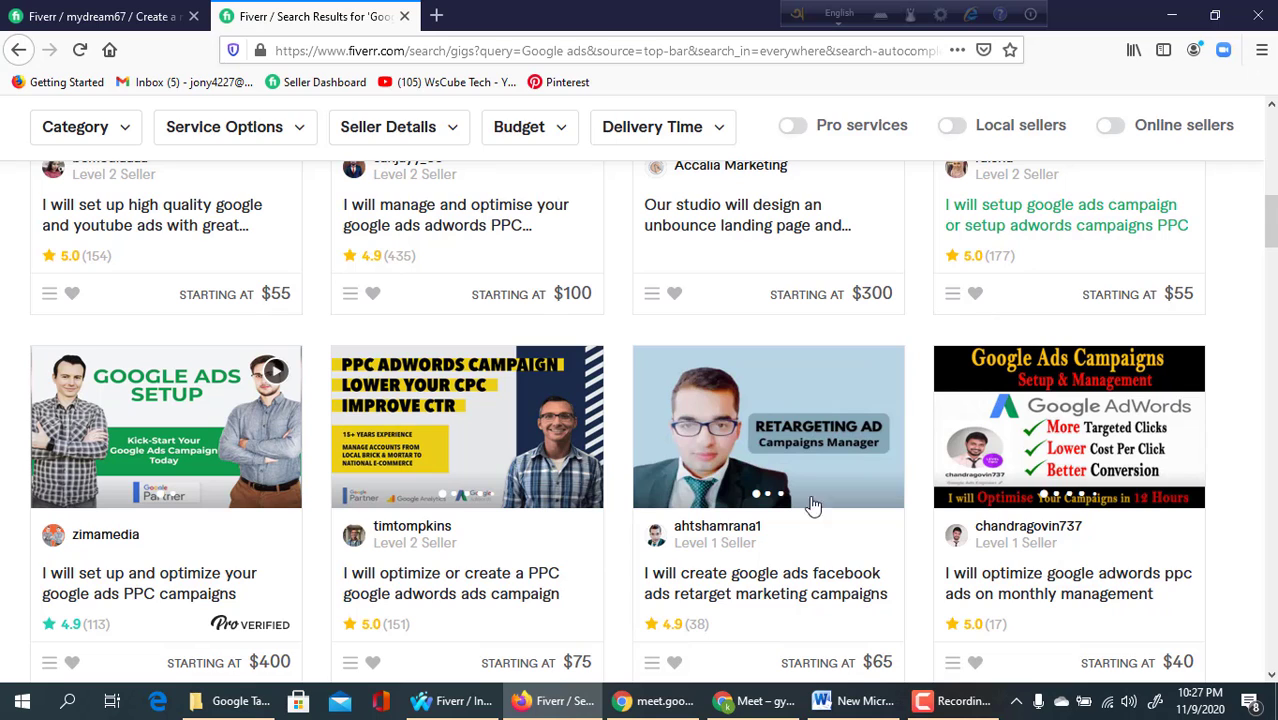
- Copy "create google ads analytics for your business" from the Word document into the new Fiverr gig's title
{"action": "left_click", "coordinate": [4, 8]}
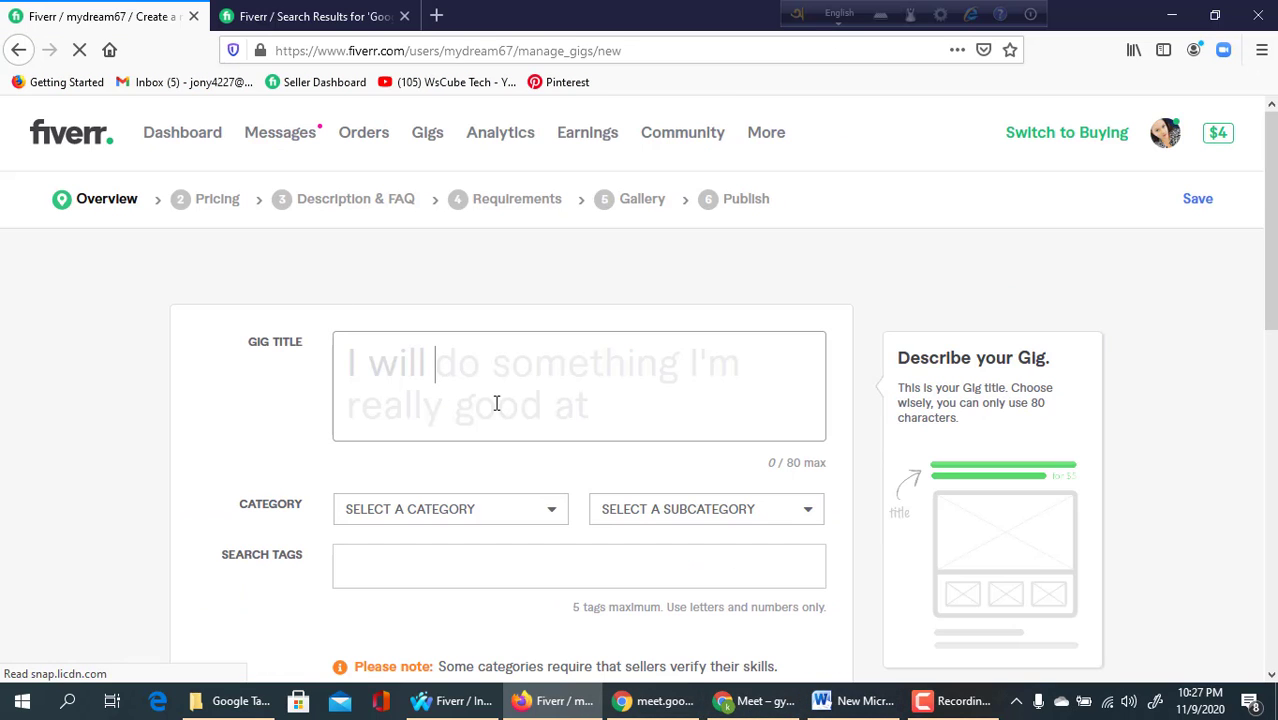
{"action": "left_click", "coordinate": [855, 700]}
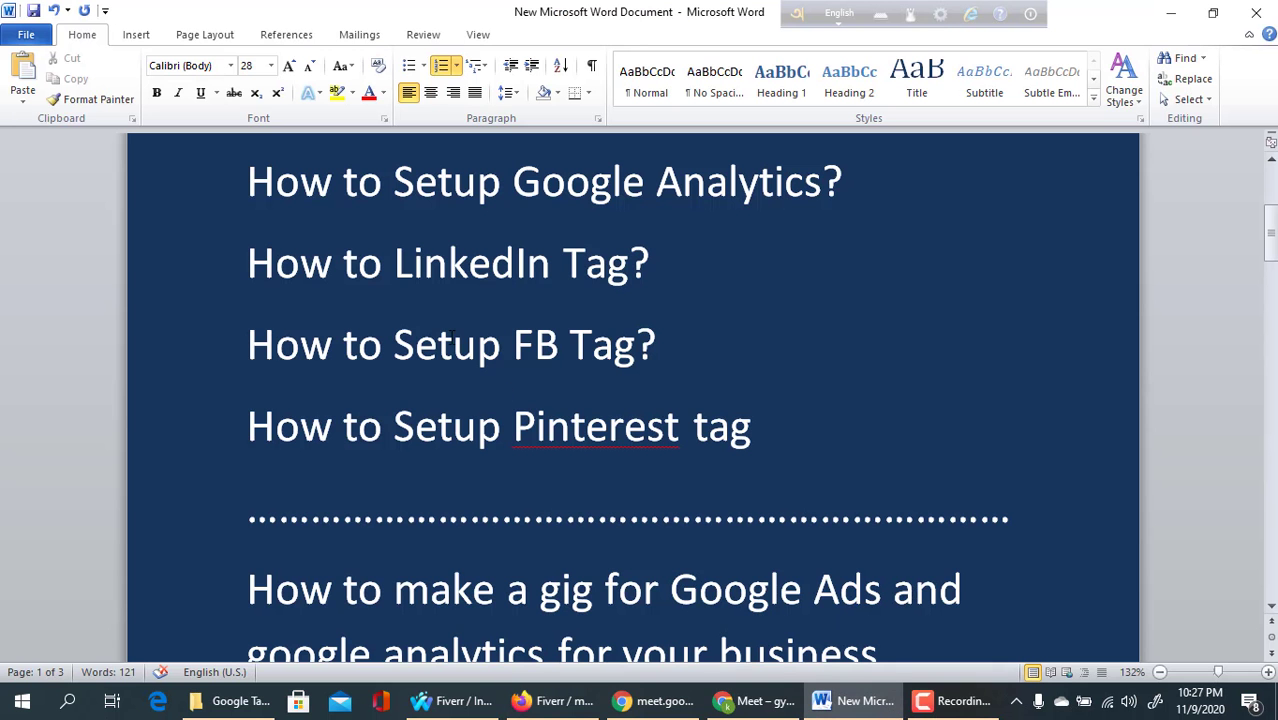
{"action": "scroll", "coordinate": [432, 343], "scroll_direction": "down", "scroll_amount": 5}
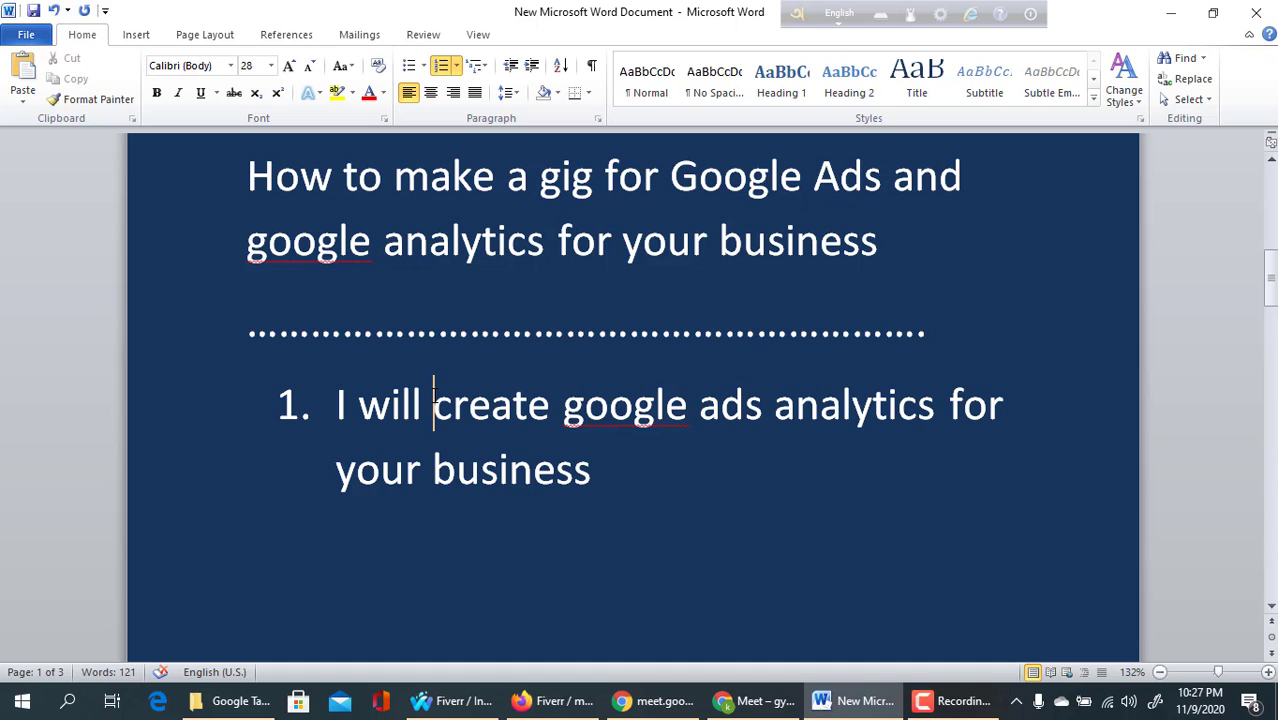
{"action": "left_click_drag", "start_coordinate": [434, 405], "coordinate": [553, 452]}
{"action": "key", "text": "ctrl+c"}
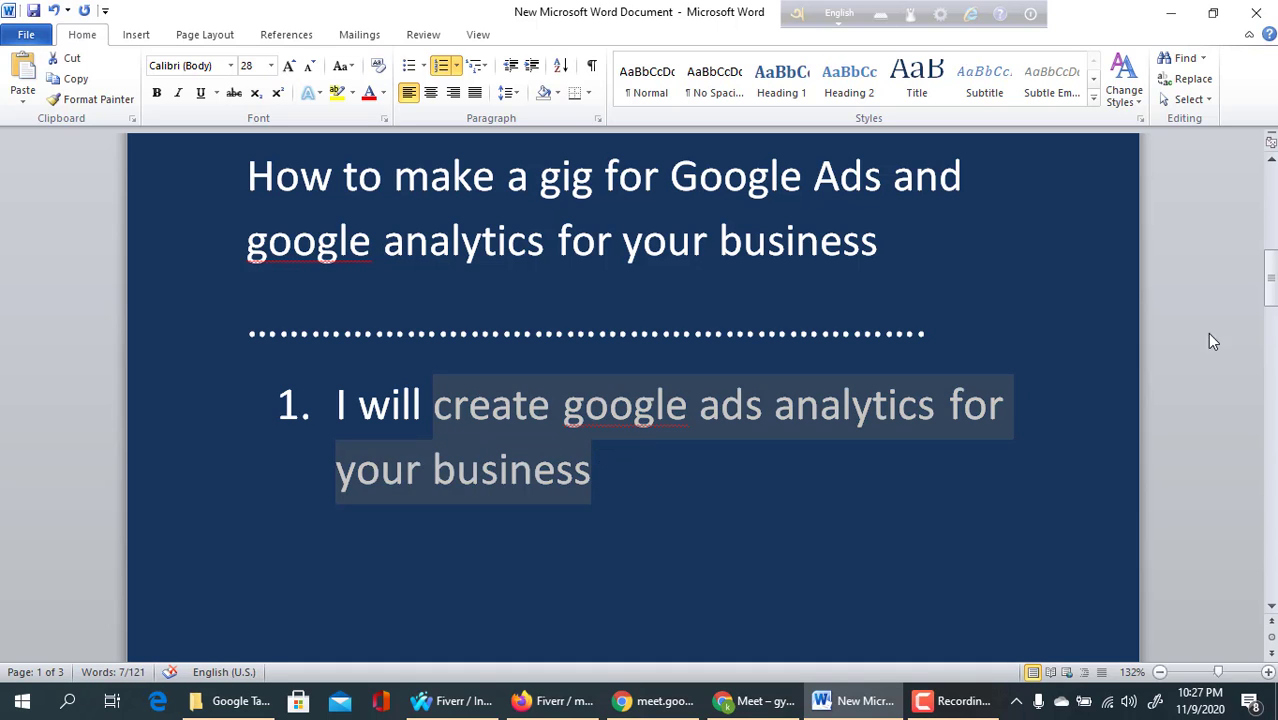
{"action": "left_click", "coordinate": [1171, 13]}
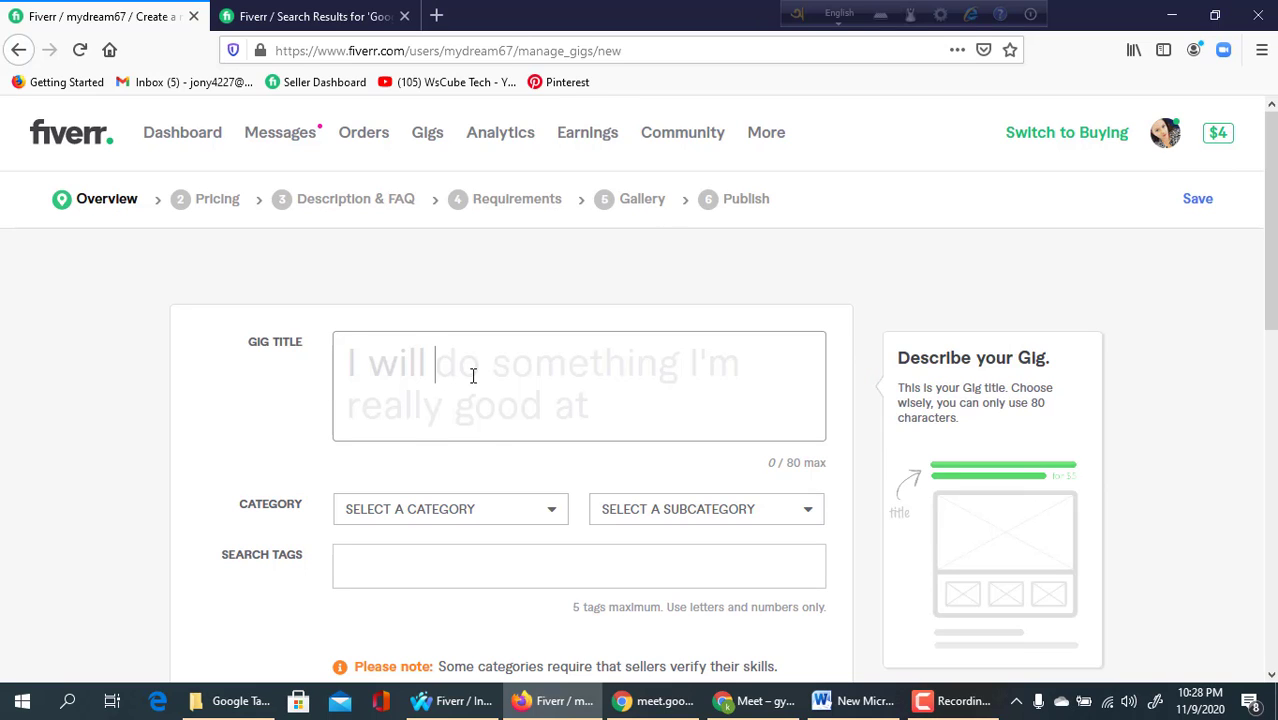
{"action": "key", "text": "ctrl+v"}
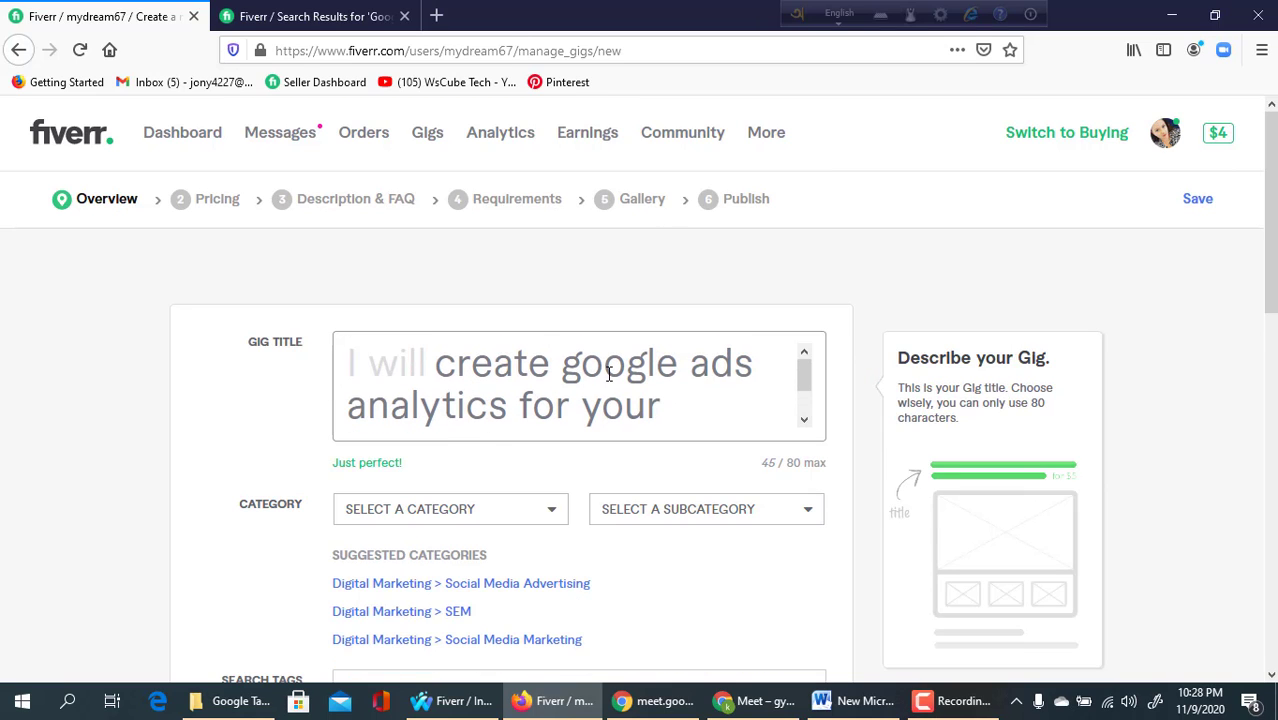
- Insert "and PPC Campaign" before "for your business" in the gig title and review the full wording
{"action": "scroll", "coordinate": [530, 405], "scroll_direction": "down", "scroll_amount": 1}
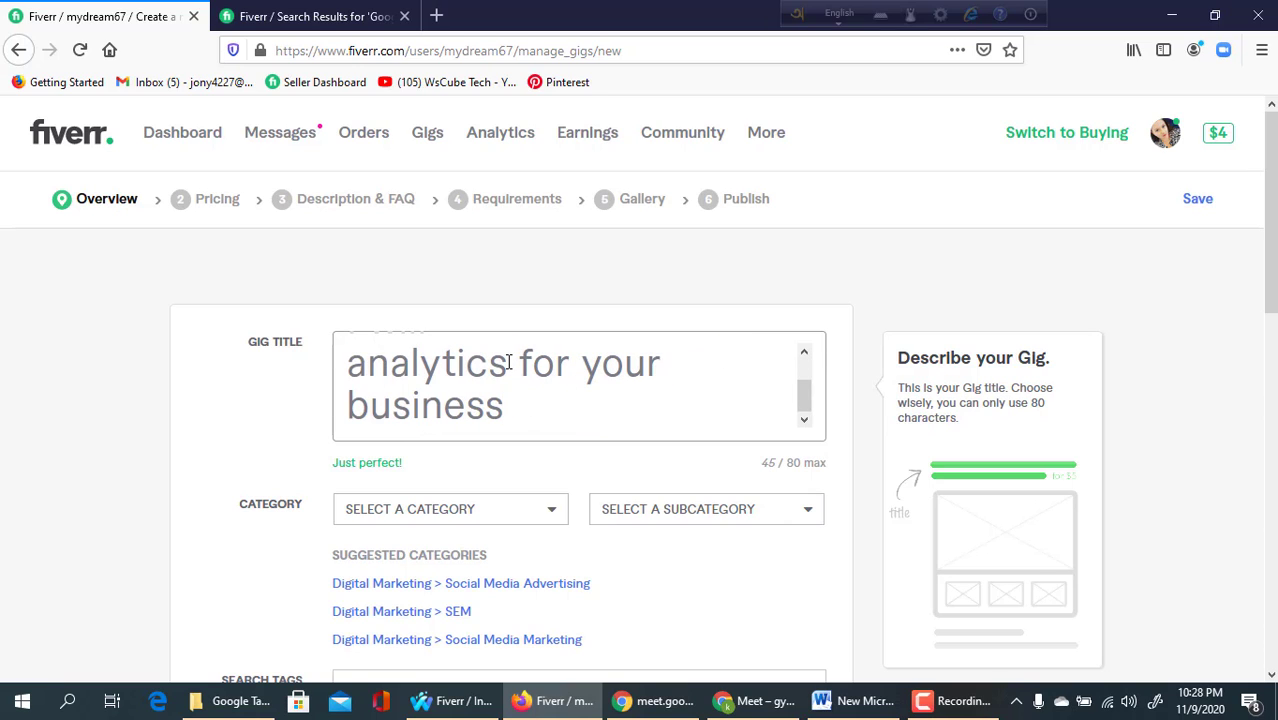
{"action": "scroll", "coordinate": [517, 376], "scroll_direction": "up", "scroll_amount": 1}
{"action": "scroll", "coordinate": [517, 378], "scroll_direction": "down", "scroll_amount": 1}
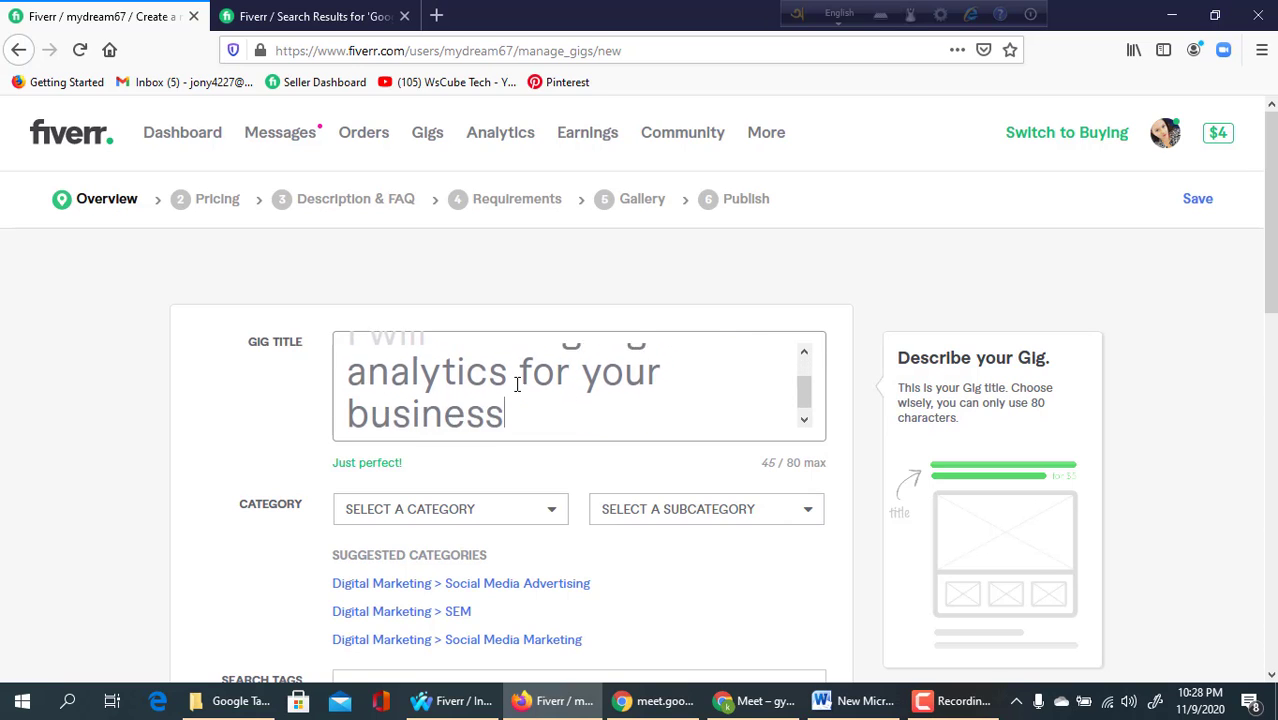
{"action": "scroll", "coordinate": [517, 382], "scroll_direction": "up", "scroll_amount": 1}
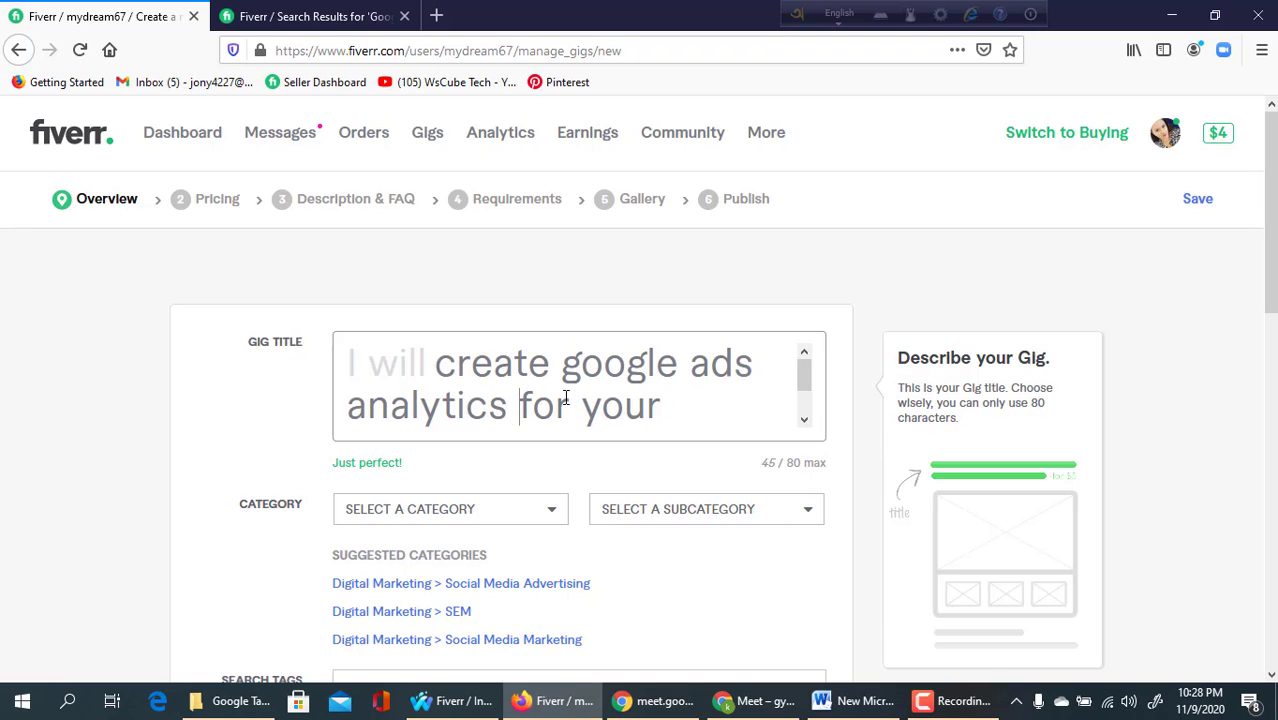
{"action": "type", "text": "and PP"}
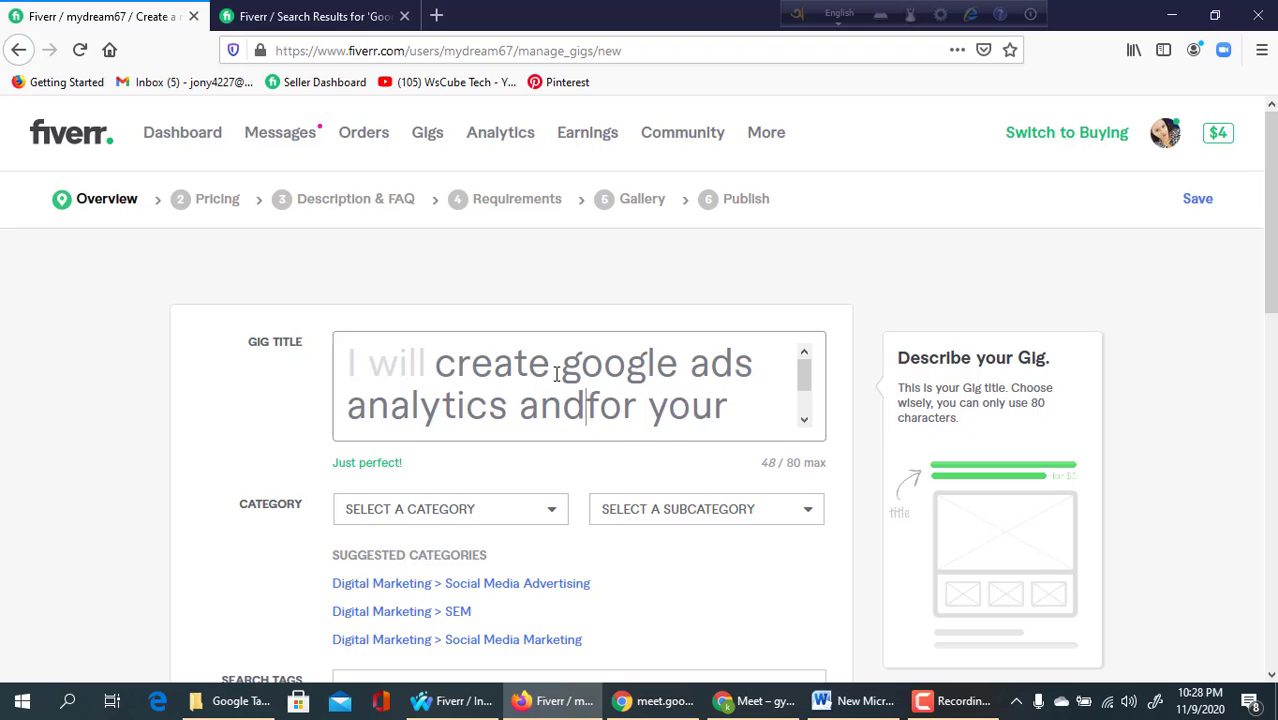
{"action": "type", "text": "C Cam"}
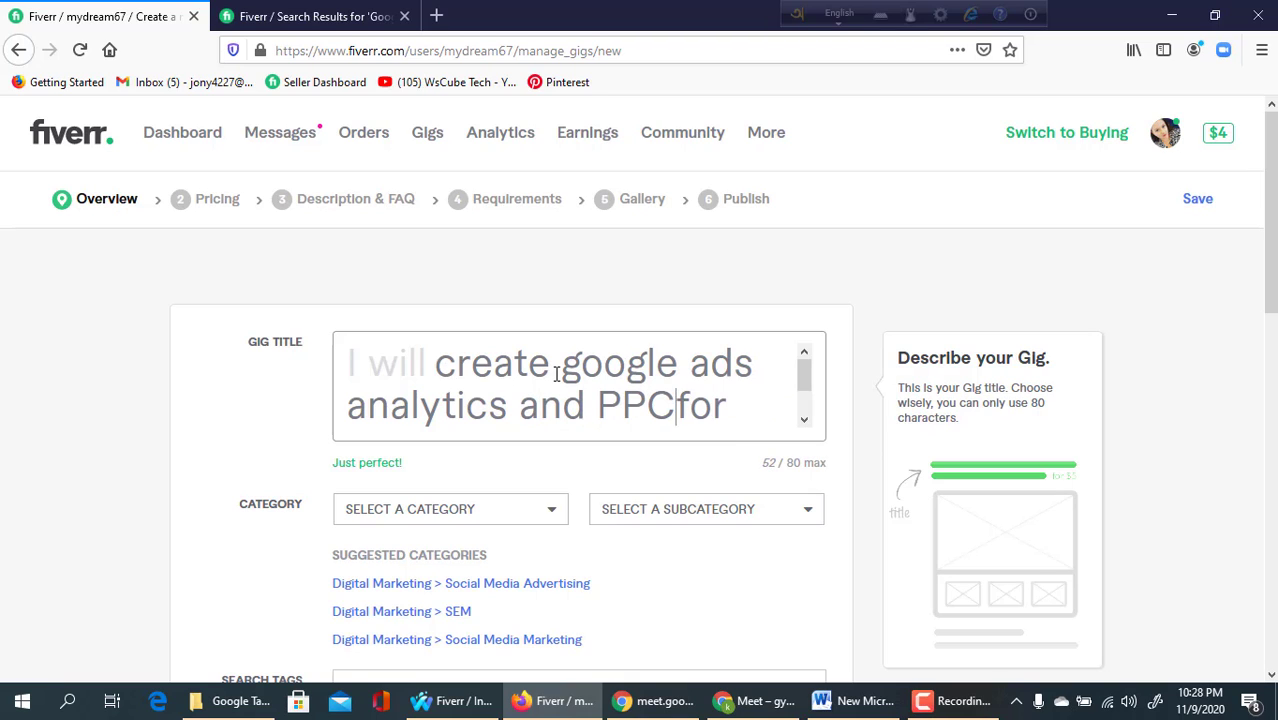
{"action": "type", "text": "paign"}
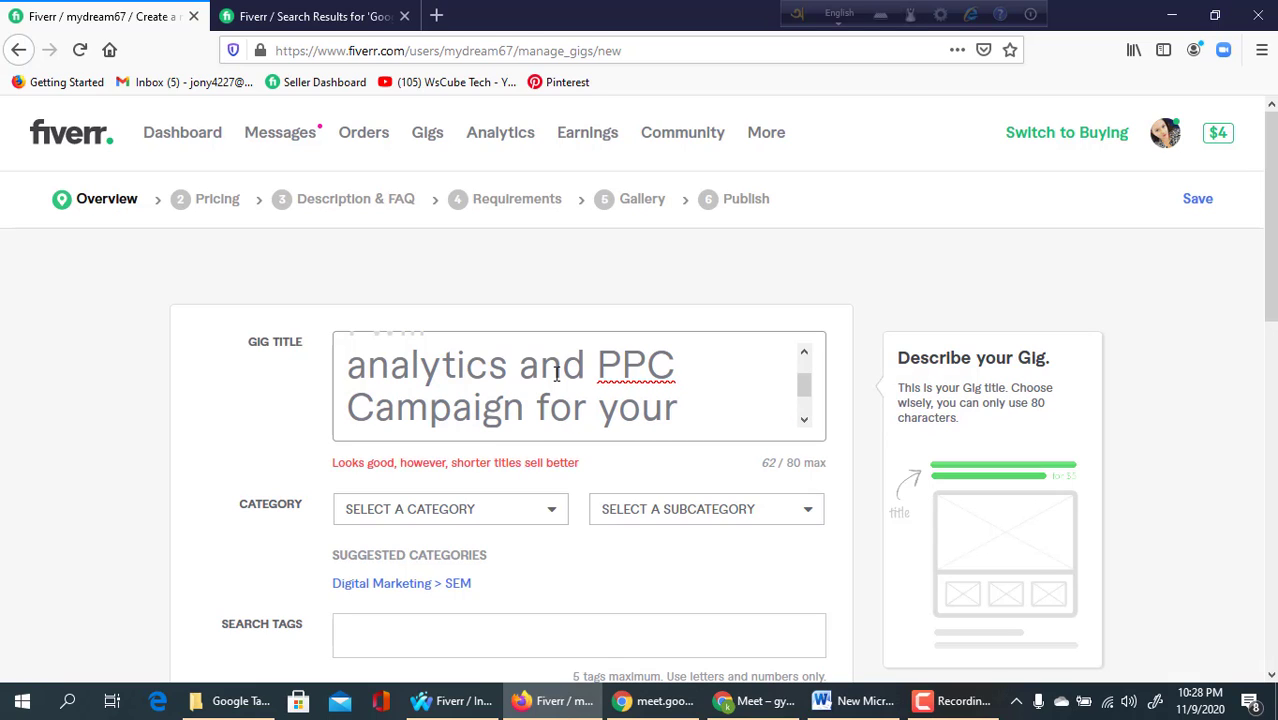
{"action": "scroll", "coordinate": [519, 385], "scroll_direction": "down", "scroll_amount": 1}
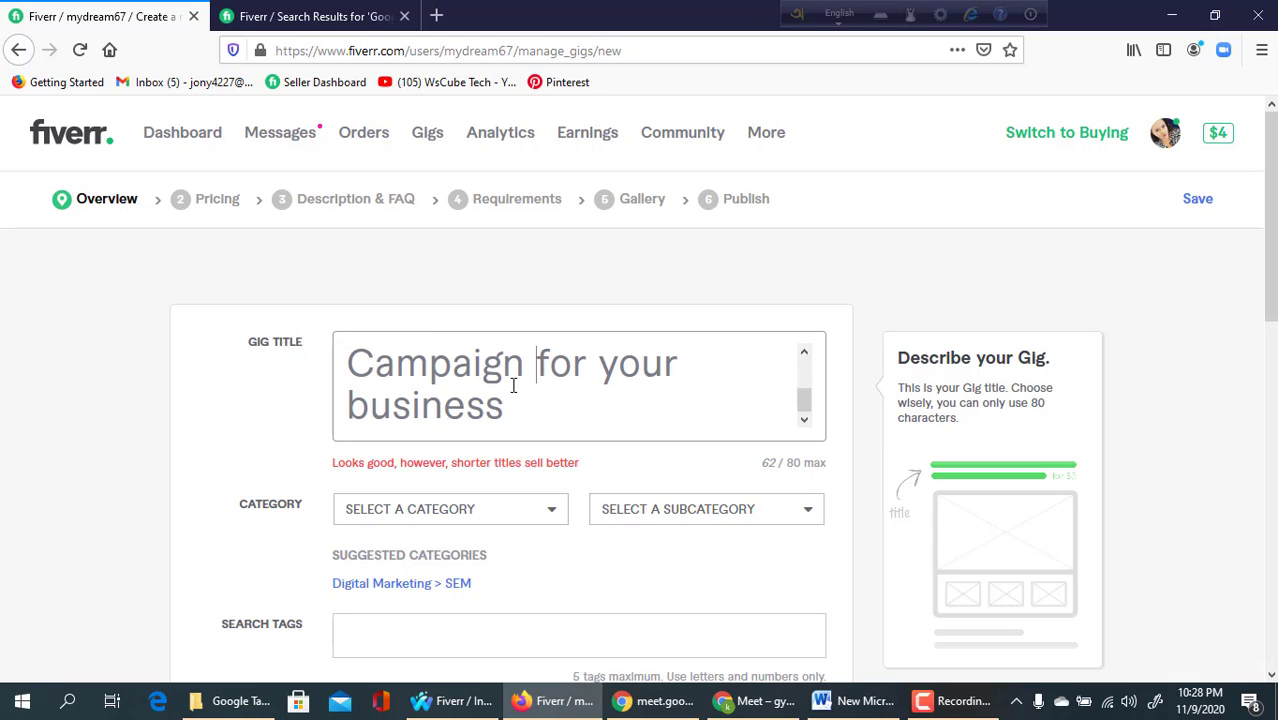
{"action": "scroll", "coordinate": [513, 385], "scroll_direction": "up", "scroll_amount": 1}
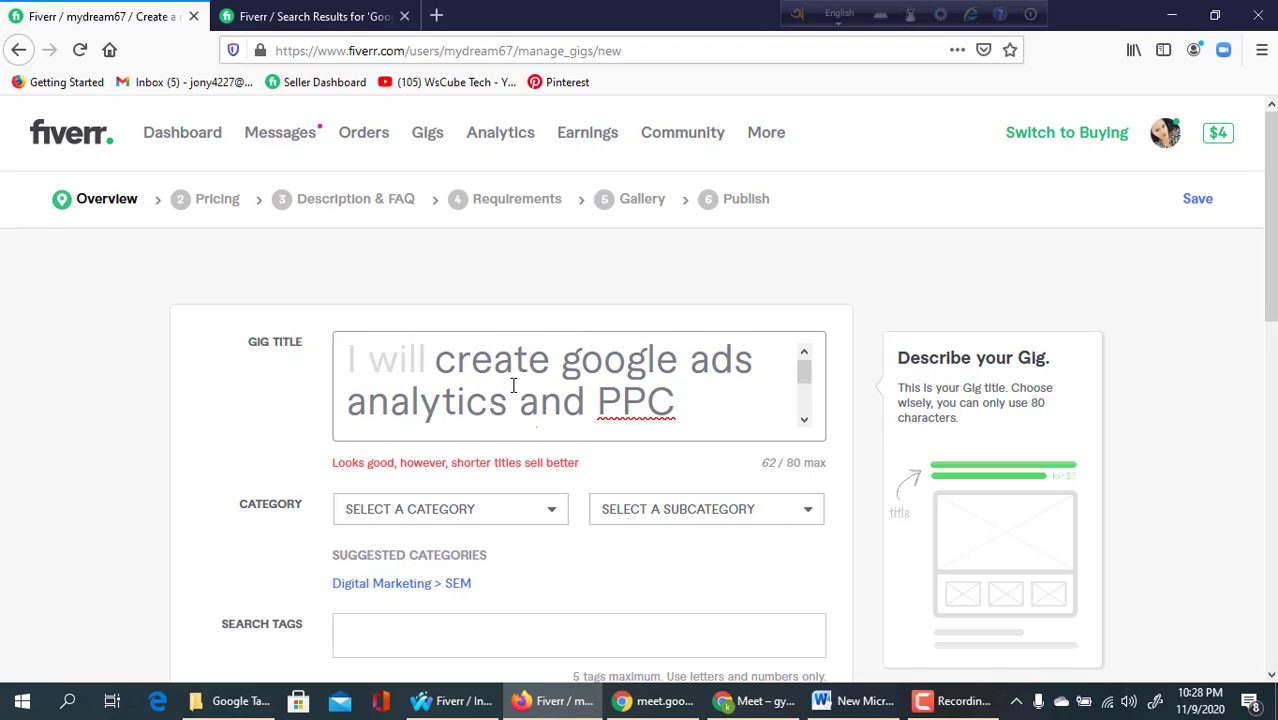
{"action": "scroll", "coordinate": [530, 385], "scroll_direction": "down", "scroll_amount": 1}
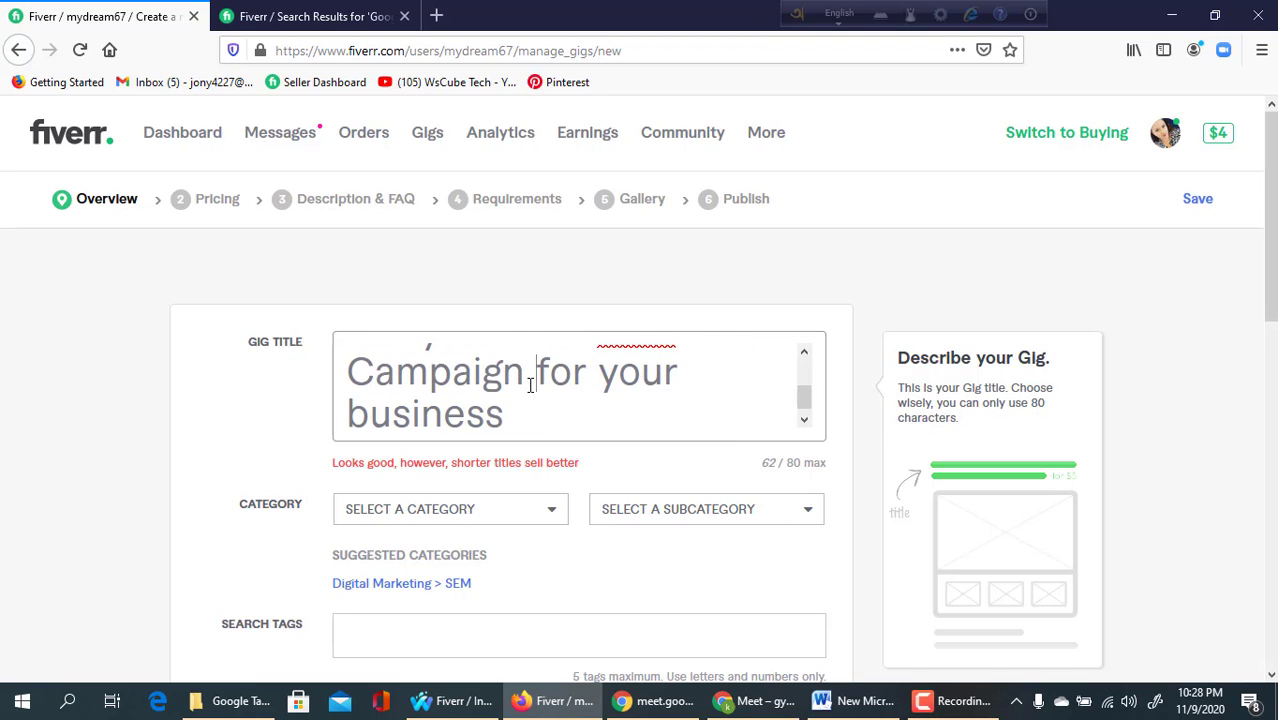
{"action": "scroll", "coordinate": [530, 385], "scroll_direction": "up", "scroll_amount": 1}
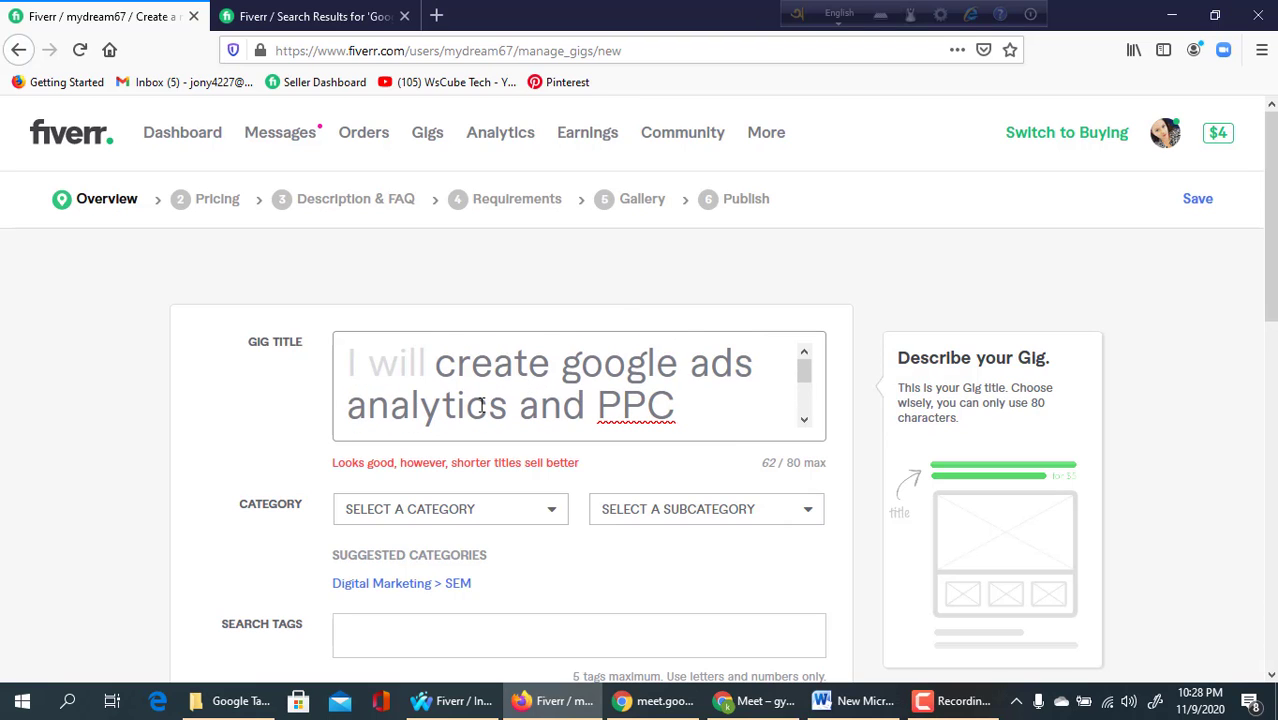
{"action": "scroll", "coordinate": [481, 405], "scroll_direction": "down", "scroll_amount": 1}
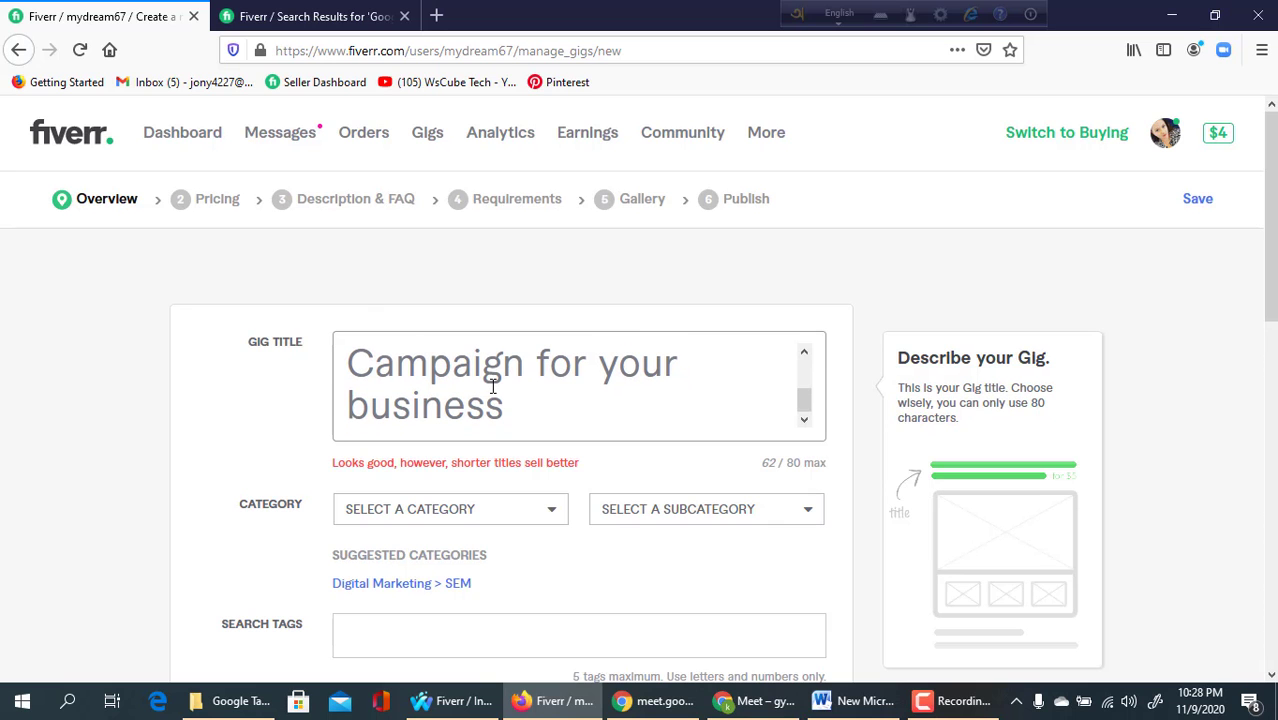
- Check the new gig's category fields, and open the "I will optimize or create a PPC google adwords ads campaign" search result in a separate tab
{"action": "scroll", "coordinate": [492, 390], "scroll_direction": "down", "scroll_amount": 3}
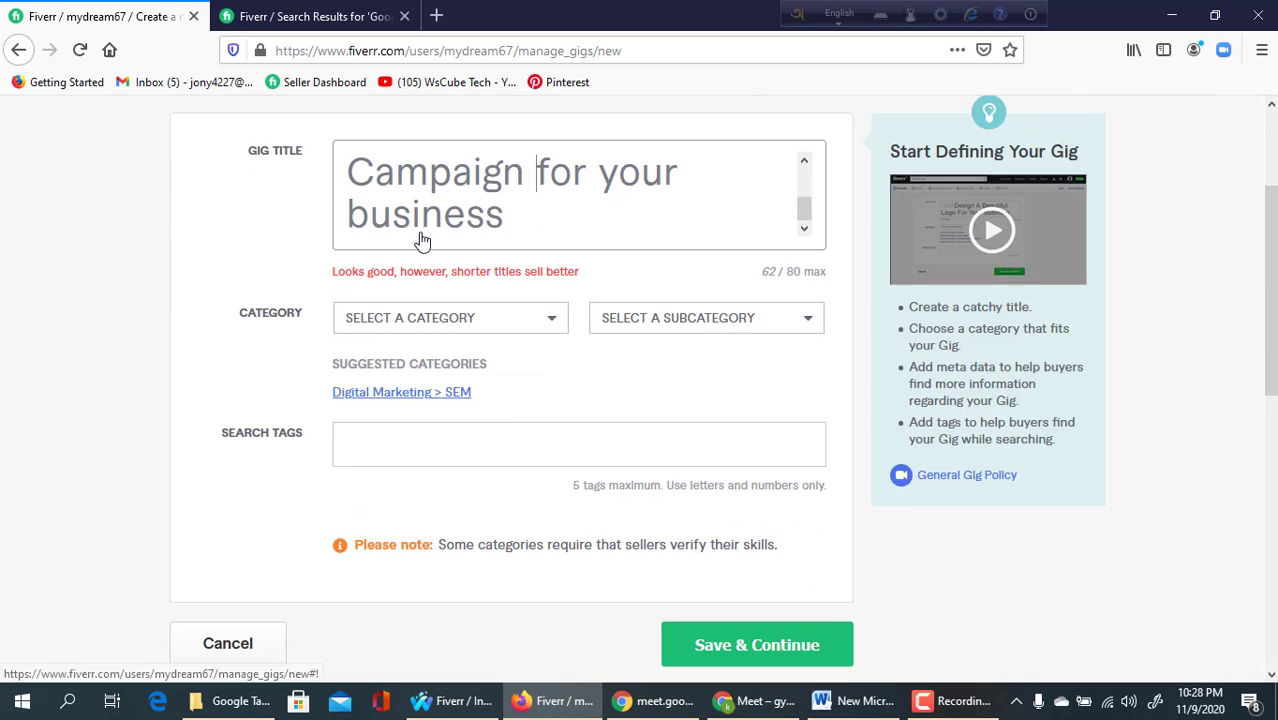
{"action": "left_click", "coordinate": [341, 14]}
{"action": "scroll", "coordinate": [354, 251], "scroll_direction": "up", "scroll_amount": 3}
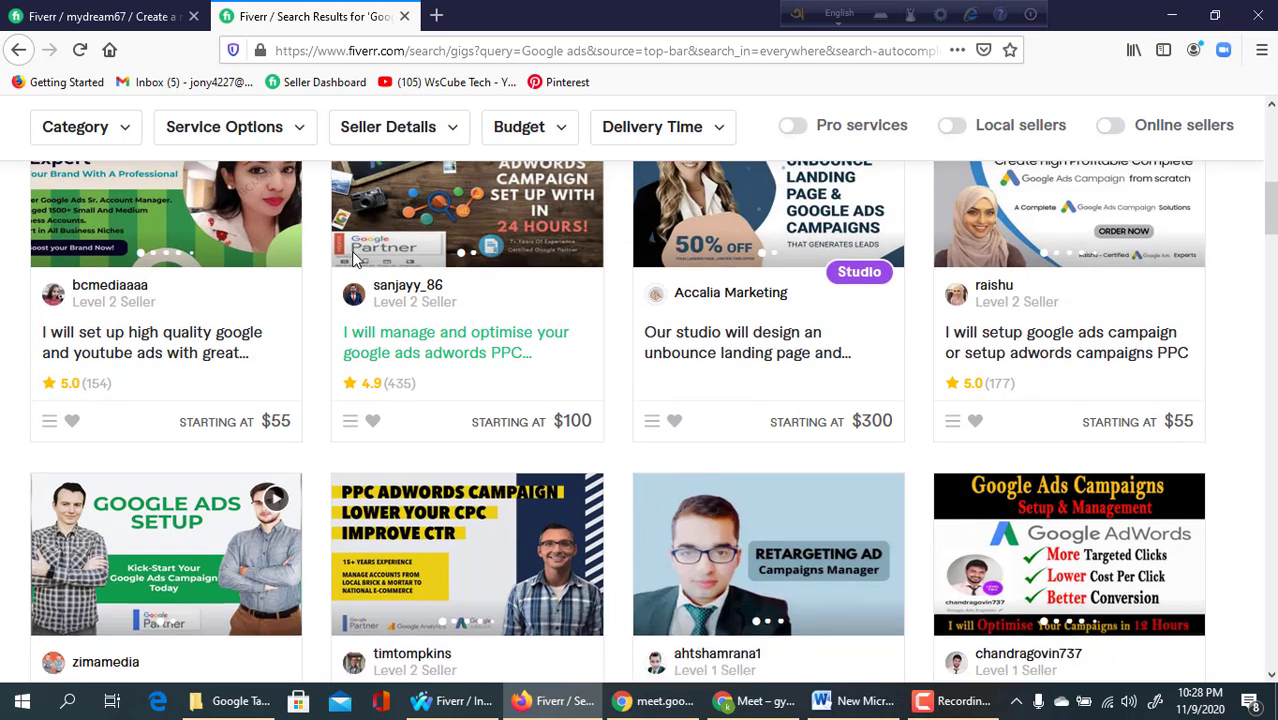
{"action": "scroll", "coordinate": [380, 287], "scroll_direction": "down", "scroll_amount": 3}
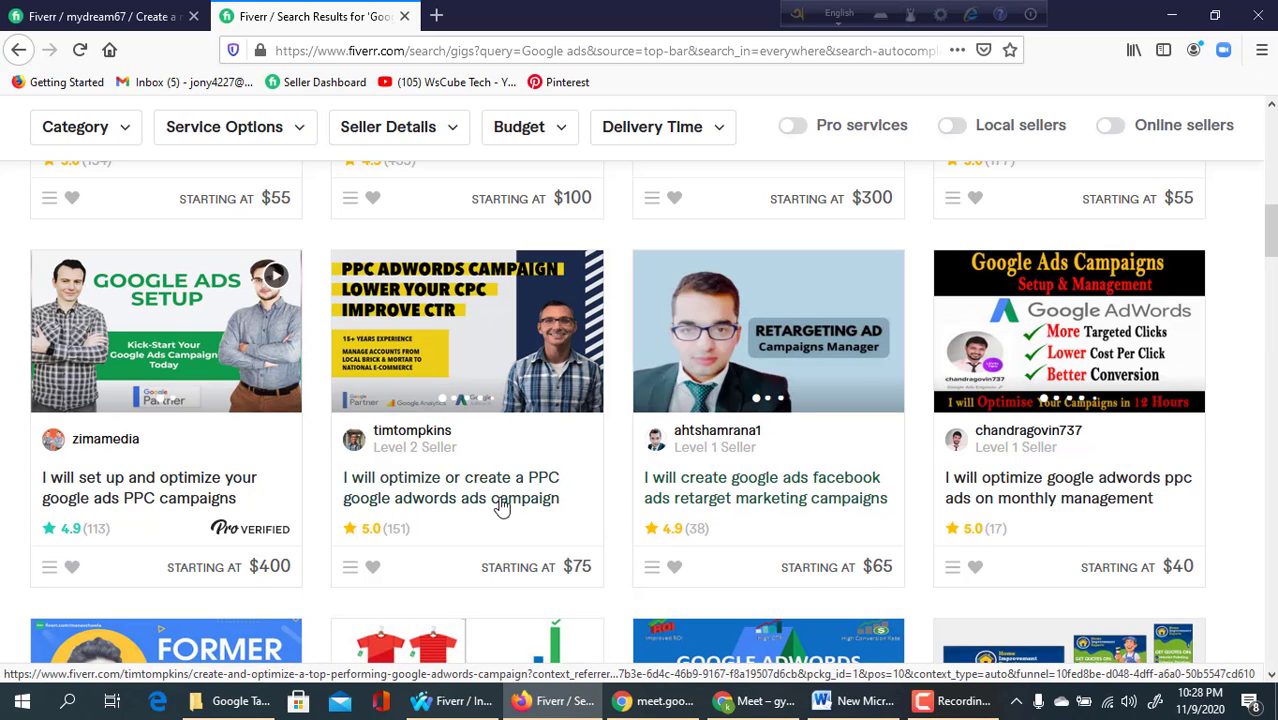
{"action": "middle_click", "coordinate": [462, 508]}
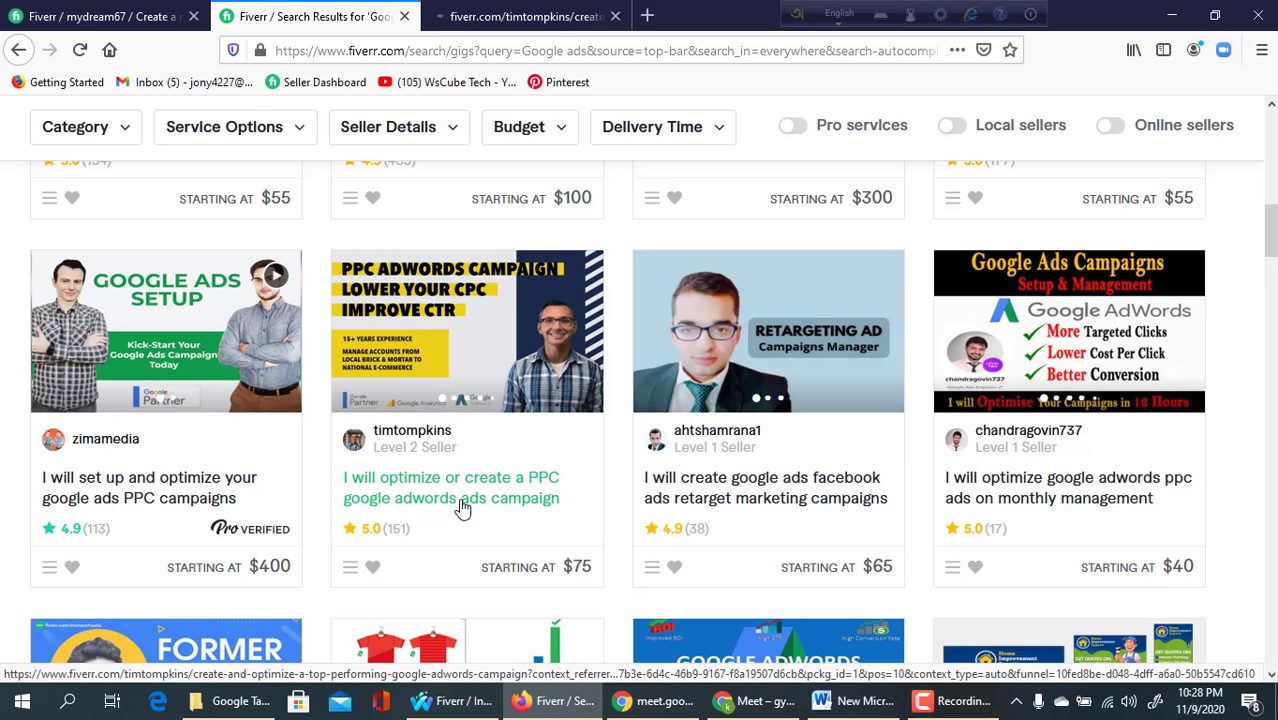
- Examine the competing gigs throughout the "Google ads" search results, comparing their titles, images, ratings and starting prices
{"action": "scroll", "coordinate": [990, 492], "scroll_direction": "up", "scroll_amount": 3}
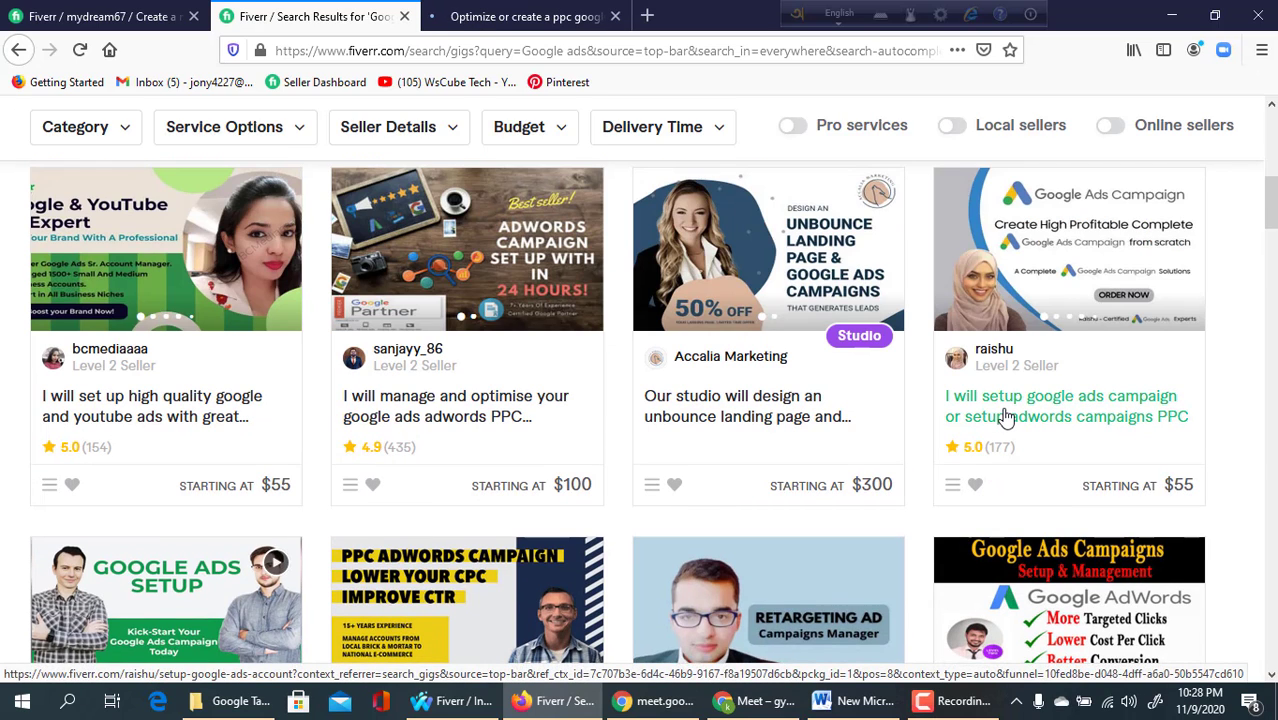
{"action": "scroll", "coordinate": [1005, 416], "scroll_direction": "down", "scroll_amount": 5}
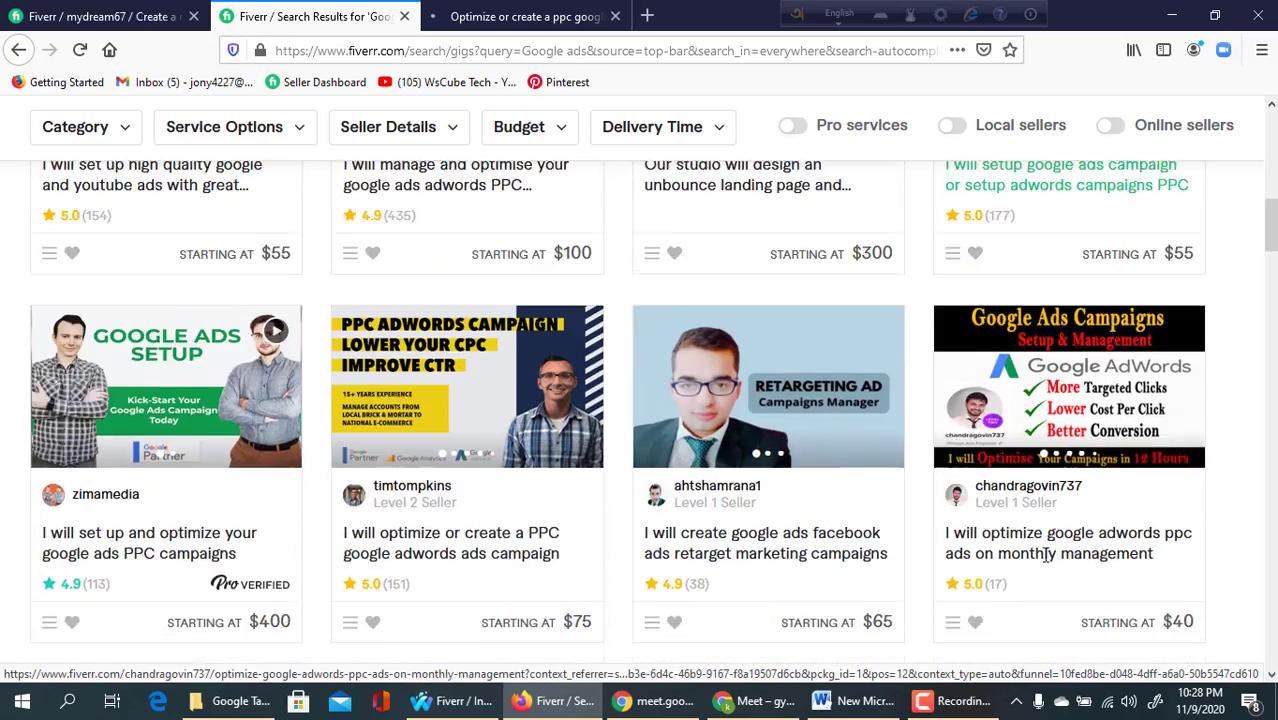
{"action": "scroll", "coordinate": [175, 390], "scroll_direction": "up", "scroll_amount": 3}
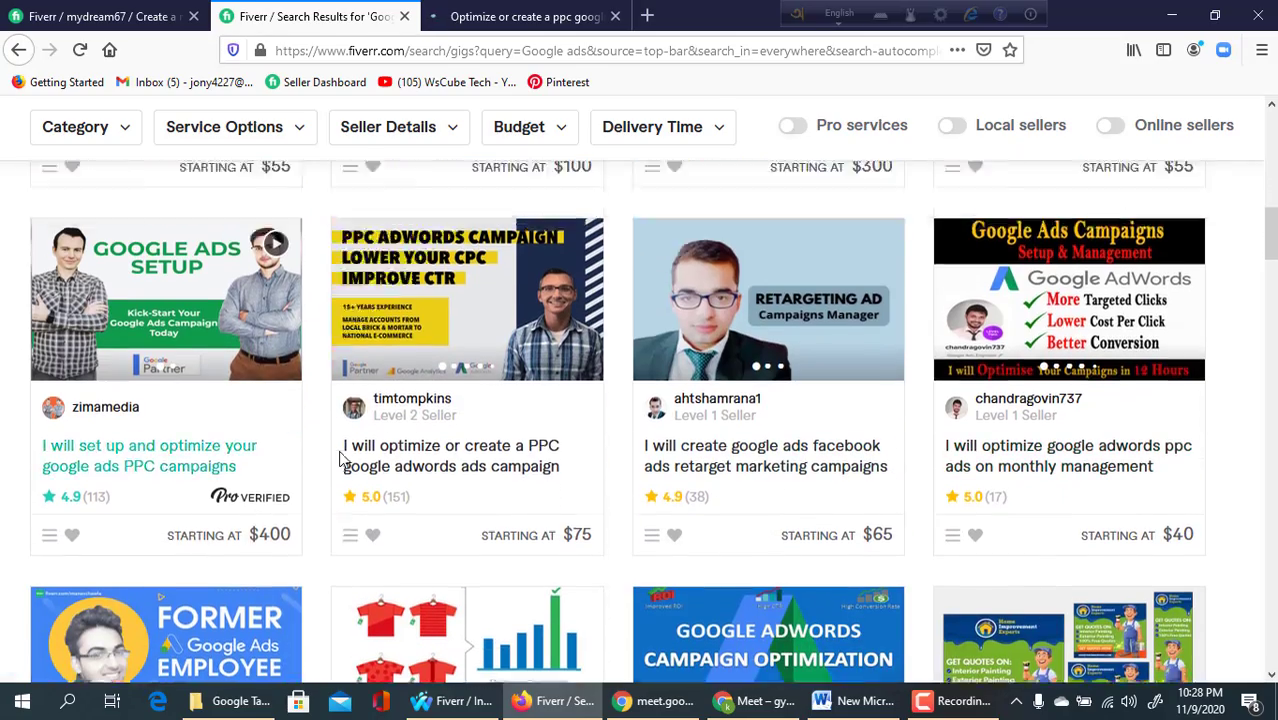
{"action": "scroll", "coordinate": [175, 390], "scroll_direction": "up", "scroll_amount": 5}
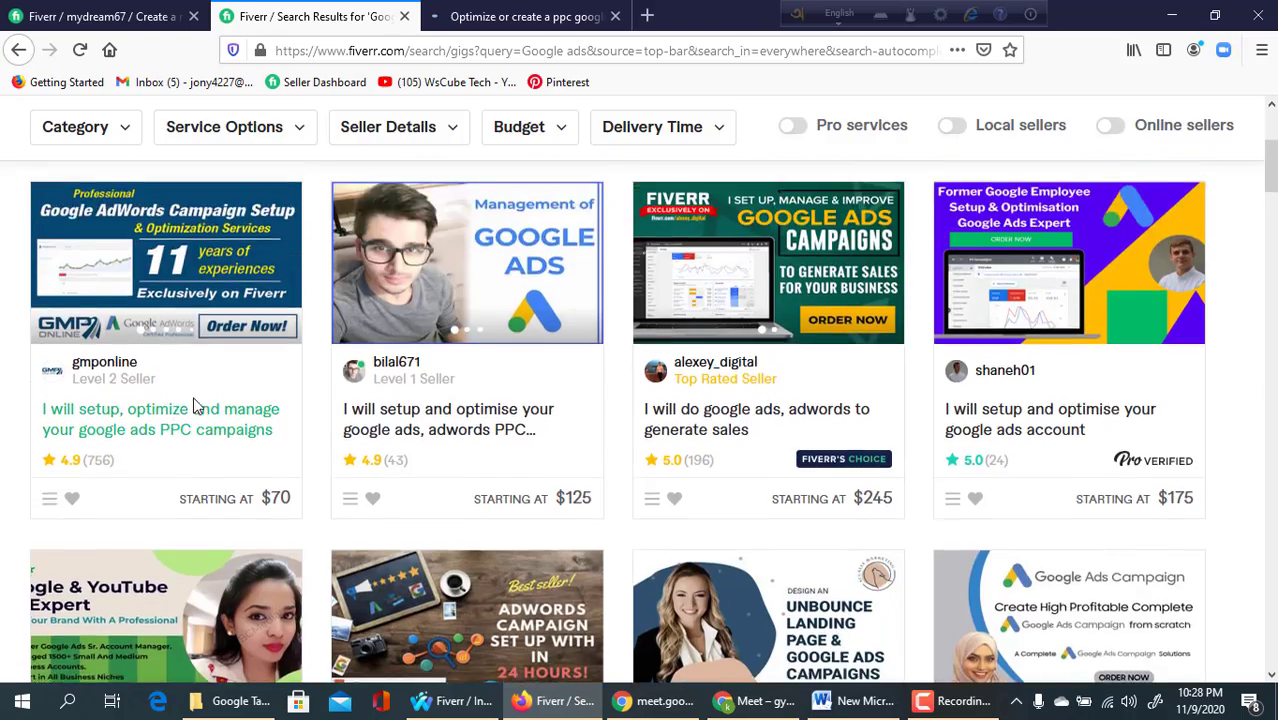
{"action": "scroll", "coordinate": [242, 428], "scroll_direction": "down", "scroll_amount": 5}
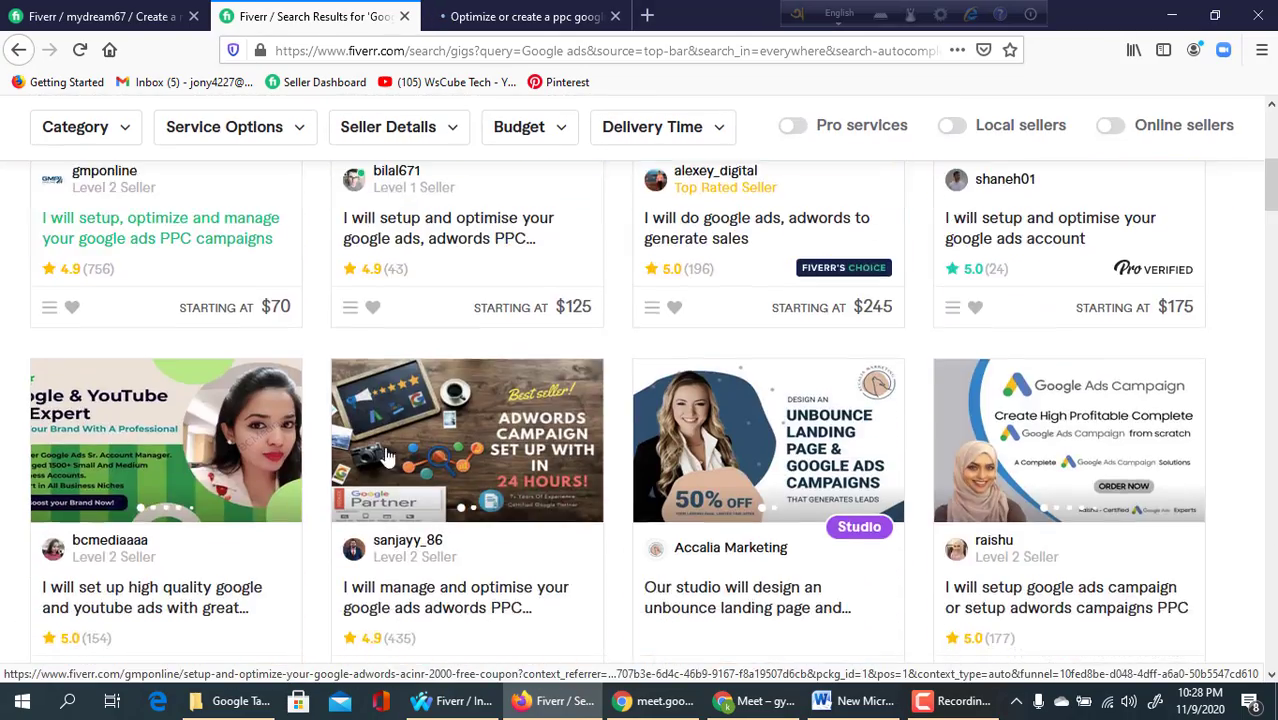
{"action": "scroll", "coordinate": [396, 452], "scroll_direction": "down", "scroll_amount": 7}
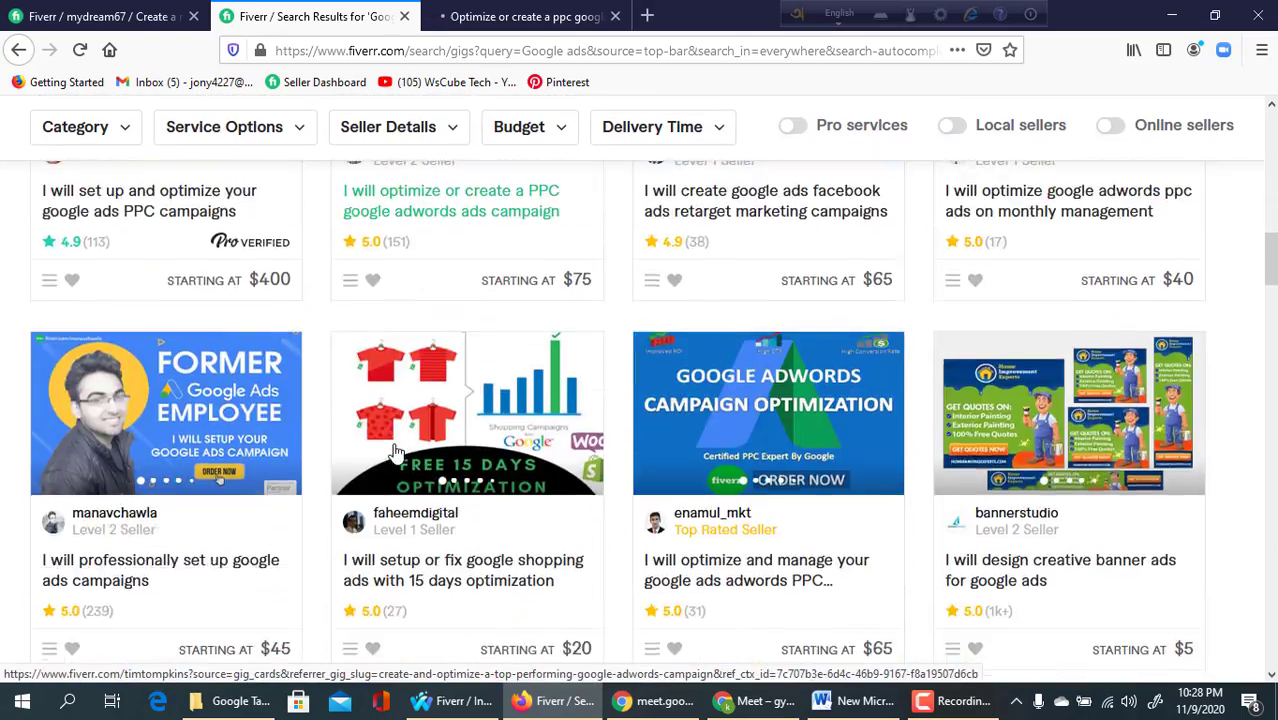
{"action": "scroll", "coordinate": [397, 450], "scroll_direction": "down", "scroll_amount": 4}
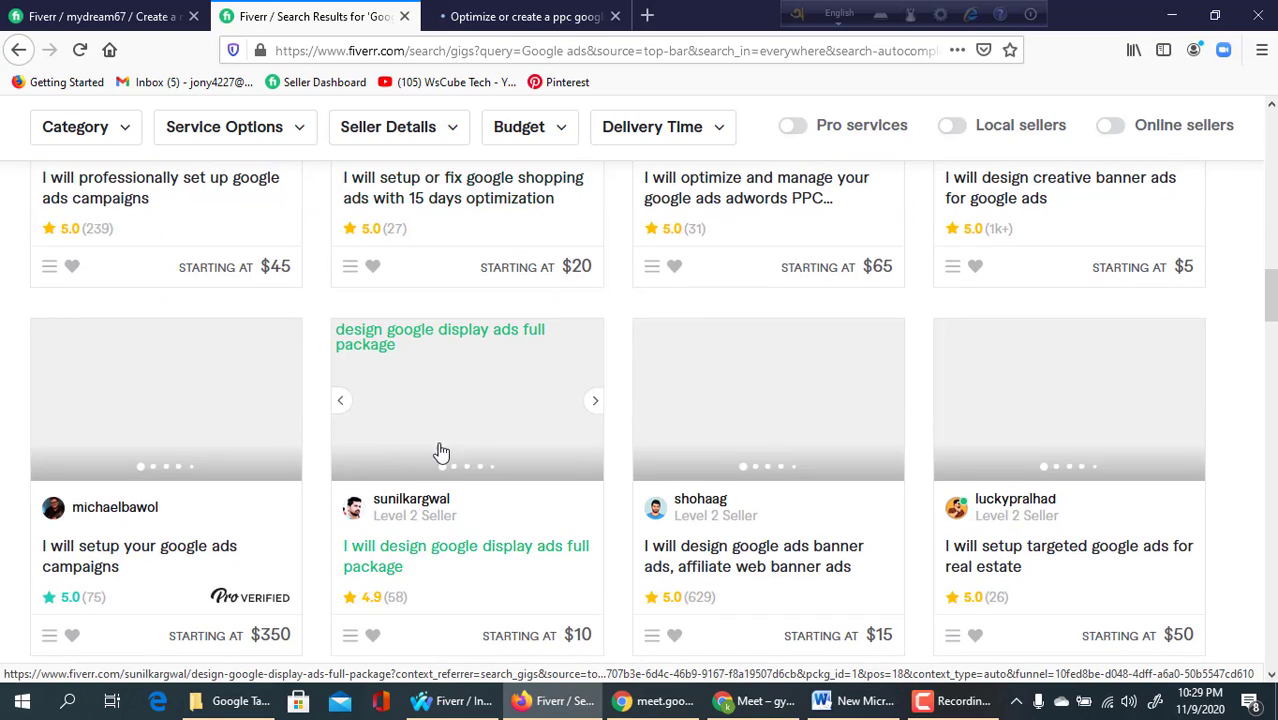
{"action": "scroll", "coordinate": [471, 449], "scroll_direction": "down", "scroll_amount": 6}
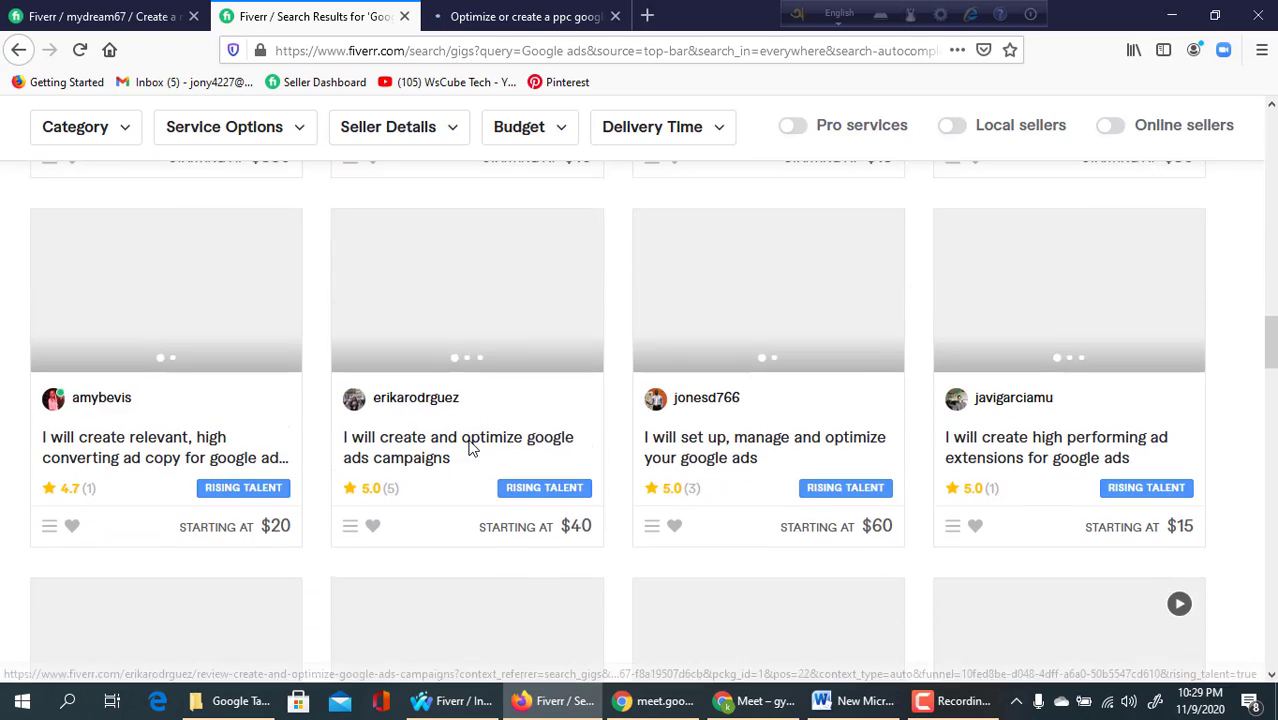
{"action": "scroll", "coordinate": [472, 448], "scroll_direction": "down", "scroll_amount": 1}
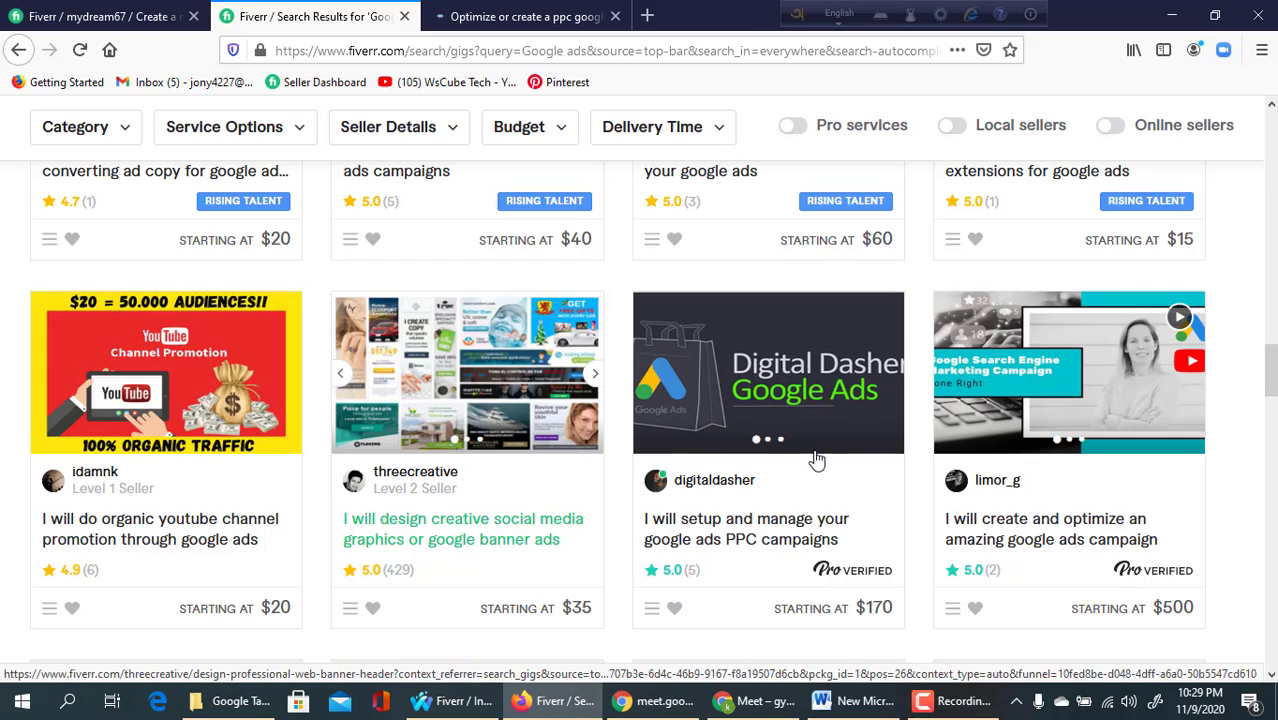
{"action": "scroll", "coordinate": [721, 463], "scroll_direction": "down", "scroll_amount": 3}
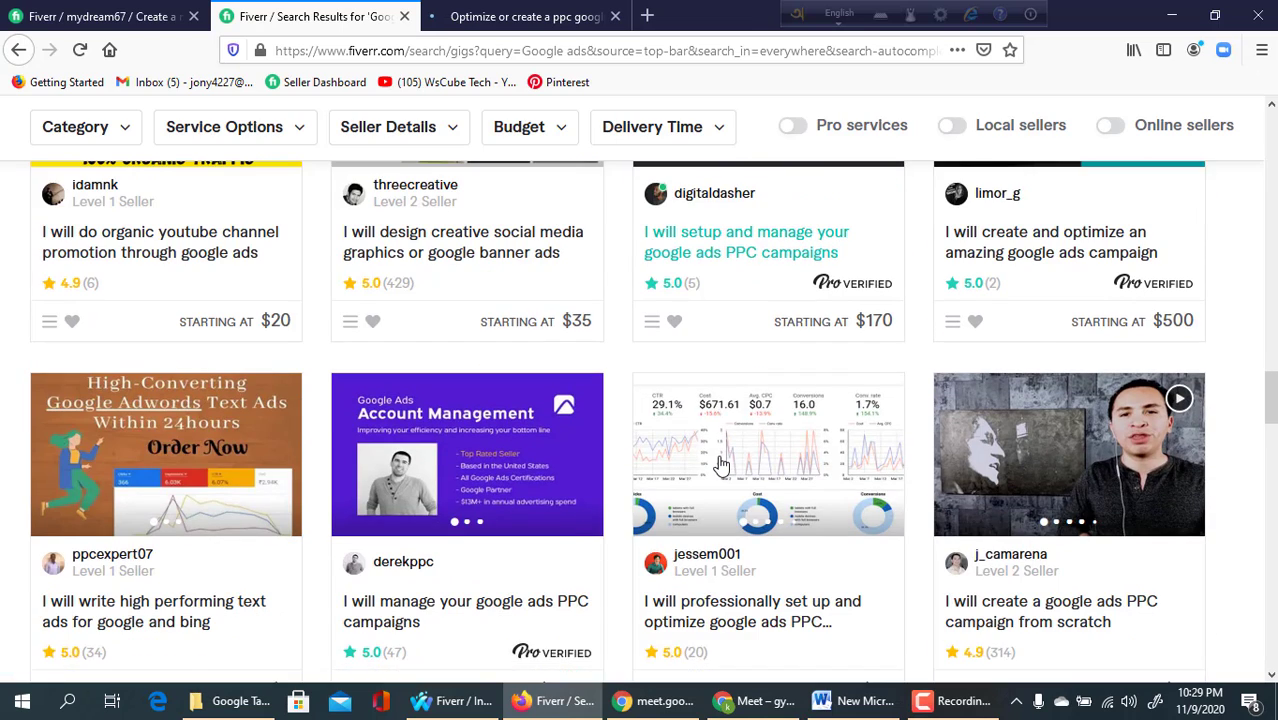
{"action": "scroll", "coordinate": [721, 463], "scroll_direction": "down", "scroll_amount": 3}
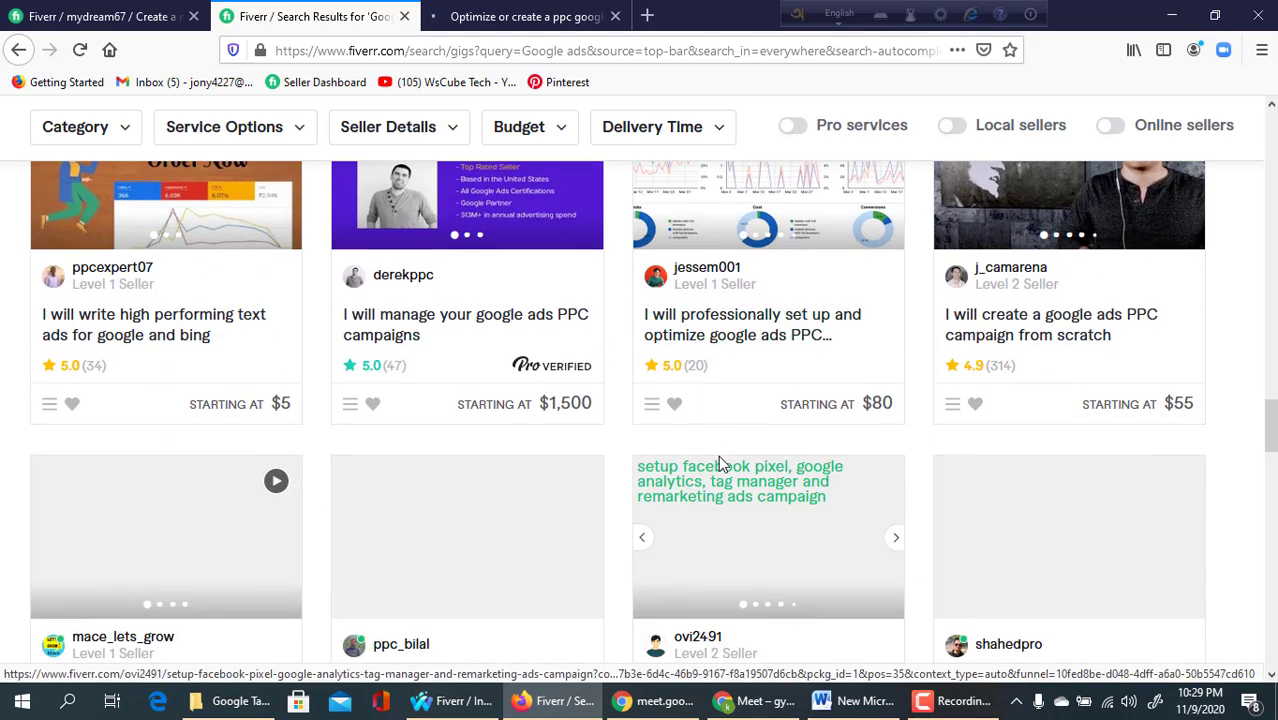
{"action": "scroll", "coordinate": [720, 460], "scroll_direction": "down", "scroll_amount": 2}
{"action": "scroll", "coordinate": [720, 460], "scroll_direction": "down", "scroll_amount": 2}
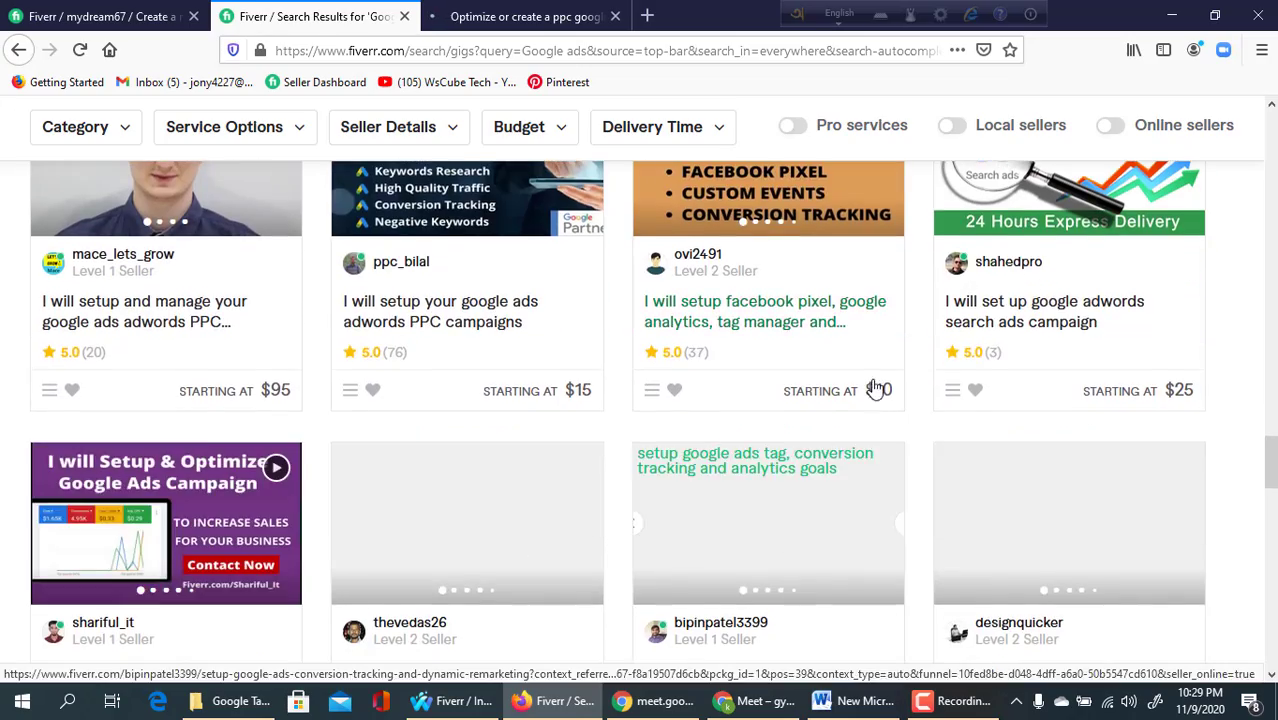
{"action": "scroll", "coordinate": [800, 386], "scroll_direction": "down", "scroll_amount": 4}
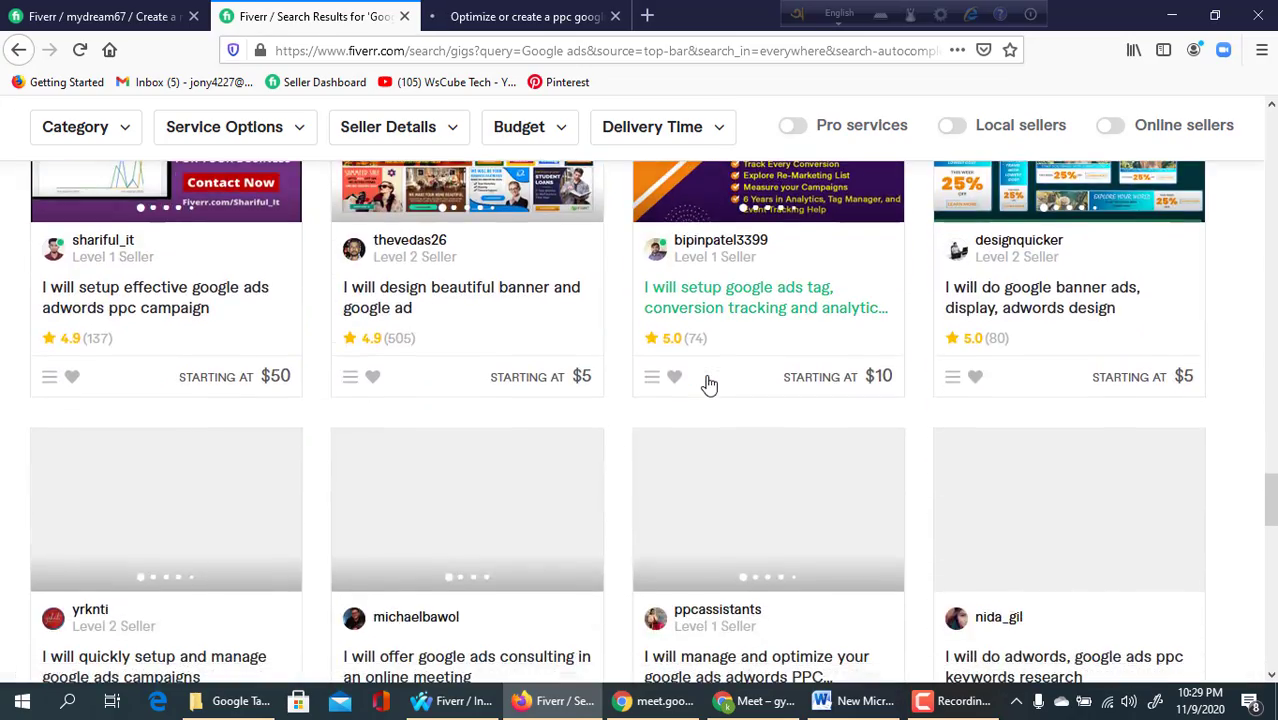
{"action": "scroll", "coordinate": [705, 380], "scroll_direction": "up", "scroll_amount": 6}
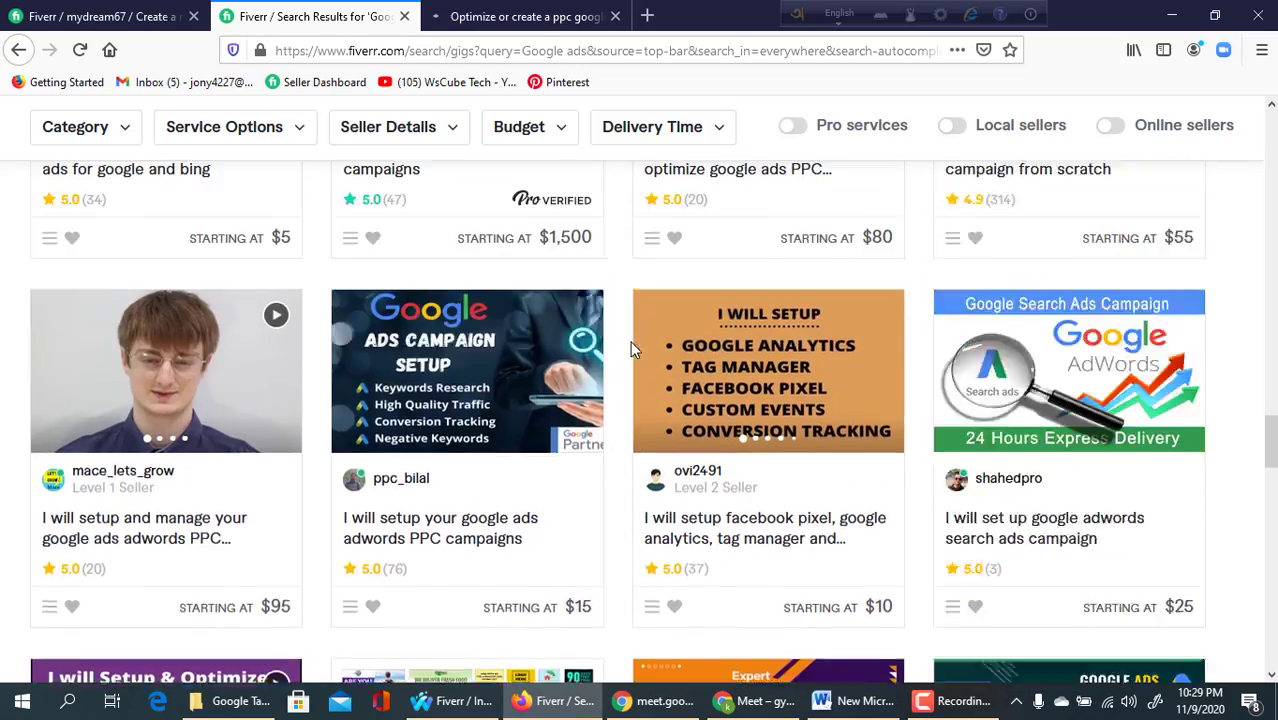
{"action": "scroll", "coordinate": [630, 347], "scroll_direction": "up", "scroll_amount": 11}
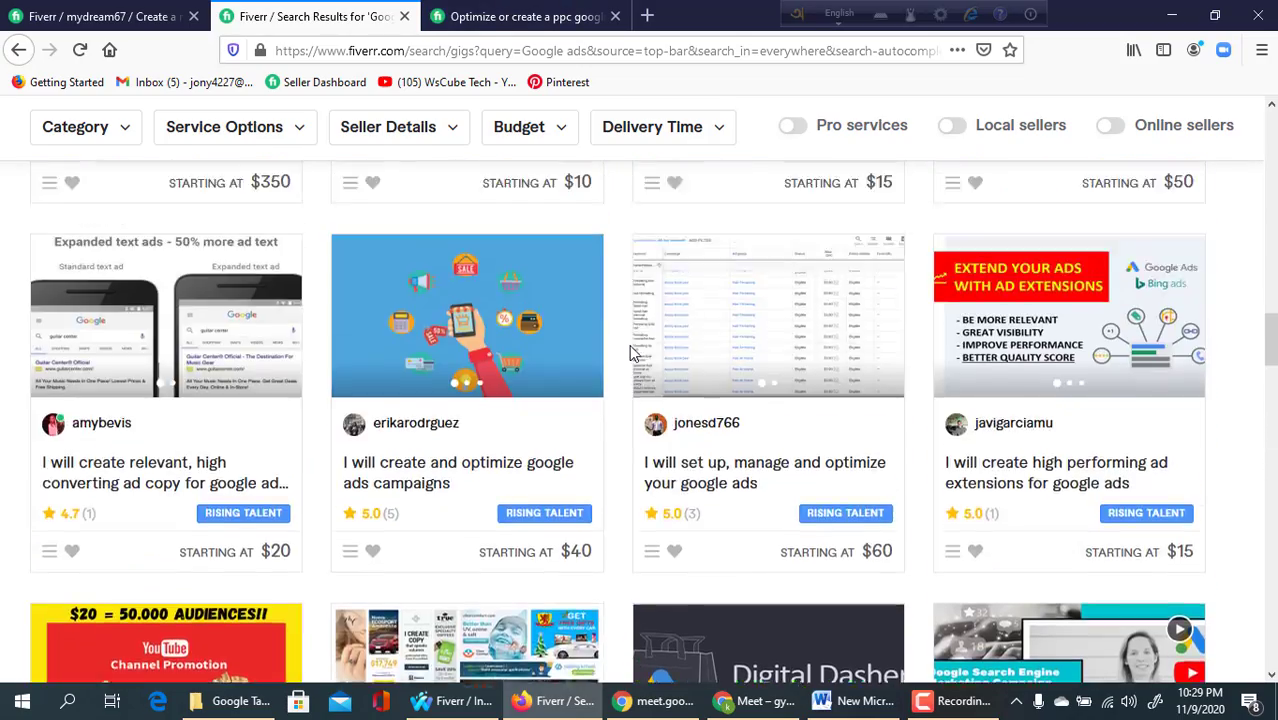
{"action": "scroll", "coordinate": [629, 350], "scroll_direction": "up", "scroll_amount": 7}
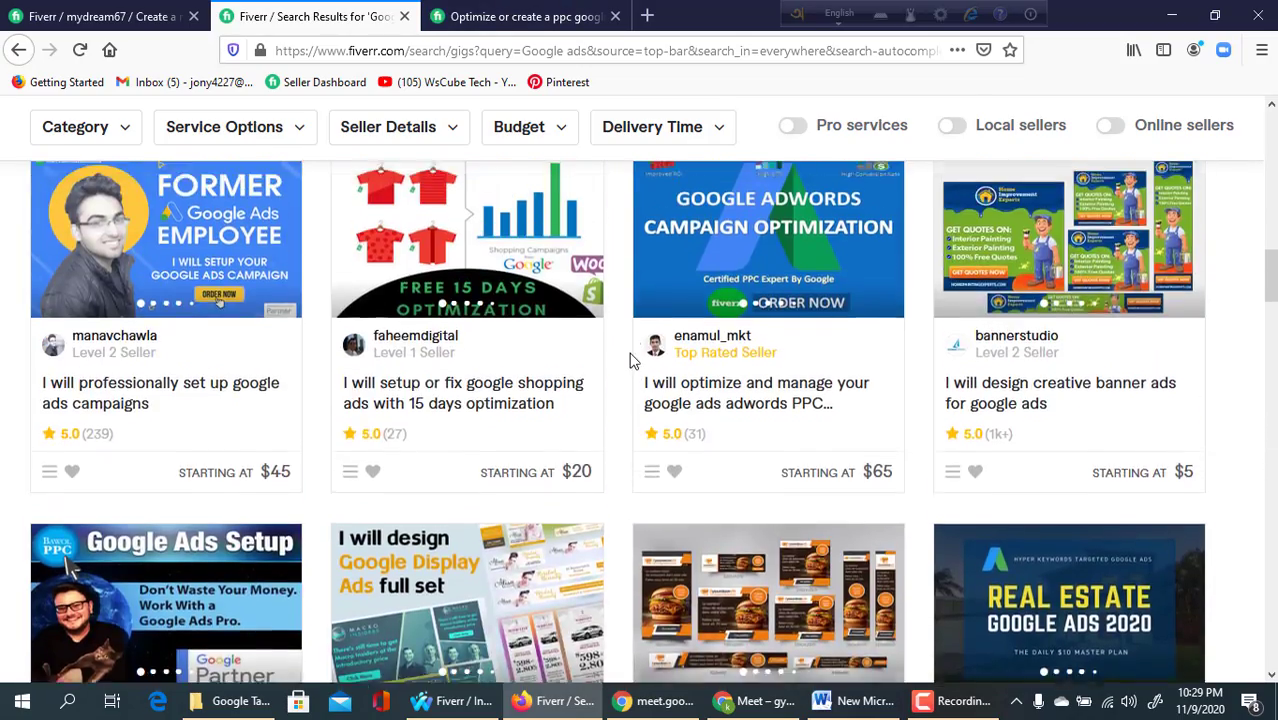
{"action": "scroll", "coordinate": [630, 360], "scroll_direction": "up", "scroll_amount": 9}
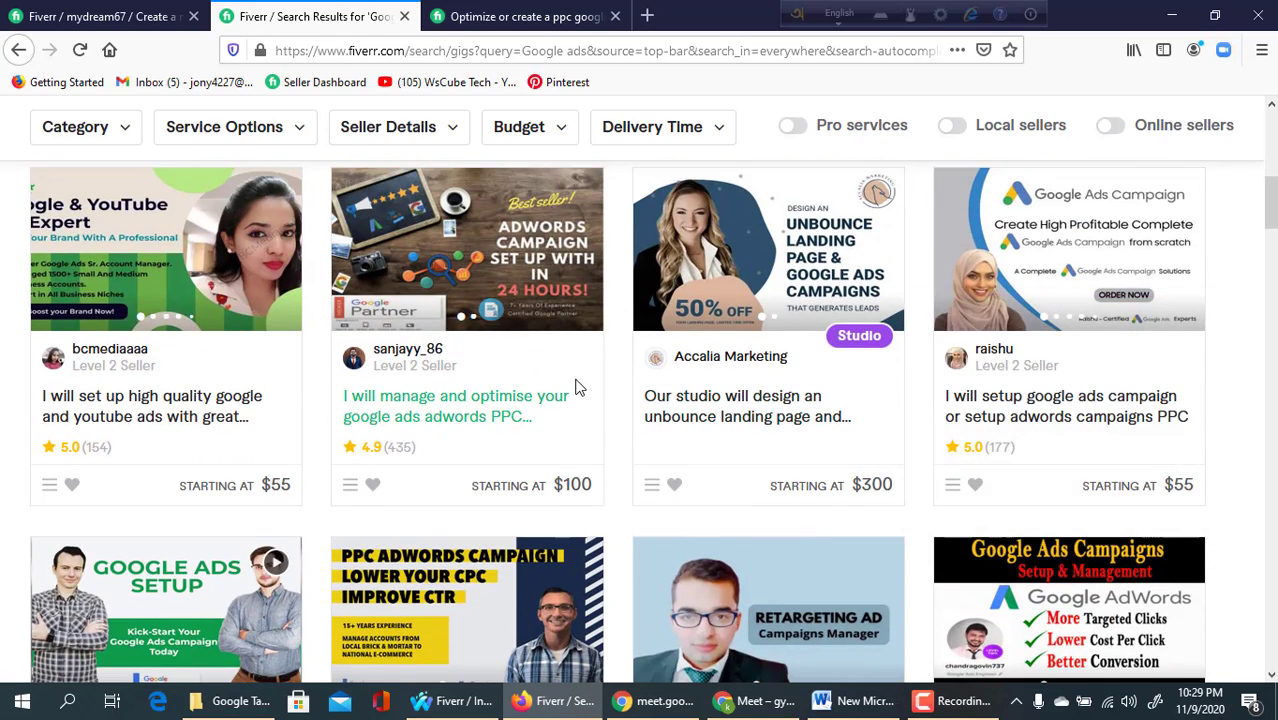
- Open the "I will do google ads, adwords to generate sales" gig from the search results in a separate tab
{"action": "scroll", "coordinate": [577, 387], "scroll_direction": "up", "scroll_amount": 4}
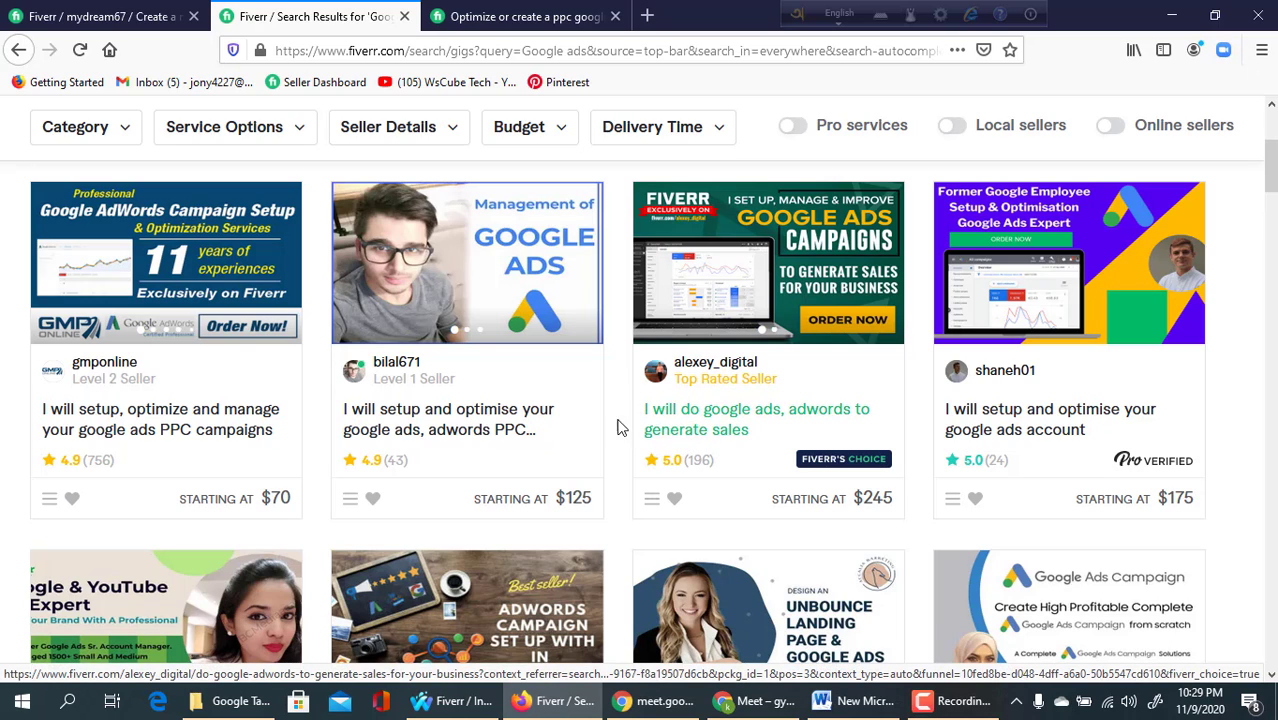
{"action": "middle_click", "coordinate": [725, 428]}
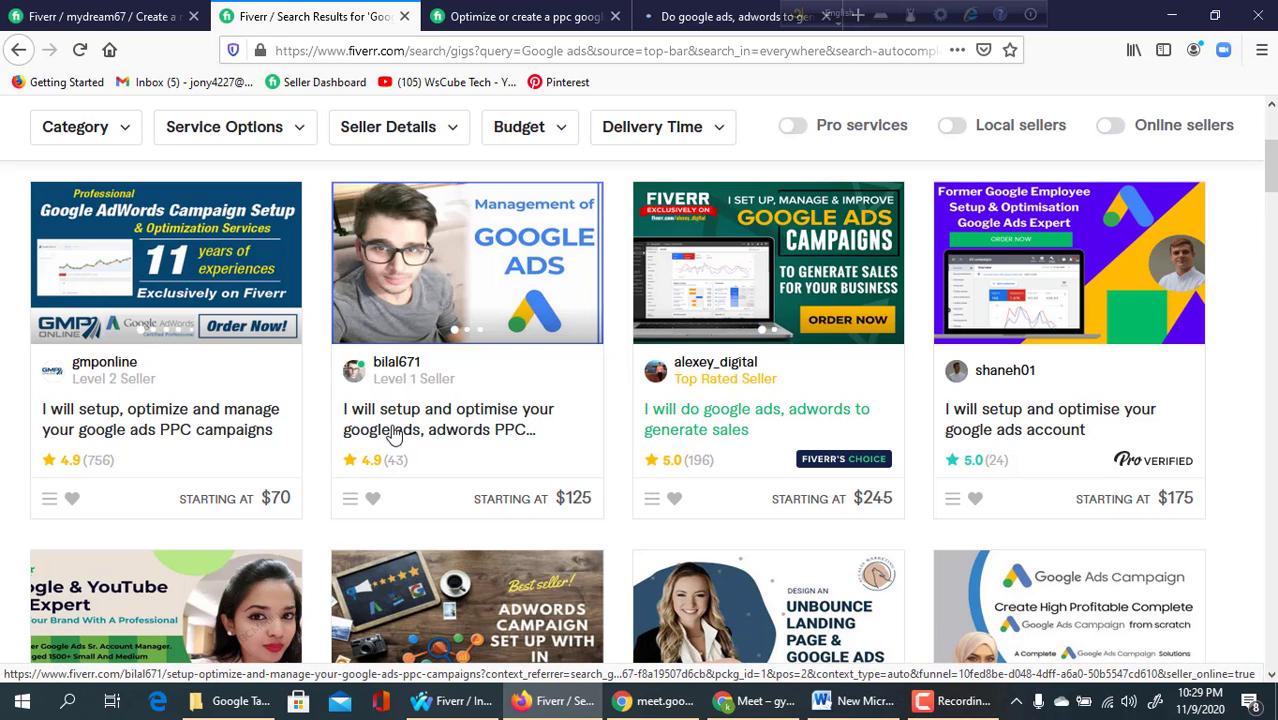
{"action": "scroll", "coordinate": [628, 432], "scroll_direction": "up", "scroll_amount": 3}
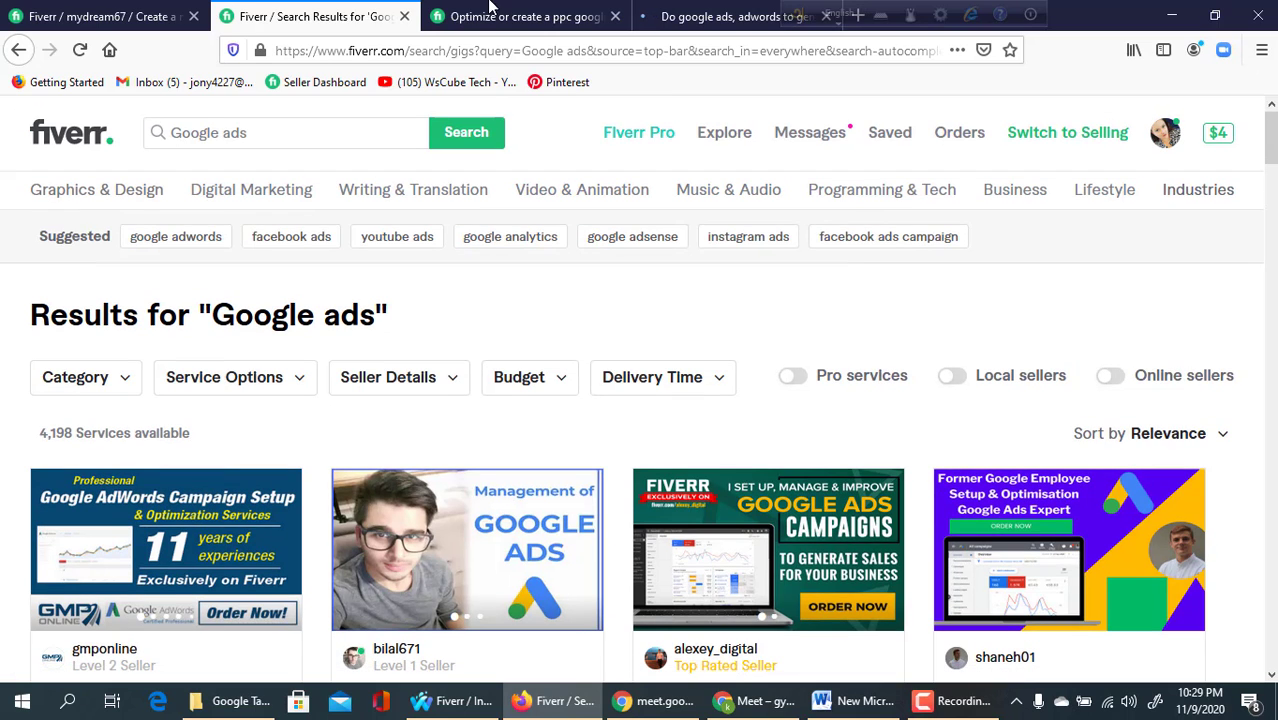
- Compare the category paths of the two opened competitor gigs, and return to the new gig's overview form
{"action": "left_click", "coordinate": [492, 16]}
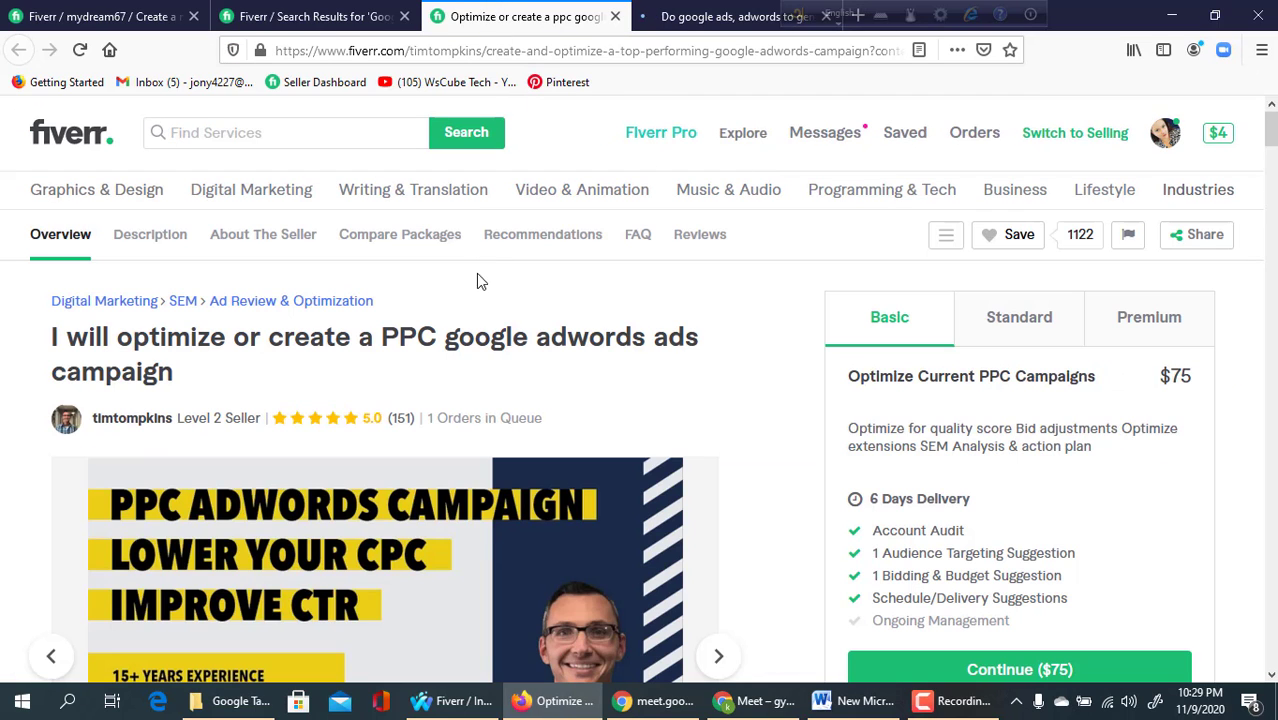
{"action": "scroll", "coordinate": [473, 424], "scroll_direction": "down", "scroll_amount": 2}
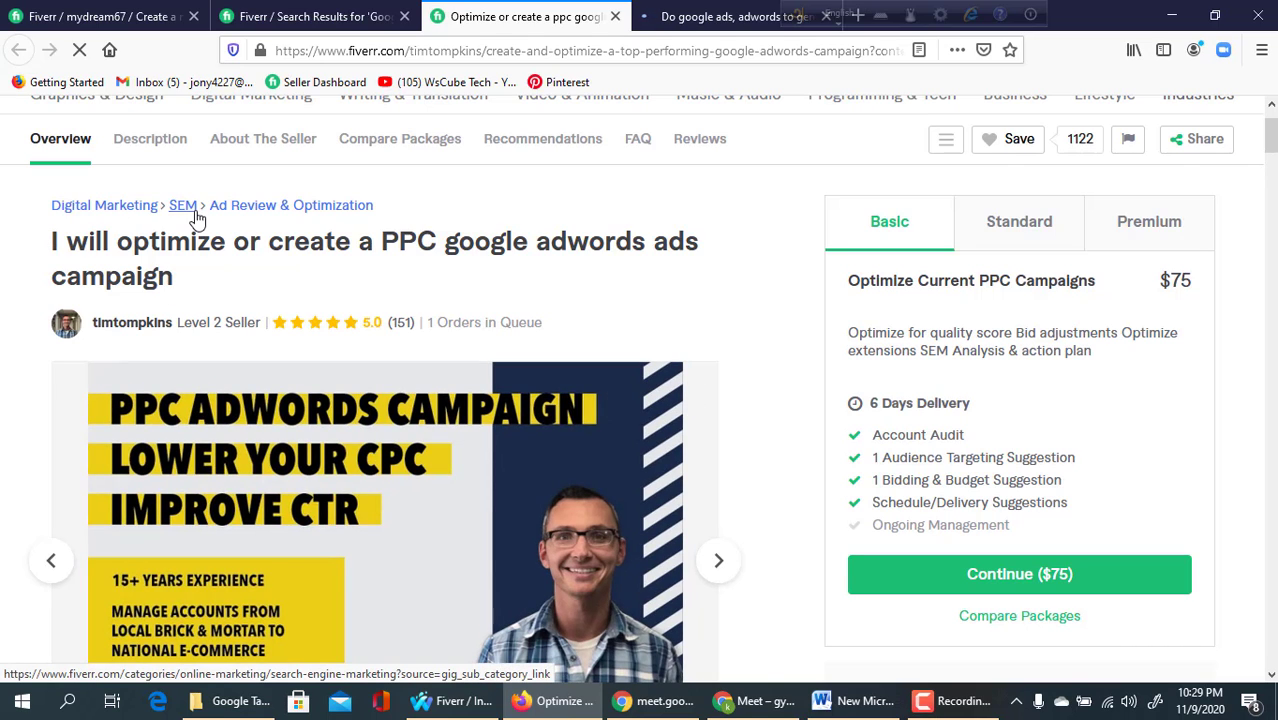
{"action": "left_click", "coordinate": [677, 14]}
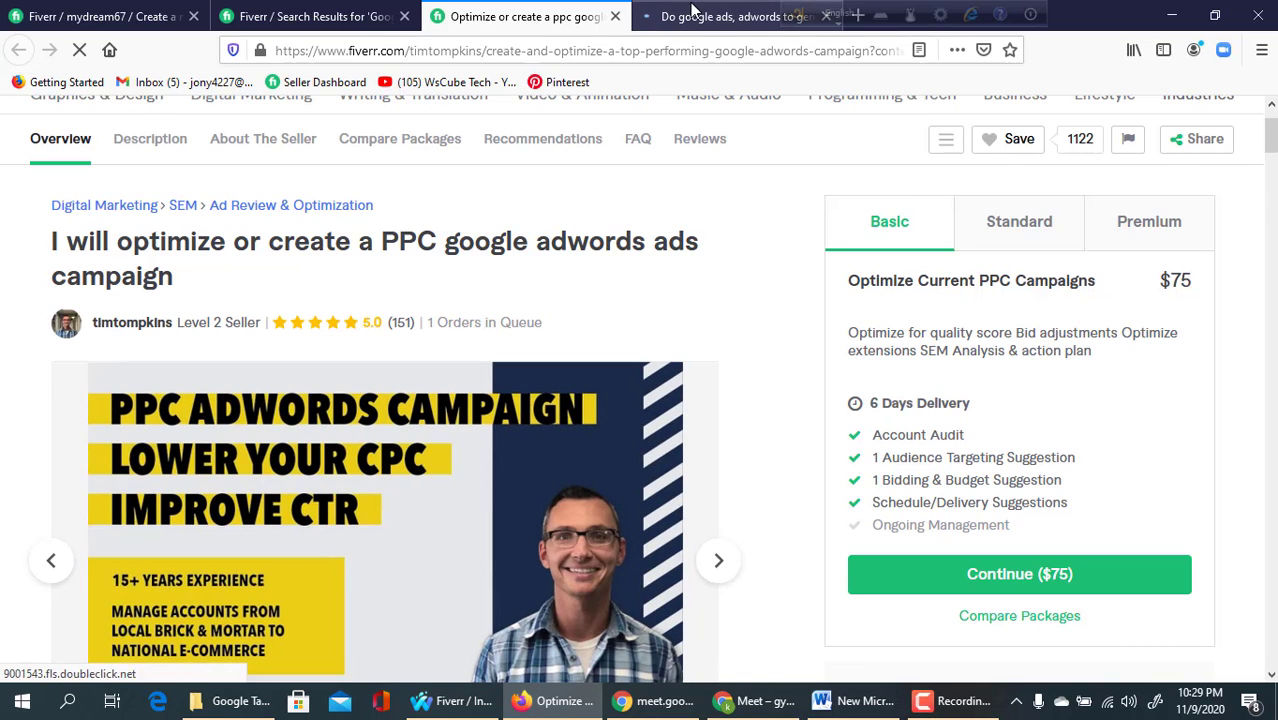
{"action": "left_click", "coordinate": [243, 17]}
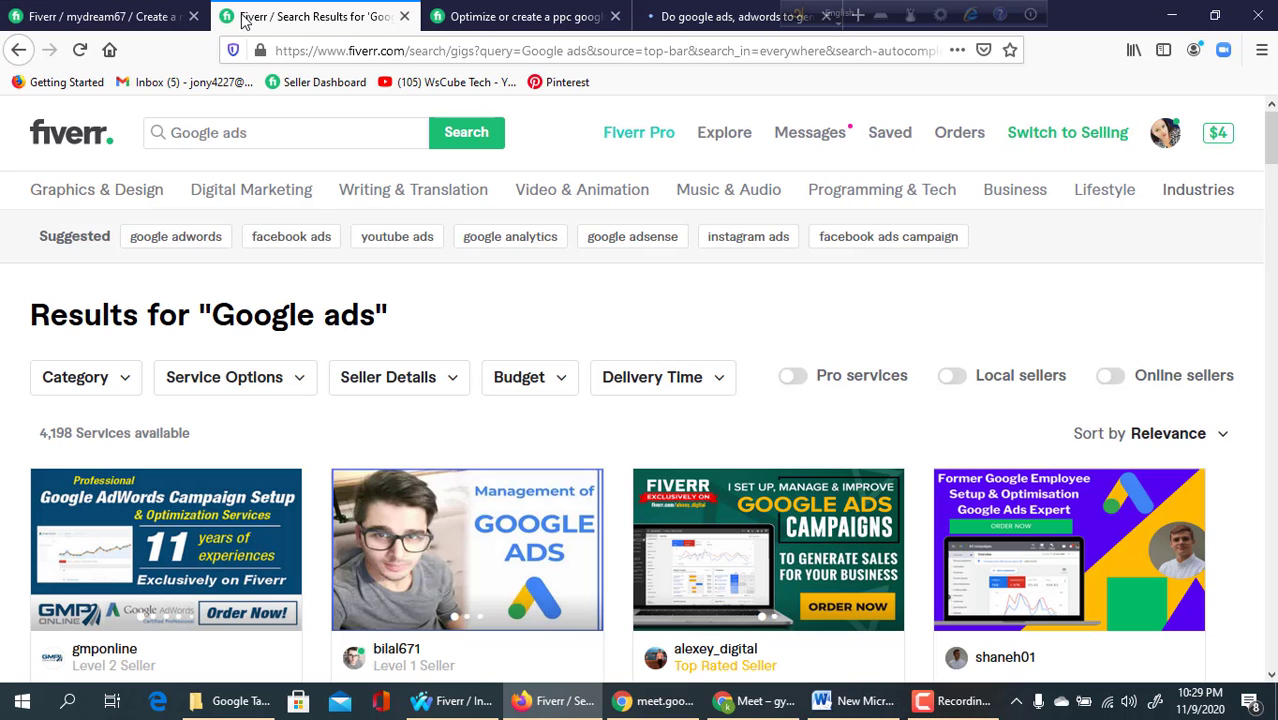
{"action": "left_click", "coordinate": [690, 16]}
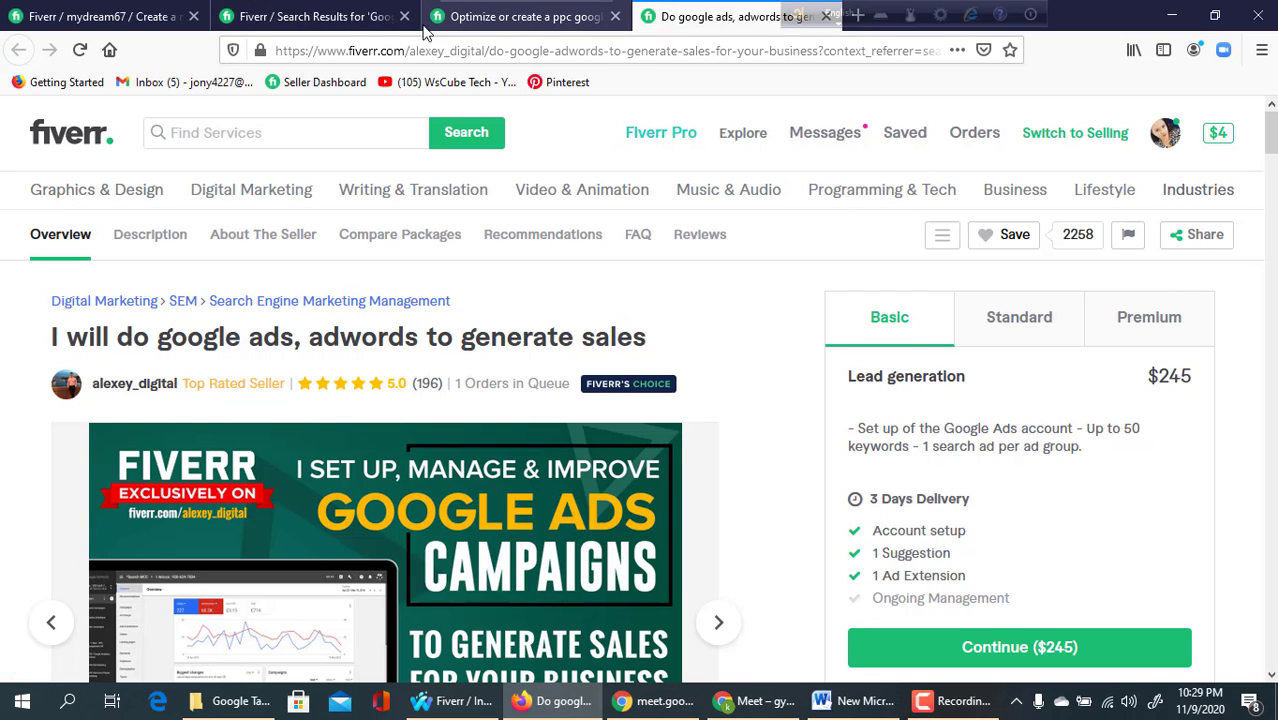
{"action": "left_click", "coordinate": [74, 14]}
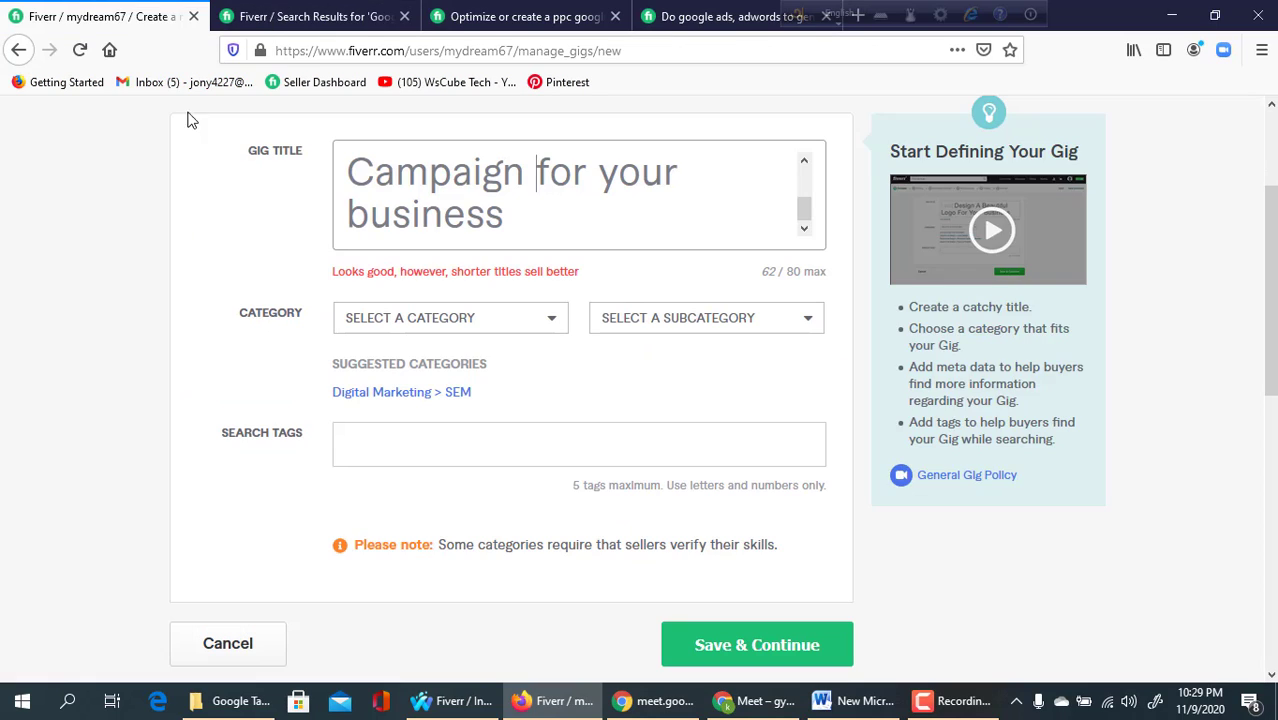
- Open the "I will setup, optimize and manage your google ads PPC campaigns" search result in a separate tab and continue reviewing the results
{"action": "left_click", "coordinate": [342, 14]}
{"action": "scroll", "coordinate": [589, 470], "scroll_direction": "down", "scroll_amount": 3}
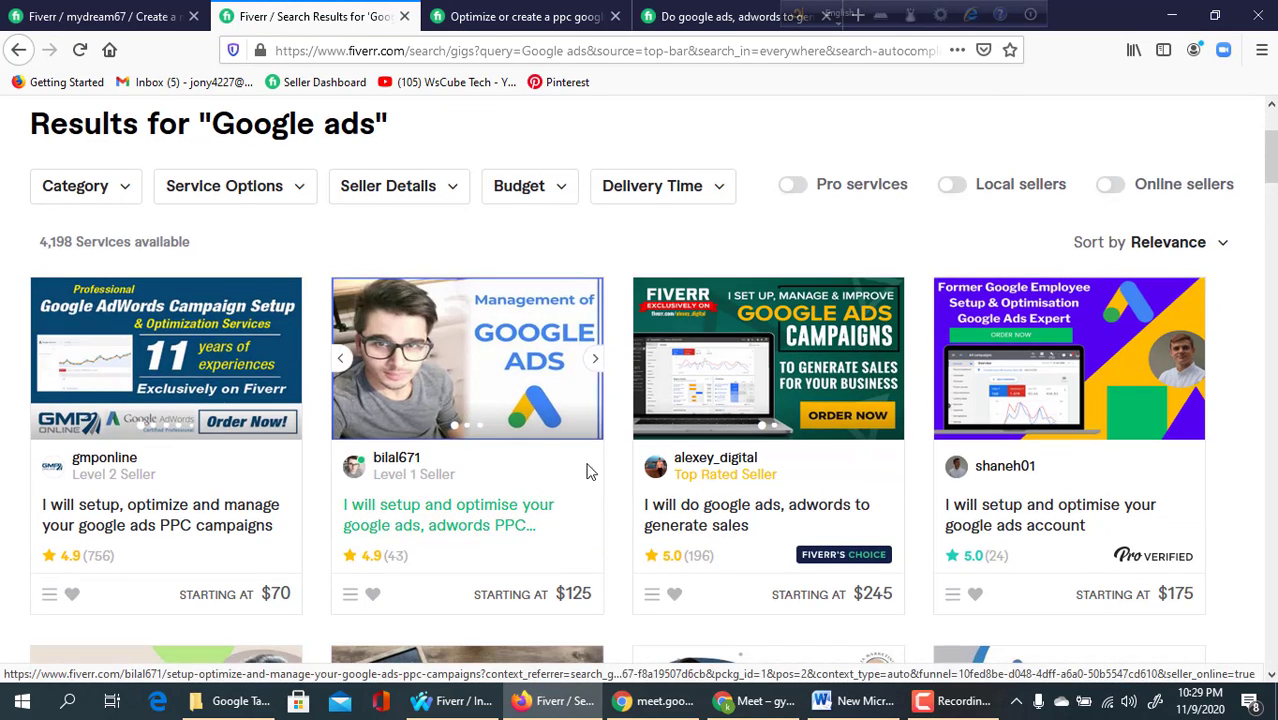
{"action": "scroll", "coordinate": [500, 430], "scroll_direction": "down", "scroll_amount": 2}
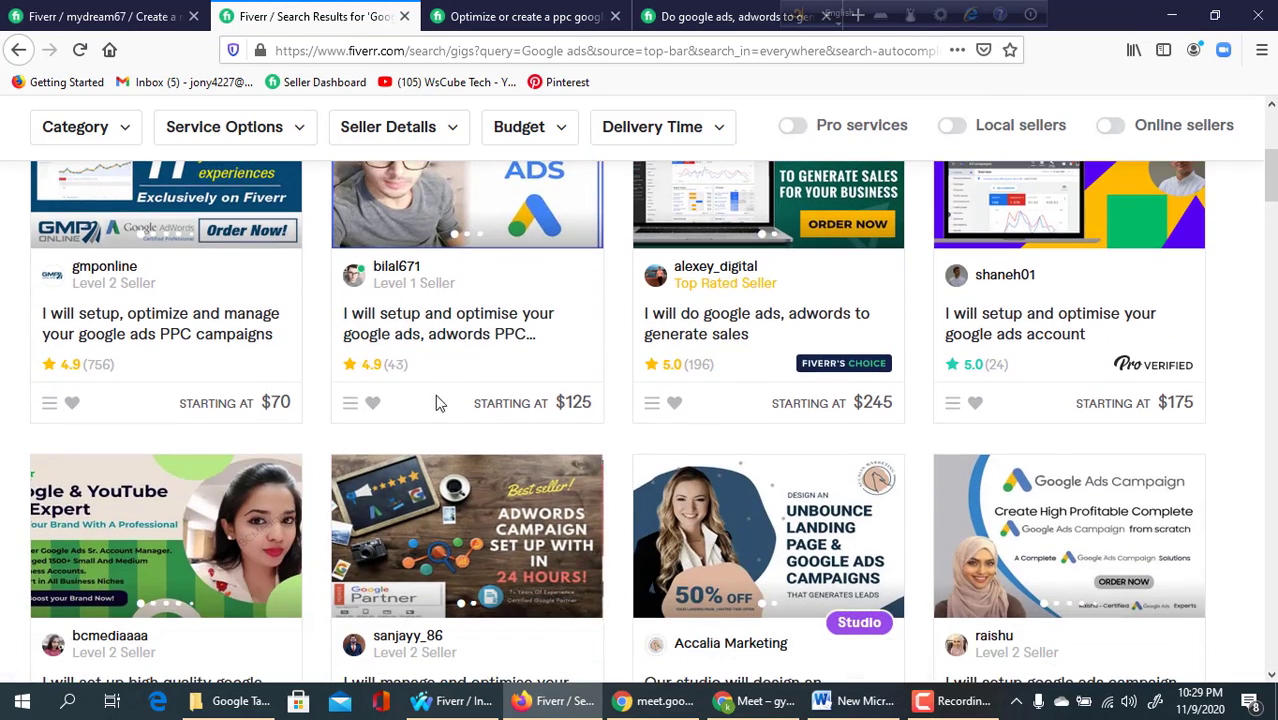
{"action": "middle_click", "coordinate": [199, 338]}
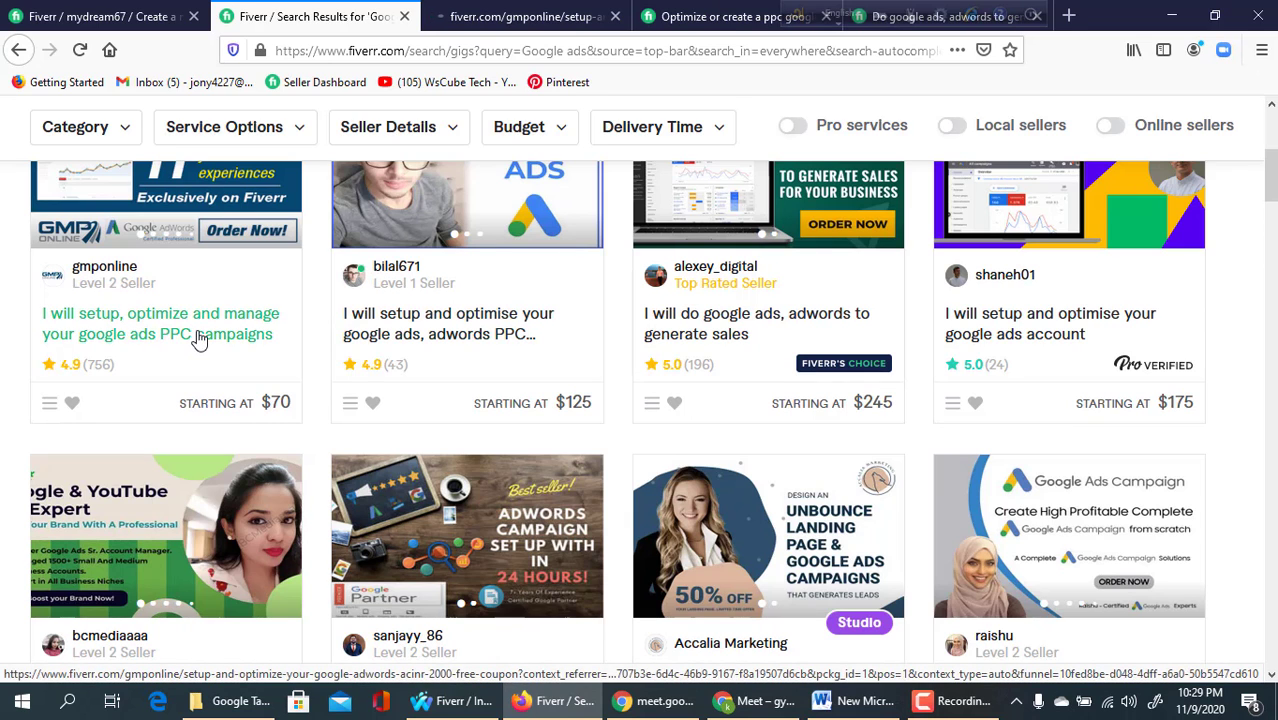
{"action": "left_click", "coordinate": [462, 16]}
{"action": "left_click", "coordinate": [305, 18]}
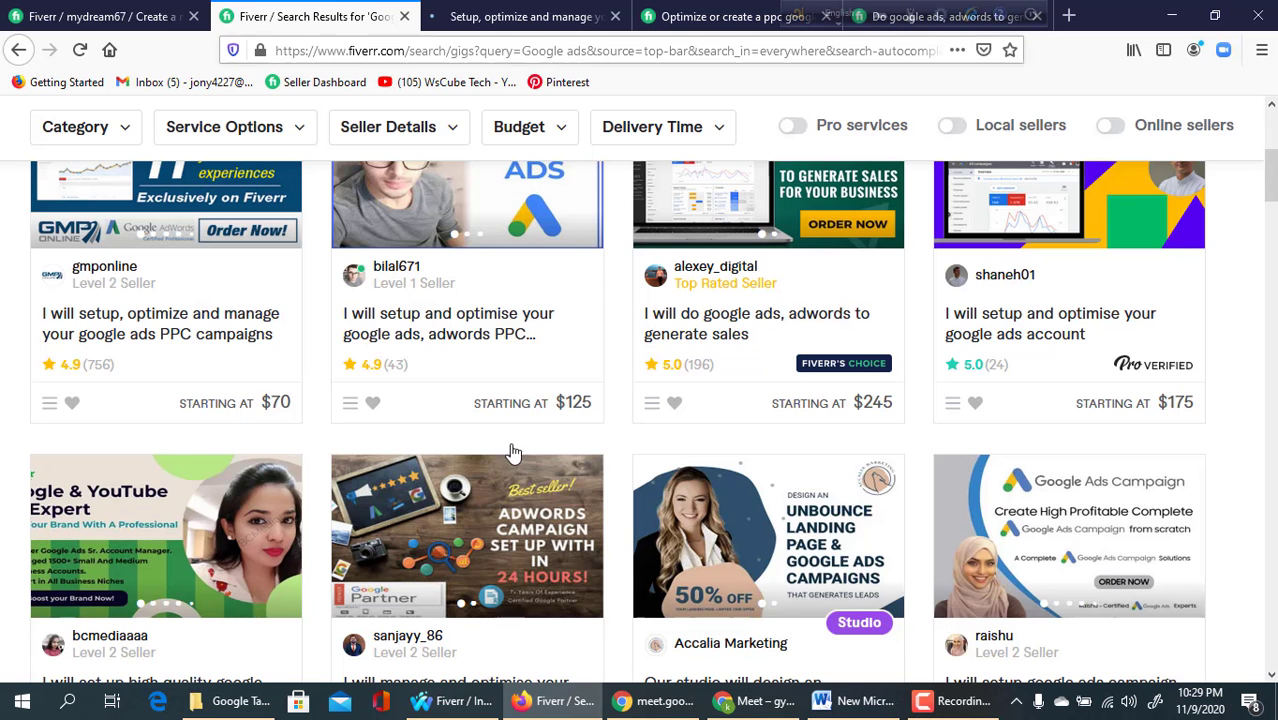
{"action": "scroll", "coordinate": [541, 487], "scroll_direction": "down", "scroll_amount": 2}
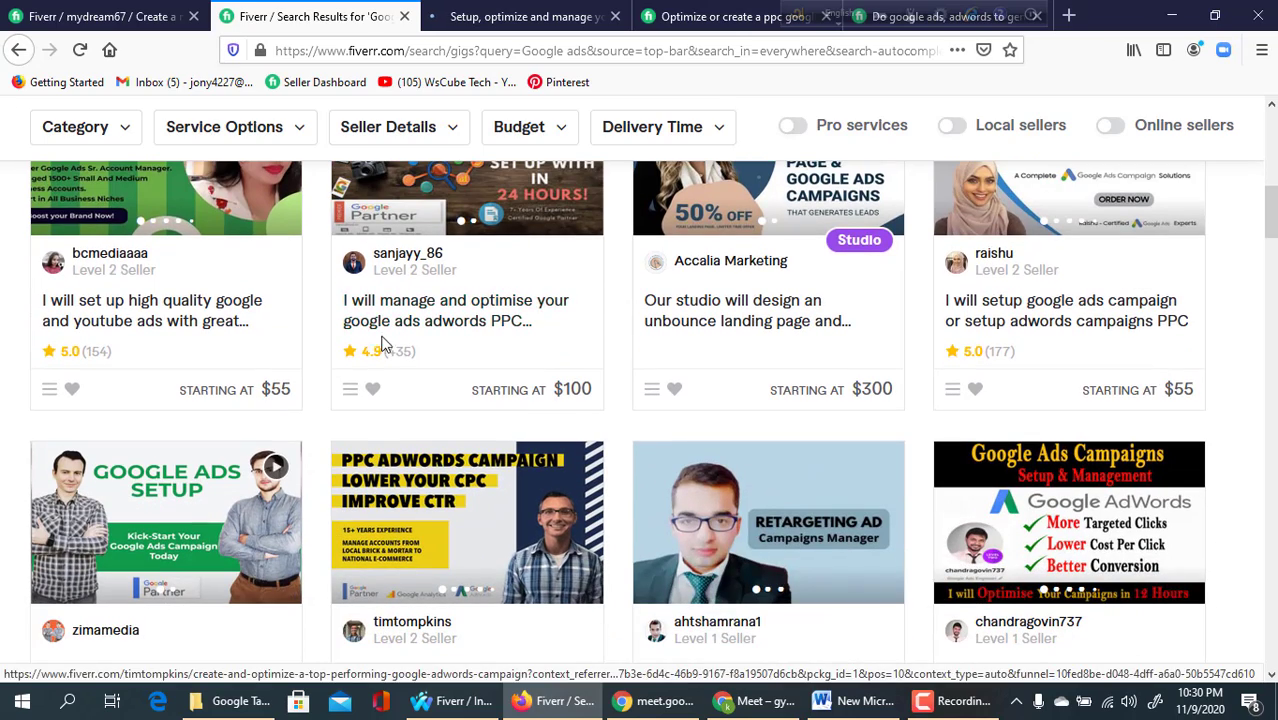
- Open the "I will manage and optimise your google ads adwords PPC..." and "I will professionally set up google ads campaigns" results in separate tabs
{"action": "middle_click", "coordinate": [407, 330]}
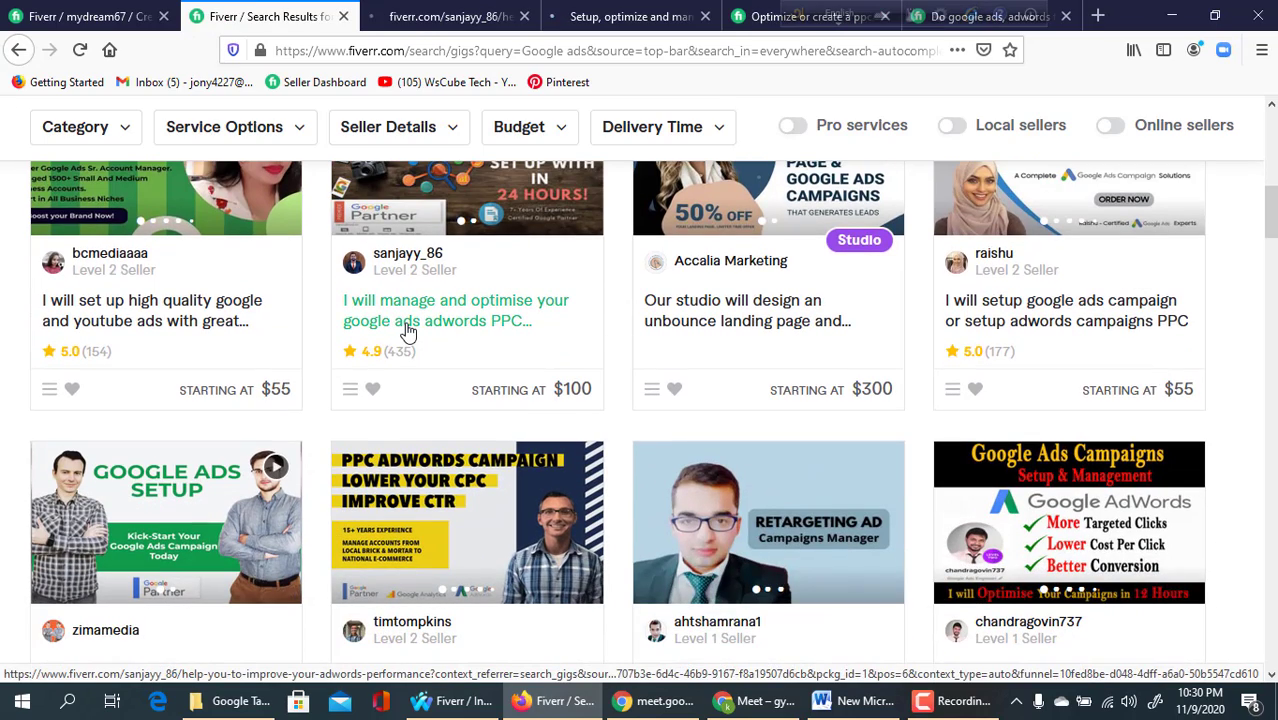
{"action": "scroll", "coordinate": [608, 371], "scroll_direction": "down", "scroll_amount": 3}
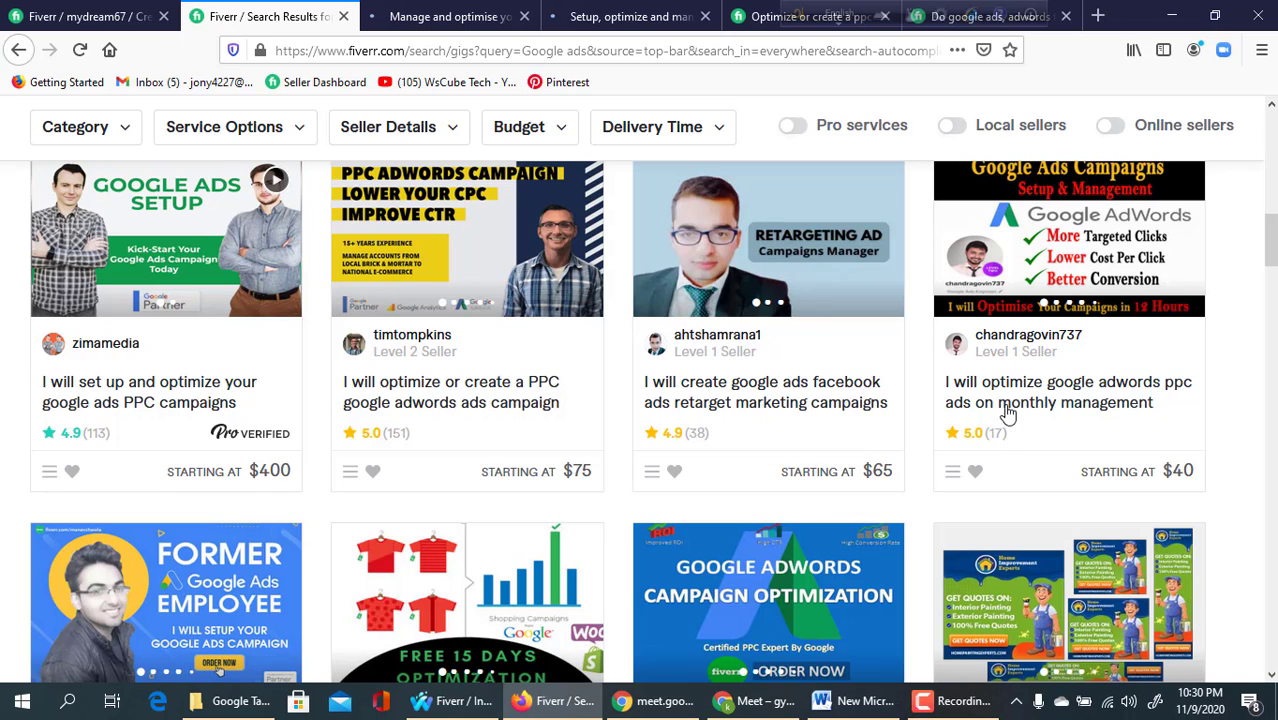
{"action": "scroll", "coordinate": [605, 400], "scroll_direction": "down", "scroll_amount": 3}
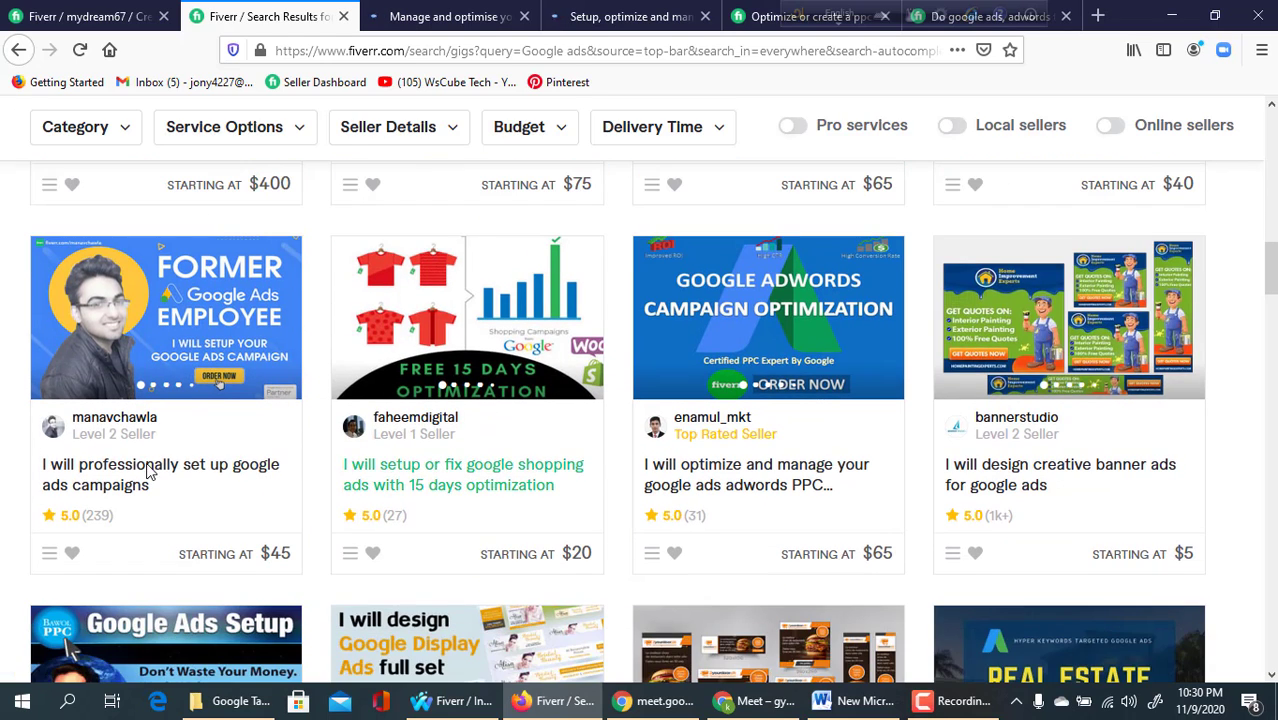
{"action": "middle_click", "coordinate": [148, 472]}
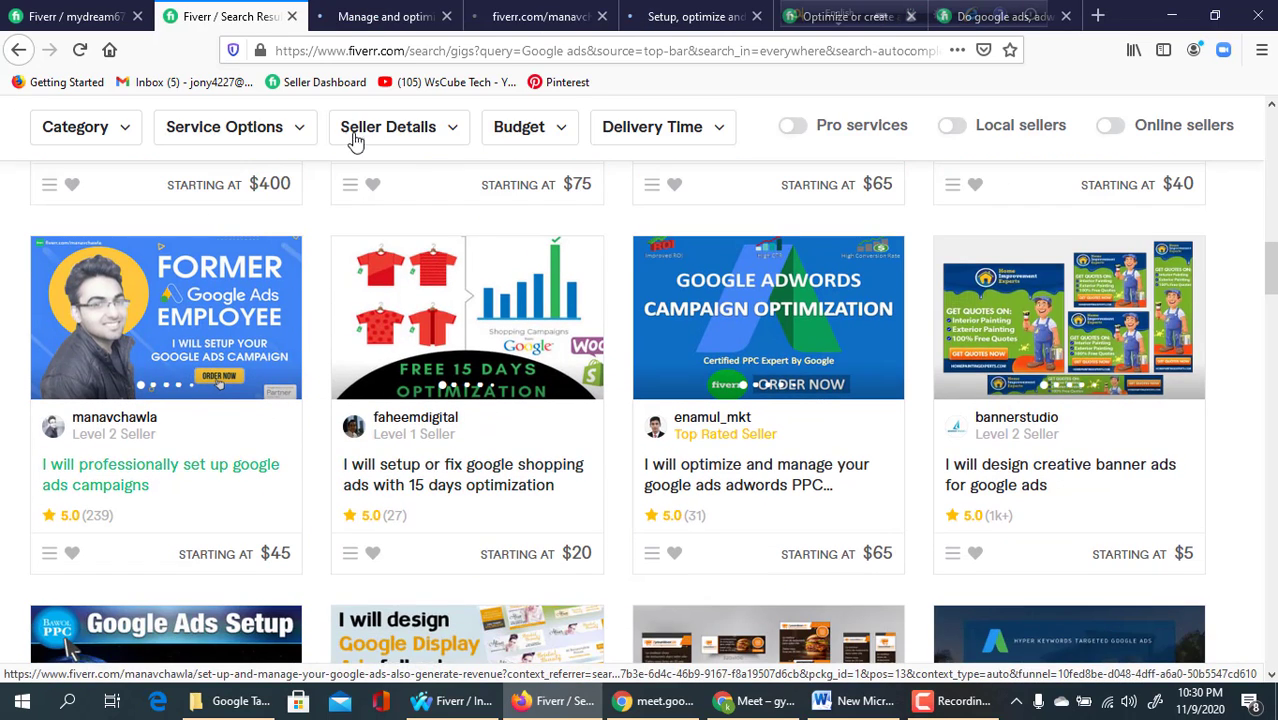
- Check the category paths of the three newly opened competitor gigs
{"action": "left_click", "coordinate": [358, 10]}
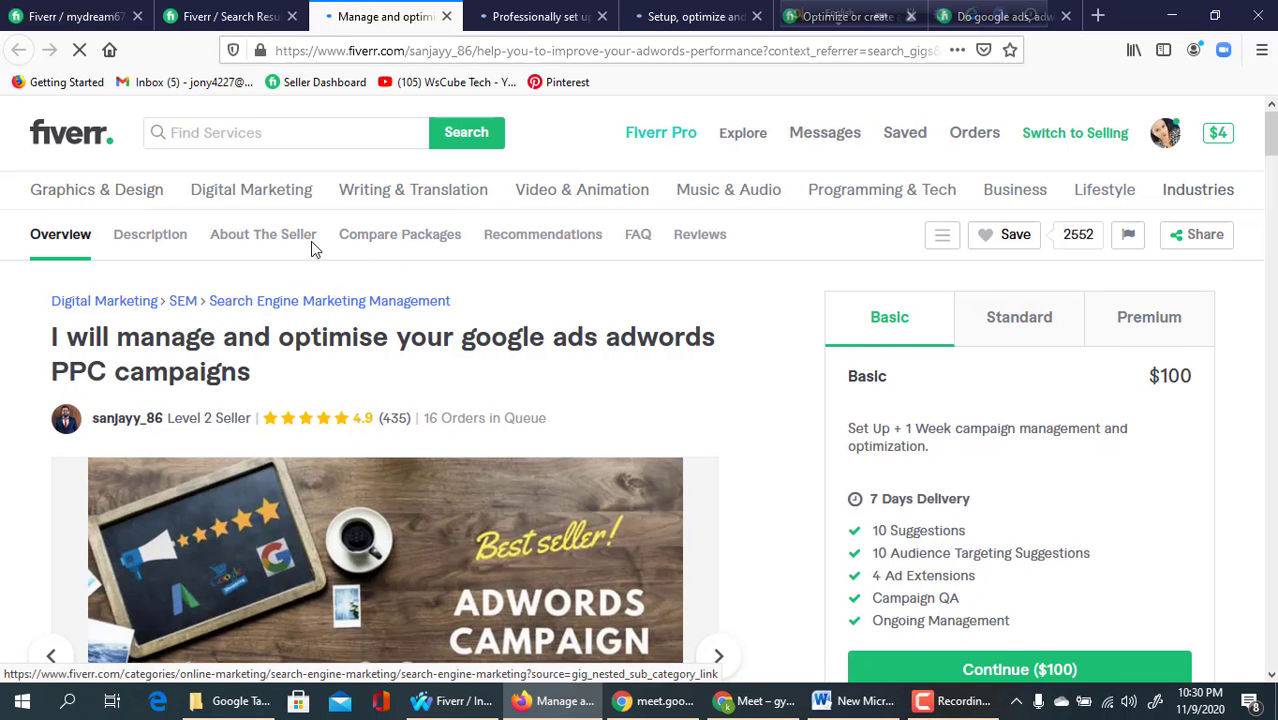
{"action": "left_click", "coordinate": [643, 17]}
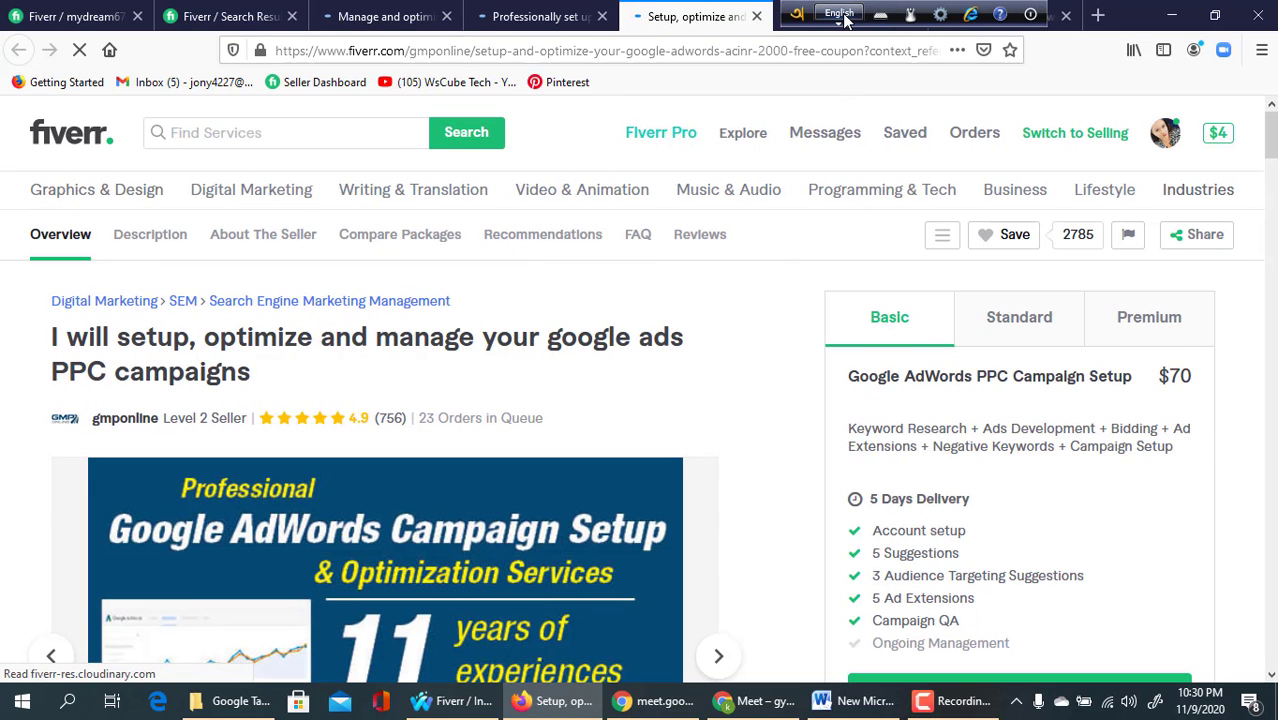
{"action": "left_click", "coordinate": [524, 27]}
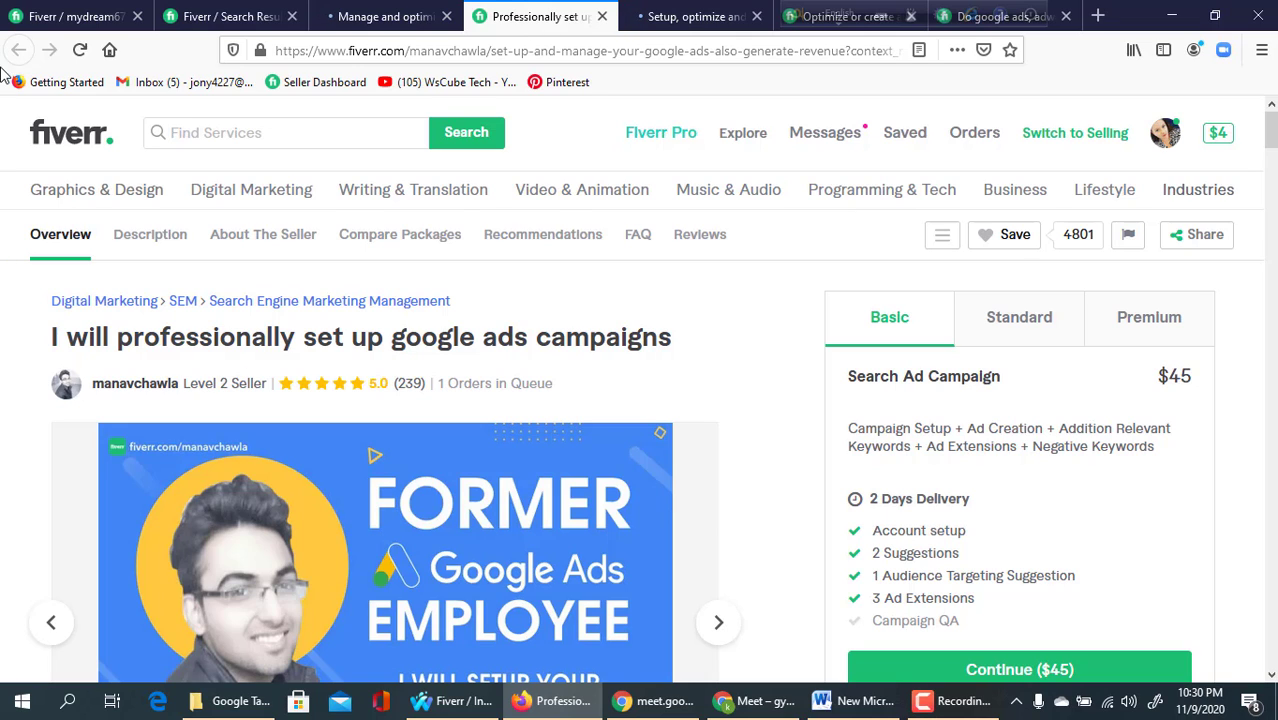
- Return to the new gig's overview form and set its category to Digital Marketing with the subcategory SEM
{"action": "left_click", "coordinate": [40, 17]}
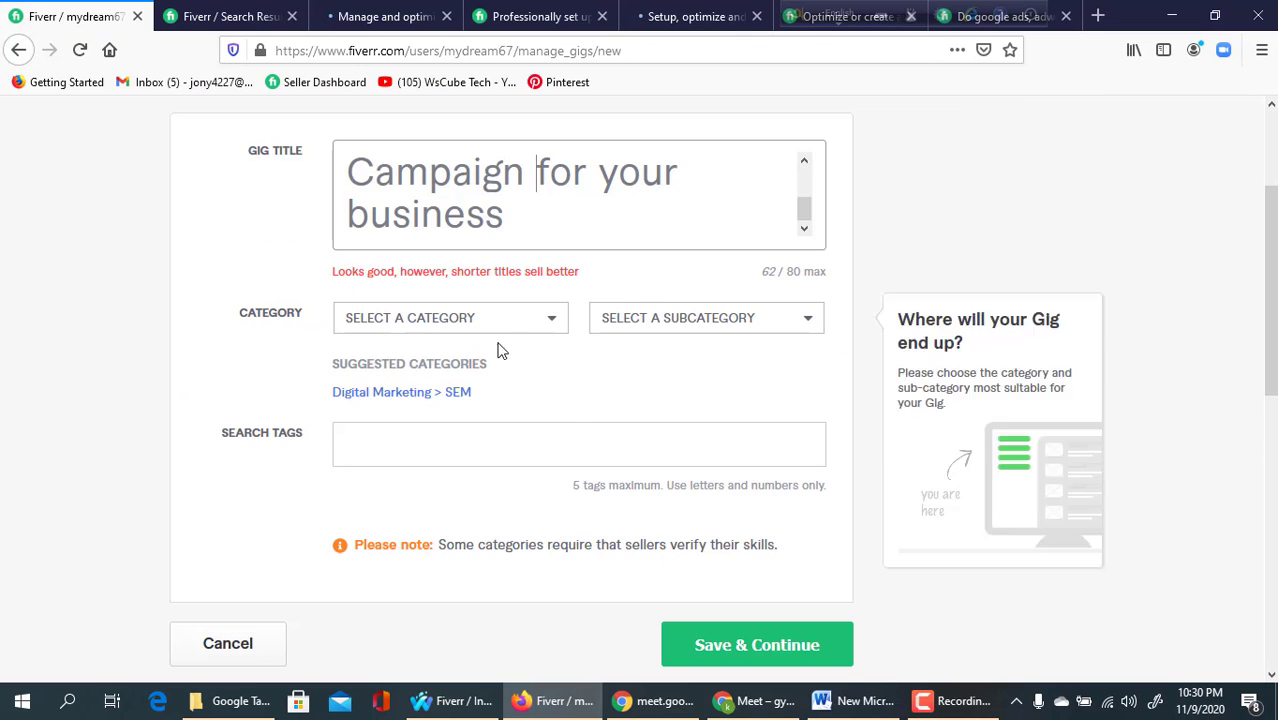
{"action": "left_click", "coordinate": [499, 317]}
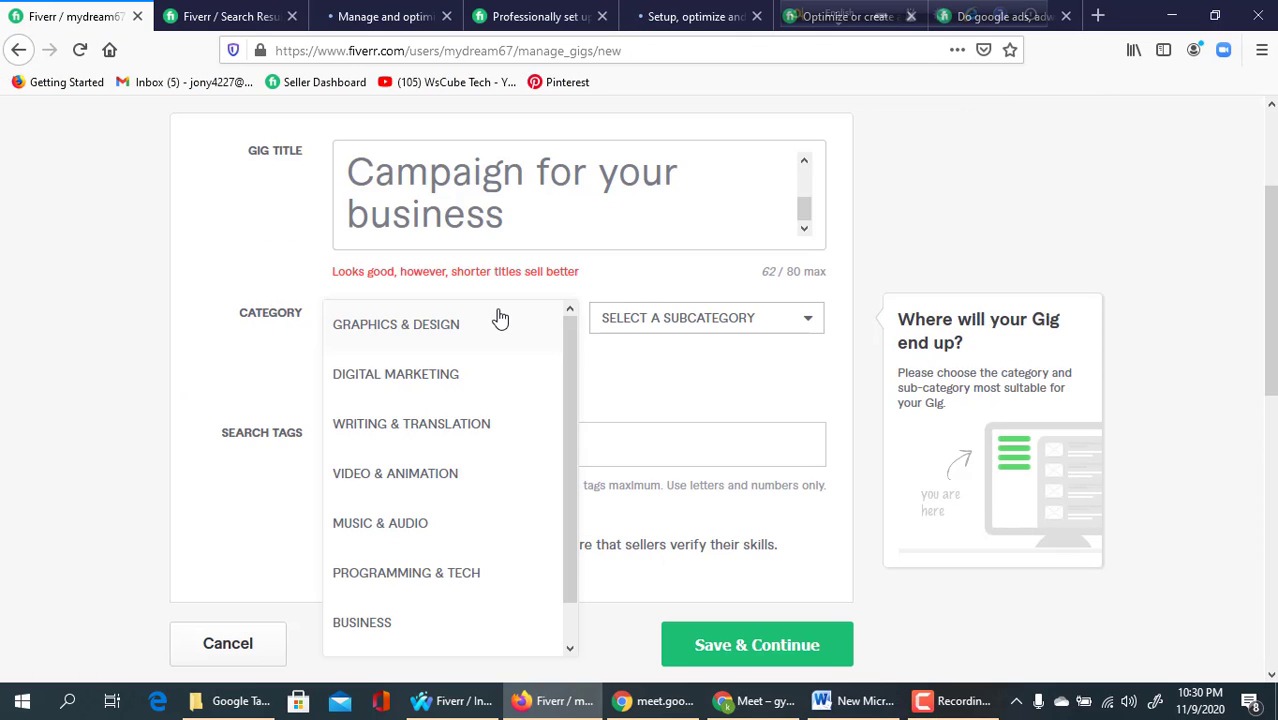
{"action": "left_click", "coordinate": [467, 378]}
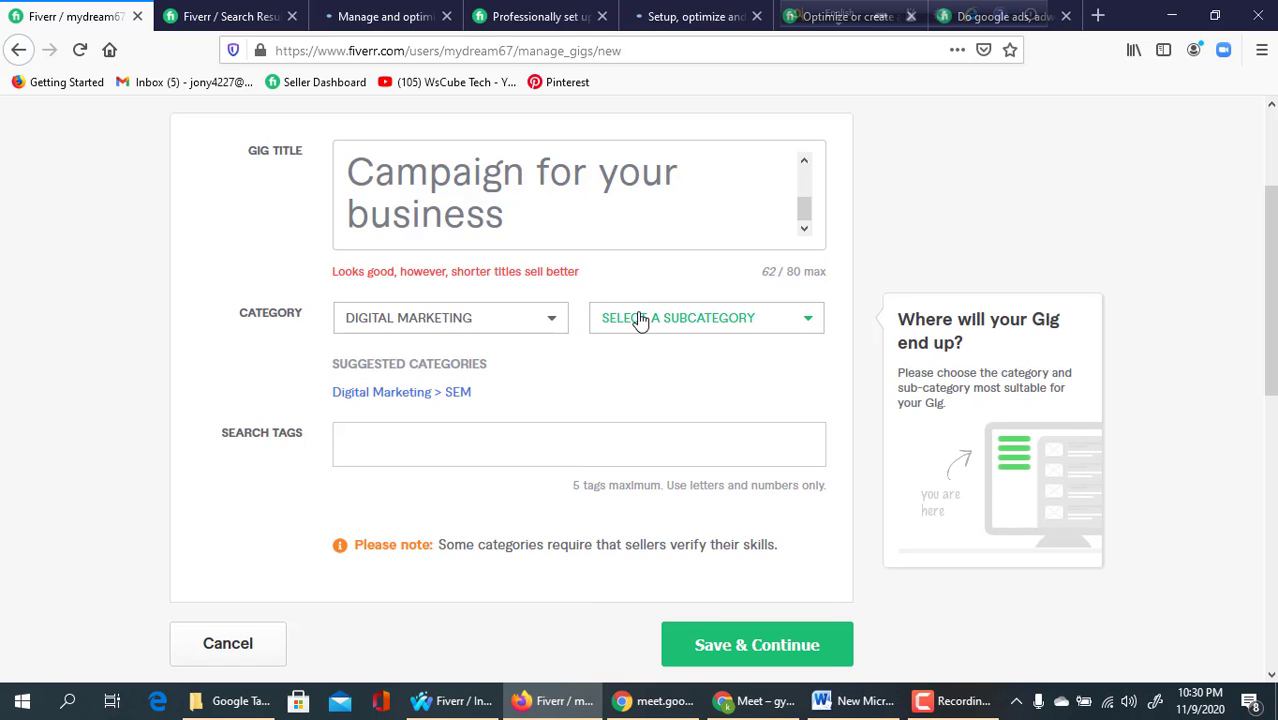
{"action": "left_click", "coordinate": [640, 318]}
{"action": "scroll", "coordinate": [642, 471], "scroll_direction": "down", "scroll_amount": 3}
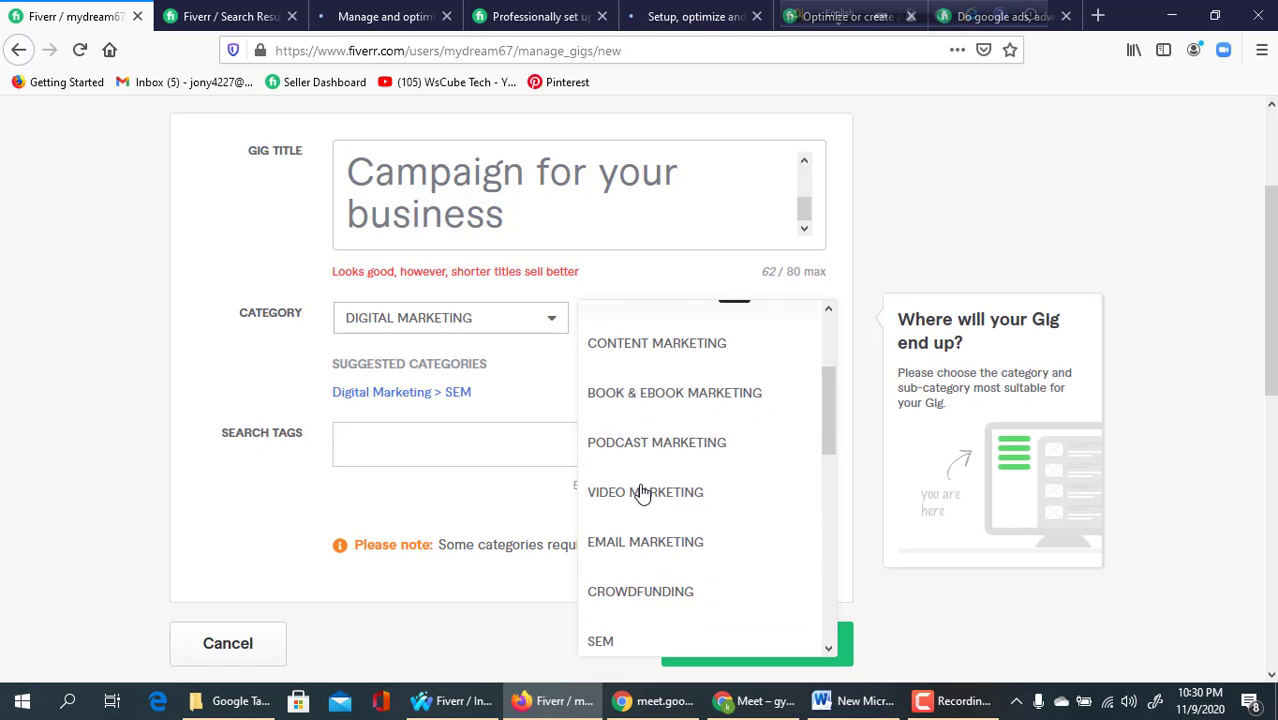
{"action": "scroll", "coordinate": [642, 492], "scroll_direction": "down", "scroll_amount": 3}
{"action": "left_click", "coordinate": [630, 468]}
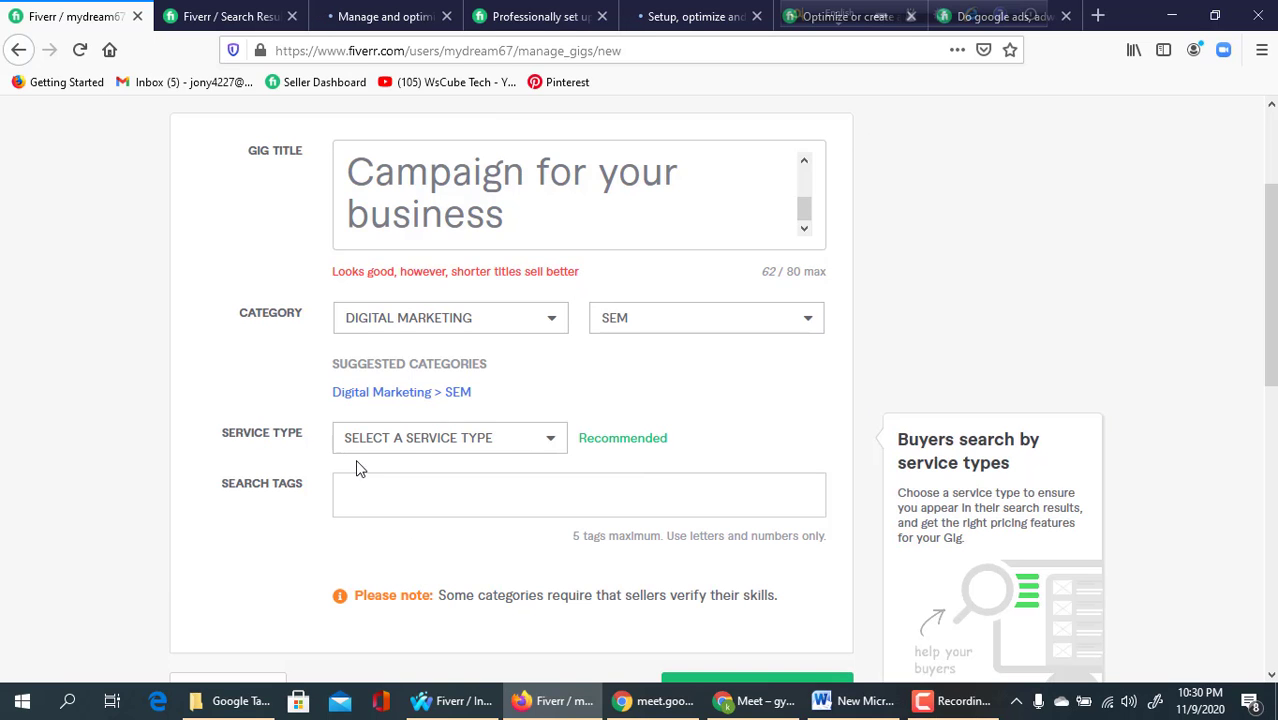
- Set the gig's service type to Search Engine Marketing Management
{"action": "left_click", "coordinate": [408, 441]}
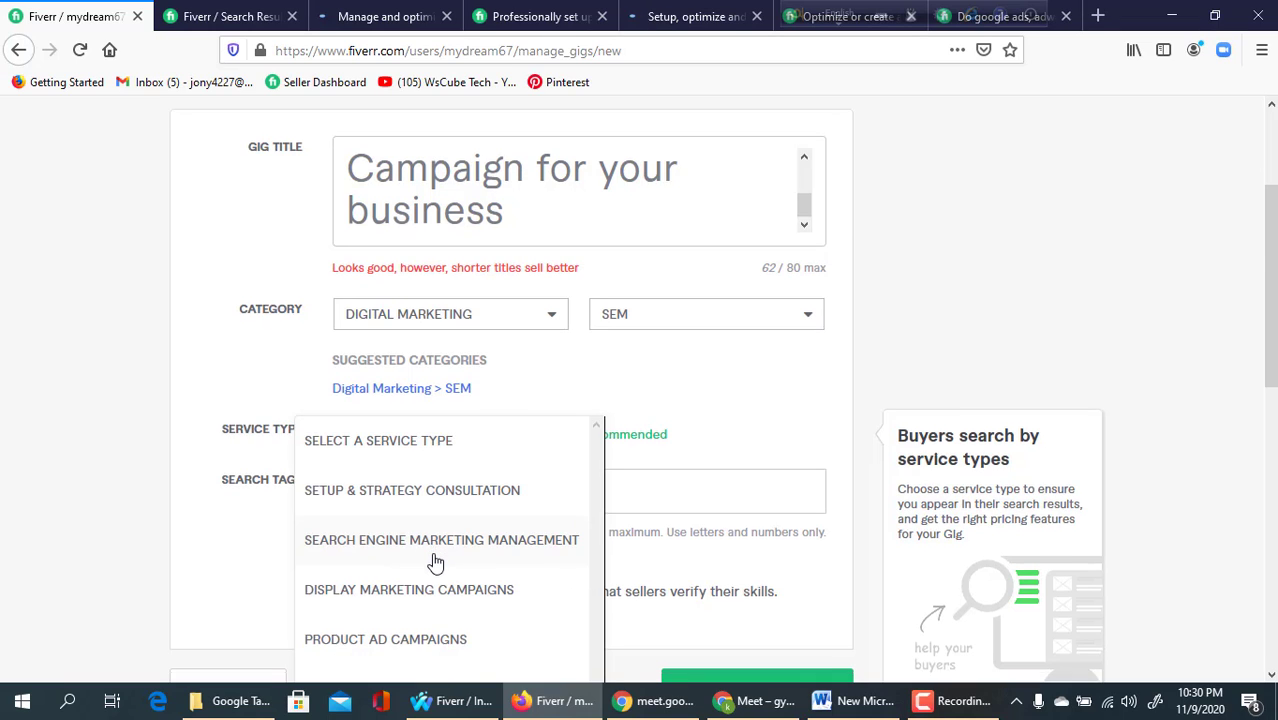
{"action": "scroll", "coordinate": [435, 563], "scroll_direction": "down", "scroll_amount": 5}
{"action": "scroll", "coordinate": [408, 288], "scroll_direction": "up", "scroll_amount": 5}
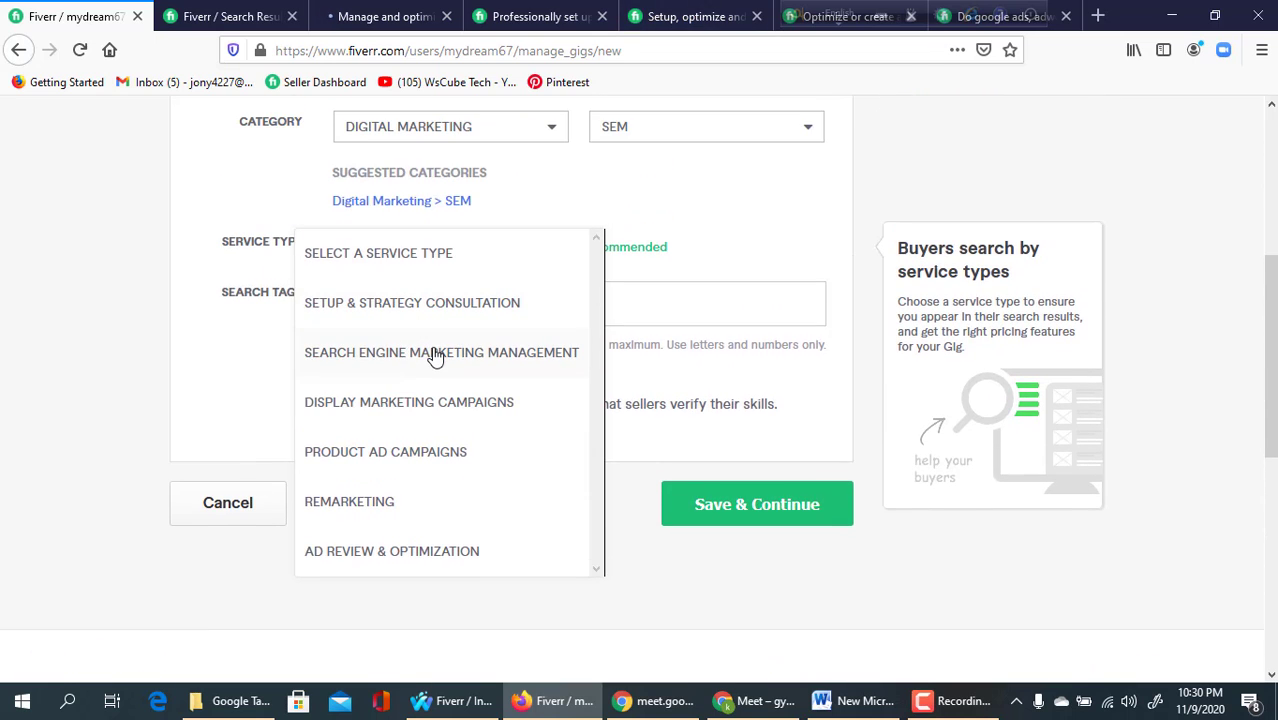
{"action": "left_click", "coordinate": [435, 358]}
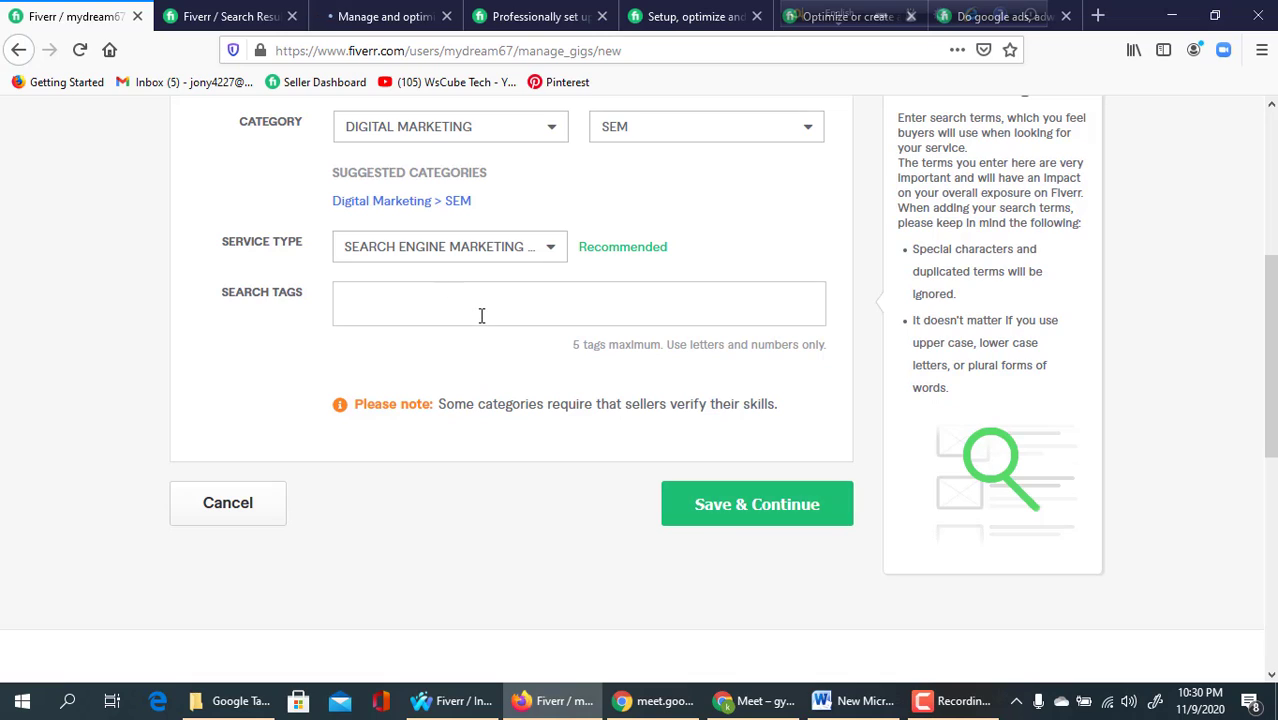
- Examine the related tags of the "I will manage and optimise your google ads adwords PPC campaigns" gig as reference for the search tags
{"action": "left_click", "coordinate": [481, 315]}
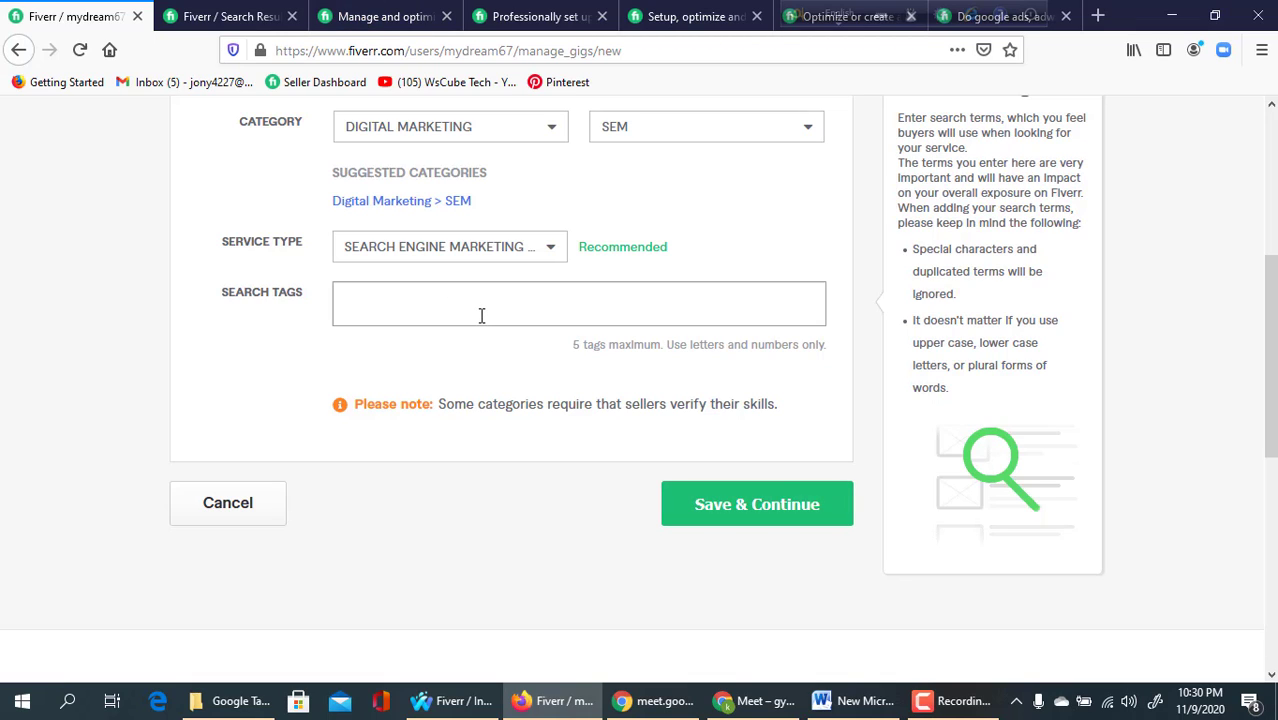
{"action": "left_click", "coordinate": [220, 15]}
{"action": "left_click", "coordinate": [359, 28]}
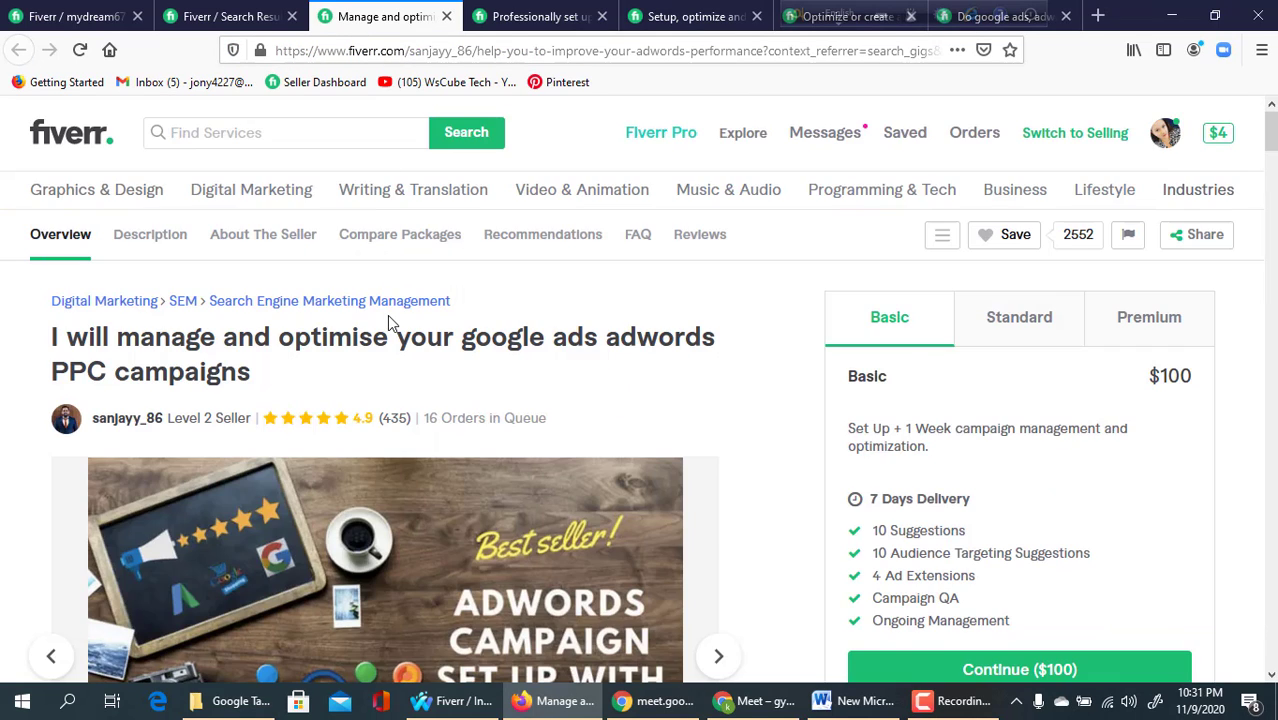
{"action": "scroll", "coordinate": [390, 330], "scroll_direction": "down", "scroll_amount": 15}
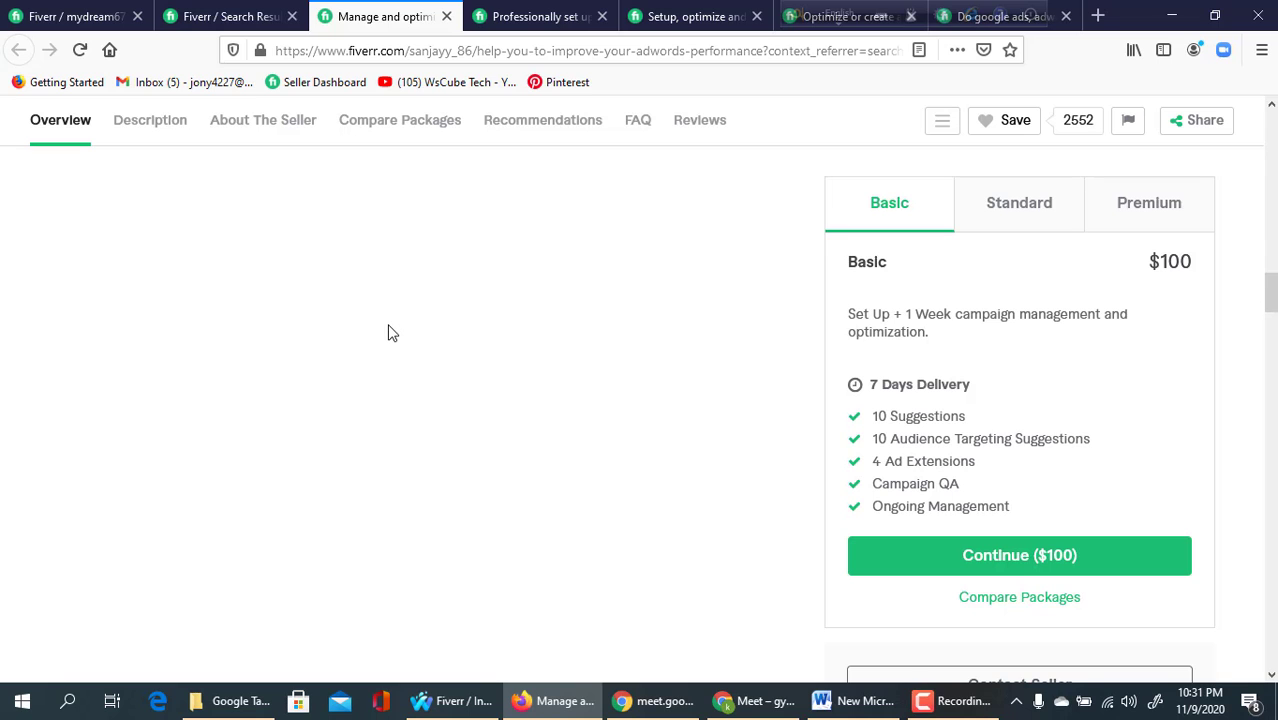
{"action": "scroll", "coordinate": [392, 333], "scroll_direction": "down", "scroll_amount": 15}
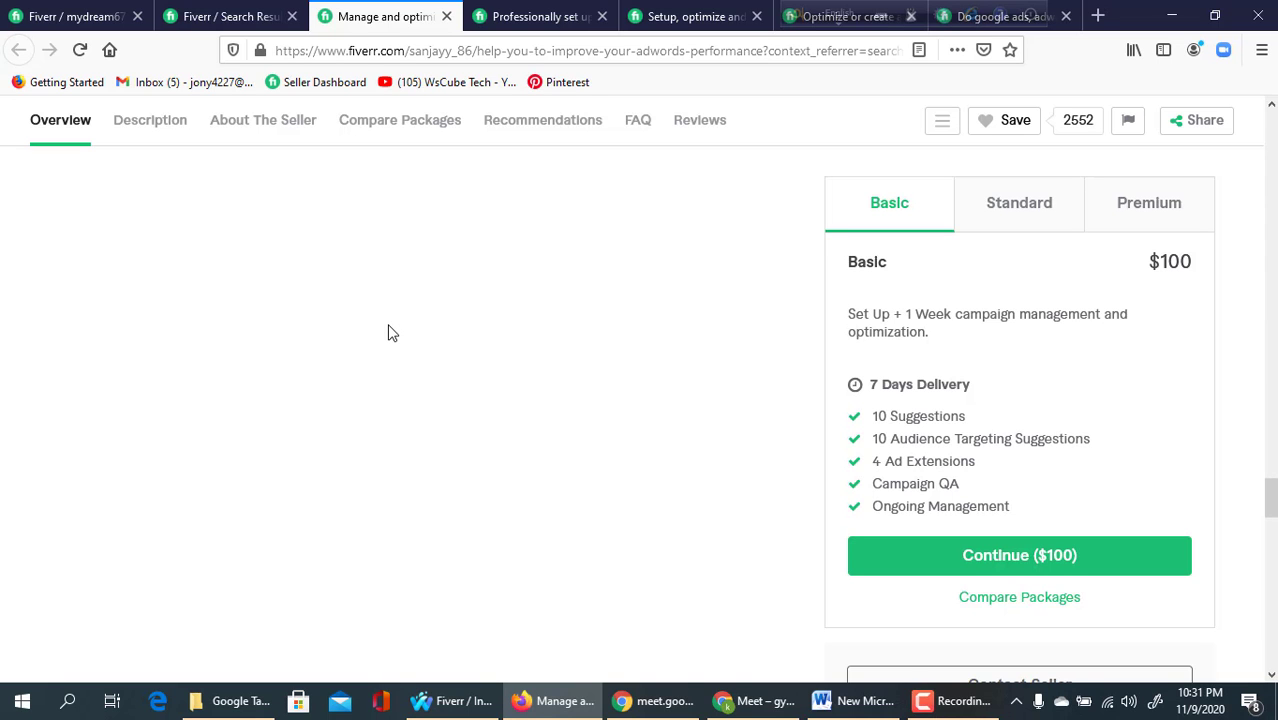
{"action": "scroll", "coordinate": [392, 333], "scroll_direction": "down", "scroll_amount": 10}
{"action": "scroll", "coordinate": [391, 331], "scroll_direction": "up", "scroll_amount": 5}
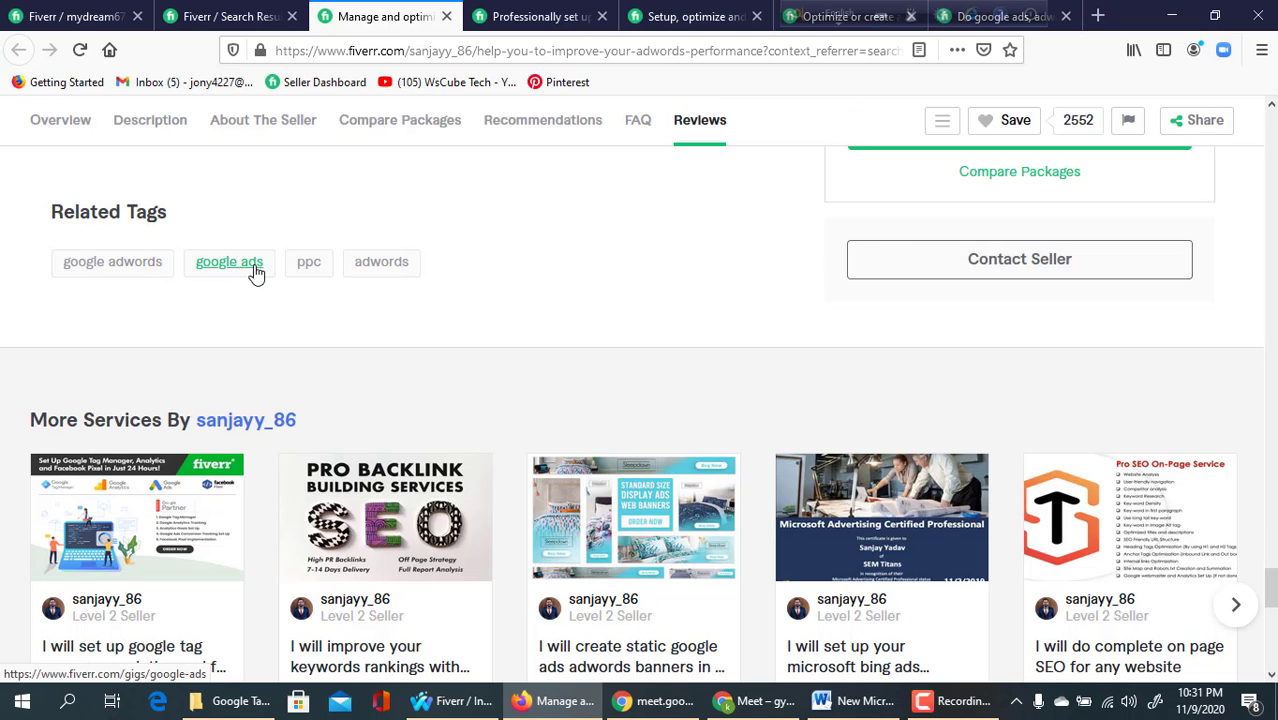
{"action": "left_click", "coordinate": [87, 266]}
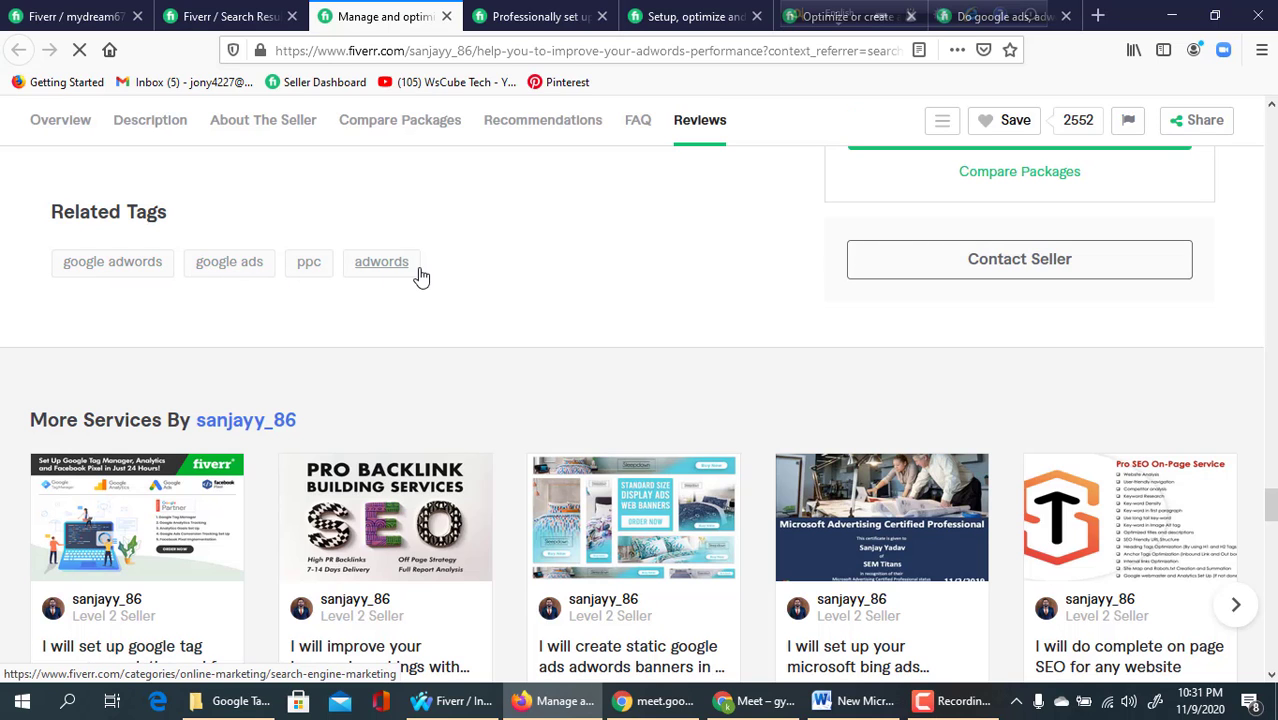
- Examine the related tags of the "I will professionally set up google ads campaigns" gig
{"action": "left_click", "coordinate": [532, 12]}
{"action": "scroll", "coordinate": [393, 291], "scroll_direction": "down", "scroll_amount": 10}
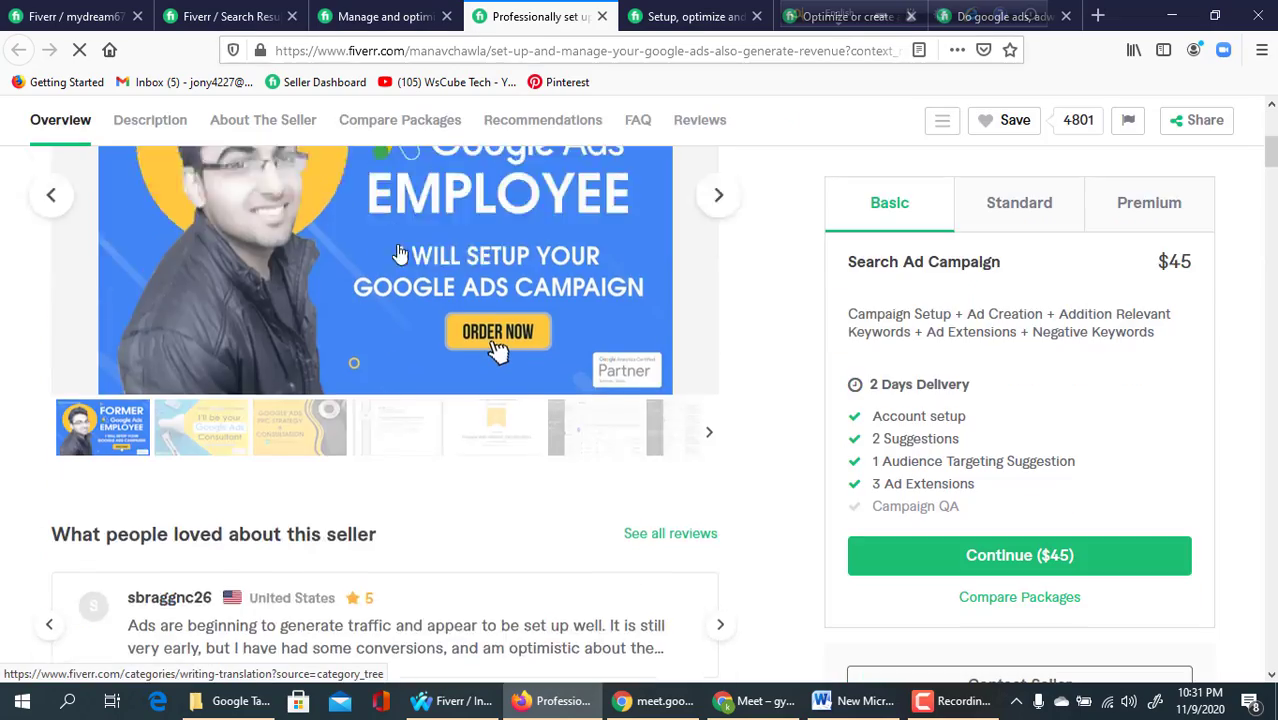
{"action": "scroll", "coordinate": [393, 291], "scroll_direction": "down", "scroll_amount": 15}
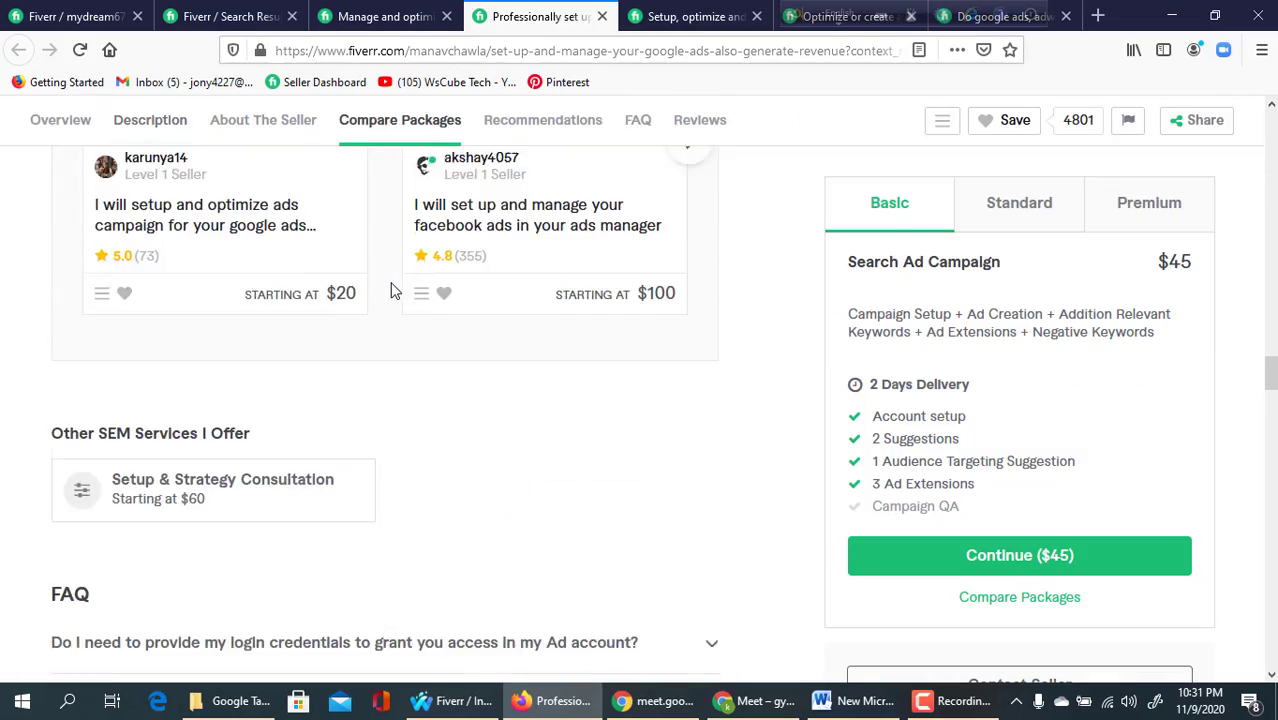
{"action": "scroll", "coordinate": [393, 291], "scroll_direction": "down", "scroll_amount": 15}
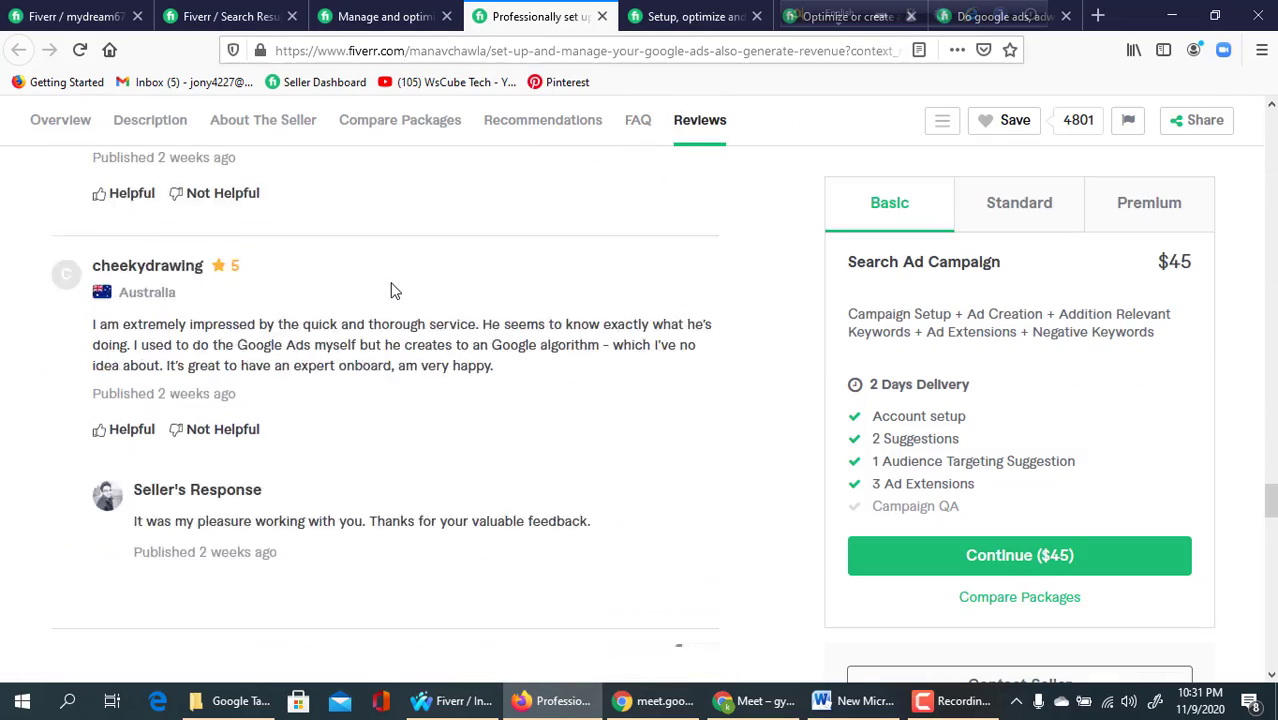
{"action": "scroll", "coordinate": [393, 291], "scroll_direction": "down", "scroll_amount": 5}
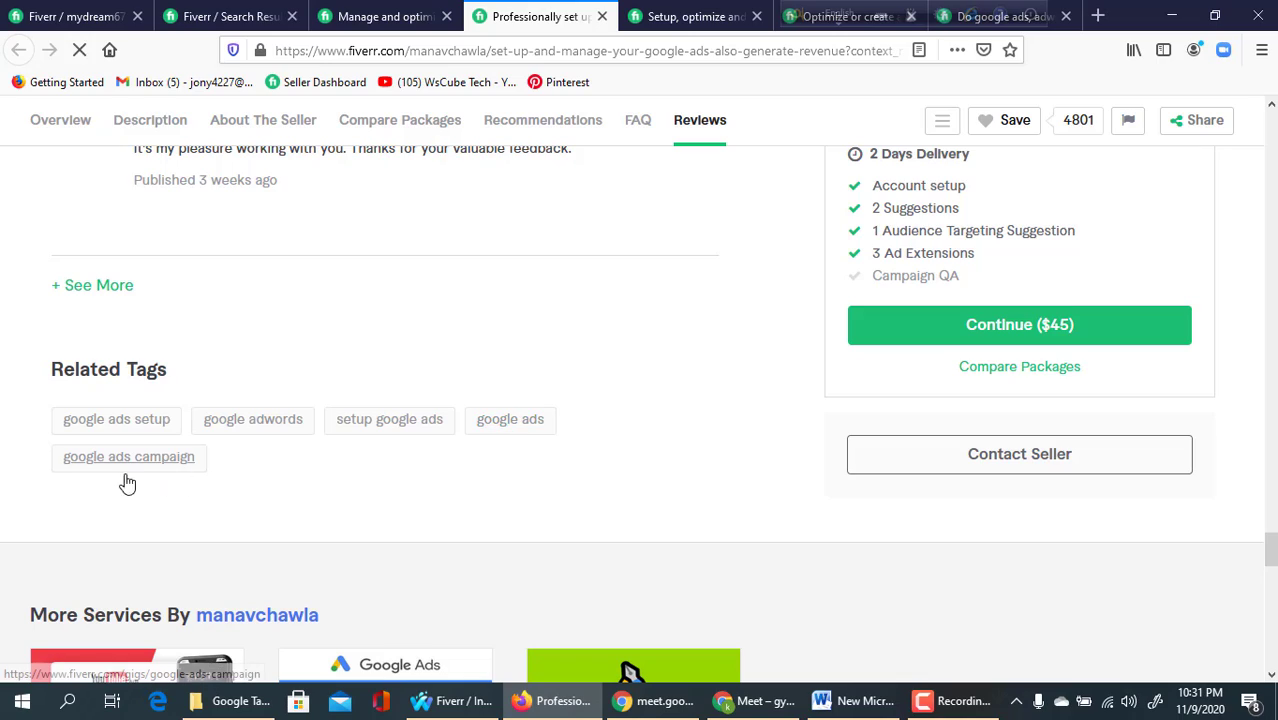
- Examine the related tags of the "I will setup, optimize and manage your google ads PPC campaigns" gig
{"action": "left_click", "coordinate": [705, 12]}
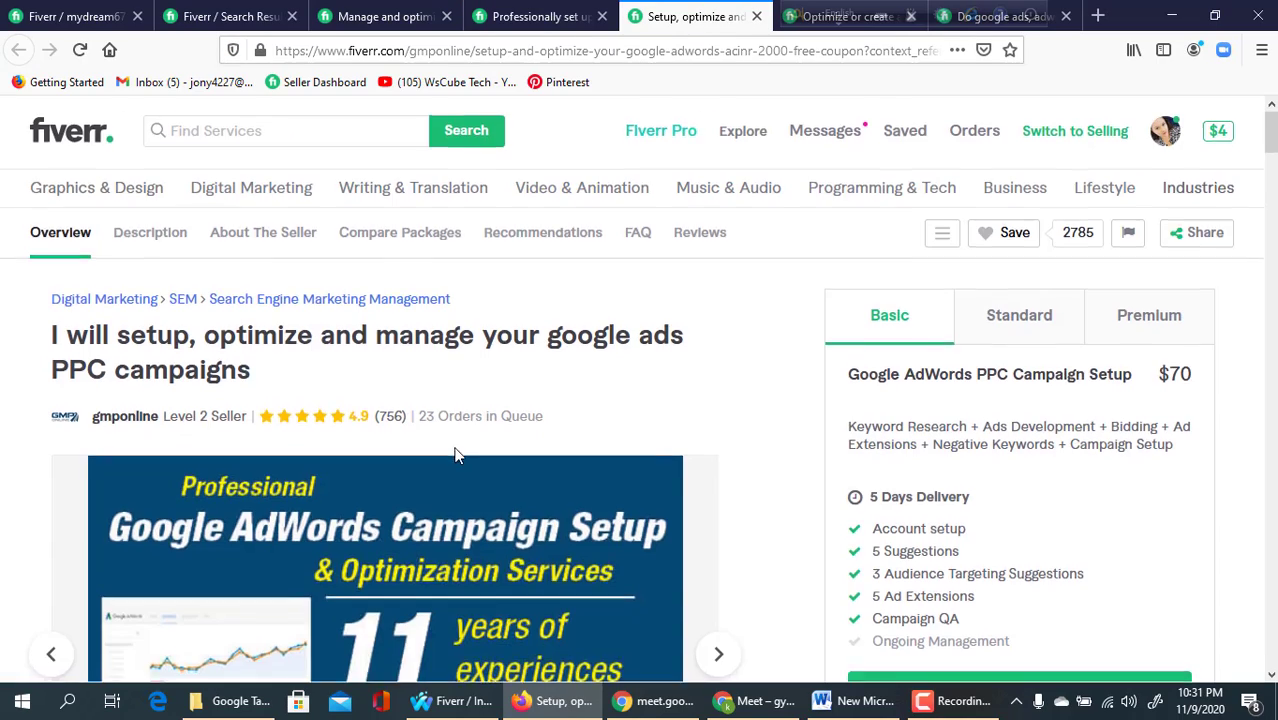
{"action": "scroll", "coordinate": [456, 451], "scroll_direction": "down", "scroll_amount": 10}
{"action": "scroll", "coordinate": [456, 457], "scroll_direction": "down", "scroll_amount": 20}
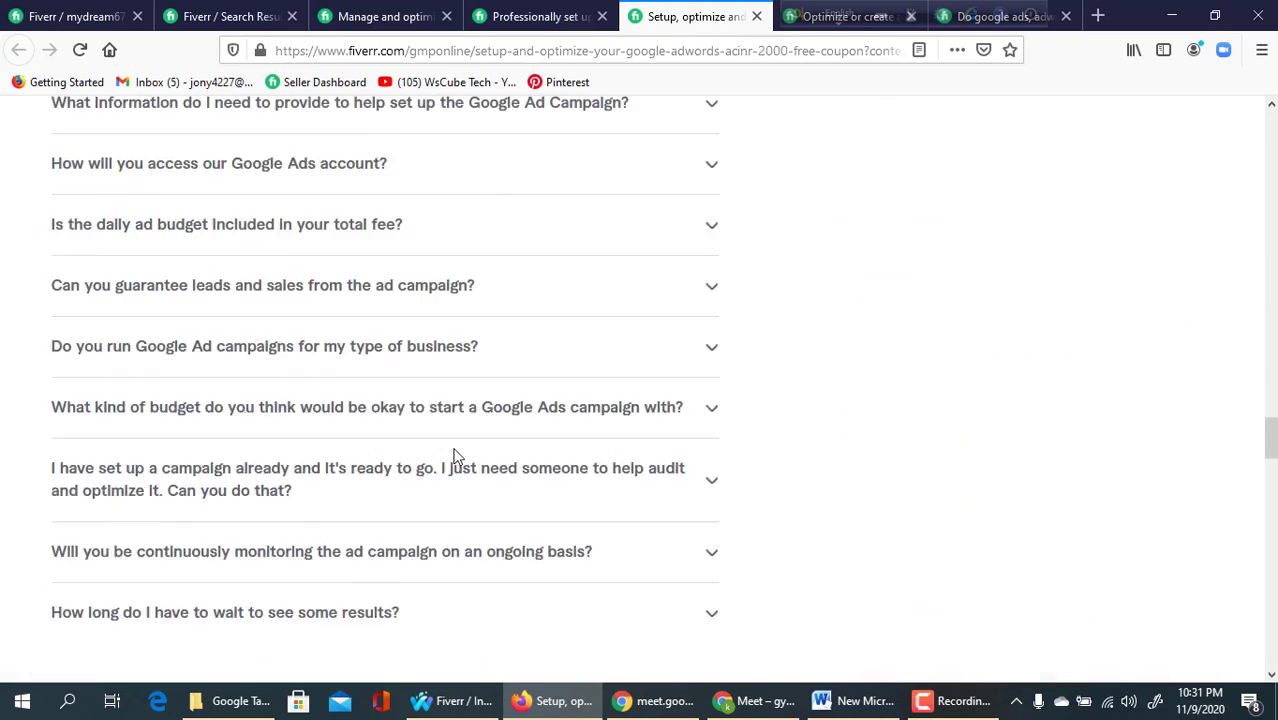
{"action": "scroll", "coordinate": [456, 457], "scroll_direction": "down", "scroll_amount": 15}
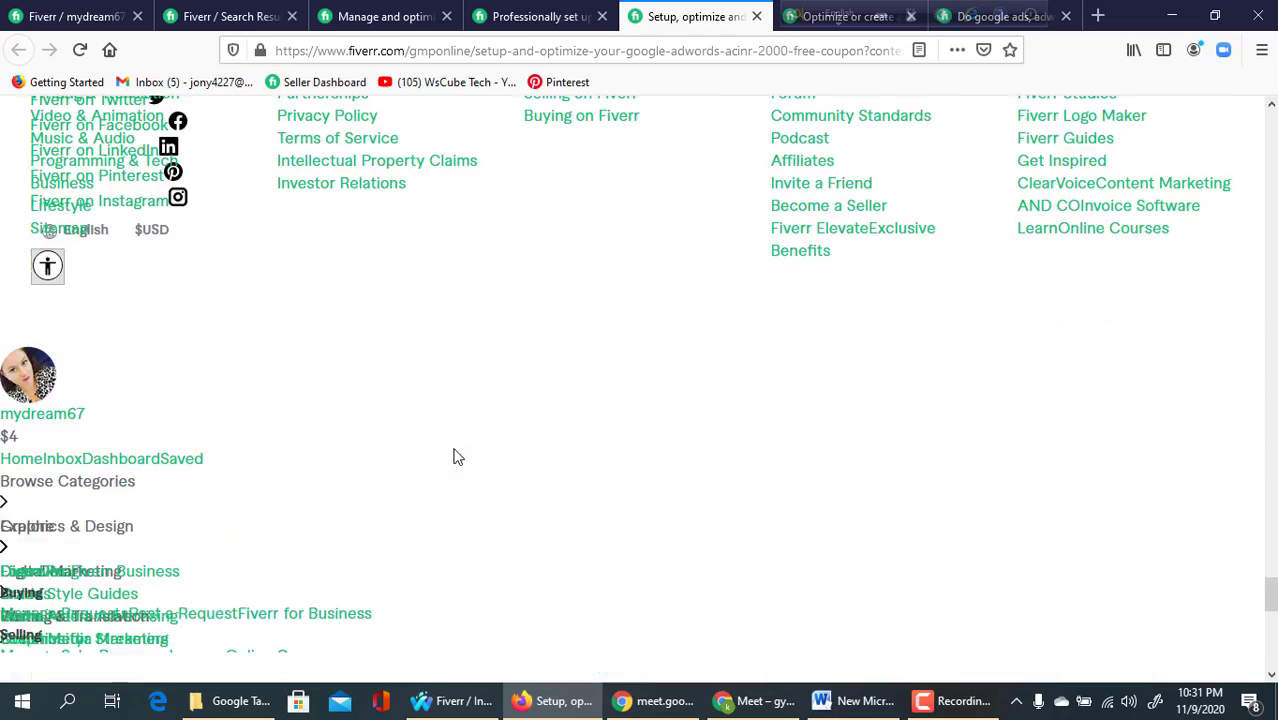
{"action": "scroll", "coordinate": [457, 457], "scroll_direction": "up", "scroll_amount": 5}
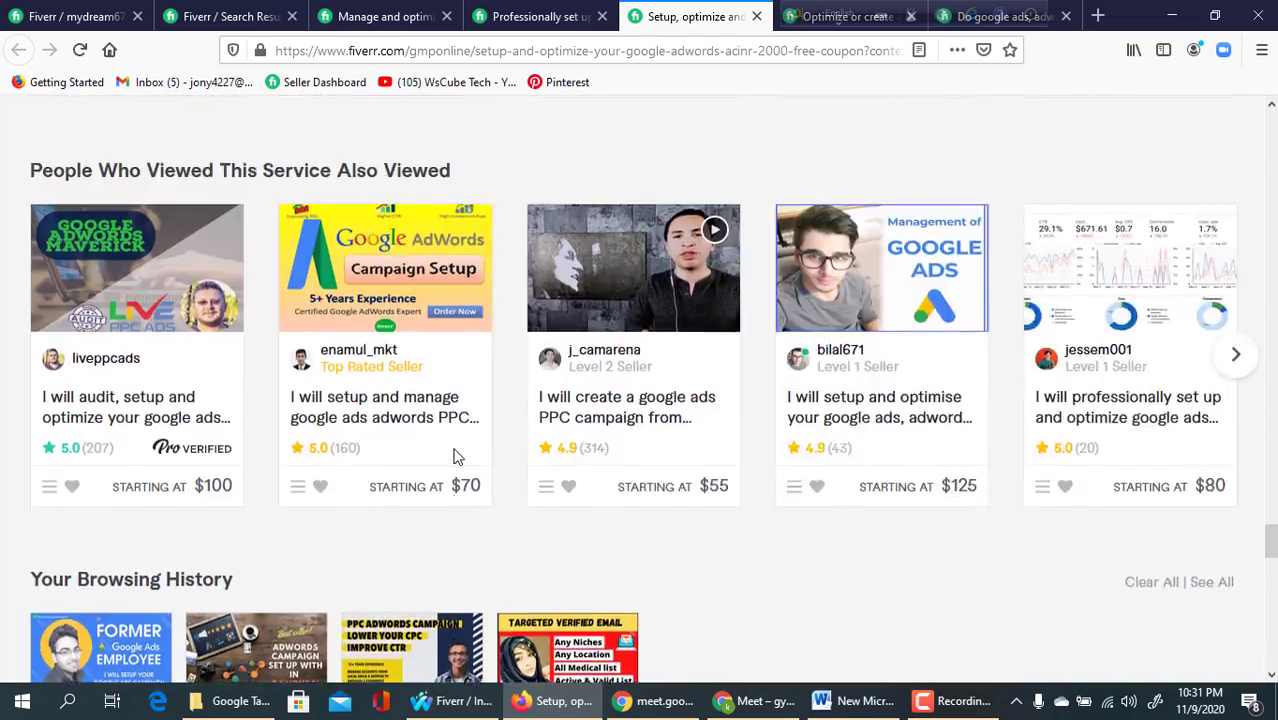
{"action": "scroll", "coordinate": [457, 457], "scroll_direction": "down", "scroll_amount": 8}
{"action": "scroll", "coordinate": [456, 458], "scroll_direction": "up", "scroll_amount": 15}
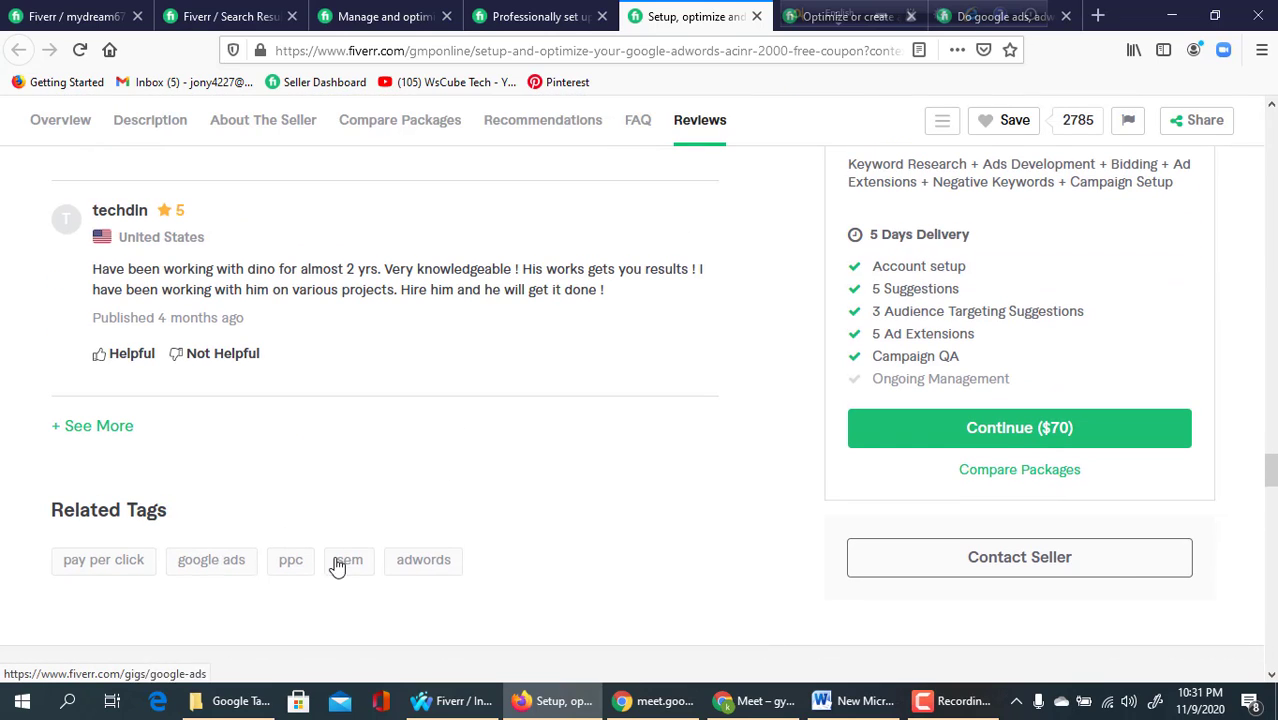
{"action": "left_click", "coordinate": [148, 553]}
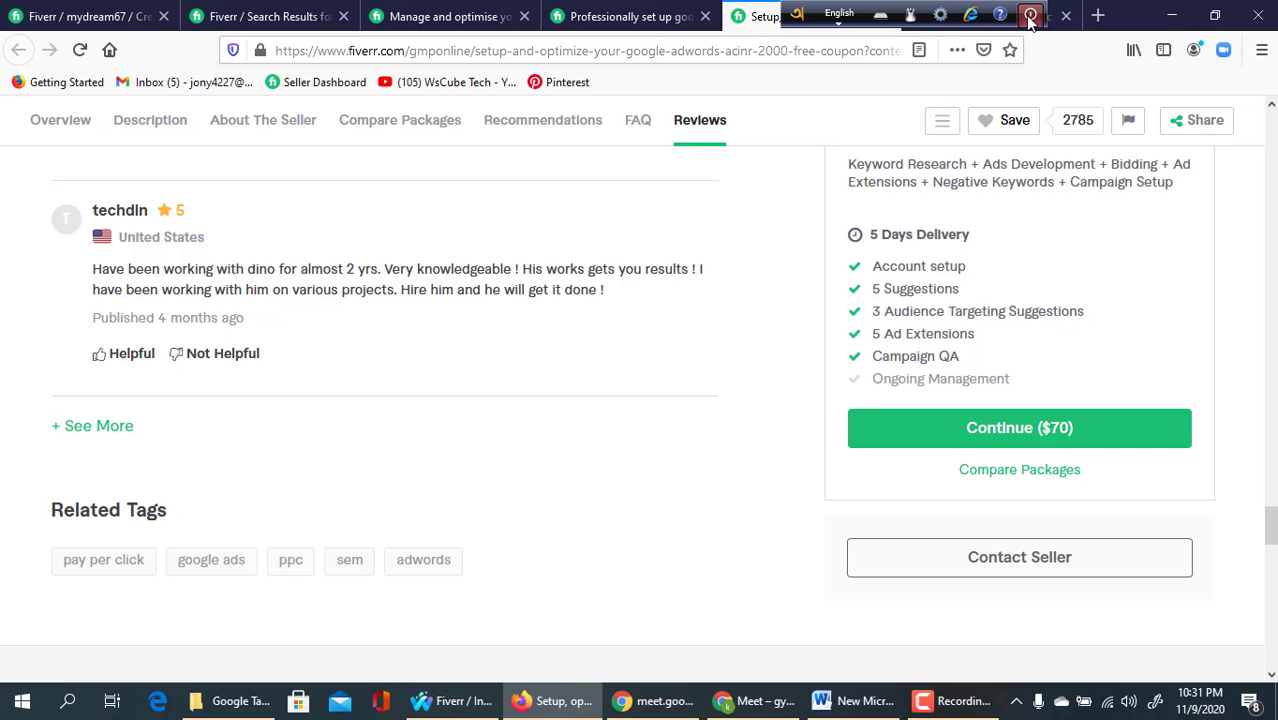
- Dismiss the floating language toolbar covering the browser tabs and examine the related tags of the "I will optimize or create a PPC google adwords ads campaign" gig
{"action": "right_click", "coordinate": [1030, 20]}
{"action": "left_click", "coordinate": [1080, 41]}
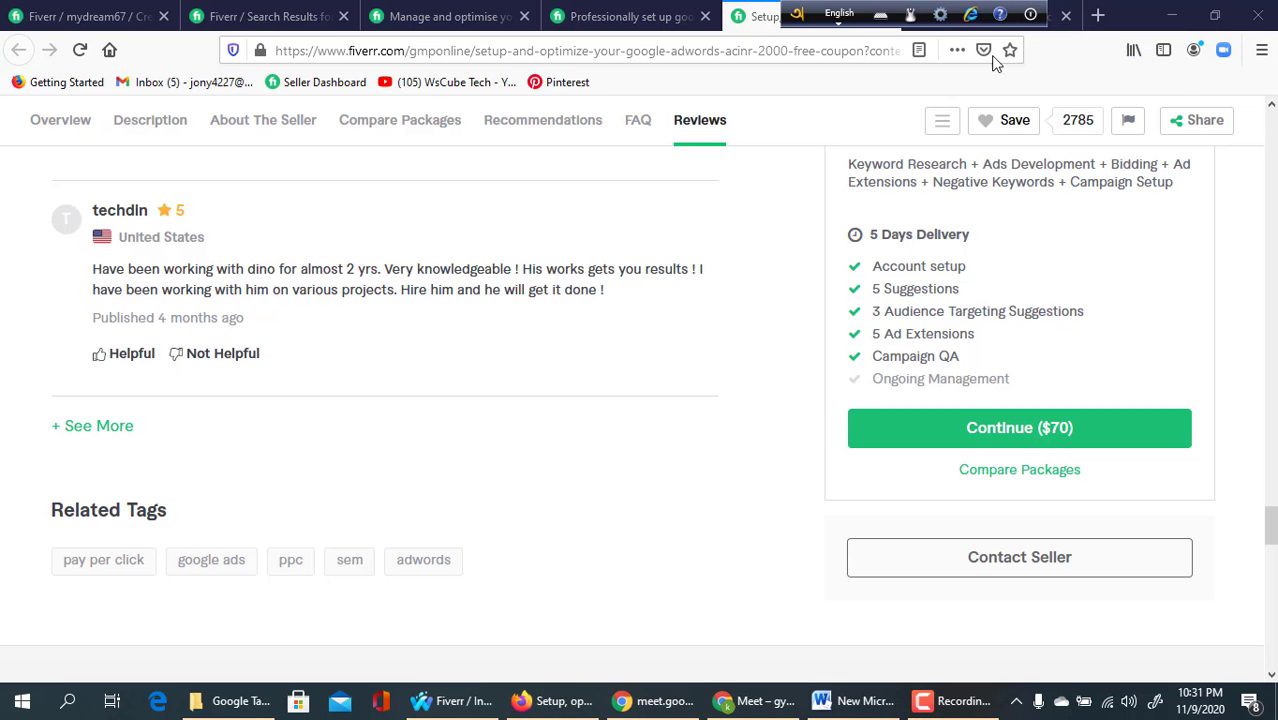
{"action": "left_click", "coordinate": [982, 18]}
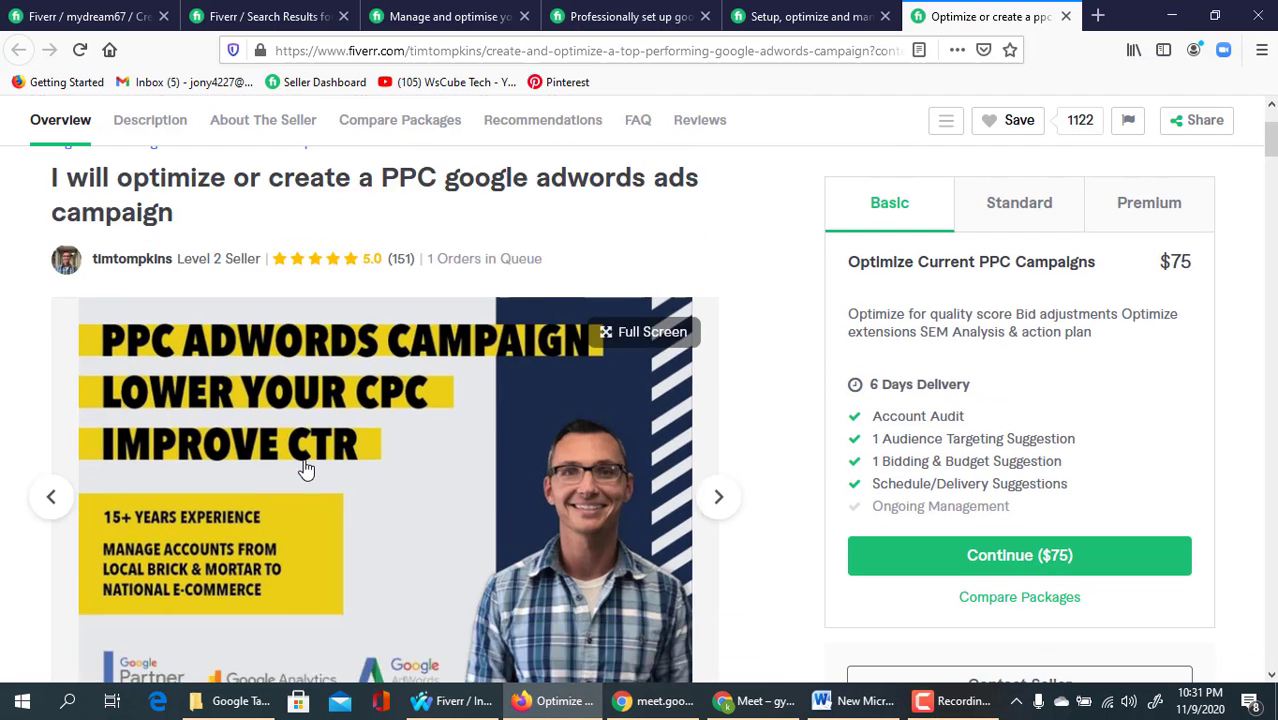
{"action": "scroll", "coordinate": [305, 465], "scroll_direction": "down", "scroll_amount": 10}
{"action": "scroll", "coordinate": [305, 465], "scroll_direction": "down", "scroll_amount": 20}
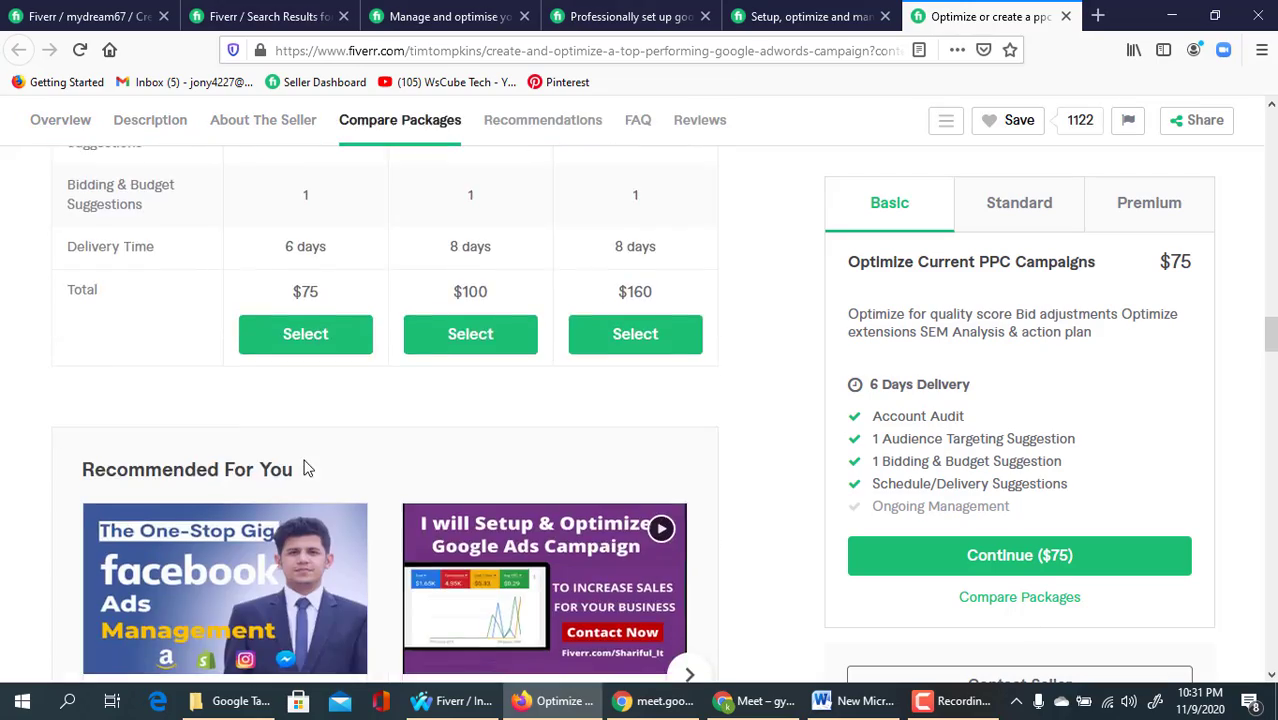
{"action": "scroll", "coordinate": [305, 465], "scroll_direction": "down", "scroll_amount": 20}
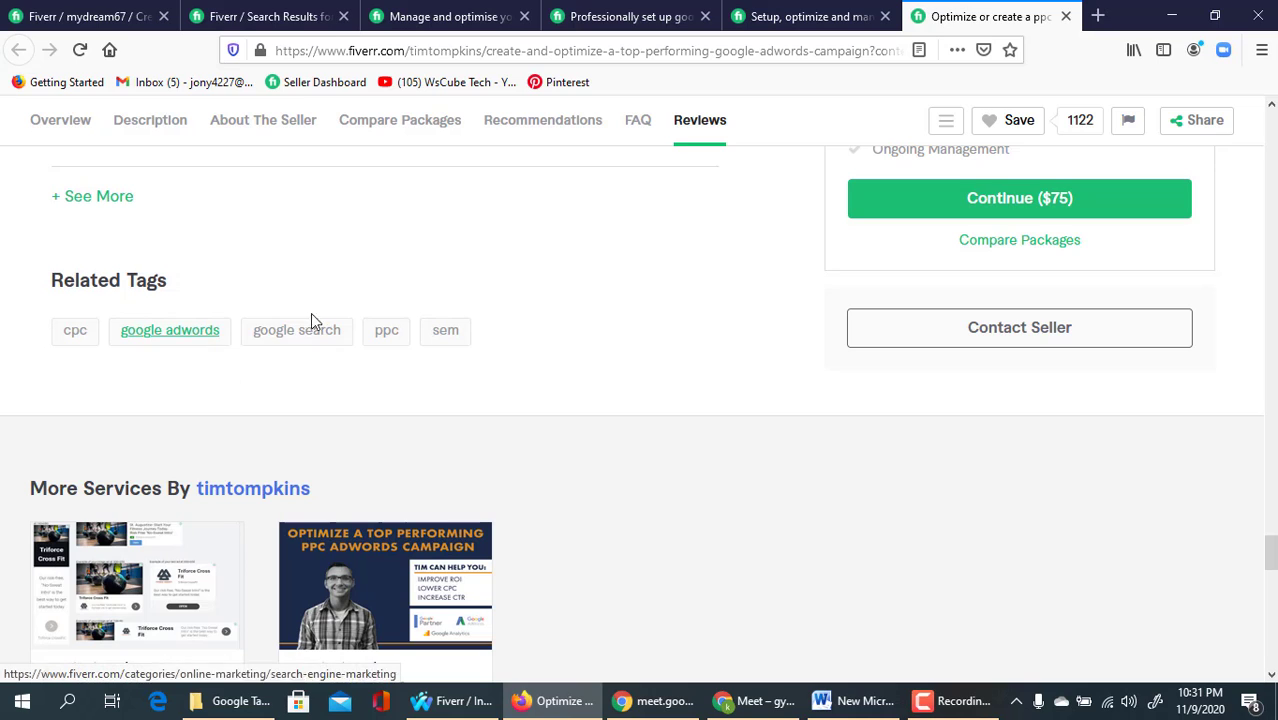
- Add the search tags SEM, Google Ads, Google Analytics, Pay per Click and Ads Campaign to the new gig and save its overview
{"action": "left_click", "coordinate": [100, 17]}
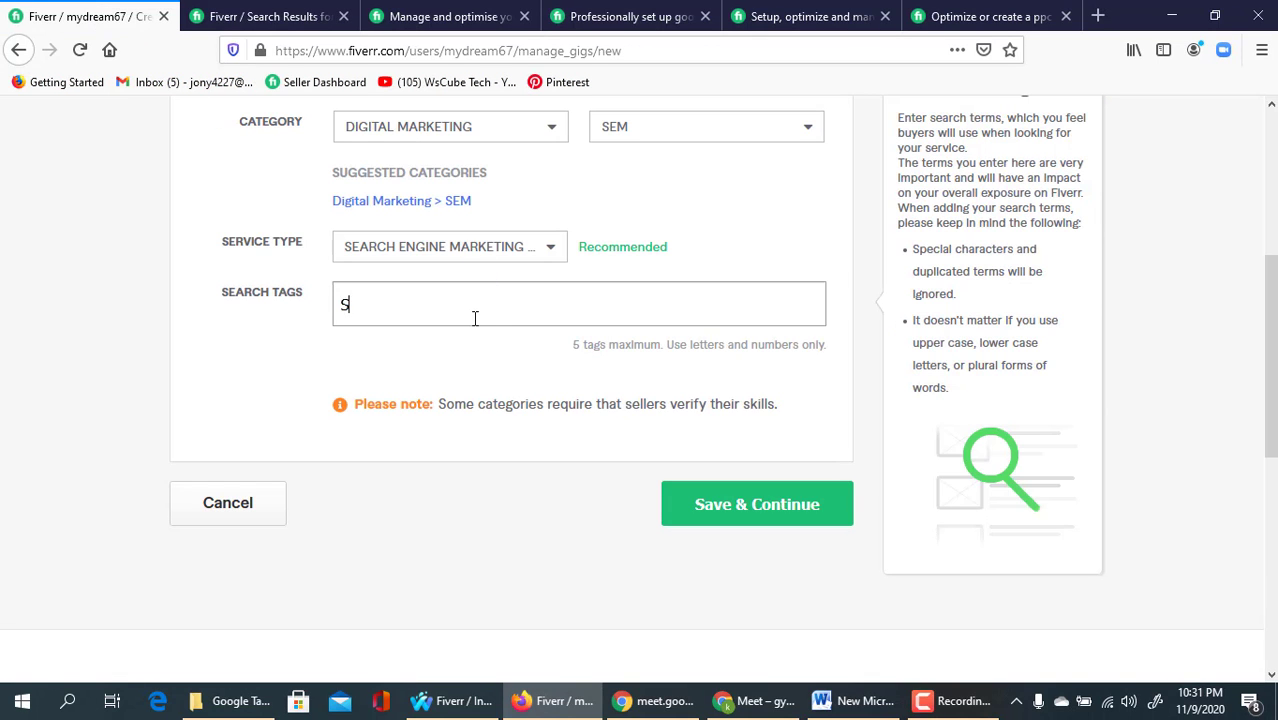
{"action": "key", "text": "Return"}
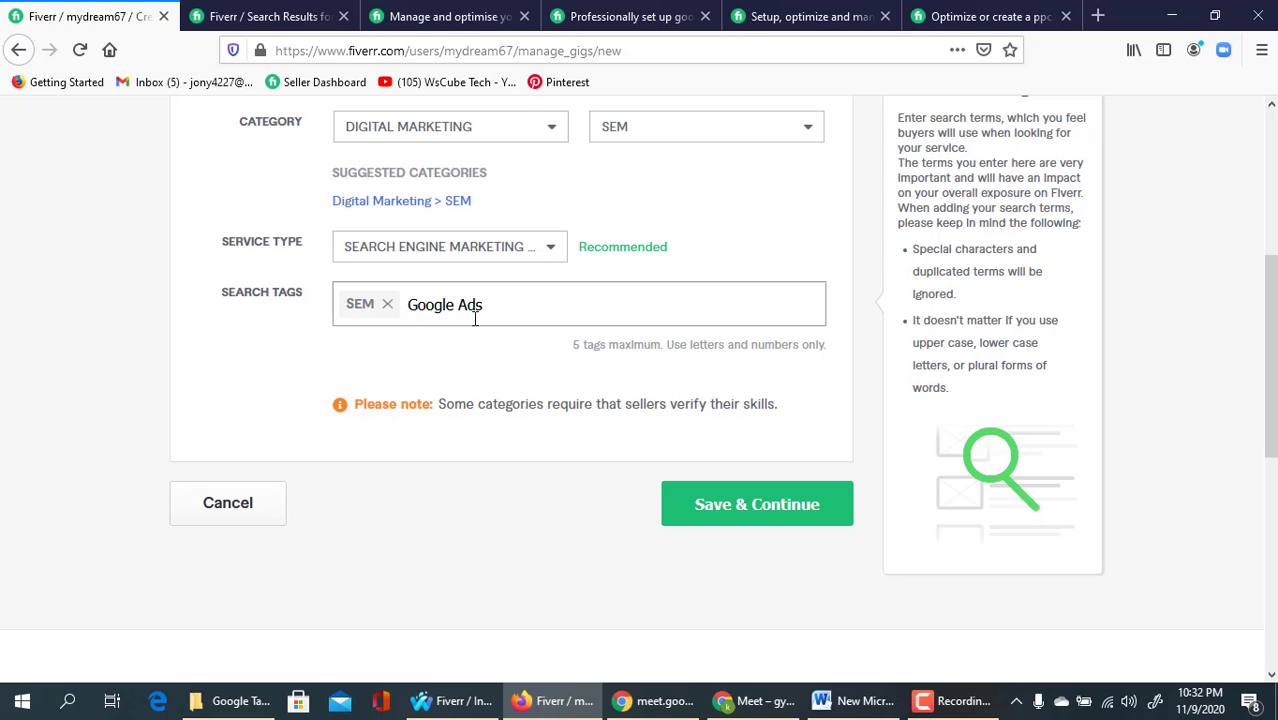
{"action": "key", "text": "Return"}
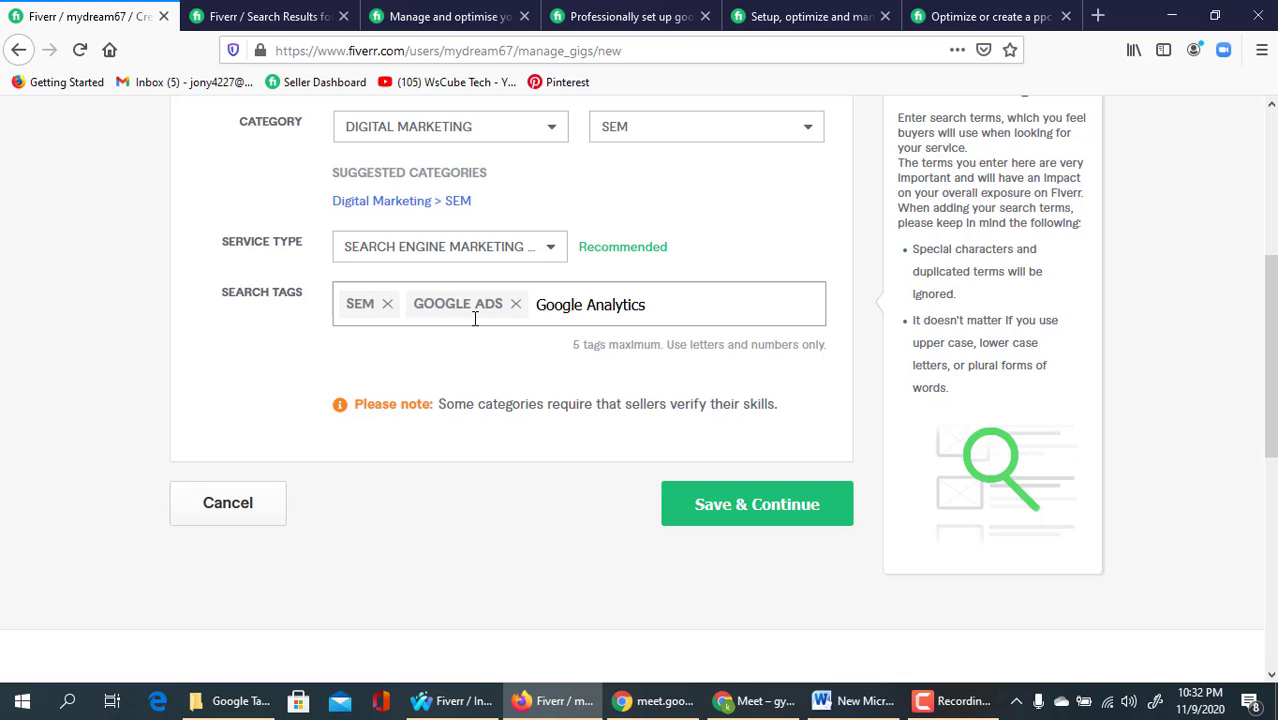
{"action": "key", "text": "Return"}
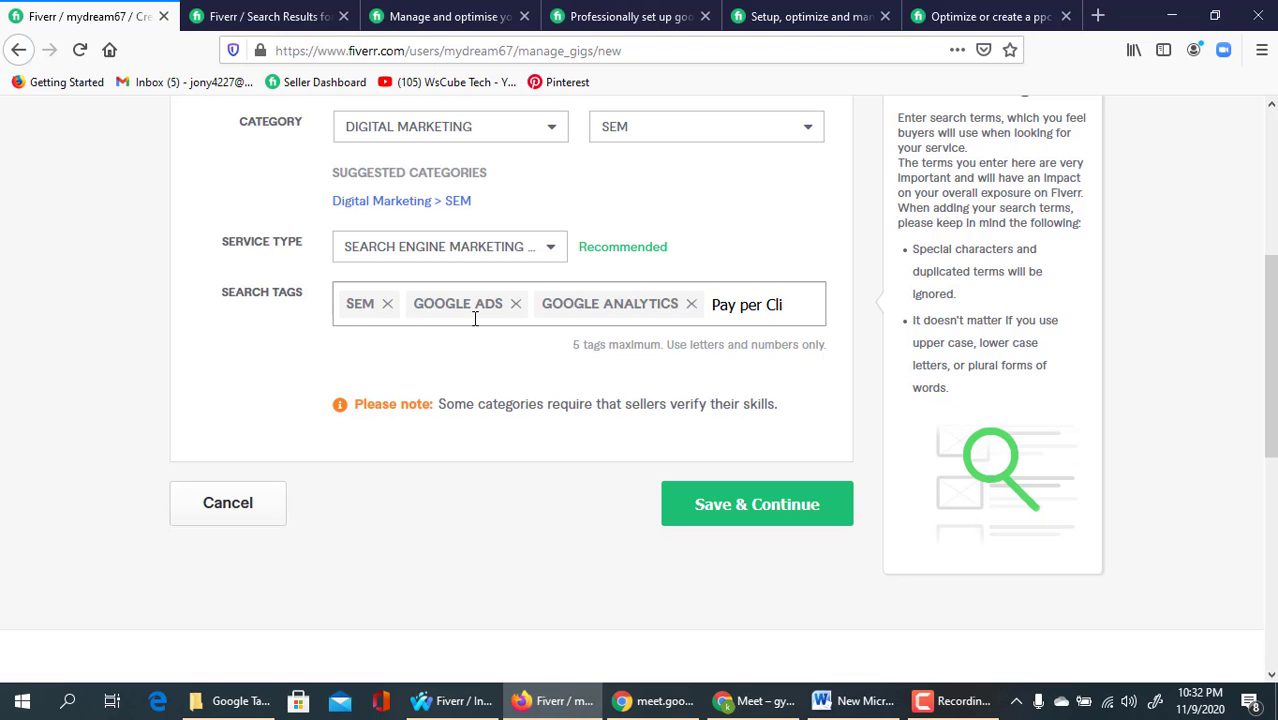
{"action": "type", "text": "Pay per Click"}
{"action": "key", "text": "Return"}
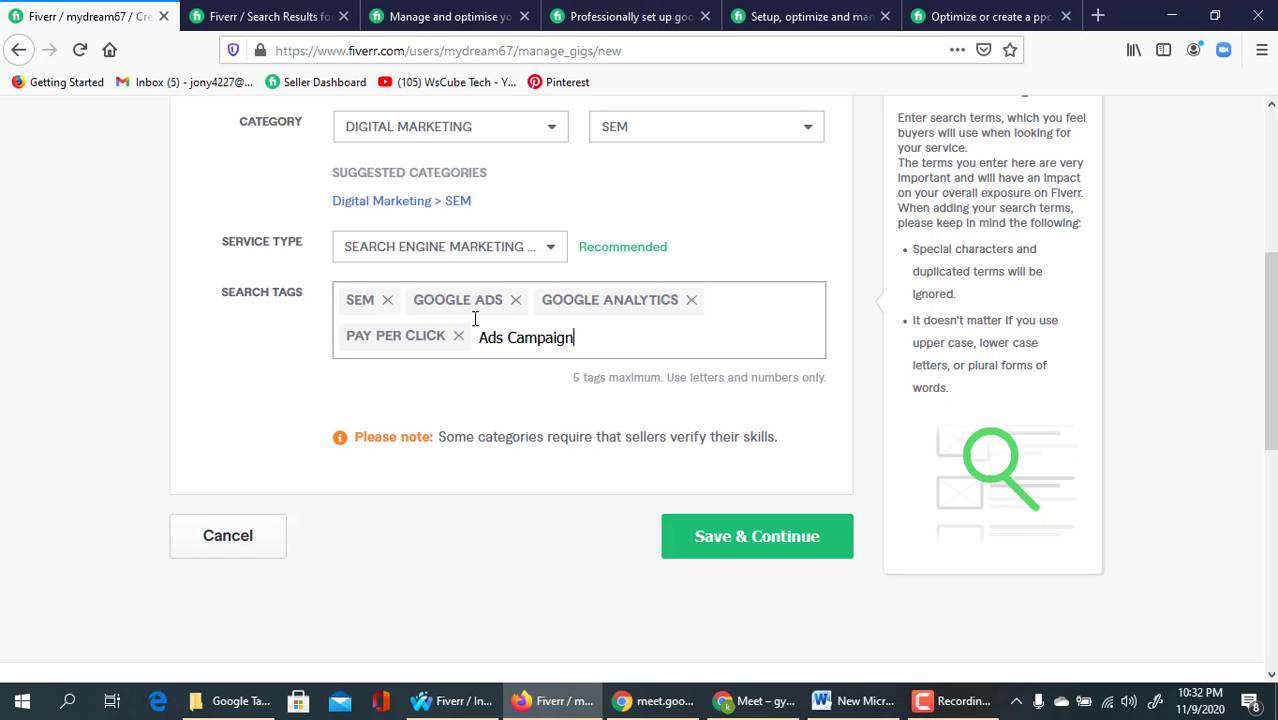
{"action": "key", "text": "Return"}
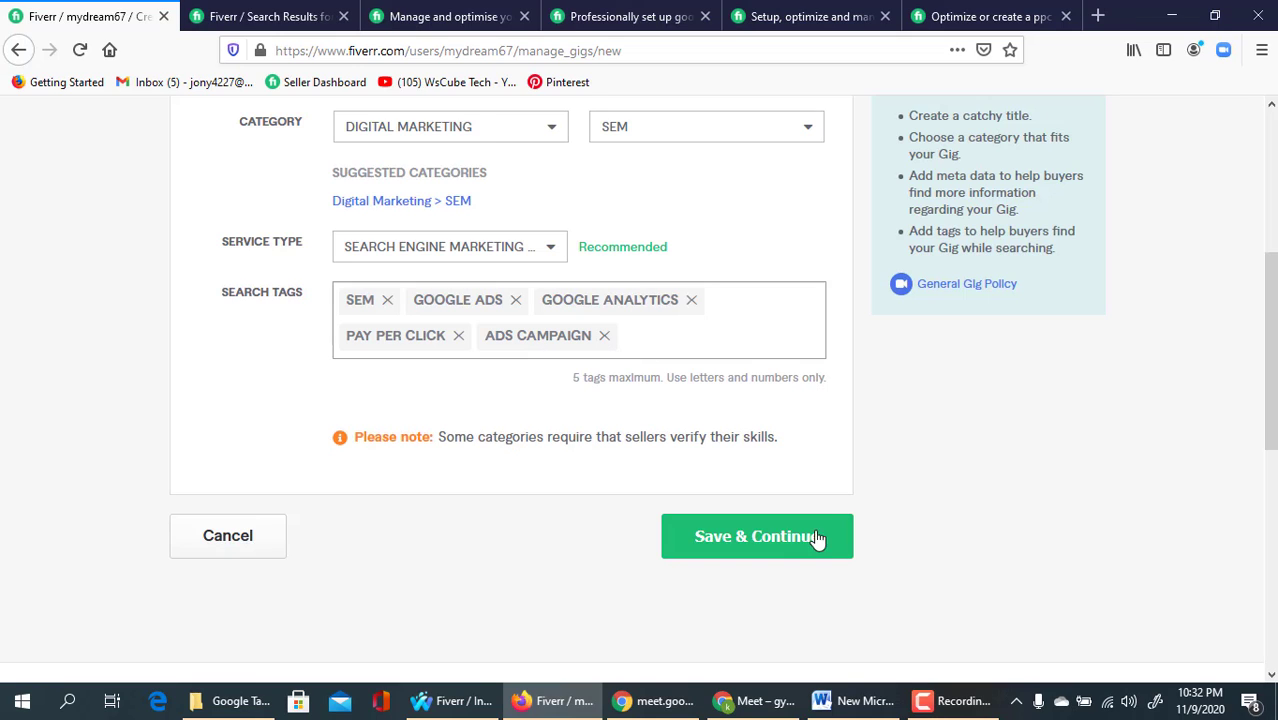
{"action": "left_click", "coordinate": [739, 543]}
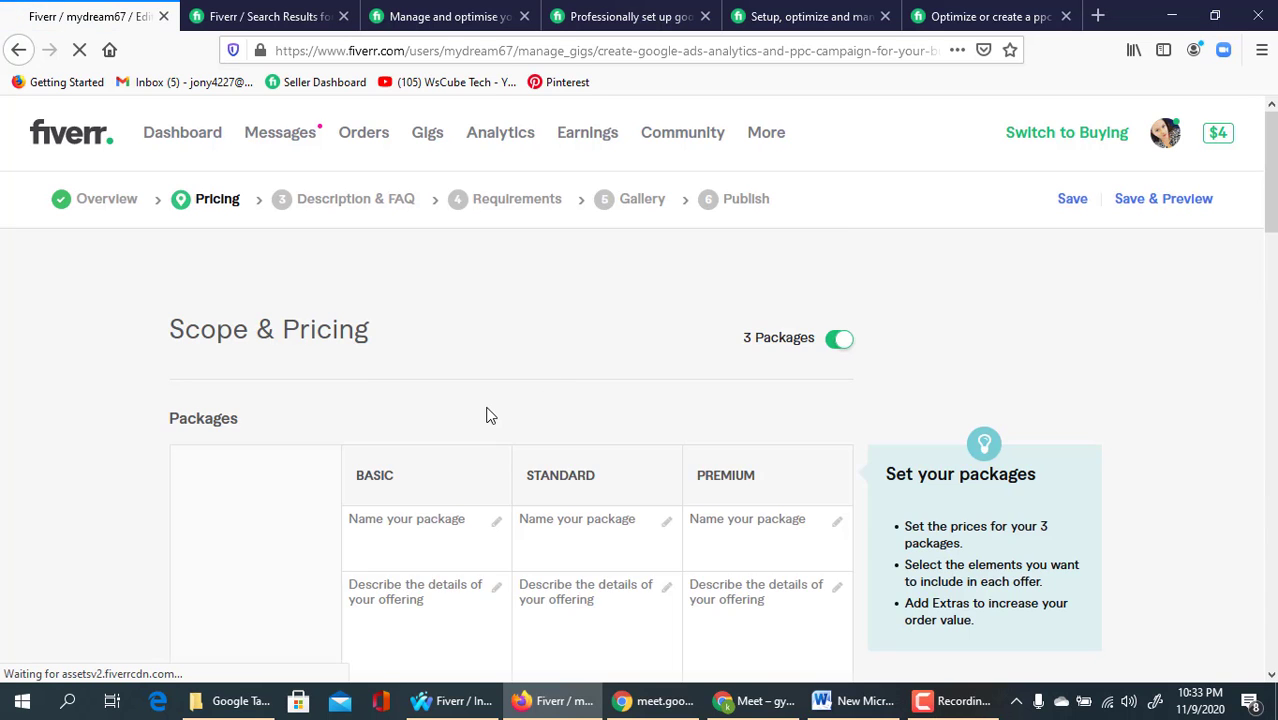
- Switch the 3 Packages option off and back on
{"action": "scroll", "coordinate": [488, 416], "scroll_direction": "down", "scroll_amount": 2}
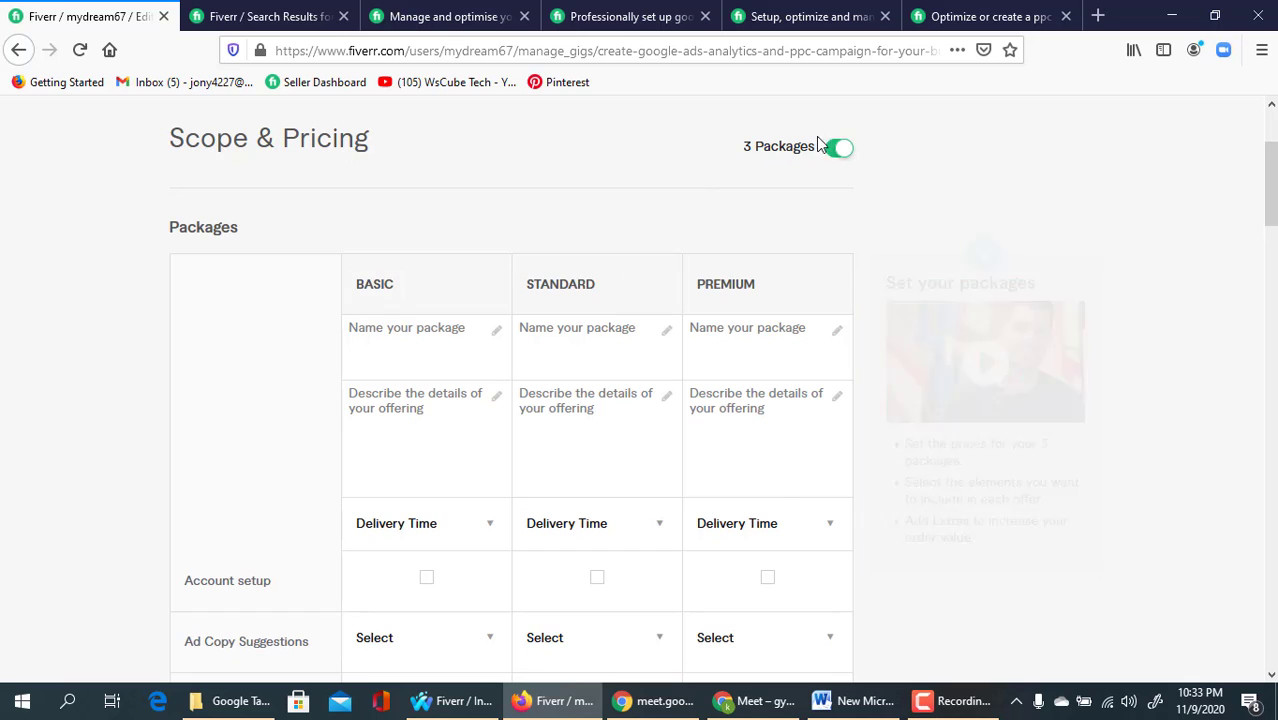
{"action": "left_click", "coordinate": [838, 148]}
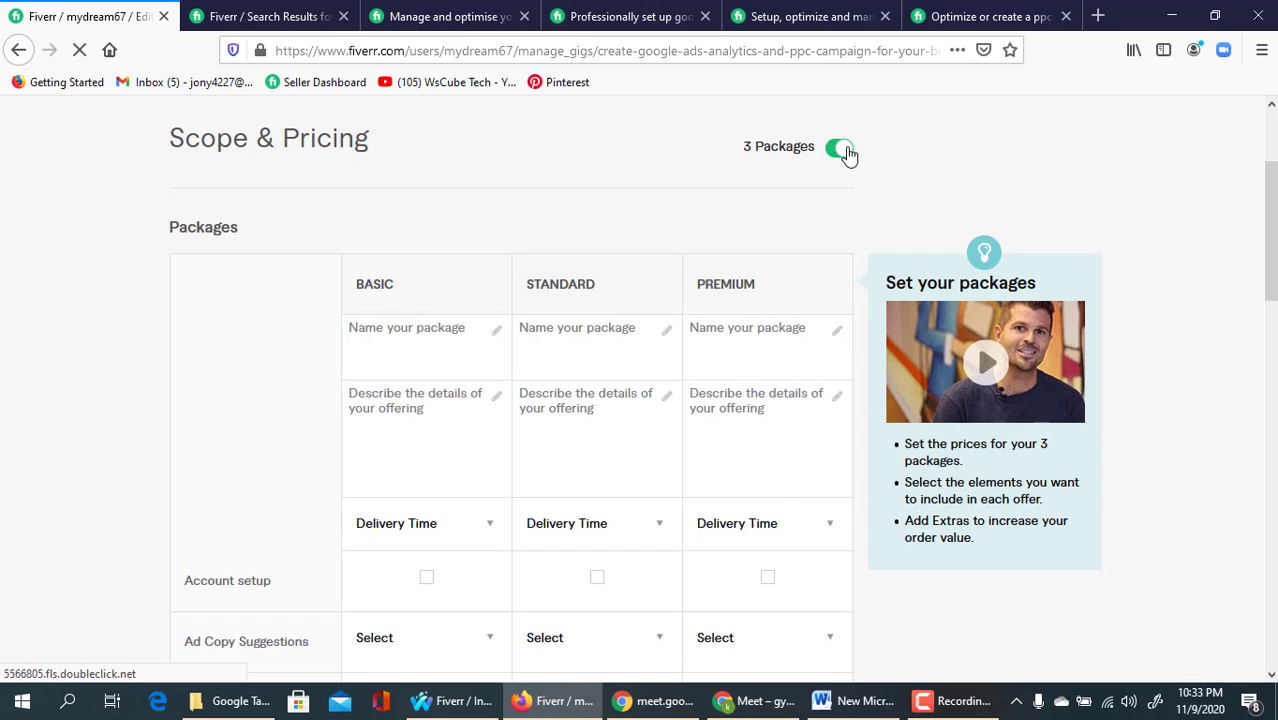
{"action": "left_click", "coordinate": [838, 150]}
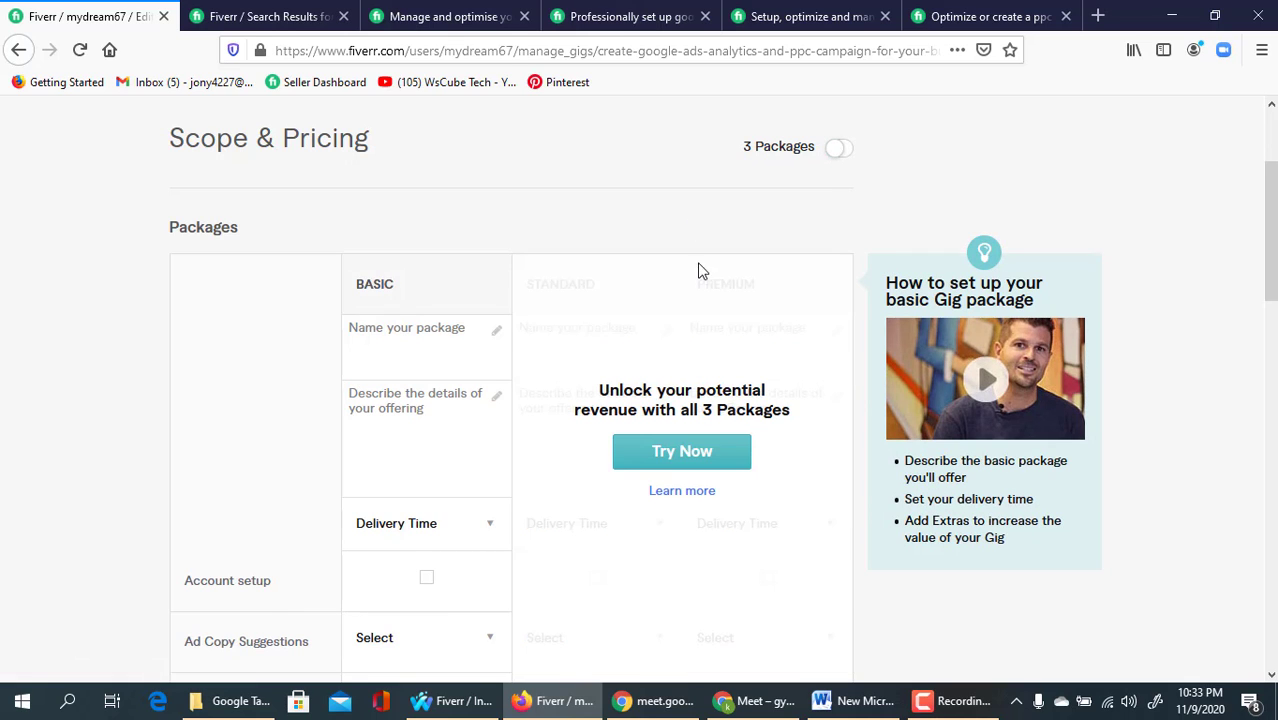
{"action": "left_click", "coordinate": [839, 150]}
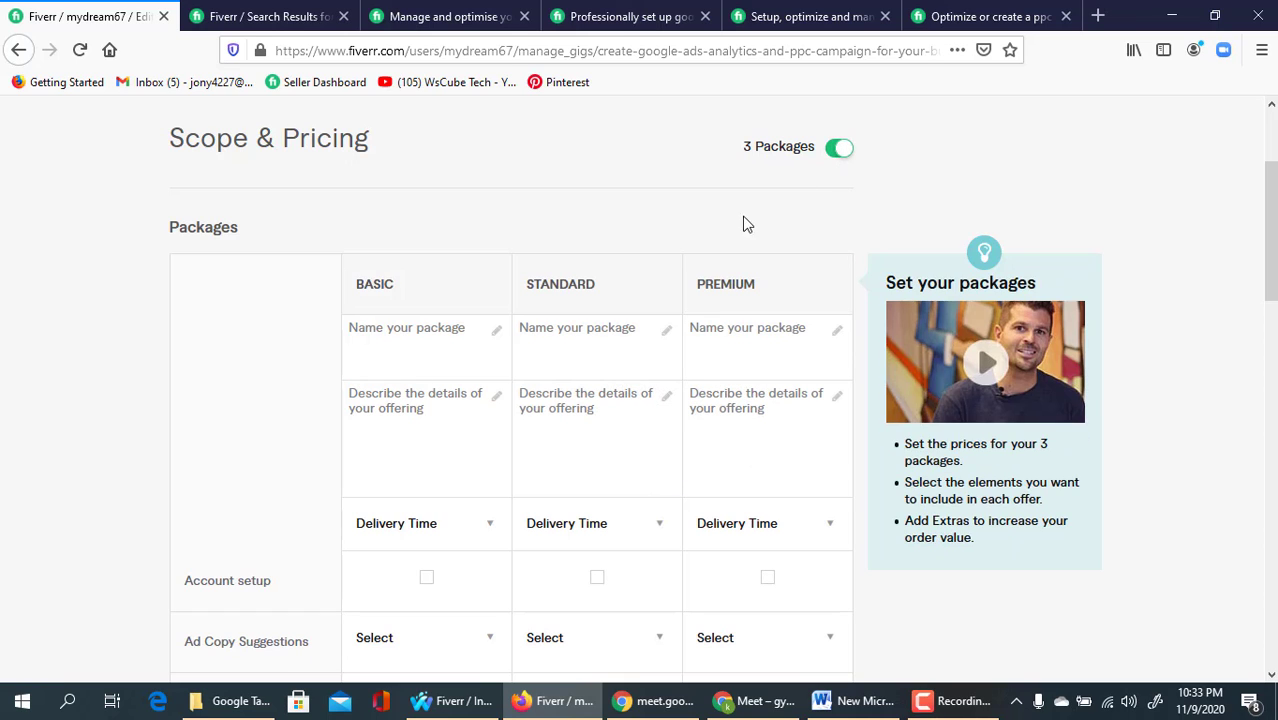
- Name the Basic package "Setup Google Ads and Analytics"
{"action": "left_click", "coordinate": [463, 354]}
{"action": "left_click", "coordinate": [542, 343]}
{"action": "left_click", "coordinate": [792, 329]}
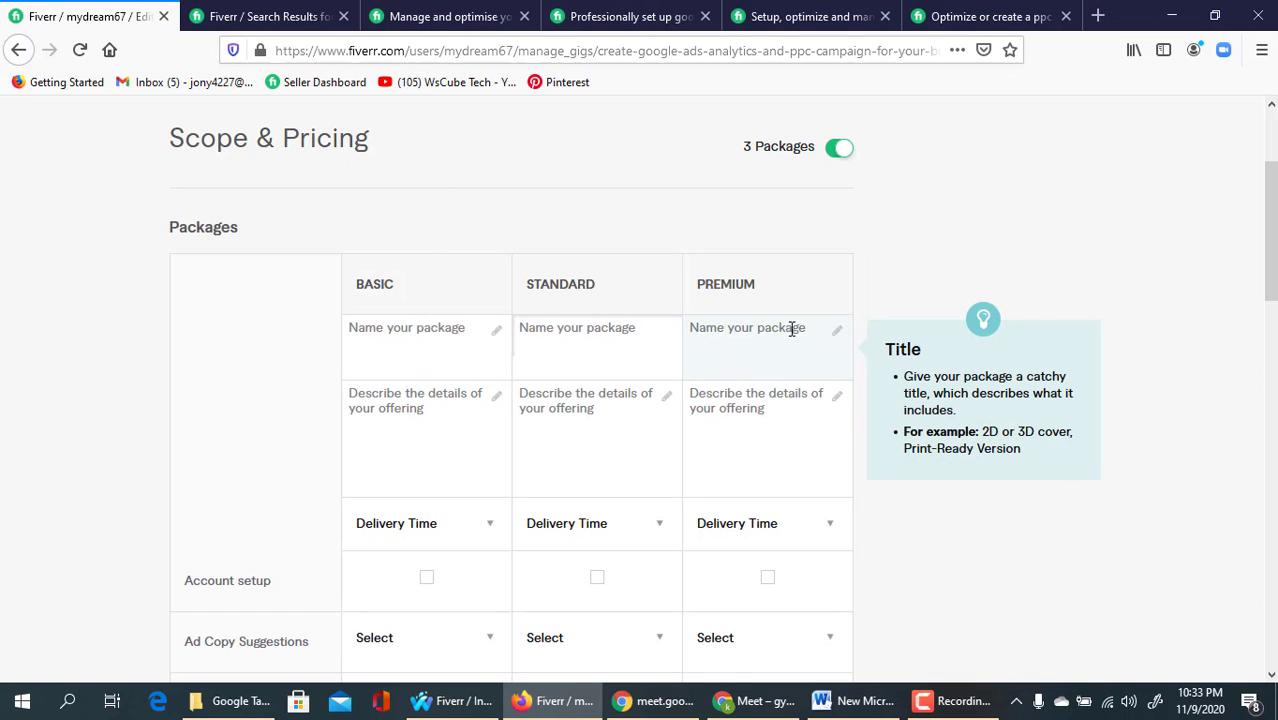
{"action": "left_click", "coordinate": [383, 344]}
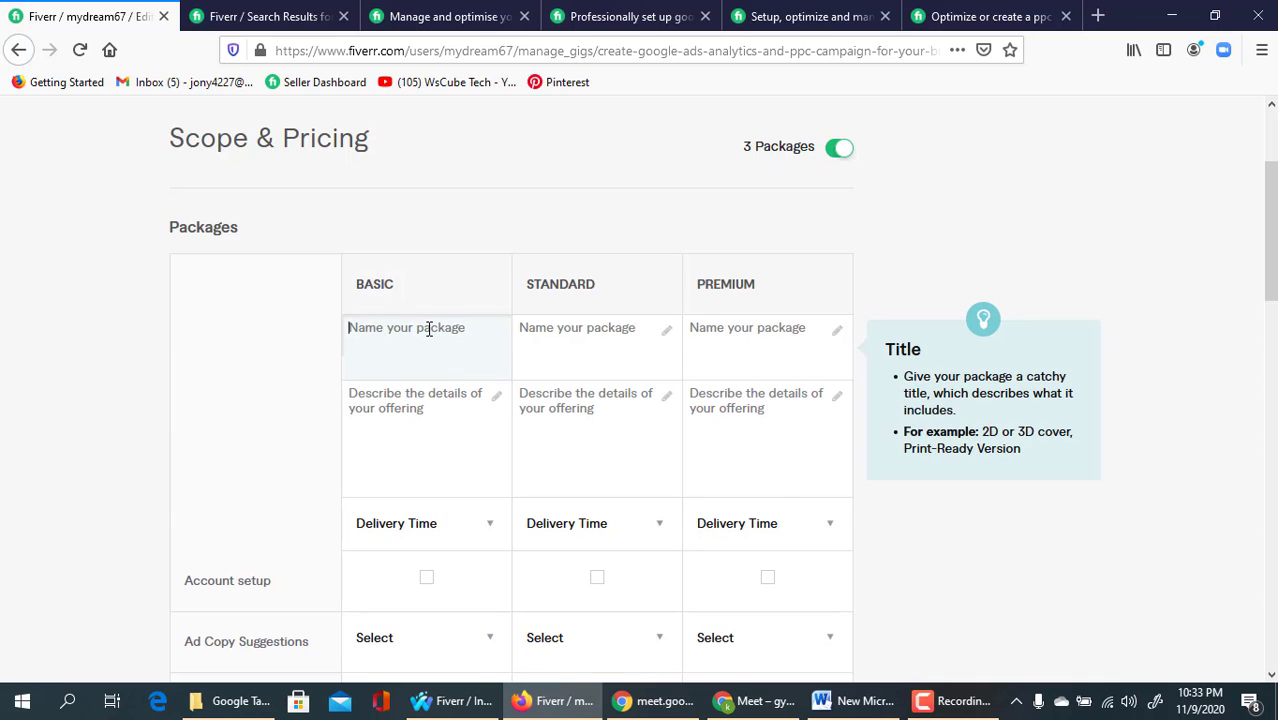
{"action": "type", "text": "Setup Google Ads and Analytics Dash"}
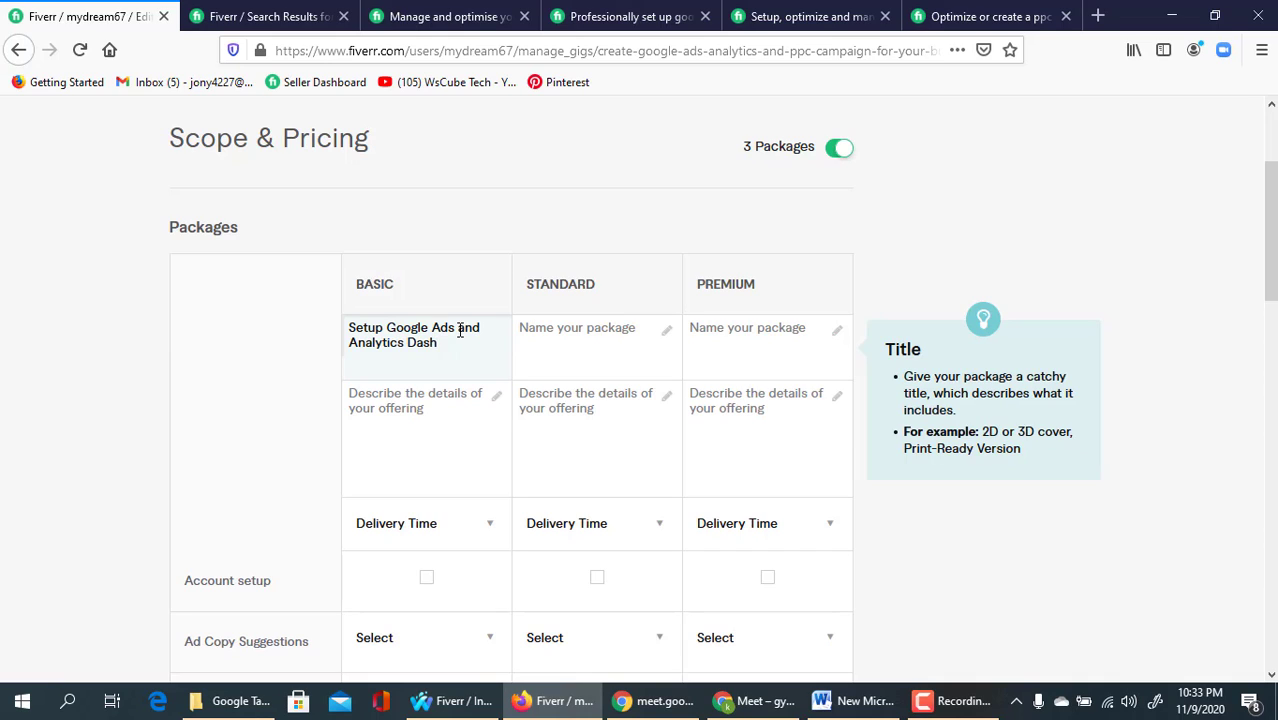
{"action": "left_click_drag", "start_coordinate": [440, 344], "coordinate": [336, 334]}
{"action": "key", "text": "BackSpace"}
- Copy the Basic package's name into the Standard and Premium packages
{"action": "key", "text": "ctrl+c"}
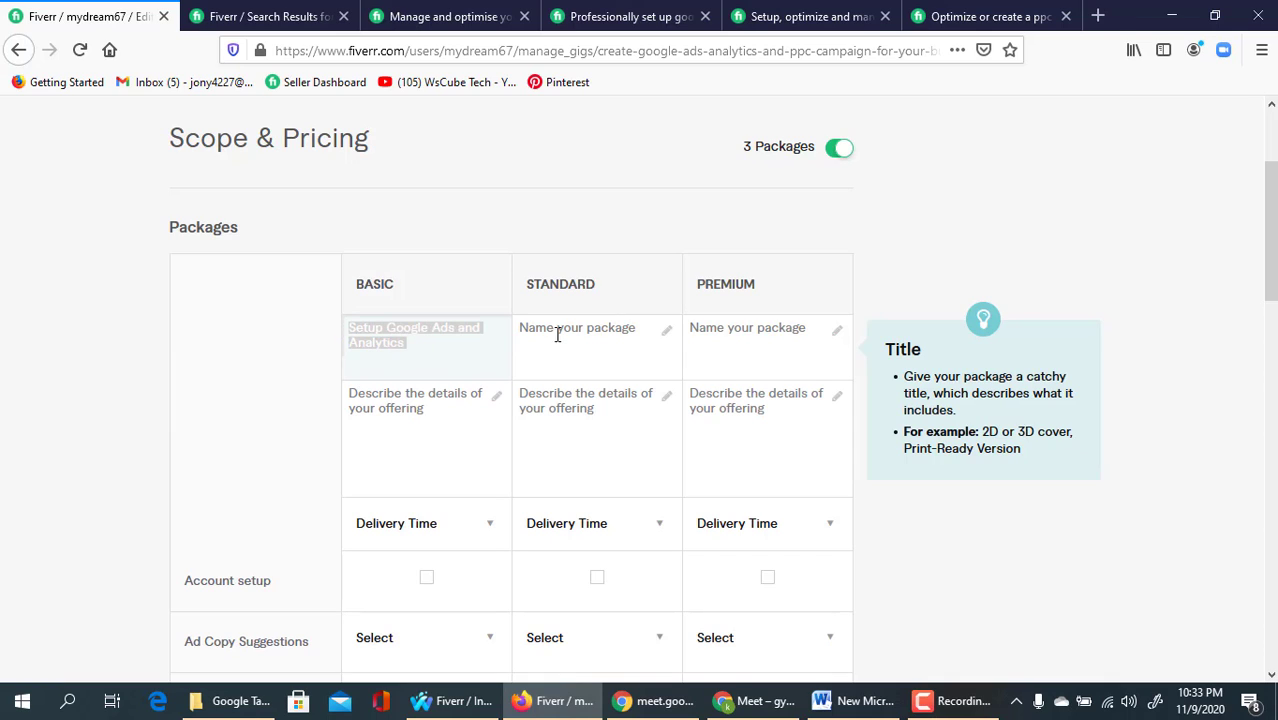
{"action": "left_click", "coordinate": [599, 340]}
{"action": "key", "text": "ctrl+v"}
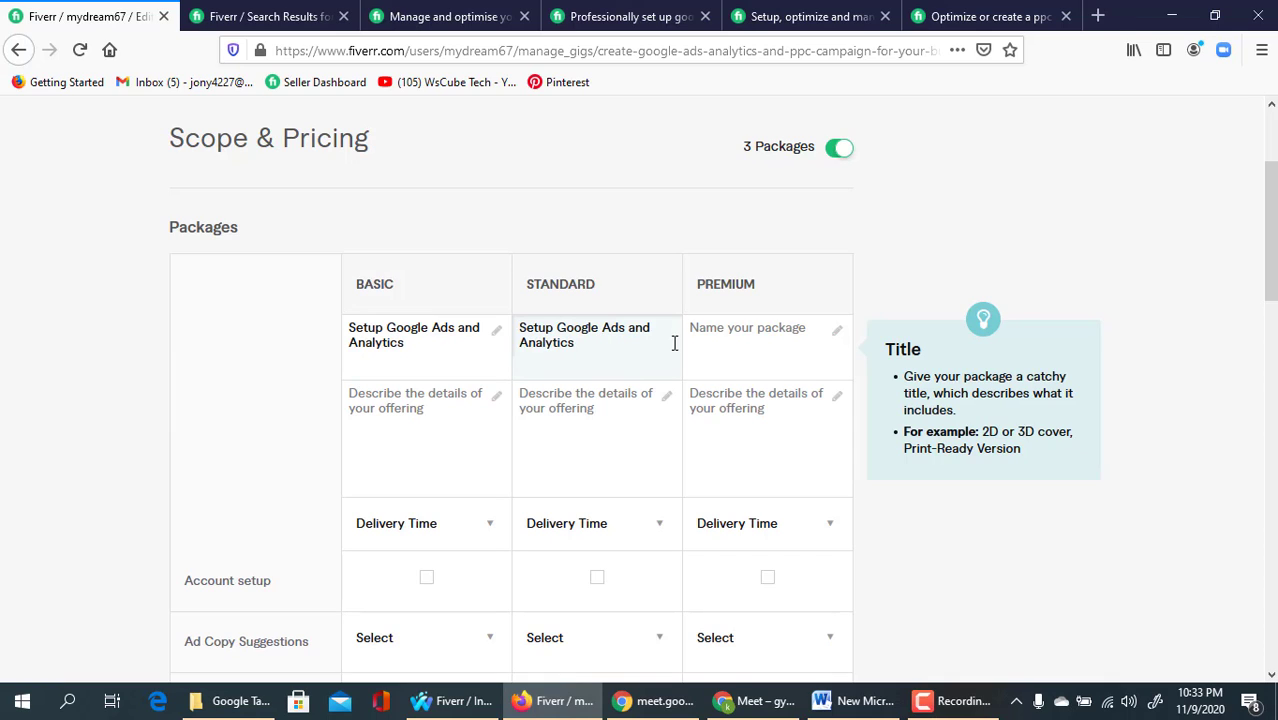
{"action": "left_click", "coordinate": [713, 343]}
{"action": "key", "text": "ctrl+v"}
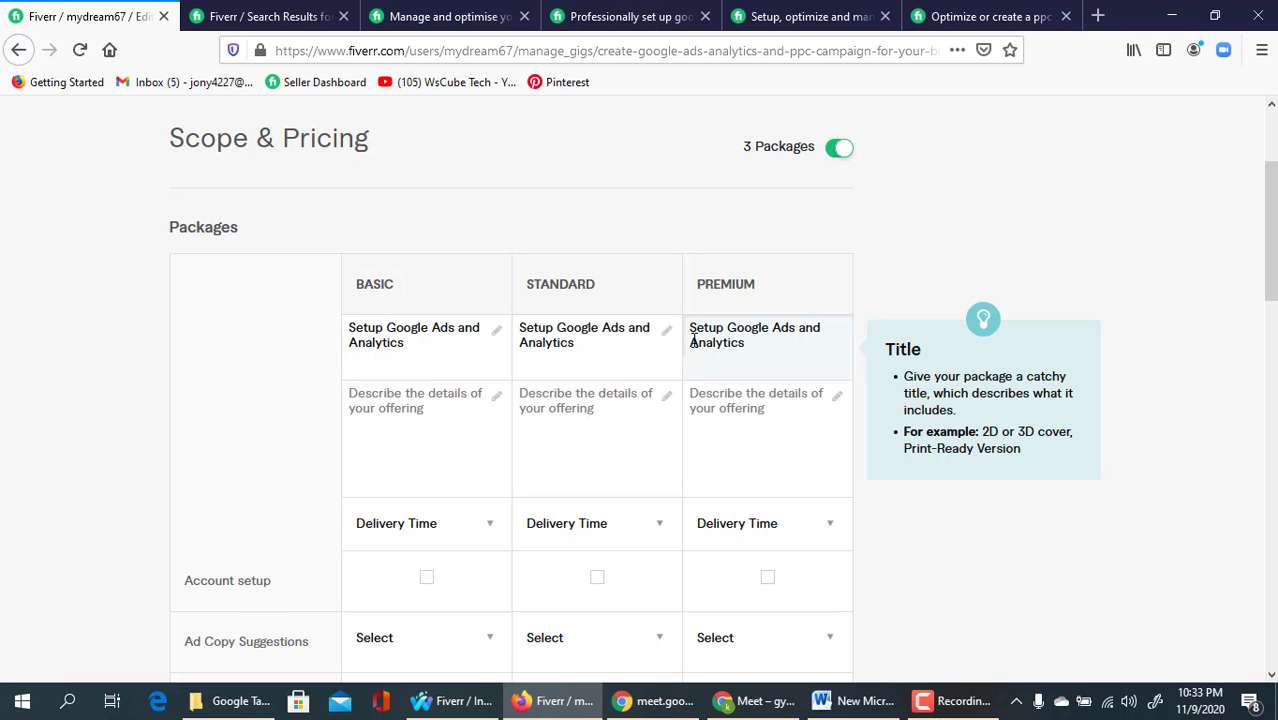
{"action": "left_click", "coordinate": [461, 418]}
{"action": "left_click", "coordinate": [403, 374]}
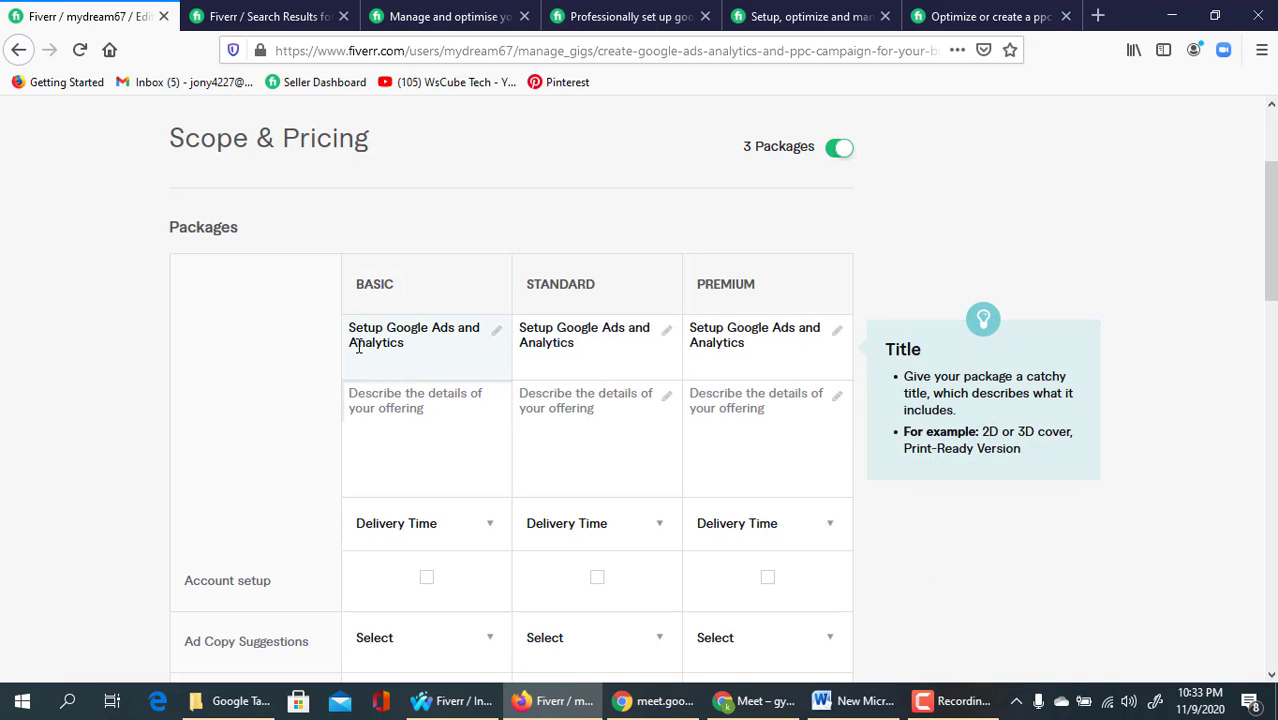
{"action": "left_click", "coordinate": [385, 407]}
{"action": "left_click", "coordinate": [369, 371]}
{"action": "left_click", "coordinate": [351, 328]}
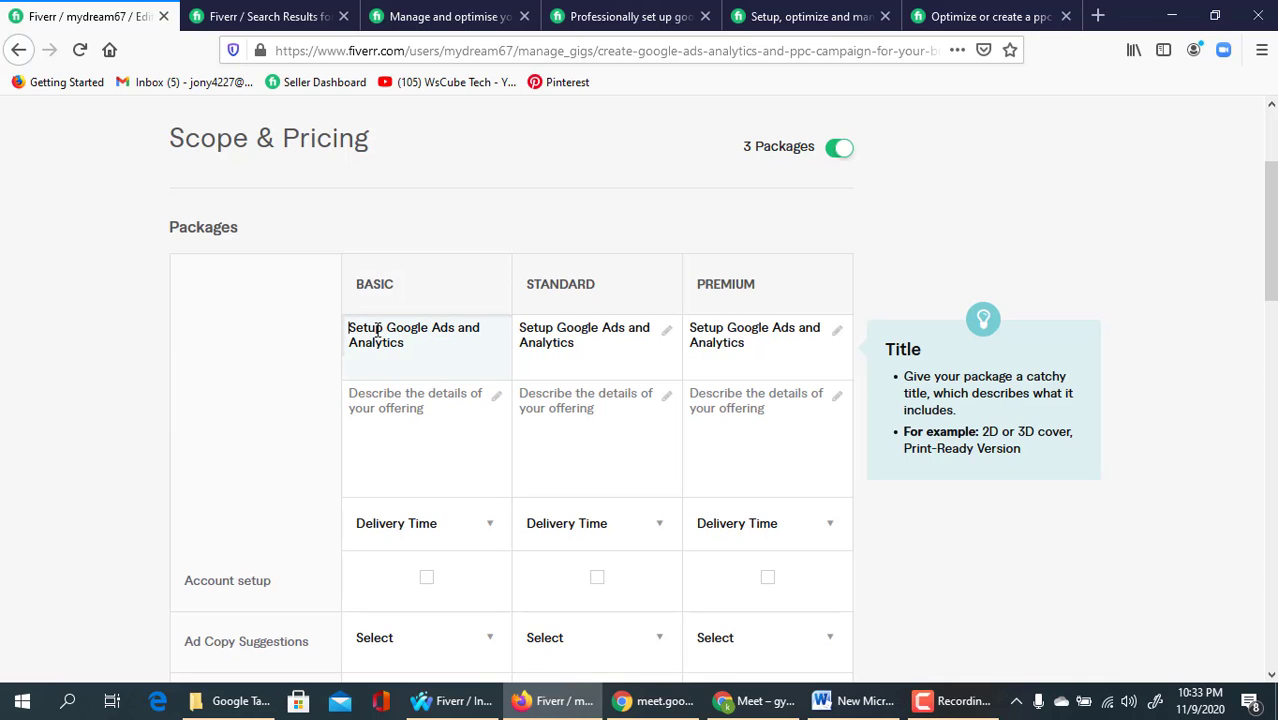
{"action": "type", "text": "1"}
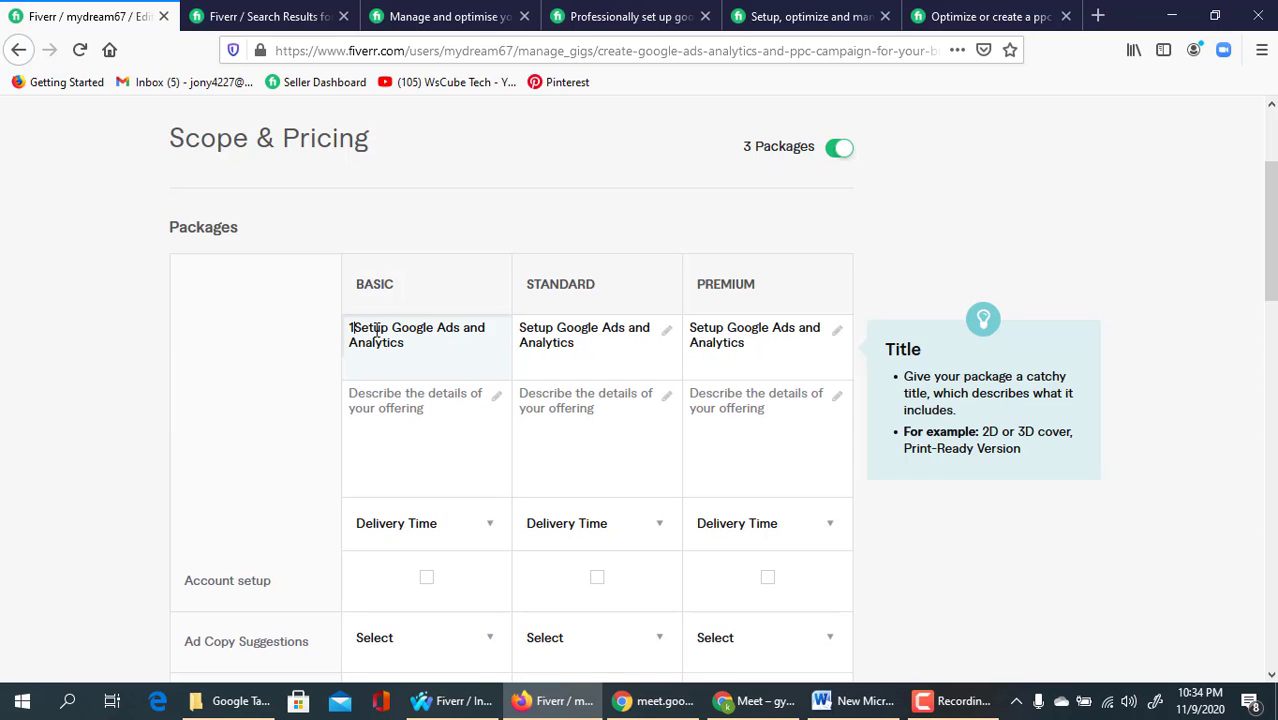
{"action": "left_click", "coordinate": [519, 328]}
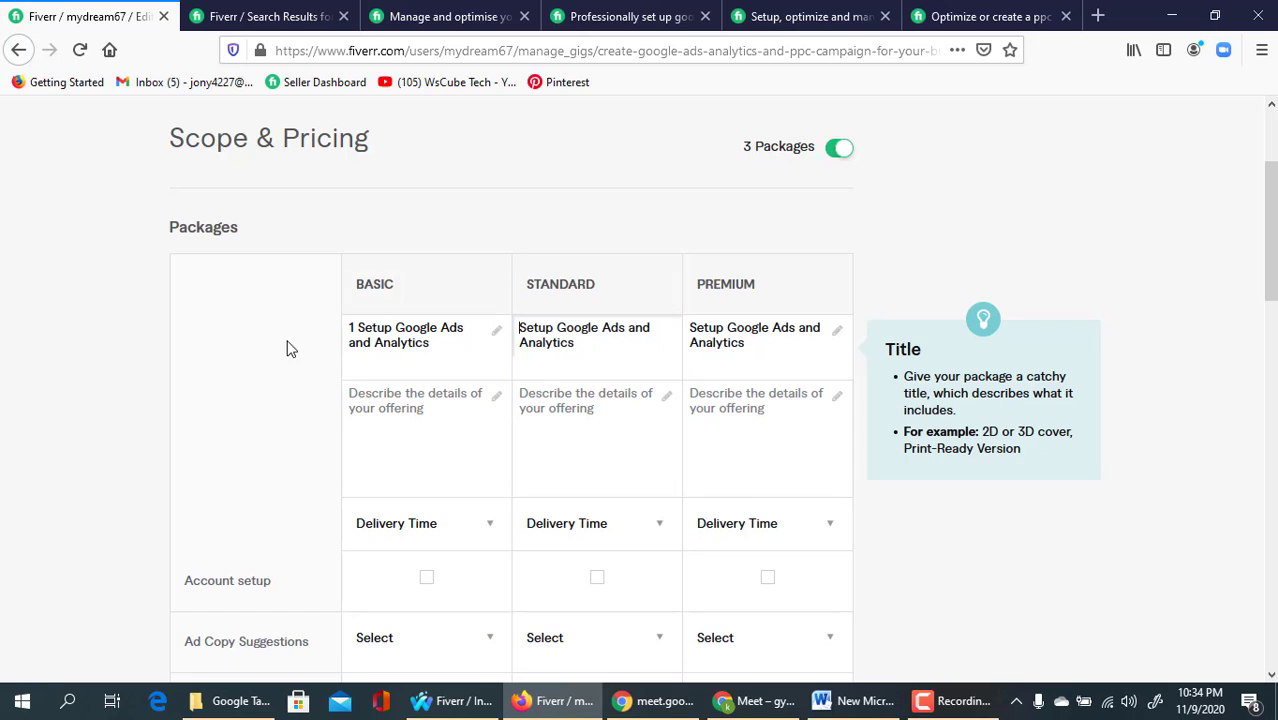
{"action": "left_click", "coordinate": [357, 330]}
{"action": "left_click_drag", "start_coordinate": [360, 328], "coordinate": [335, 328]}
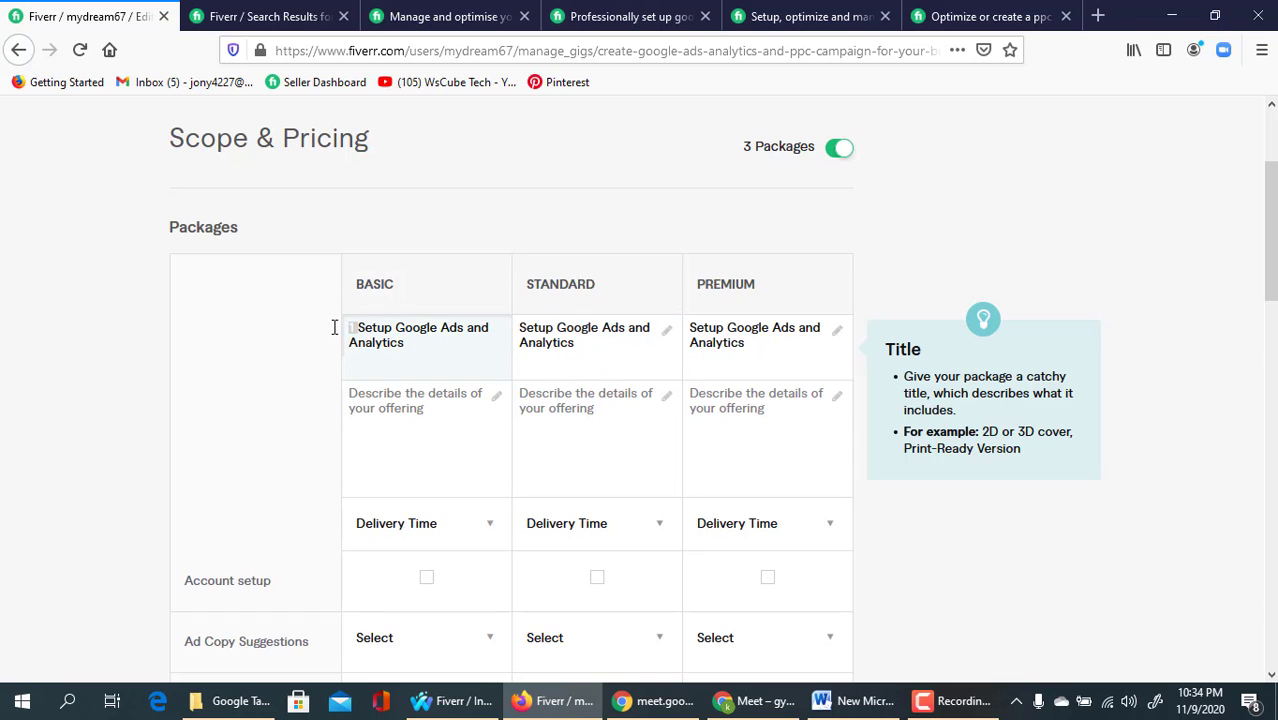
{"action": "key", "text": "BackSpace"}
- Describe the Basic package as "Setup and Optimize all Social Ads and Google Ads With Tag Manager Dashboard"
{"action": "left_click", "coordinate": [433, 400]}
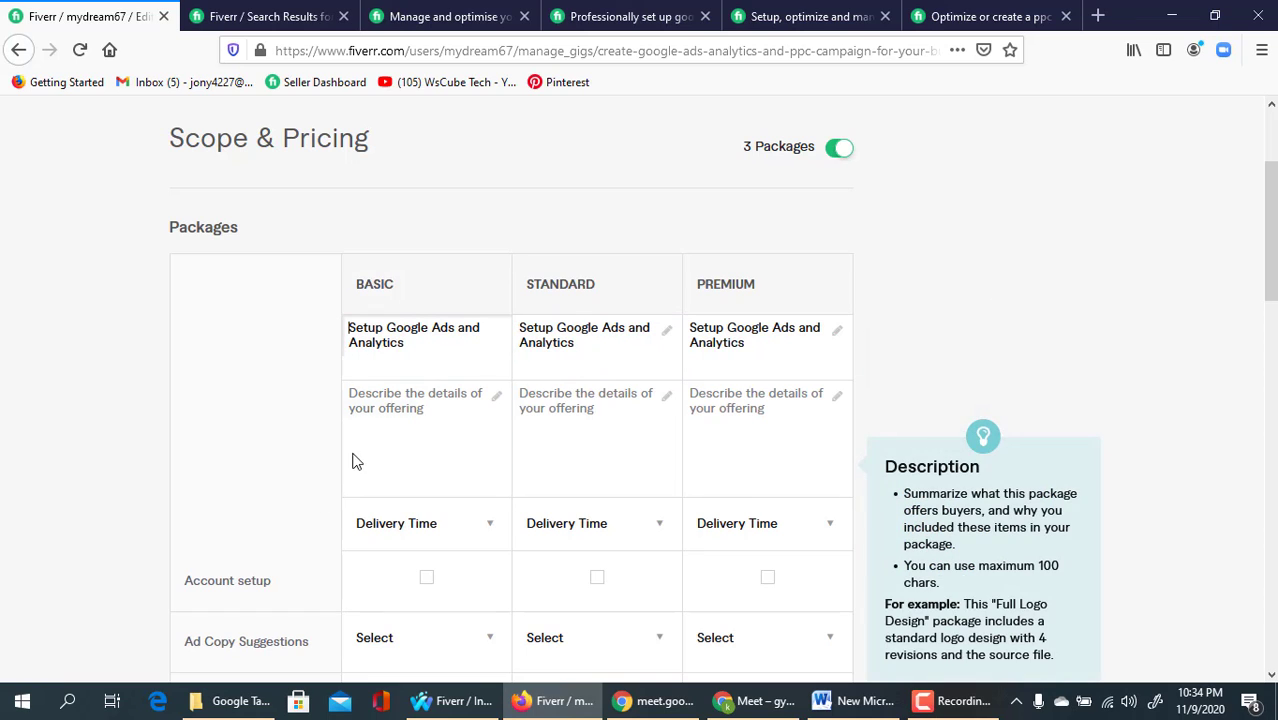
{"action": "left_click", "coordinate": [379, 404]}
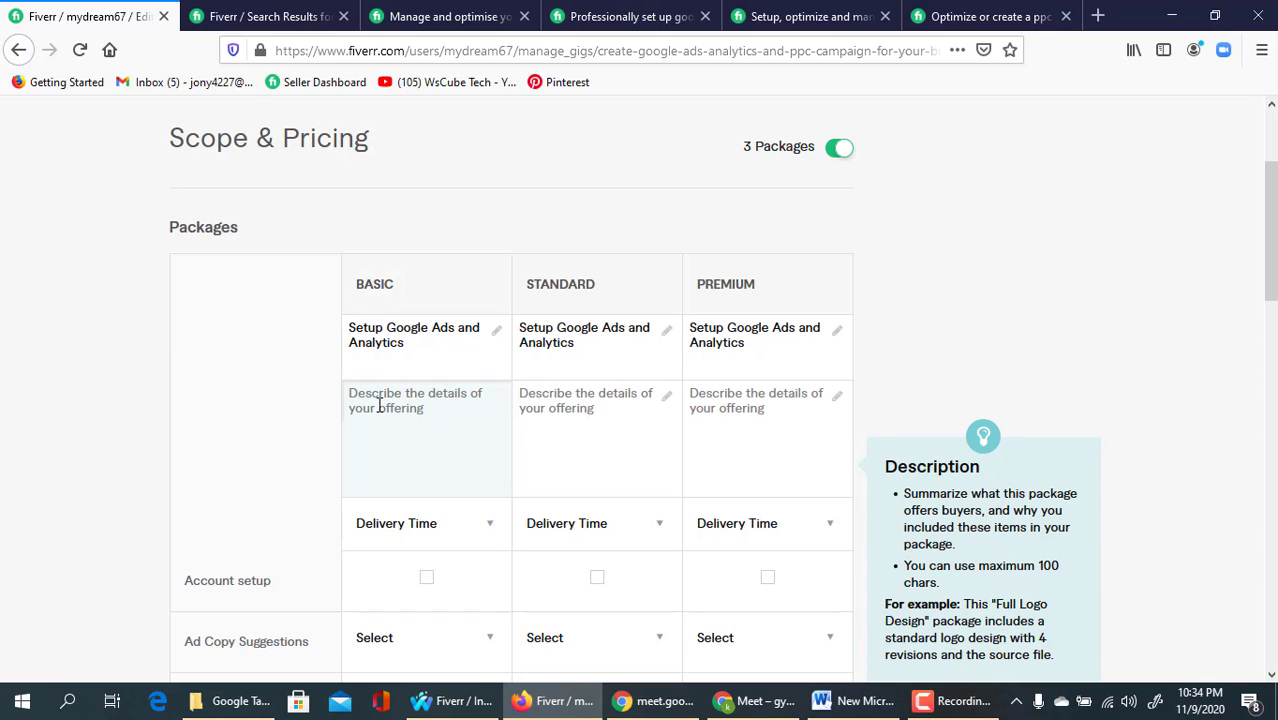
{"action": "type", "text": "G"}
{"action": "type", "text": "o"}
{"action": "key", "text": "BackSpace"}
{"action": "key", "text": "BackSpace"}
{"action": "type", "text": "S"}
{"action": "type", "text": "etup and Optimize all Soci"}
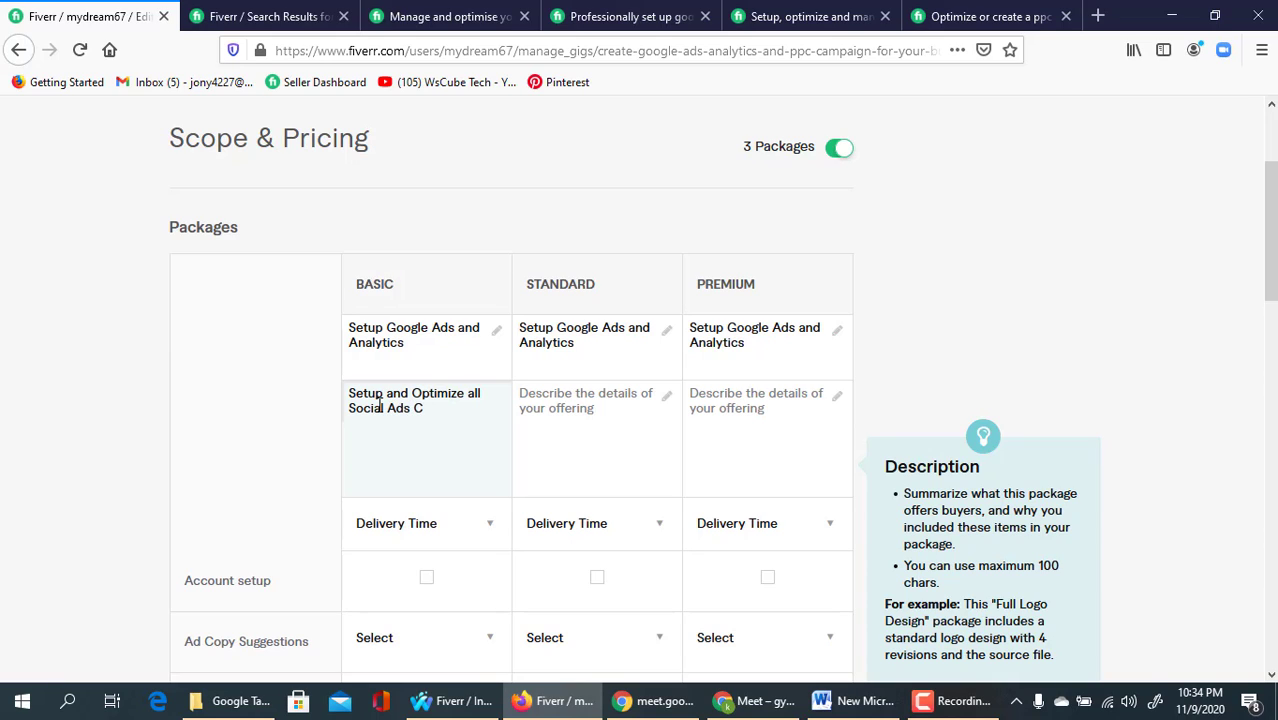
{"action": "type", "text": "al Ads and Google Ads "}
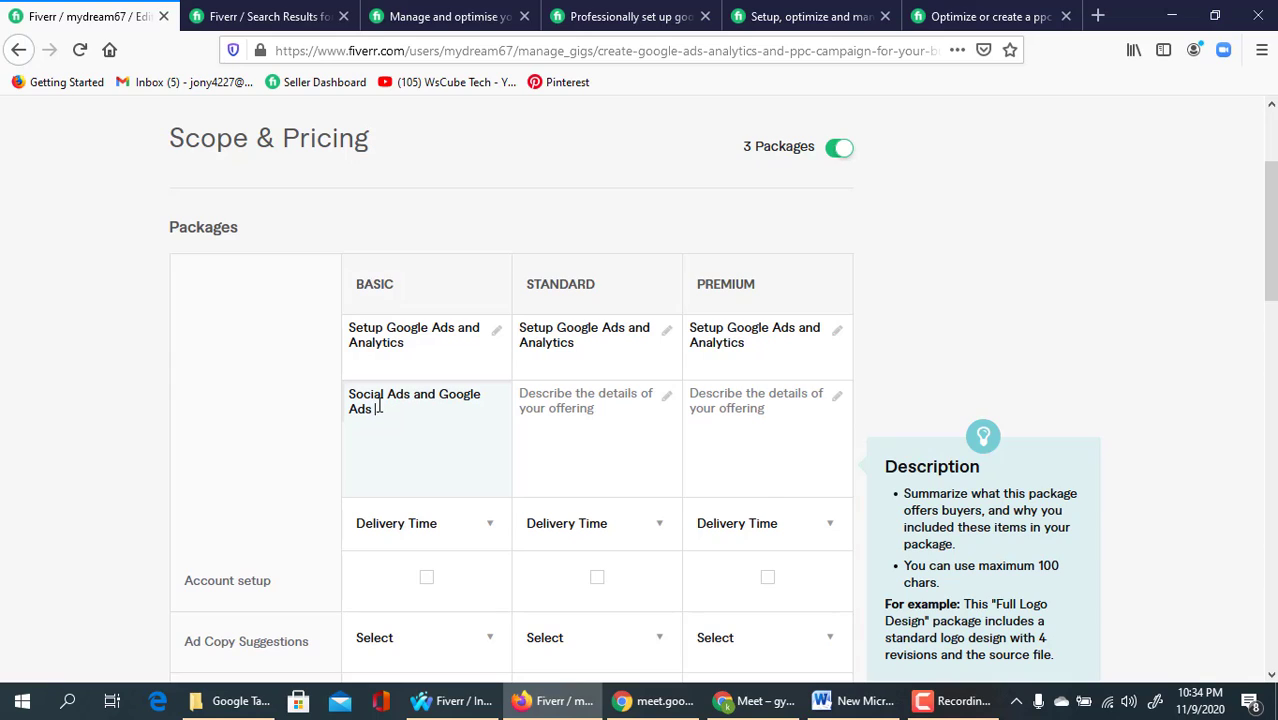
{"action": "type", "text": "With T"}
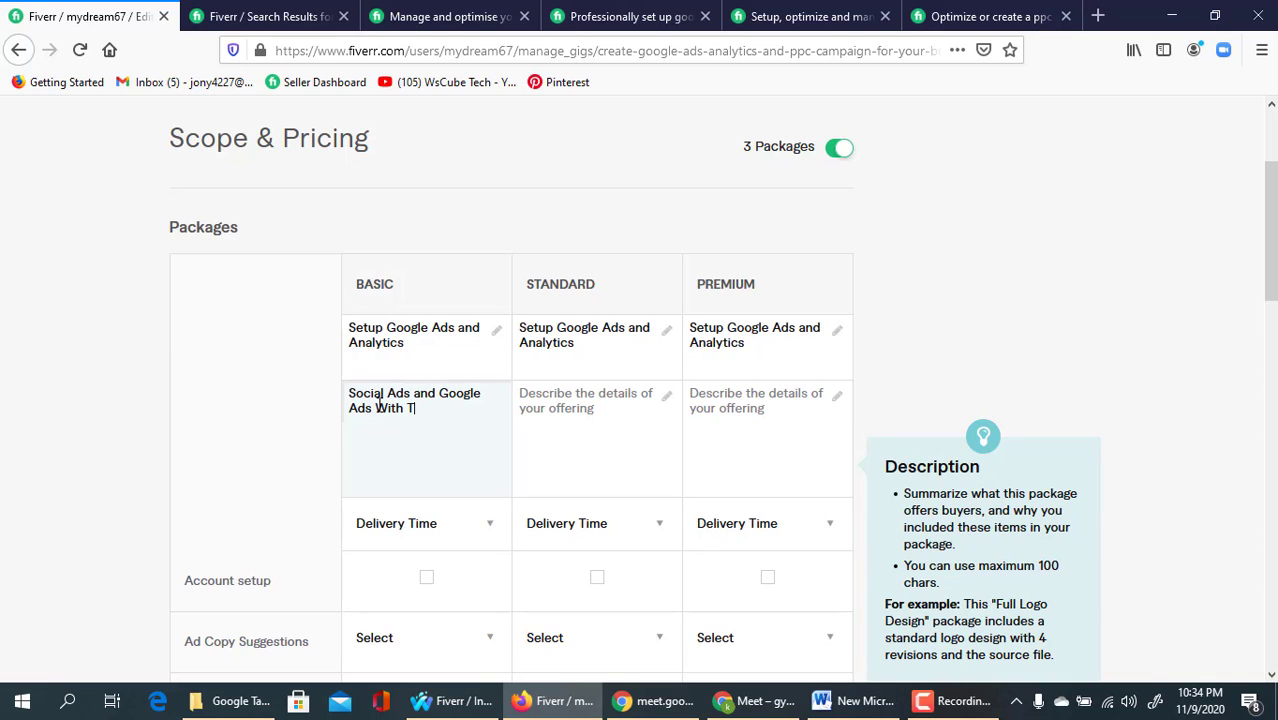
{"action": "type", "text": "ag Manager Dashboard"}
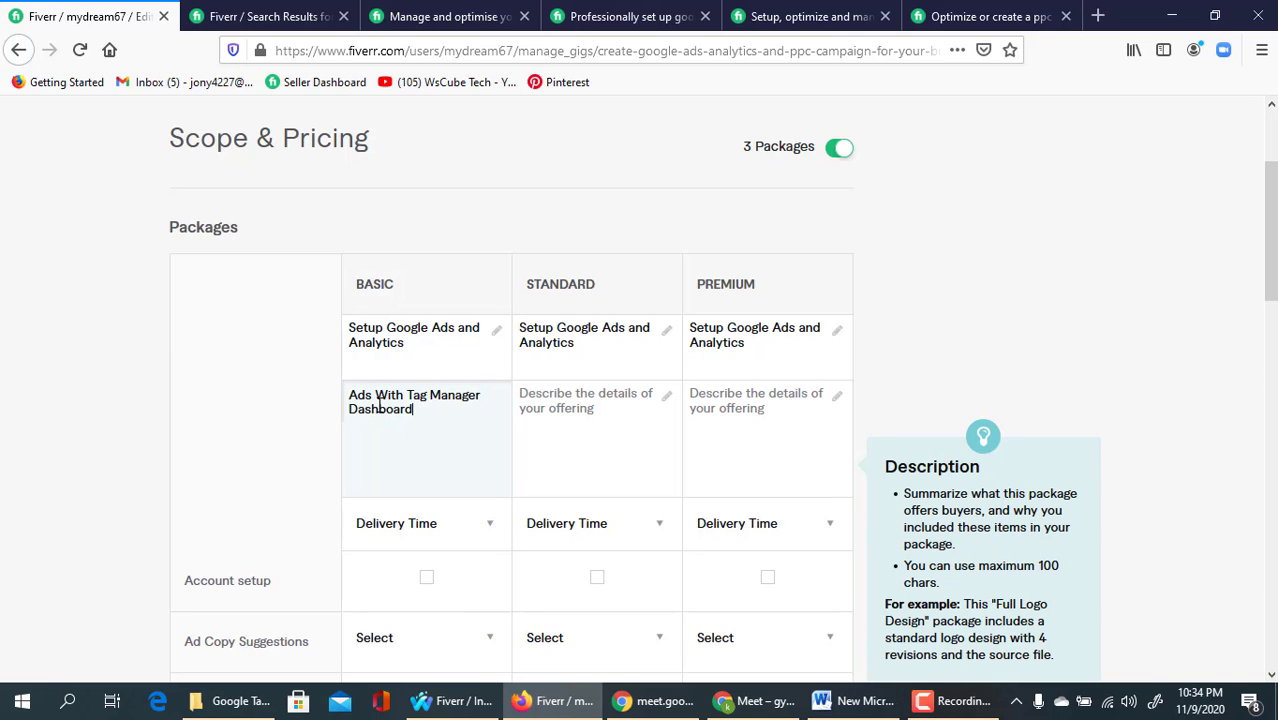
- Copy the Basic package's description into the Standard package's description
{"action": "scroll", "coordinate": [380, 404], "scroll_direction": "up", "scroll_amount": 3}
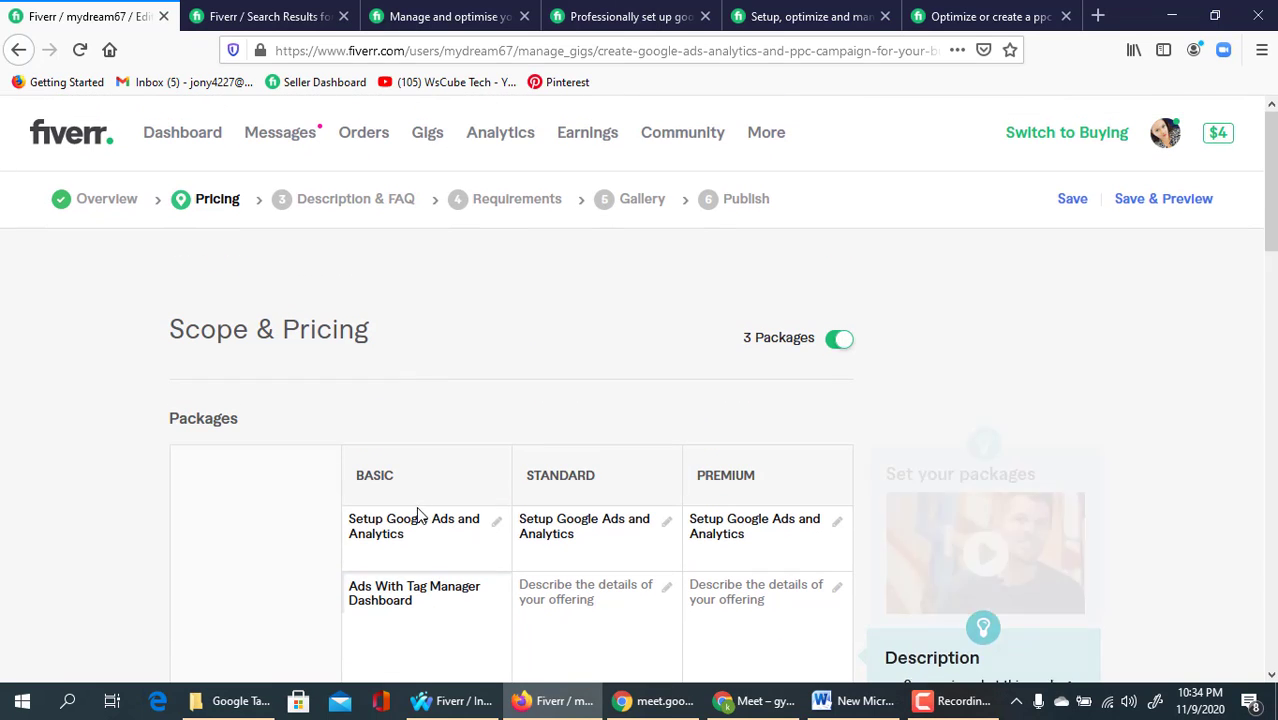
{"action": "triple_click", "coordinate": [439, 593]}
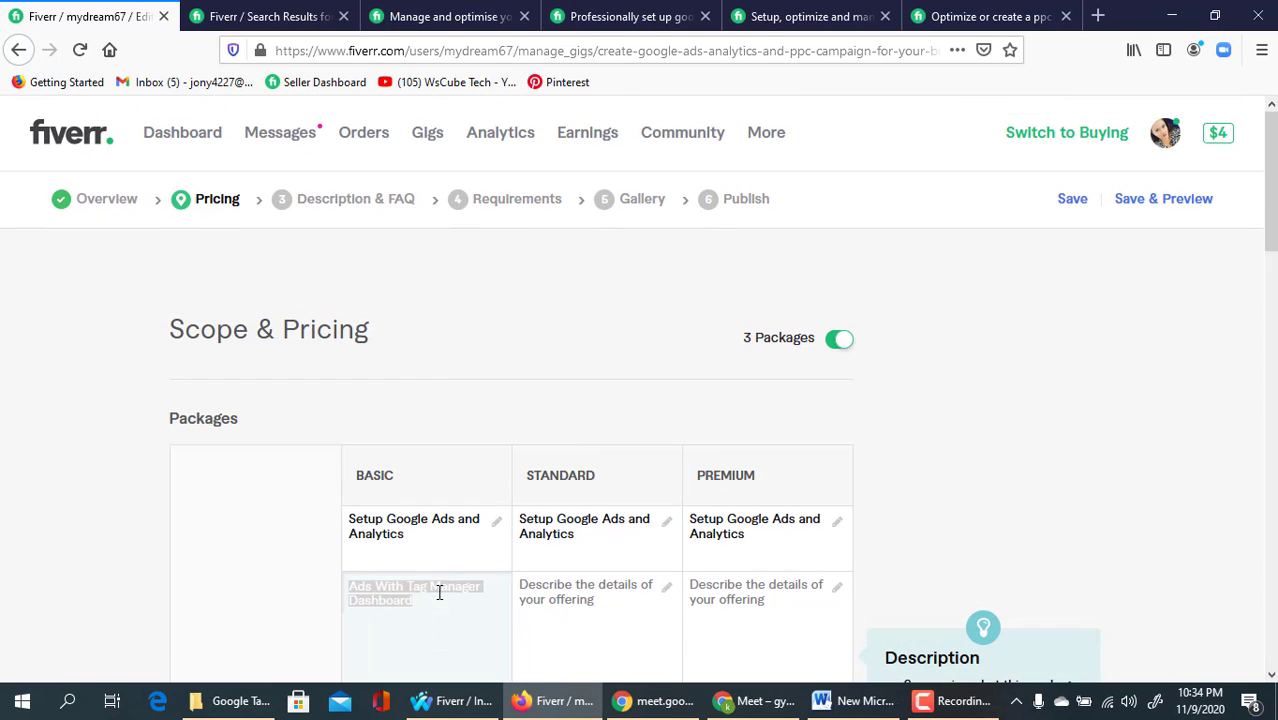
{"action": "key", "text": "ctrl+c"}
{"action": "left_click", "coordinate": [578, 595]}
{"action": "key", "text": "ctrl+v"}
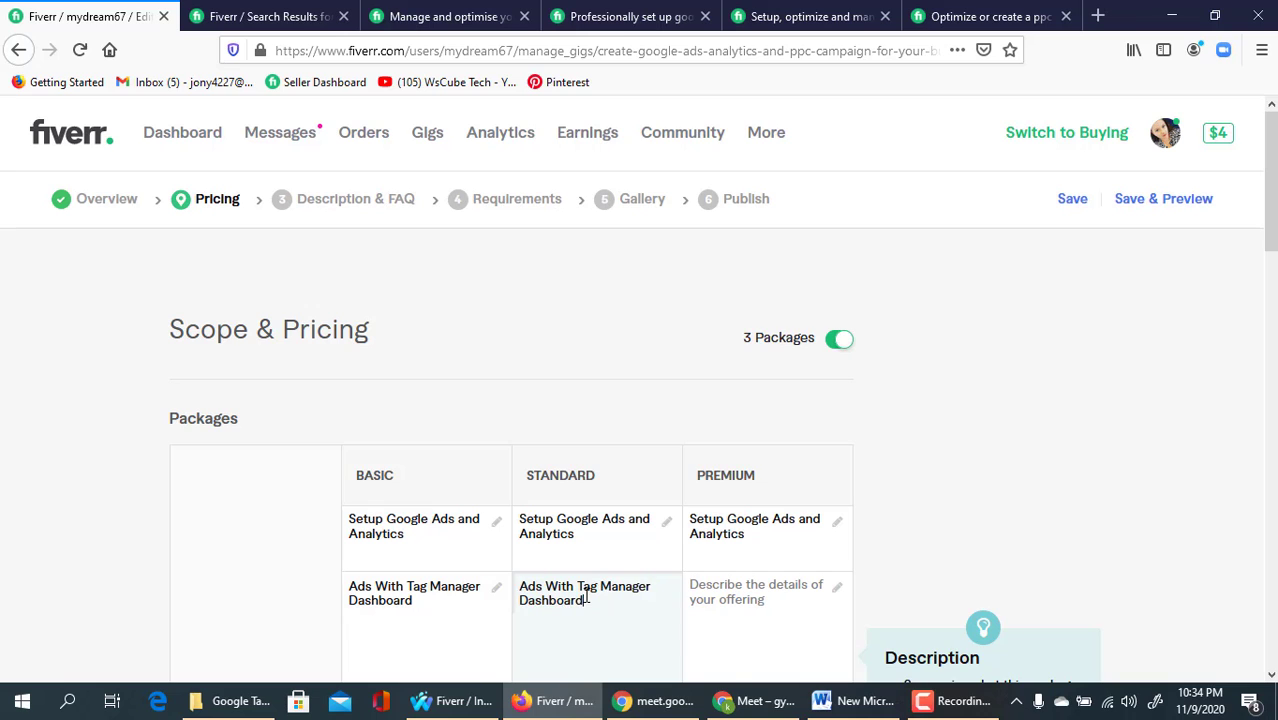
- Review the full wording of the Basic package's description from its first line to its end
{"action": "left_click", "coordinate": [459, 598]}
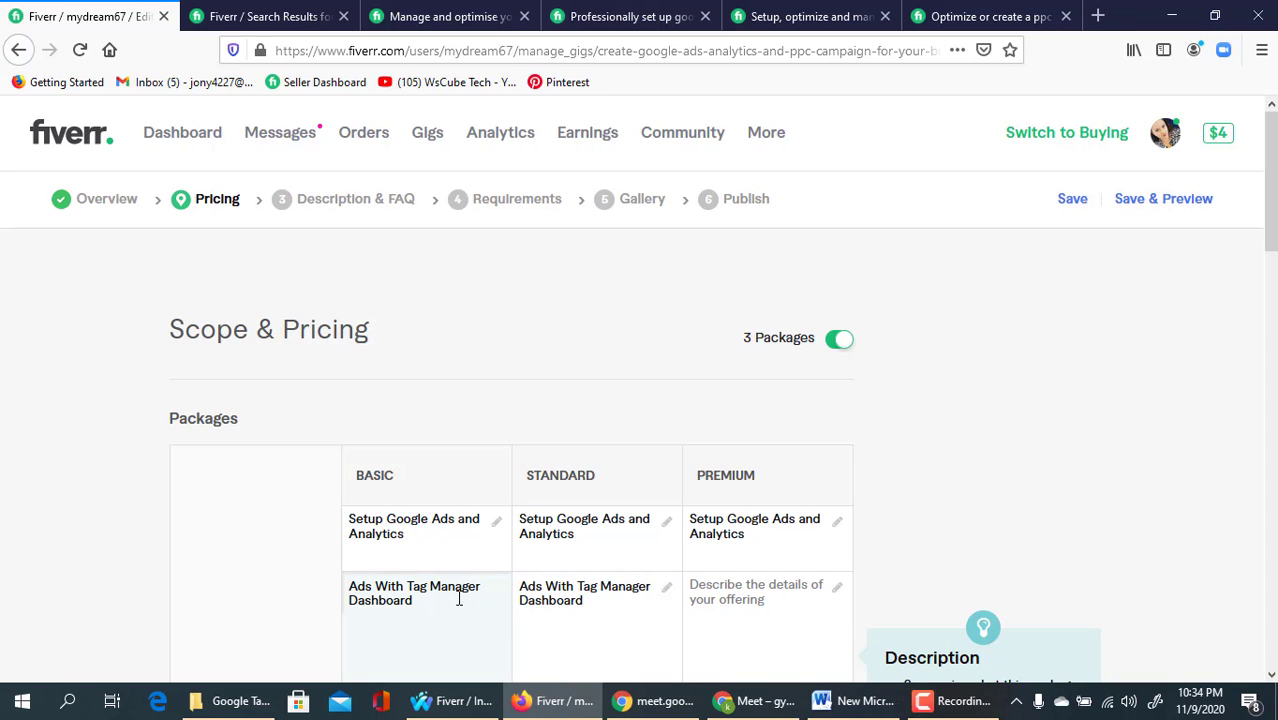
{"action": "key", "text": "ctrl+z"}
{"action": "key", "text": "ctrl+z"}
{"action": "key", "text": "ctrl+z"}
{"action": "scroll", "coordinate": [435, 538], "scroll_direction": "down", "scroll_amount": 3}
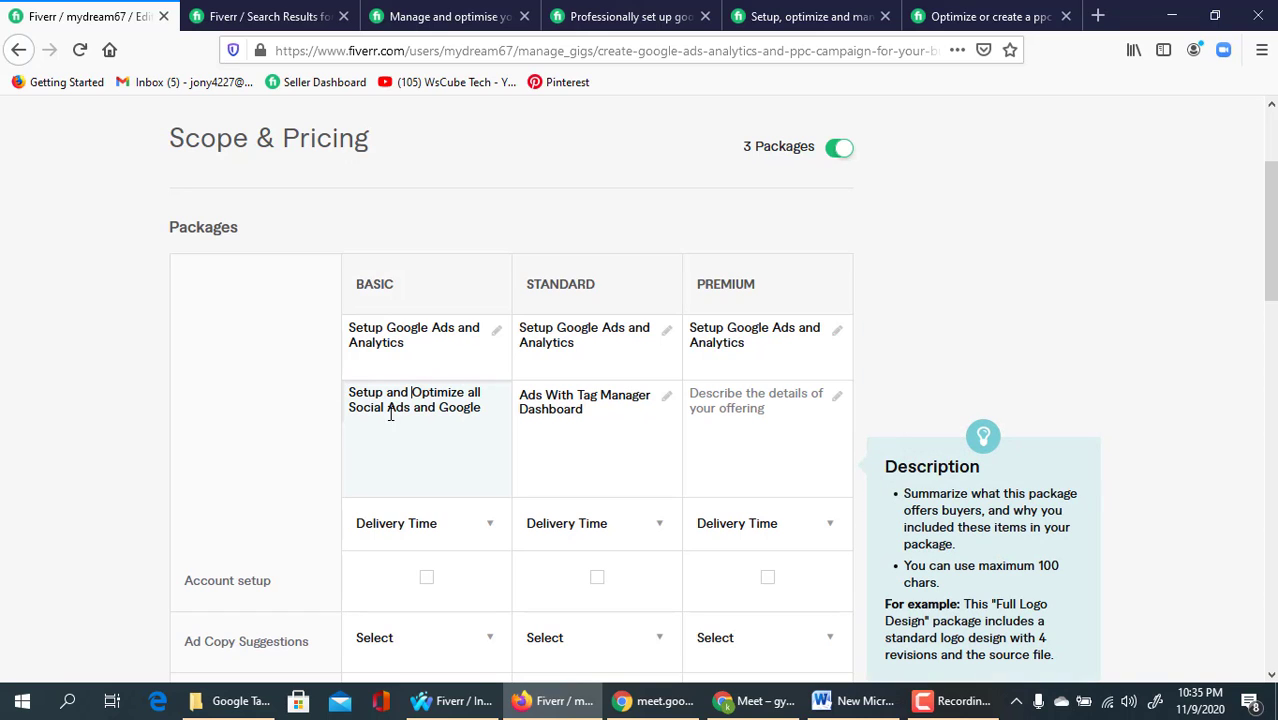
{"action": "key", "text": "Tab"}
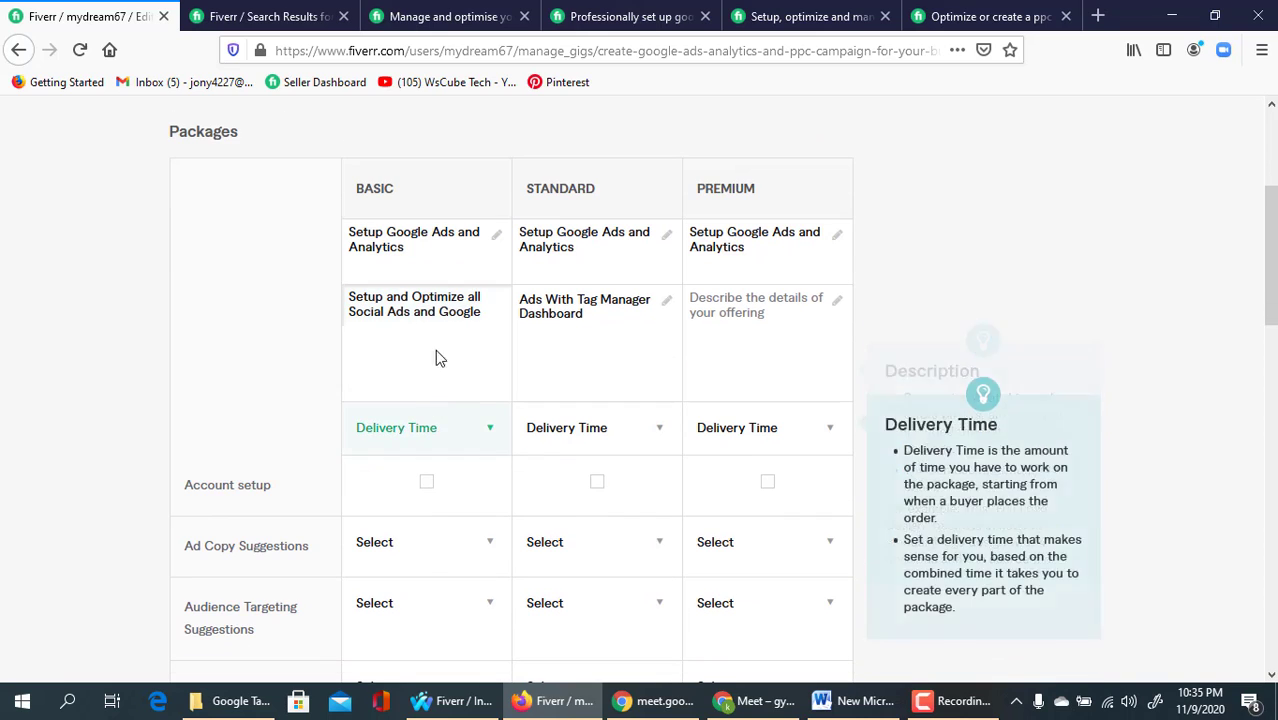
{"action": "key", "text": "shift+Tab"}
{"action": "scroll", "coordinate": [486, 316], "scroll_direction": "down", "scroll_amount": 1}
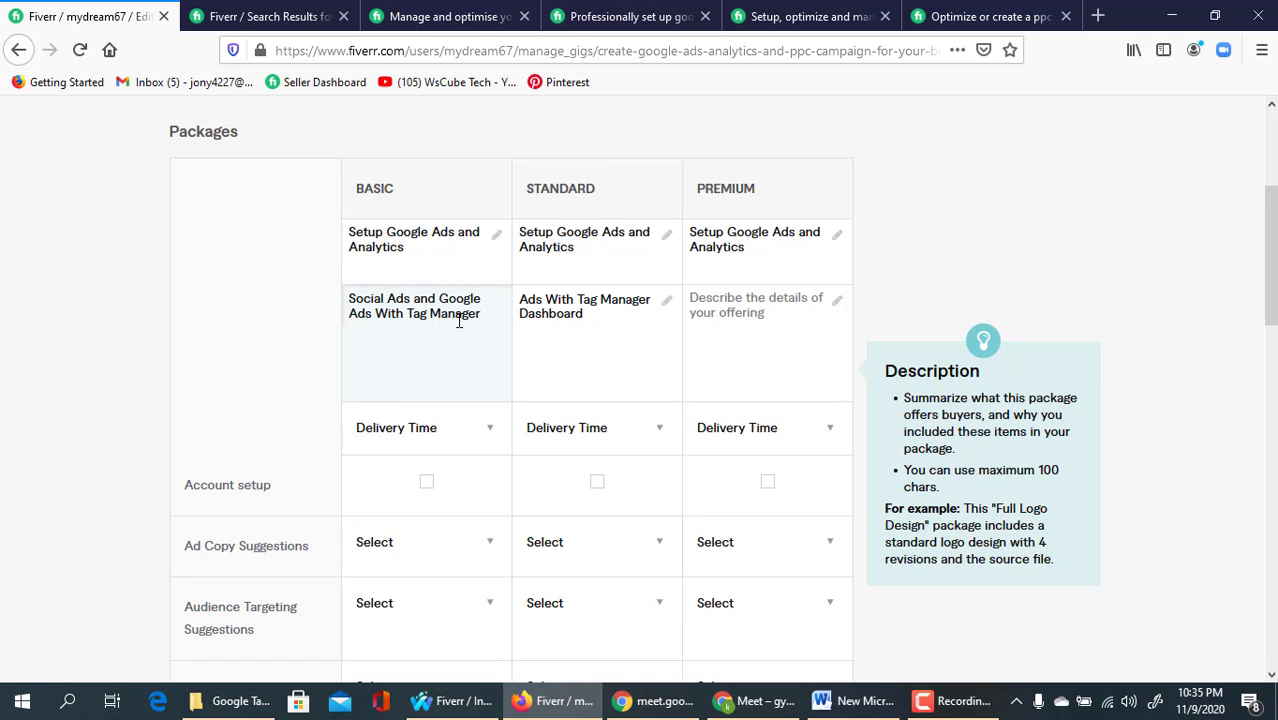
- Copy the same package description into the Premium package's description
{"action": "scroll", "coordinate": [459, 322], "scroll_direction": "up", "scroll_amount": 1}
{"action": "left_click", "coordinate": [551, 417]}
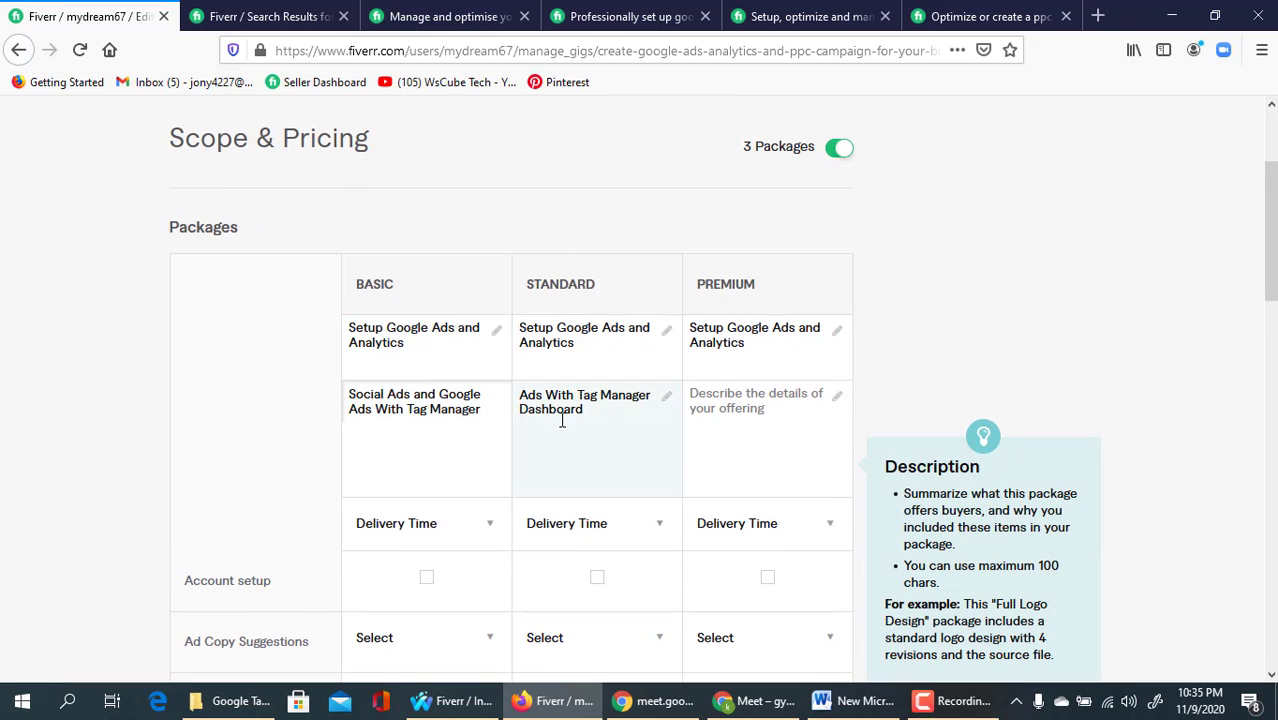
{"action": "left_click", "coordinate": [713, 416]}
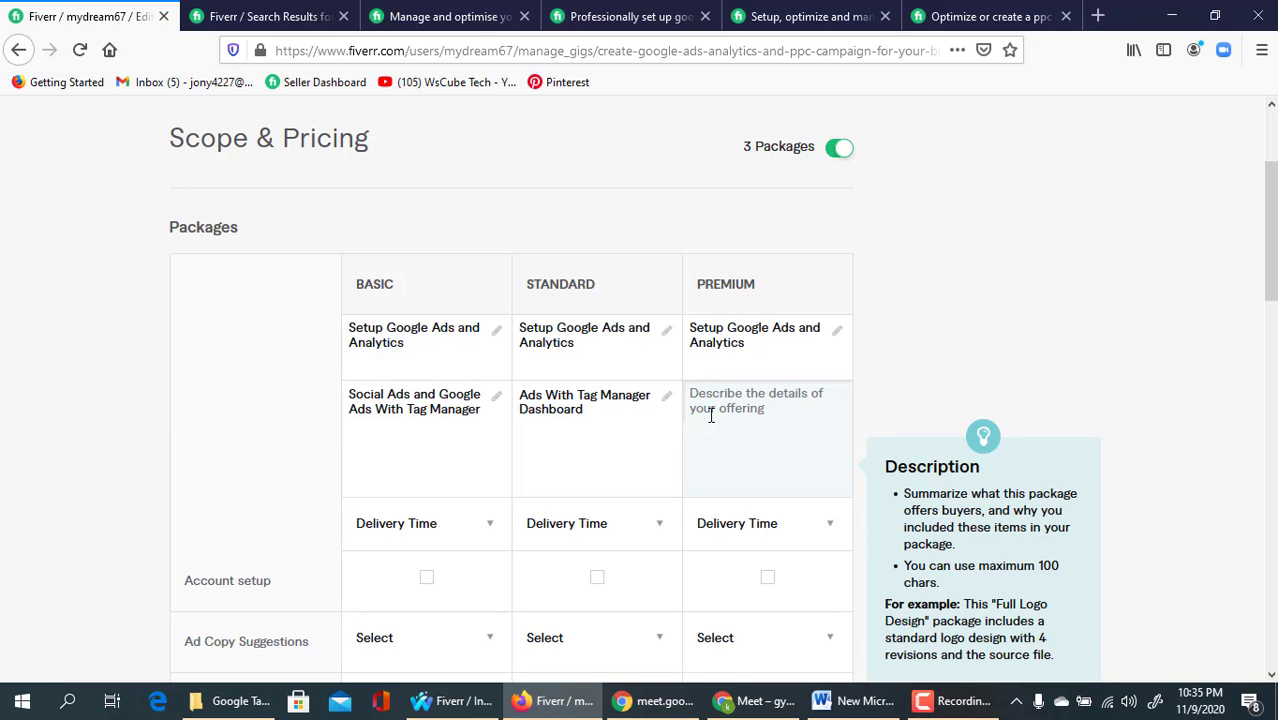
{"action": "key", "text": "ctrl+v"}
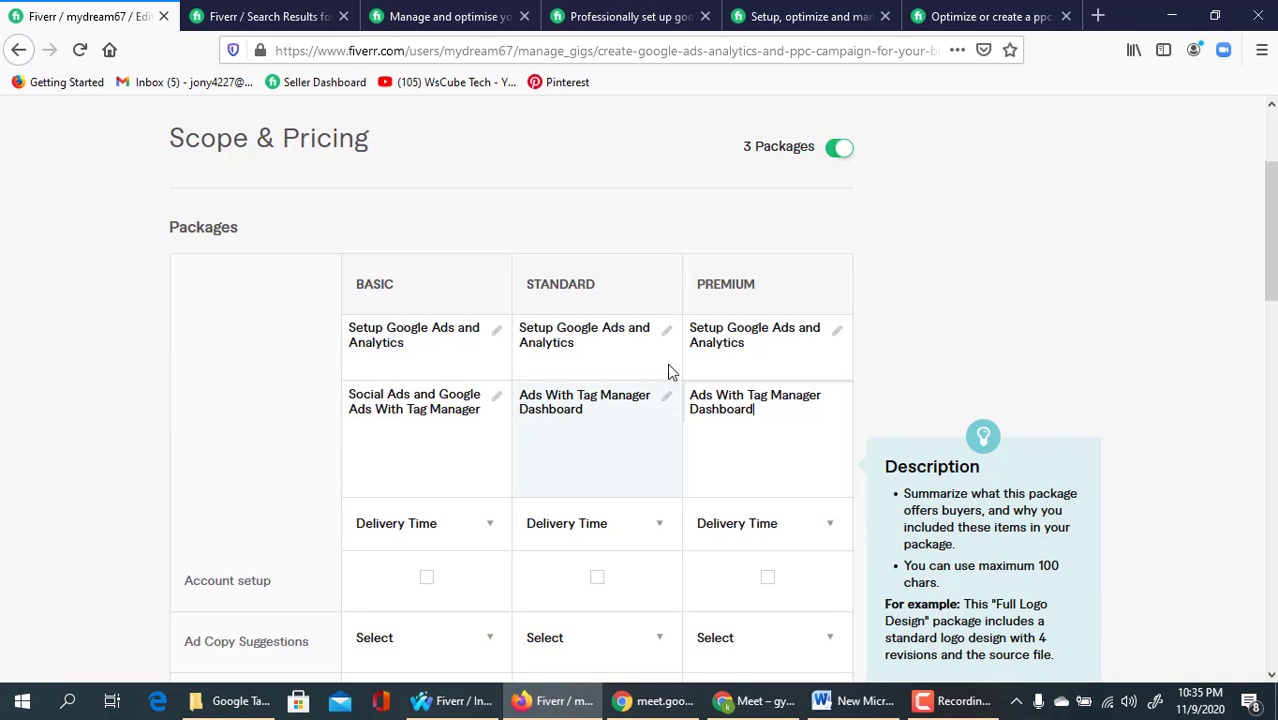
- Number the package names by adding 3 after "Setup" for Premium, 2 for Standard and 1 for Basic
{"action": "left_click", "coordinate": [730, 332]}
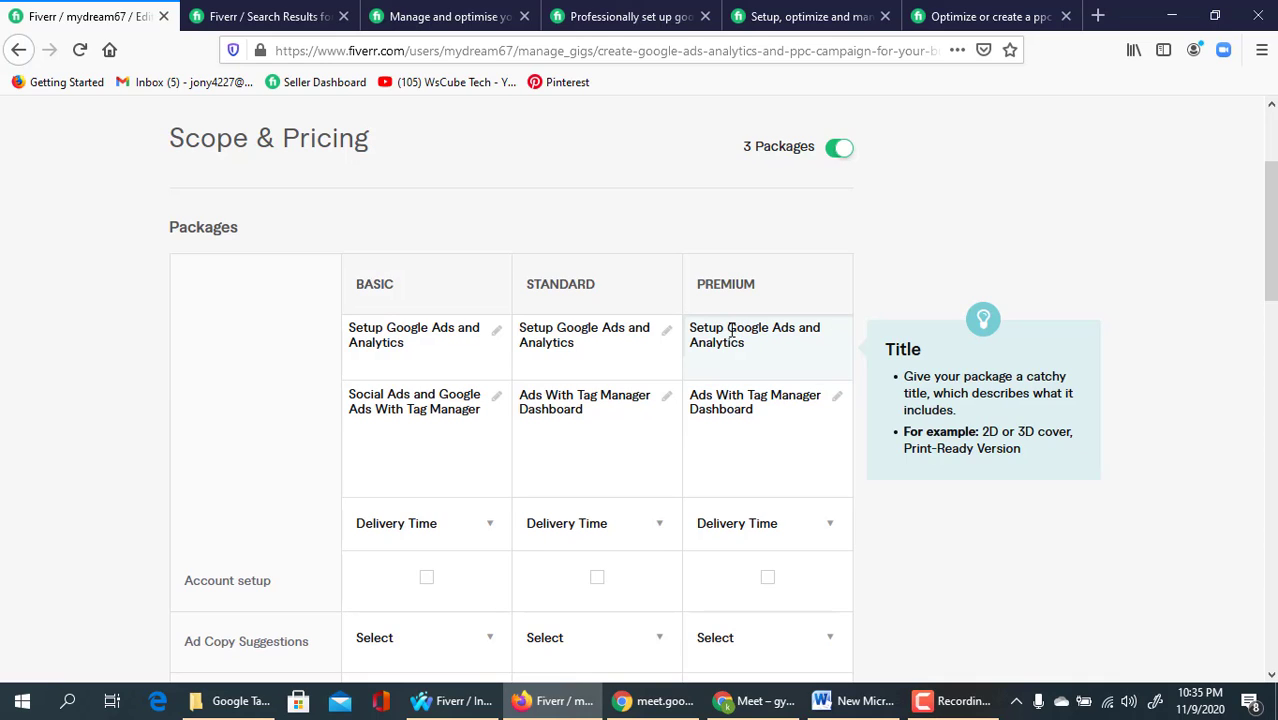
{"action": "type", "text": "3"}
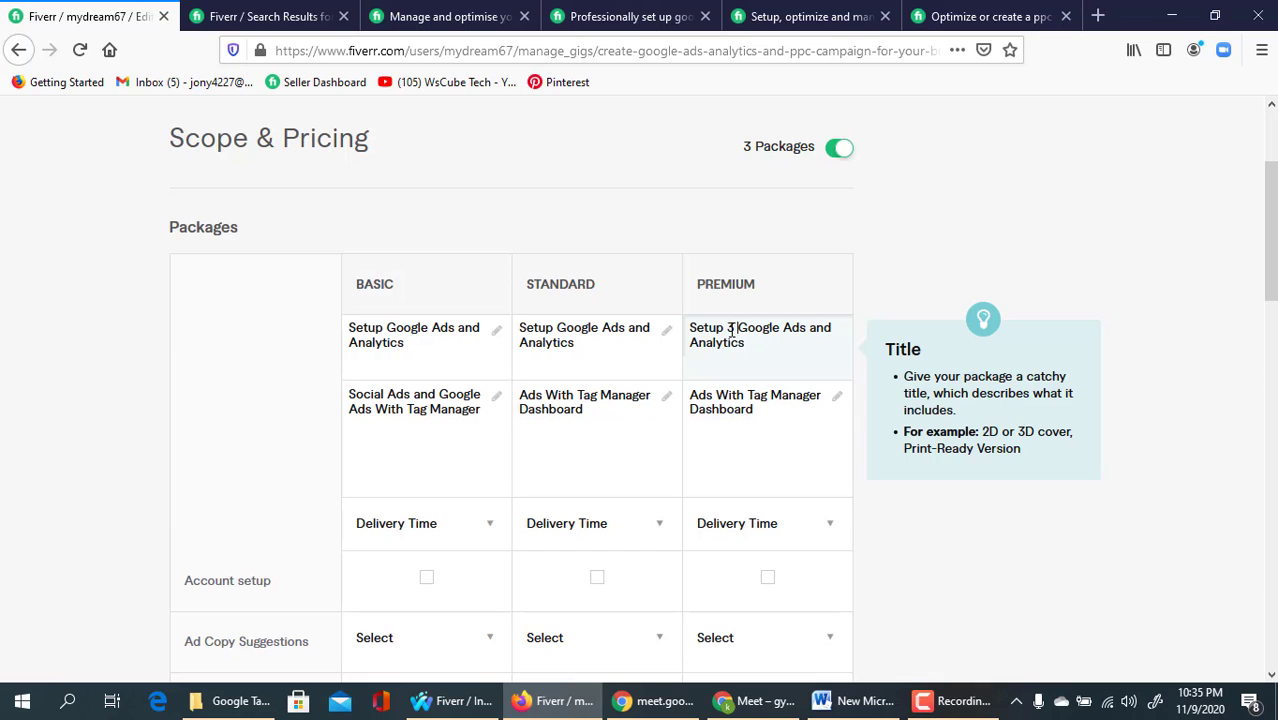
{"action": "left_click", "coordinate": [557, 328]}
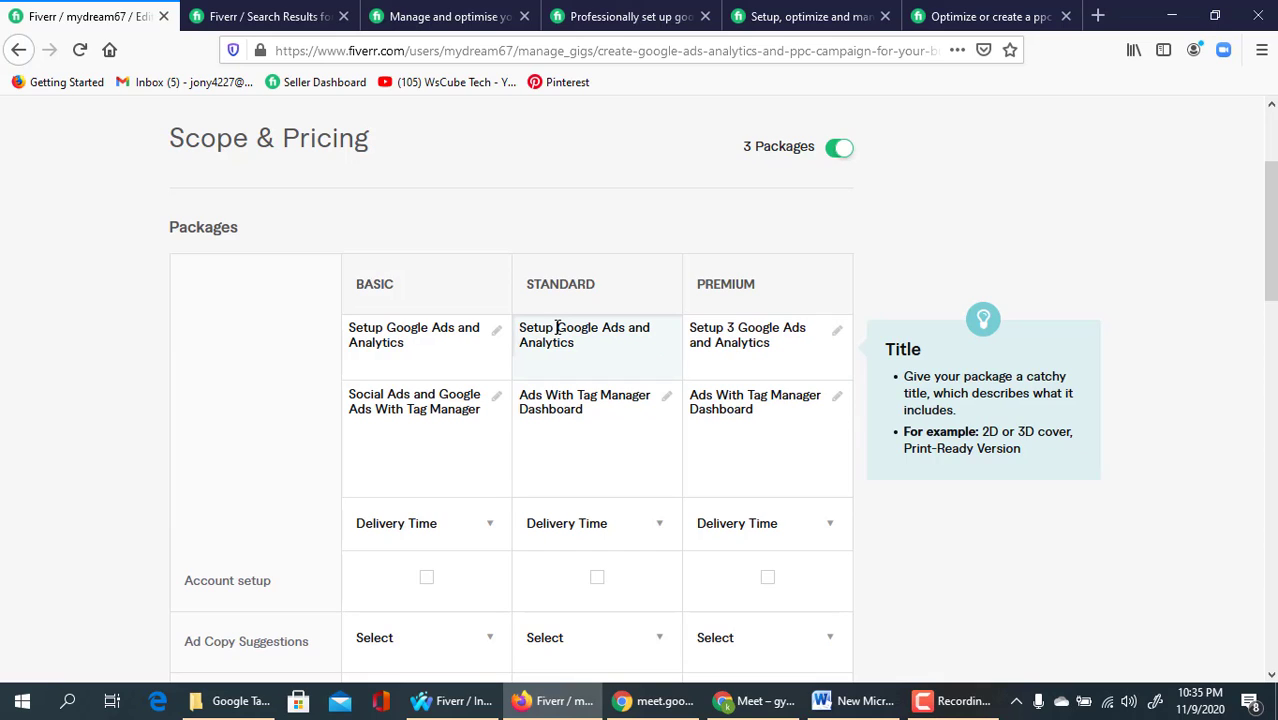
{"action": "type", "text": "2"}
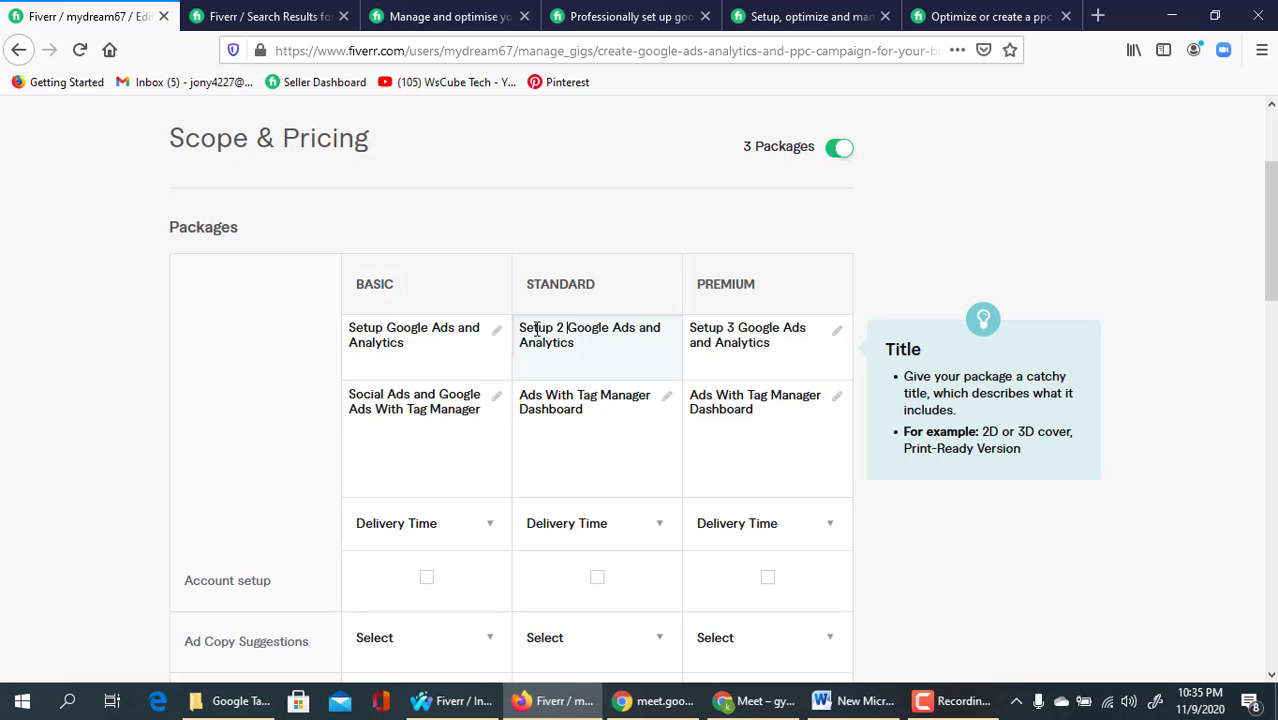
{"action": "left_click", "coordinate": [389, 329]}
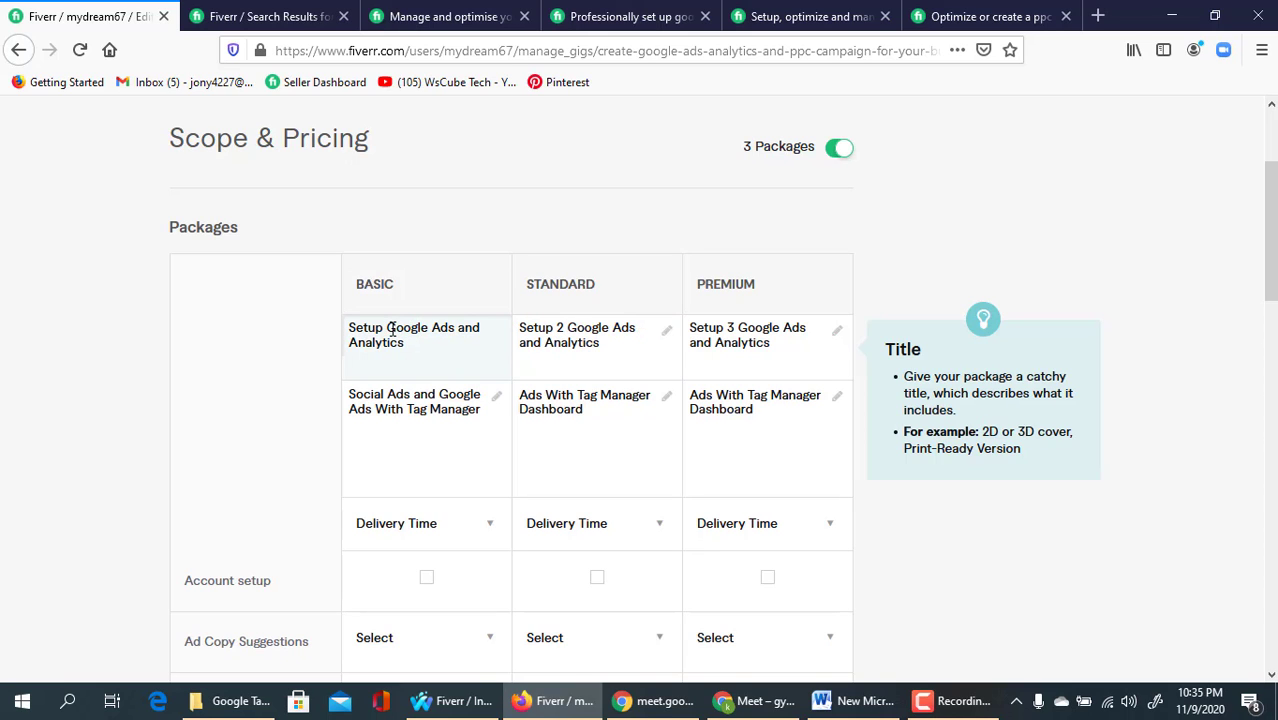
{"action": "type", "text": "1"}
- Set the delivery time to 3 days for the Basic package and 7 days for the Standard package
{"action": "scroll", "coordinate": [490, 413], "scroll_direction": "down", "scroll_amount": 1}
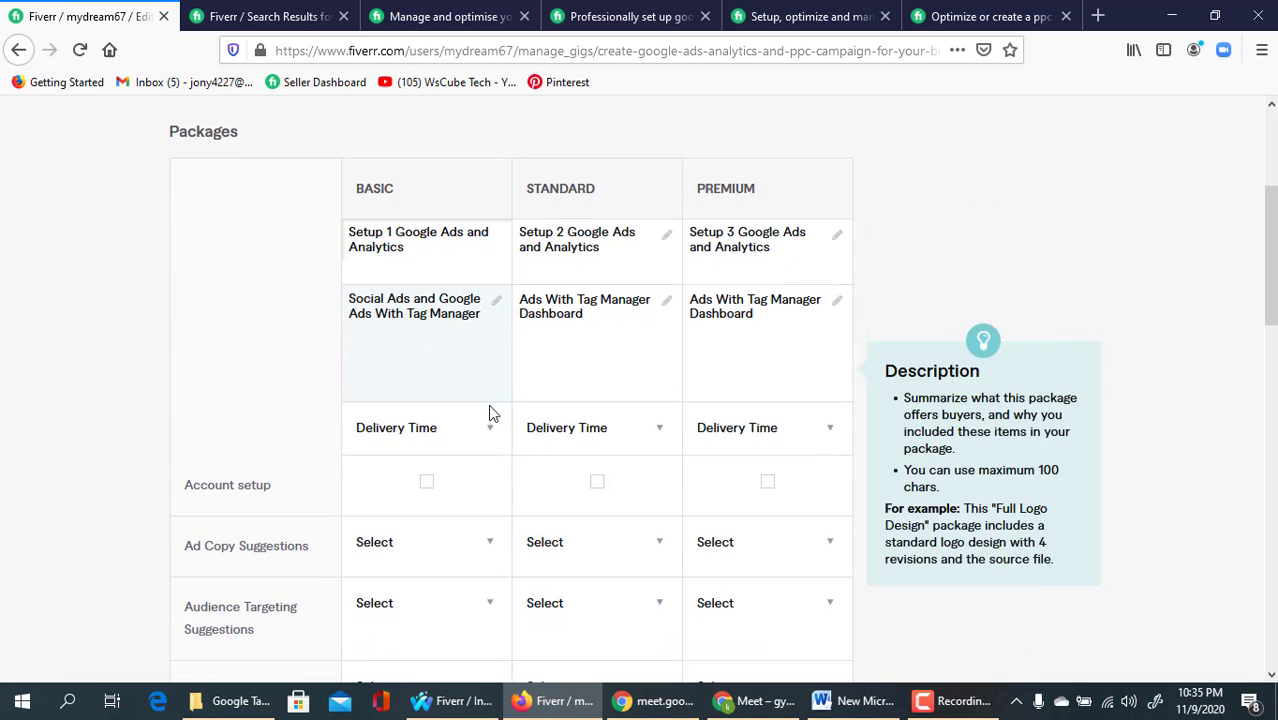
{"action": "left_click", "coordinate": [491, 430]}
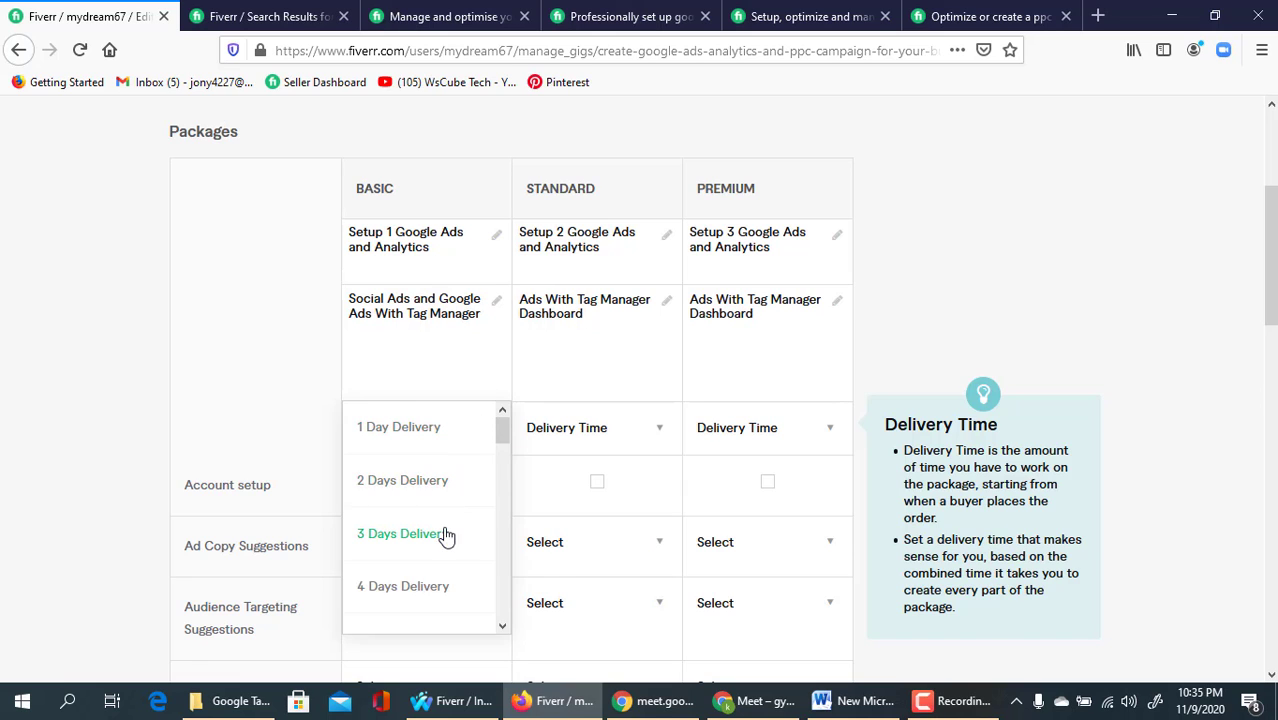
{"action": "left_click", "coordinate": [446, 538]}
{"action": "left_click", "coordinate": [616, 424]}
{"action": "scroll", "coordinate": [610, 470], "scroll_direction": "down", "scroll_amount": 3}
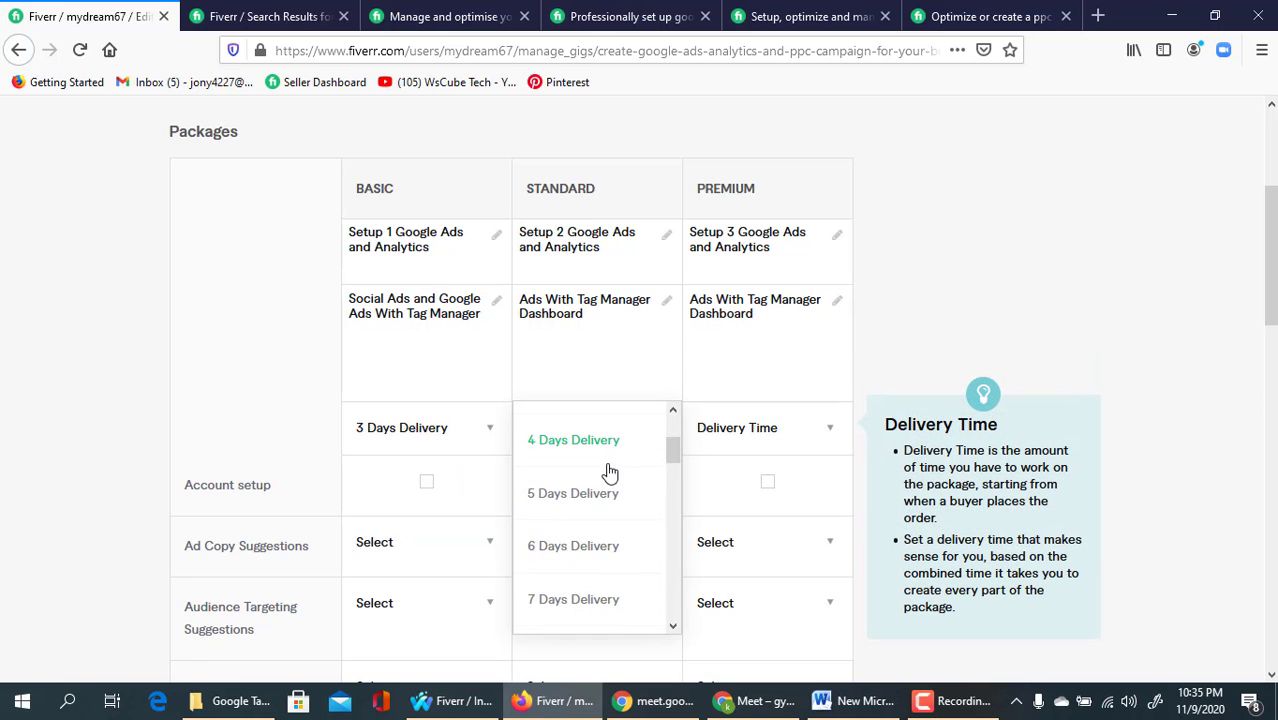
{"action": "scroll", "coordinate": [597, 562], "scroll_direction": "down", "scroll_amount": 1}
{"action": "scroll", "coordinate": [587, 583], "scroll_direction": "down", "scroll_amount": 1}
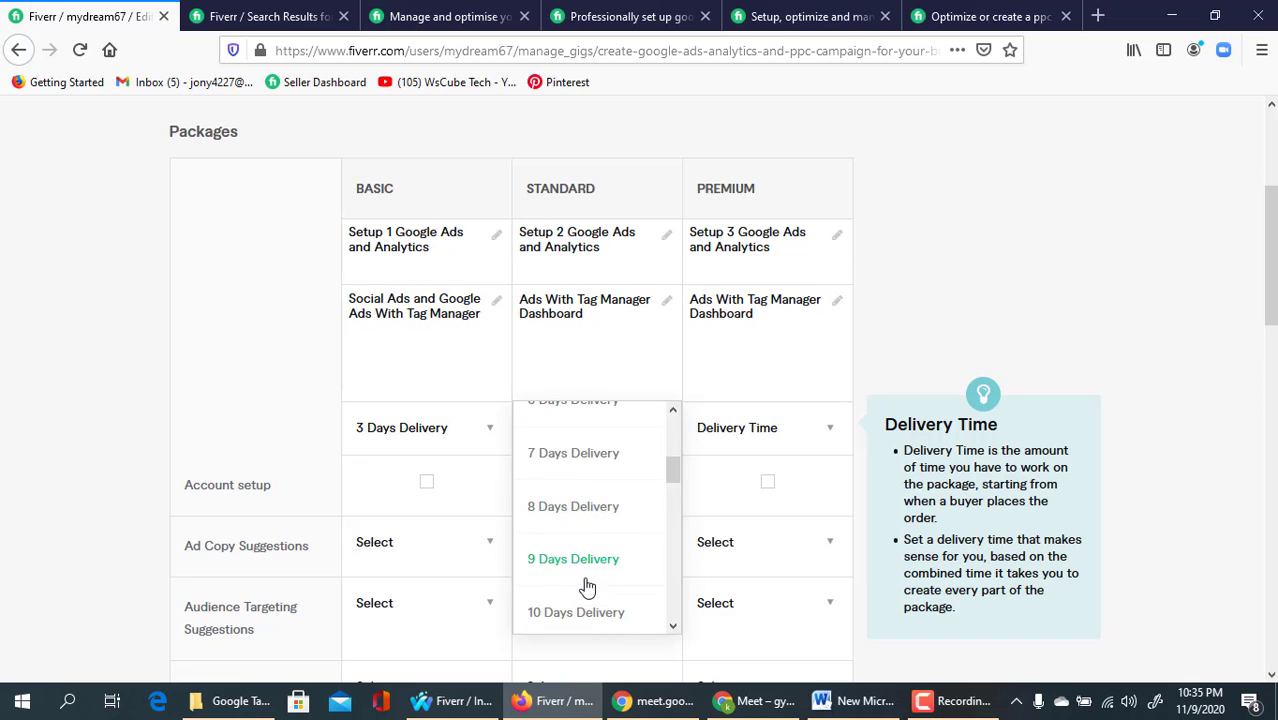
{"action": "left_click", "coordinate": [579, 452]}
- Set the Premium package's delivery time to 29 days
{"action": "left_click", "coordinate": [740, 429]}
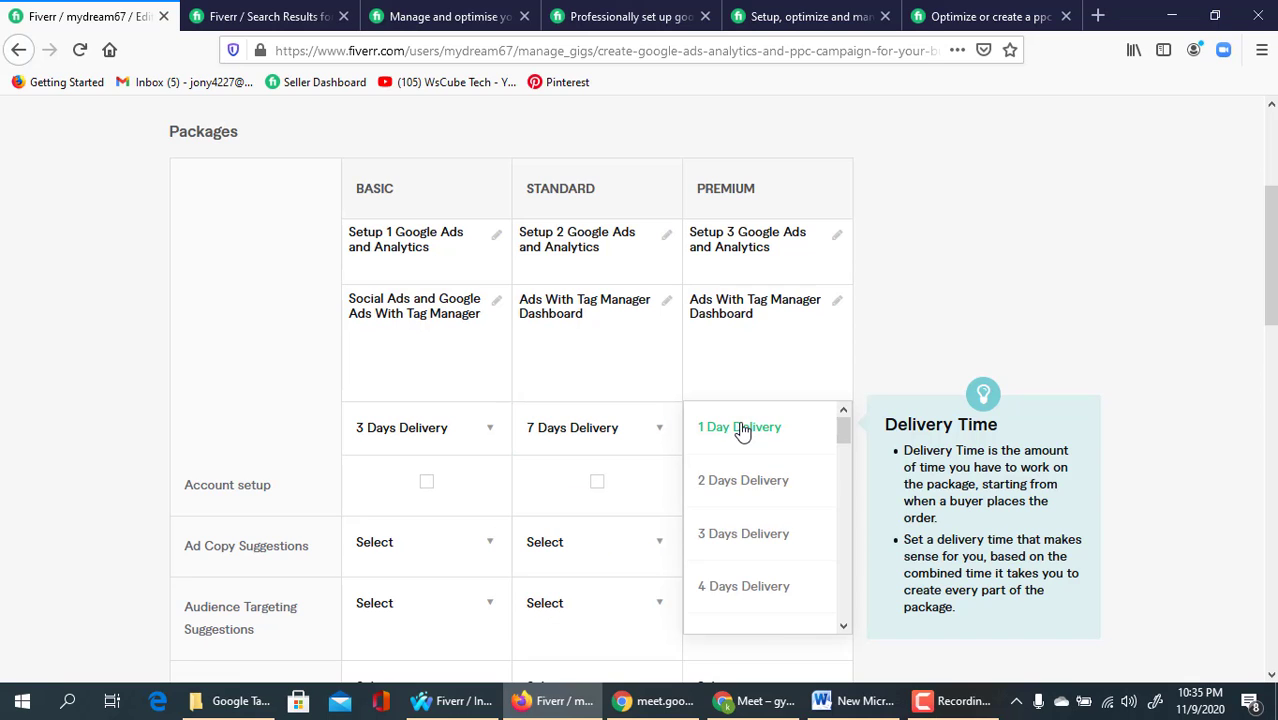
{"action": "scroll", "coordinate": [741, 470], "scroll_direction": "down", "scroll_amount": 10}
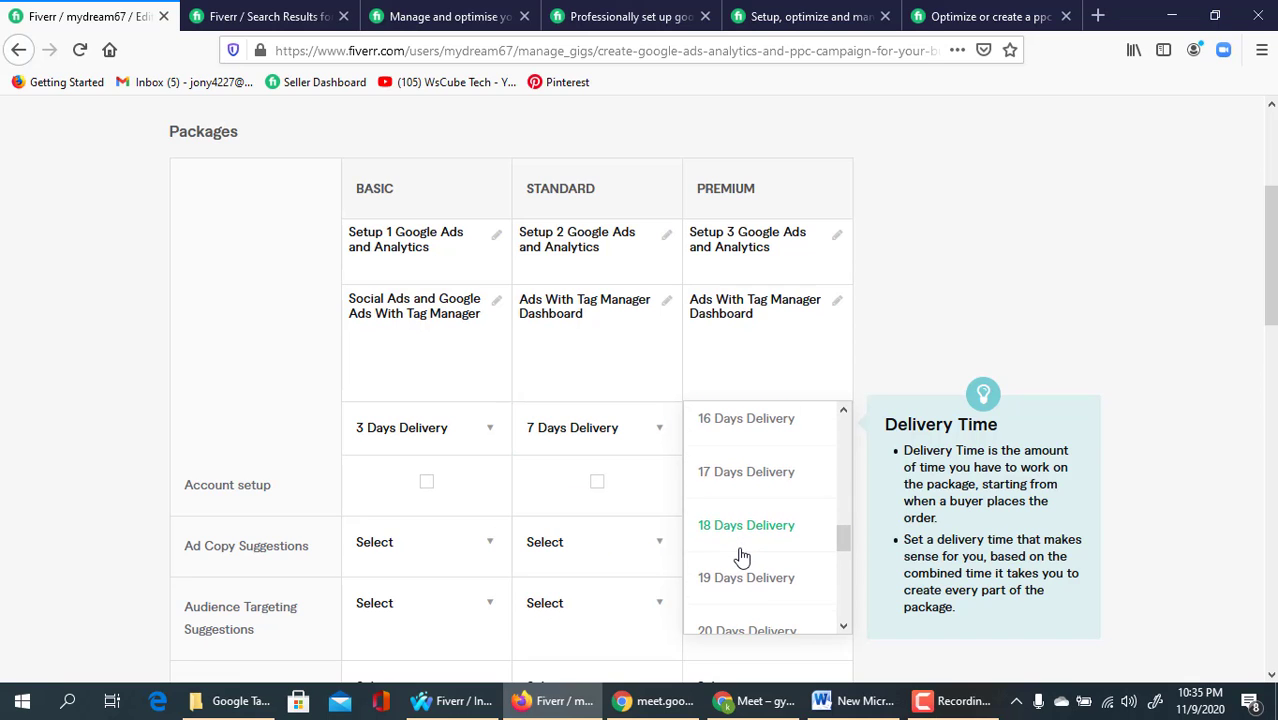
{"action": "scroll", "coordinate": [741, 557], "scroll_direction": "down", "scroll_amount": 5}
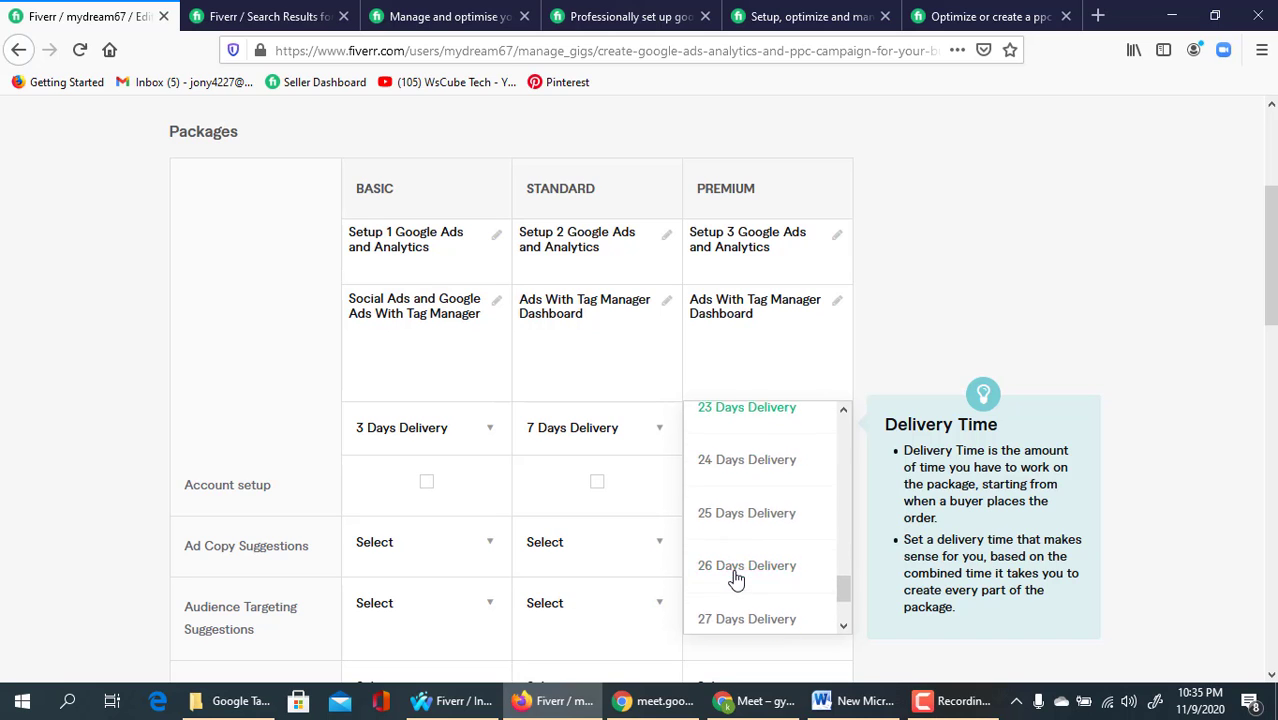
{"action": "scroll", "coordinate": [736, 590], "scroll_direction": "down", "scroll_amount": 3}
{"action": "left_click", "coordinate": [742, 608]}
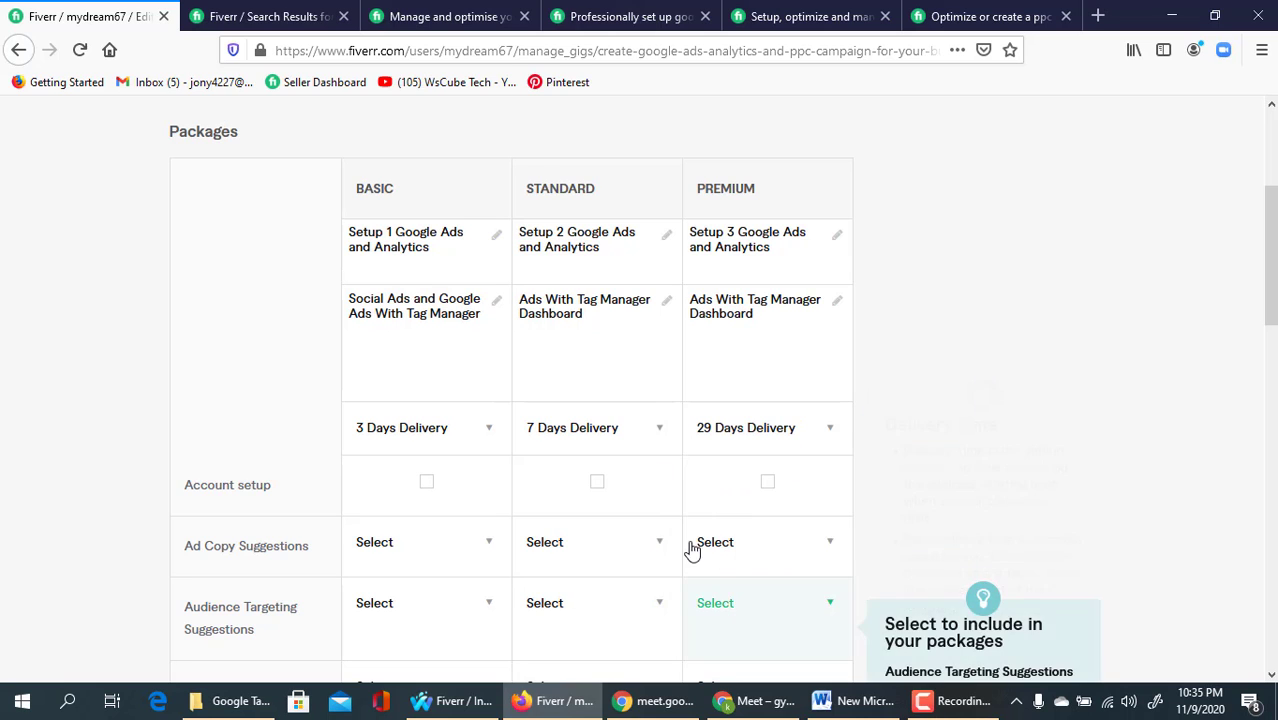
- Include account setup in the Basic, Standard and Premium packages
{"action": "scroll", "coordinate": [534, 177], "scroll_direction": "down", "scroll_amount": 3}
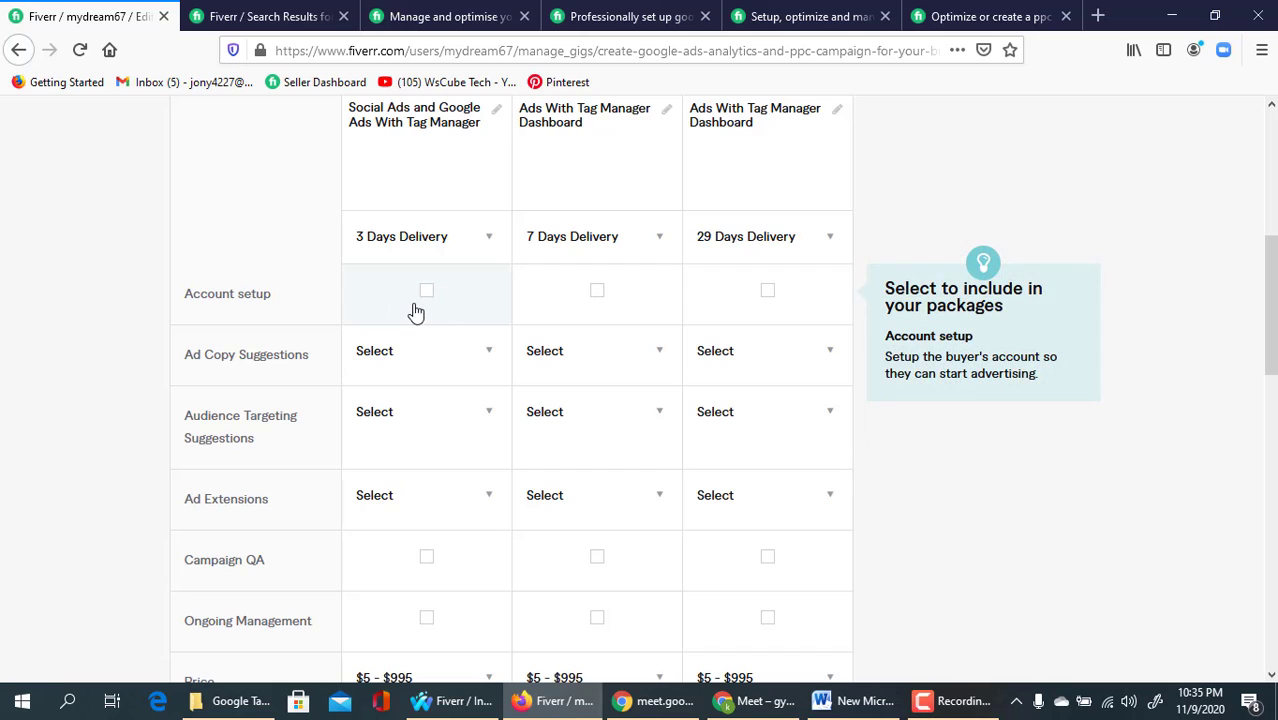
{"action": "left_click", "coordinate": [424, 296]}
{"action": "left_click", "coordinate": [593, 294]}
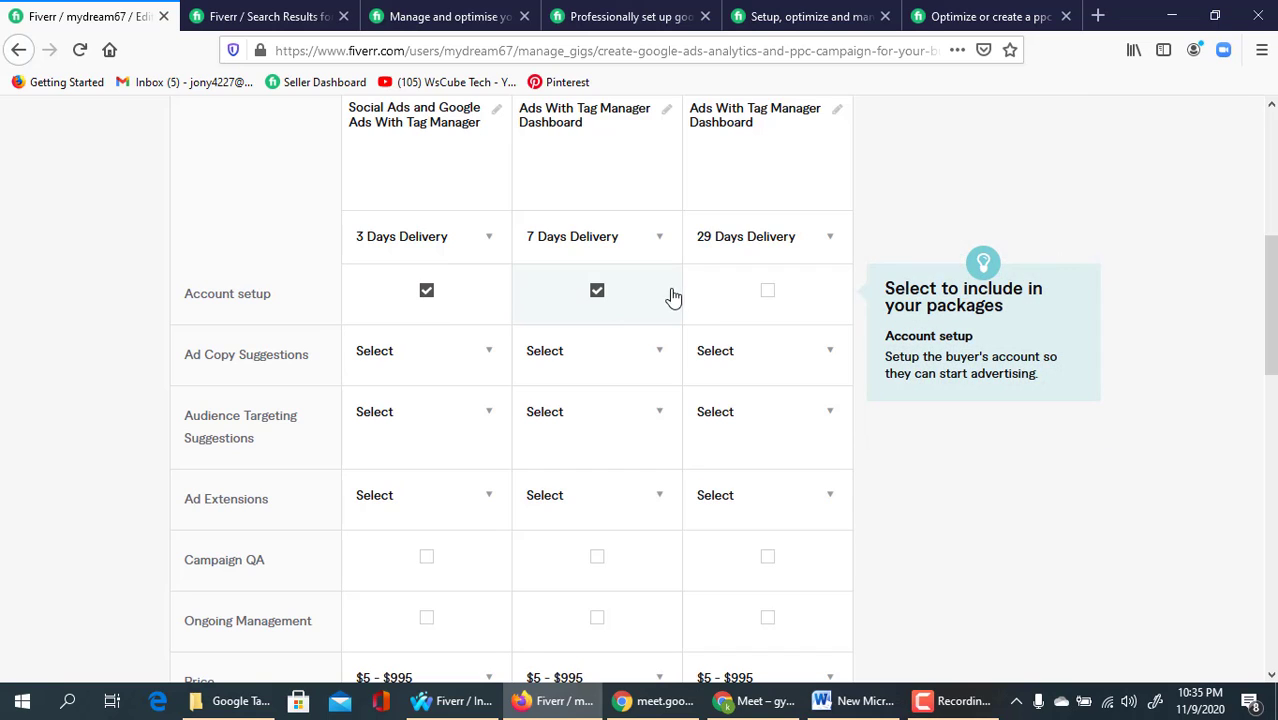
{"action": "left_click", "coordinate": [730, 290]}
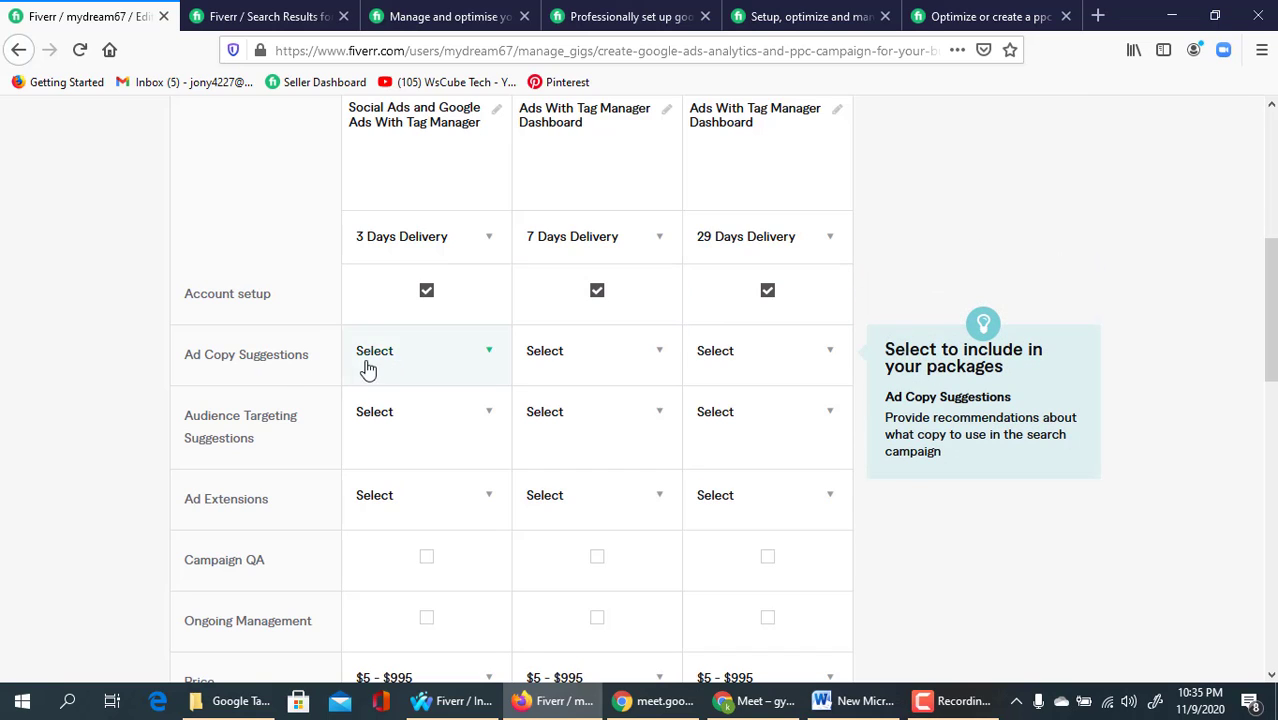
- Set the number of ad extensions to 1 for Basic, 2 for Standard and 3 for Premium
{"action": "left_click", "coordinate": [432, 438]}
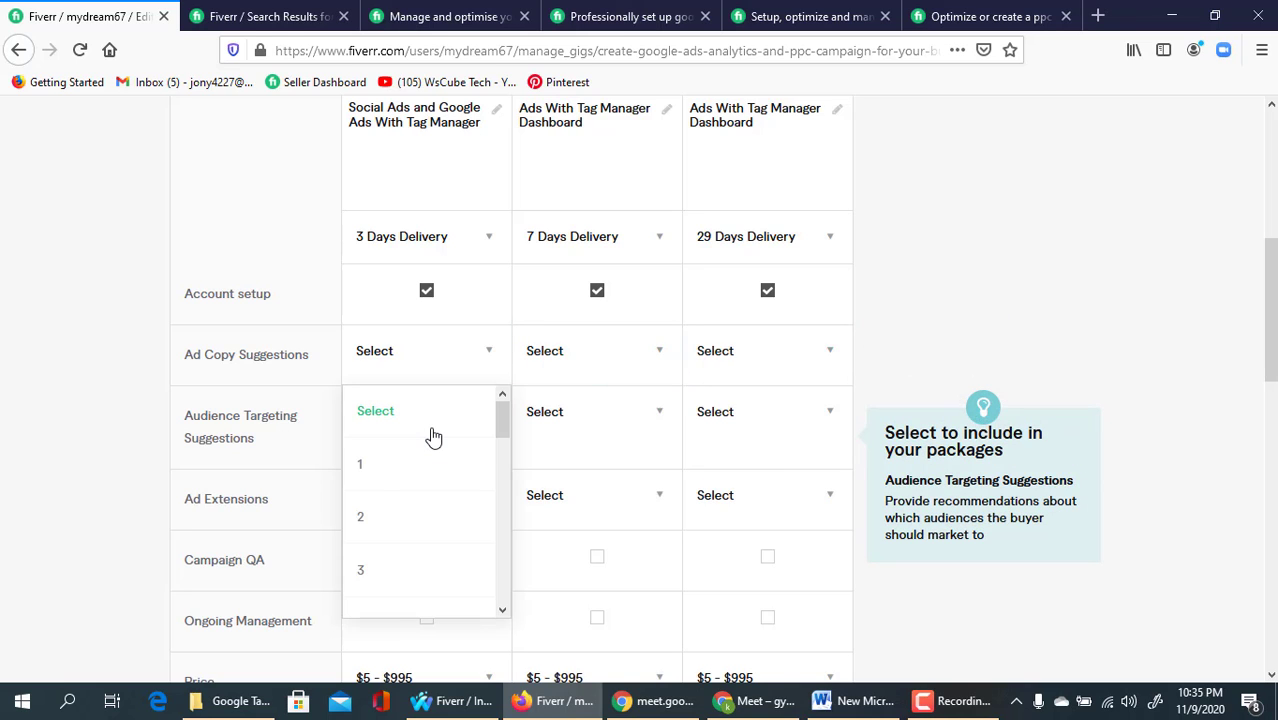
{"action": "left_click", "coordinate": [432, 438]}
{"action": "scroll", "coordinate": [400, 400], "scroll_direction": "down", "scroll_amount": 2}
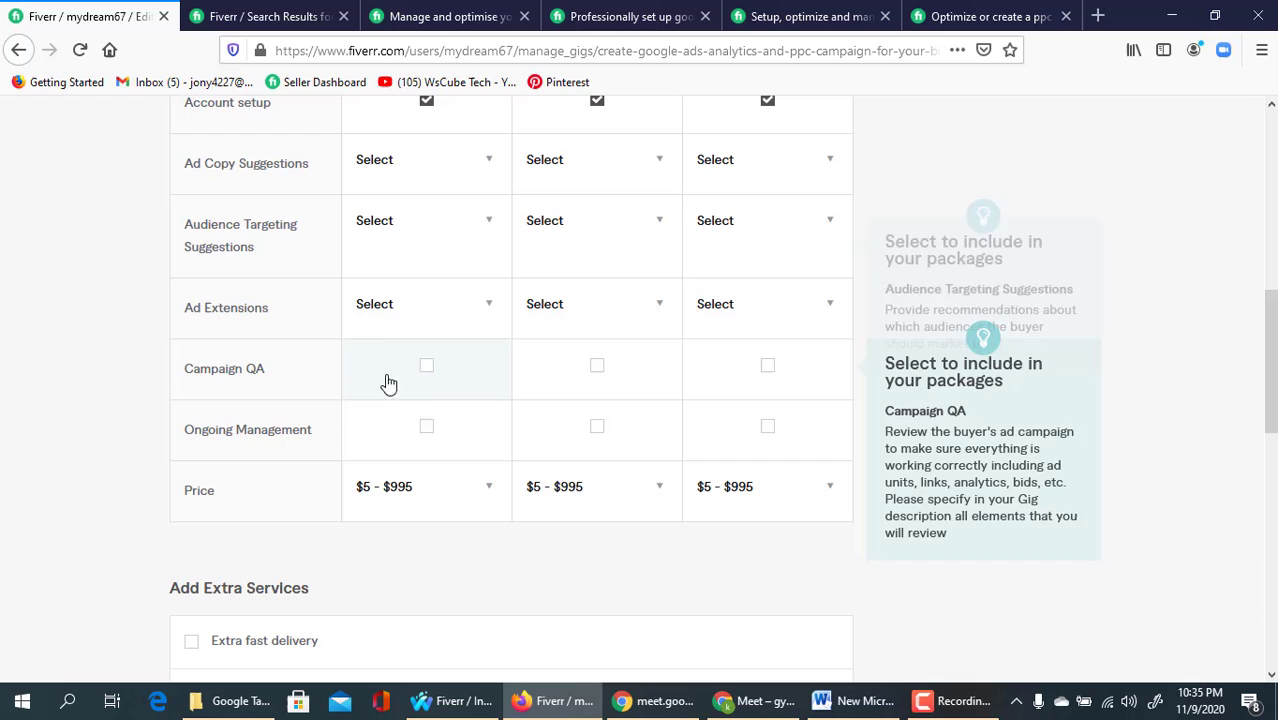
{"action": "left_click", "coordinate": [457, 318]}
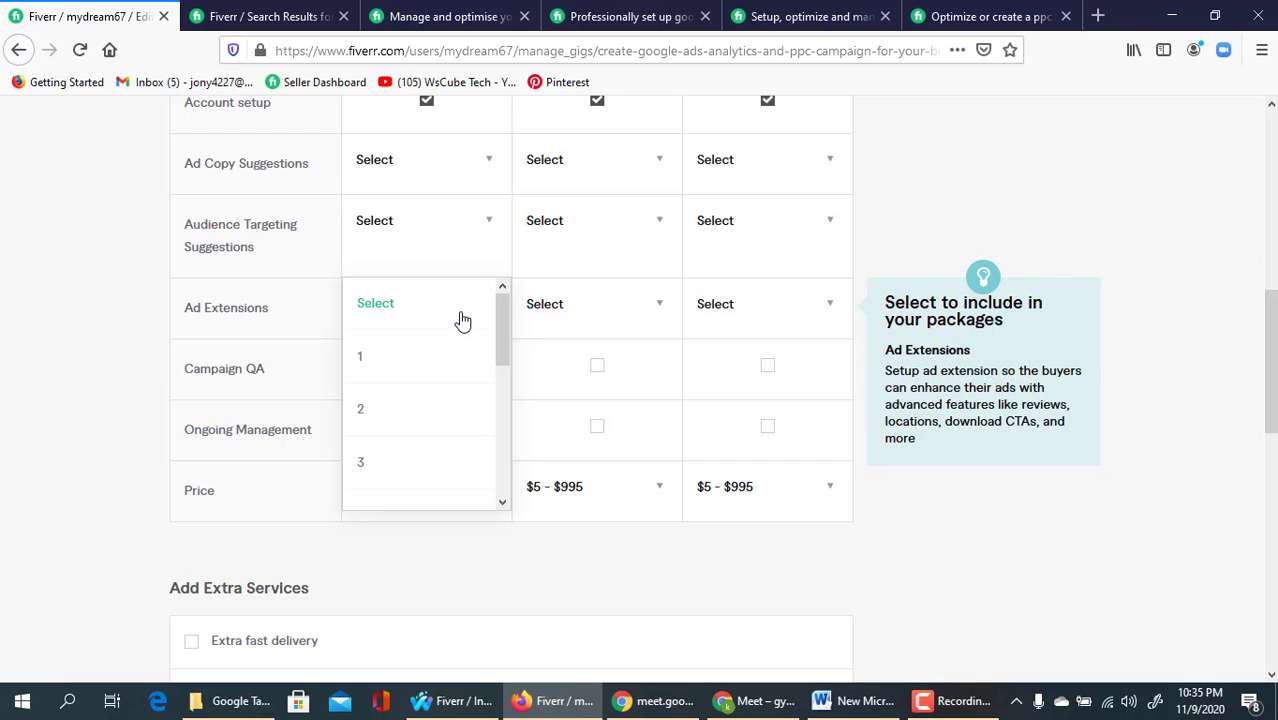
{"action": "left_click", "coordinate": [378, 356]}
{"action": "left_click", "coordinate": [596, 320]}
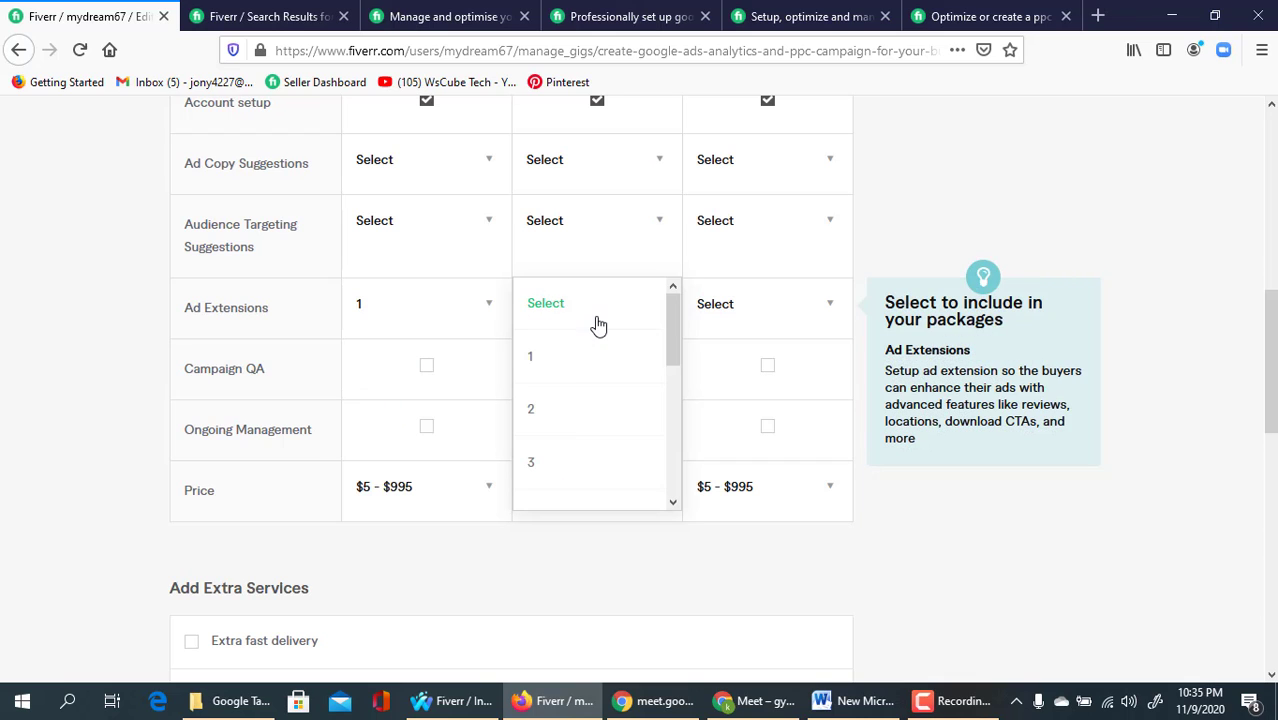
{"action": "left_click", "coordinate": [572, 415]}
{"action": "left_click", "coordinate": [753, 318]}
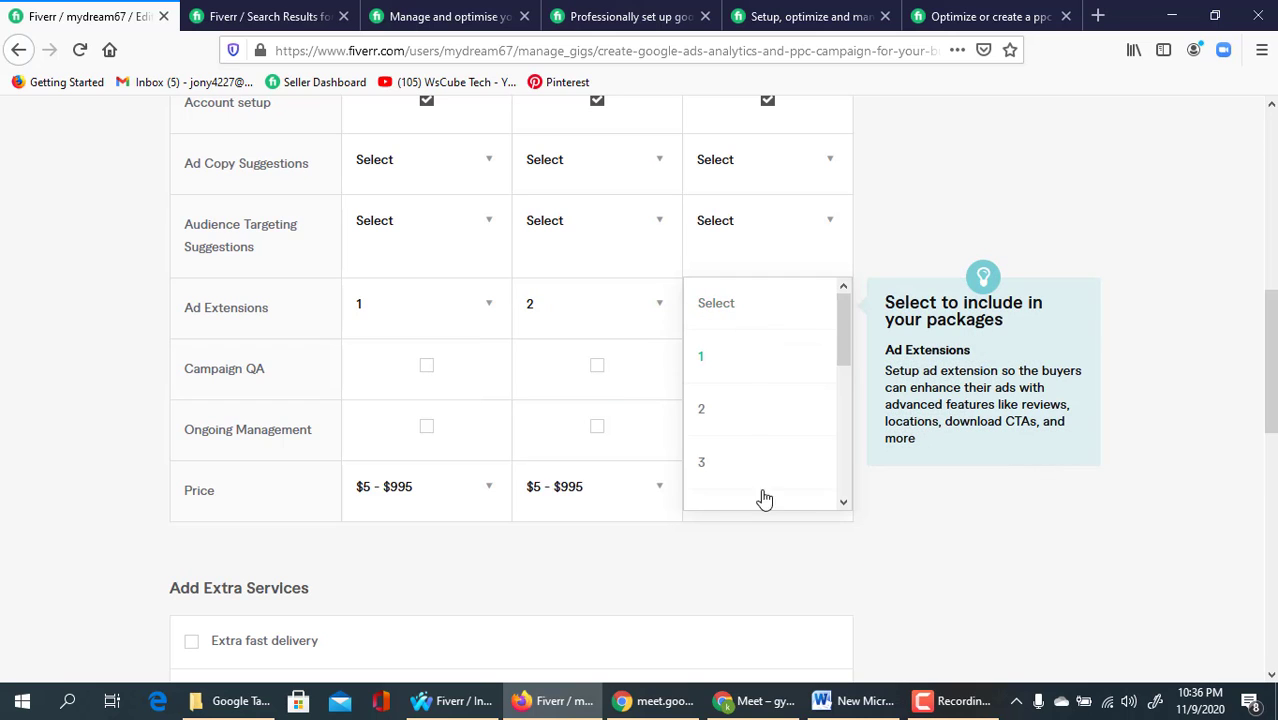
{"action": "scroll", "coordinate": [764, 498], "scroll_direction": "down", "scroll_amount": 1}
{"action": "left_click", "coordinate": [736, 395]}
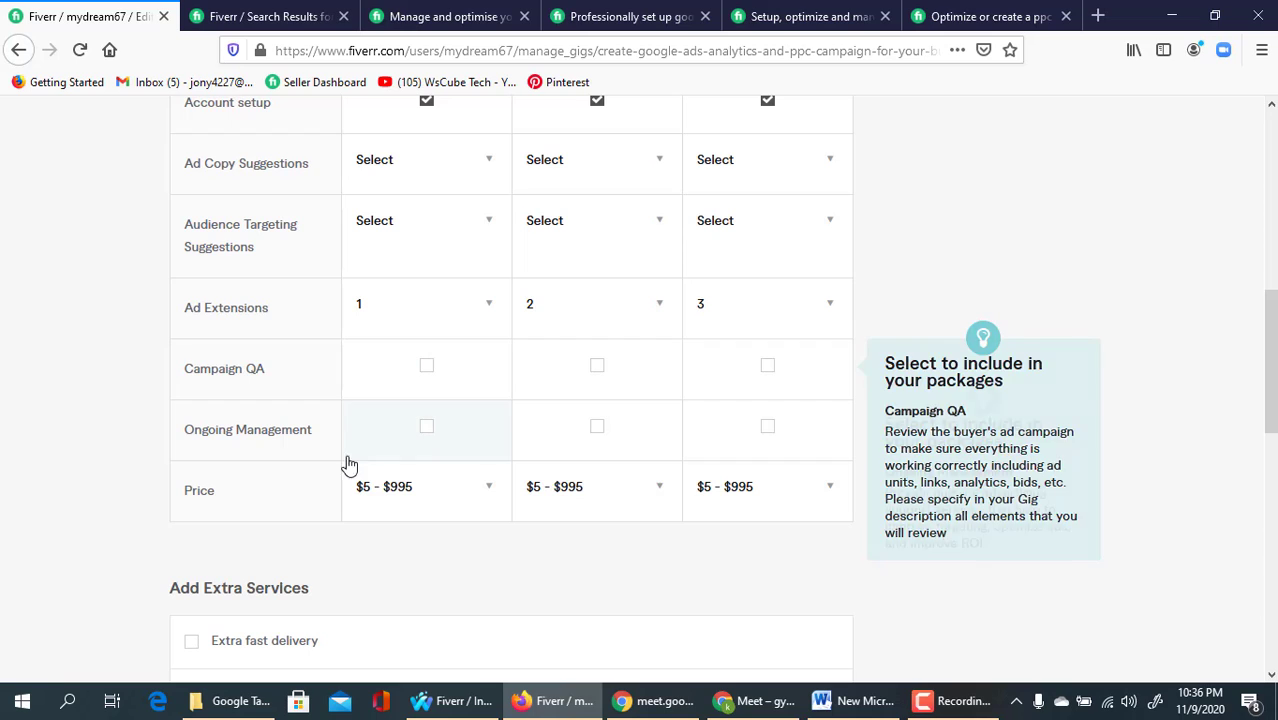
- Include ongoing management in all three packages
{"action": "left_click", "coordinate": [428, 432]}
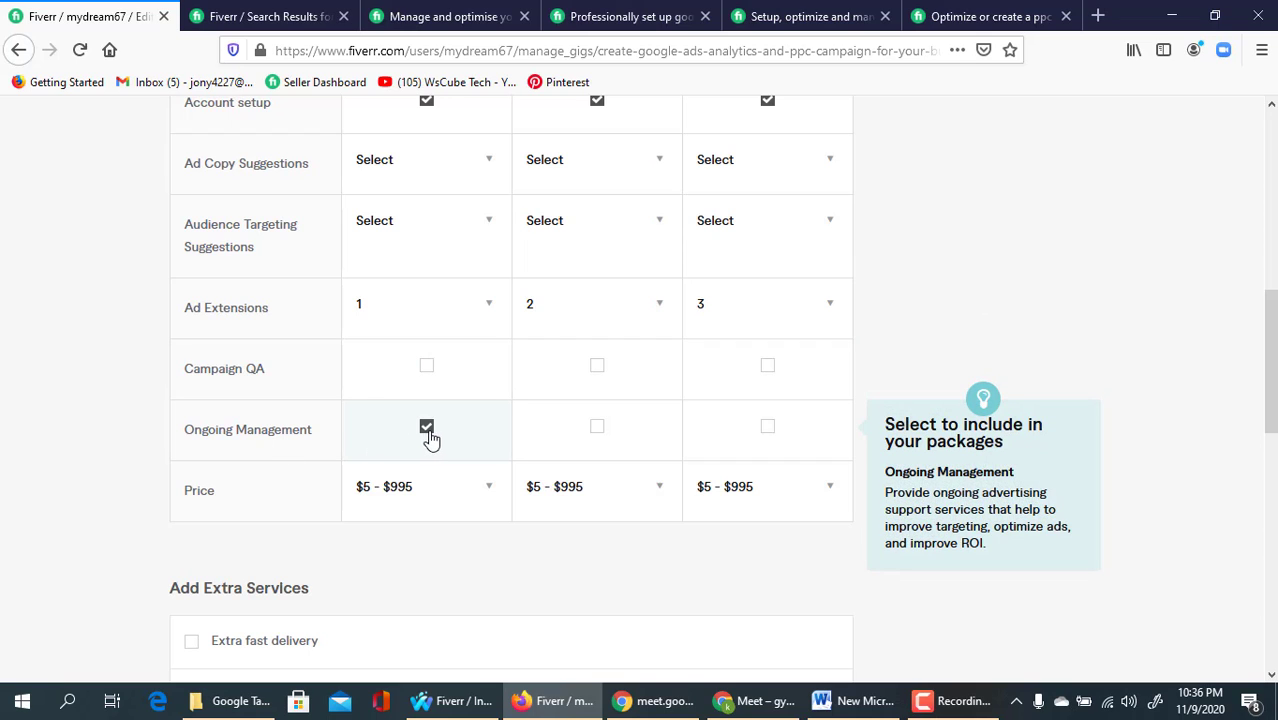
{"action": "left_click", "coordinate": [597, 430]}
{"action": "left_click", "coordinate": [707, 429]}
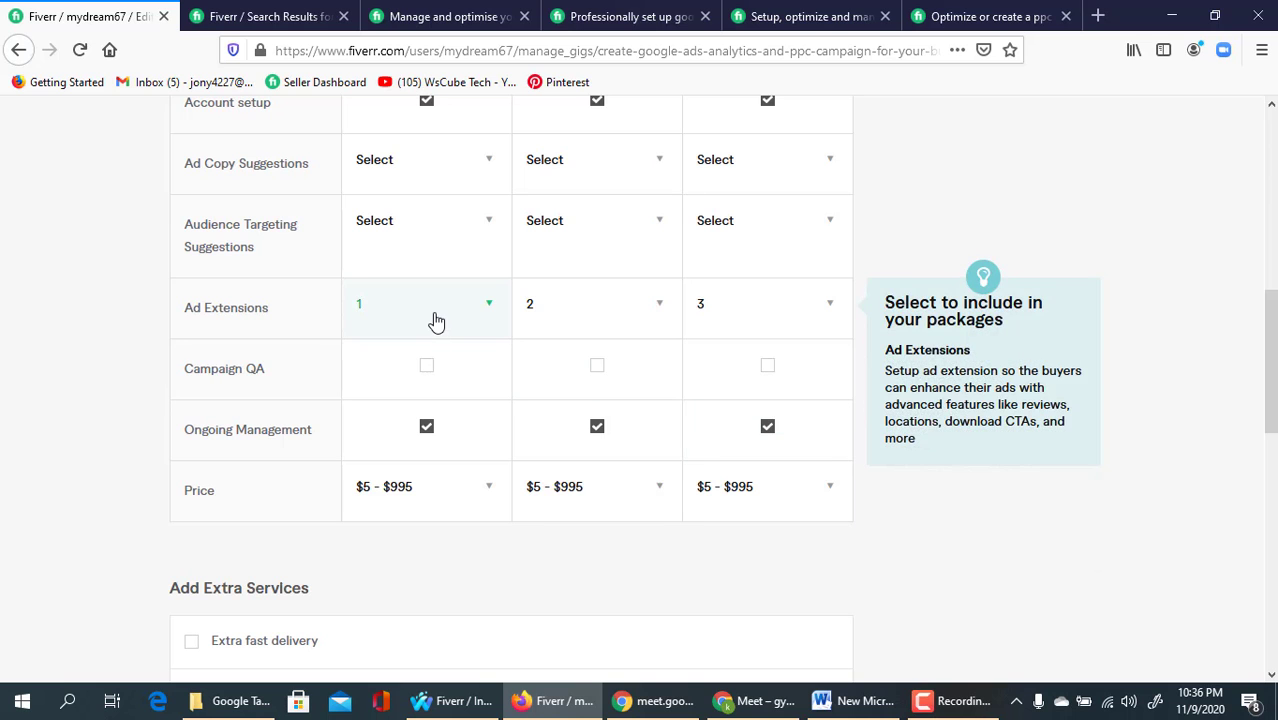
- Enable extra fast delivery as an extra service of the gig
{"action": "scroll", "coordinate": [437, 262], "scroll_direction": "up", "scroll_amount": 2}
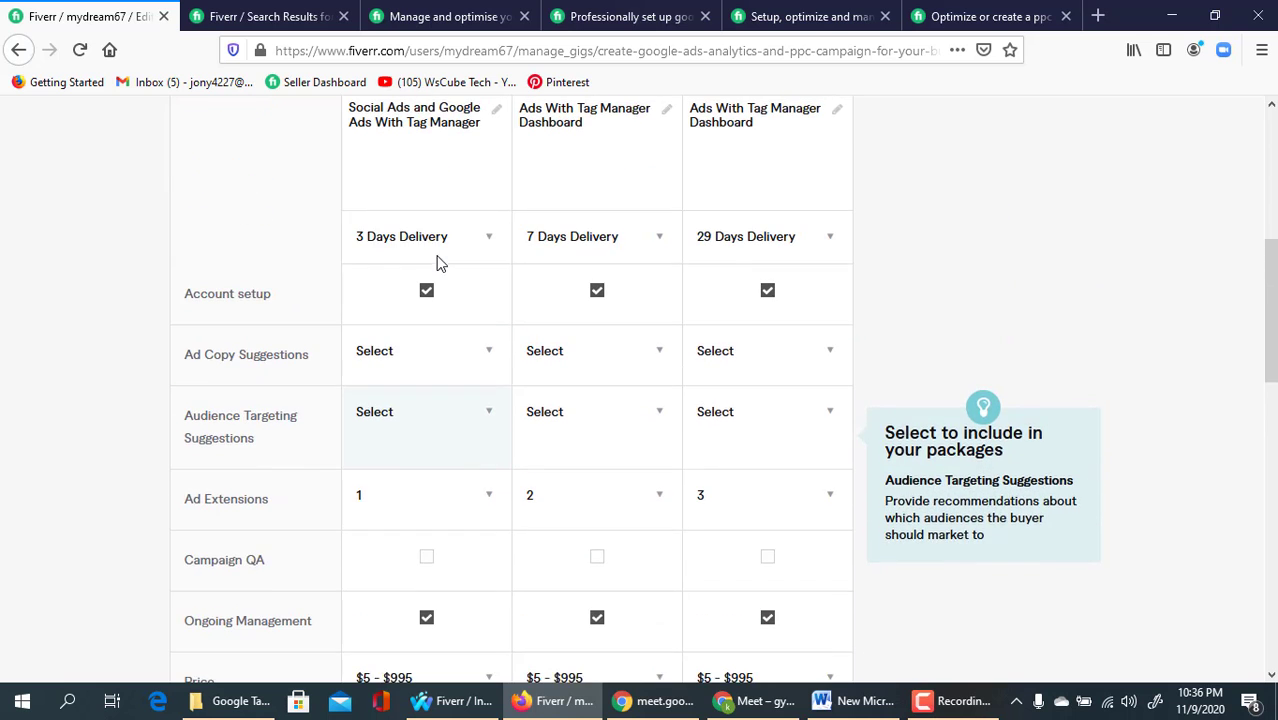
{"action": "scroll", "coordinate": [436, 294], "scroll_direction": "down", "scroll_amount": 5}
{"action": "mouse_move", "coordinate": [379, 352]}
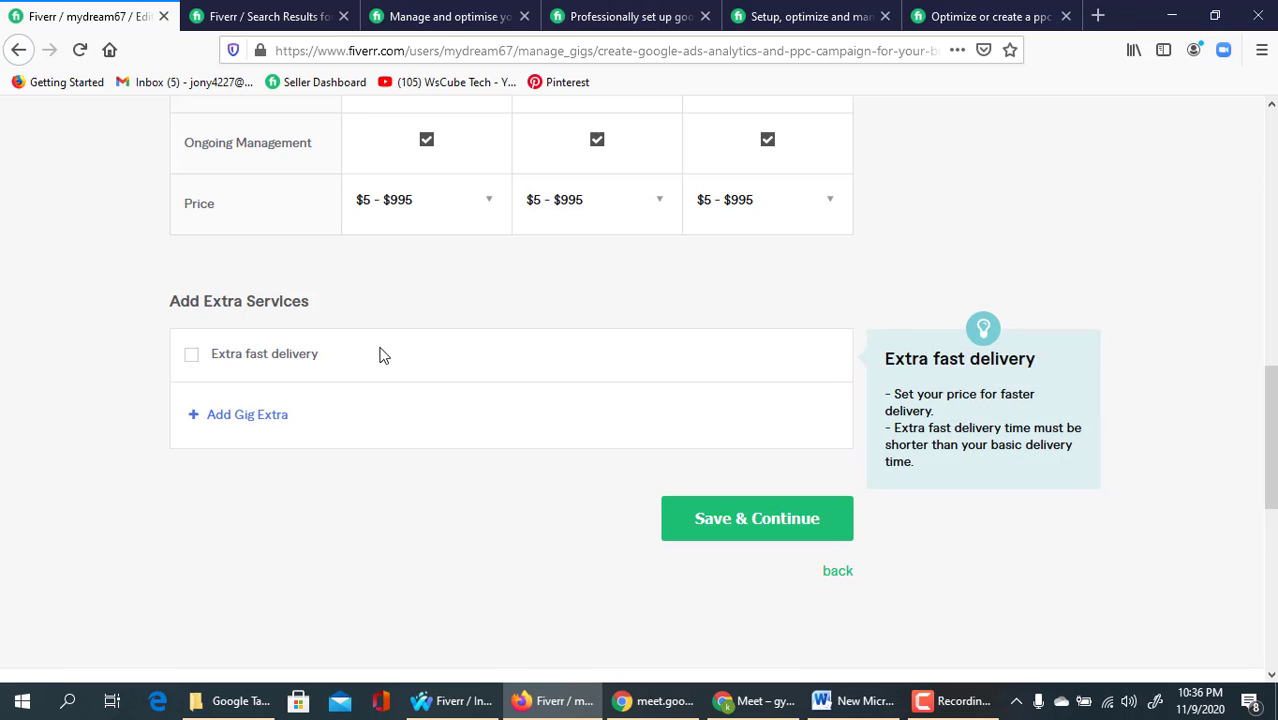
{"action": "left_click", "coordinate": [192, 356]}
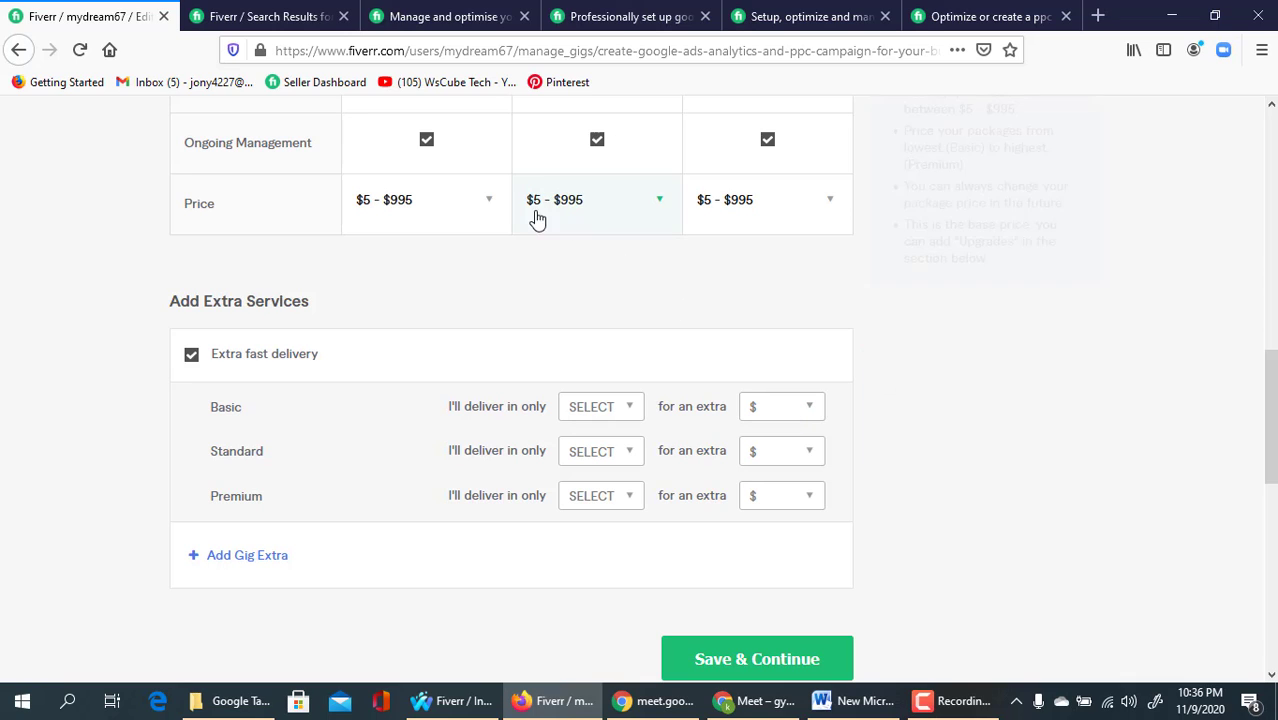
- Price the Basic package at $40 and the Standard package at $70
{"action": "left_click", "coordinate": [484, 219]}
{"action": "scroll", "coordinate": [425, 342], "scroll_direction": "down", "scroll_amount": 3}
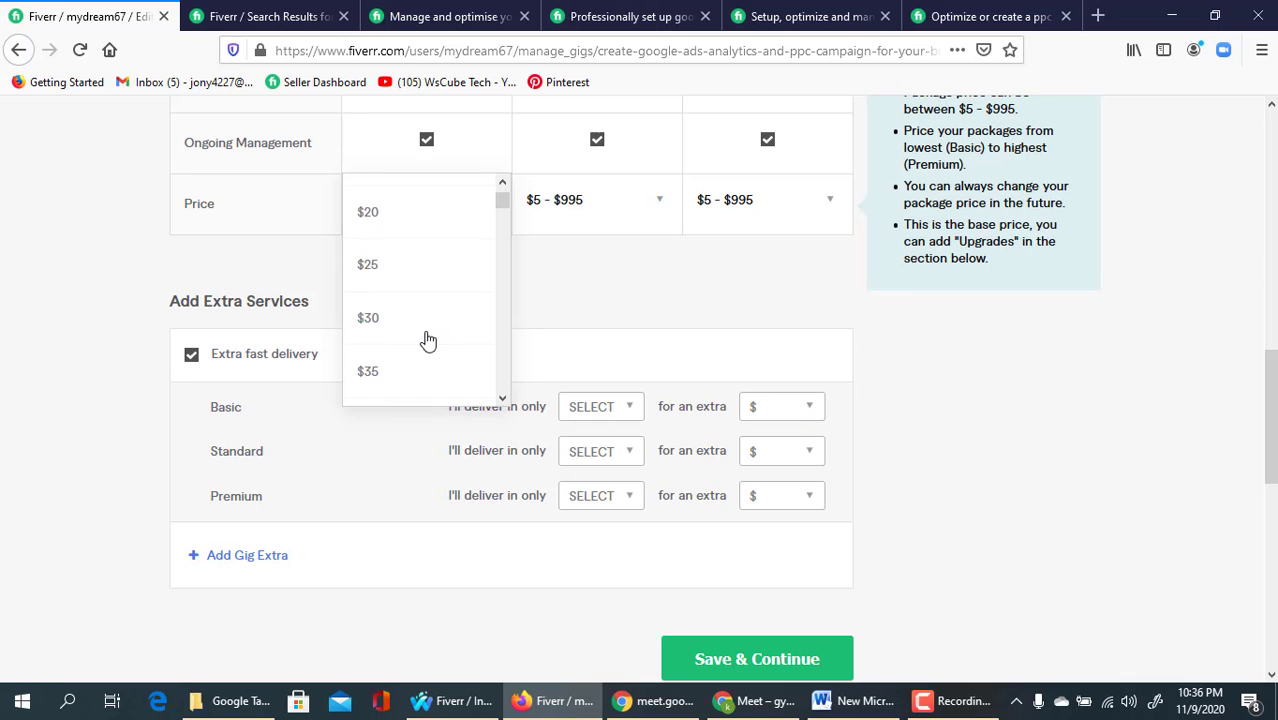
{"action": "scroll", "coordinate": [412, 345], "scroll_direction": "down", "scroll_amount": 1}
{"action": "left_click", "coordinate": [403, 345]}
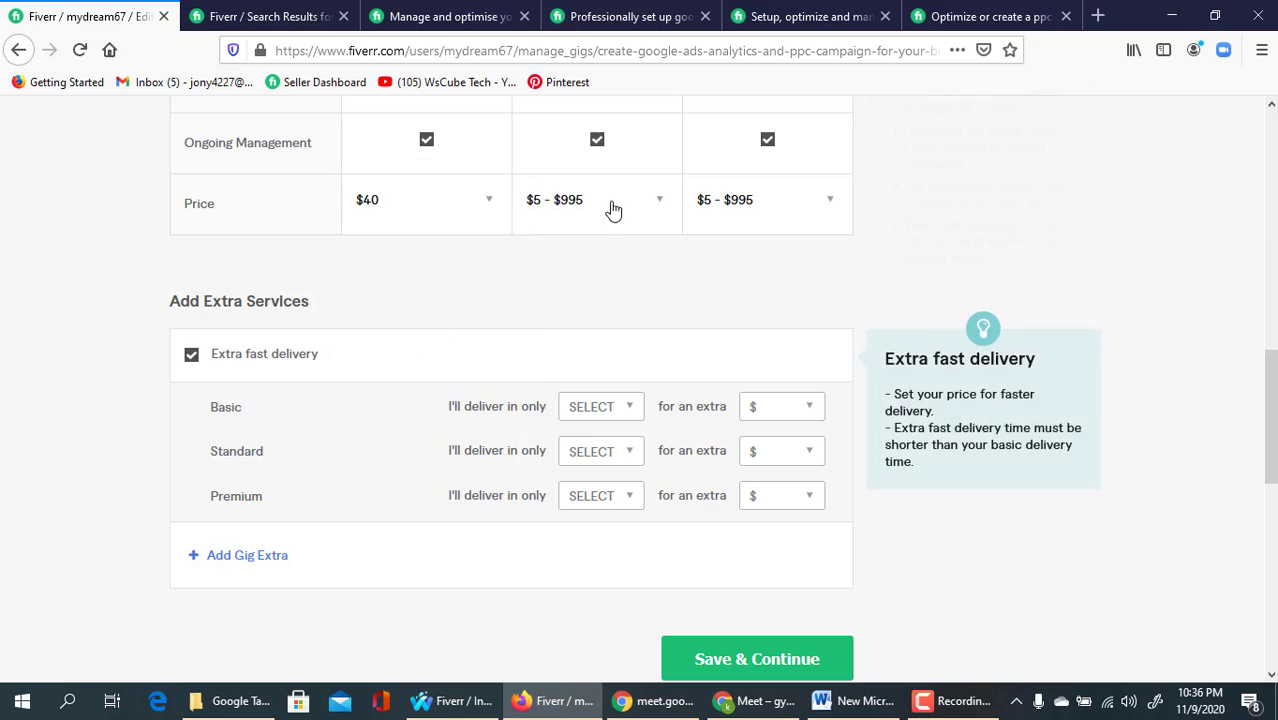
{"action": "left_click", "coordinate": [621, 203]}
{"action": "scroll", "coordinate": [562, 332], "scroll_direction": "down", "scroll_amount": 5}
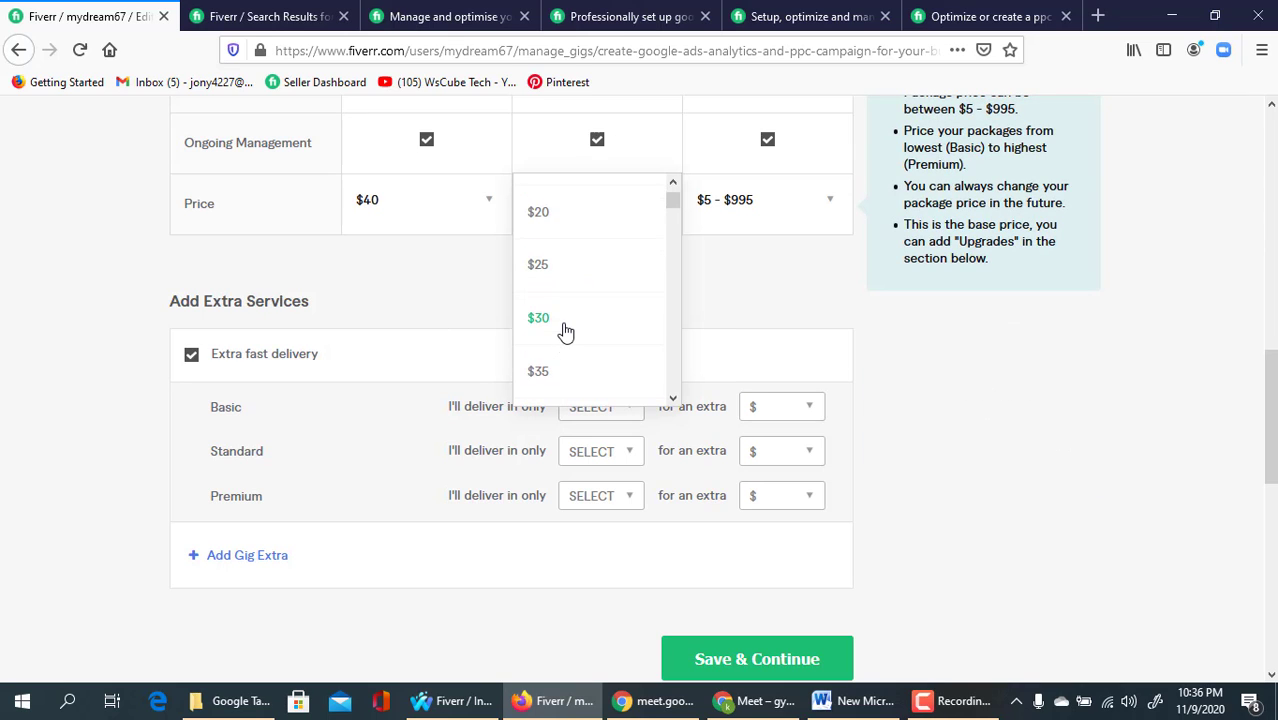
{"action": "scroll", "coordinate": [565, 346], "scroll_direction": "down", "scroll_amount": 3}
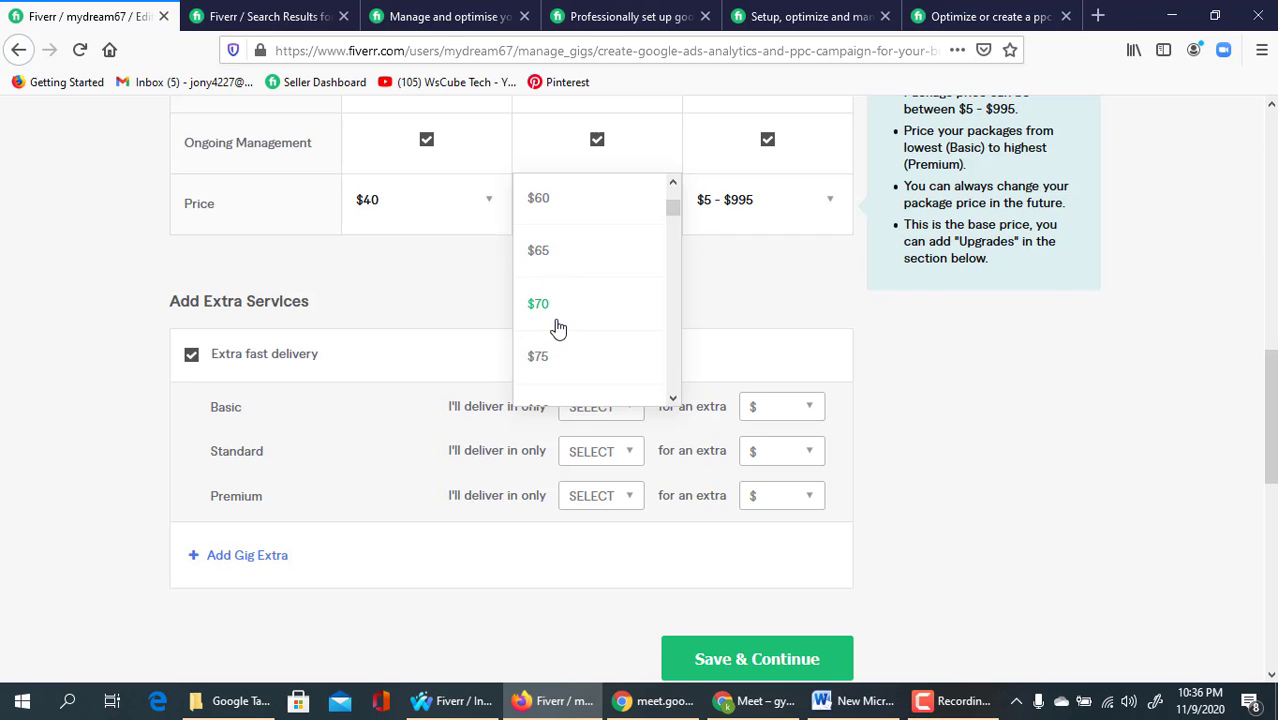
{"action": "left_click", "coordinate": [558, 328]}
- Price the Premium package at $180
{"action": "left_click", "coordinate": [760, 200]}
{"action": "scroll", "coordinate": [744, 322], "scroll_direction": "down", "scroll_amount": 6}
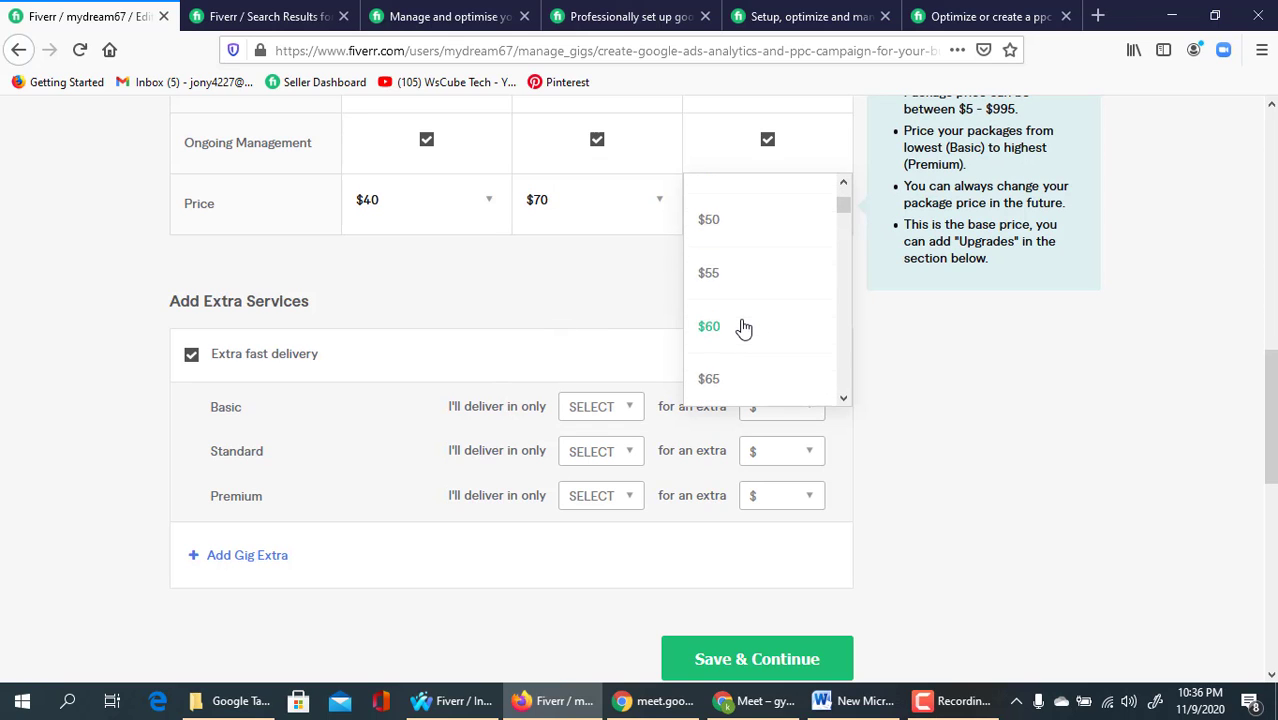
{"action": "scroll", "coordinate": [744, 330], "scroll_direction": "down", "scroll_amount": 15}
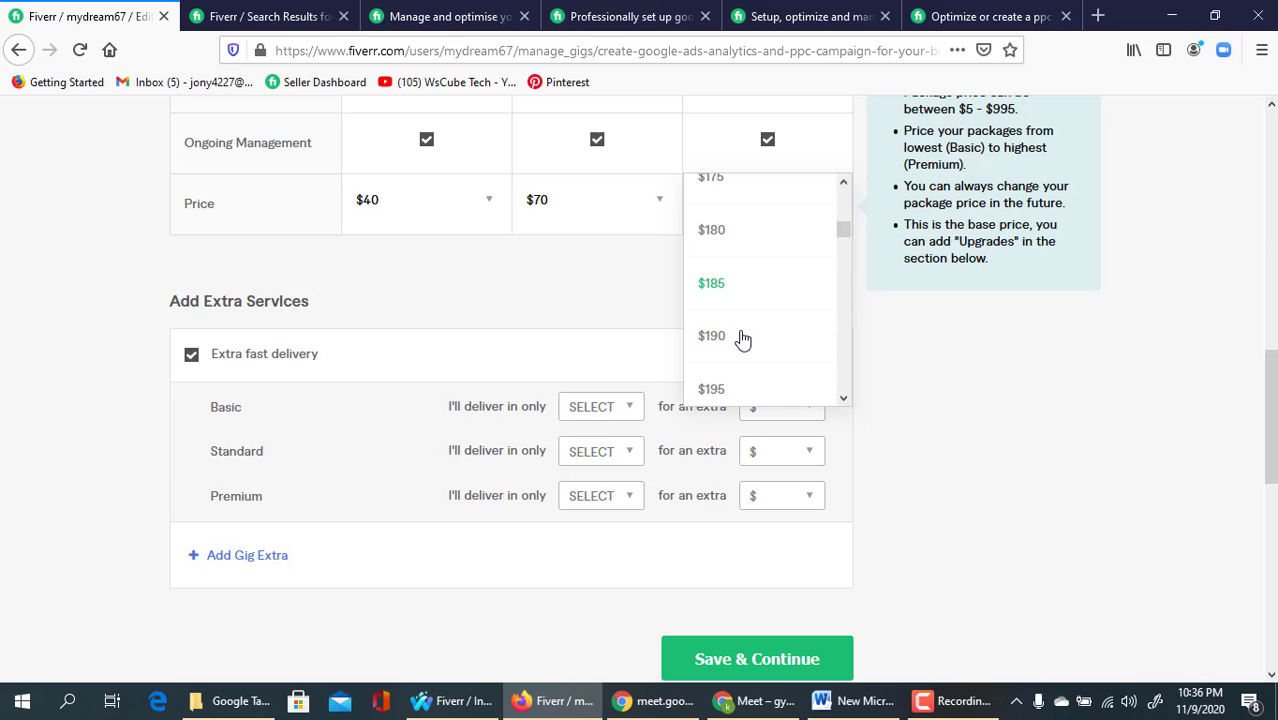
{"action": "left_click", "coordinate": [733, 238]}
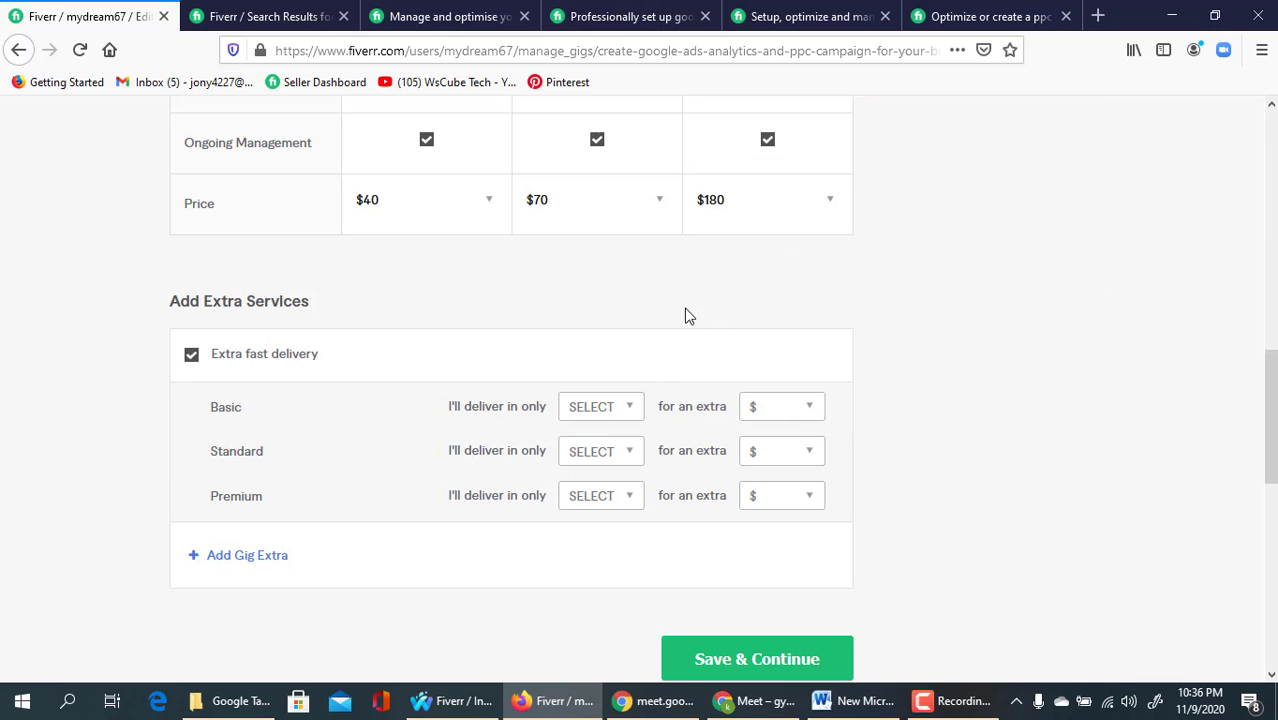
- Offer extra fast delivery for the Basic package in 1 day for an extra $25
{"action": "scroll", "coordinate": [428, 428], "scroll_direction": "down", "scroll_amount": 3}
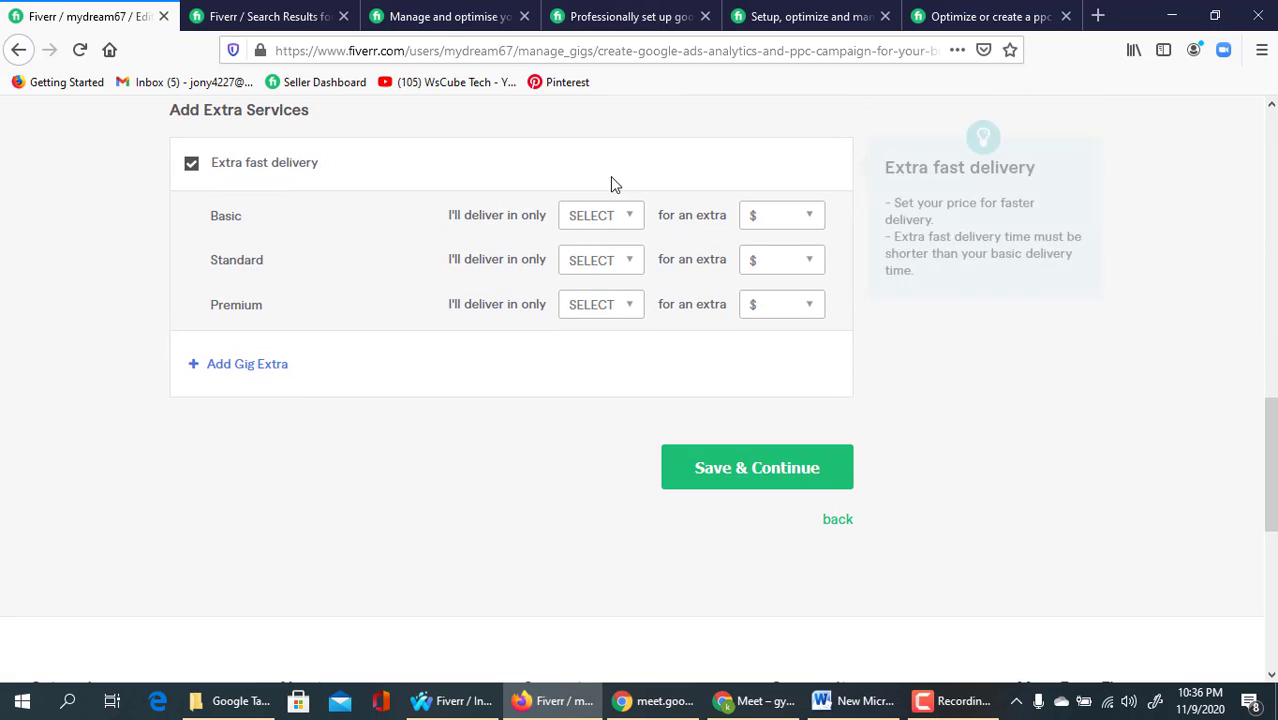
{"action": "left_click", "coordinate": [631, 224]}
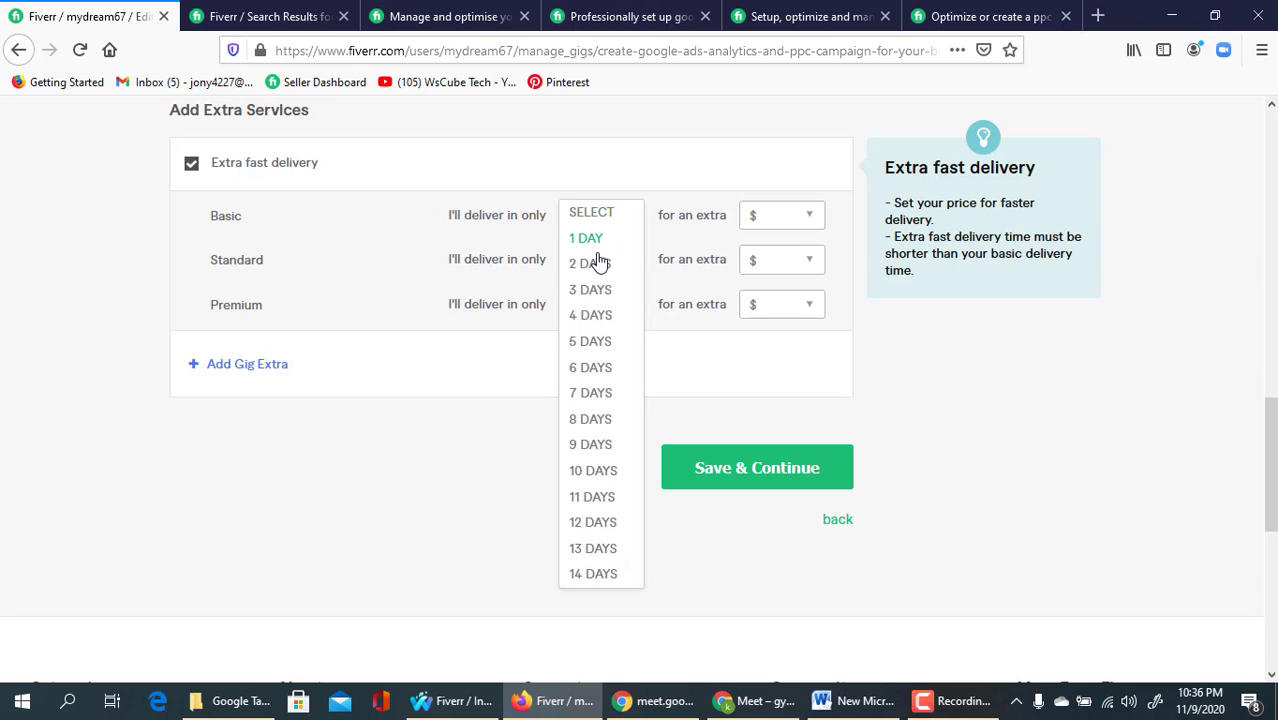
{"action": "left_click", "coordinate": [590, 240]}
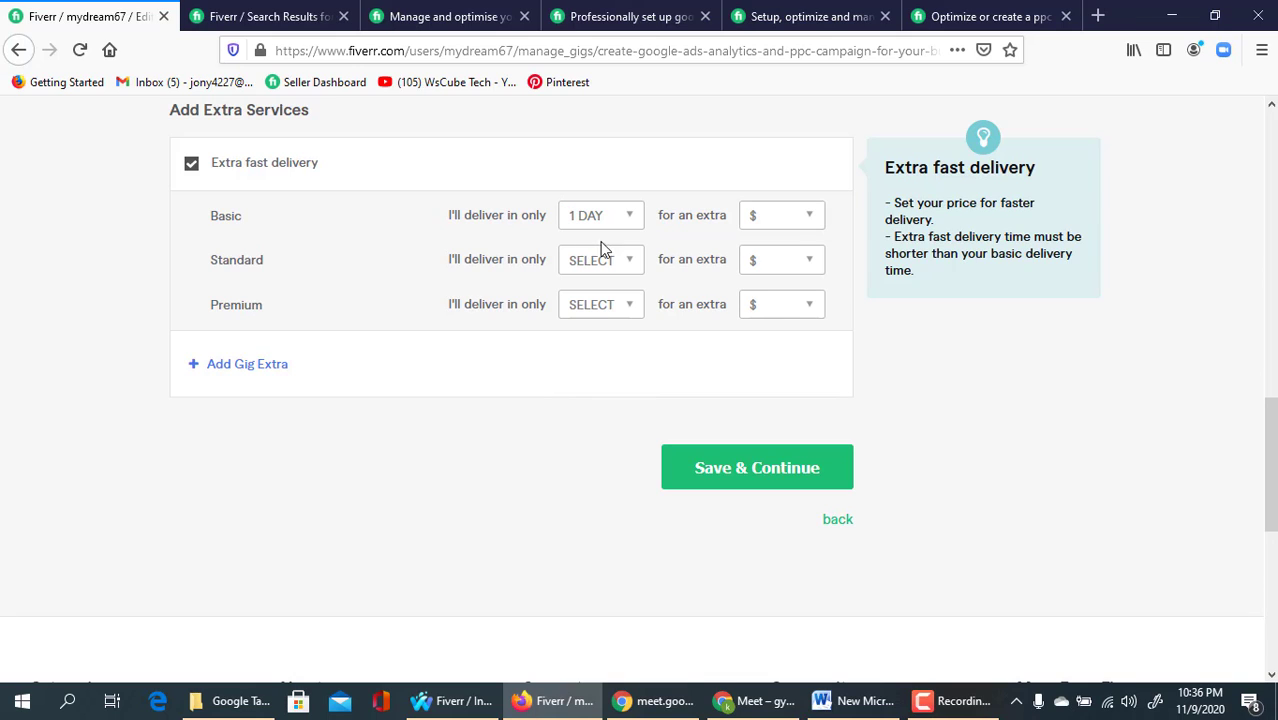
{"action": "left_click", "coordinate": [789, 226]}
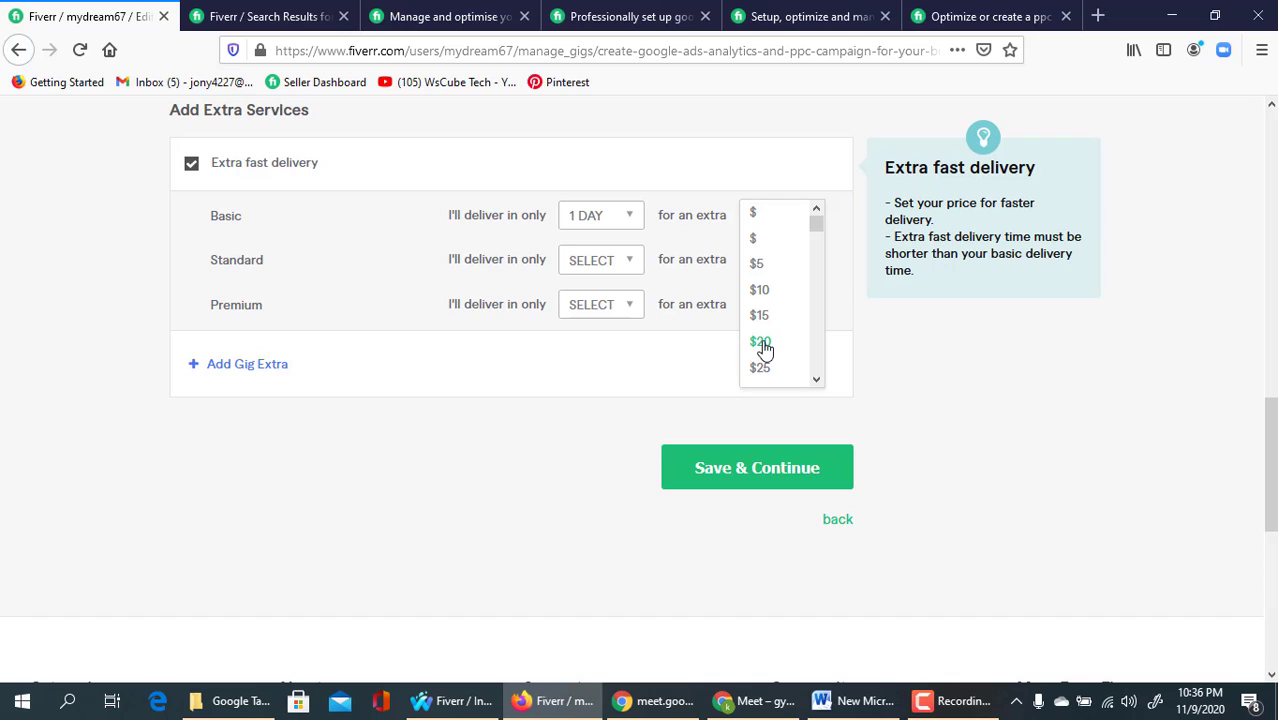
{"action": "left_click", "coordinate": [762, 367]}
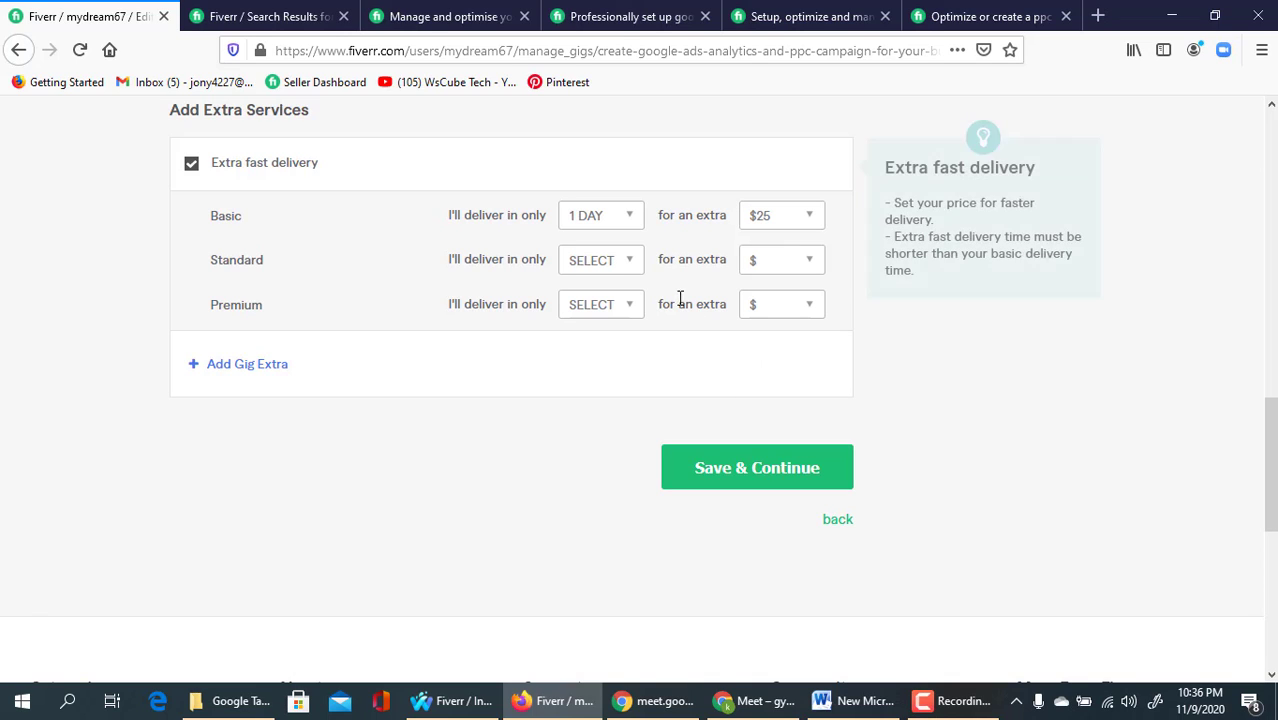
- Offer extra fast delivery for the Standard package in 3 days for an extra $30
{"action": "left_click", "coordinate": [624, 270]}
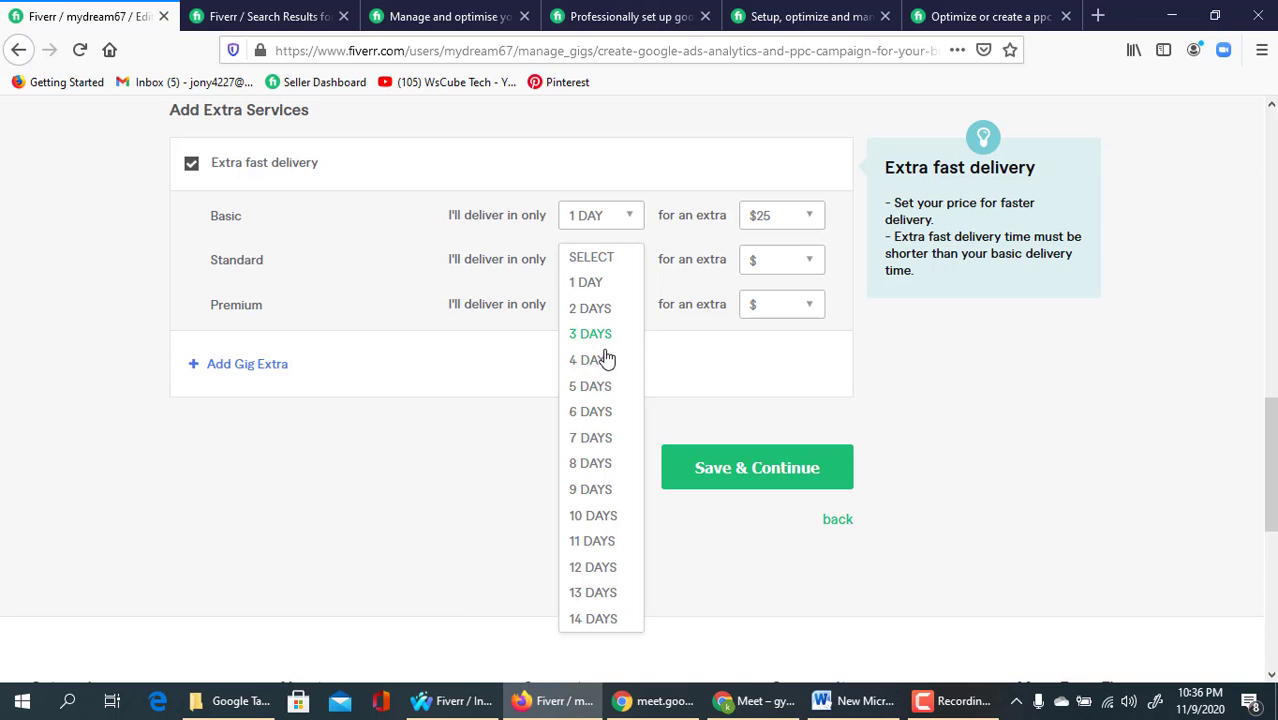
{"action": "left_click", "coordinate": [605, 386]}
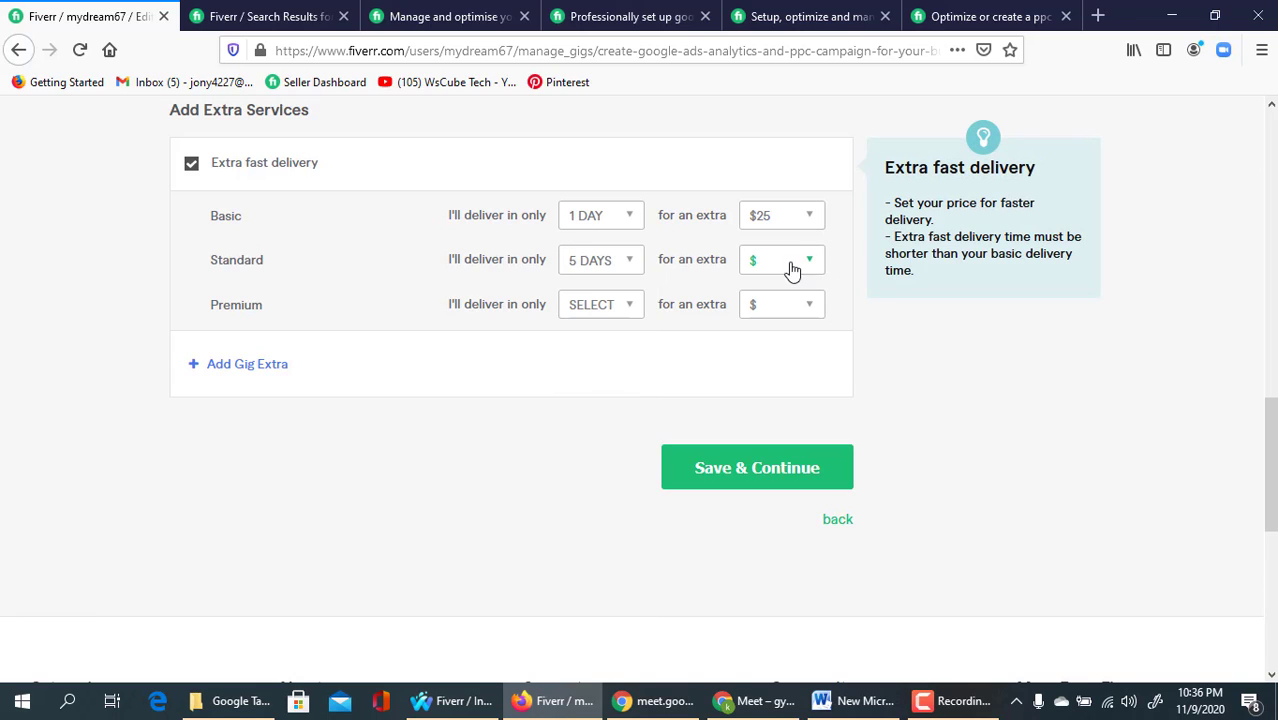
{"action": "left_click", "coordinate": [627, 270]}
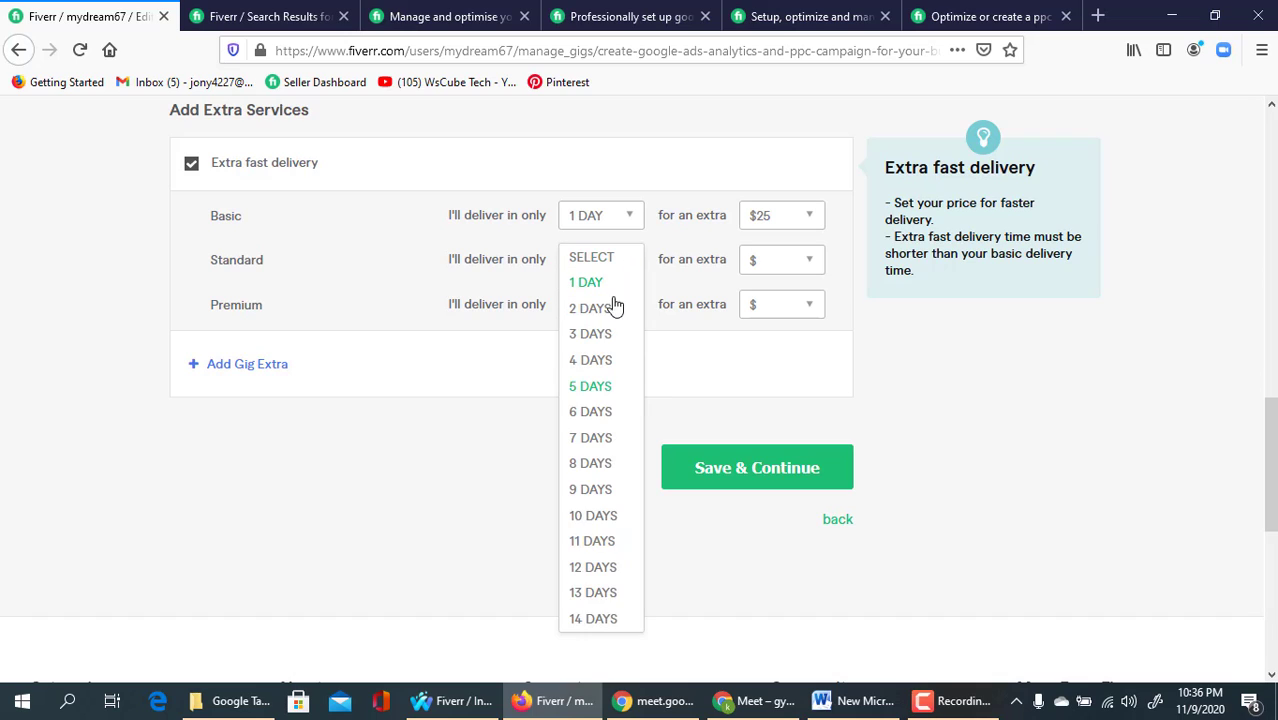
{"action": "left_click", "coordinate": [608, 338]}
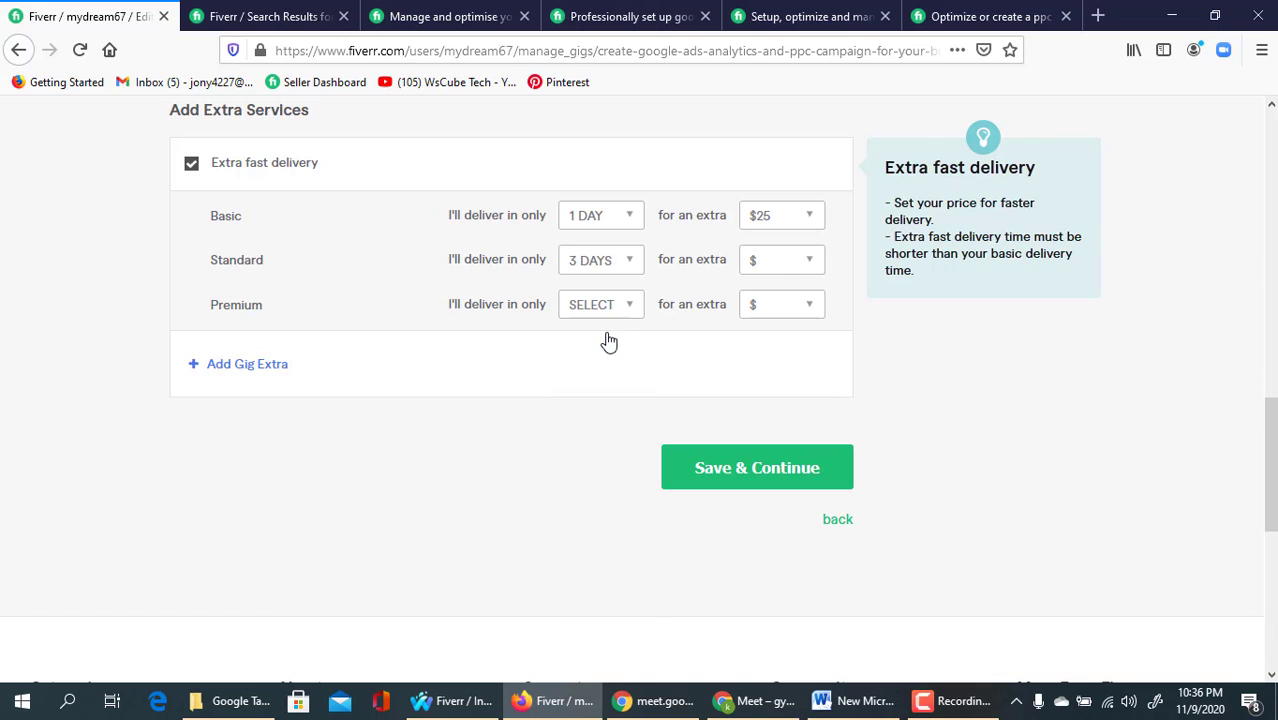
{"action": "left_click", "coordinate": [763, 266]}
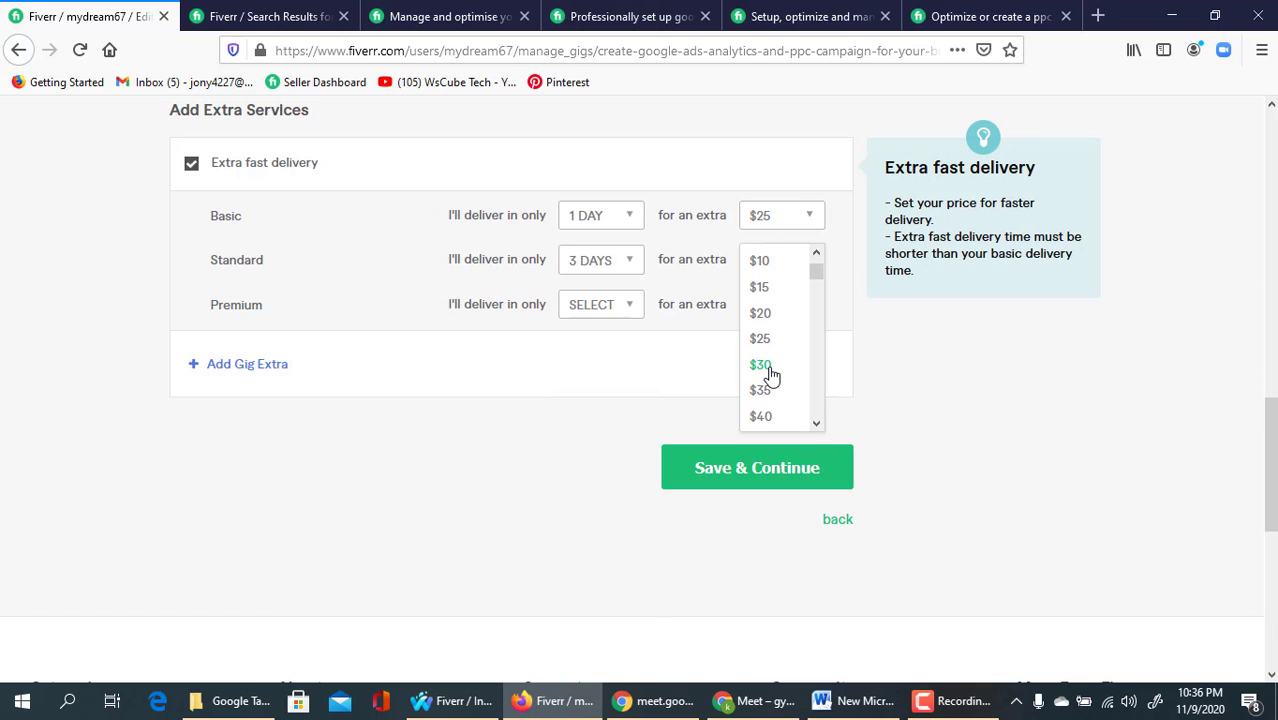
{"action": "left_click", "coordinate": [764, 370]}
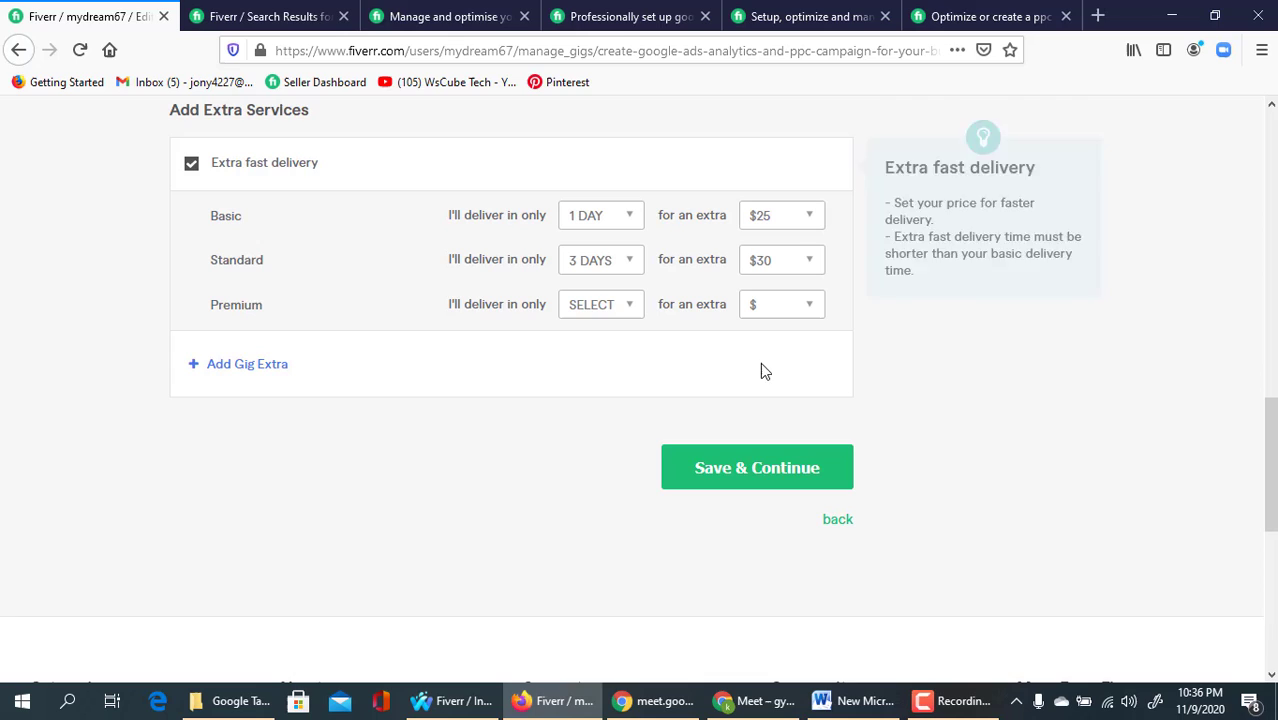
- Offer extra fast delivery for the Premium package in 10 days for an extra $50, and save the pricing to continue
{"action": "left_click", "coordinate": [620, 305]}
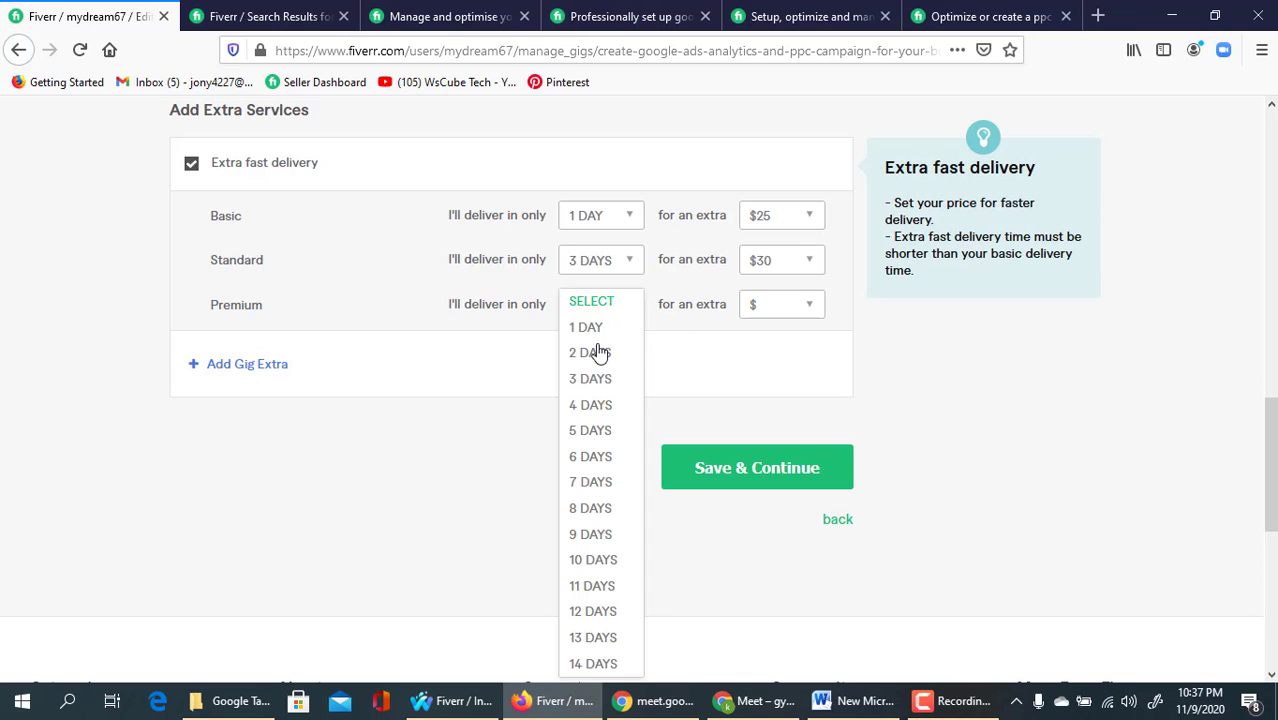
{"action": "left_click", "coordinate": [591, 559]}
{"action": "left_click", "coordinate": [763, 320]}
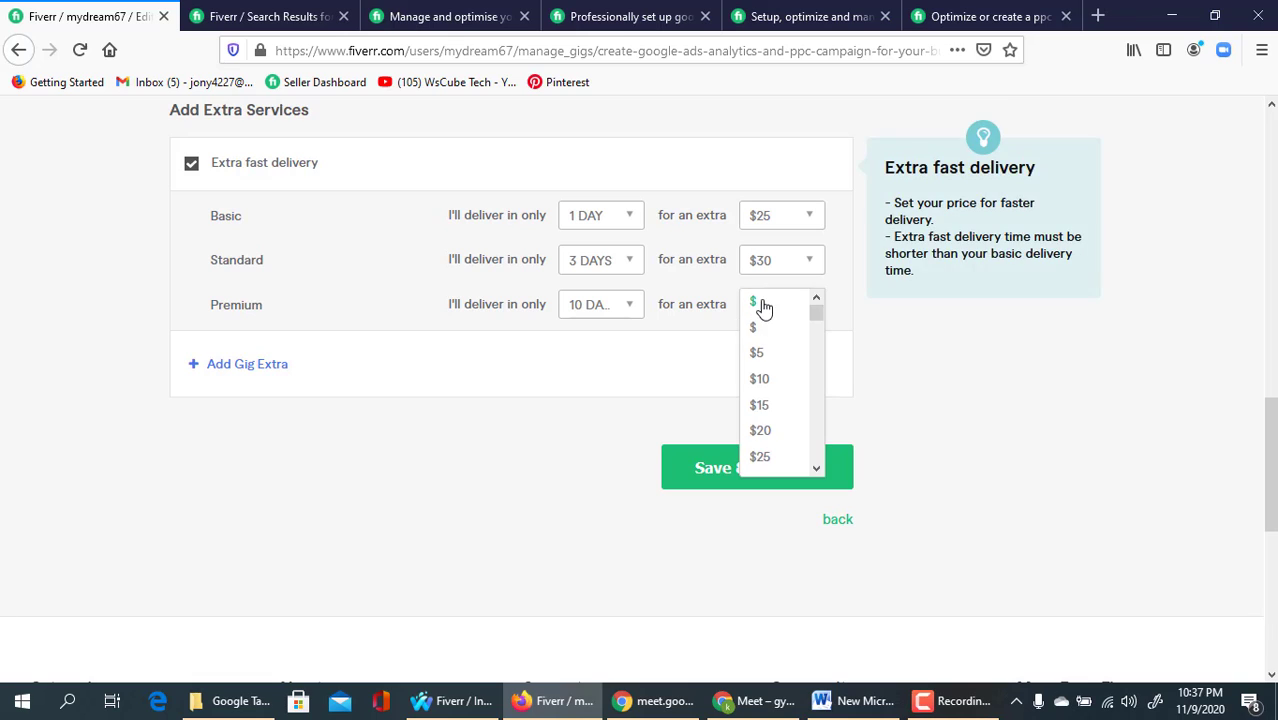
{"action": "scroll", "coordinate": [765, 437], "scroll_direction": "down", "scroll_amount": 1}
{"action": "scroll", "coordinate": [785, 438], "scroll_direction": "down", "scroll_amount": 3}
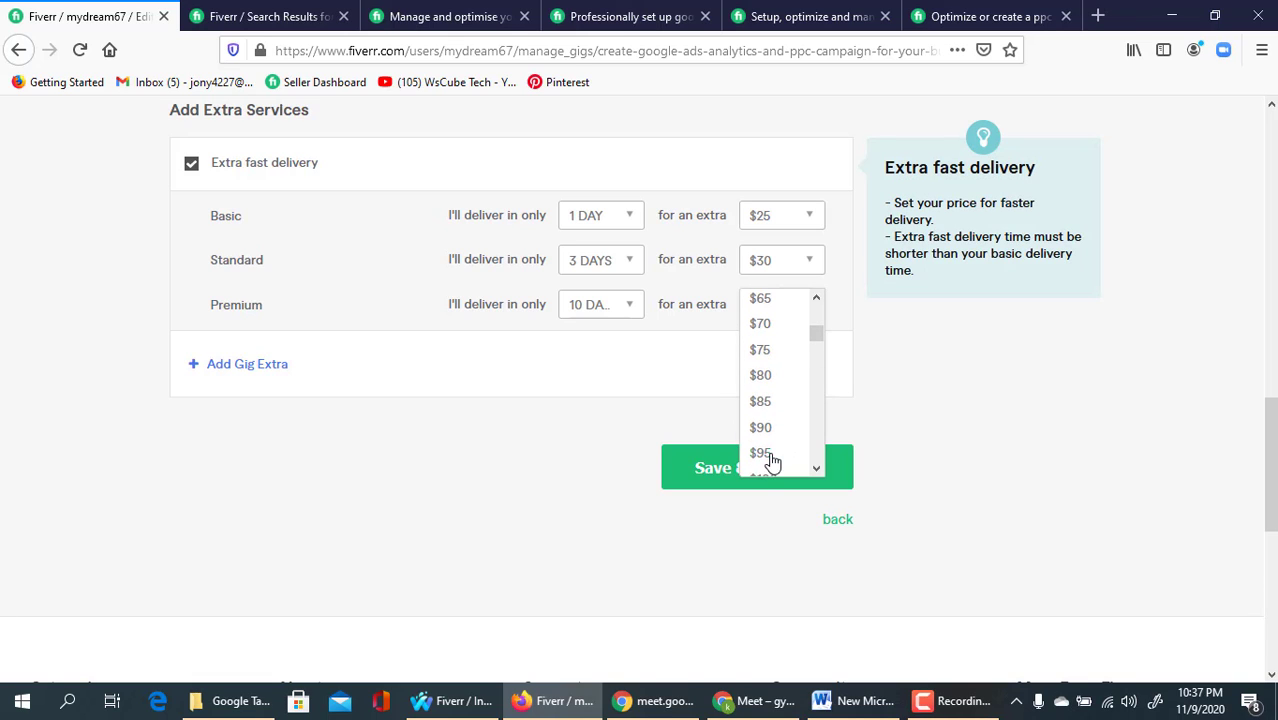
{"action": "scroll", "coordinate": [770, 422], "scroll_direction": "up", "scroll_amount": 2}
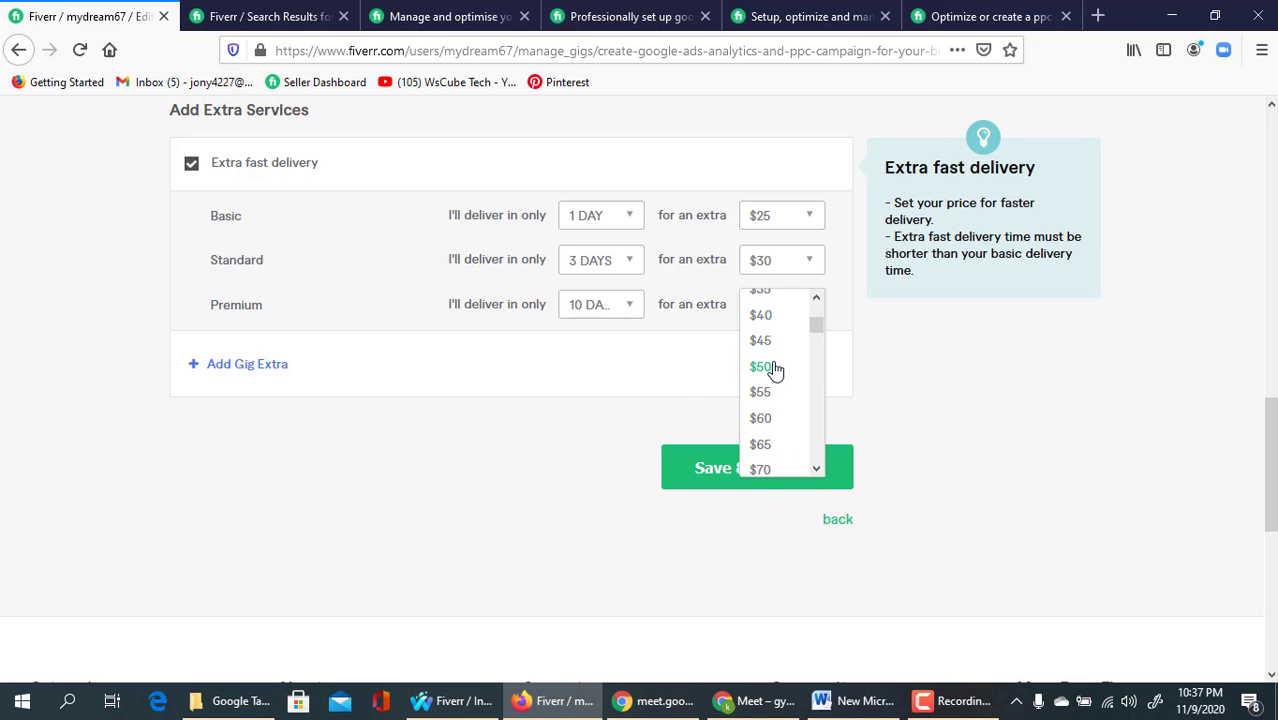
{"action": "left_click", "coordinate": [770, 367]}
{"action": "left_click", "coordinate": [764, 480]}
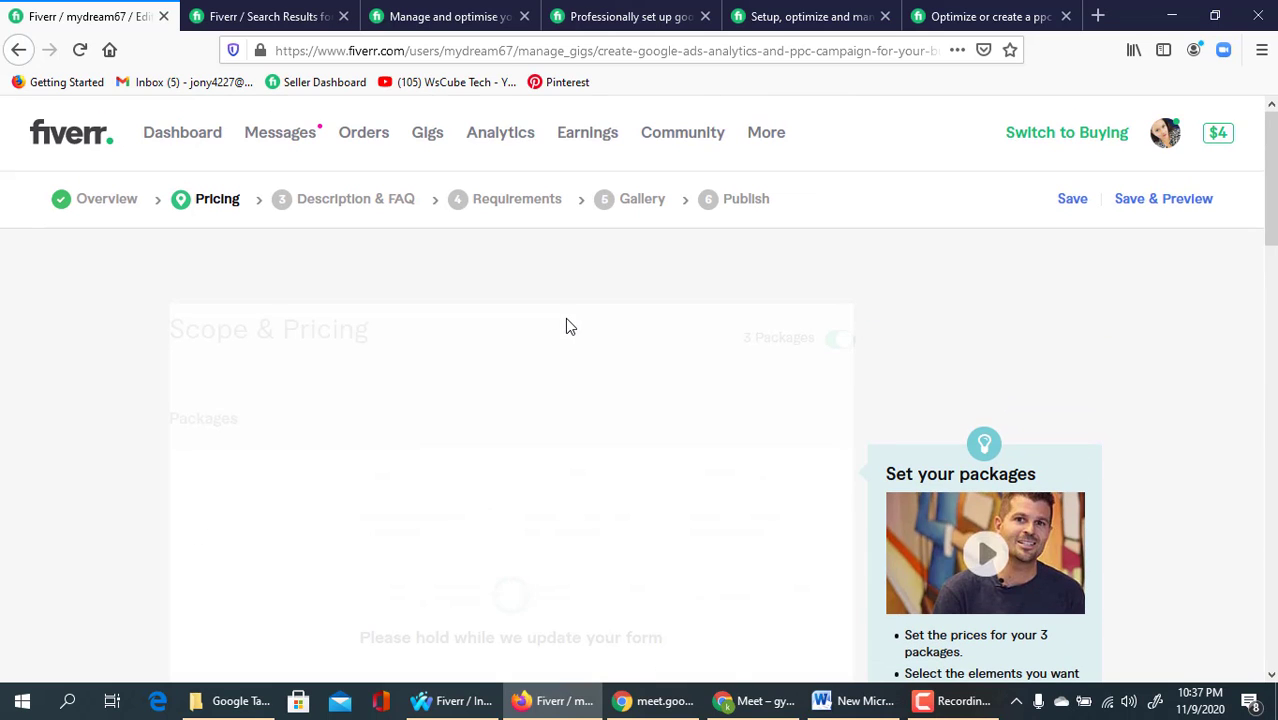
{"action": "left_click", "coordinate": [955, 701]}
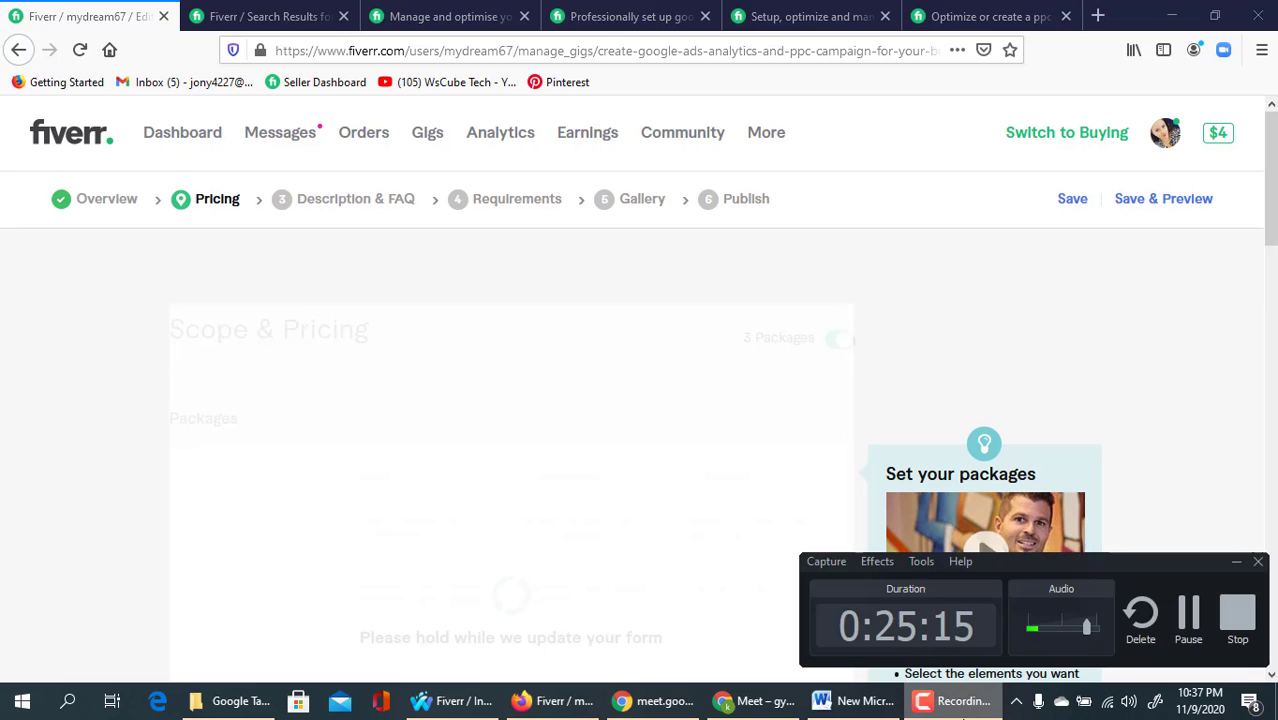
{"action": "left_click", "coordinate": [955, 701]}
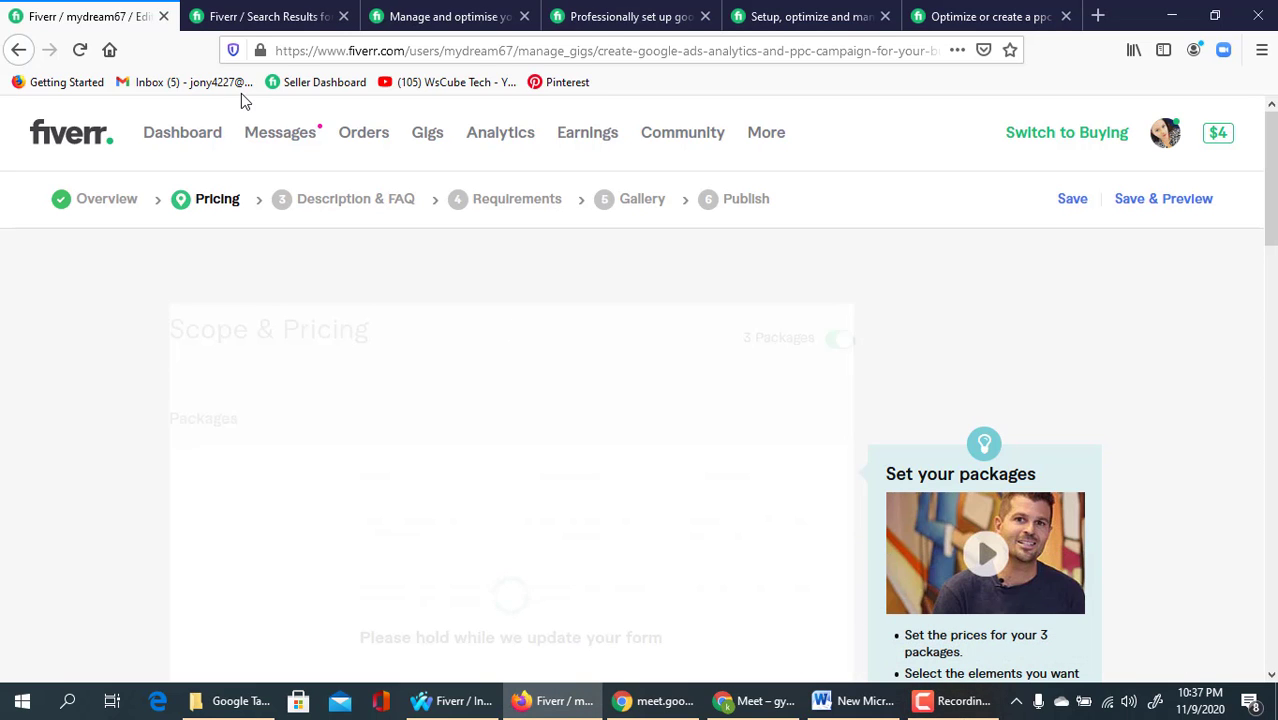
- Examine how the competing "Manage and optimise" gig words its introduction, scope of work and deliverables as a model for the empty description
{"action": "scroll", "coordinate": [589, 336], "scroll_direction": "down", "scroll_amount": 3}
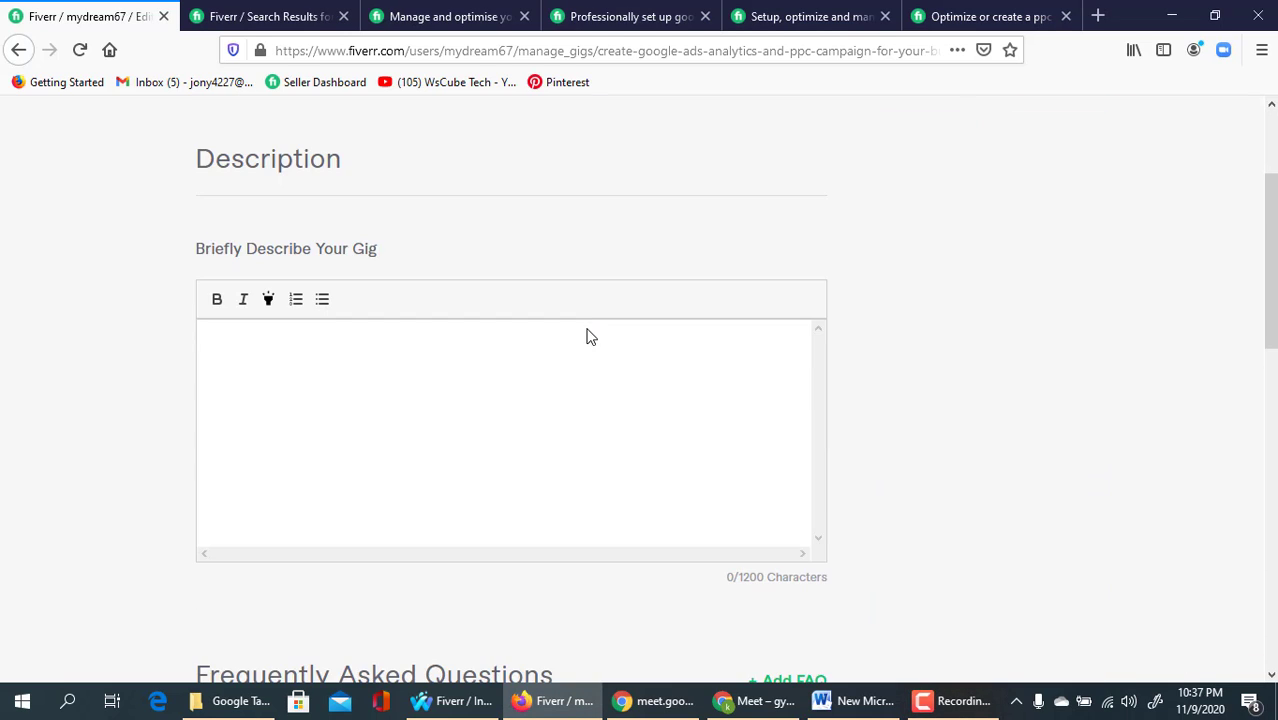
{"action": "left_click", "coordinate": [376, 387]}
{"action": "scroll", "coordinate": [377, 386], "scroll_direction": "down", "scroll_amount": 3}
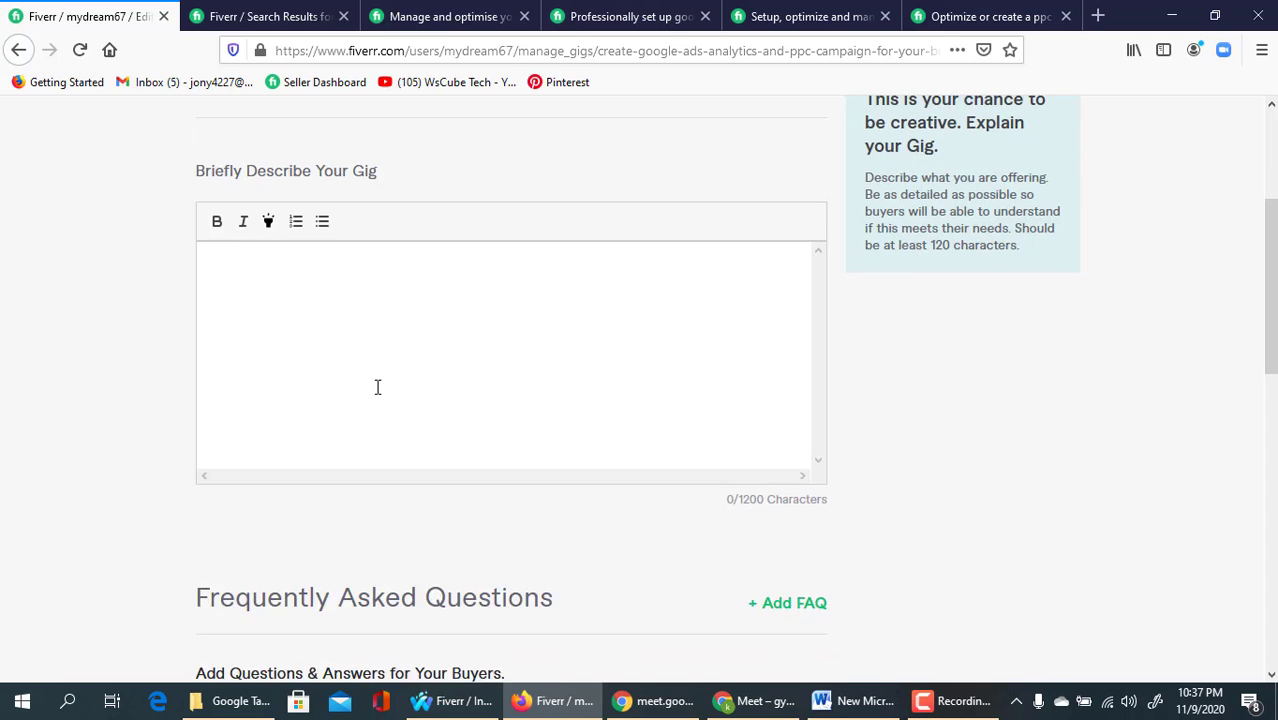
{"action": "scroll", "coordinate": [389, 371], "scroll_direction": "up", "scroll_amount": 1}
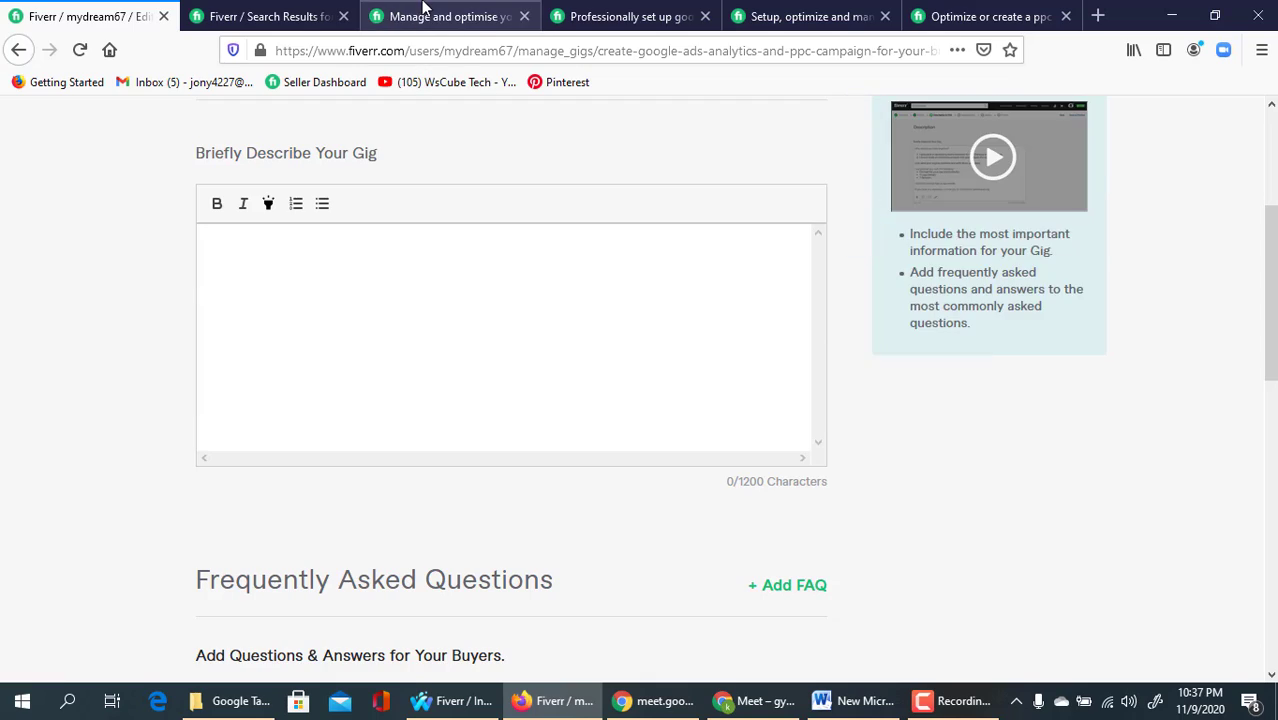
{"action": "left_click", "coordinate": [420, 15]}
{"action": "scroll", "coordinate": [452, 405], "scroll_direction": "up", "scroll_amount": 5}
{"action": "scroll", "coordinate": [455, 405], "scroll_direction": "up", "scroll_amount": 15}
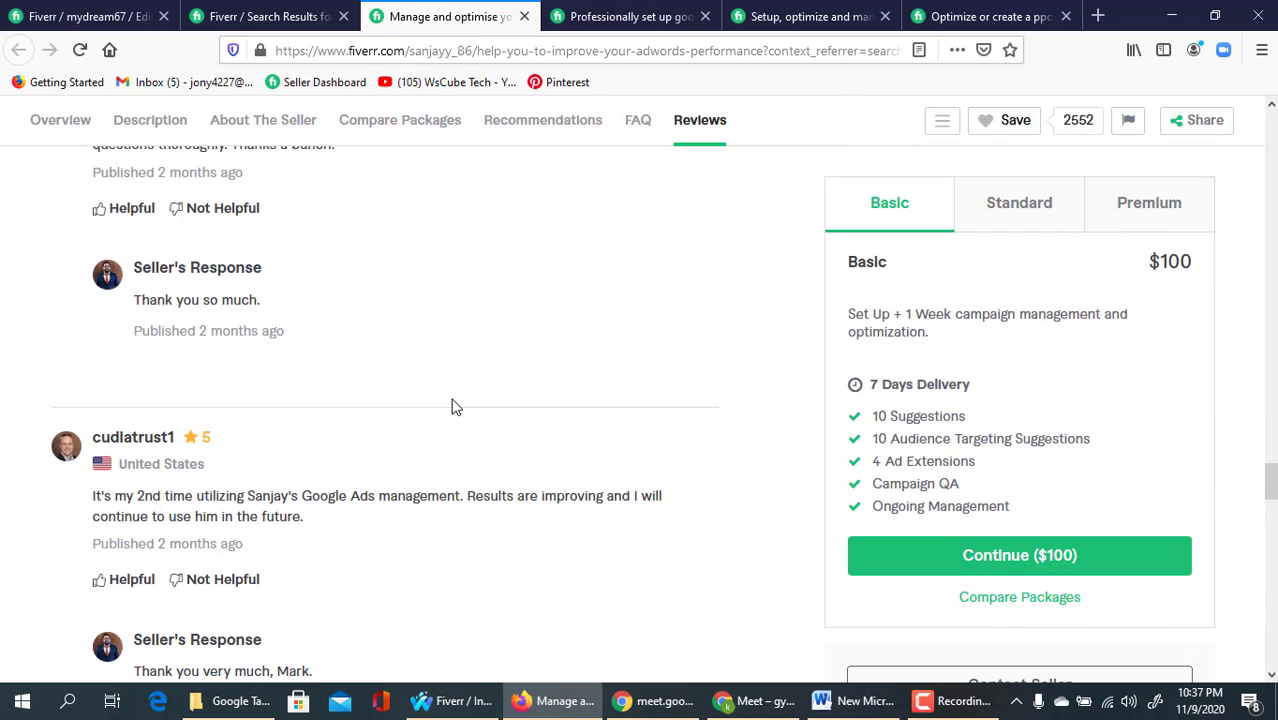
{"action": "scroll", "coordinate": [455, 405], "scroll_direction": "up", "scroll_amount": 15}
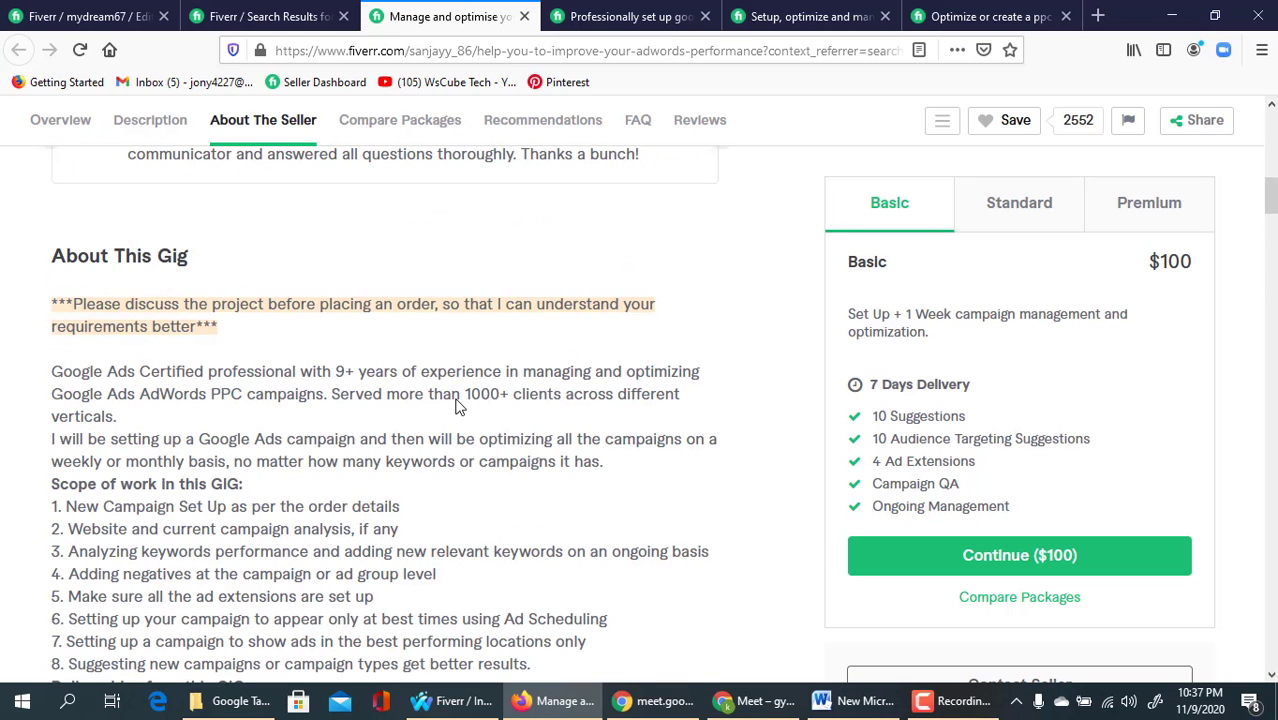
{"action": "scroll", "coordinate": [376, 400], "scroll_direction": "down", "scroll_amount": 2}
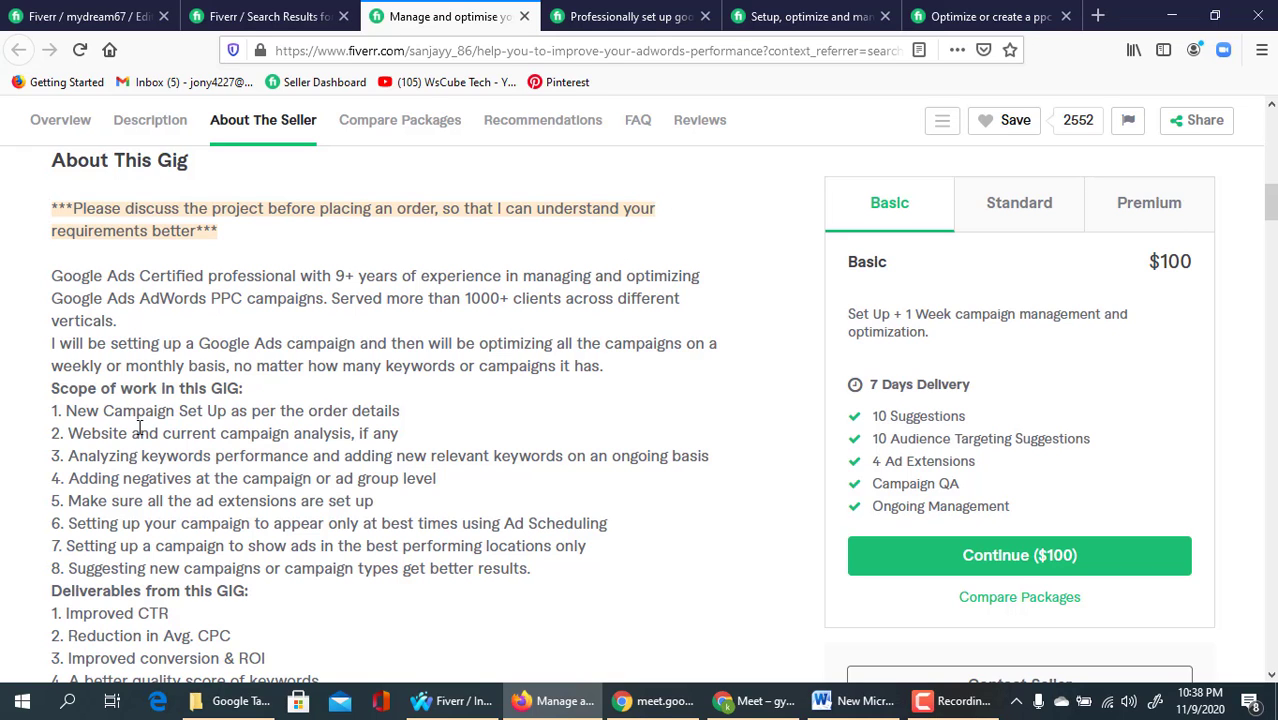
{"action": "scroll", "coordinate": [140, 428], "scroll_direction": "down", "scroll_amount": 4}
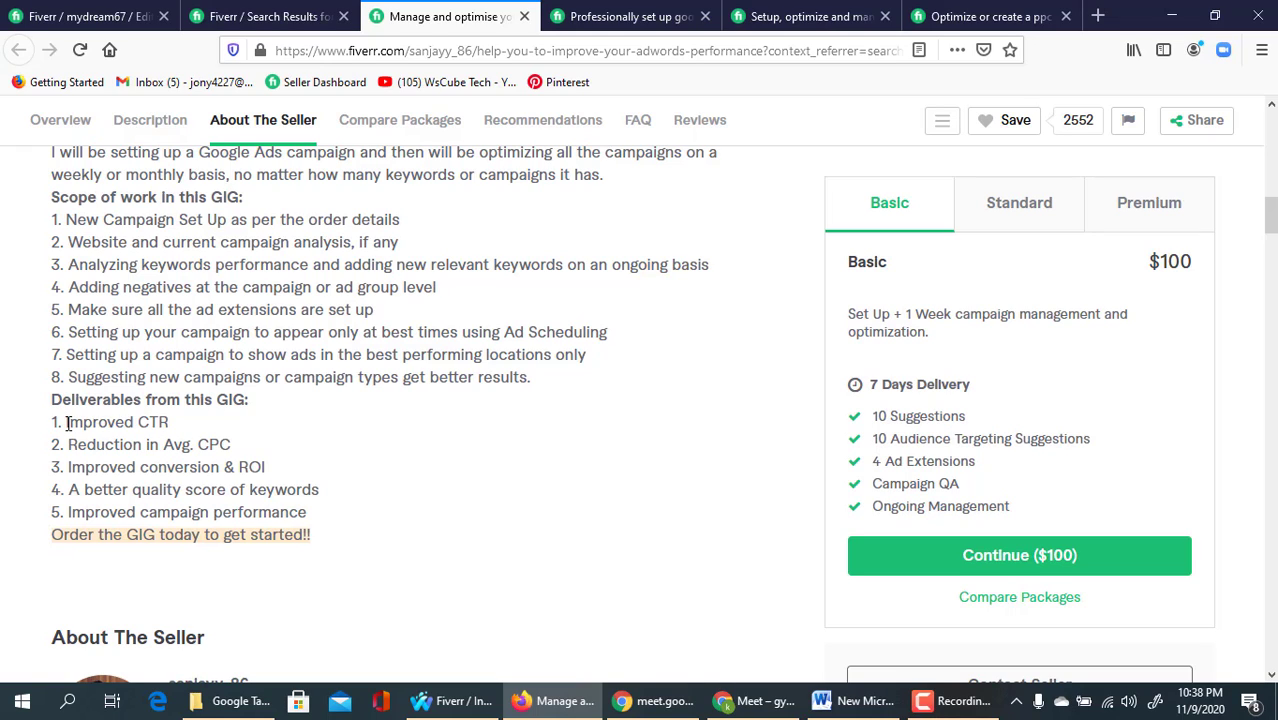
{"action": "left_click_drag", "start_coordinate": [66, 422], "coordinate": [185, 455]}
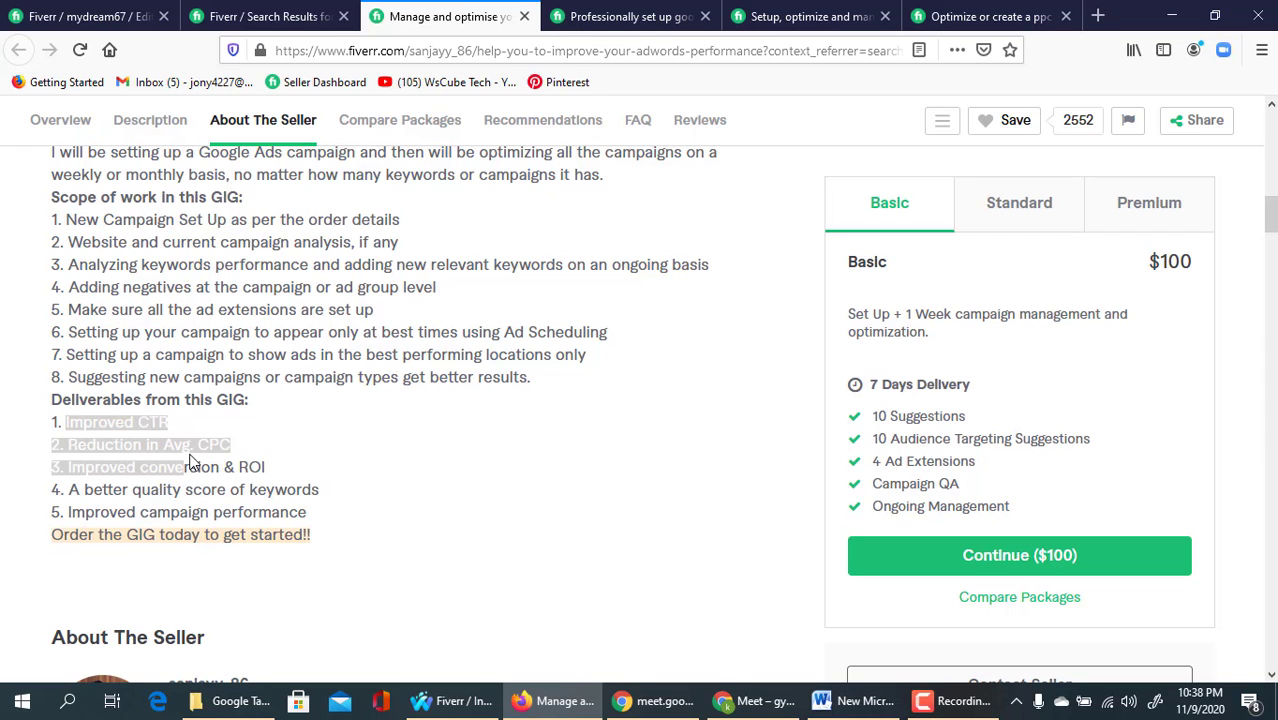
{"action": "scroll", "coordinate": [192, 462], "scroll_direction": "up", "scroll_amount": 3}
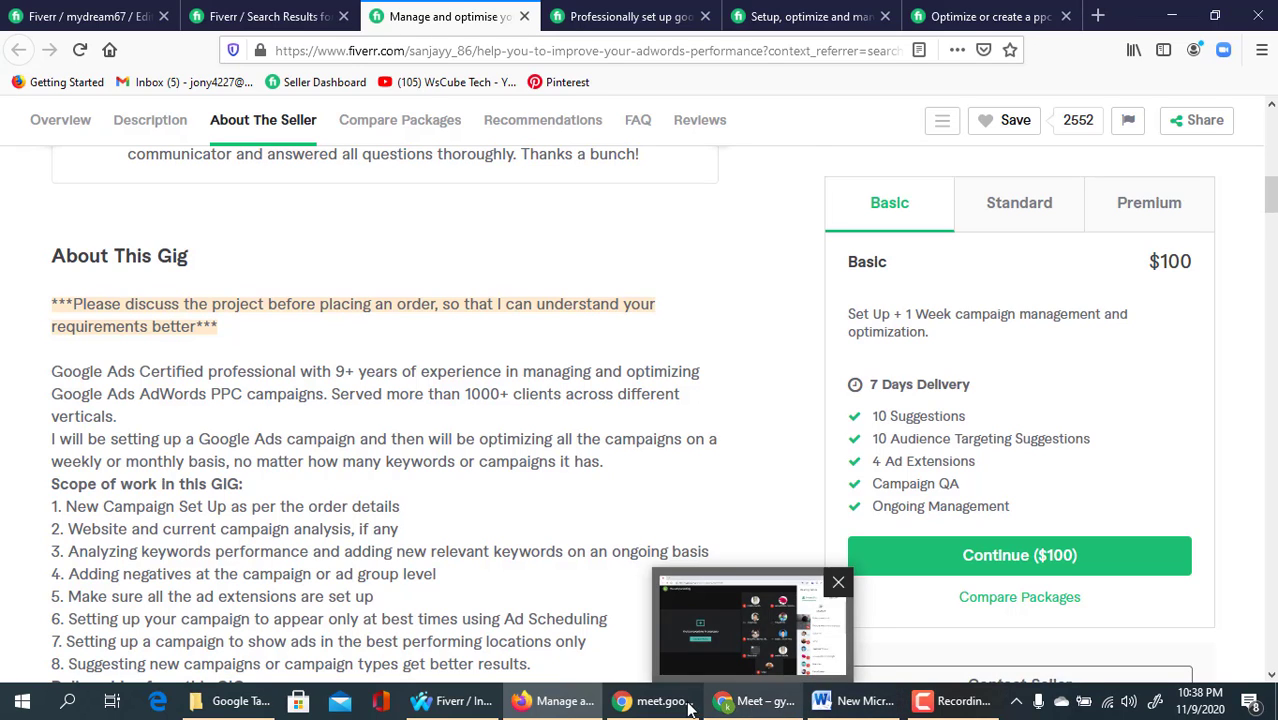
- Return to the gig being created and start editing its description
{"action": "left_click", "coordinate": [65, 8]}
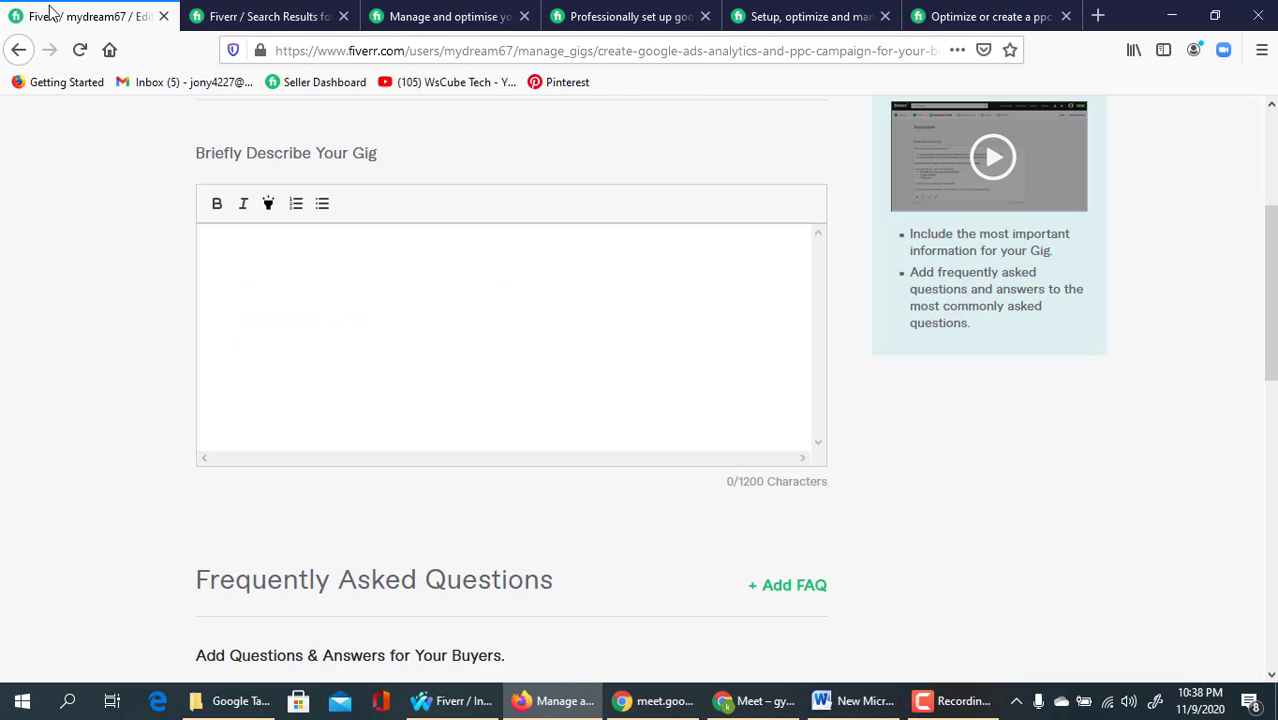
{"action": "left_click", "coordinate": [260, 271]}
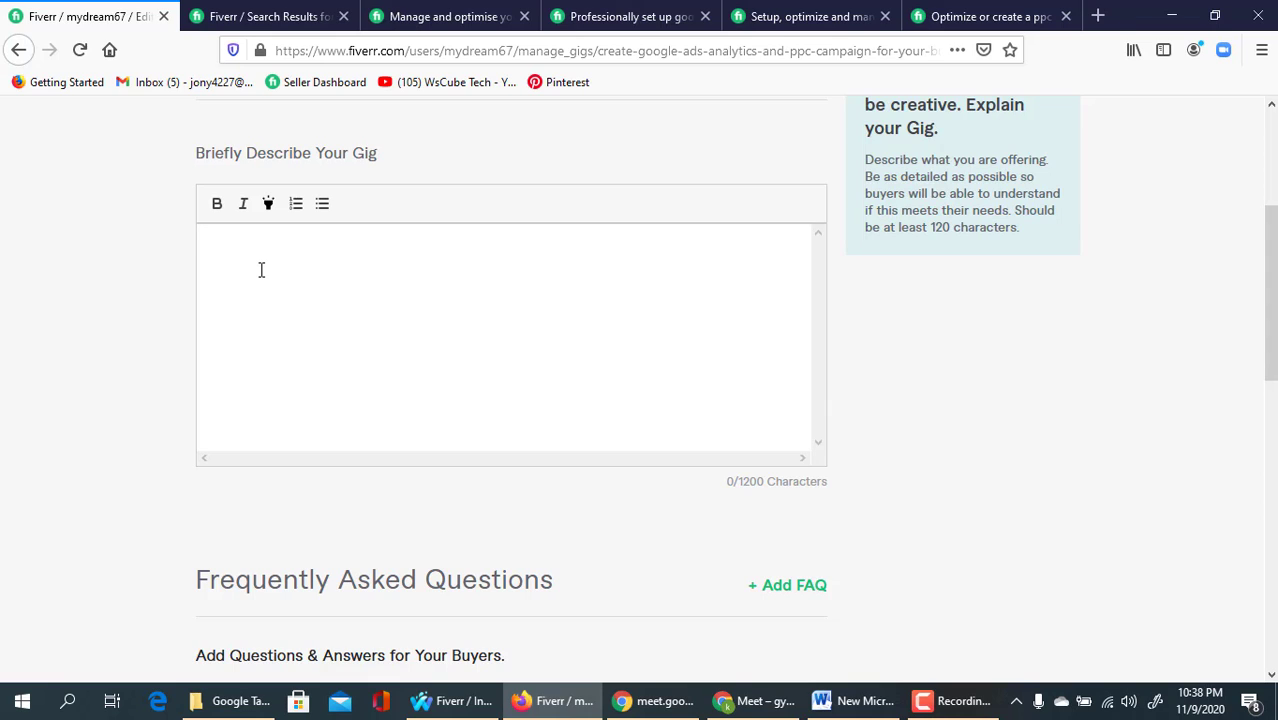
{"action": "type", "text": "Here is"}
{"action": "key", "text": "BackSpace"}
{"action": "key", "text": "BackSpace"}
{"action": "key", "text": "BackSpace"}
{"action": "key", "text": "BackSpace"}
{"action": "key", "text": "BackSpace"}
{"action": "key", "text": "BackSpace"}
{"action": "key", "text": "BackSpace"}
- Begin the gig description with the words "Before place an Order"
{"action": "type", "text": "Before "}
{"action": "type", "text": "player"}
{"action": "key", "text": "BackSpace"}
{"action": "key", "text": "BackSpace"}
{"action": "key", "text": "BackSpace"}
{"action": "type", "text": "v"}
{"action": "key", "text": "BackSpace"}
{"action": "type", "text": "ce and"}
{"action": "key", "text": "BackSpace"}
{"action": "key", "text": "BackSpace"}
{"action": "type", "text": "Order "}
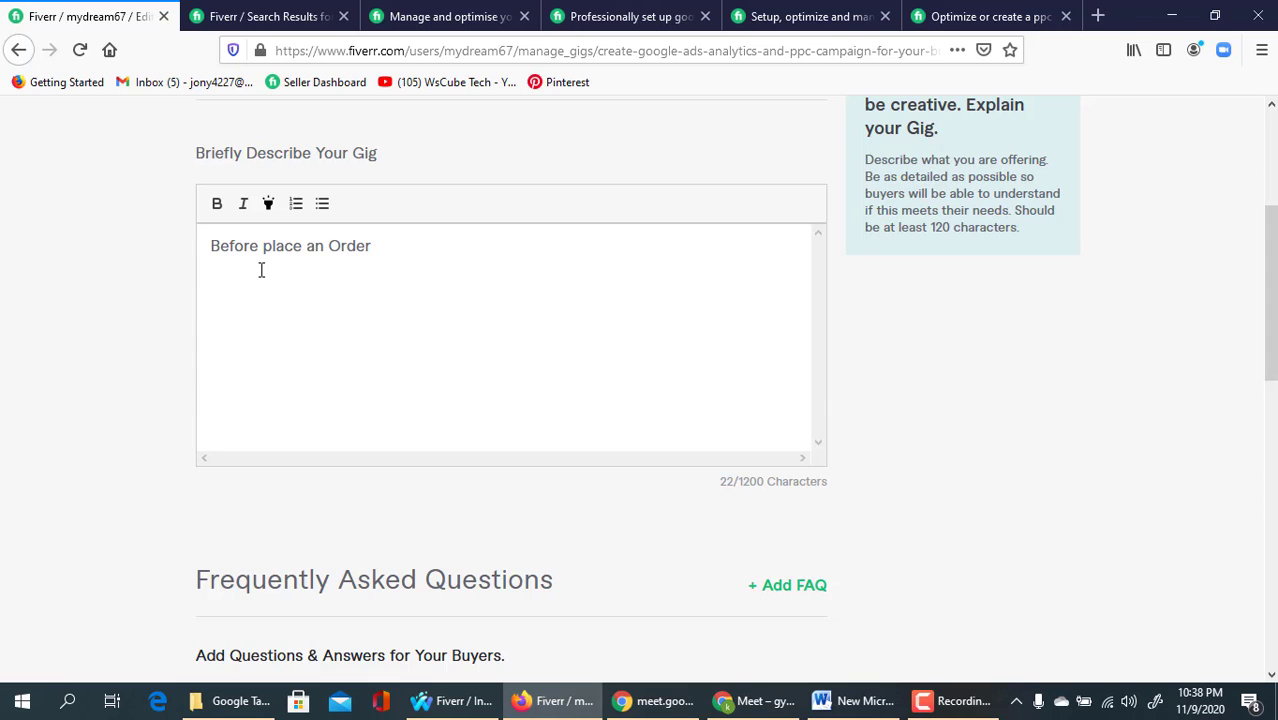
- Continue the description's opening line with "Knock me avoid Unnecessary Cancelation"
{"action": "type", "text": "Knock me avp"}
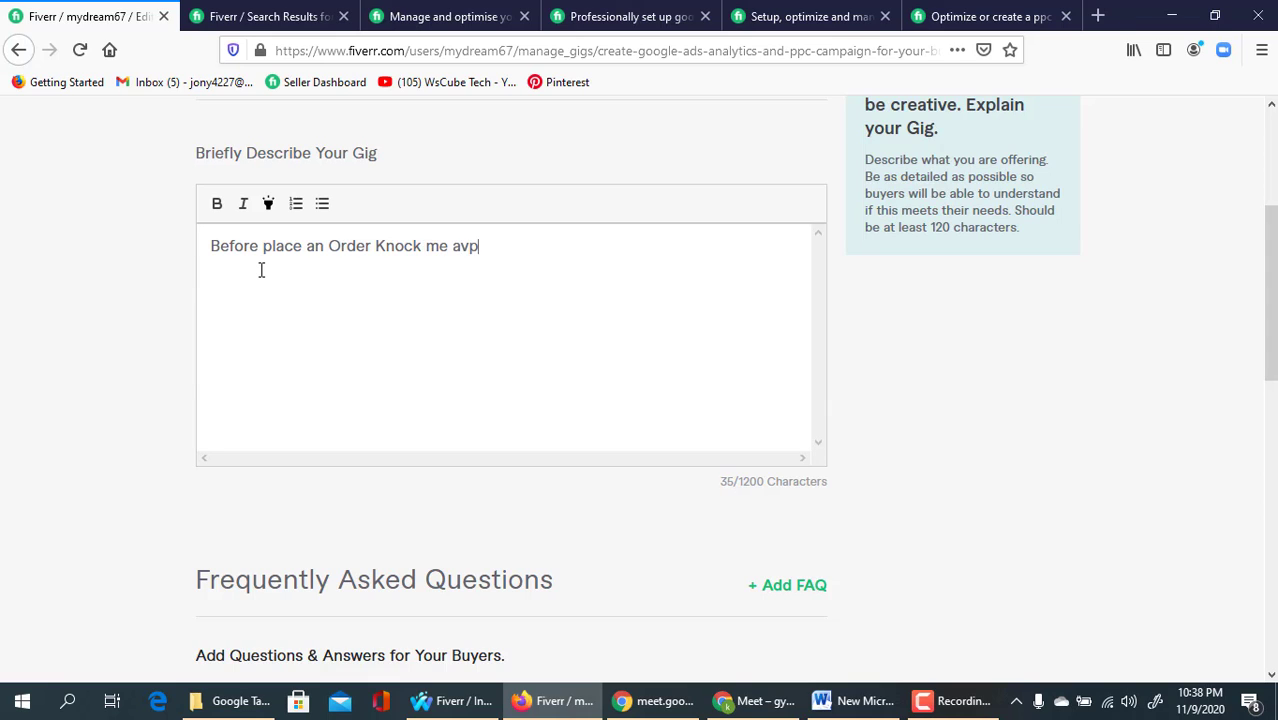
{"action": "type", "text": "o"}
{"action": "key", "text": "BackSpace"}
{"action": "key", "text": "BackSpace"}
{"action": "type", "text": "oid Unneces"}
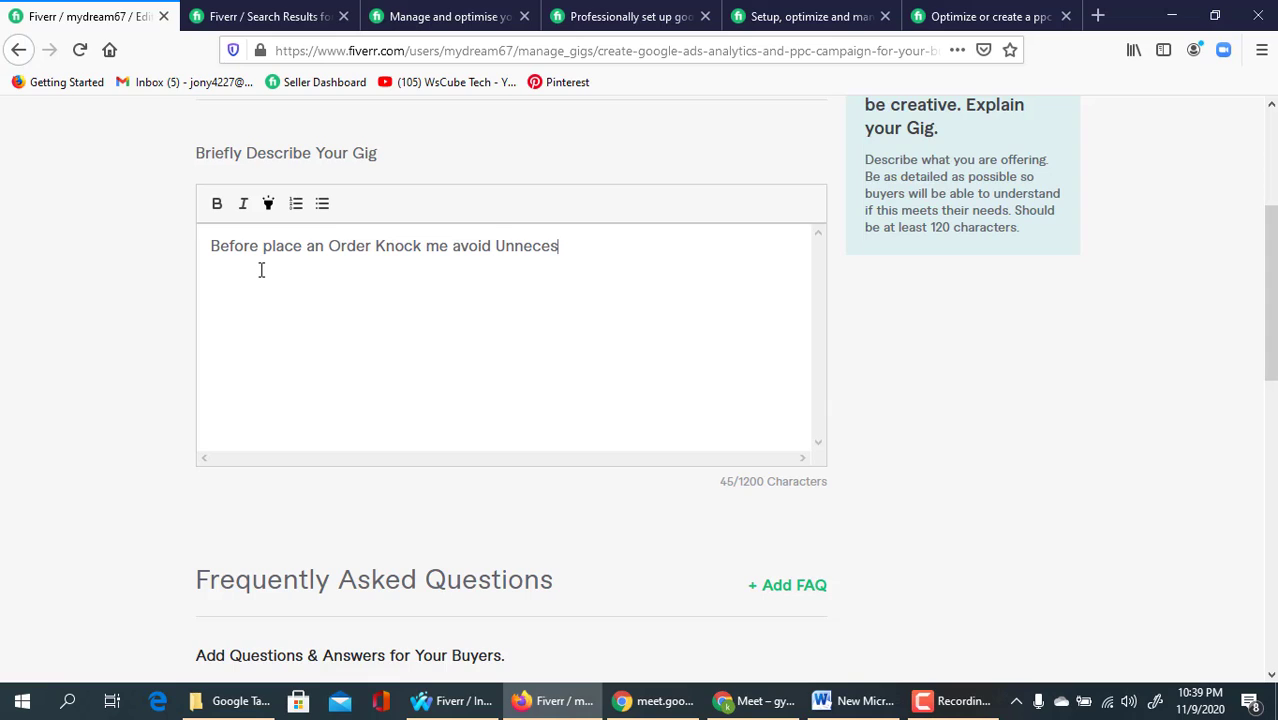
{"action": "type", "text": "sa"}
{"action": "type", "text": "ry Cancelation"}
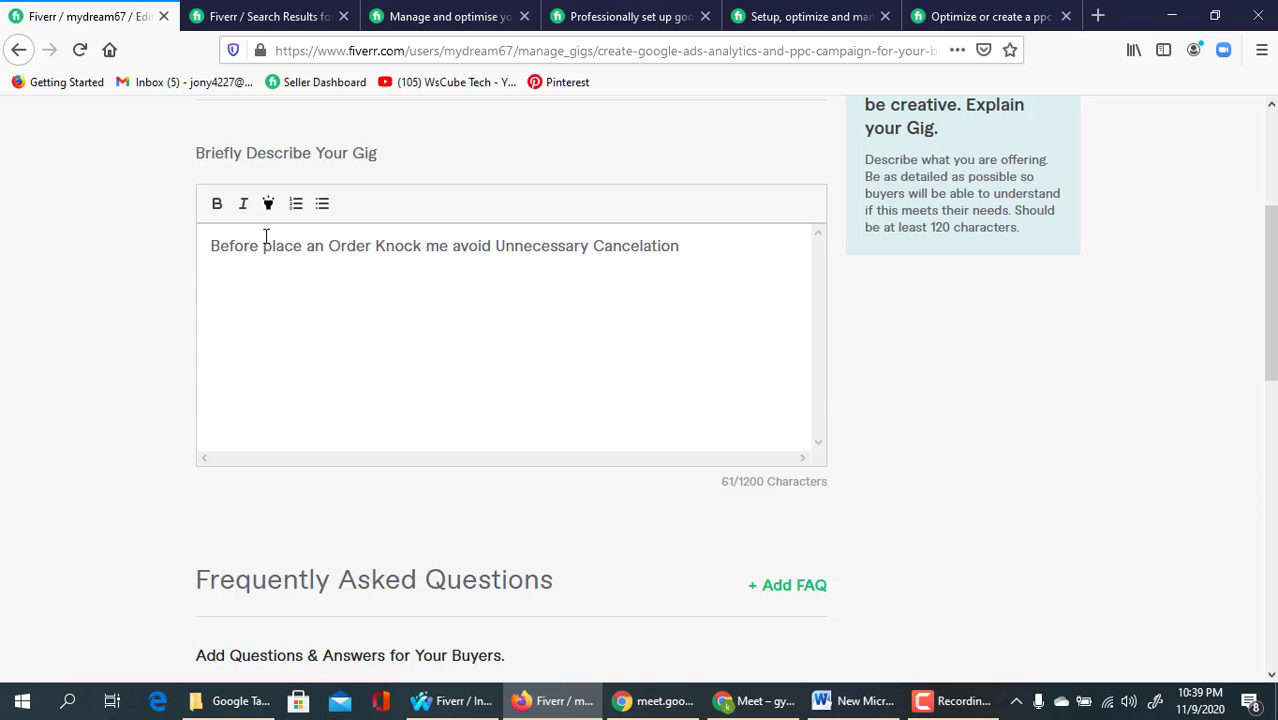
- Make the whole opening line bold and correct the spelling of its last word to "Cancellation"
{"action": "triple_click", "coordinate": [266, 240]}
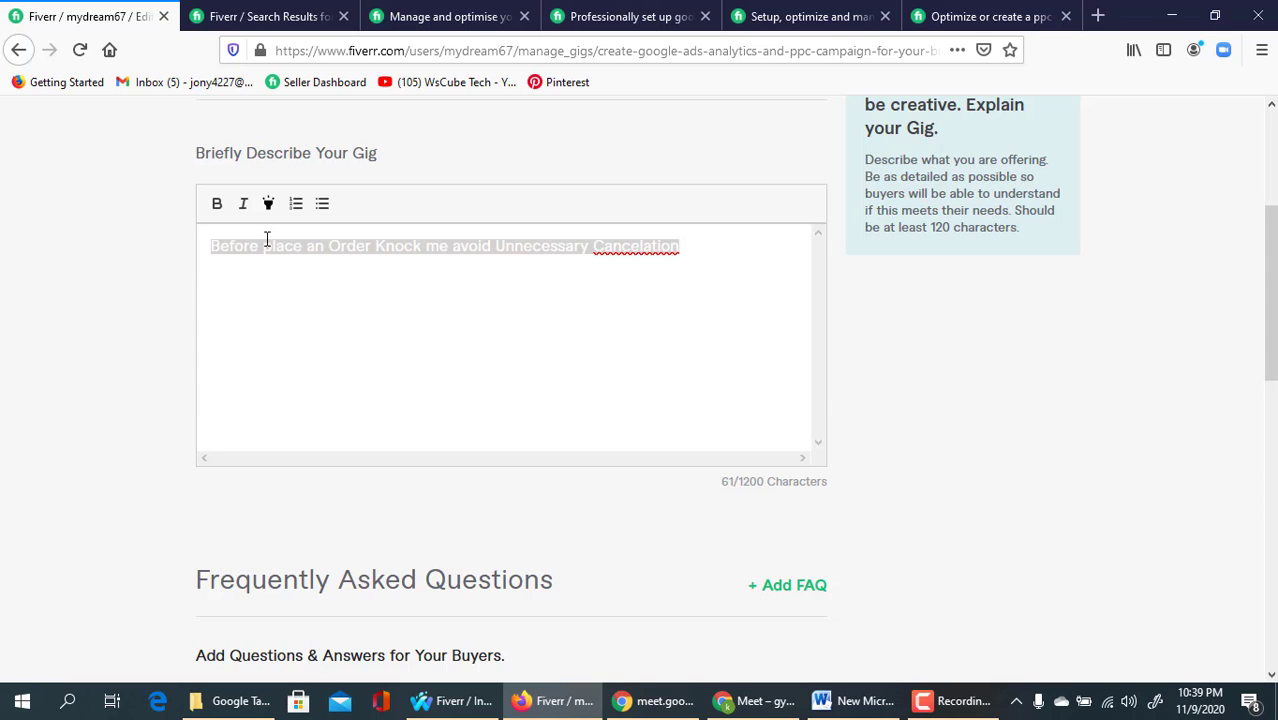
{"action": "left_click", "coordinate": [218, 207]}
{"action": "left_click", "coordinate": [768, 322]}
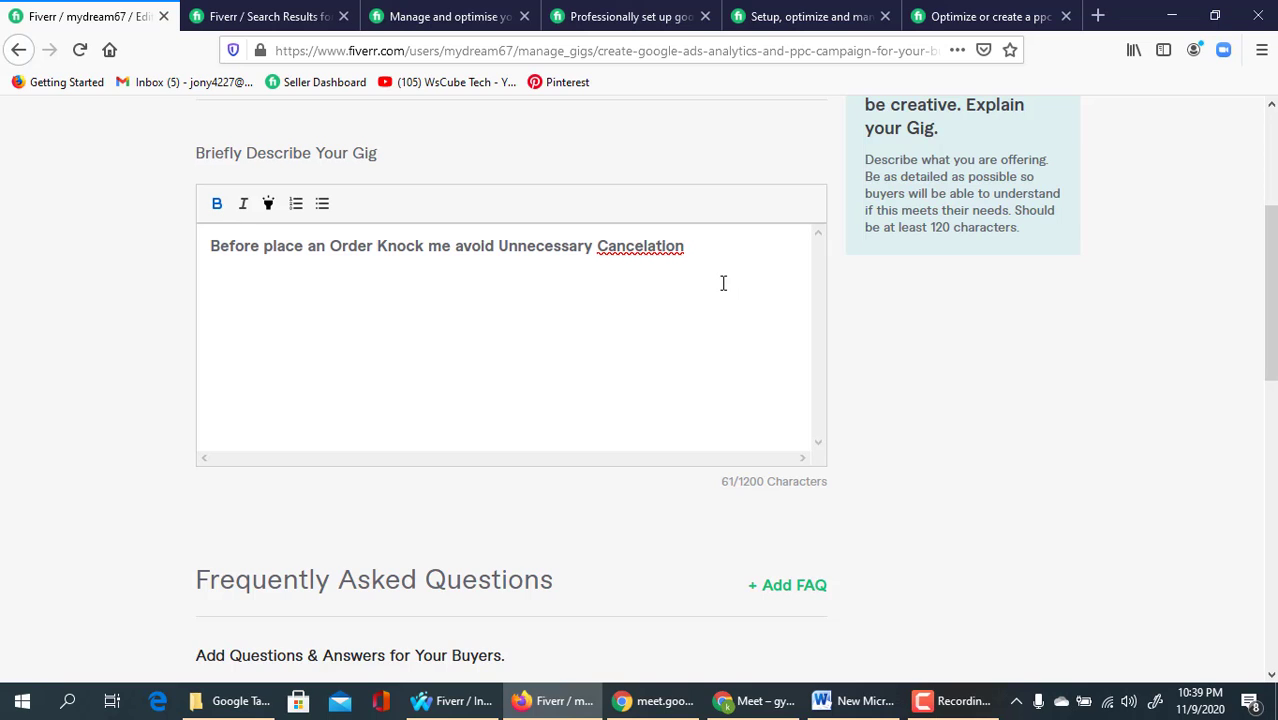
{"action": "right_click", "coordinate": [648, 251]}
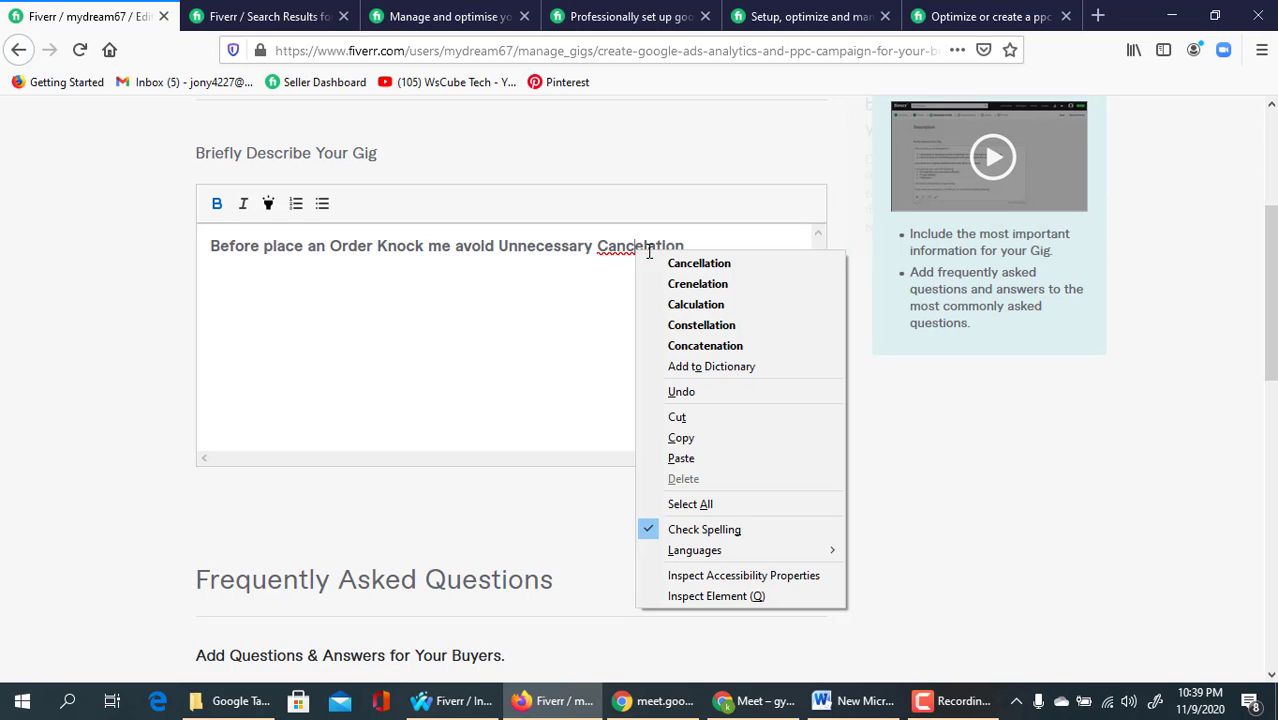
{"action": "left_click", "coordinate": [662, 265]}
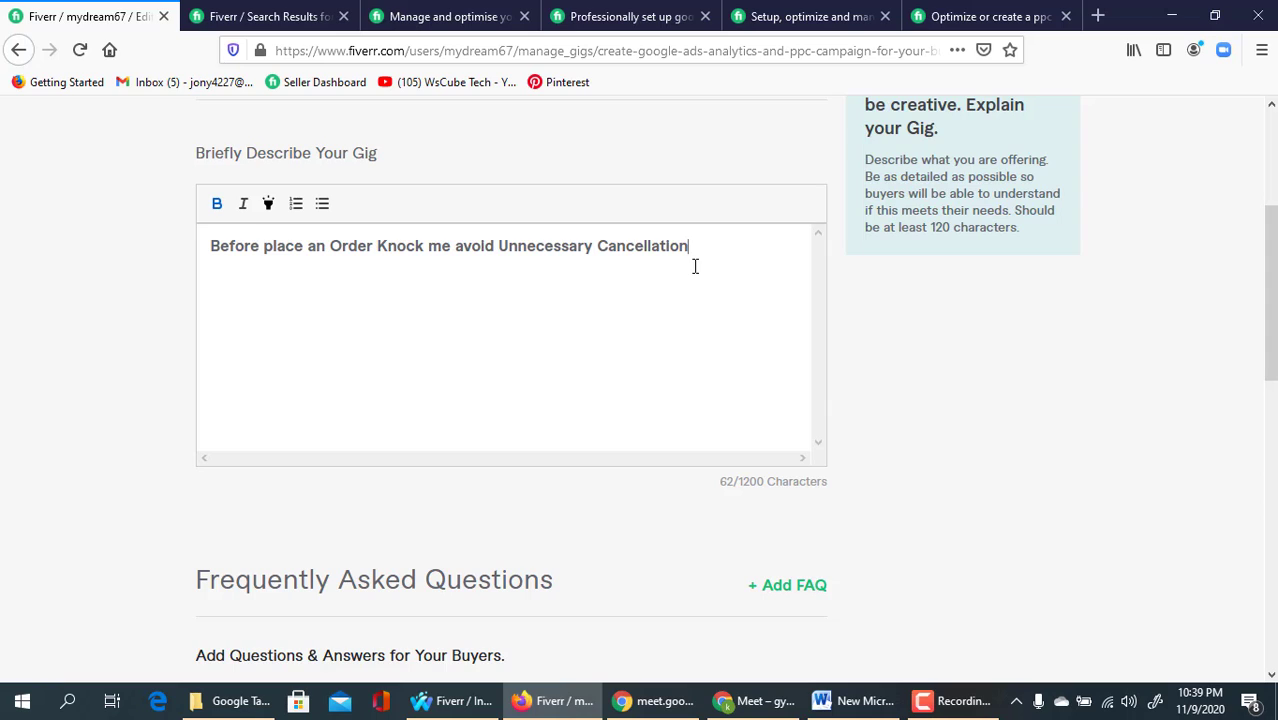
- Italicise and highlight the opening line of the description, and end it with a period
{"action": "left_click_drag", "start_coordinate": [703, 248], "coordinate": [226, 232]}
{"action": "left_click", "coordinate": [244, 208]}
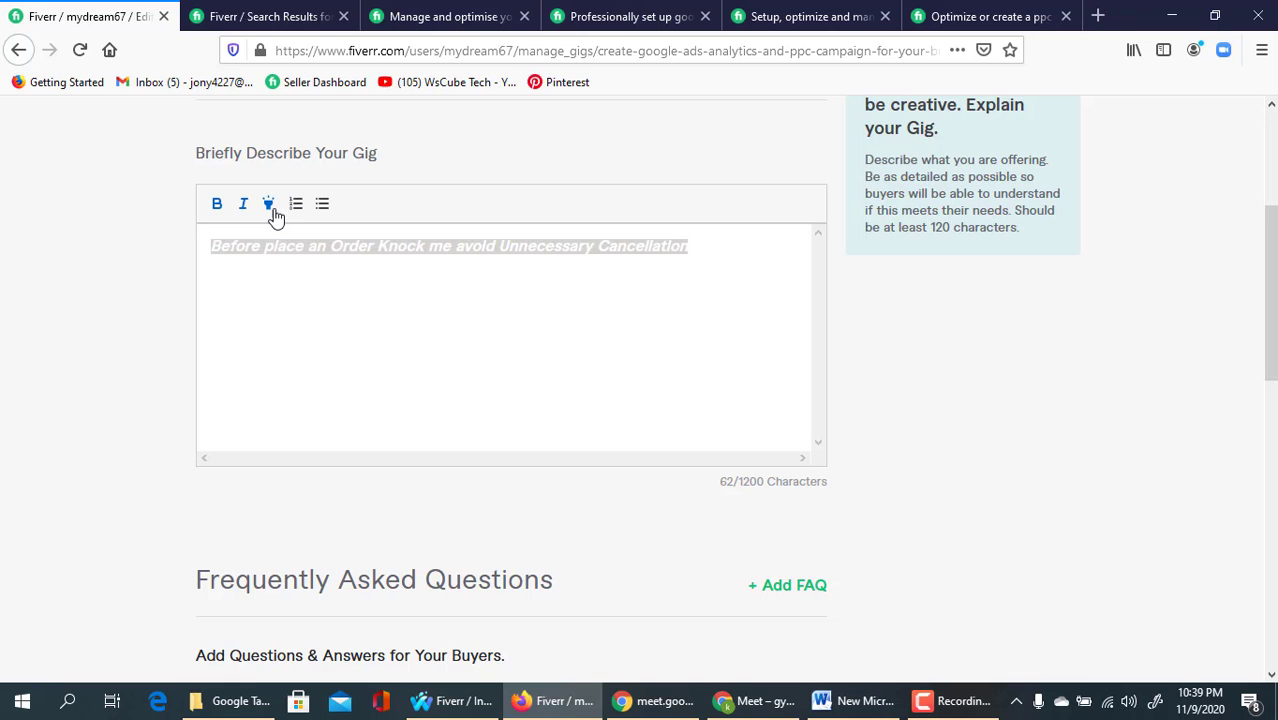
{"action": "left_click", "coordinate": [323, 273]}
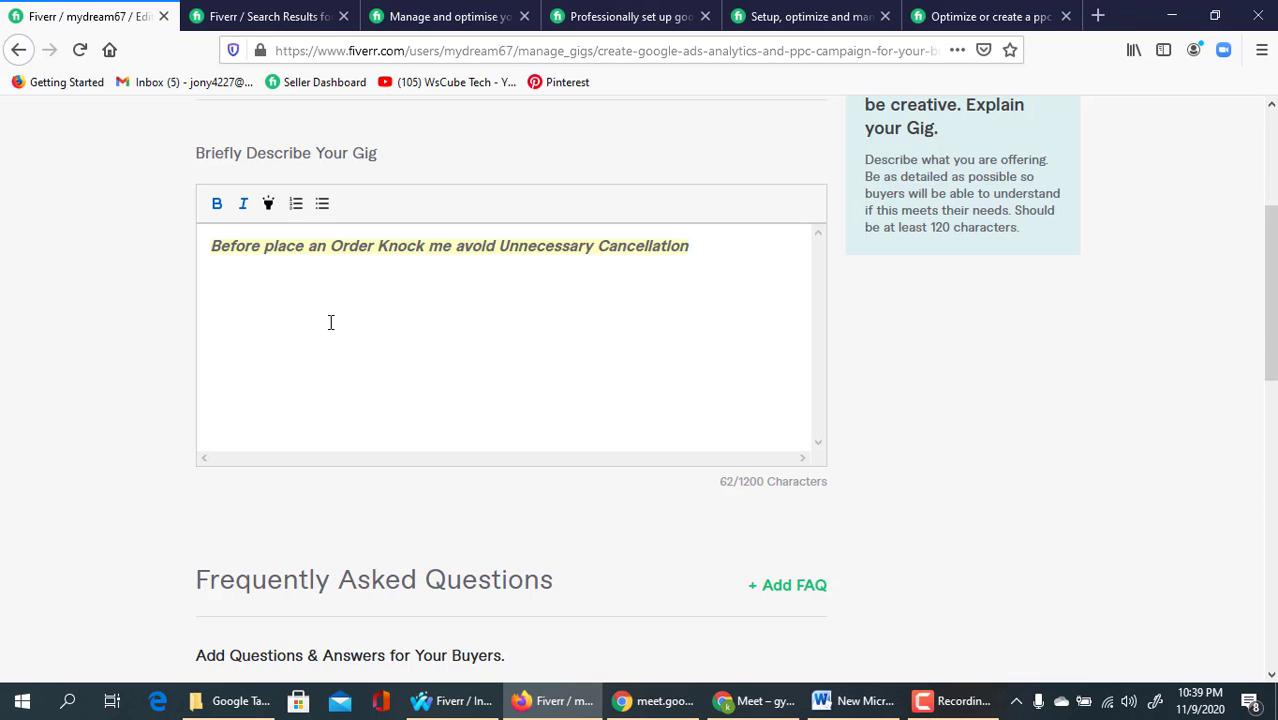
{"action": "scroll", "coordinate": [331, 320], "scroll_direction": "up", "scroll_amount": 3}
{"action": "left_click", "coordinate": [733, 438]}
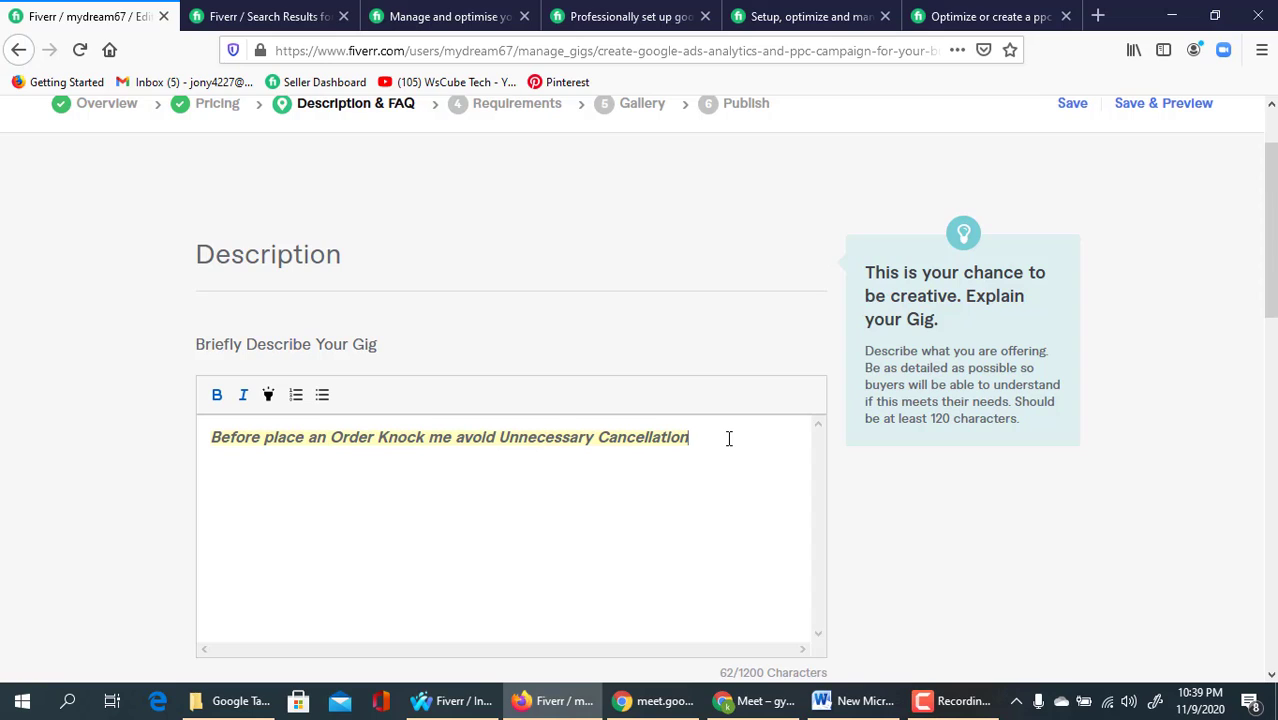
{"action": "type", "text": "."}
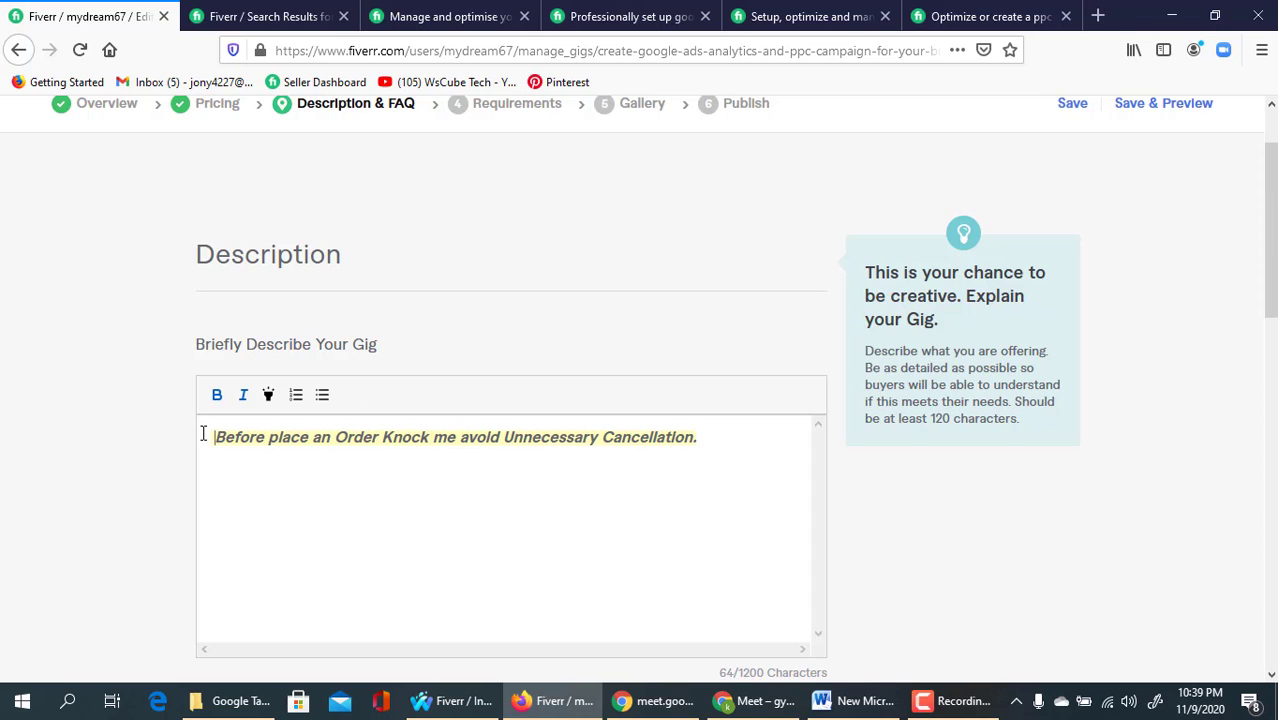
- Remove the extra space in front of the highlighted opening line
{"action": "key", "text": "BackSpace"}
{"action": "key", "text": "BackSpace"}
{"action": "key", "text": "BackSpace"}
{"action": "key", "text": "BackSpace"}
{"action": "key", "text": "BackSpace"}
{"action": "key", "text": "BackSpace"}
{"action": "key", "text": "BackSpace"}
{"action": "key", "text": "BackSpace"}
{"action": "key", "text": "BackSpace"}
{"action": "key", "text": "BackSpace"}
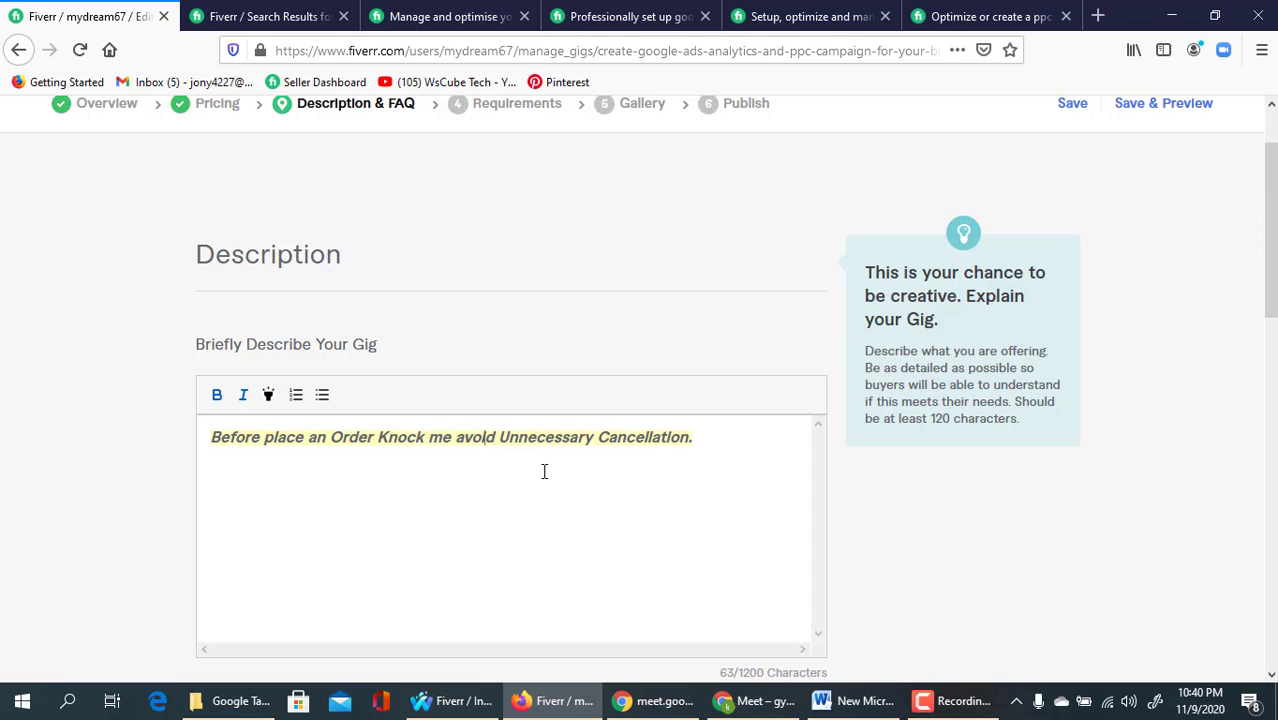
{"action": "key", "text": "BackSpace"}
{"action": "type", "text": "i"}
{"action": "key", "text": "BackSpace"}
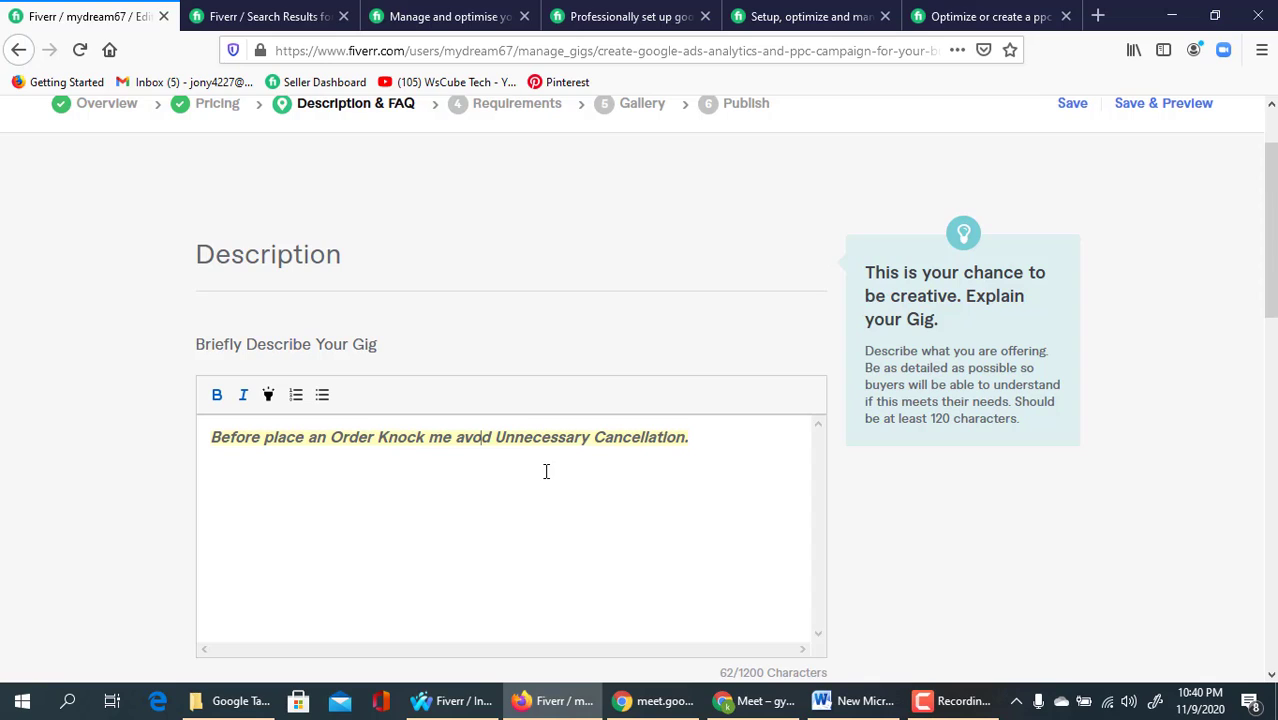
{"action": "type", "text": "i"}
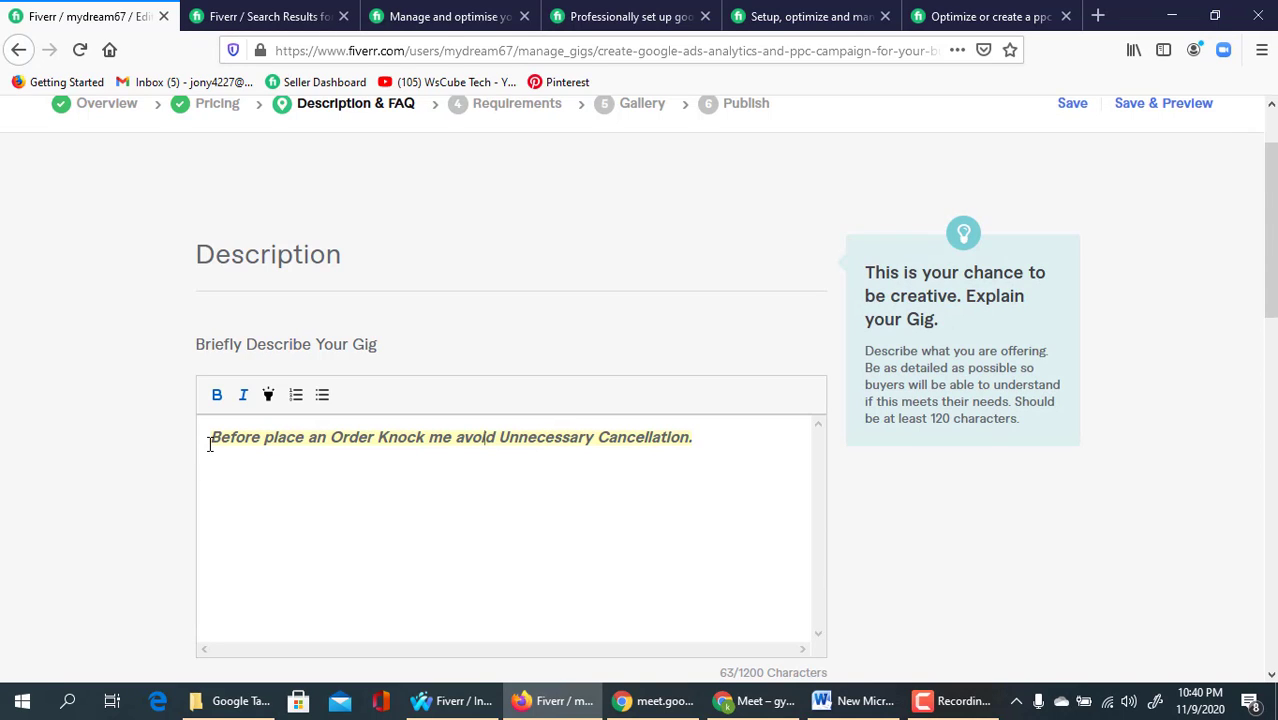
- Start a new unformatted paragraph below the highlighted opening line, leaving a blank line between them
{"action": "left_click_drag", "start_coordinate": [209, 444], "coordinate": [744, 444]}
{"action": "left_click", "coordinate": [744, 444]}
{"action": "key", "text": "Return"}
{"action": "key", "text": "Return"}
{"action": "key", "text": "BackSpace"}
{"action": "key", "text": "BackSpace"}
{"action": "key", "text": "BackSpace"}
{"action": "key", "text": "BackSpace"}
{"action": "key", "text": "BackSpace"}
{"action": "key", "text": "BackSpace"}
{"action": "key", "text": "BackSpace"}
{"action": "key", "text": "BackSpace"}
{"action": "key", "text": "BackSpace"}
{"action": "key", "text": "BackSpace"}
{"action": "key", "text": "BackSpace"}
{"action": "key", "text": "BackSpace"}
{"action": "key", "text": "BackSpace"}
{"action": "scroll", "coordinate": [282, 473], "scroll_direction": "down", "scroll_amount": 2}
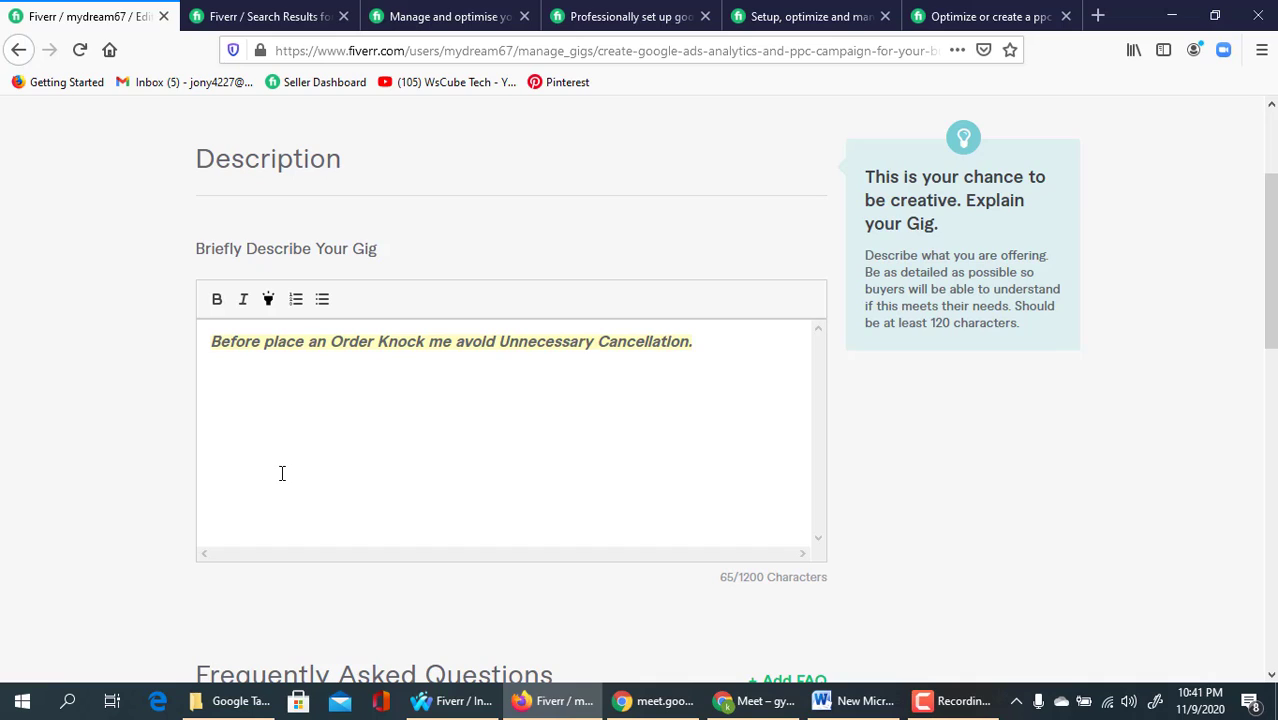
- Add the line "Here is my Gig," below the opening line and make it bold
{"action": "type", "text": "Here is my Gig"}
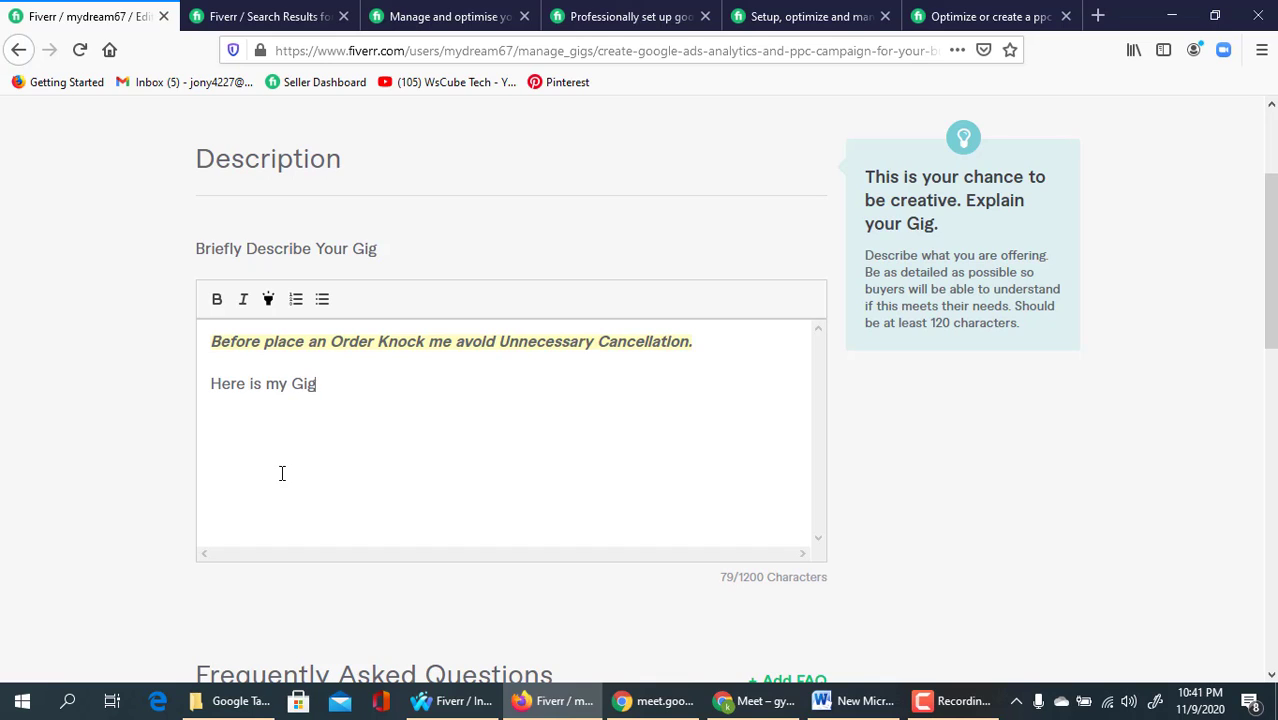
{"action": "type", "text": "."}
{"action": "left_click_drag", "start_coordinate": [328, 390], "coordinate": [182, 399]}
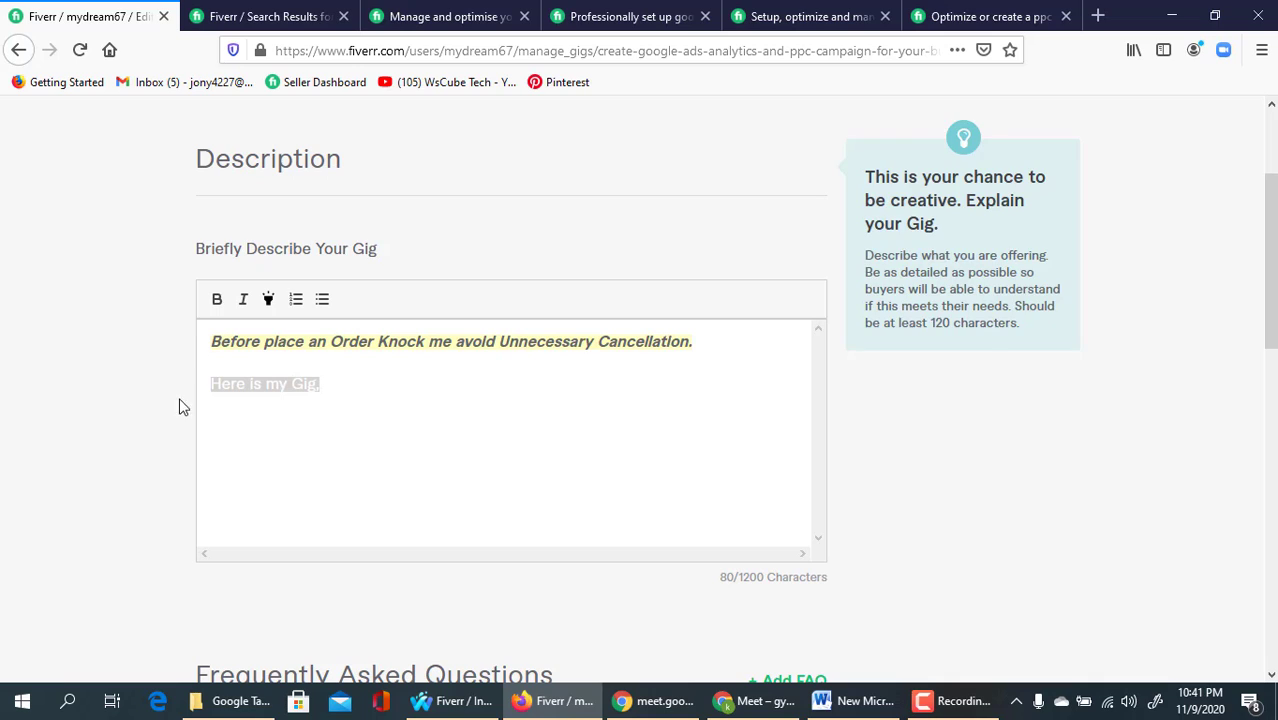
{"action": "left_click", "coordinate": [217, 299]}
{"action": "left_click", "coordinate": [348, 397]}
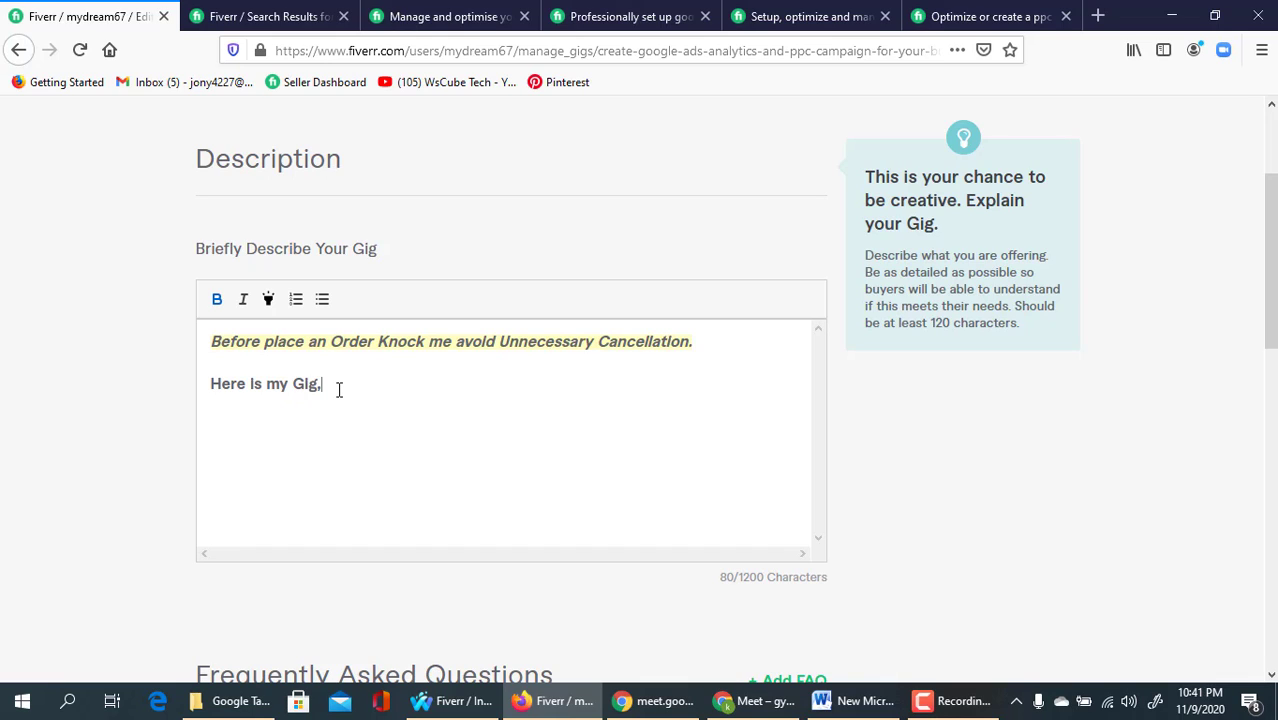
- Extend the bold line to "Here is my Gig Services," and italicise it
{"action": "key", "text": "BackSpace"}
{"action": "type", "text": "Services:"}
{"action": "key", "text": "Return"}
{"action": "left_click_drag", "start_coordinate": [419, 391], "coordinate": [202, 392]}
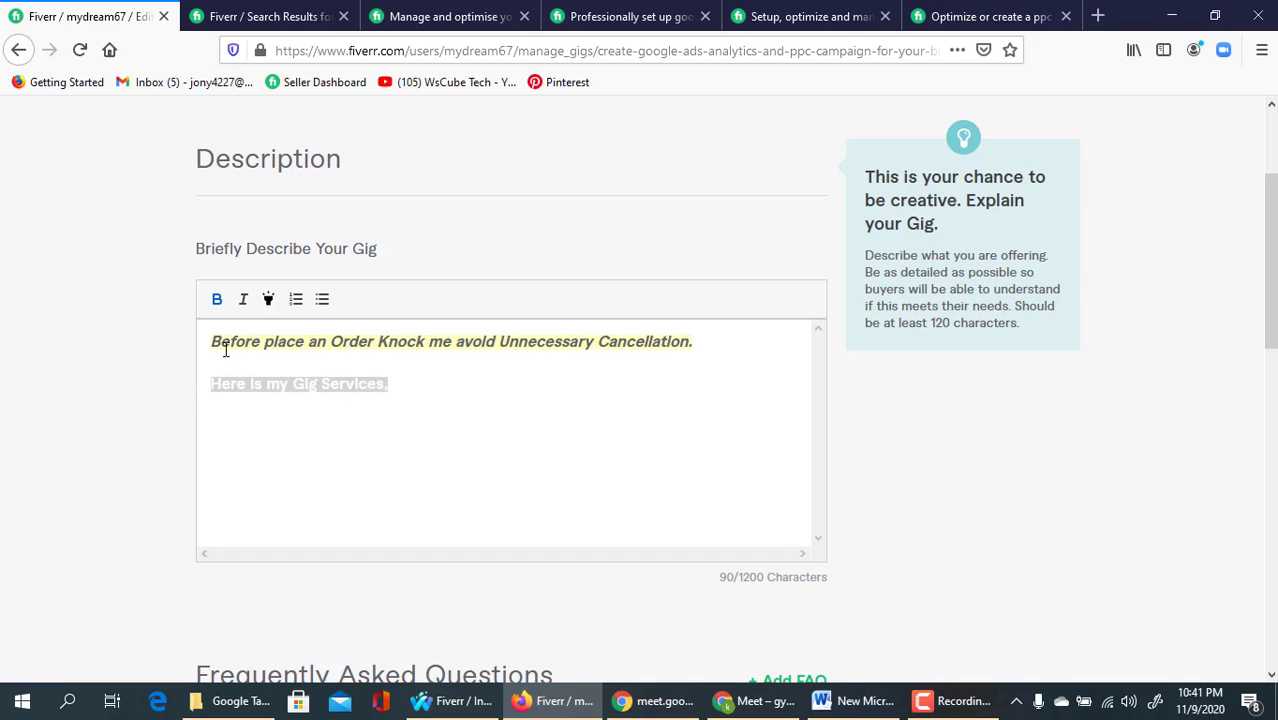
{"action": "left_click", "coordinate": [243, 299]}
{"action": "left_click", "coordinate": [404, 386]}
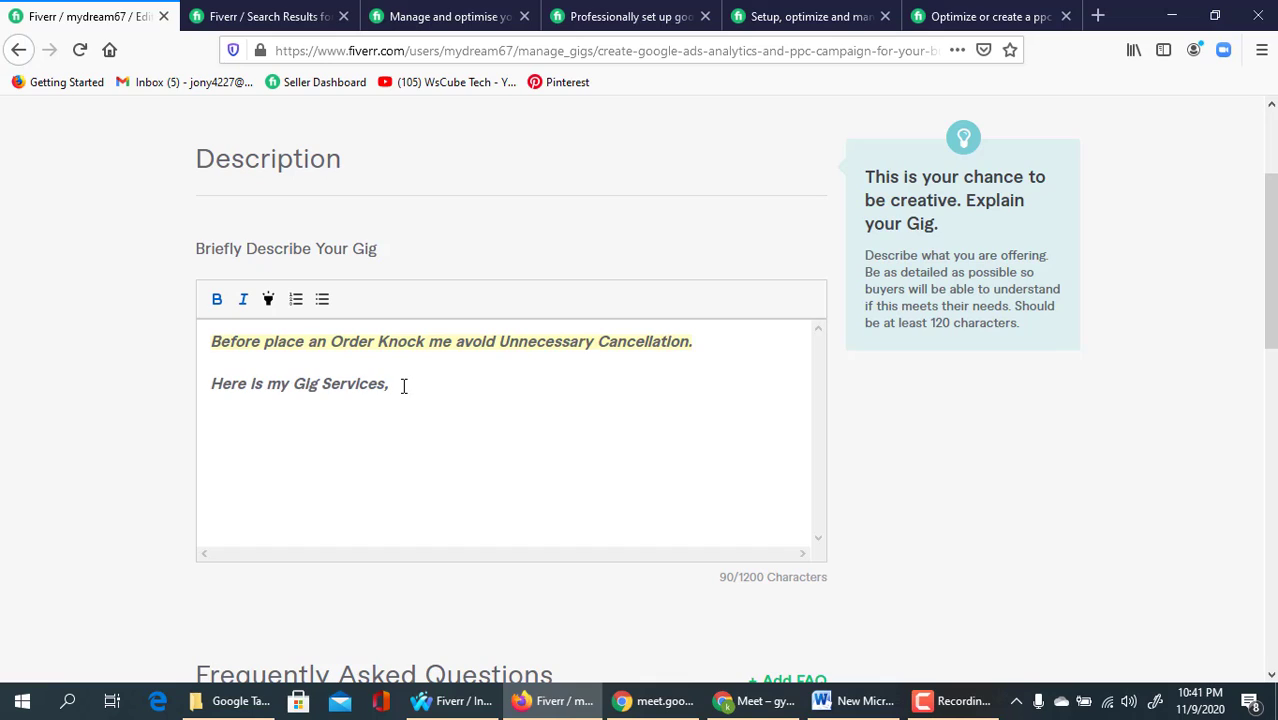
- Start a new paragraph after a blank line with "Google Ads and Social Media Ads Campaign"
{"action": "key", "text": "Return"}
{"action": "key", "text": "Return"}
{"action": "type", "text": "Google an"}
{"action": "key", "text": "BackSpace"}
{"action": "key", "text": "BackSpace"}
{"action": "type", "text": "Ads and "}
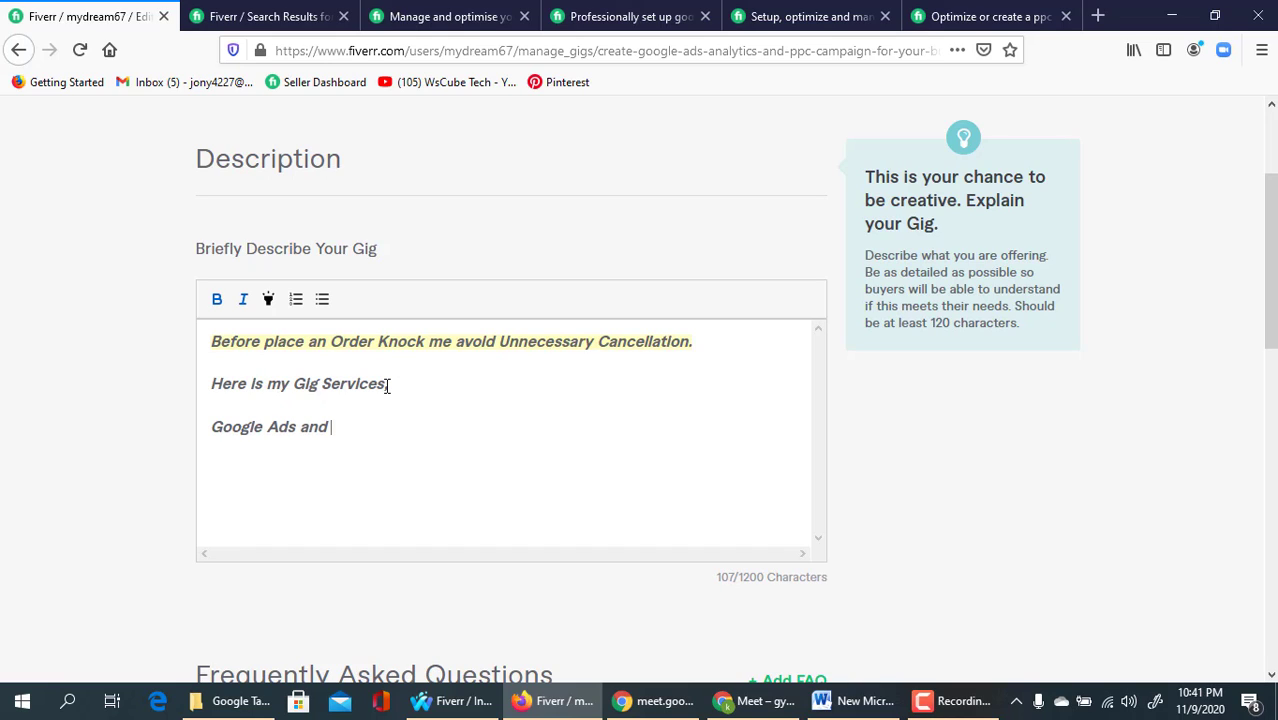
{"action": "type", "text": "Social Media Ads "}
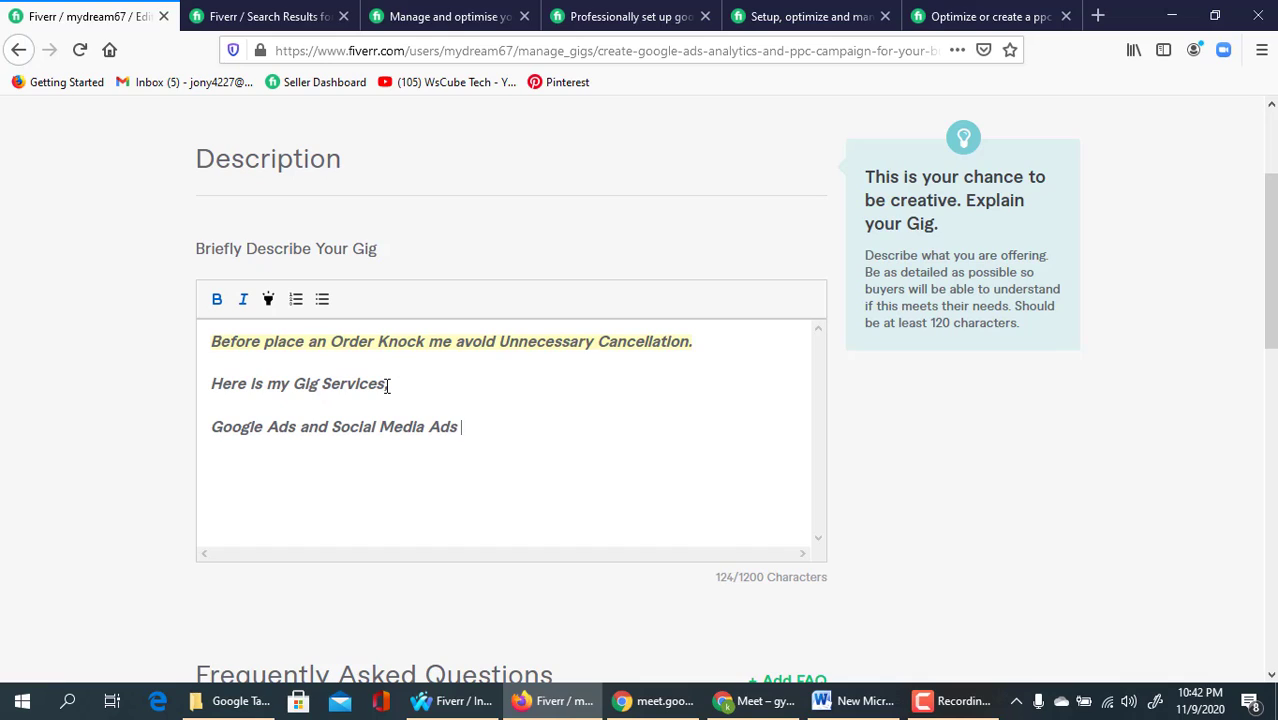
{"action": "type", "text": "Campaign"}
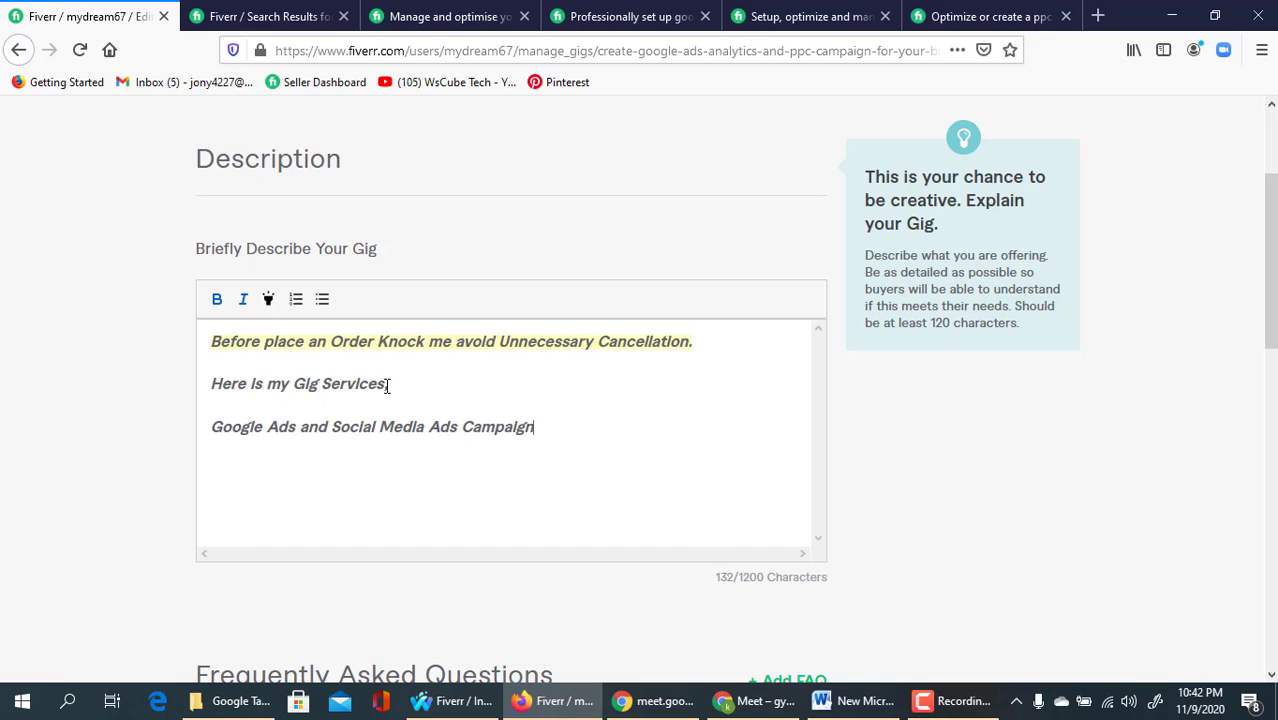
- Continue the Google Ads sentence with "Is Very Powerful tools for Increasing"
{"action": "type", "text": " In"}
{"action": "key", "text": "BackSpace"}
{"action": "key", "text": "BackSpace"}
{"action": "type", "text": "s Very Powerful"}
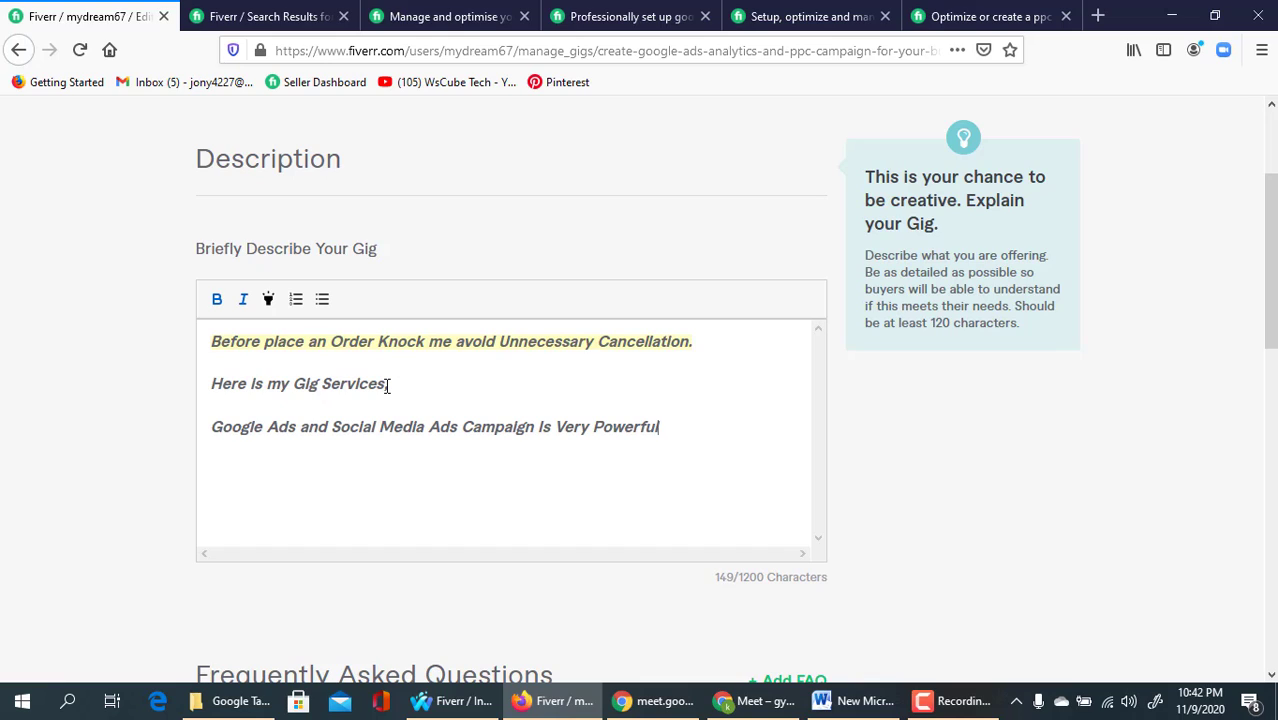
{"action": "type", "text": " tolls"}
{"action": "key", "text": "BackSpace"}
{"action": "key", "text": "BackSpace"}
{"action": "key", "text": "BackSpace"}
{"action": "type", "text": "ols for Increasing yout"}
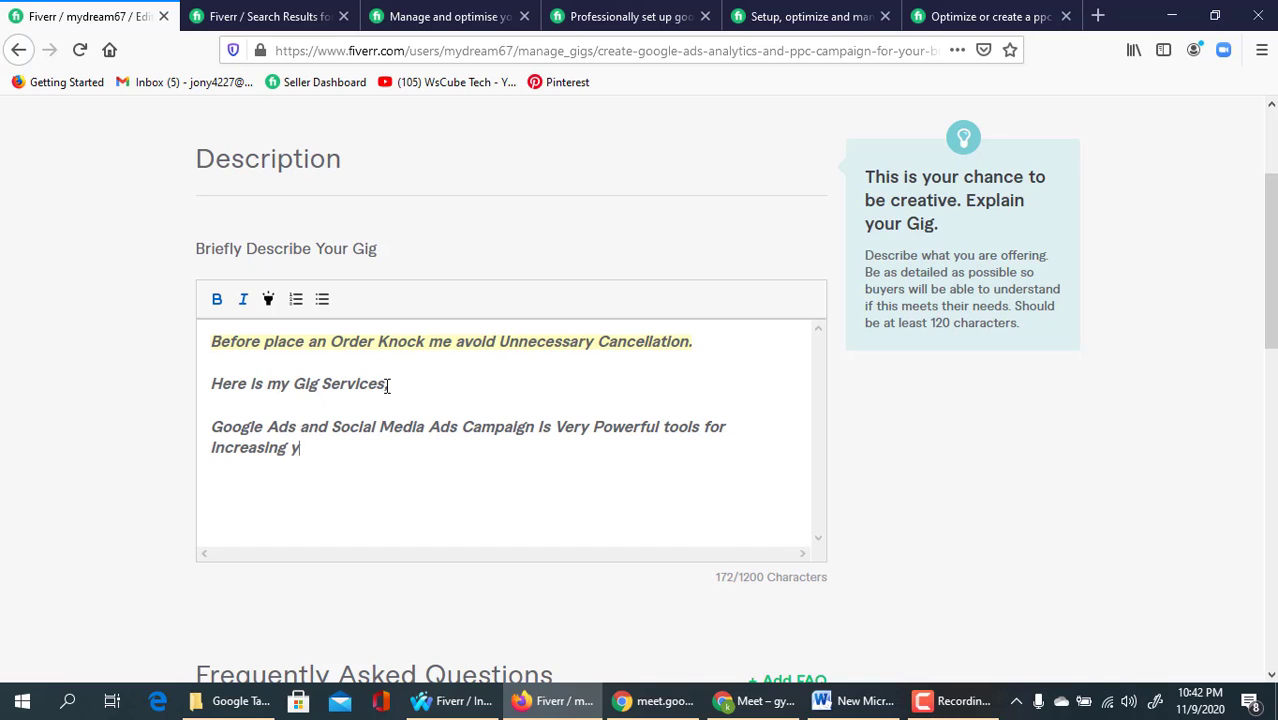
- Complete the Google Ads sentence with "your Business traffic and Sells."
{"action": "key", "text": "BackSpace"}
{"action": "key", "text": "BackSpace"}
{"action": "type", "text": "r"}
{"action": "type", "text": " Busin"}
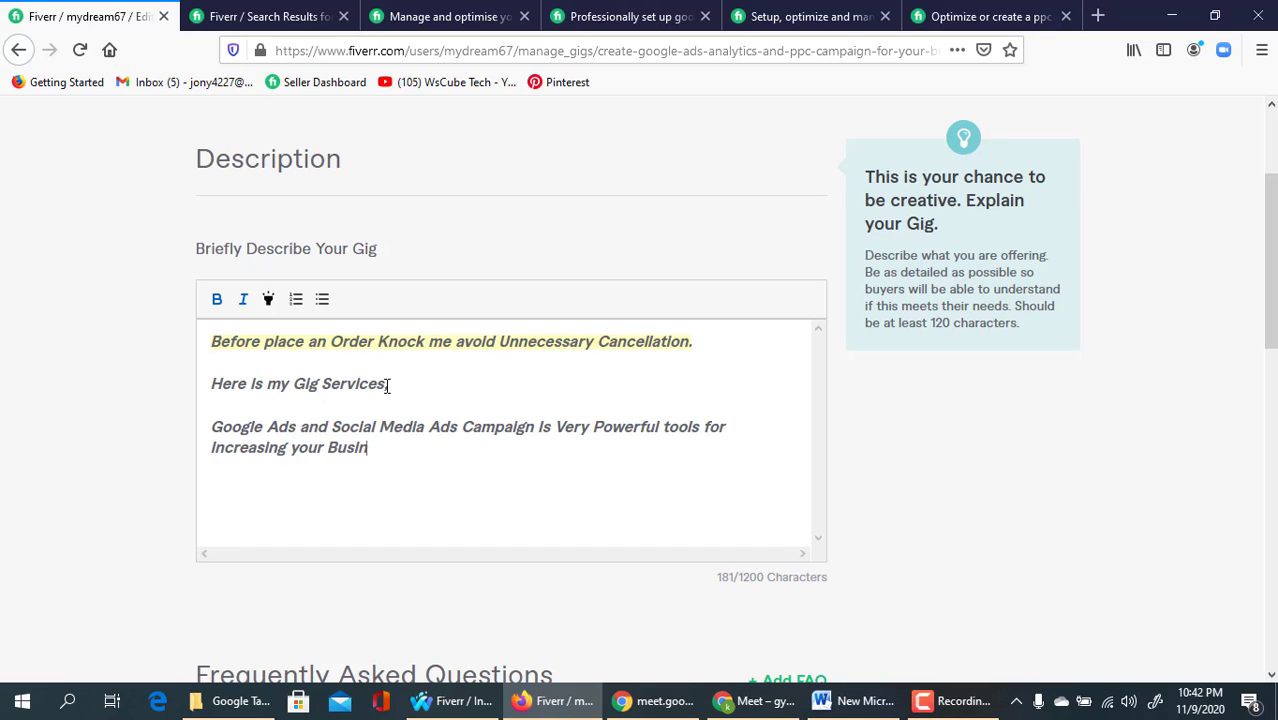
{"action": "type", "text": "ess traffic a"}
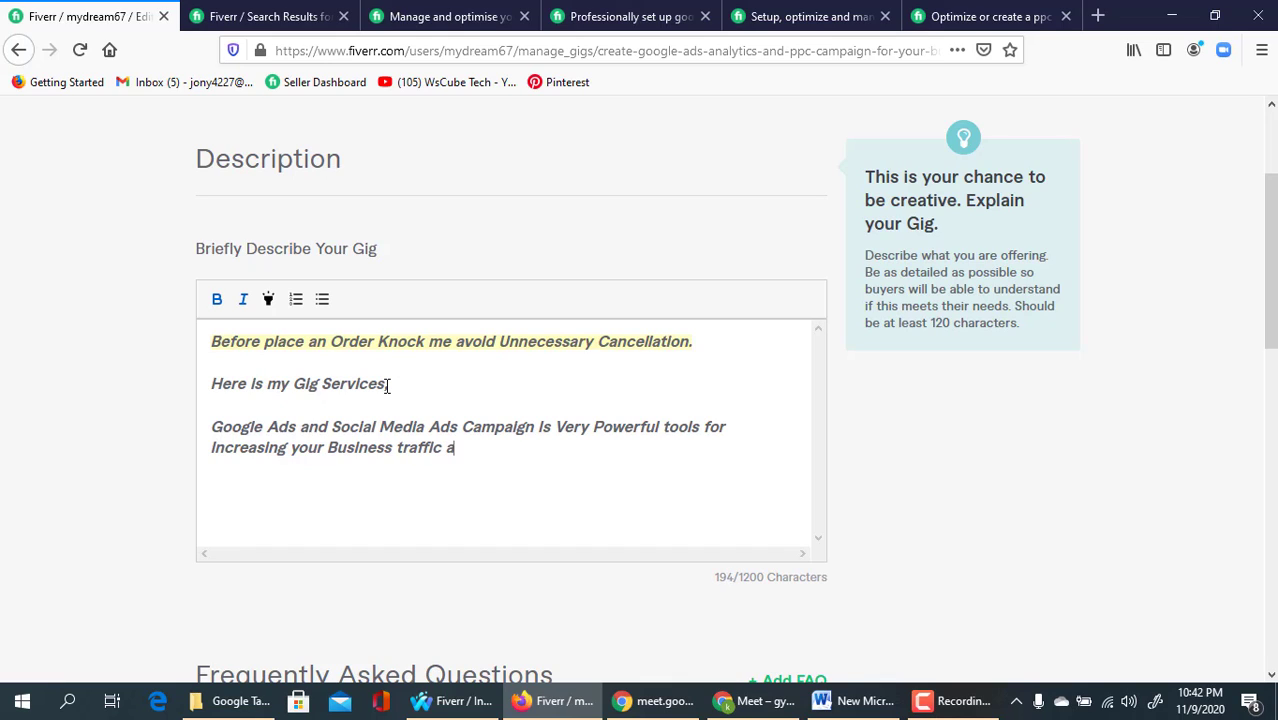
{"action": "type", "text": "nd Sellsa"}
{"action": "key", "text": "BackSpace"}
{"action": "key", "text": "BackSpace"}
{"action": "type", "text": "s. If"}
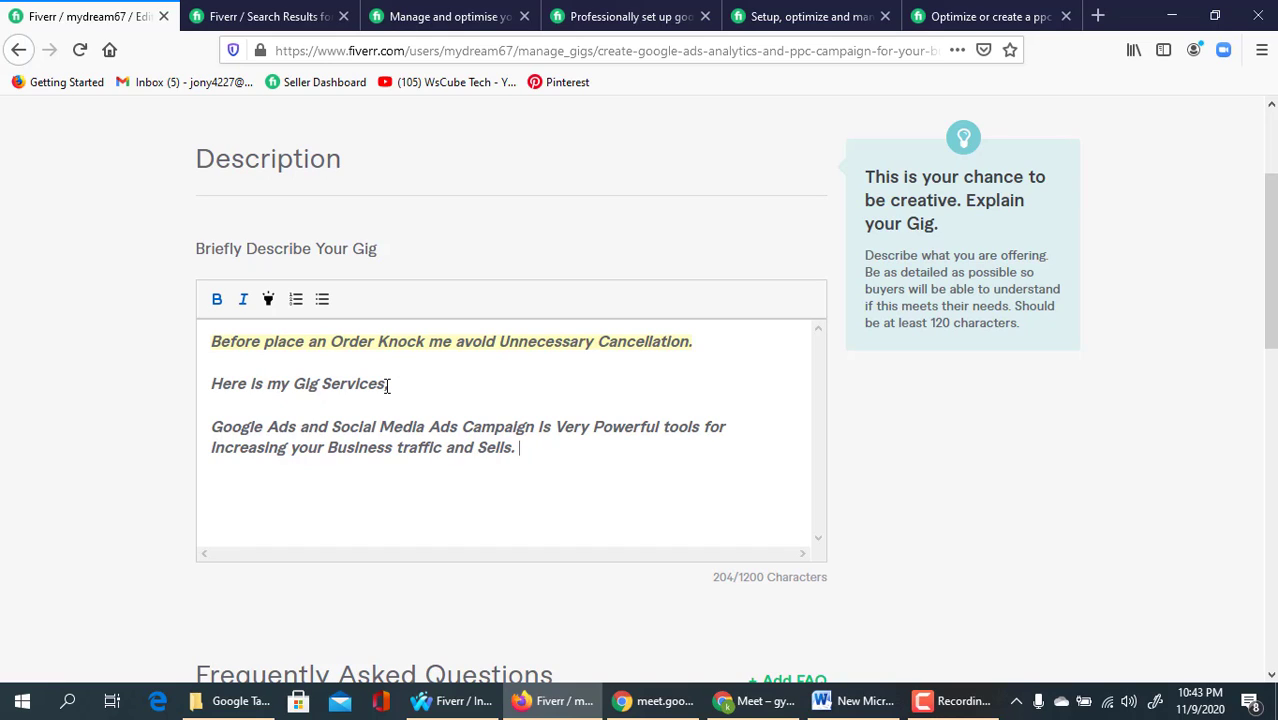
{"action": "type", "text": "If"}
{"action": "key", "text": "BackSpace"}
{"action": "type", "text": "f"}
{"action": "key", "text": "BackSpace"}
{"action": "type", "text": "t"}
{"action": "key", "text": "BackSpace"}
{"action": "key", "text": "BackSpace"}
{"action": "type", "text": "t"}
{"action": "key", "text": "BackSpace"}
{"action": "key", "text": "BackSpace"}
{"action": "key", "text": "BackSpace"}
{"action": "type", "text": "This"}
{"action": "key", "text": "BackSpace"}
{"action": "key", "text": "BackSpace"}
{"action": "key", "text": "BackSpace"}
{"action": "key", "text": "BackSpace"}
{"action": "key", "text": "BackSpace"}
- Begin the following line of the description with "If you want to get Premium services"
{"action": "type", "text": "If you want to "}
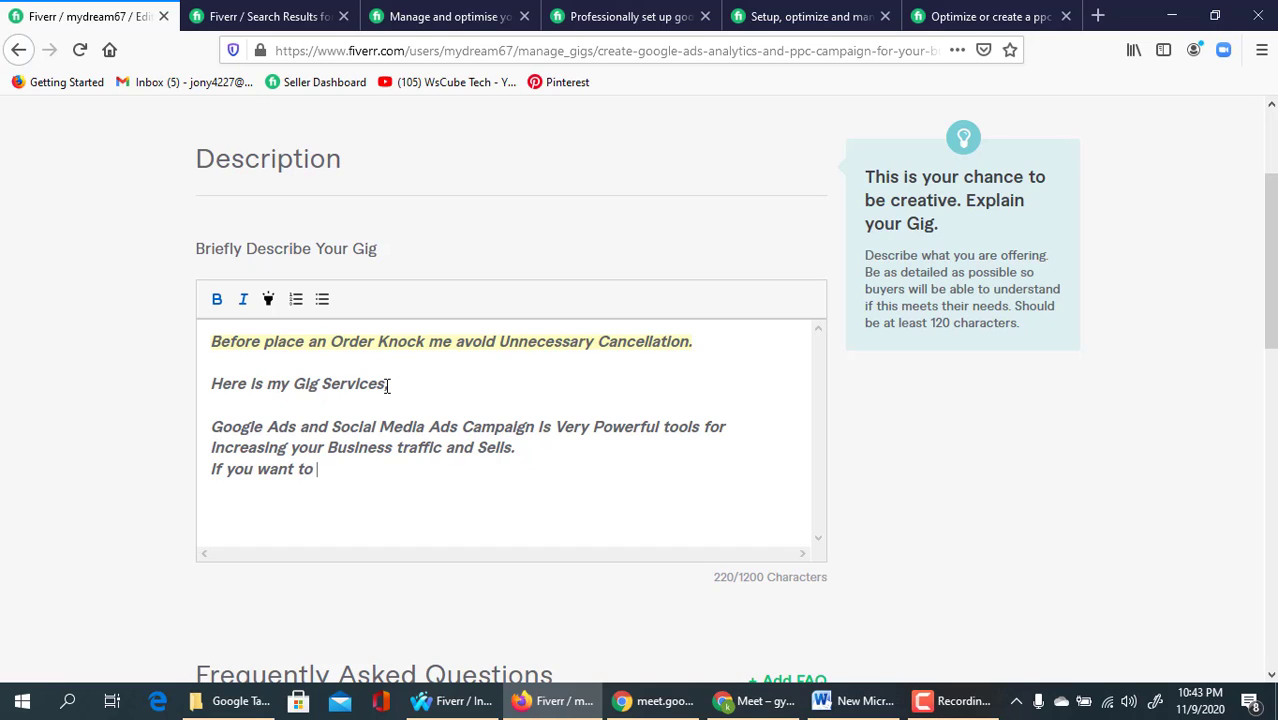
{"action": "type", "text": "get Premium ser"}
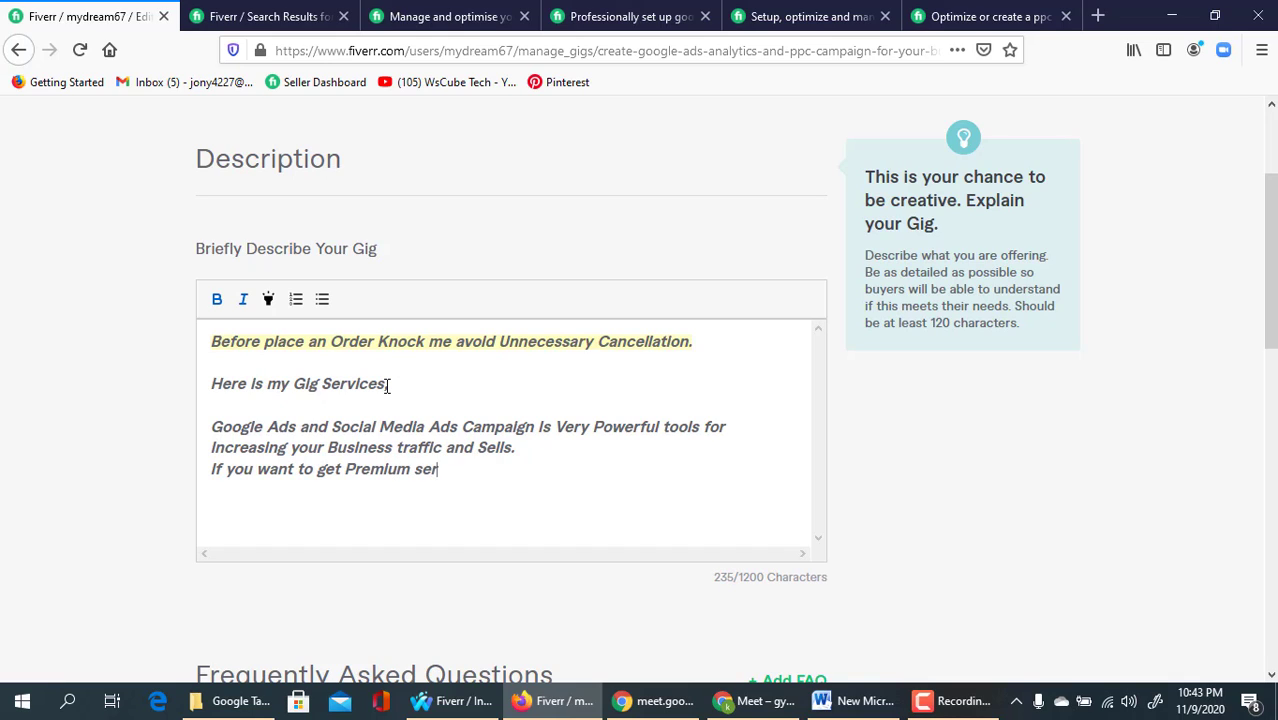
{"action": "type", "text": "vies"}
{"action": "key", "text": "BackSpace"}
{"action": "key", "text": "BackSpace"}
{"action": "key", "text": "BackSpace"}
{"action": "type", "text": "ce"}
{"action": "type", "text": "s "}
- Continue the "If you want to get Premium services" sentence with "for Increaseing your PPC and Sells you have"
{"action": "type", "text": "a"}
{"action": "key", "text": "BackSpace"}
{"action": "type", "text": "for Inc"}
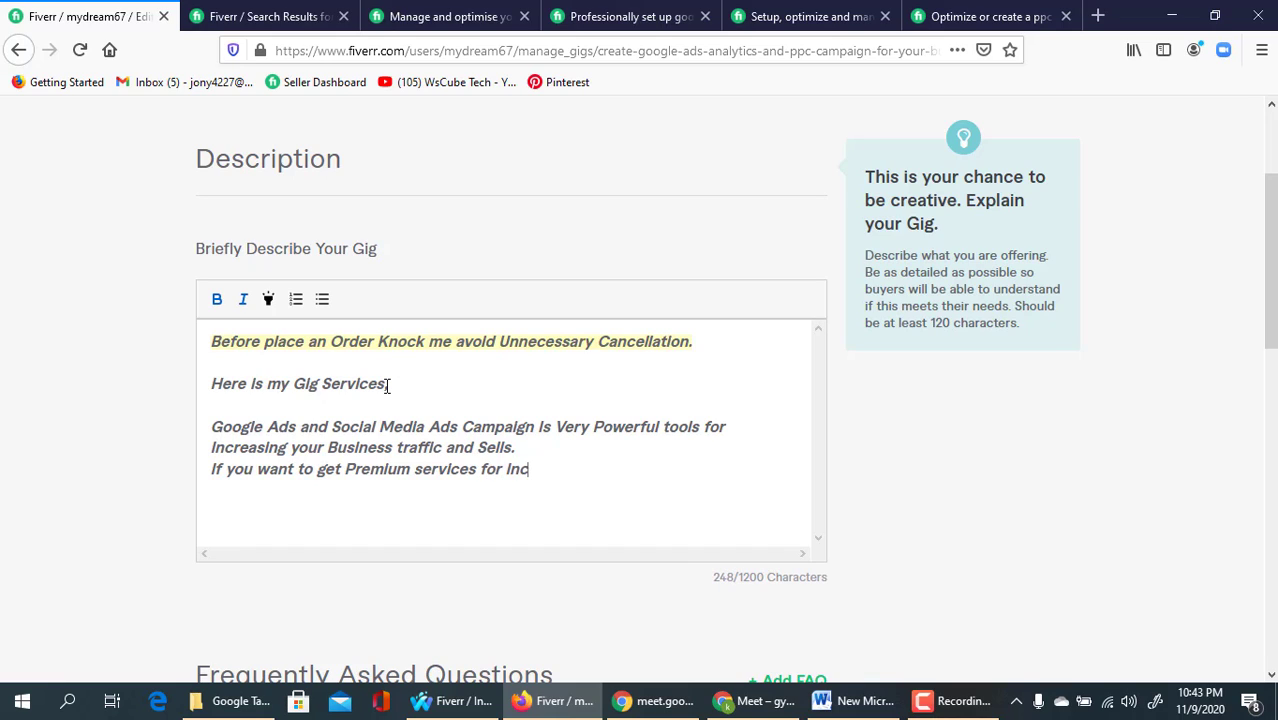
{"action": "type", "text": "reaseing "}
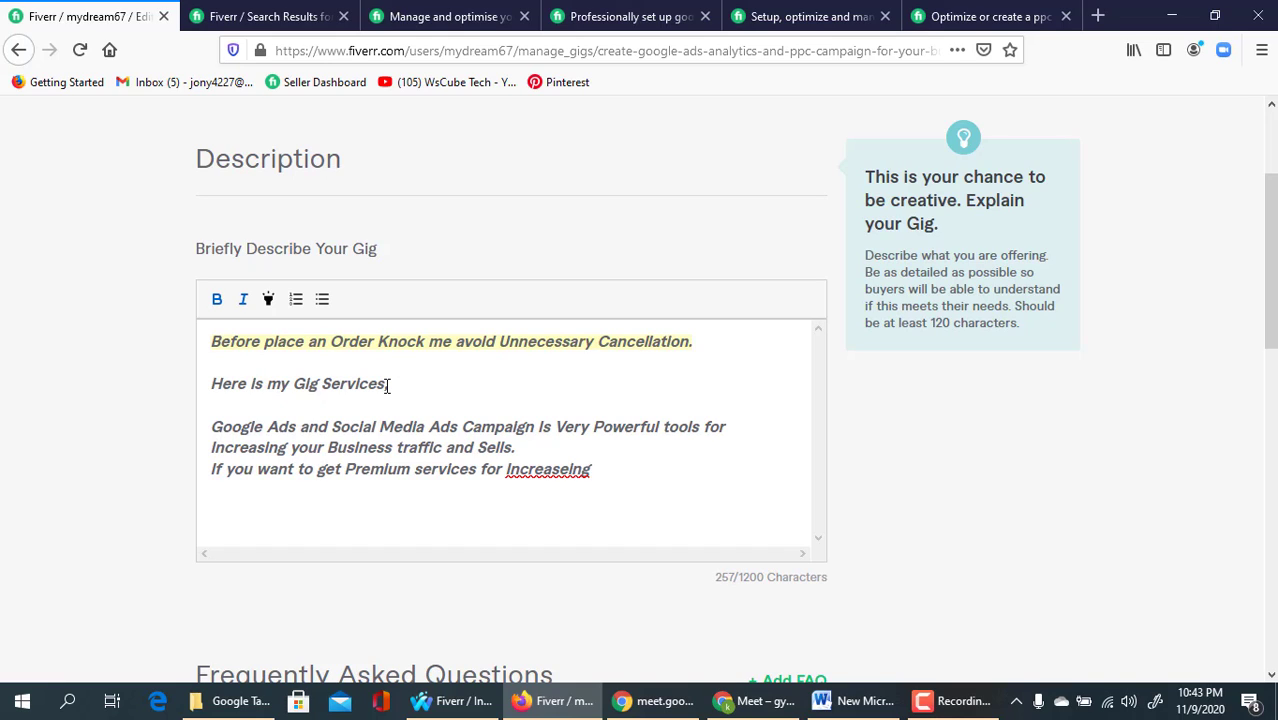
{"action": "type", "text": "your PPC and"}
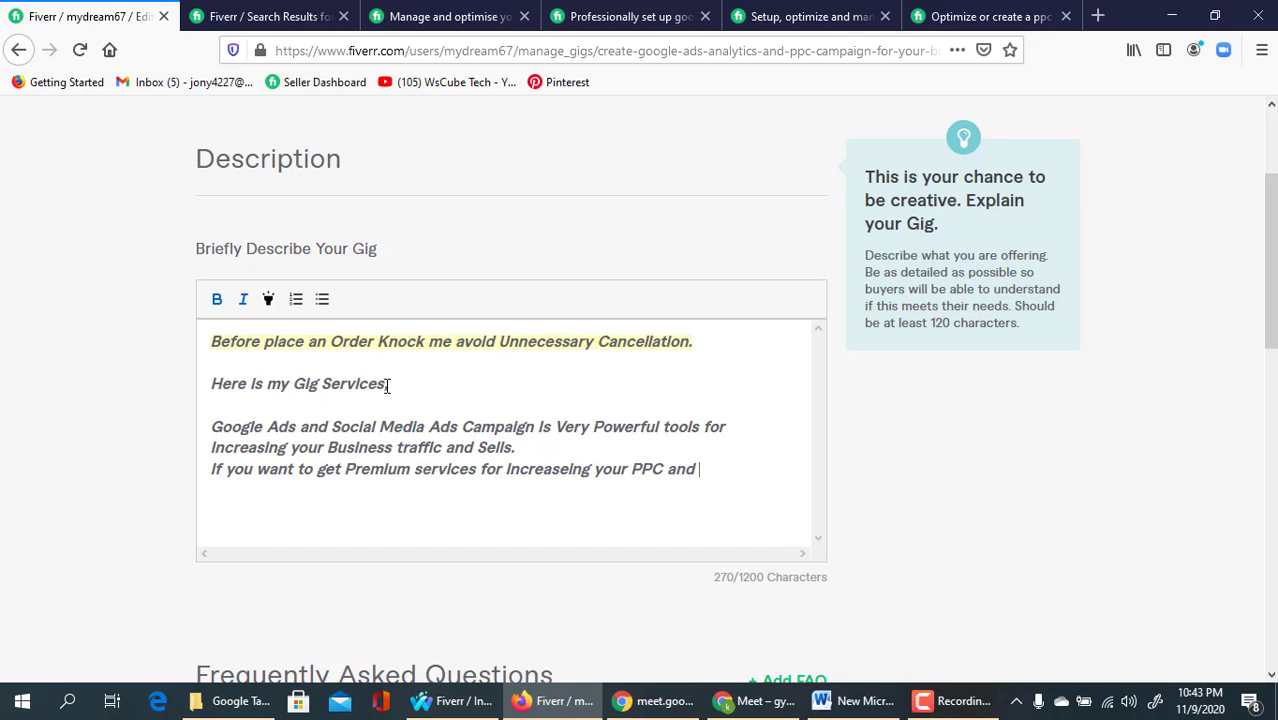
{"action": "type", "text": " Sells you have"}
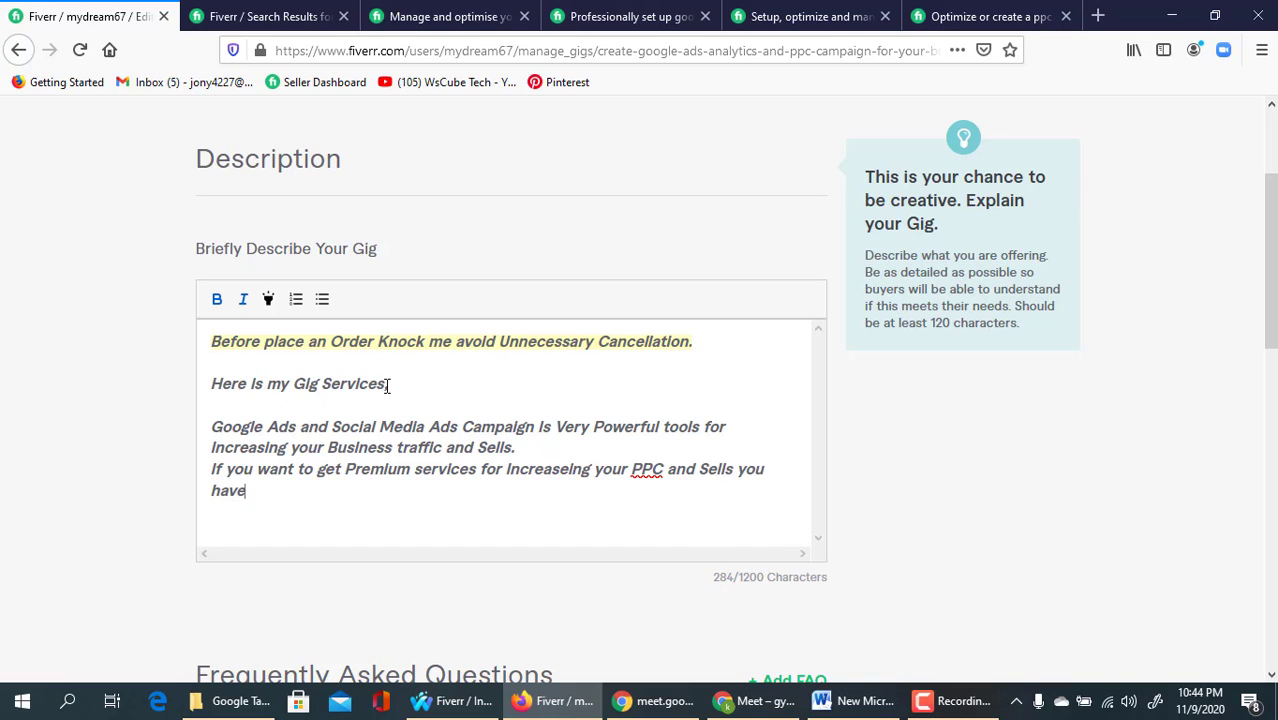
- Add "landed a right place" to the end of the Premium services sentence, with a lowercase "l" in "landed"
{"action": "type", "text": " Lardes"}
{"action": "key", "text": "BackSpace"}
{"action": "key", "text": "BackSpace"}
{"action": "type", "text": "ed a righ"}
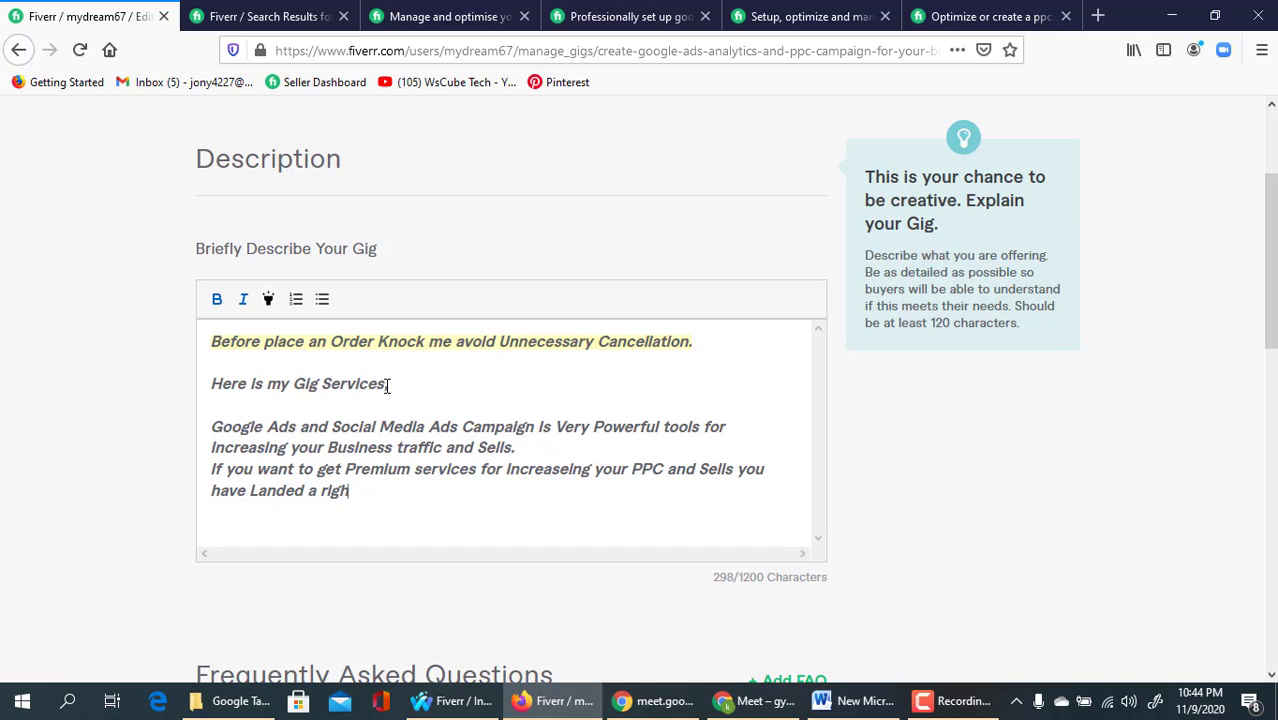
{"action": "type", "text": "t place"}
{"action": "key", "text": "Right"}
{"action": "key", "text": "BackSpace"}
{"action": "type", "text": "l"}
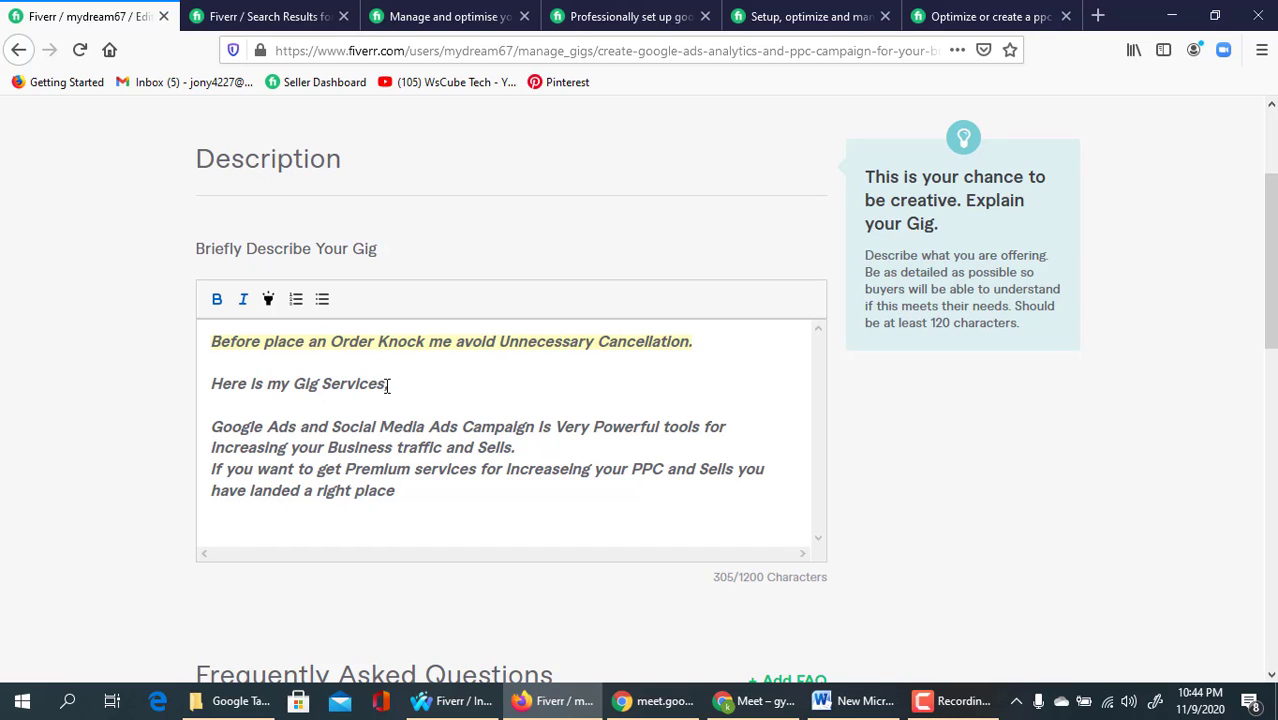
- Correct the misspelled word "Increaseing" to "Increasing" in the Premium services sentence
{"action": "right_click", "coordinate": [553, 466]}
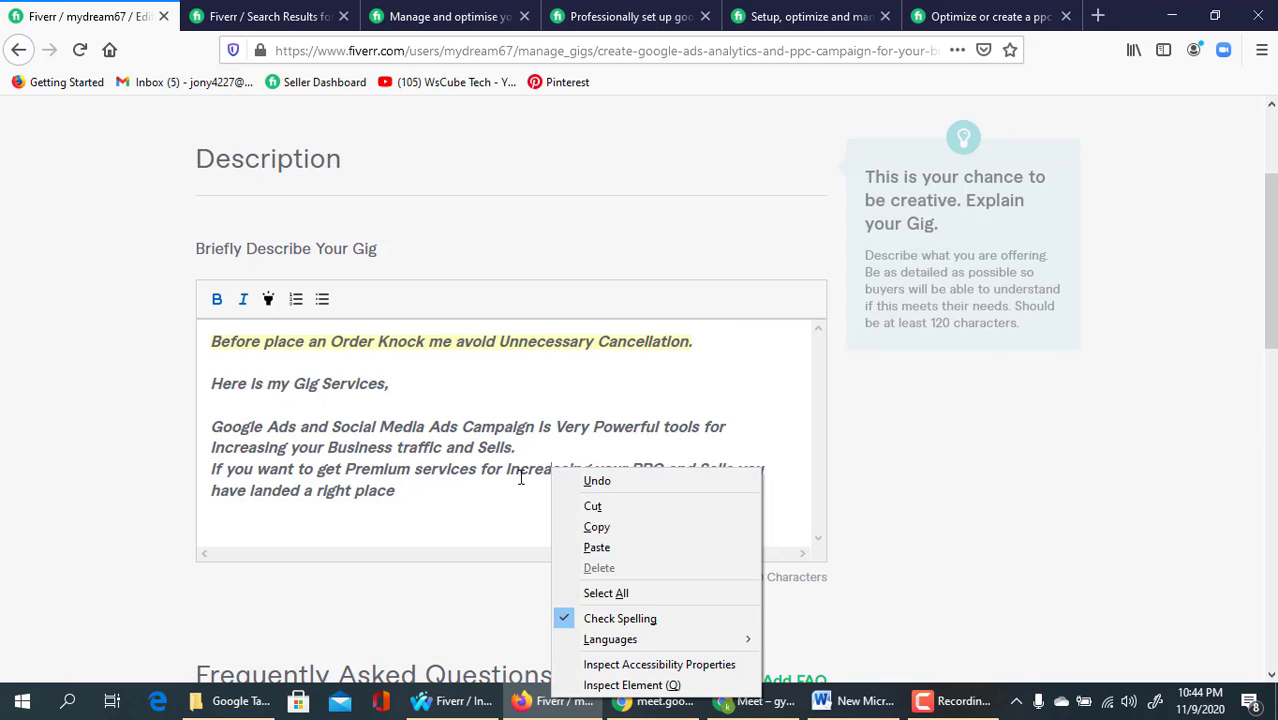
{"action": "left_click", "coordinate": [521, 478]}
{"action": "right_click", "coordinate": [520, 477]}
{"action": "left_click", "coordinate": [500, 509]}
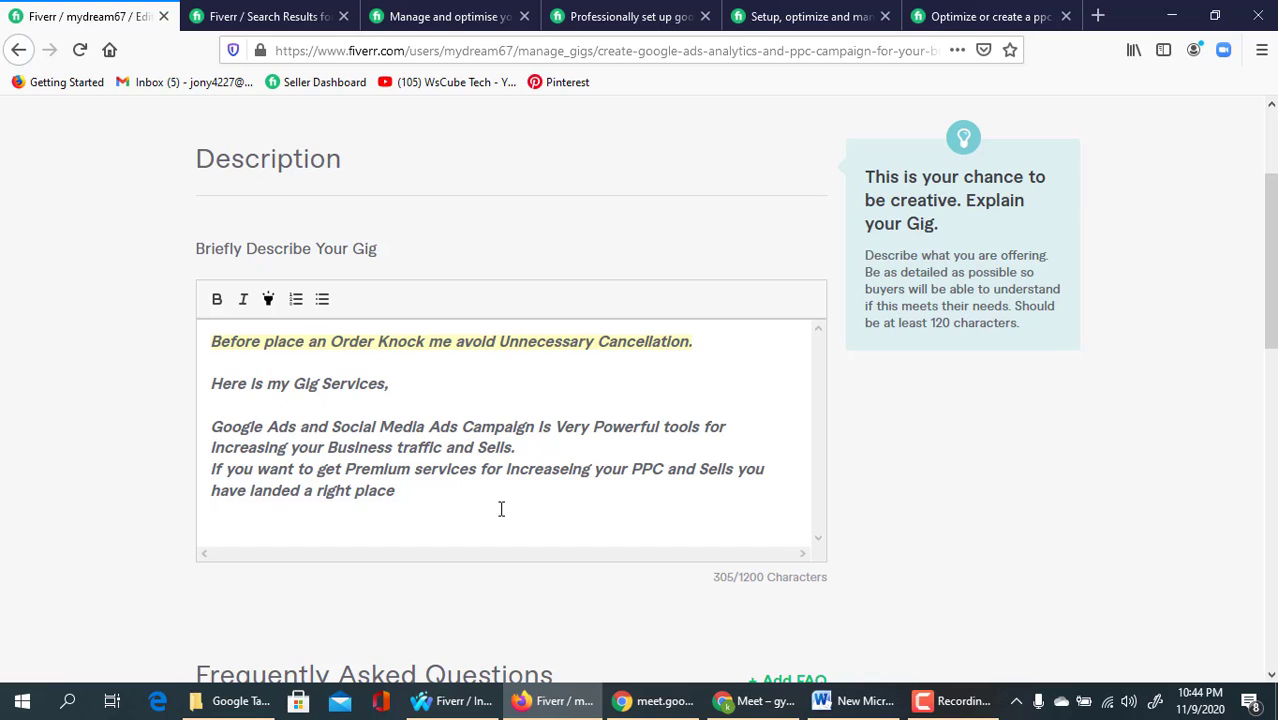
{"action": "left_click", "coordinate": [570, 474]}
{"action": "key", "text": "BackSpace"}
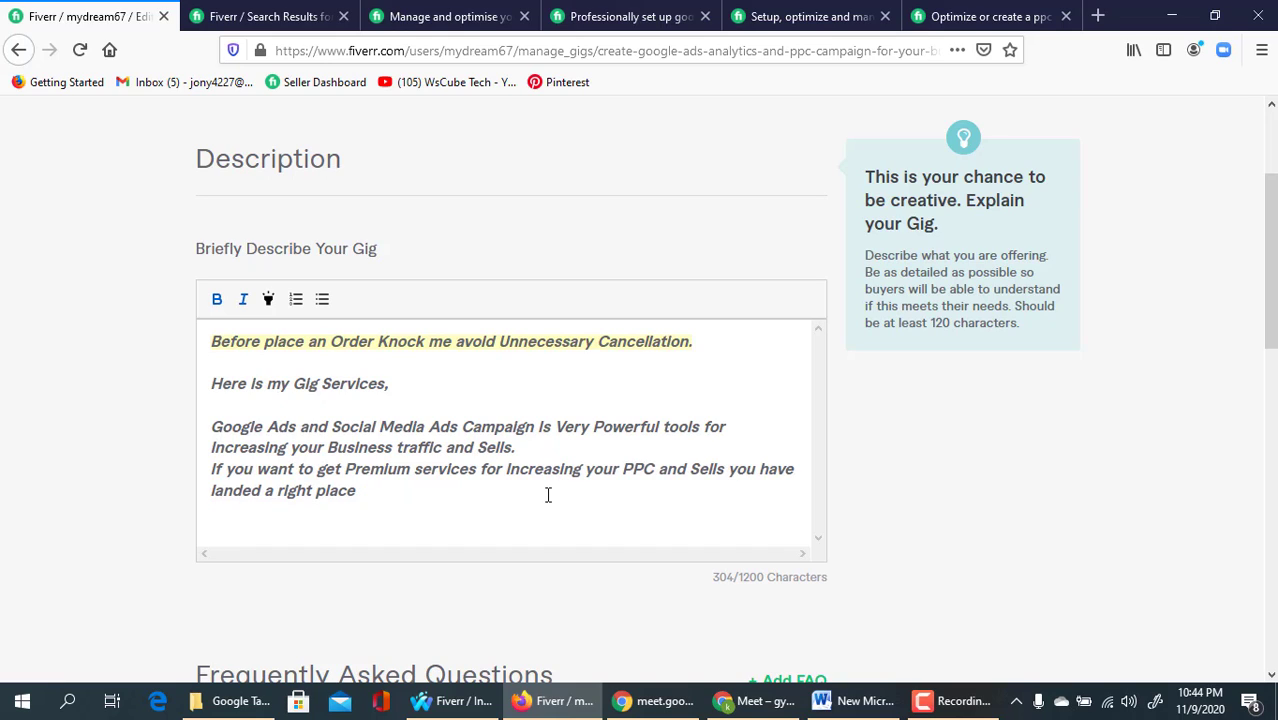
- End the Premium services sentence with "!!" and start a new unformatted line with "I have 4 year"
{"action": "left_click", "coordinate": [547, 490]}
{"action": "type", "text": "!!"}
{"action": "key", "text": "Return"}
{"action": "key", "text": "Return"}
{"action": "key", "text": "BackSpace"}
{"action": "type", "text": "We"}
{"action": "key", "text": "BackSpace"}
{"action": "key", "text": "BackSpace"}
{"action": "type", "text": "I have 4"}
{"action": "key", "text": "BackSpace"}
{"action": "type", "text": "5"}
{"action": "key", "text": "BackSpace"}
{"action": "type", "text": "4"}
{"action": "key", "text": "BackSpace"}
{"action": "type", "text": "4 year"}
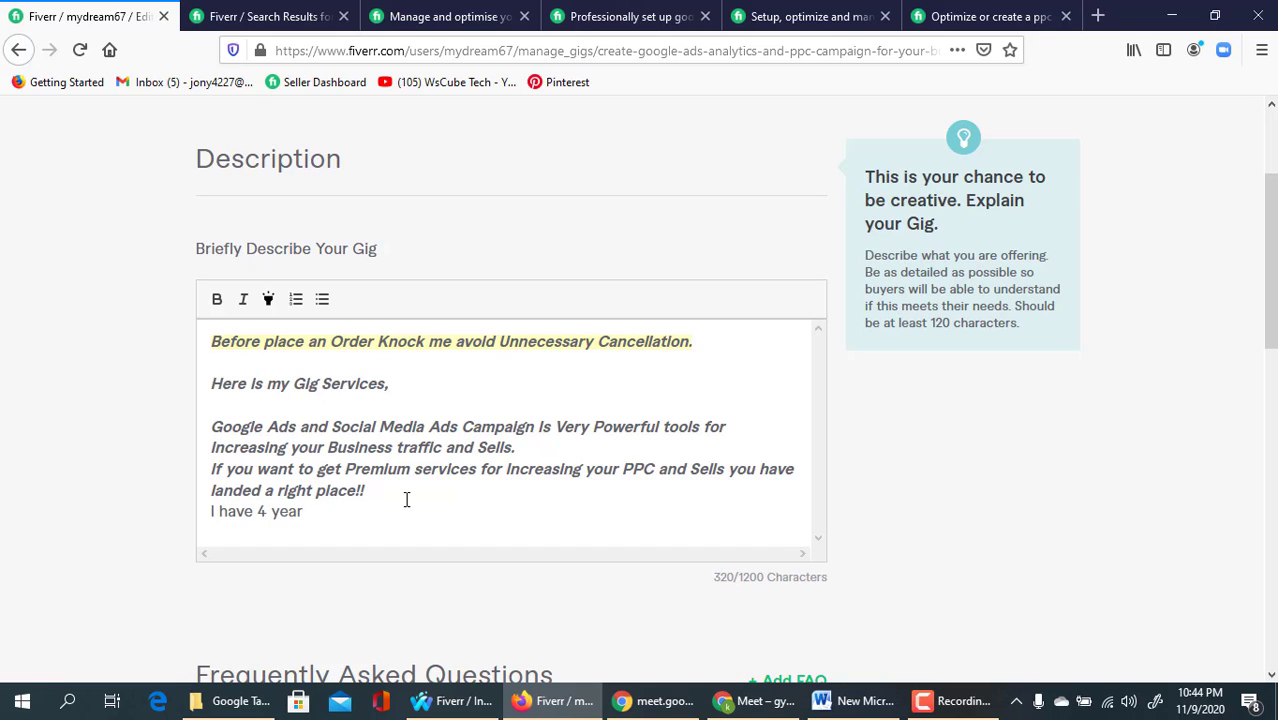
- Continue the experience line with "'s Practical knowledge about ads campaign and Social Media Marketing"
{"action": "type", "text": "'s Practica"}
{"action": "key", "text": "BackSpace"}
{"action": "key", "text": "BackSpace"}
{"action": "type", "text": "cal knowledge"}
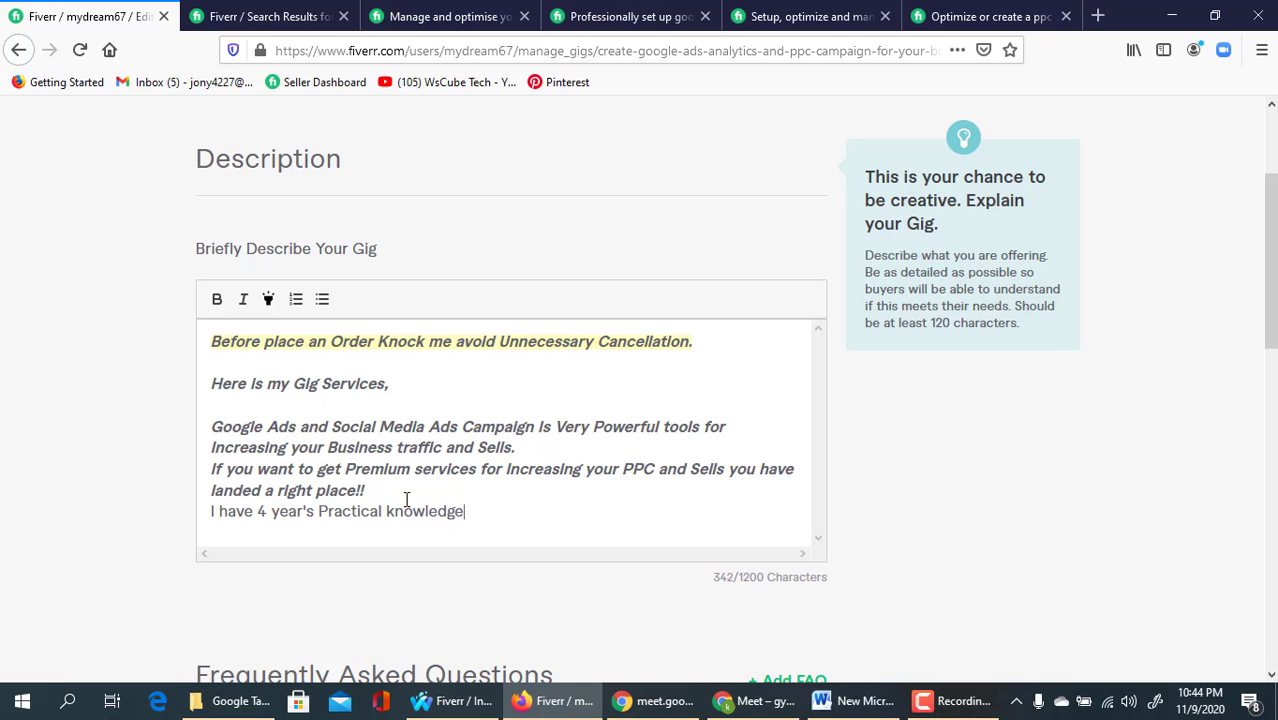
{"action": "type", "text": " about ads campa"}
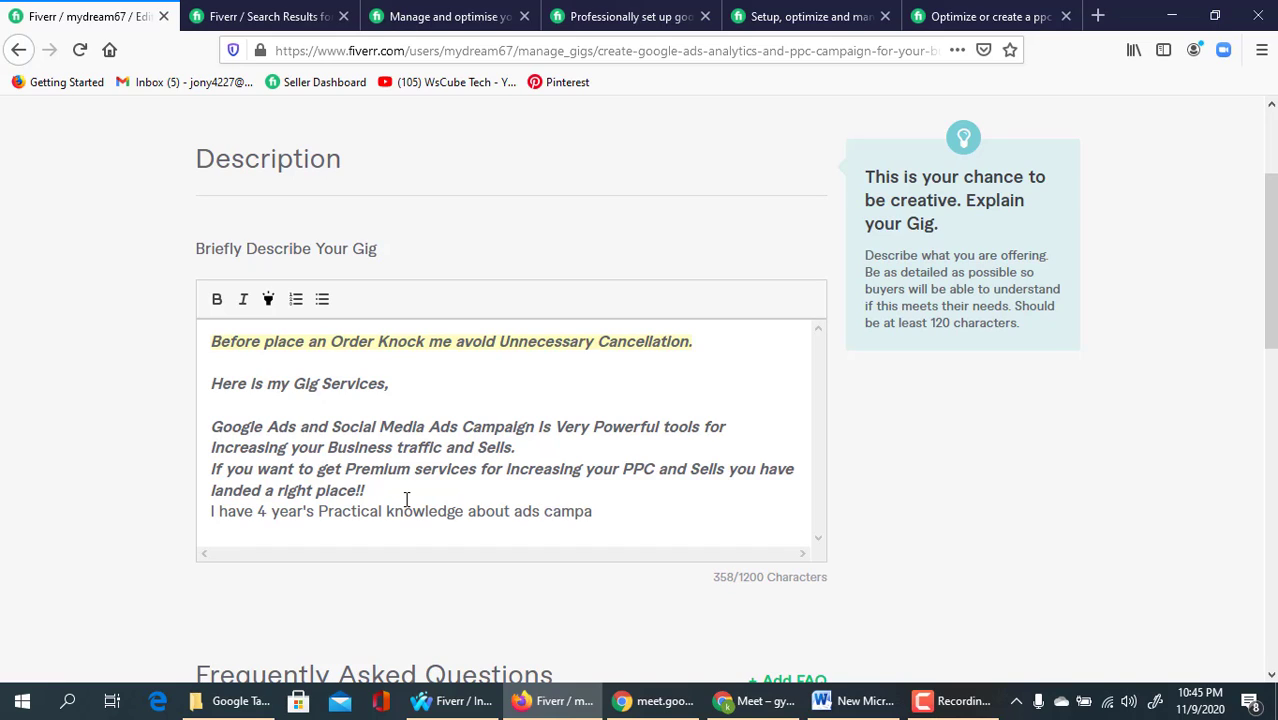
{"action": "type", "text": "ign and Social M"}
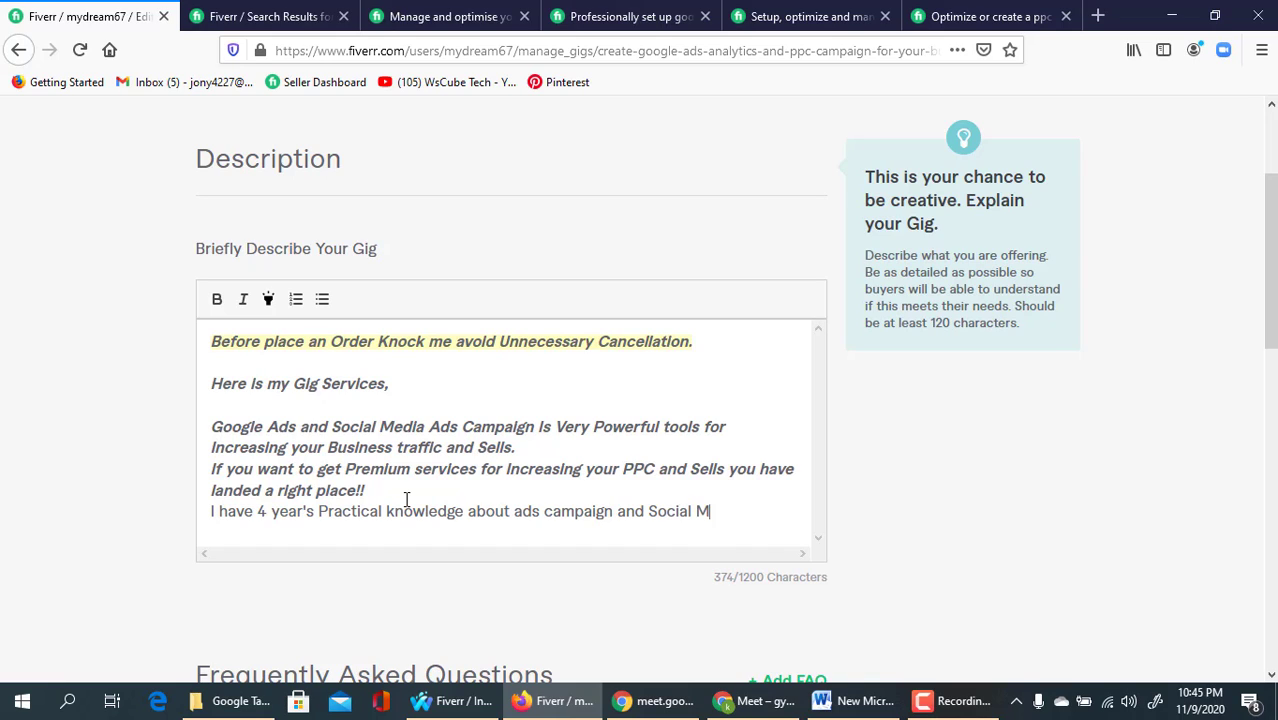
{"action": "type", "text": "edia Market"}
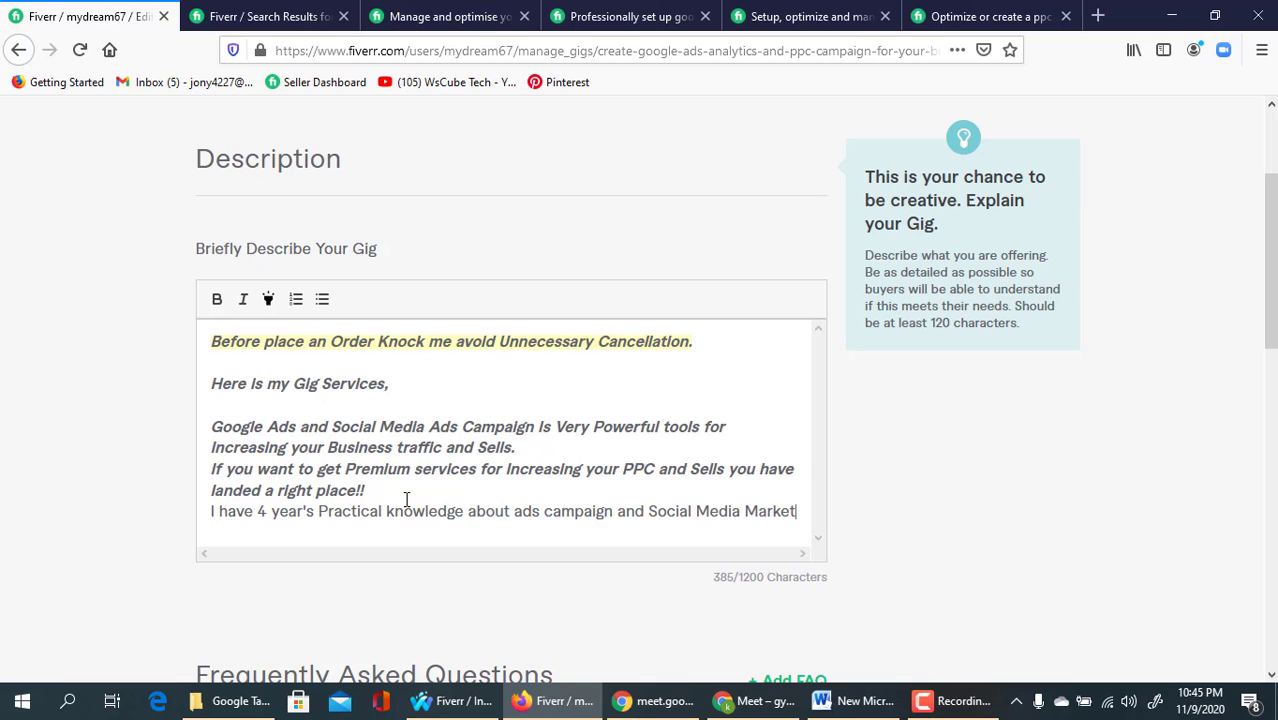
{"action": "type", "text": "ing"}
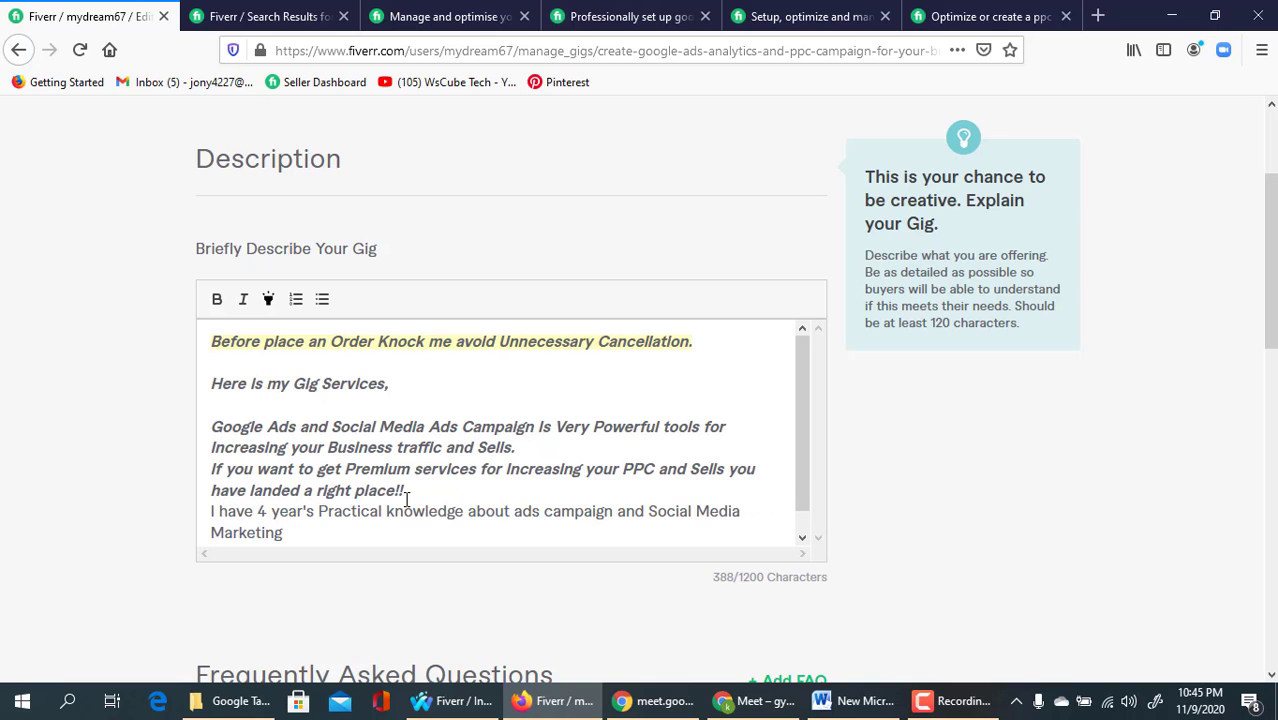
- End the experience sentence with a period and insert a blank line above it
{"action": "scroll", "coordinate": [416, 500], "scroll_direction": "down", "scroll_amount": 1}
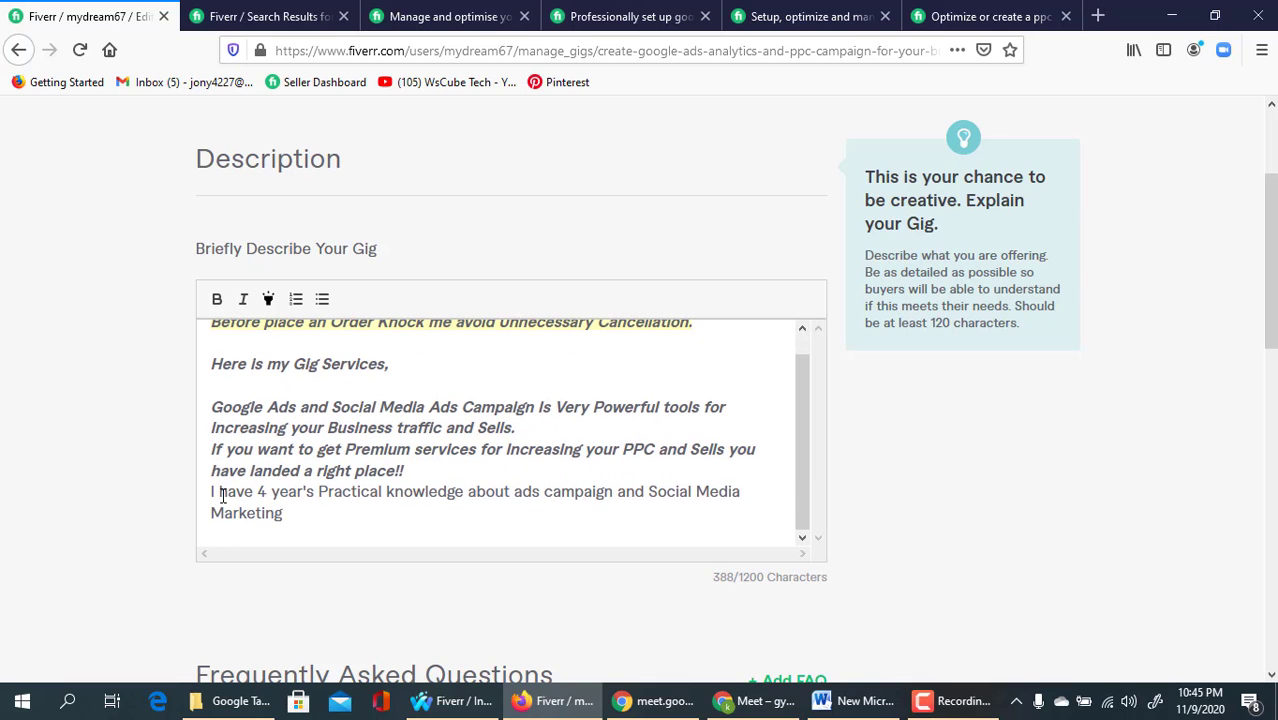
{"action": "left_click_drag", "start_coordinate": [210, 493], "coordinate": [294, 522]}
{"action": "left_click", "coordinate": [296, 520]}
{"action": "type", "text": "."}
{"action": "left_click", "coordinate": [422, 476]}
{"action": "key", "text": "Return"}
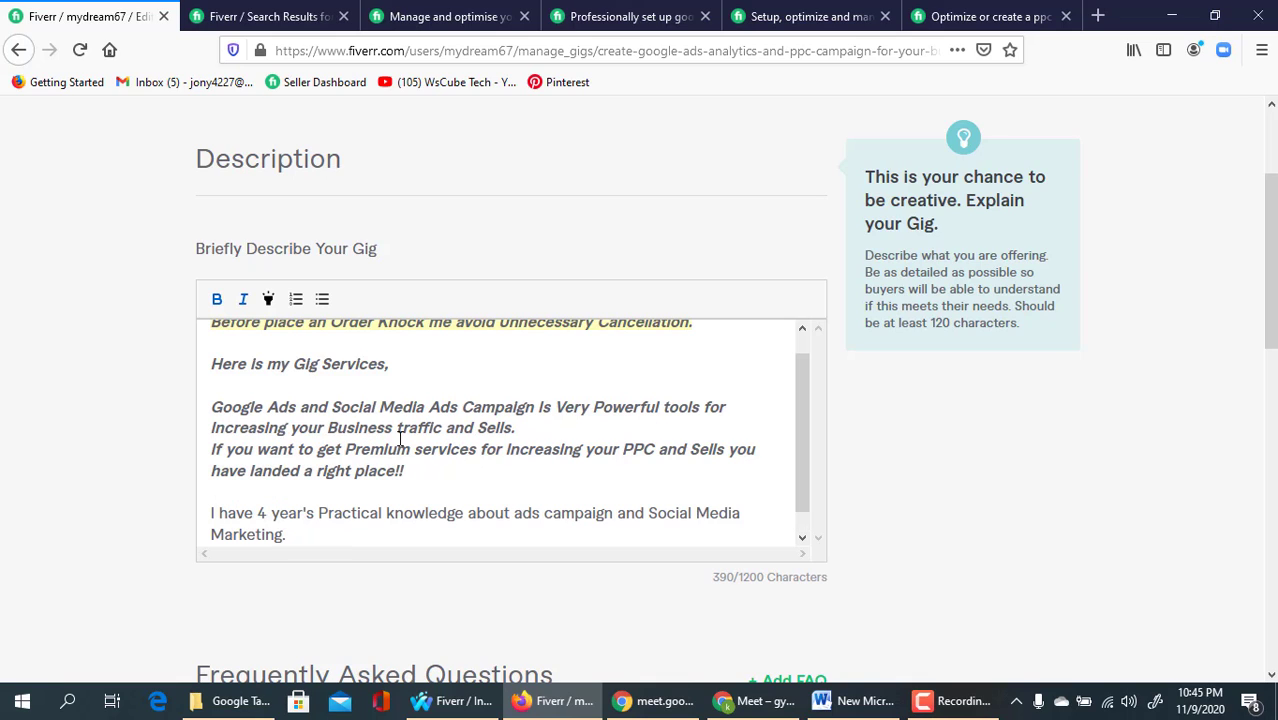
- Remove the bold formatting from the sentence beginning "If you want to get Premium services"
{"action": "scroll", "coordinate": [385, 383], "scroll_direction": "up", "scroll_amount": 1}
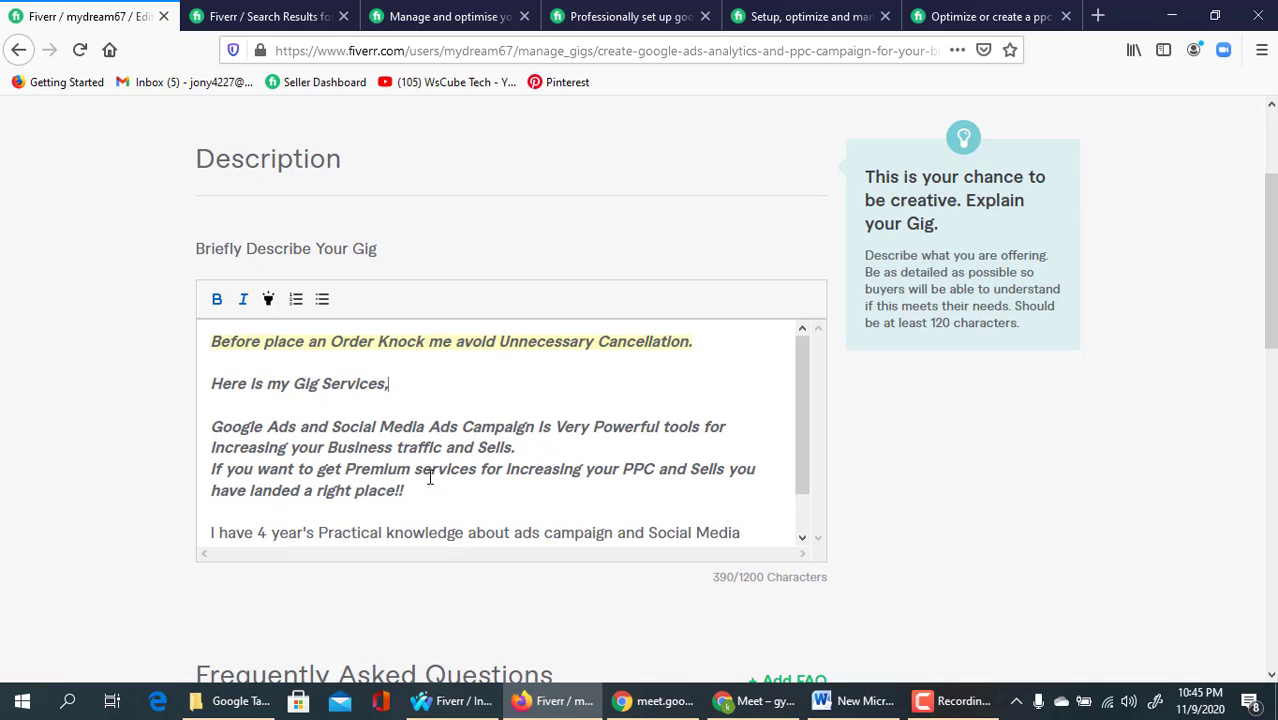
{"action": "scroll", "coordinate": [422, 494], "scroll_direction": "down", "scroll_amount": 1}
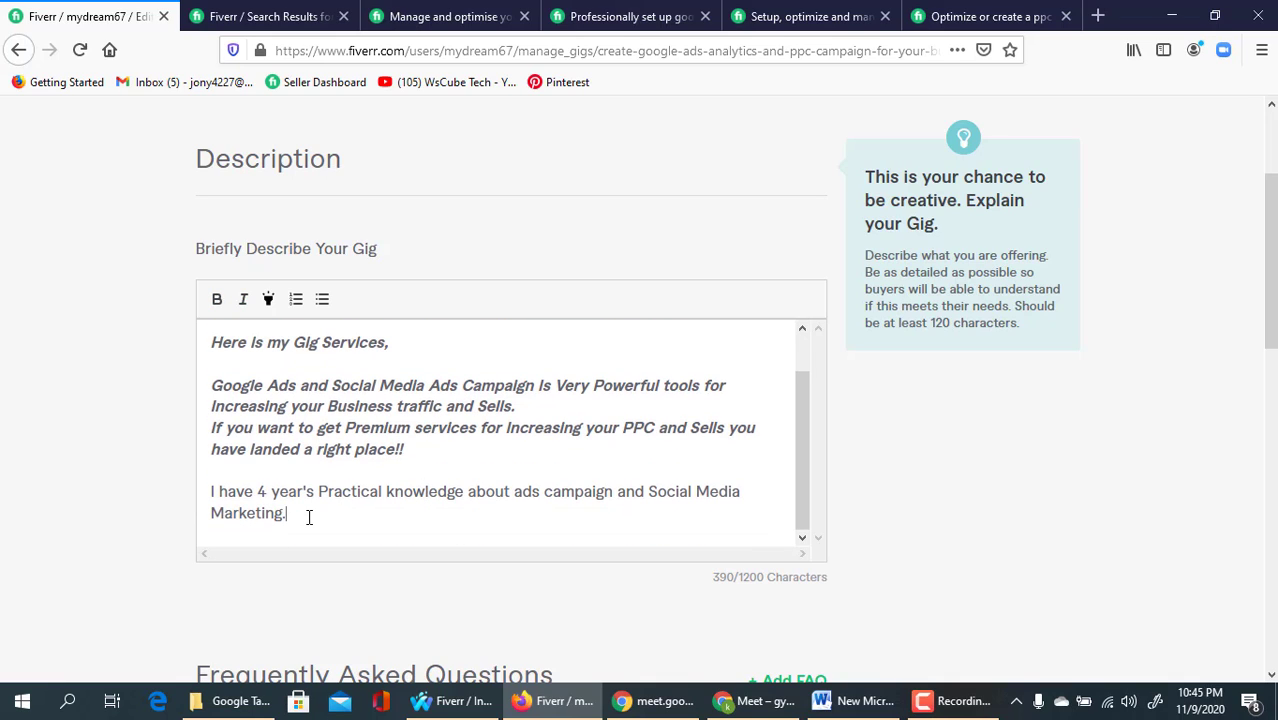
{"action": "left_click_drag", "start_coordinate": [419, 449], "coordinate": [212, 426]}
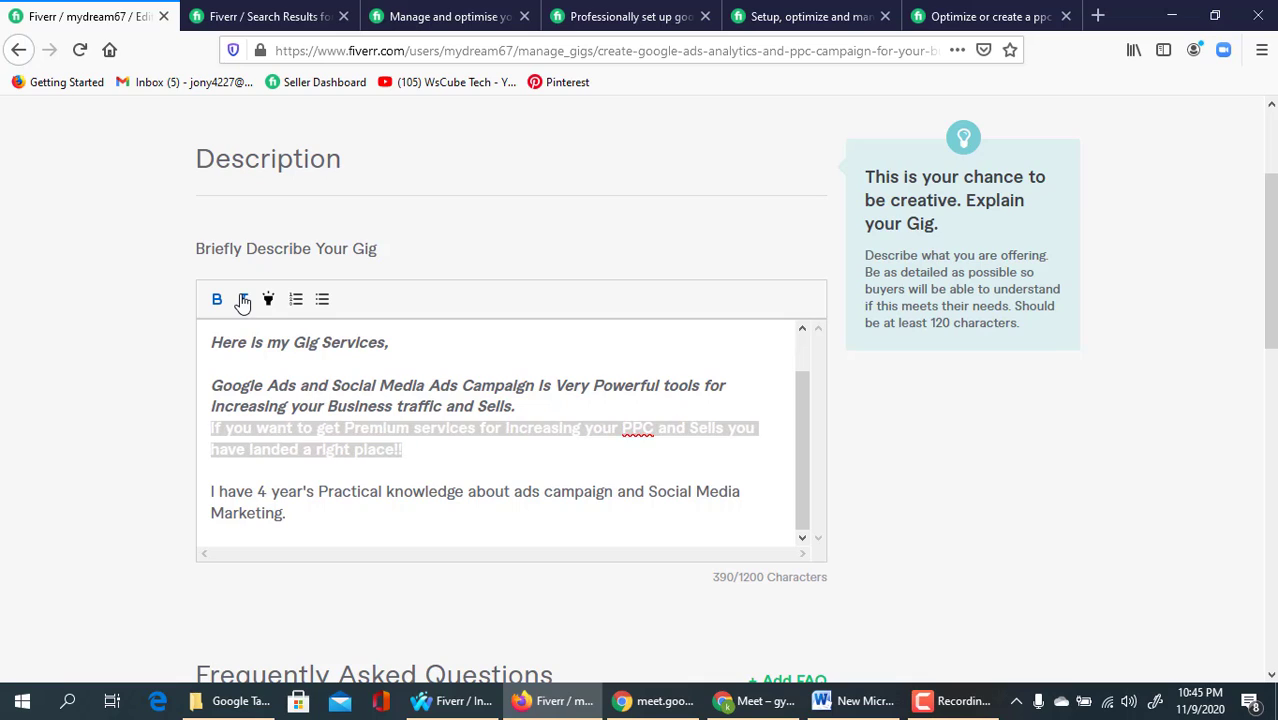
{"action": "left_click", "coordinate": [217, 300]}
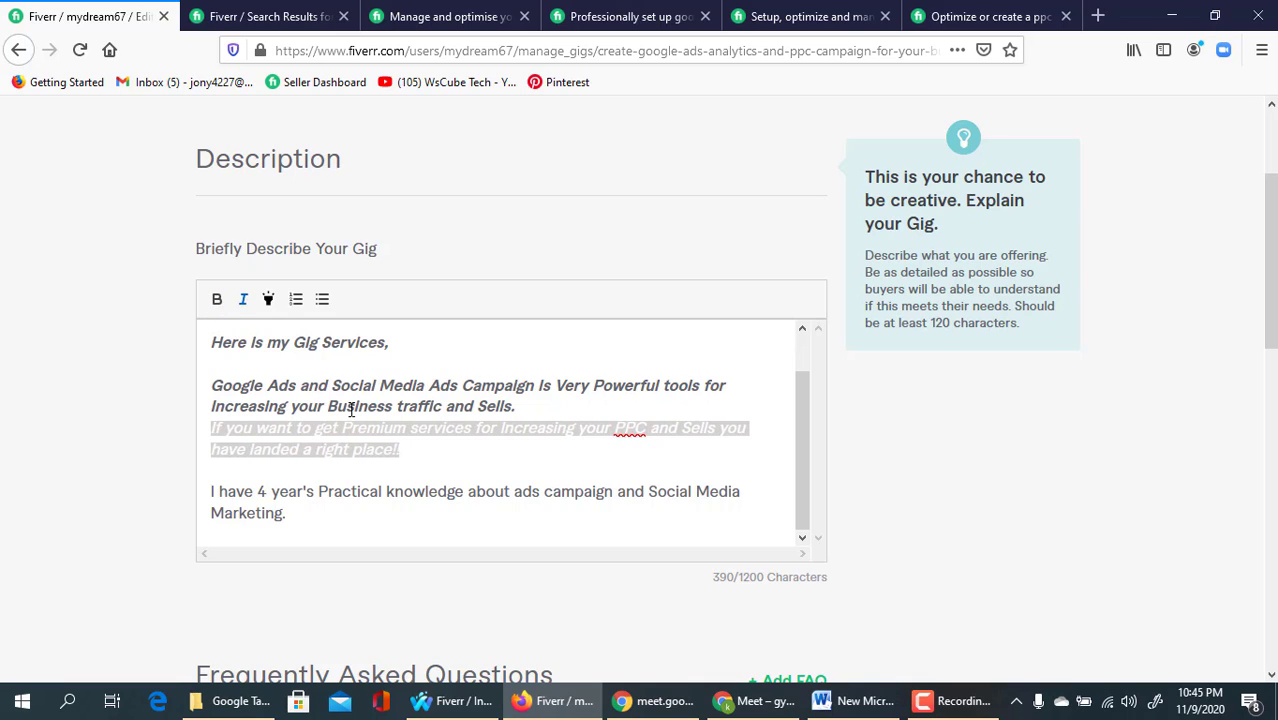
{"action": "left_click", "coordinate": [529, 389]}
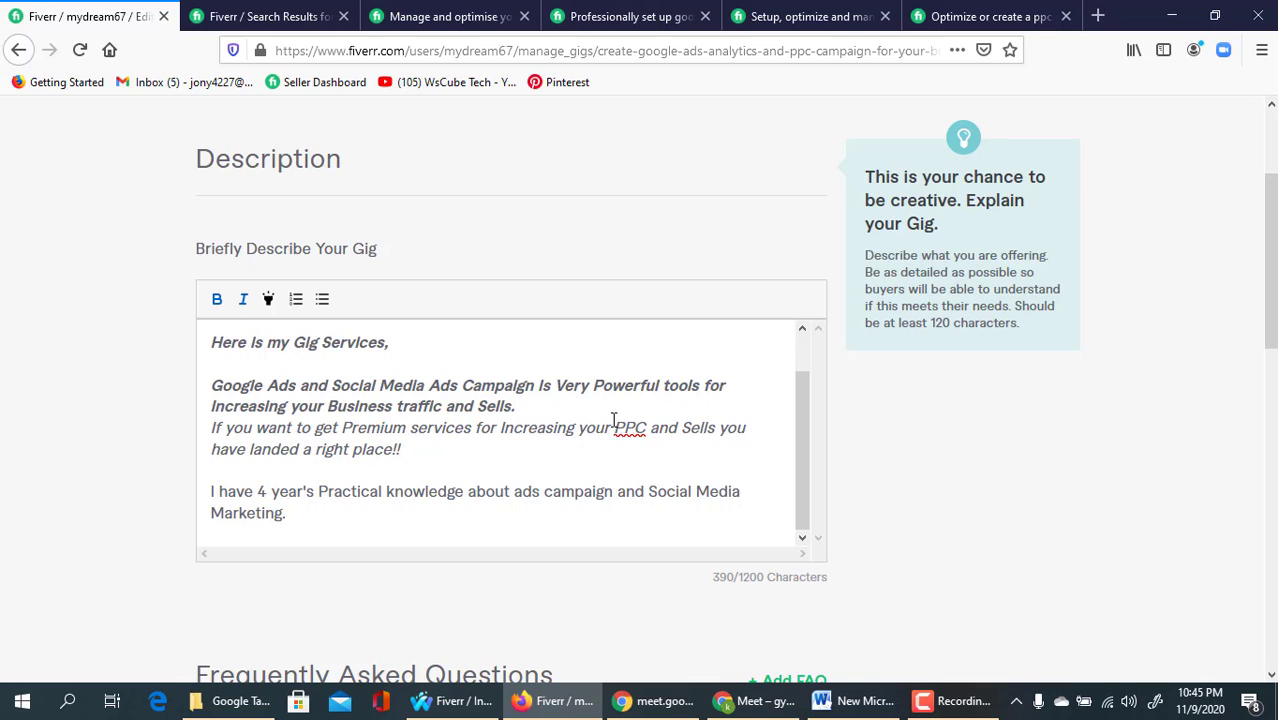
- Insert a blank line between the Google Ads sentence and the Premium services sentence
{"action": "left_click_drag", "start_coordinate": [612, 428], "coordinate": [648, 428]}
{"action": "left_click", "coordinate": [616, 433]}
{"action": "left_click", "coordinate": [526, 410]}
{"action": "left_click", "coordinate": [527, 408]}
{"action": "key", "text": "Return"}
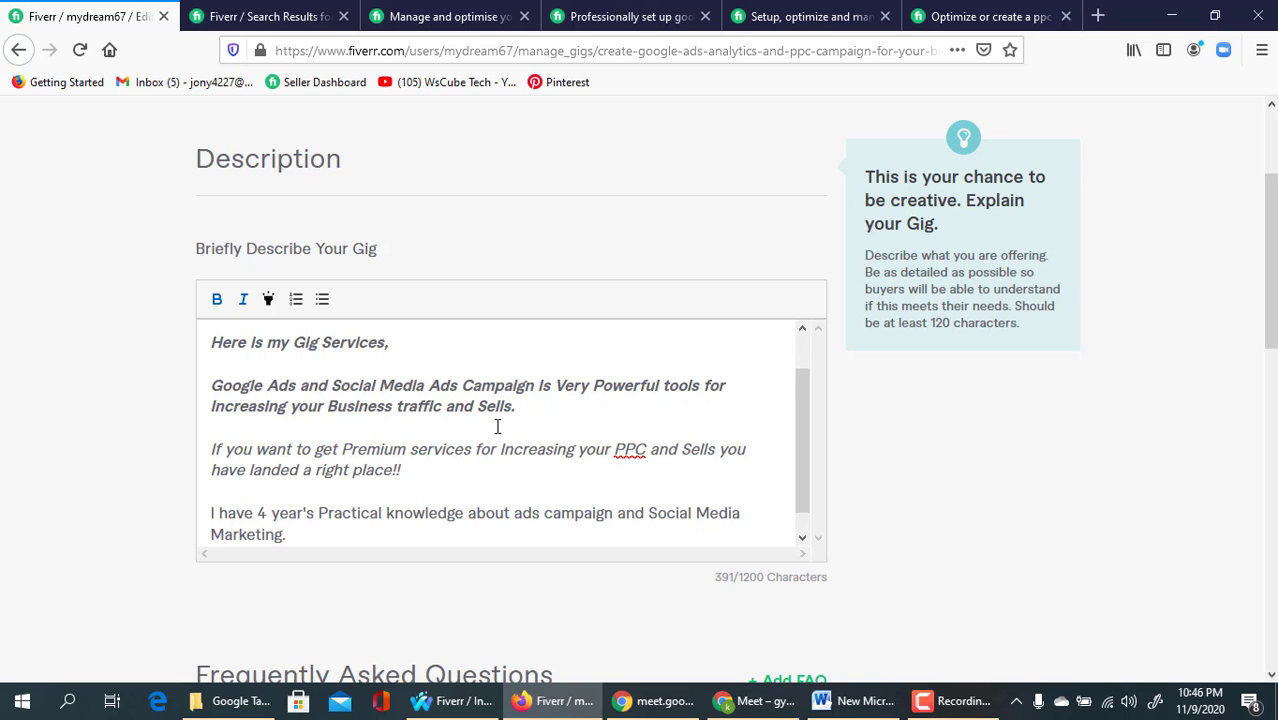
- Add the heading "What Services Include my gig for you:" after a blank line below the experience sentence
{"action": "scroll", "coordinate": [497, 427], "scroll_direction": "down", "scroll_amount": 1}
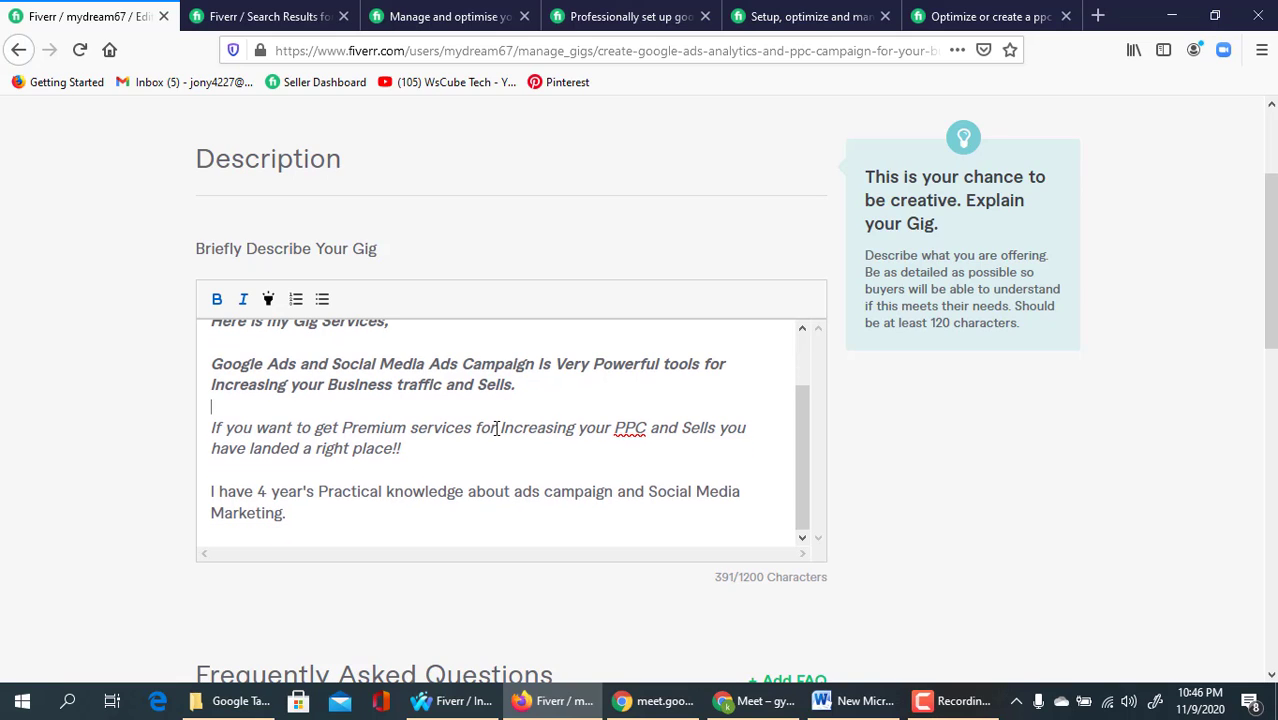
{"action": "left_click", "coordinate": [300, 513]}
{"action": "key", "text": "Return"}
{"action": "key", "text": "Return"}
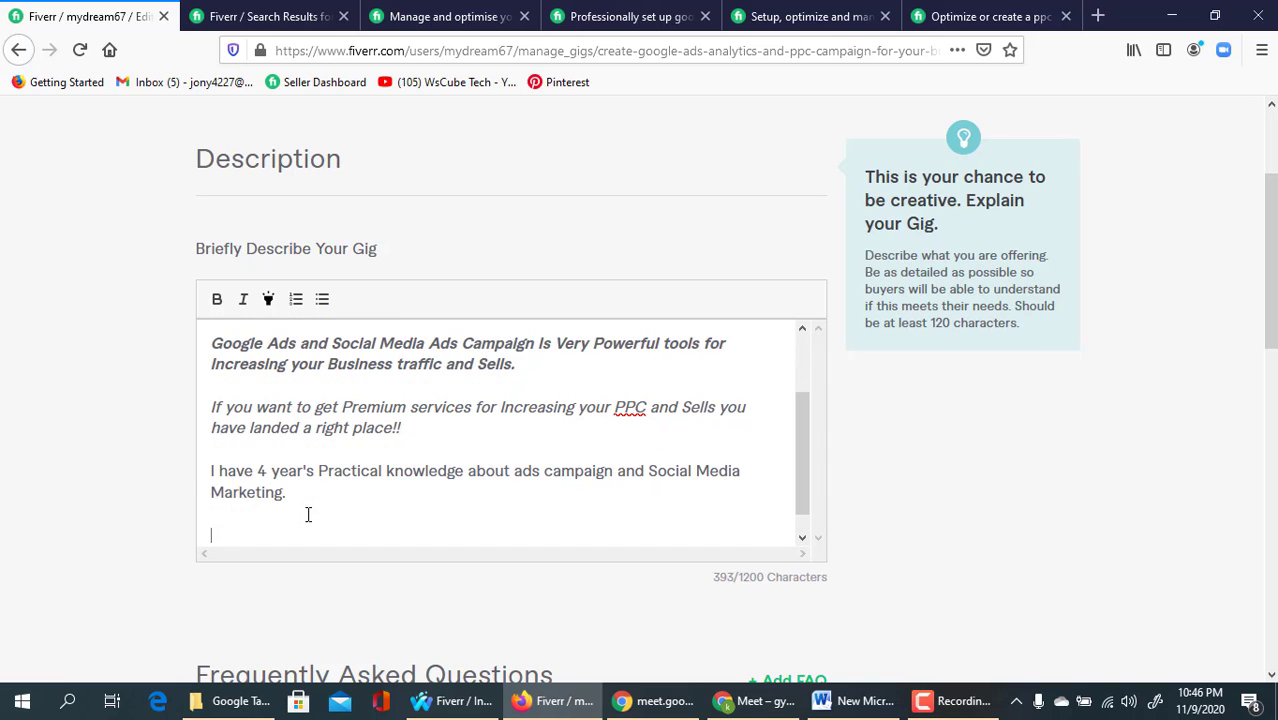
{"action": "type", "text": "What Services Include"}
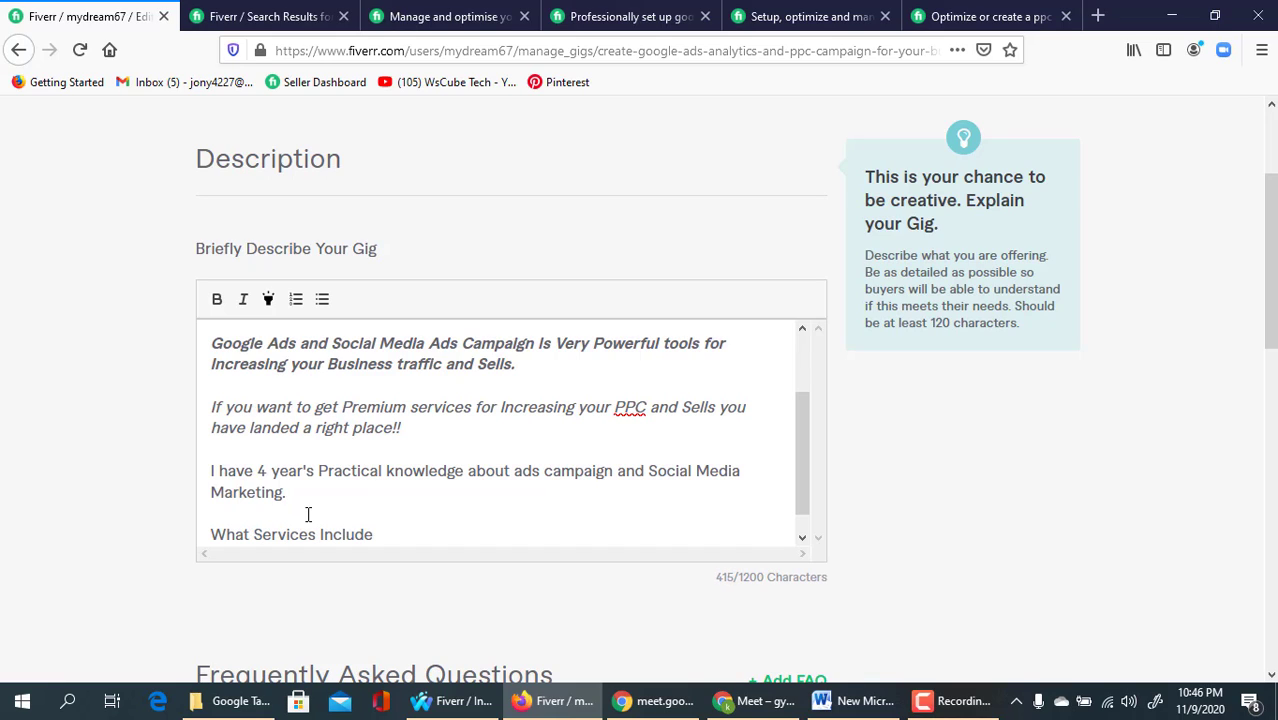
{"action": "type", "text": " my gig FOr yo"}
{"action": "key", "text": "BackSpace"}
{"action": "key", "text": "BackSpace"}
{"action": "key", "text": "BackSpace"}
{"action": "key", "text": "BackSpace"}
{"action": "key", "text": "BackSpace"}
{"action": "key", "text": "BackSpace"}
{"action": "type", "text": "for you:"}
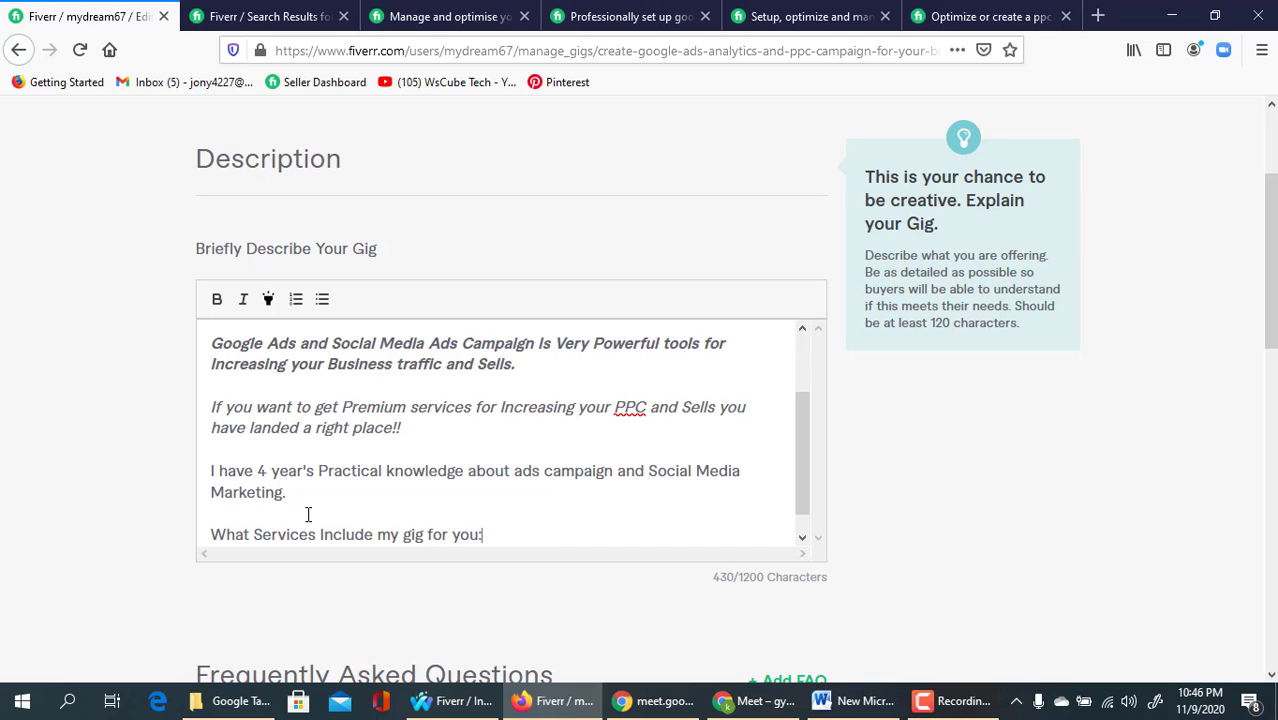
- Make the heading "What Services Include my gig for you:" bold
{"action": "scroll", "coordinate": [308, 516], "scroll_direction": "down", "scroll_amount": 1}
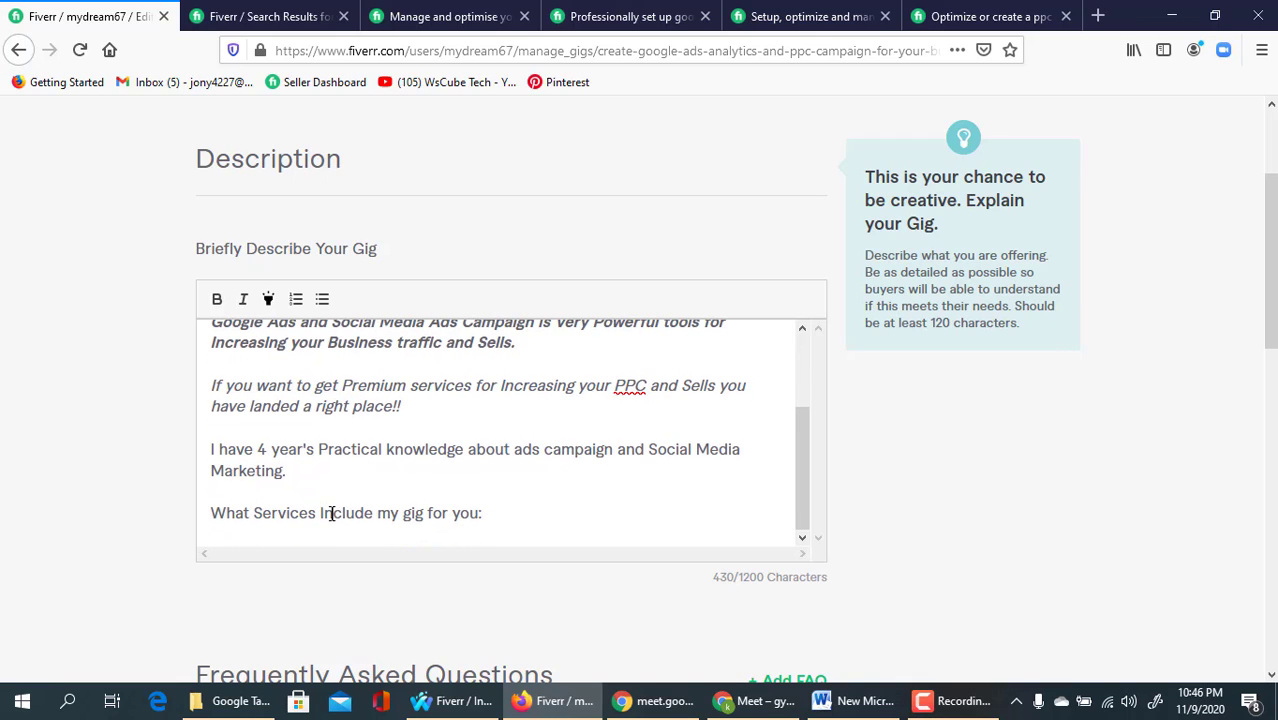
{"action": "triple_click", "coordinate": [330, 513]}
{"action": "left_click", "coordinate": [216, 298]}
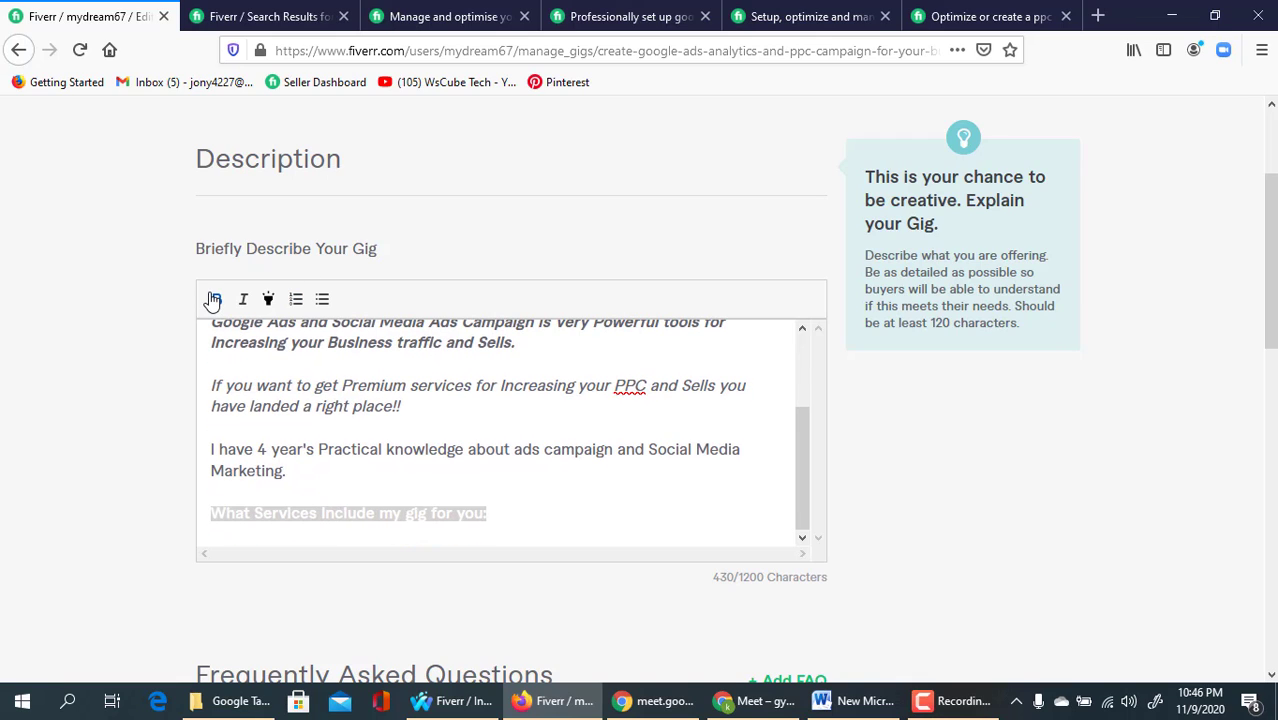
{"action": "left_click", "coordinate": [533, 515]}
- Add the bold service line "Google ads Setup and Optimization" after a blank line below the services heading
{"action": "key", "text": "Return"}
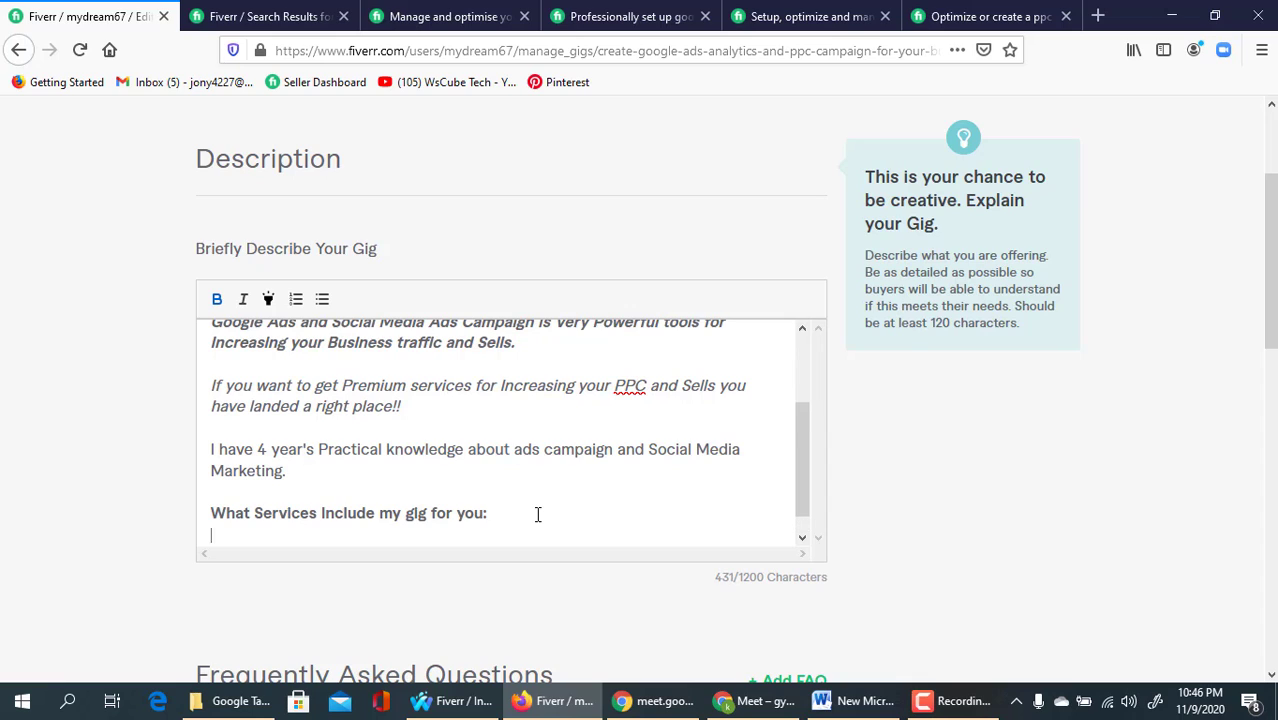
{"action": "type", "text": "G"}
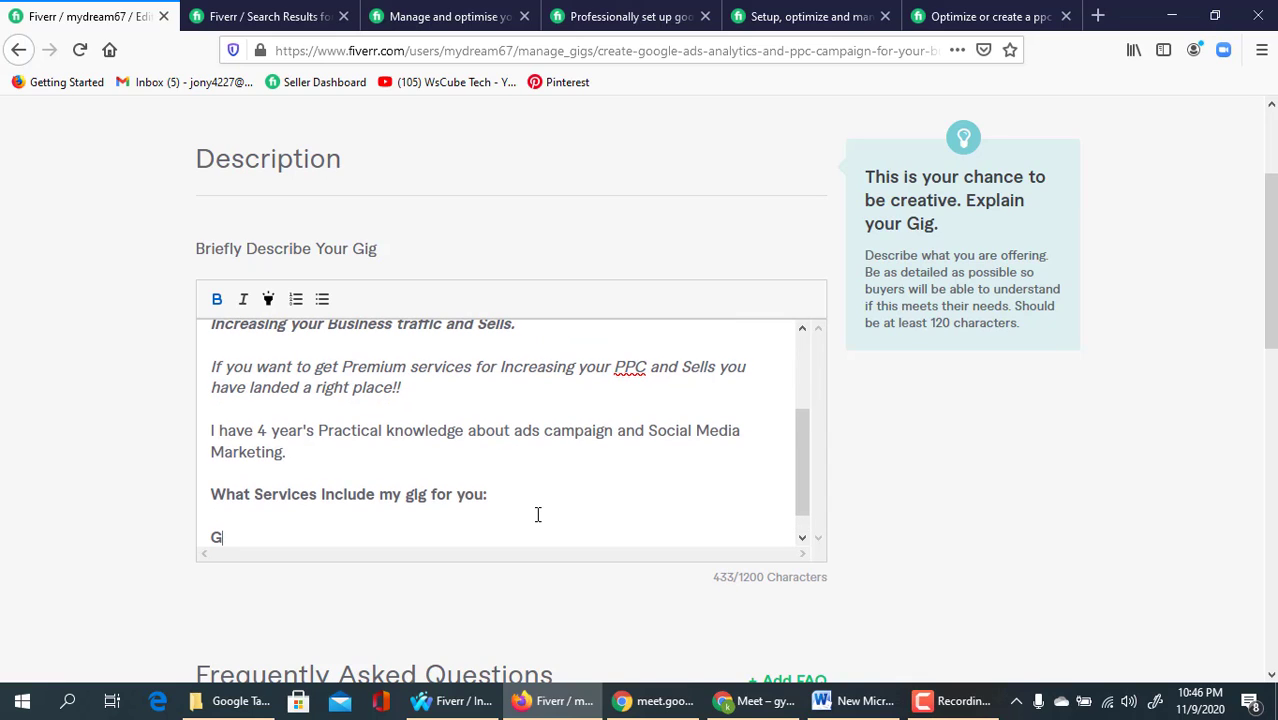
{"action": "type", "text": "oogle ads"}
{"action": "type", "text": " s"}
{"action": "key", "text": "BackSpace"}
{"action": "type", "text": "Setup"}
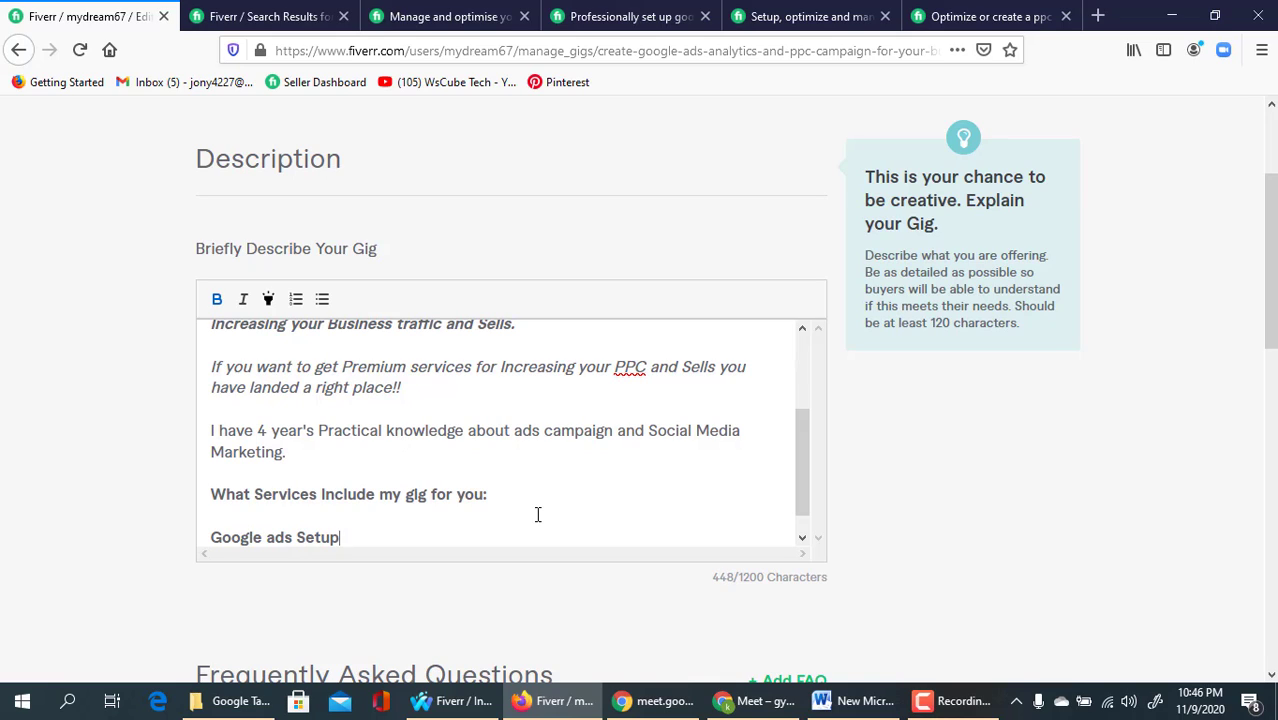
{"action": "type", "text": " and Opti"}
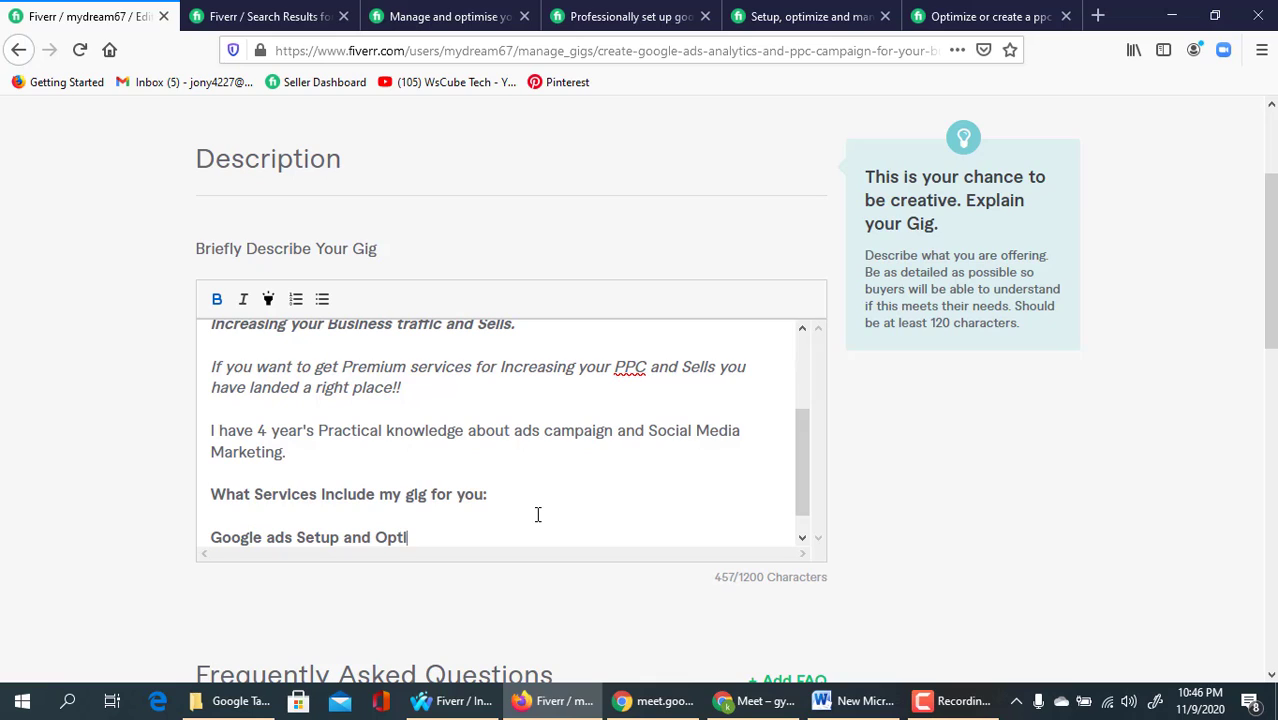
{"action": "type", "text": "mization"}
{"action": "key", "text": "Return"}
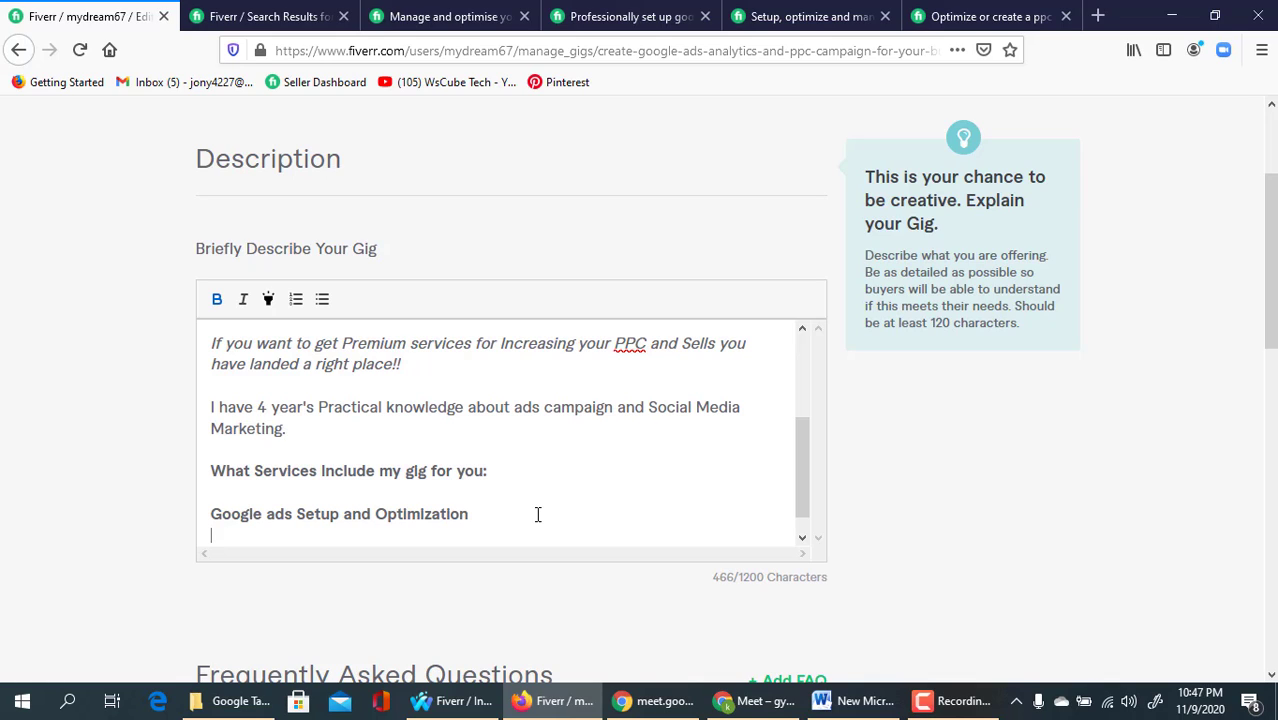
- Add the service line "Google Analytics Dashboard Setup" below the Google ads line in the gig description
{"action": "type", "text": "A"}
{"action": "key", "text": "BackSpace"}
{"action": "type", "text": "Google Ana"}
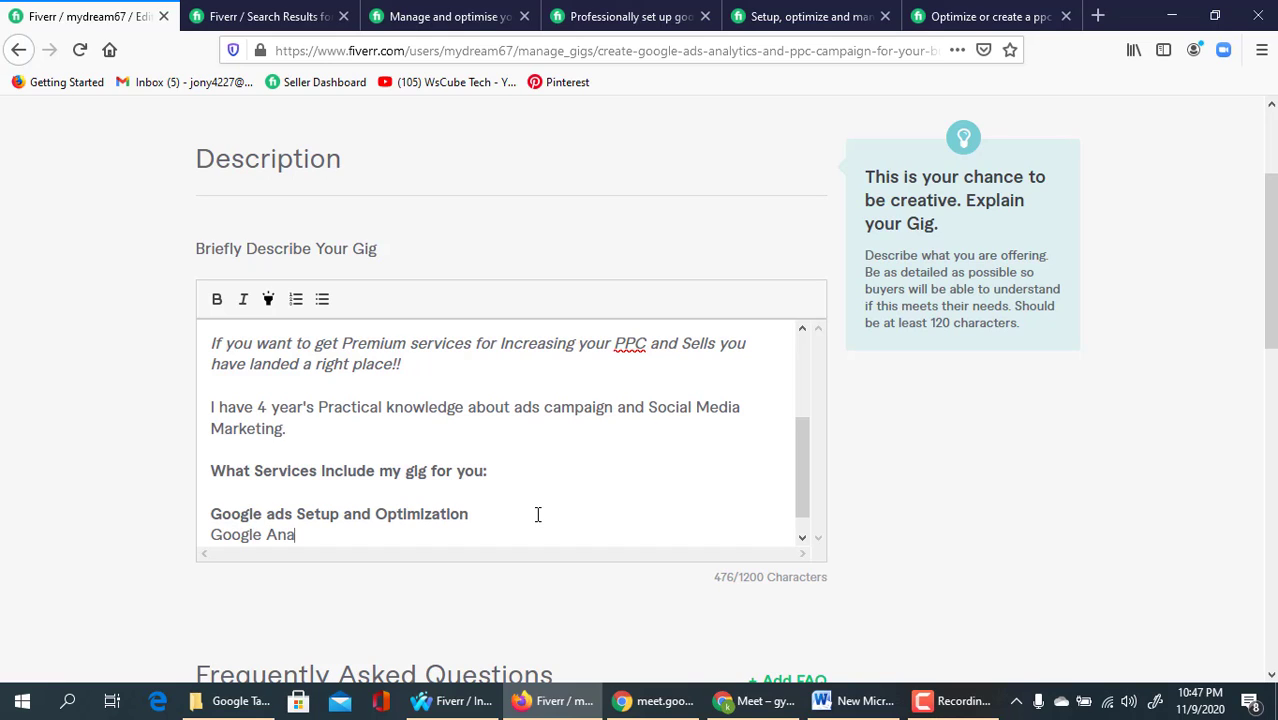
{"action": "type", "text": "lytics S"}
{"action": "key", "text": "BackSpace"}
{"action": "type", "text": "Dashboard"}
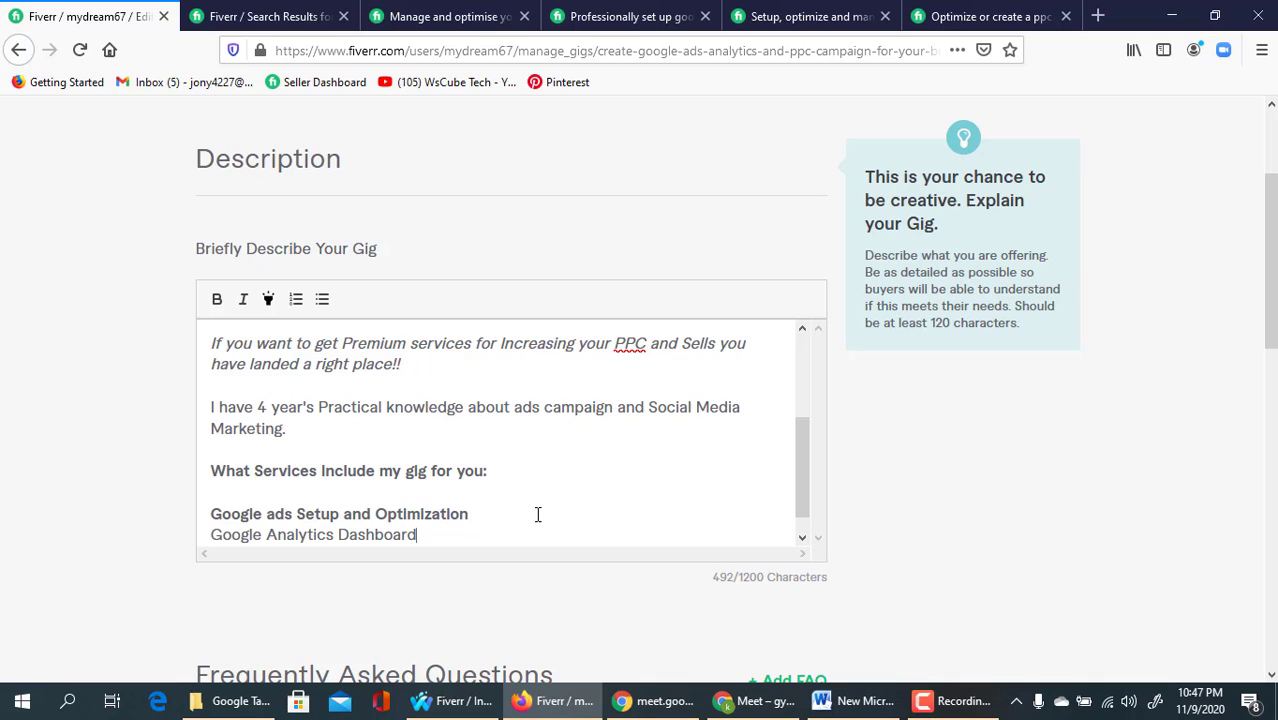
{"action": "type", "text": " Setup"}
{"action": "key", "text": "Return"}
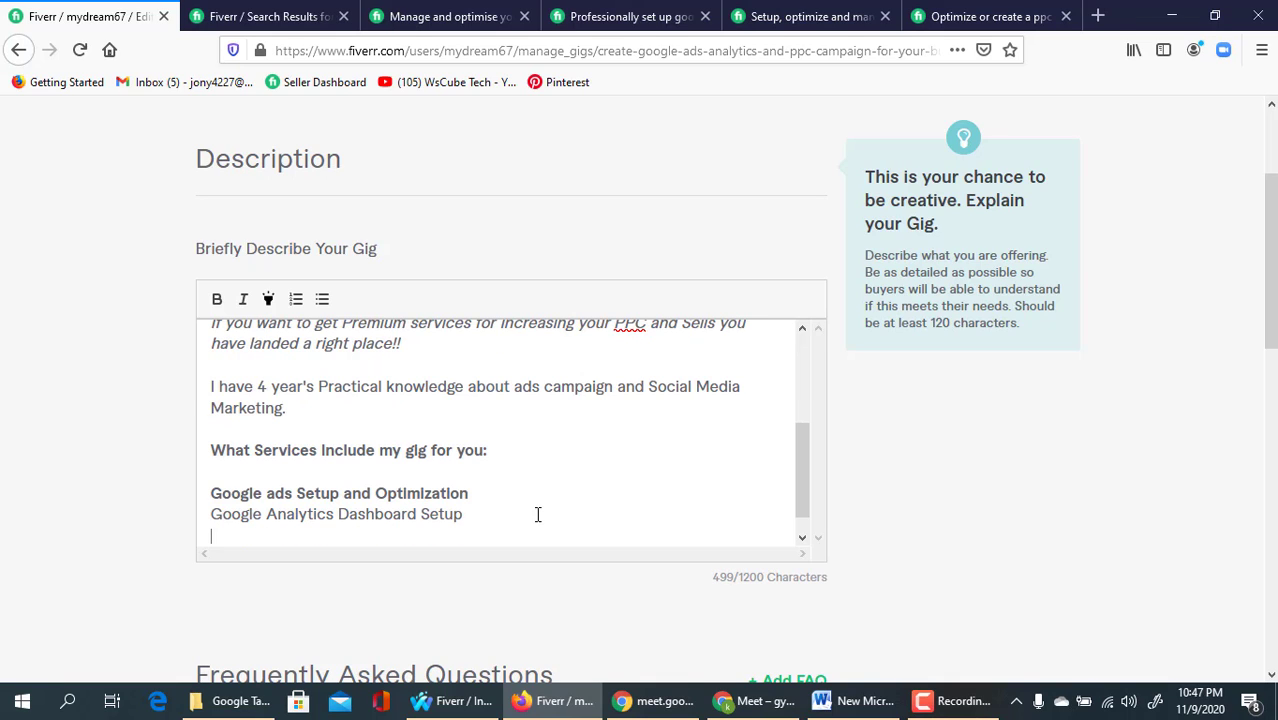
- Add the service lines "Google Tag Manager Setup" and "All Social Media Ads Campaign" to the description's services list
{"action": "type", "text": "Google Tag Manager Se"}
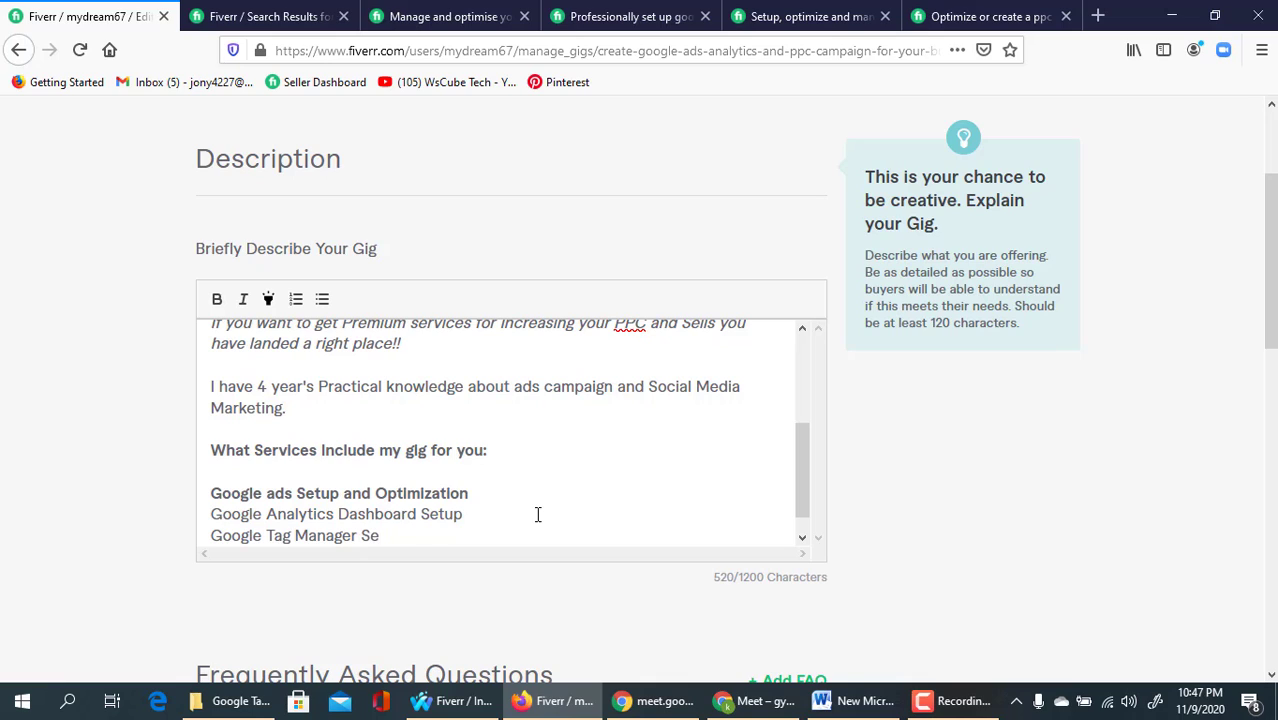
{"action": "type", "text": "tup"}
{"action": "key", "text": "Return"}
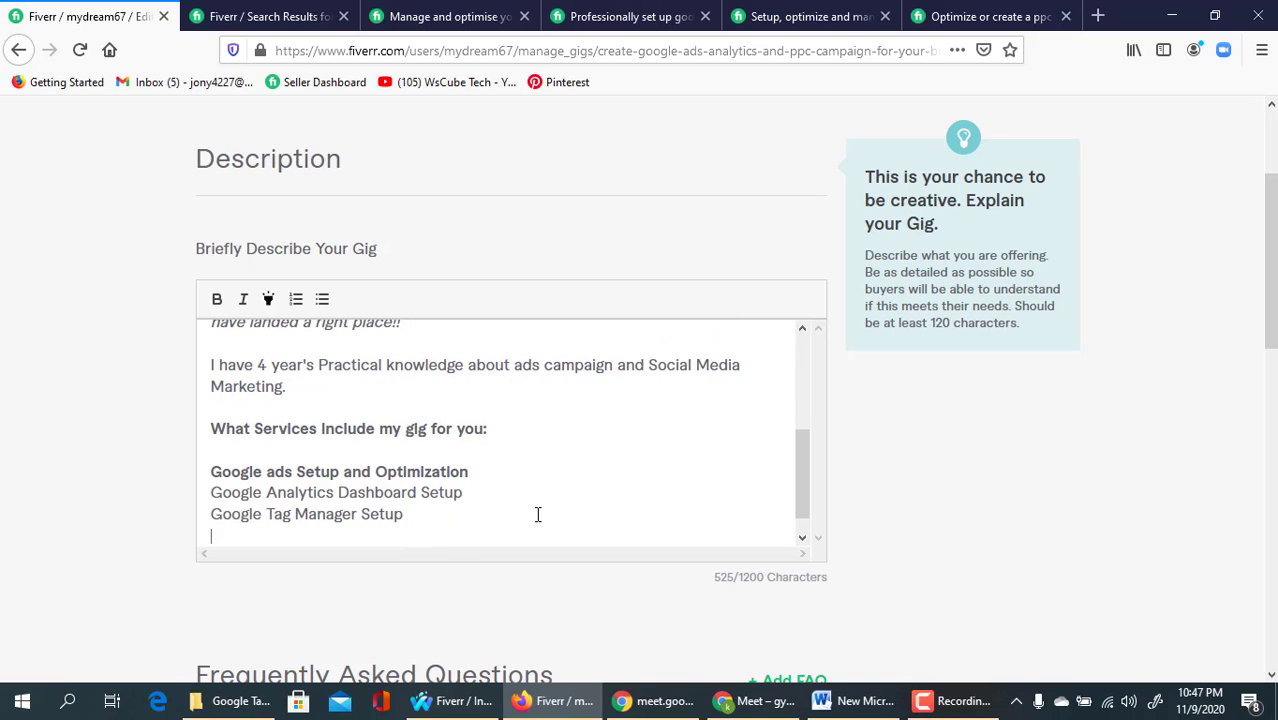
{"action": "type", "text": "All Social Me"}
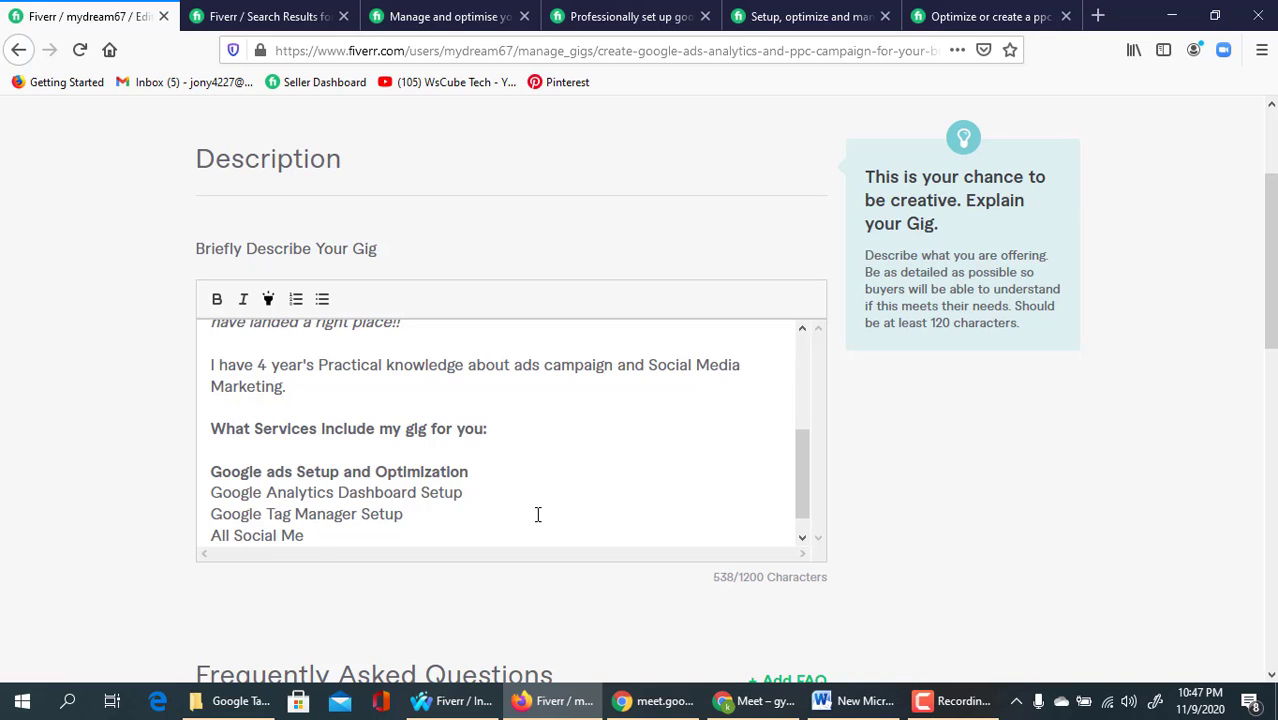
{"action": "type", "text": "dia Ads Campaign"}
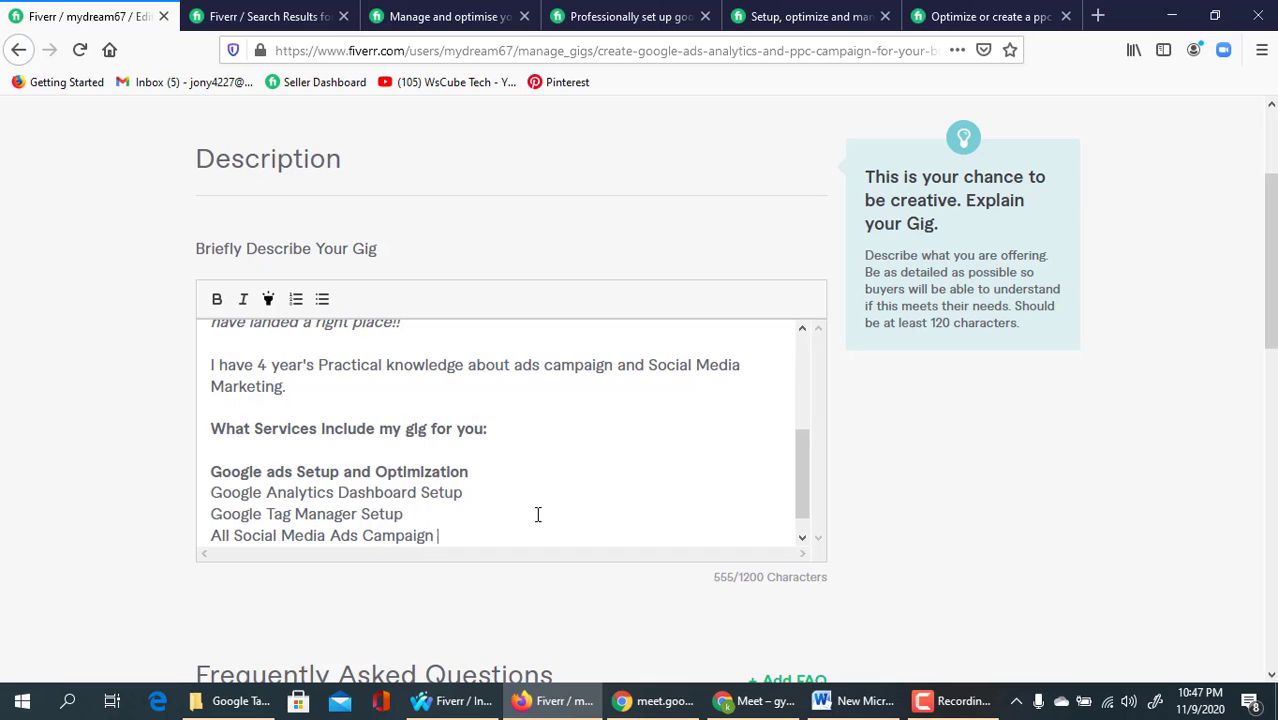
{"action": "key", "text": "Return"}
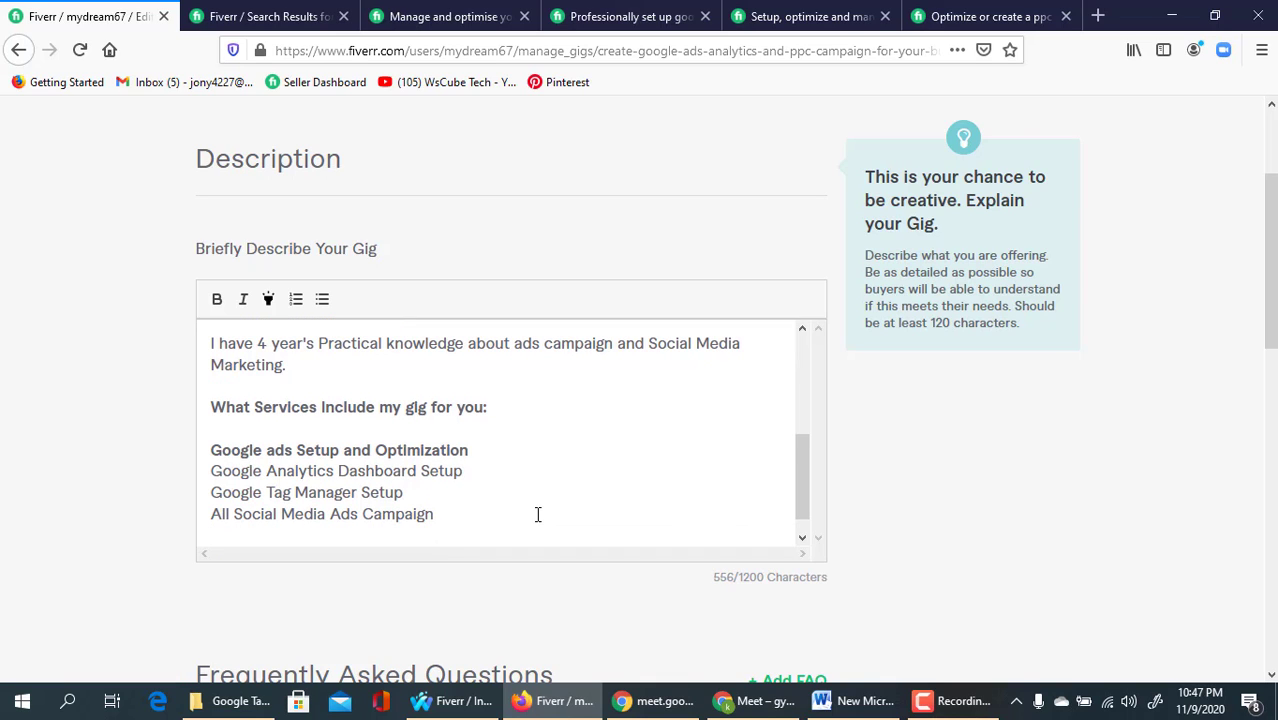
- Add the service line "Any Pixel Setup" and start another line with "Any PPC"
{"action": "type", "text": "An"}
{"action": "type", "text": "y Fa"}
{"action": "key", "text": "BackSpace"}
{"action": "key", "text": "BackSpace"}
{"action": "type", "text": "Pixel Setup"}
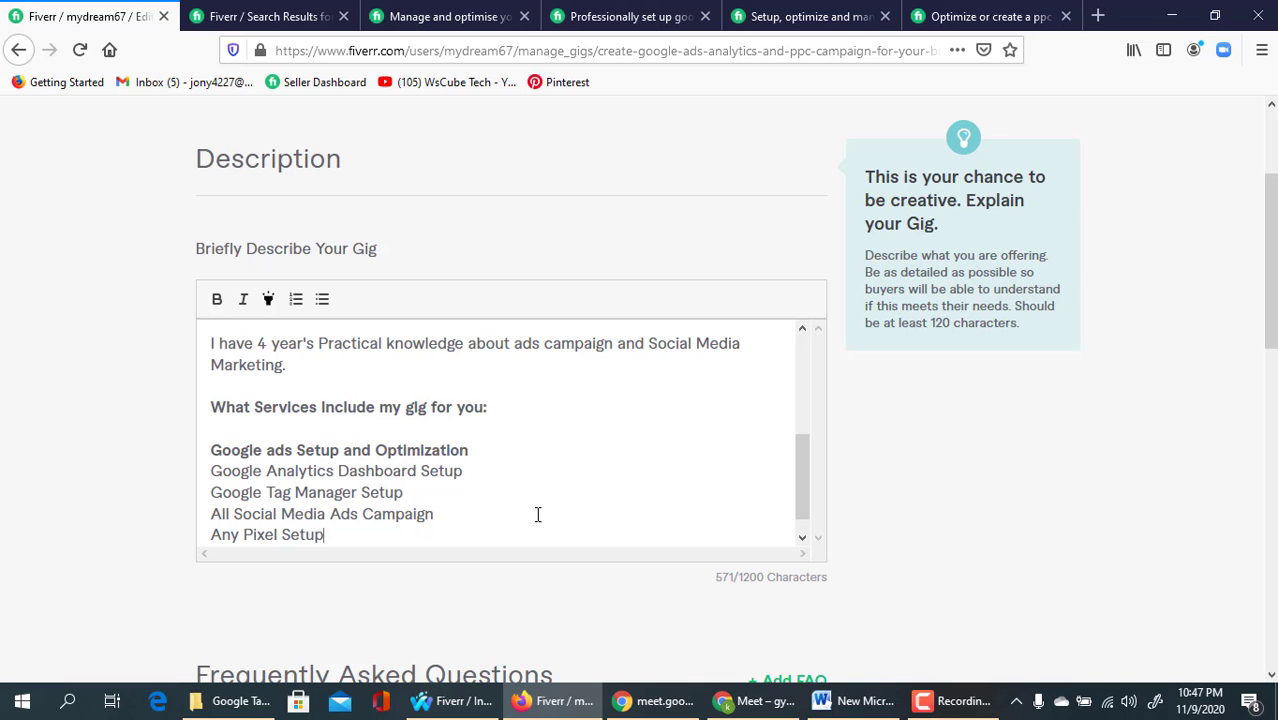
{"action": "key", "text": "Return"}
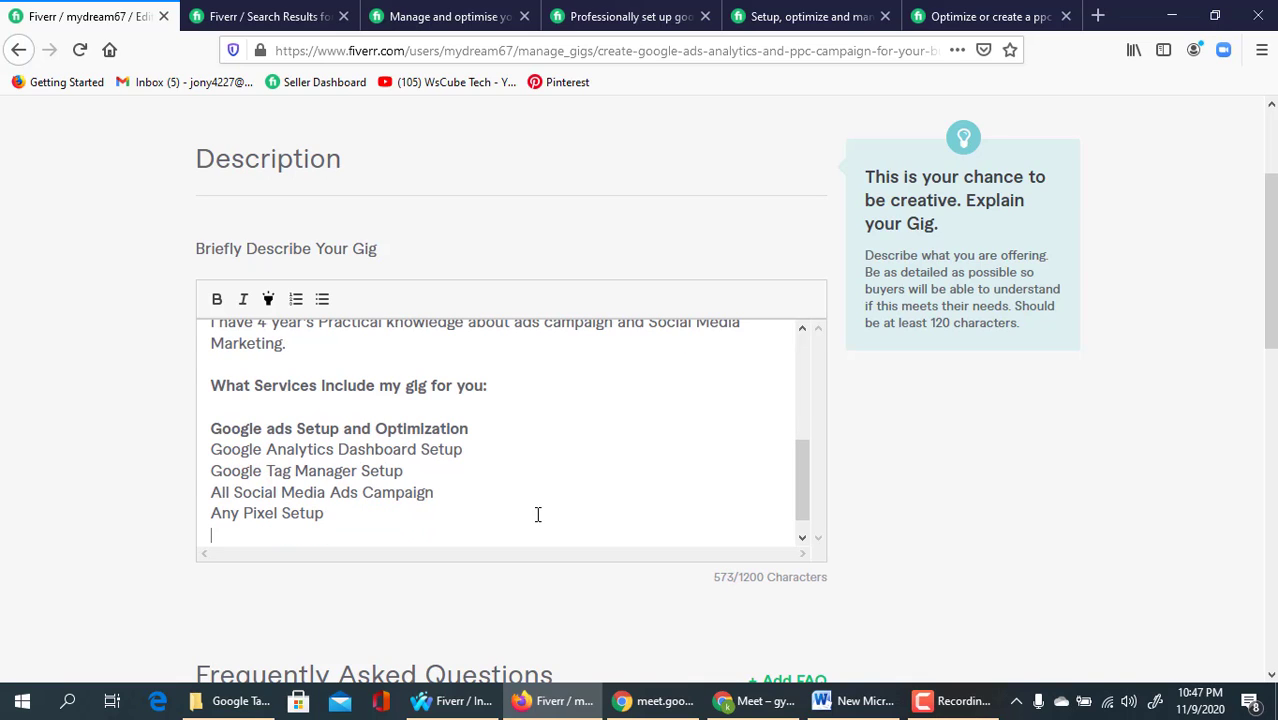
{"action": "type", "text": "Any PPC"}
- Review the services offered in the descriptions of the two open competitor gigs, "Manage and optimise" and "Professionally set up"
{"action": "left_click", "coordinate": [443, 12]}
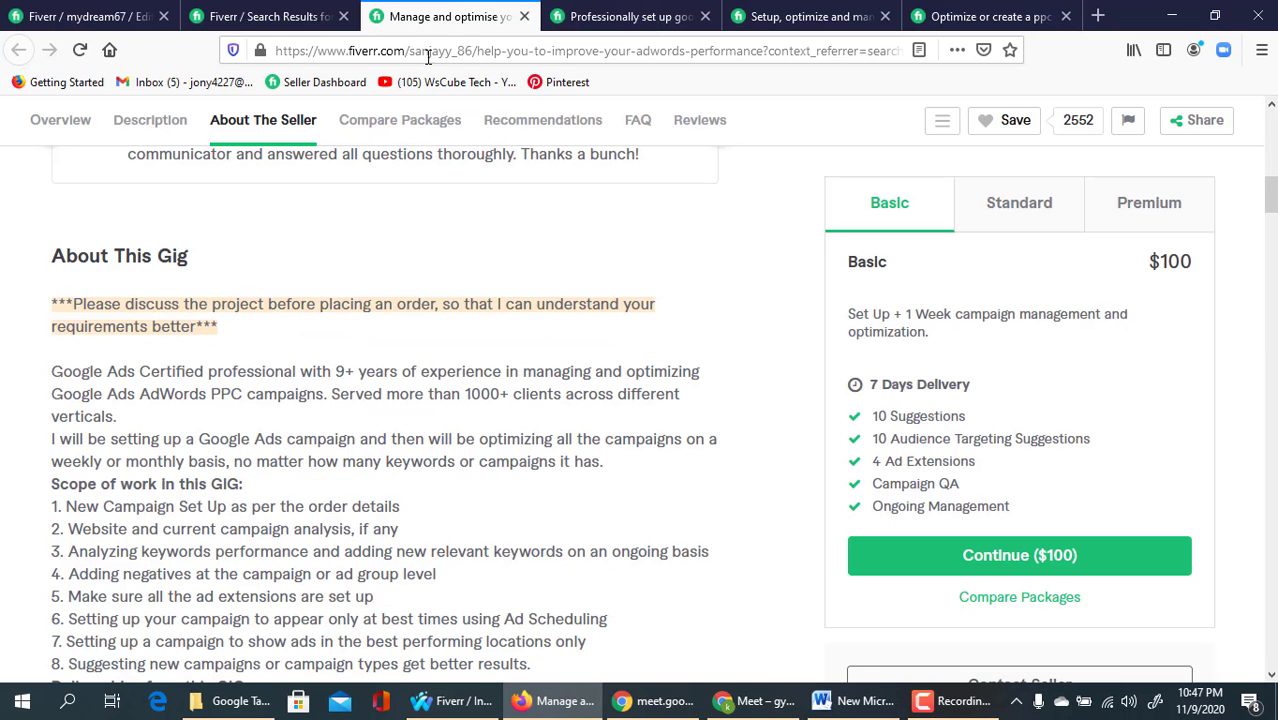
{"action": "scroll", "coordinate": [201, 372], "scroll_direction": "down", "scroll_amount": 4}
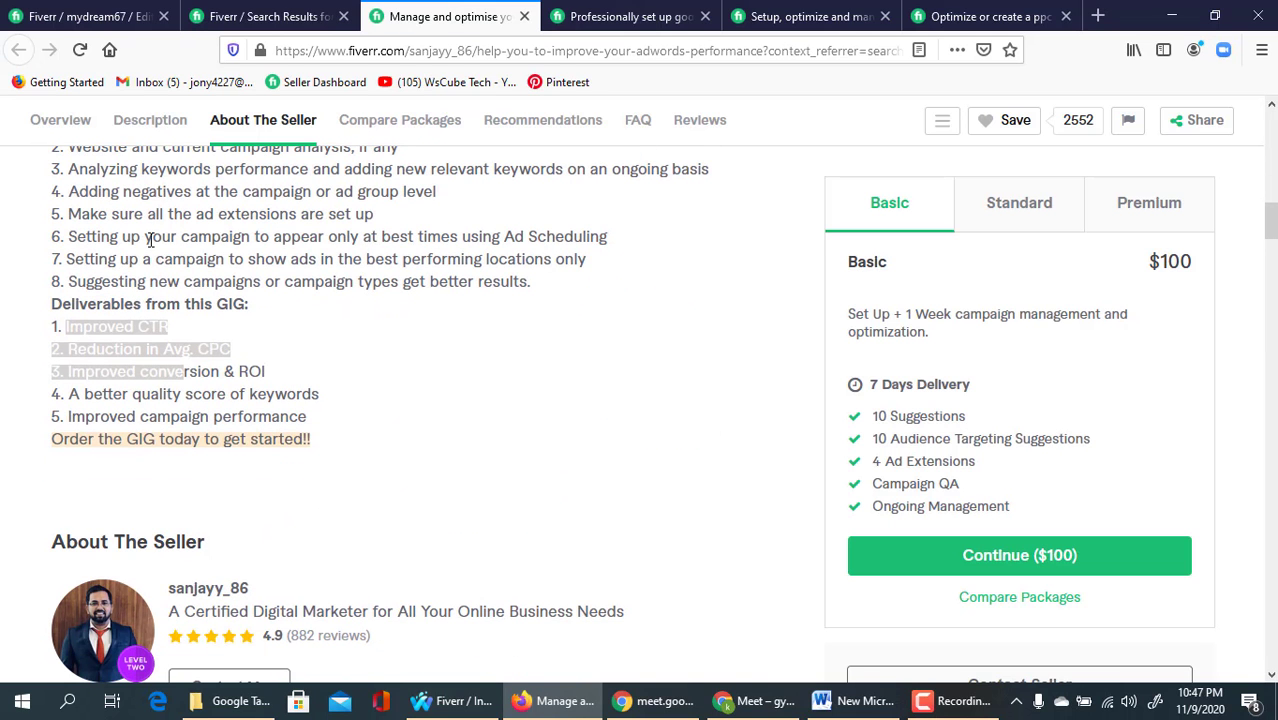
{"action": "scroll", "coordinate": [214, 277], "scroll_direction": "up", "scroll_amount": 2}
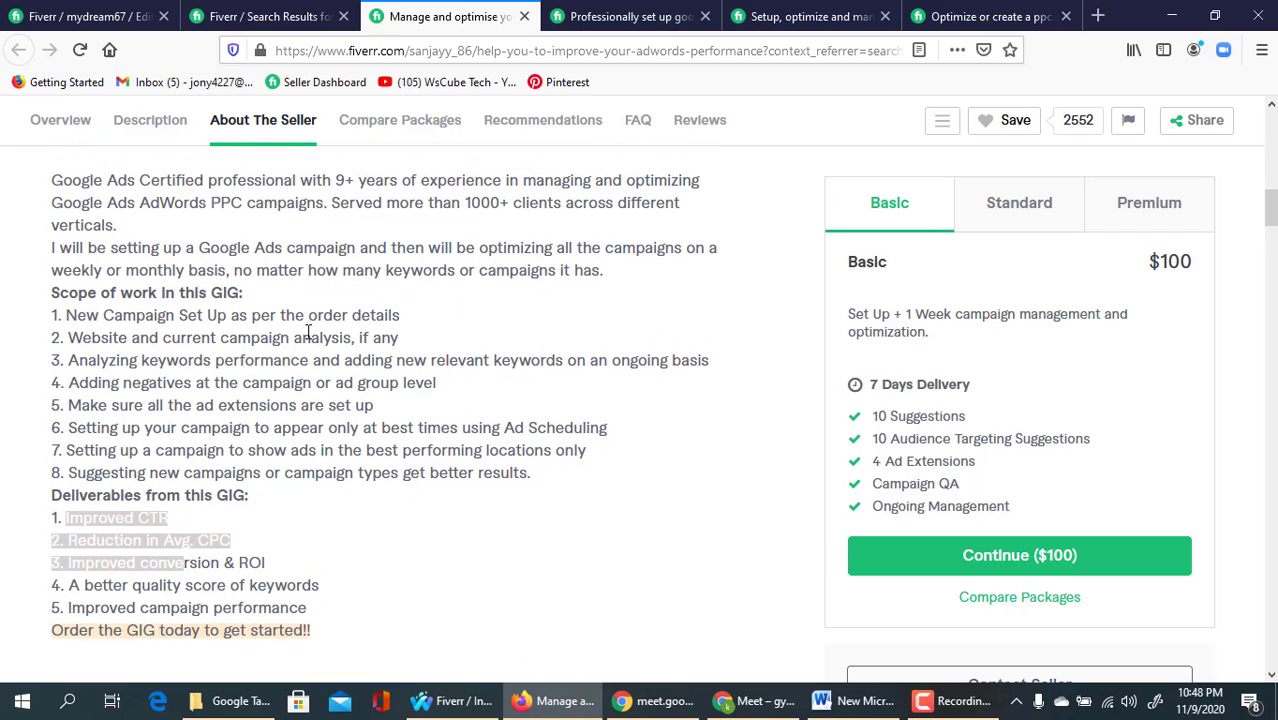
{"action": "scroll", "coordinate": [340, 378], "scroll_direction": "up", "scroll_amount": 1}
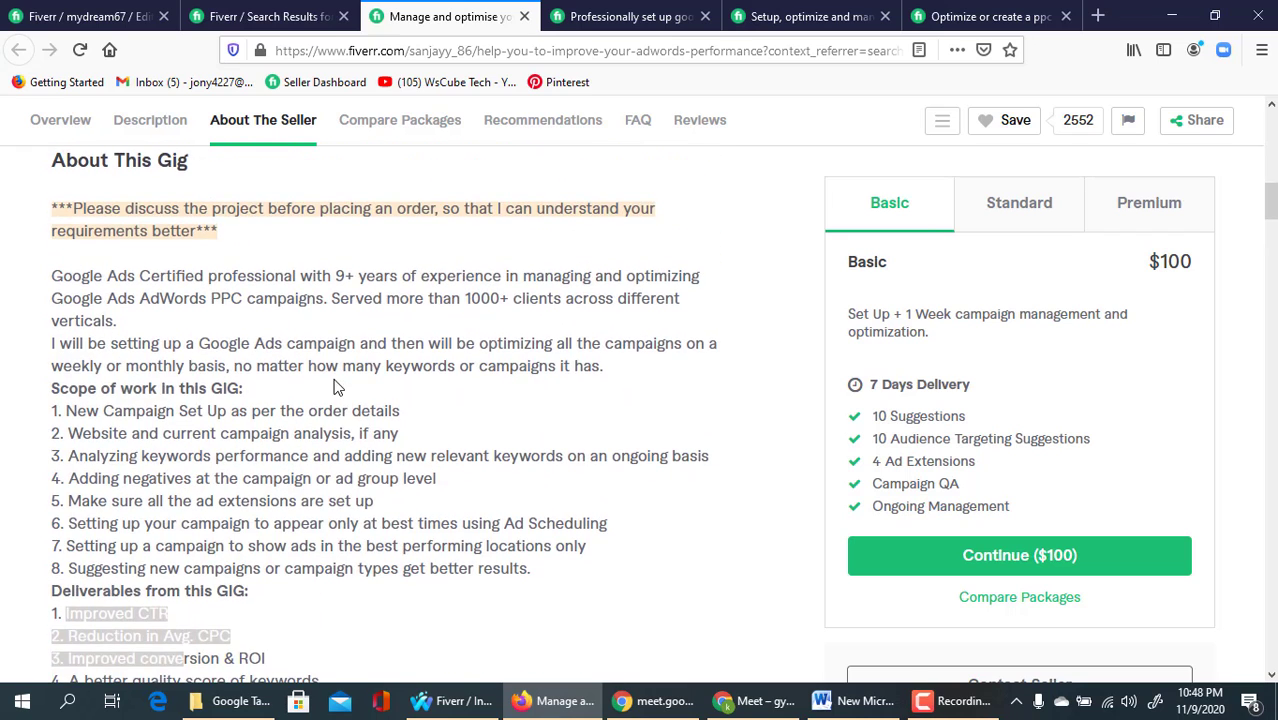
{"action": "left_click", "coordinate": [605, 16]}
{"action": "scroll", "coordinate": [214, 308], "scroll_direction": "up", "scroll_amount": 10}
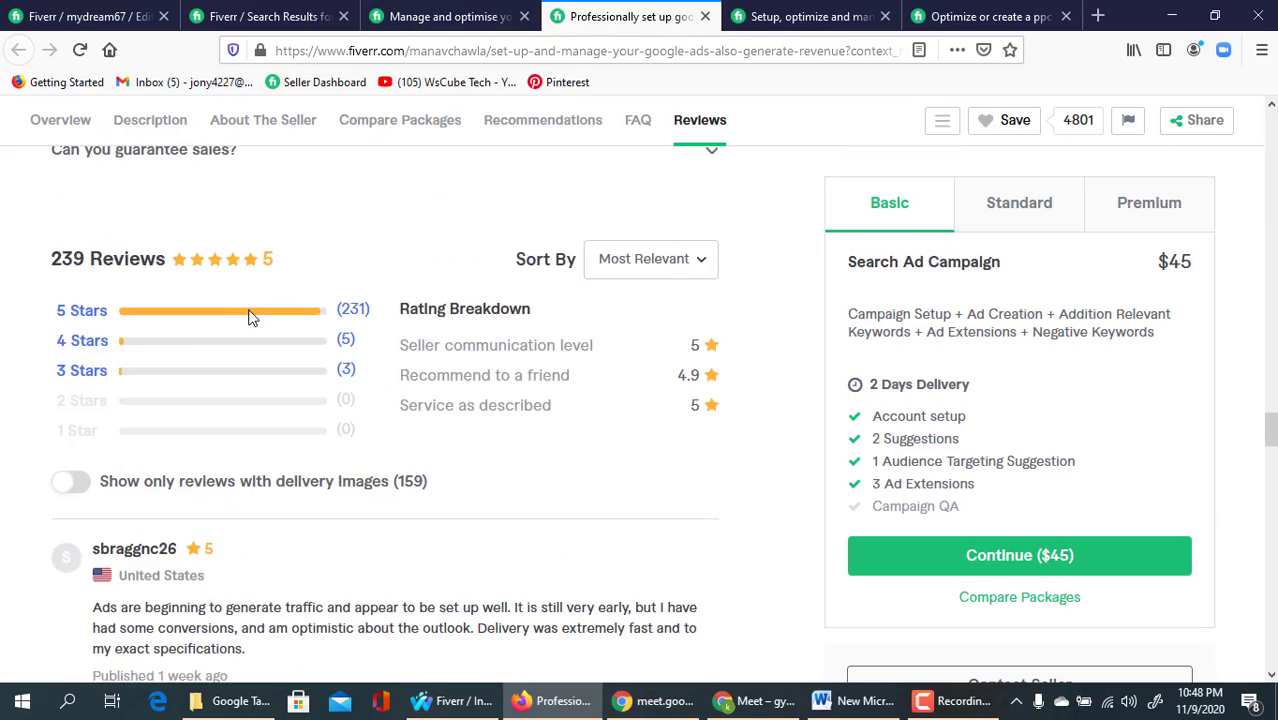
{"action": "scroll", "coordinate": [256, 317], "scroll_direction": "up", "scroll_amount": 15}
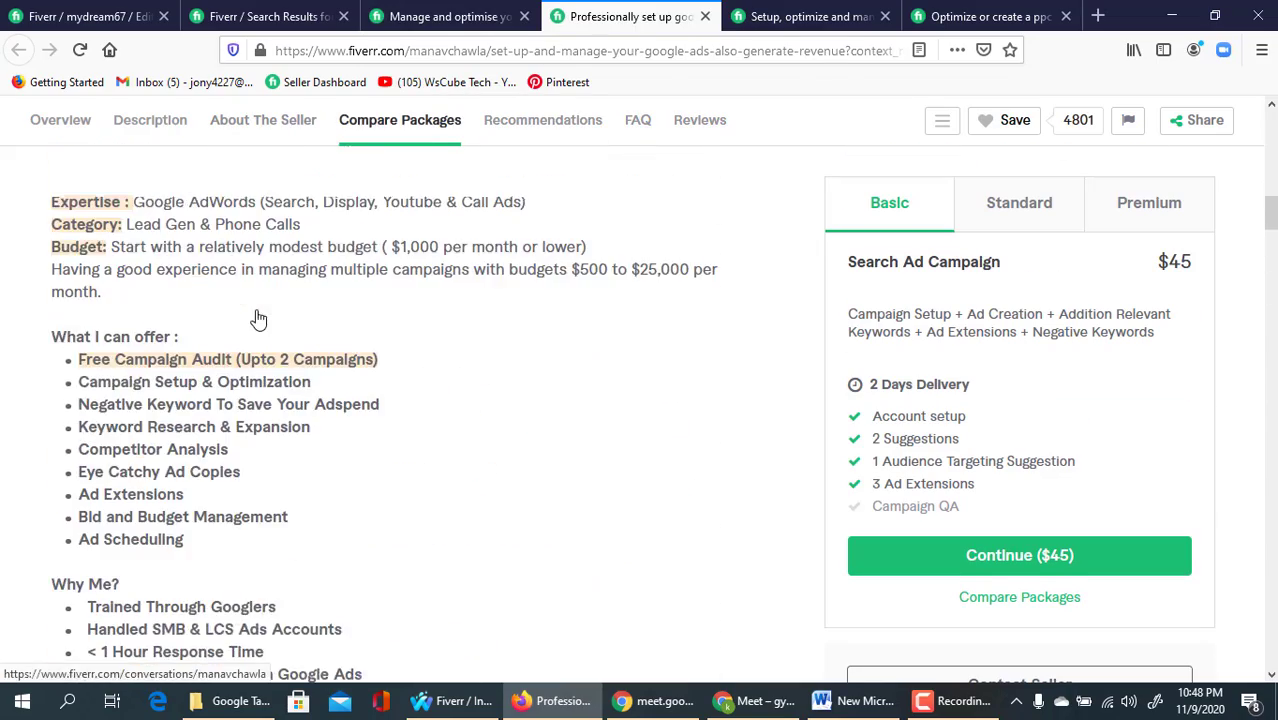
{"action": "scroll", "coordinate": [256, 317], "scroll_direction": "down", "scroll_amount": 2}
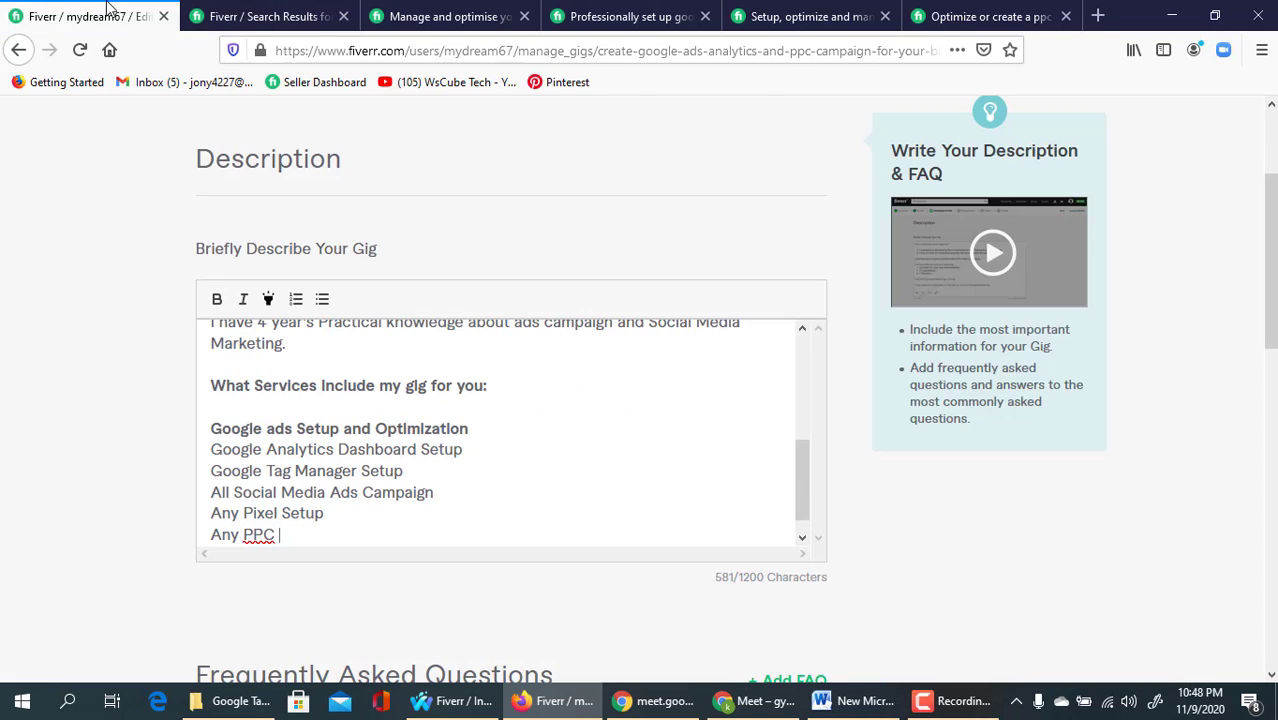
- Replace the unfinished "Any PPC" line in the own gig's description with "Keyword Research"
{"action": "left_click", "coordinate": [36, 14]}
{"action": "left_click_drag", "start_coordinate": [285, 534], "coordinate": [207, 537]}
{"action": "type", "text": "Ke"}
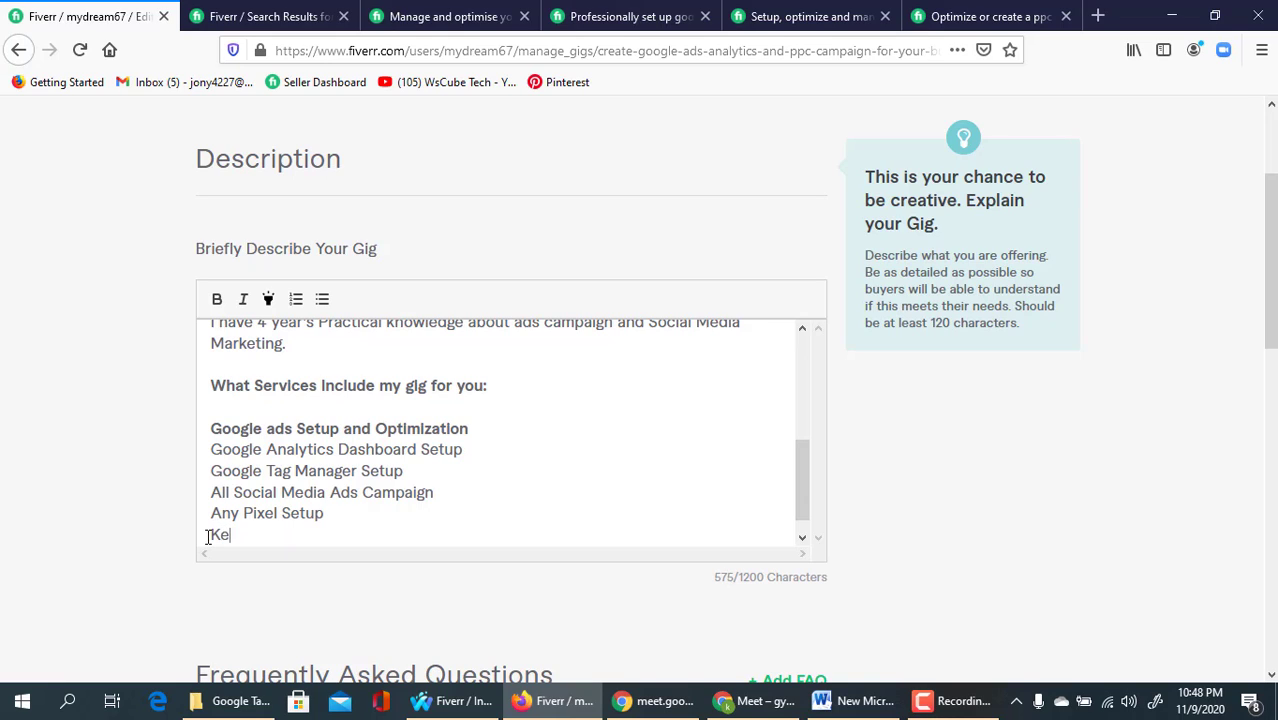
{"action": "type", "text": "yword Reas"}
{"action": "key", "text": "BackSpace"}
{"action": "key", "text": "BackSpace"}
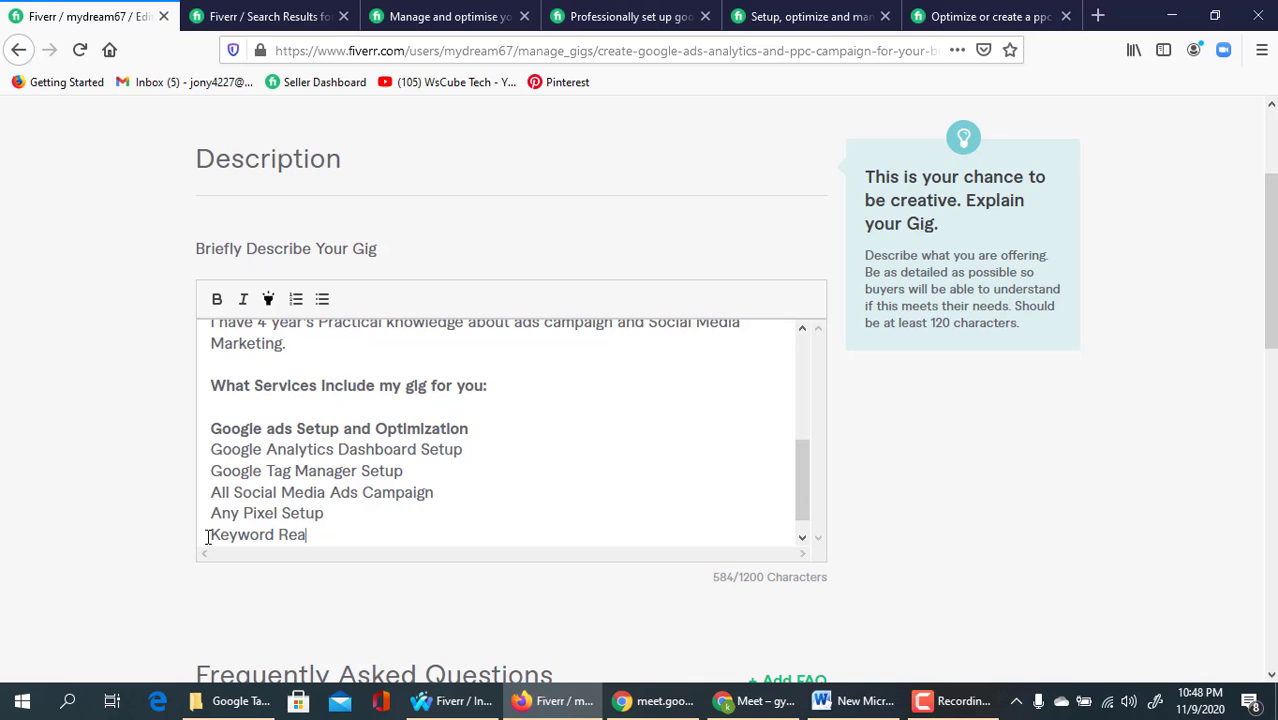
{"action": "type", "text": "search"}
{"action": "key", "text": "Return"}
- Add the service line "Negative Keyword Select" below the Keyword Research line, correcting its spelling
{"action": "type", "text": "Ne"}
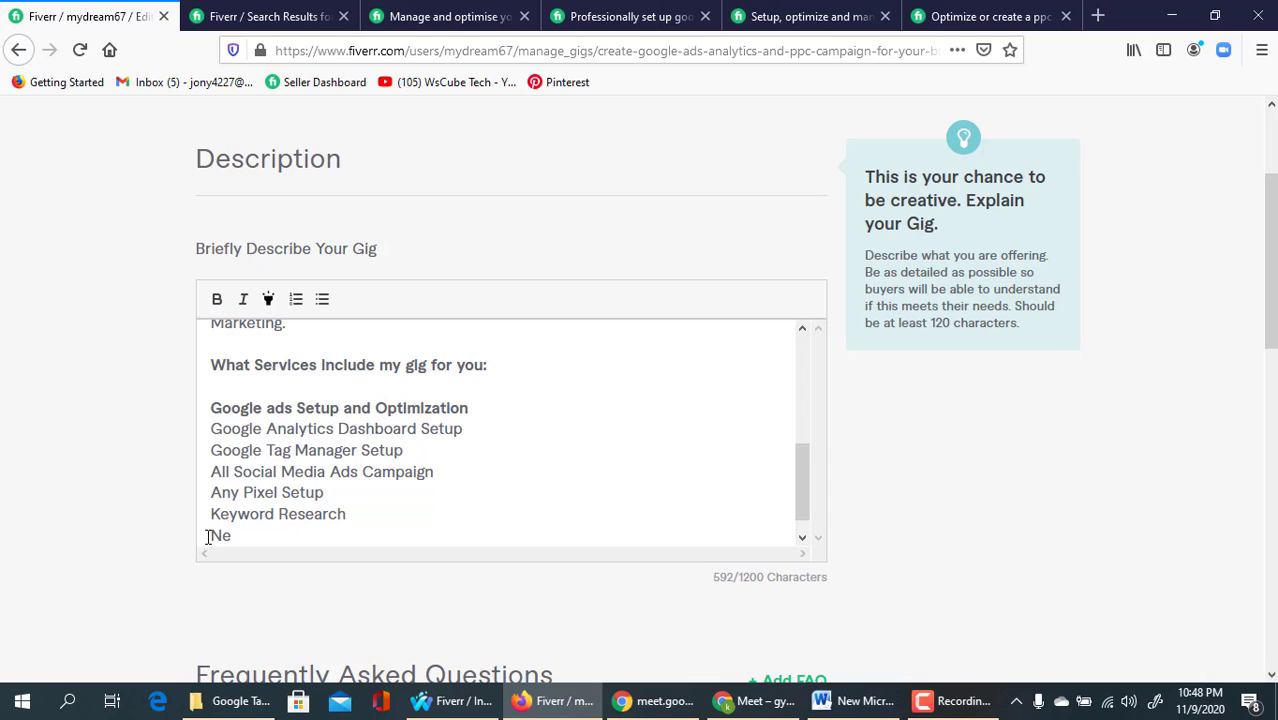
{"action": "type", "text": "gative Keyw"}
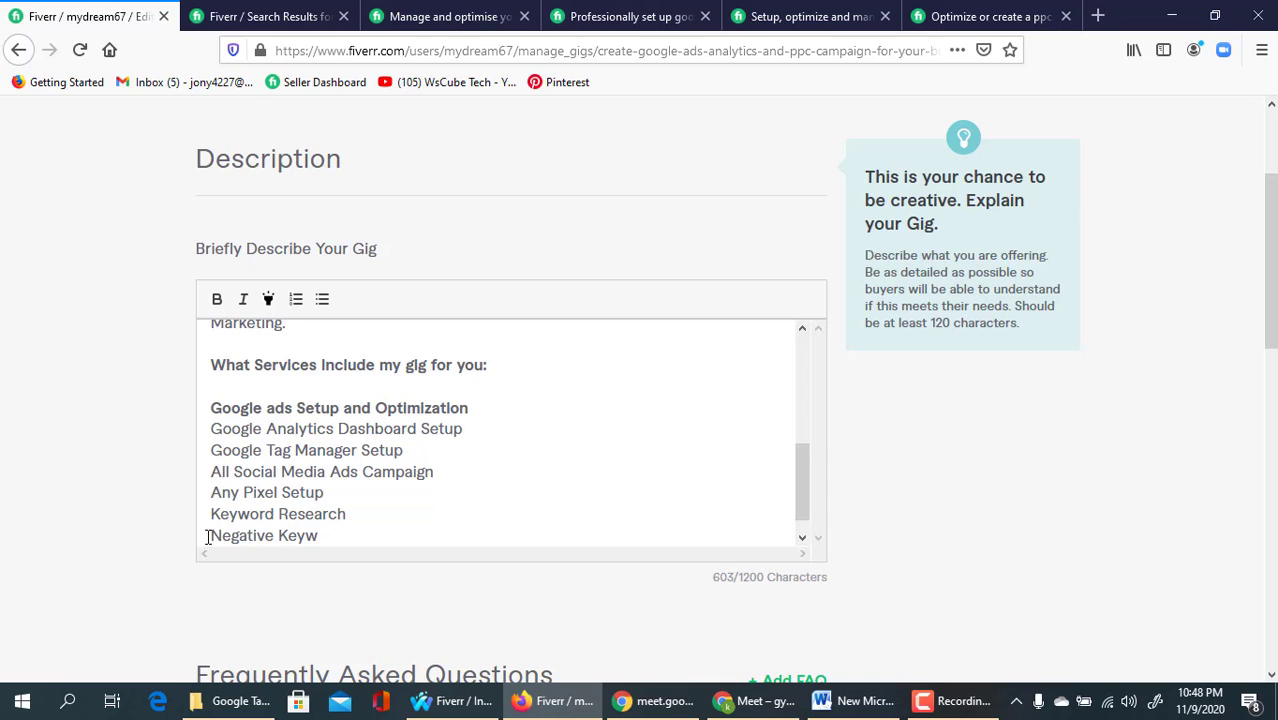
{"action": "type", "text": "ord Sellect"}
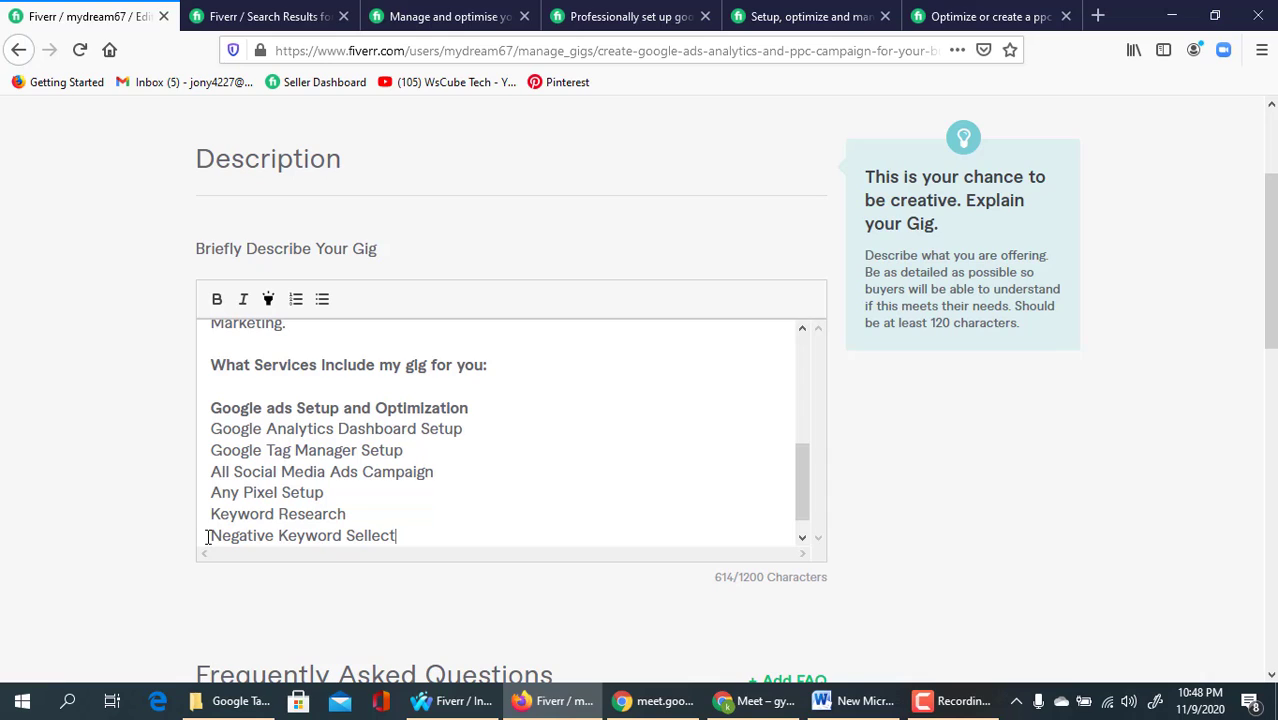
{"action": "left_click", "coordinate": [373, 539]}
{"action": "key", "text": "BackSpace"}
- Check both competitor gigs again and copy the second one's offer items from "Competitor Analysis" through "Ad Scheduling"
{"action": "left_click", "coordinate": [428, 15]}
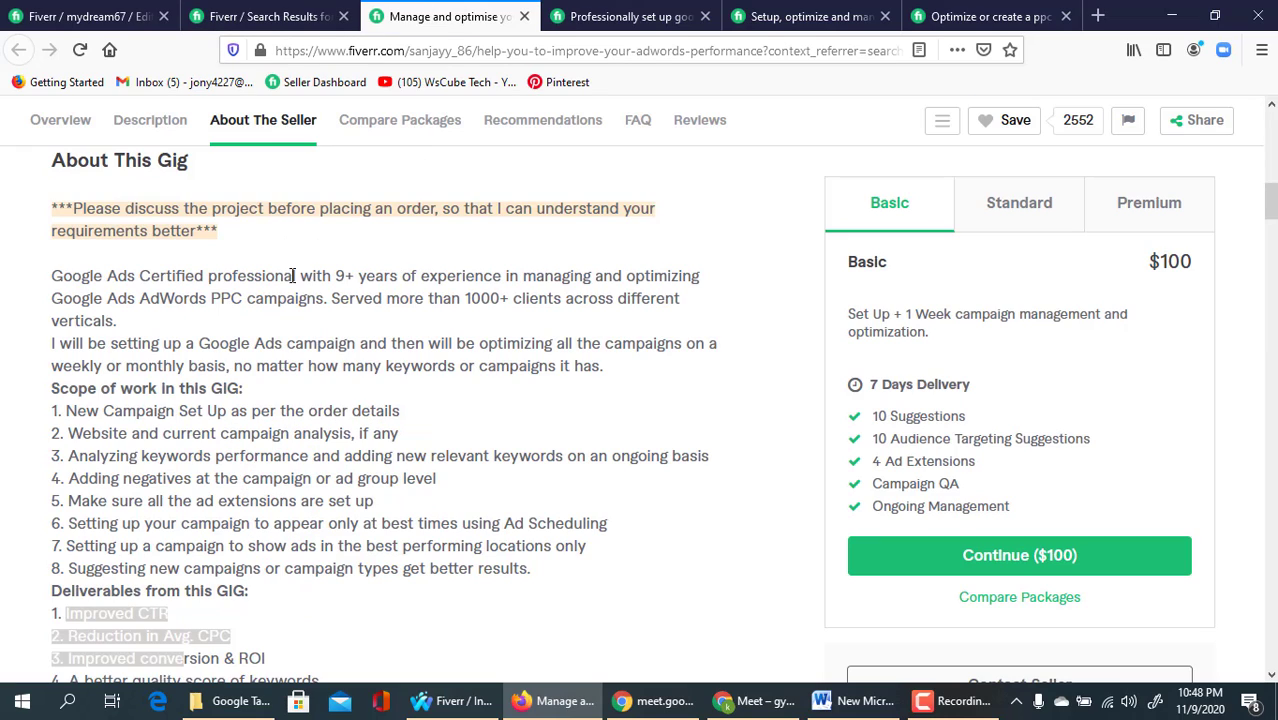
{"action": "scroll", "coordinate": [132, 295], "scroll_direction": "down", "scroll_amount": 3}
{"action": "scroll", "coordinate": [147, 362], "scroll_direction": "down", "scroll_amount": 1}
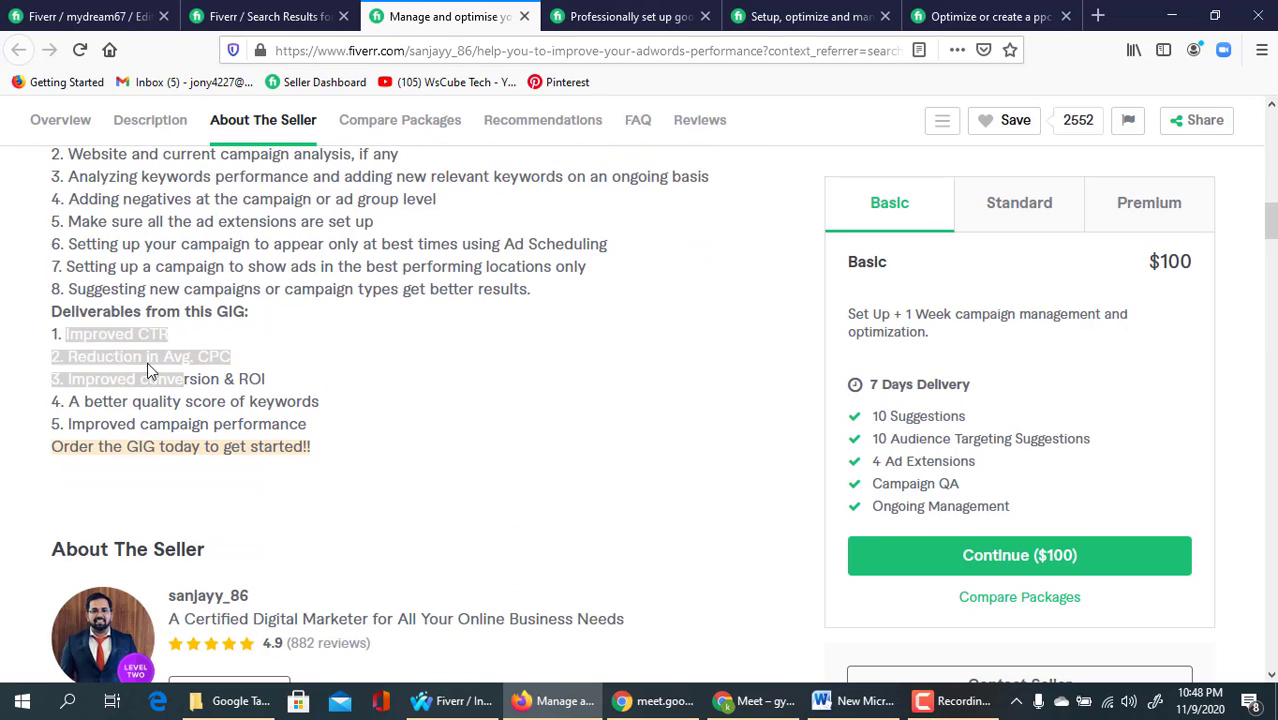
{"action": "scroll", "coordinate": [208, 367], "scroll_direction": "up", "scroll_amount": 10}
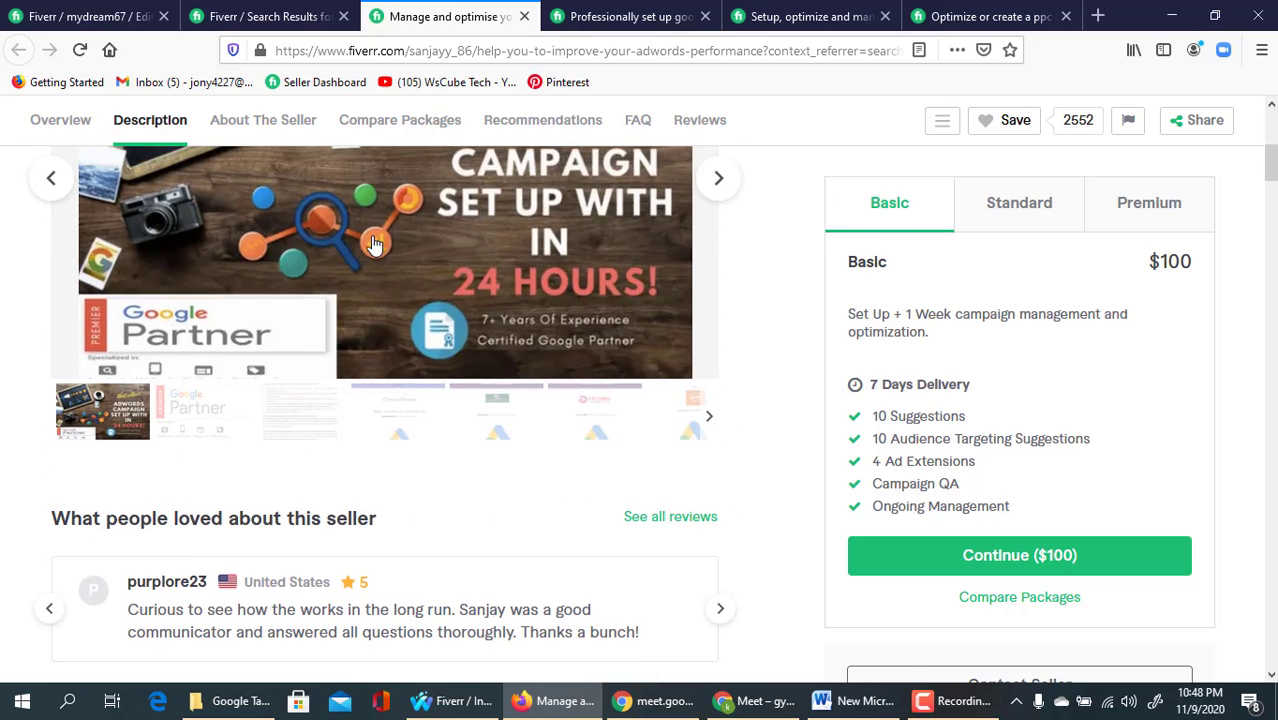
{"action": "left_click", "coordinate": [565, 22]}
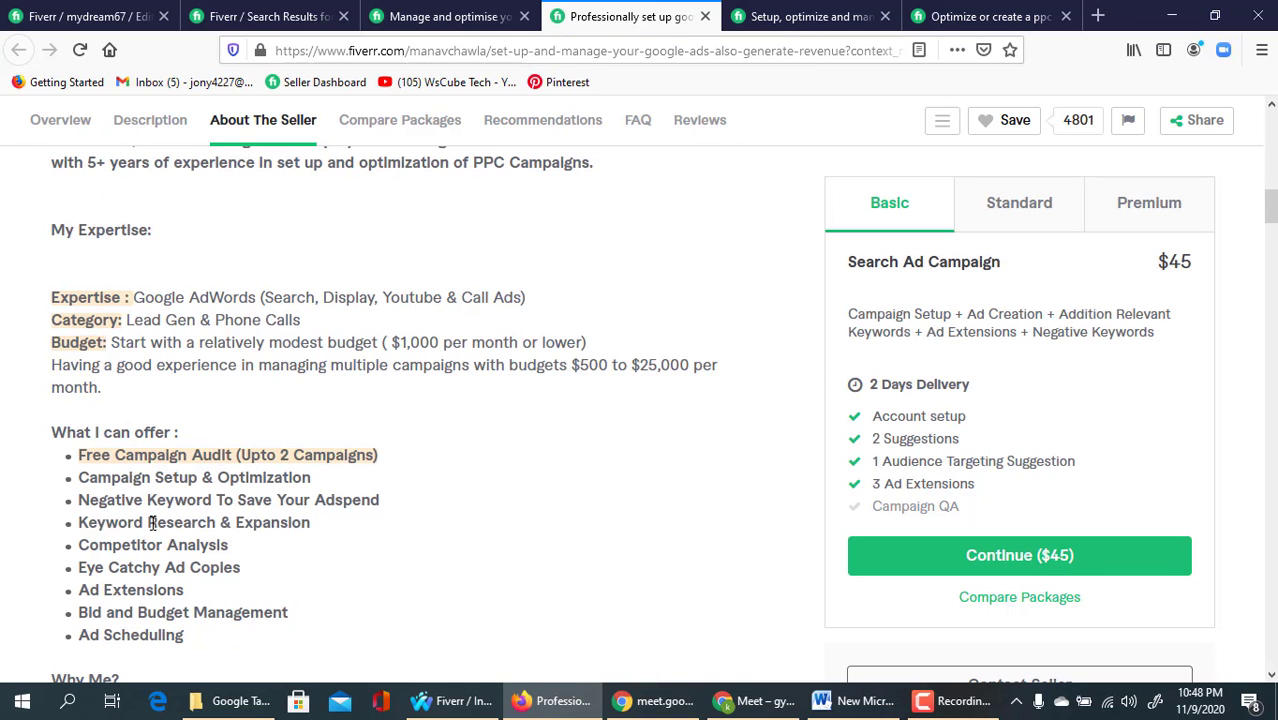
{"action": "scroll", "coordinate": [205, 546], "scroll_direction": "down", "scroll_amount": 2}
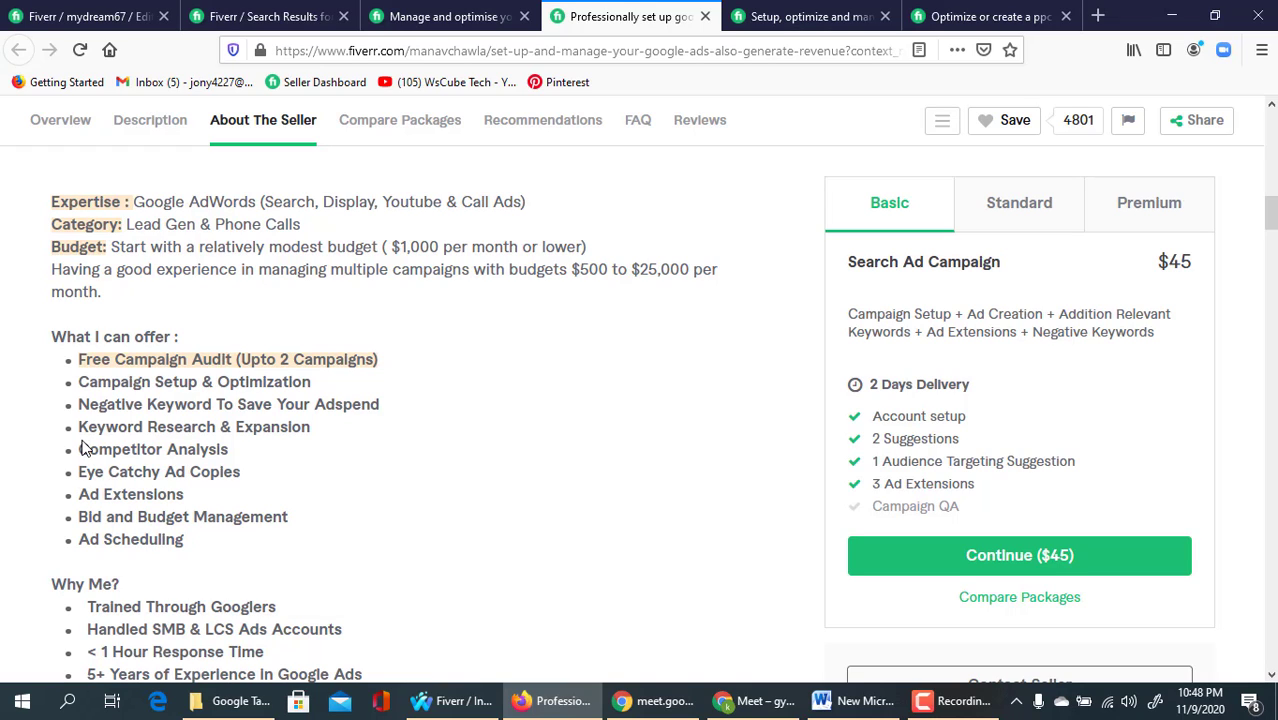
{"action": "left_click_drag", "start_coordinate": [79, 449], "coordinate": [190, 541]}
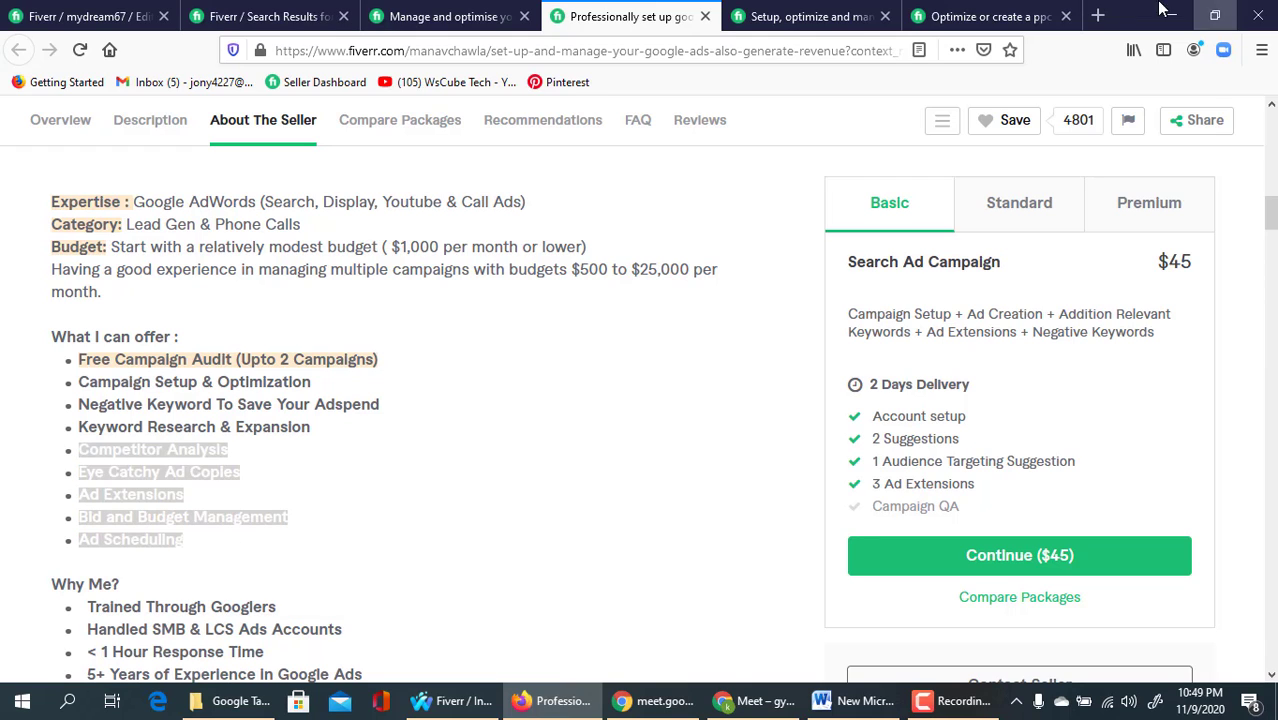
- Paste the copied offer items into a new browser tab's address field and recopy them as plain text
{"action": "left_click", "coordinate": [1097, 16]}
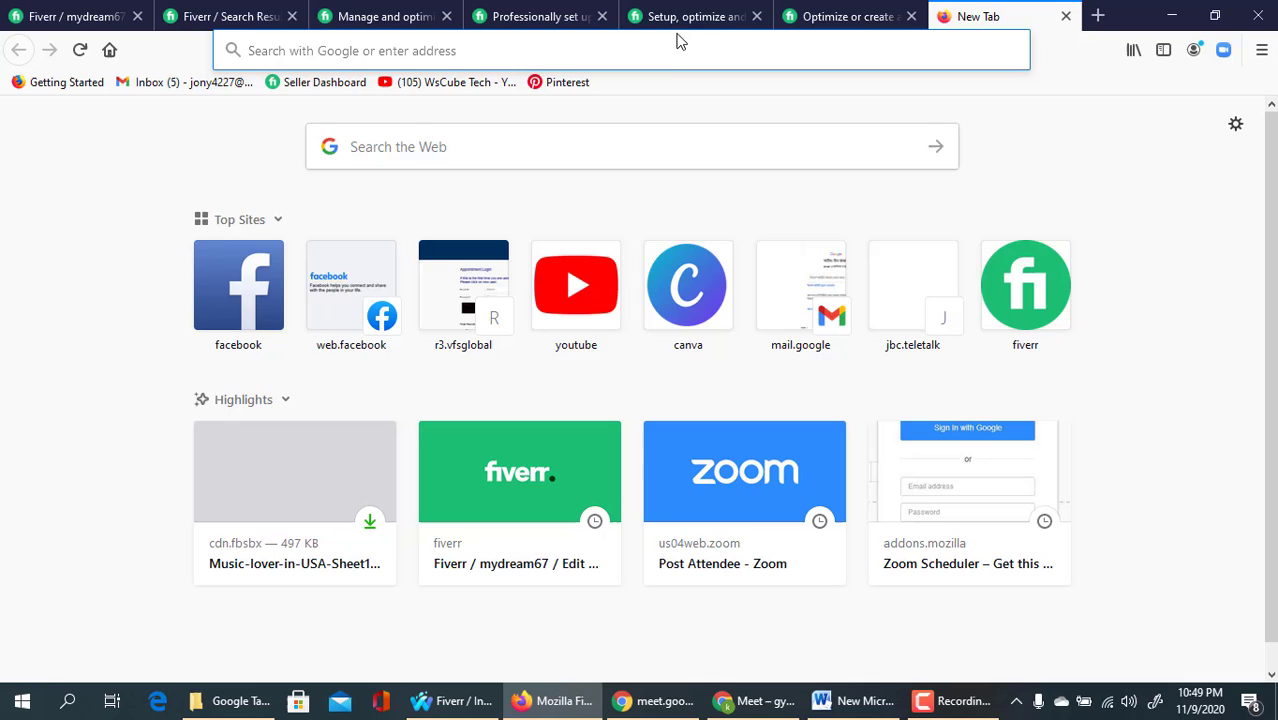
{"action": "left_click", "coordinate": [599, 48]}
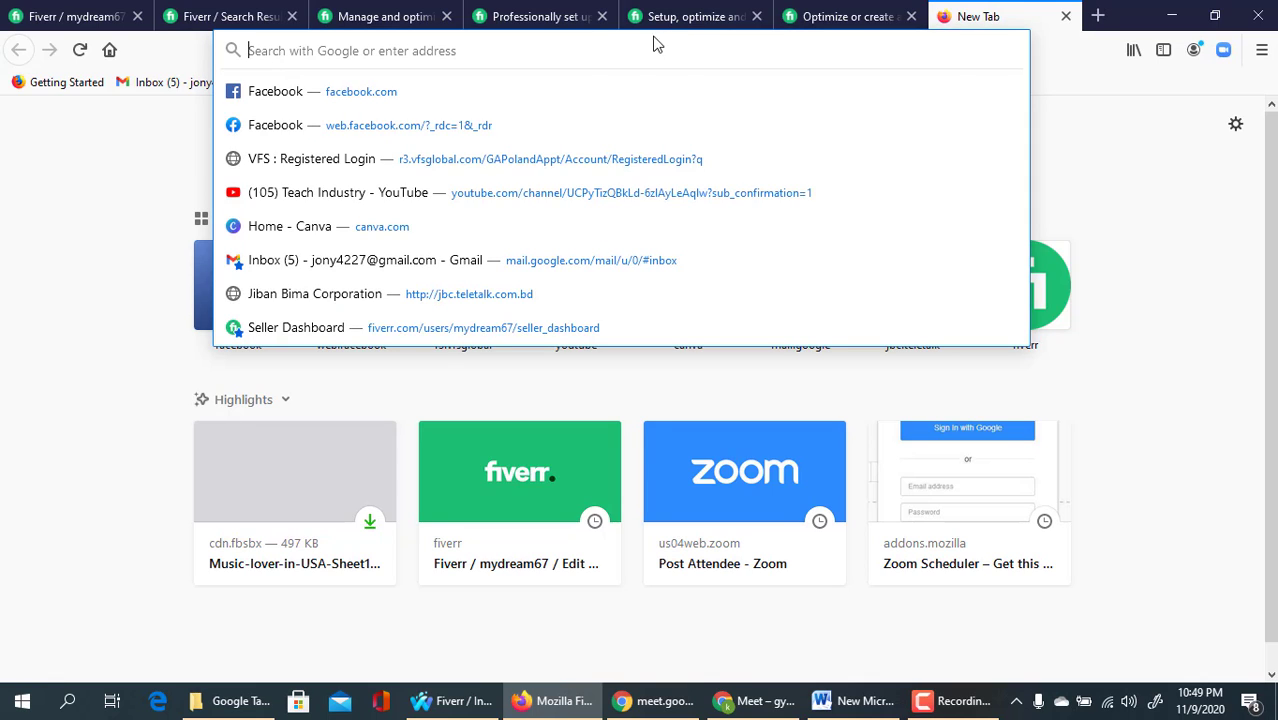
{"action": "type", "text": "Competitor AnalysisEye Catchy Ad CopiesAd ExtensionsBid and Budget ManagementAd Scheduling"}
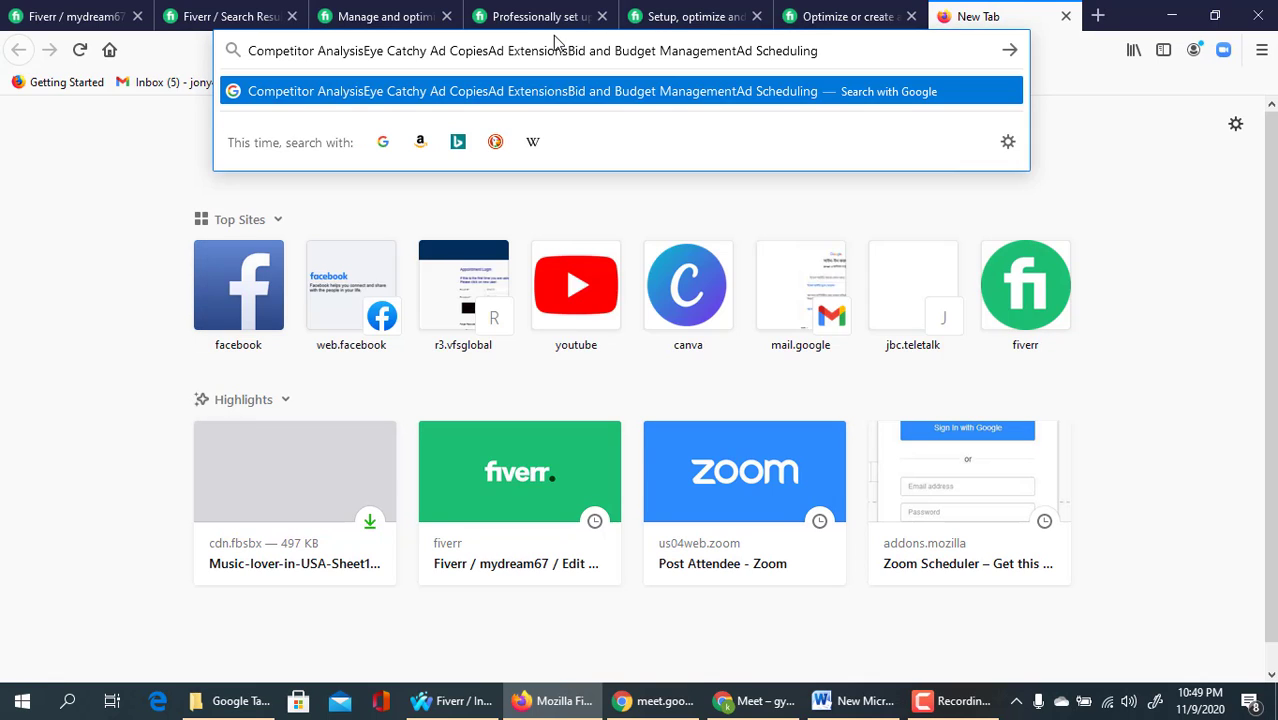
{"action": "key", "text": "ctrl+a"}
{"action": "key", "text": "ctrl+c"}
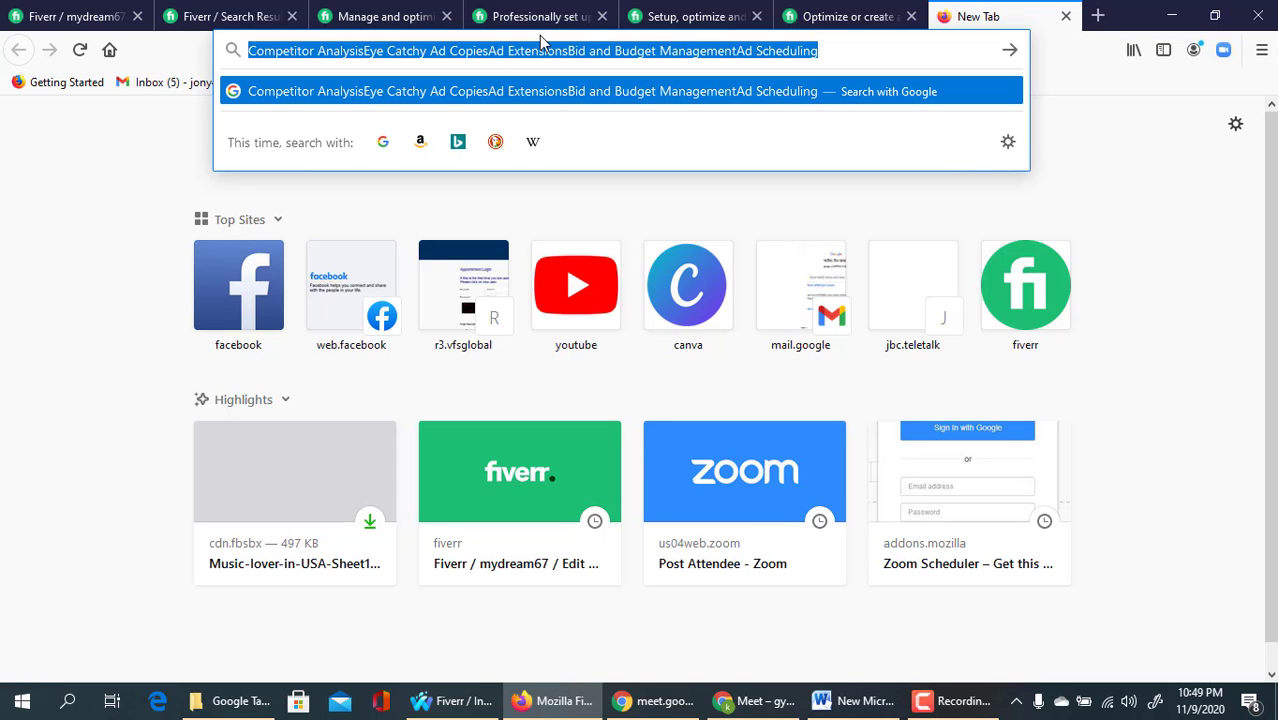
- Paste the plain-text offer items on a new line below "Negative Keyword Select" in the own gig's description
{"action": "left_click", "coordinate": [120, 18]}
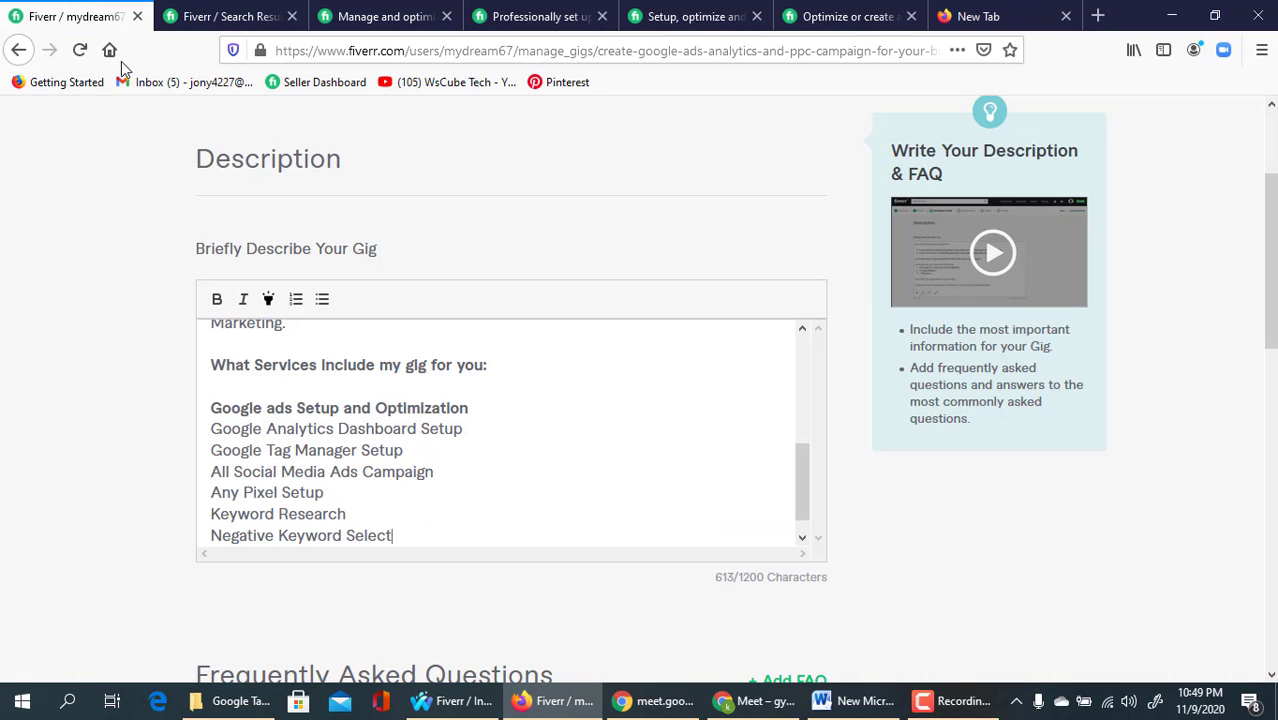
{"action": "scroll", "coordinate": [485, 515], "scroll_direction": "down", "scroll_amount": 1}
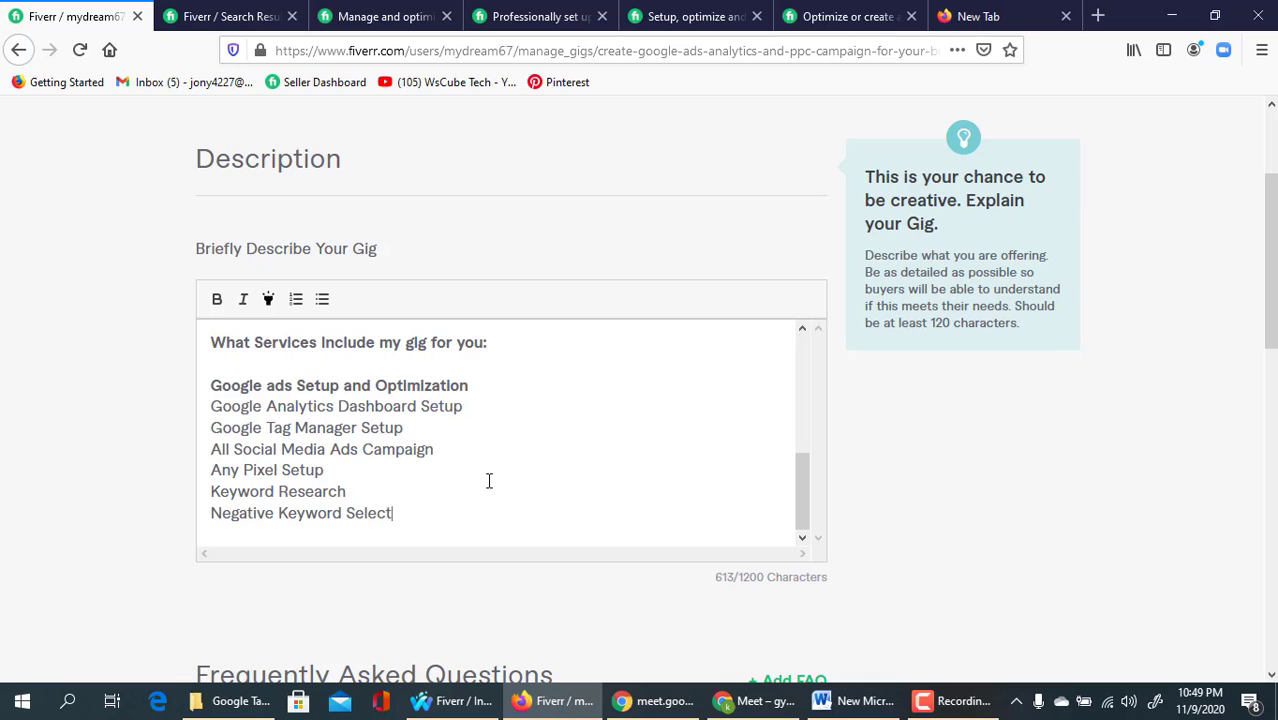
{"action": "key", "text": "Return"}
{"action": "key", "text": "ctrl+v"}
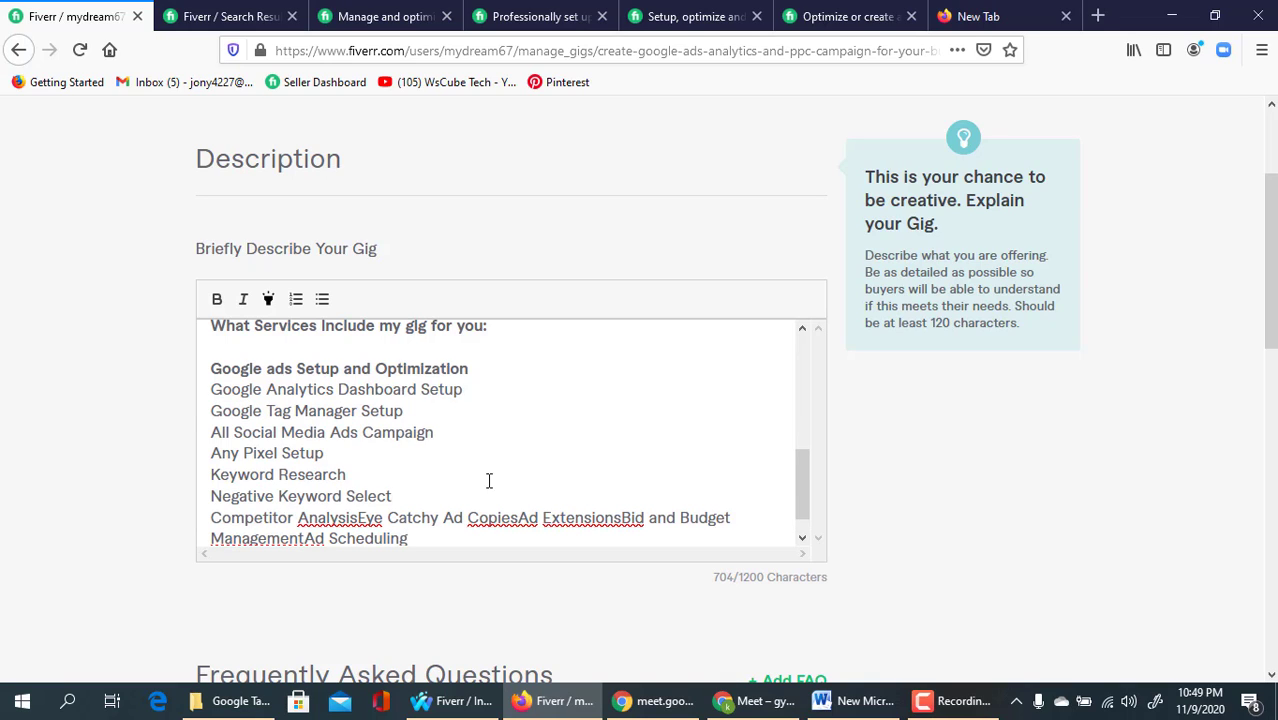
- Break the pasted offer items after "Competitor Analysis" so it has its own line, and change its wording to "Competitor Analyses"
{"action": "left_click", "coordinate": [358, 517]}
{"action": "key", "text": "Return"}
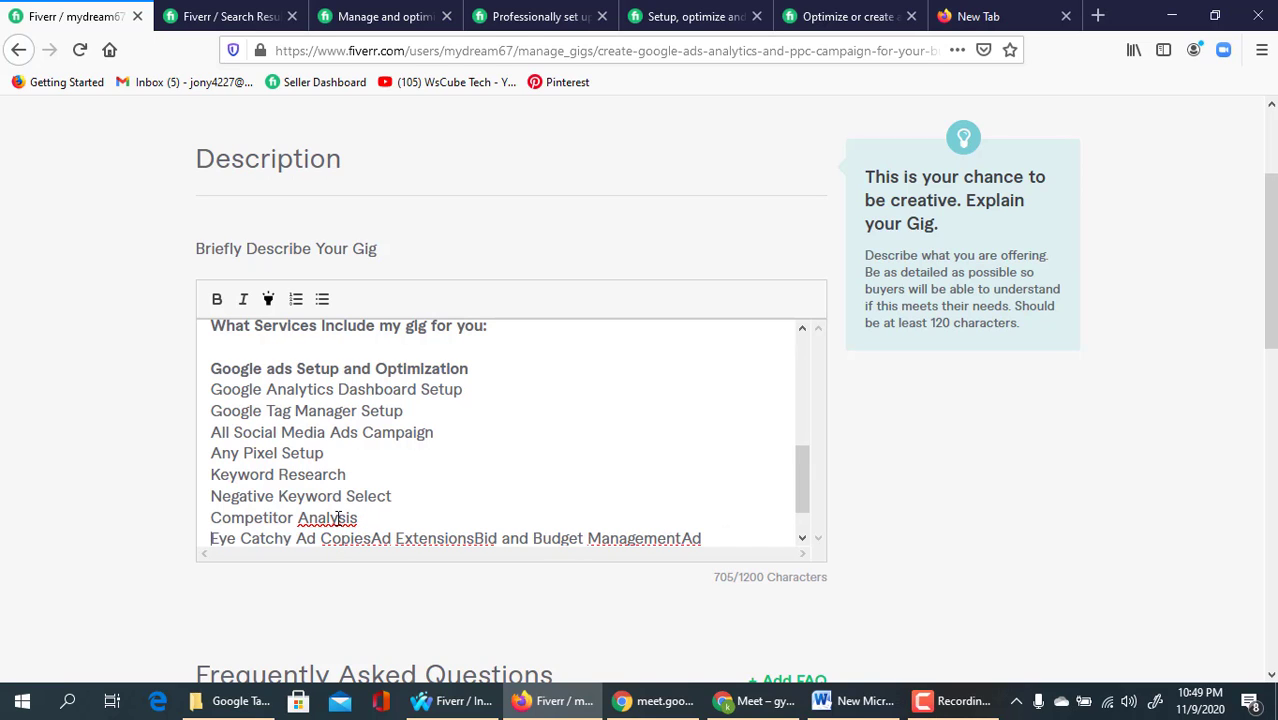
{"action": "right_click", "coordinate": [318, 516]}
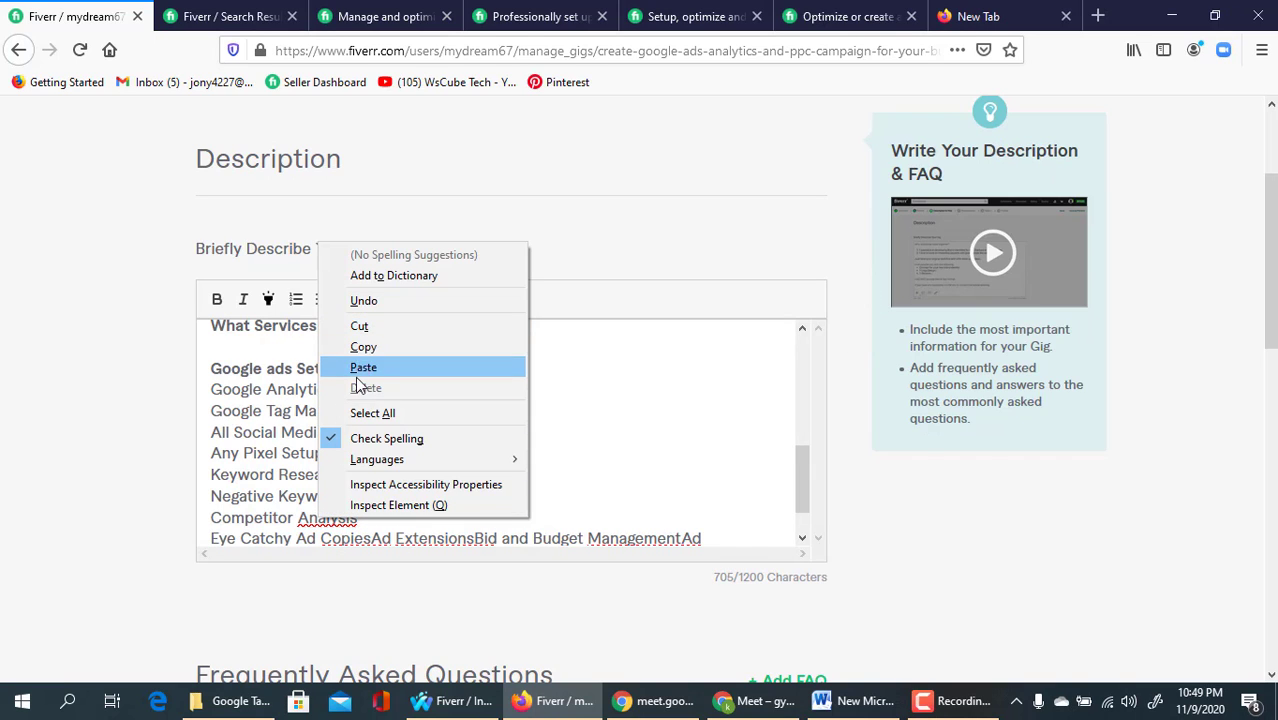
{"action": "left_click", "coordinate": [316, 516]}
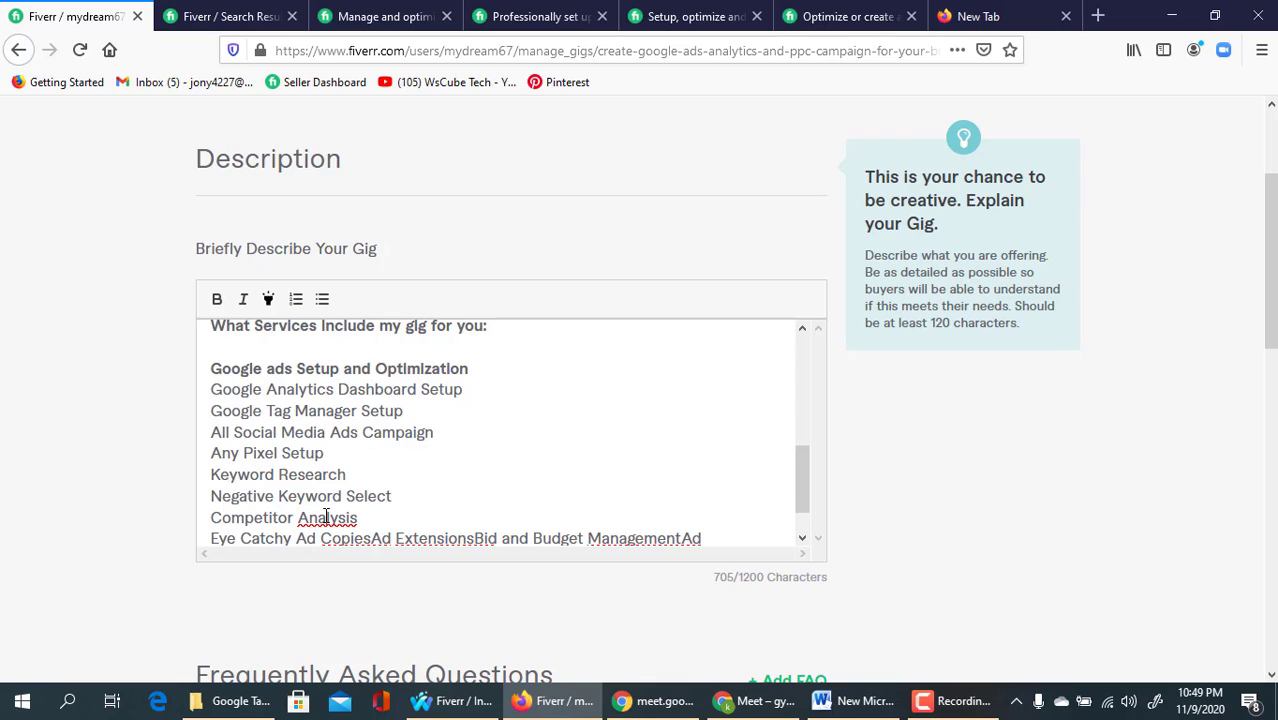
{"action": "right_click", "coordinate": [326, 516]}
{"action": "left_click", "coordinate": [333, 515]}
{"action": "left_click", "coordinate": [359, 517]}
{"action": "key", "text": "BackSpace"}
{"action": "key", "text": "BackSpace"}
{"action": "type", "text": "es"}
- Split "Eye Catchy Ad Copies" from "Ad Extensions" with a line break and delete the "Eye Catchy Ad Copies" text
{"action": "scroll", "coordinate": [367, 510], "scroll_direction": "down", "scroll_amount": 1}
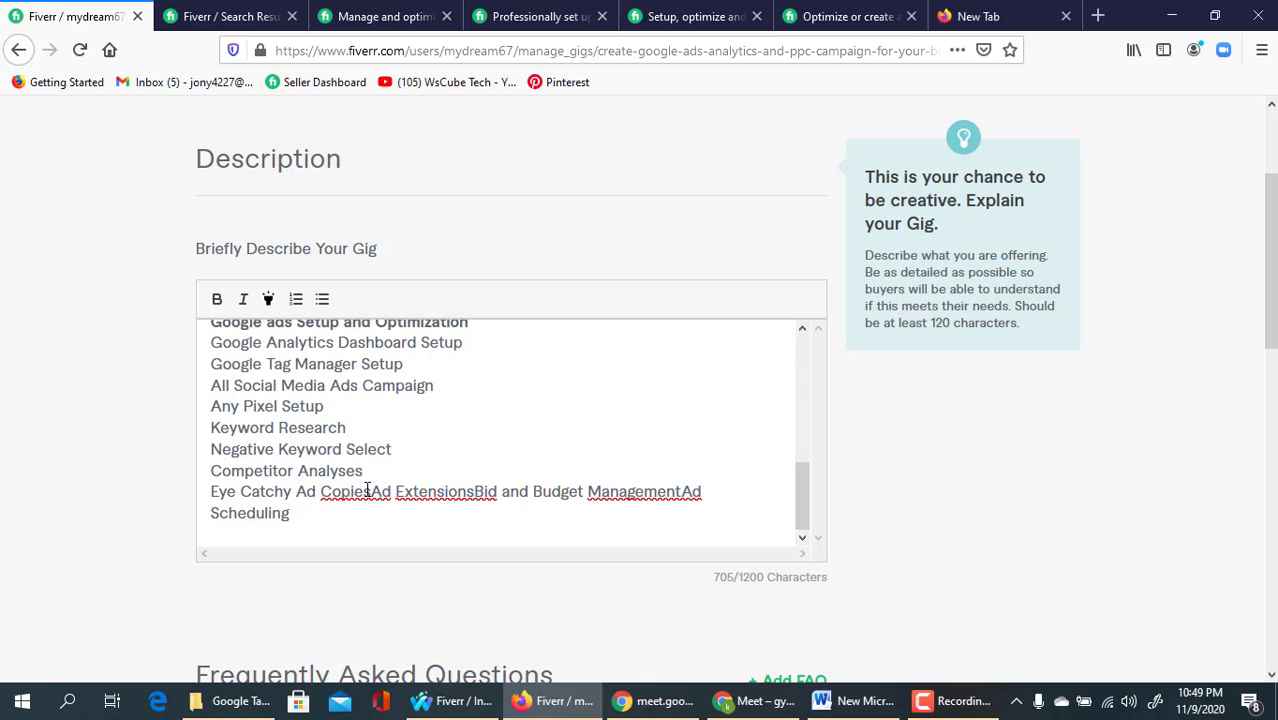
{"action": "left_click", "coordinate": [372, 492]}
{"action": "key", "text": "Return"}
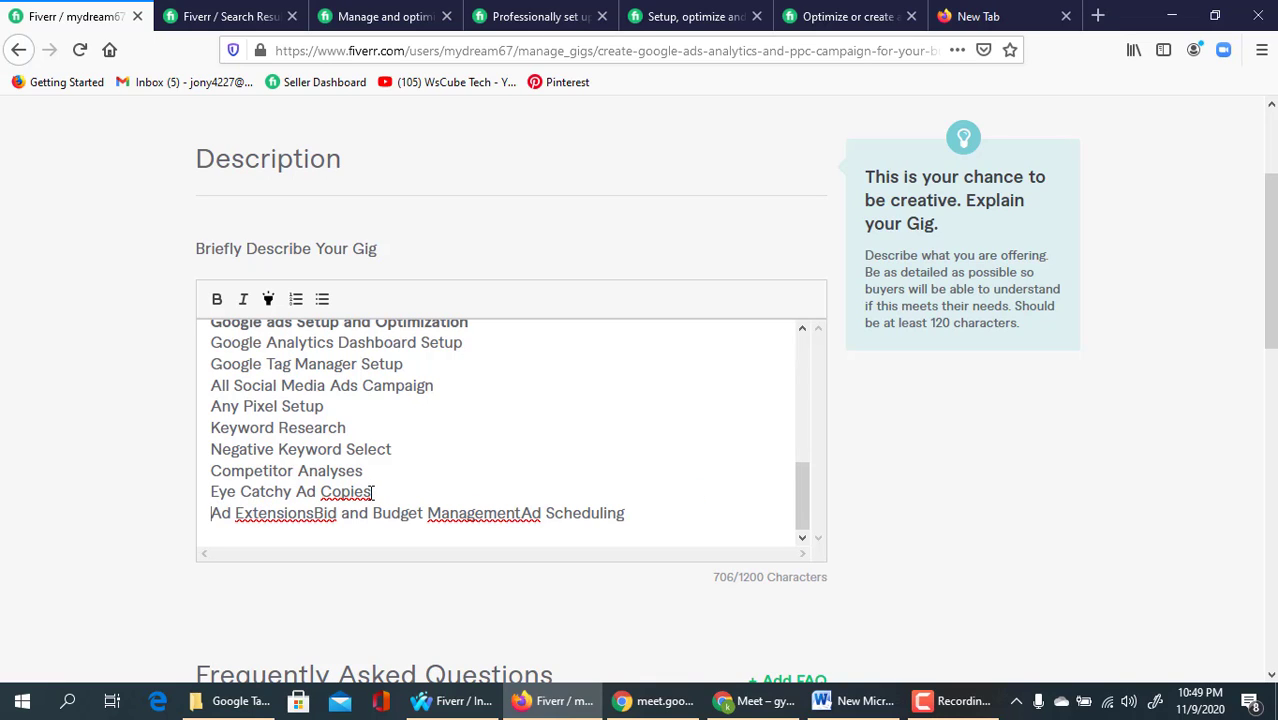
{"action": "left_click_drag", "start_coordinate": [373, 492], "coordinate": [214, 492]}
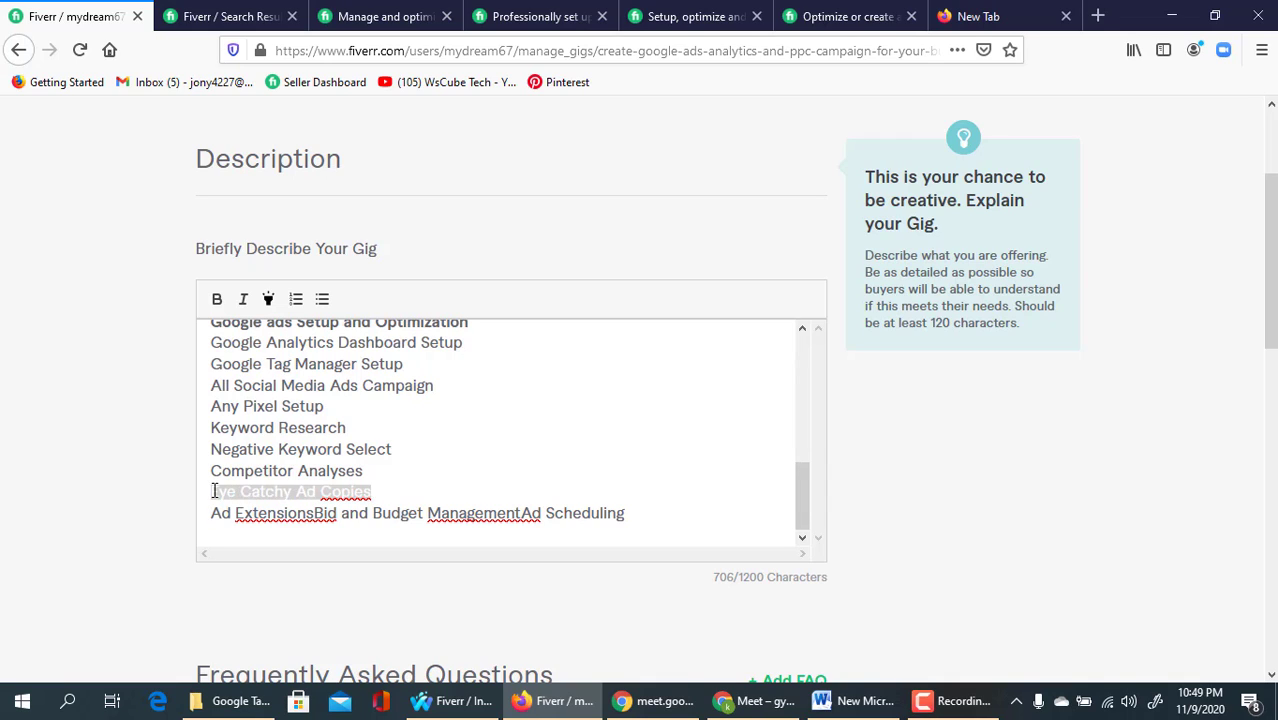
{"action": "key", "text": "Return"}
{"action": "key", "text": "Delete"}
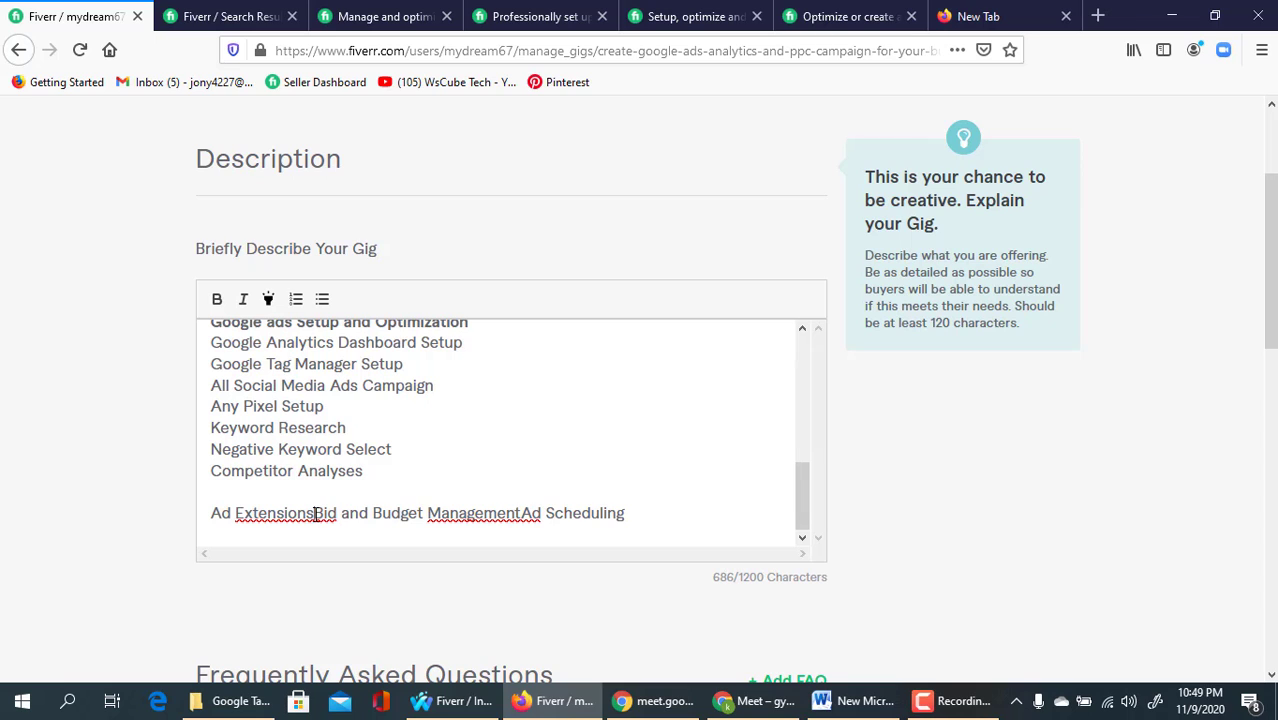
- Start a new line between "Ad Extensions" and "Bid and Budget Management" and check the spelling suggestions for "Extensions"
{"action": "left_click", "coordinate": [316, 513]}
{"action": "key", "text": "Return"}
{"action": "right_click", "coordinate": [280, 515]}
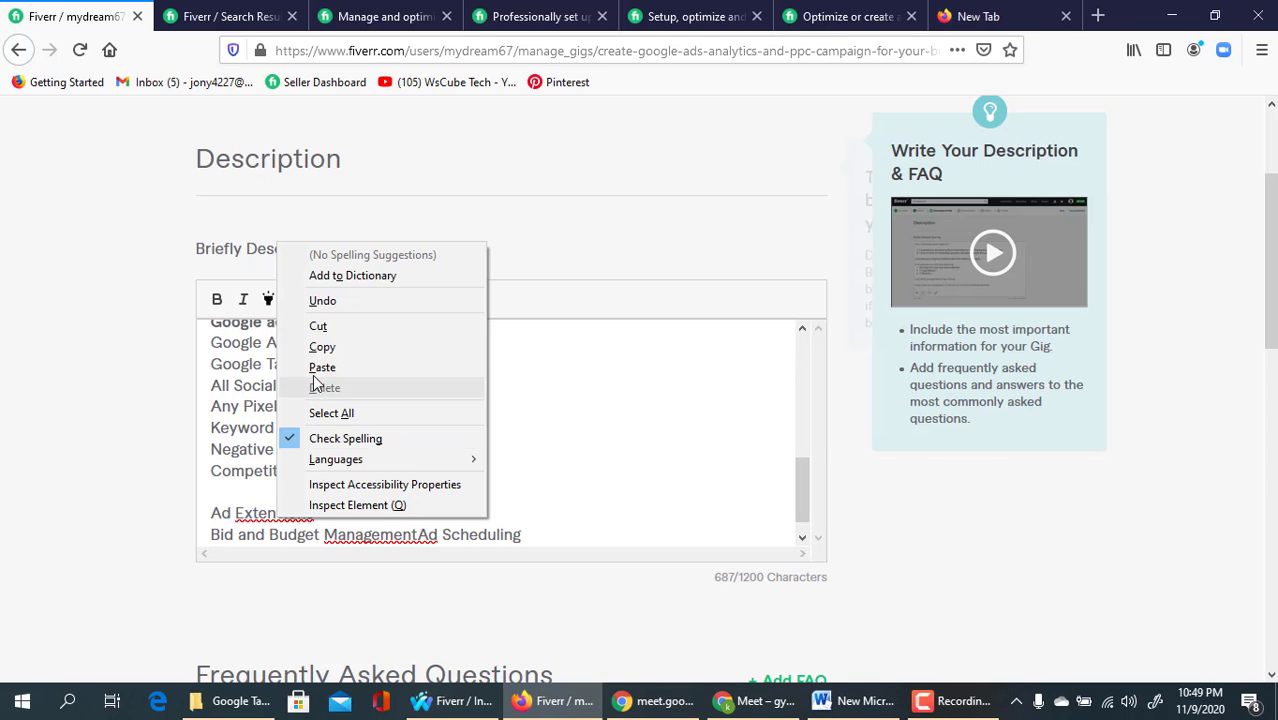
- Switch to the Google Meet window and admit the person waiting to join the meeting
{"action": "left_click", "coordinate": [640, 708]}
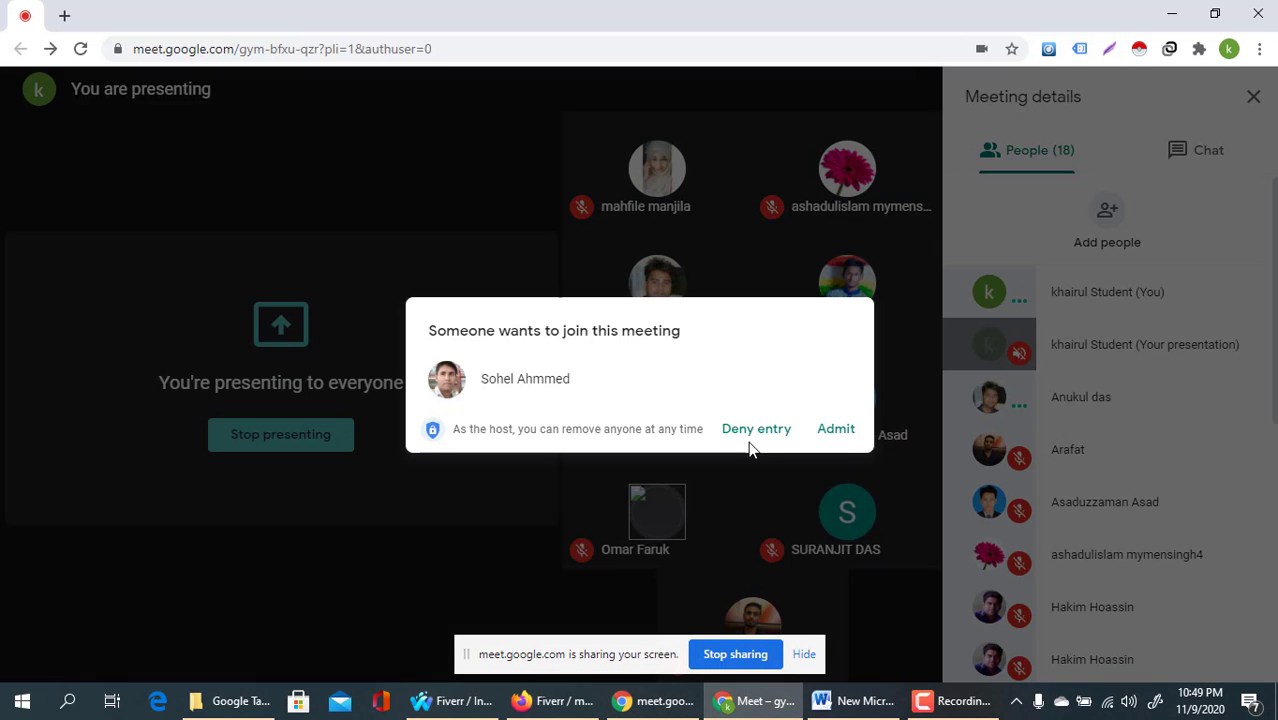
{"action": "left_click", "coordinate": [826, 432]}
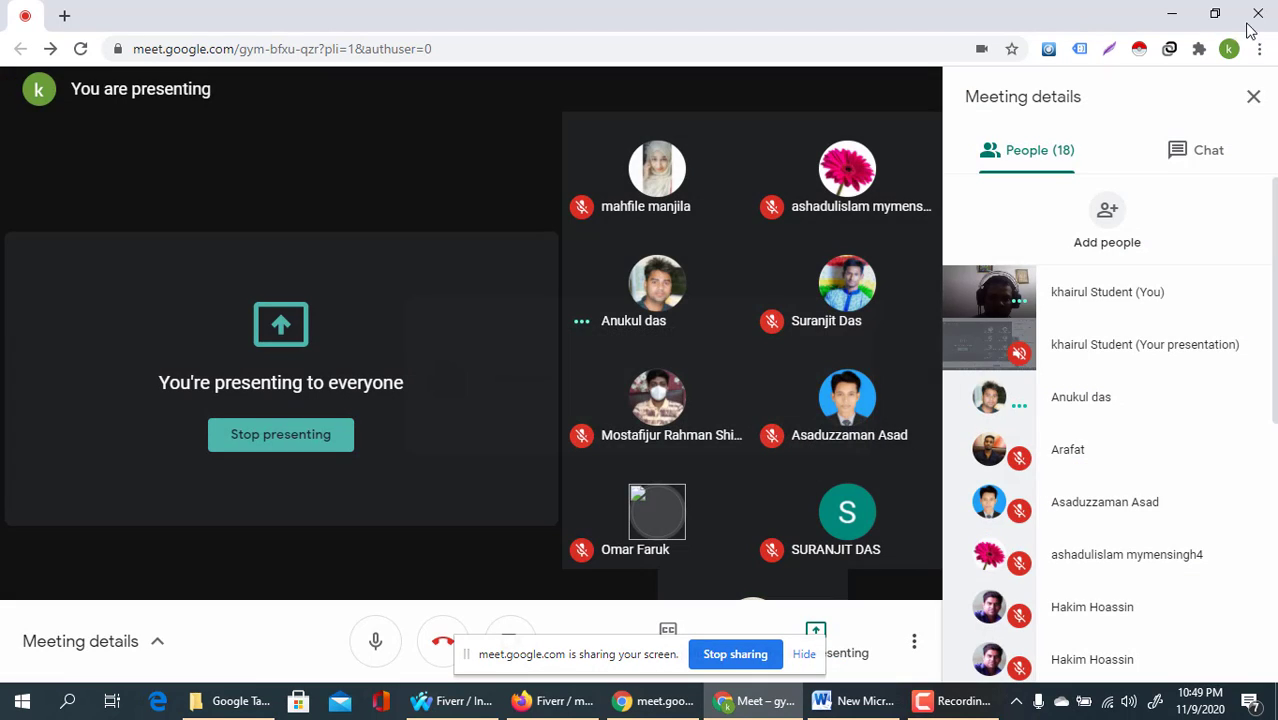
- Switch to the Fiverr gig editor and remove the blank line above "Ad Extensions" in the description
{"action": "left_click", "coordinate": [1183, 10]}
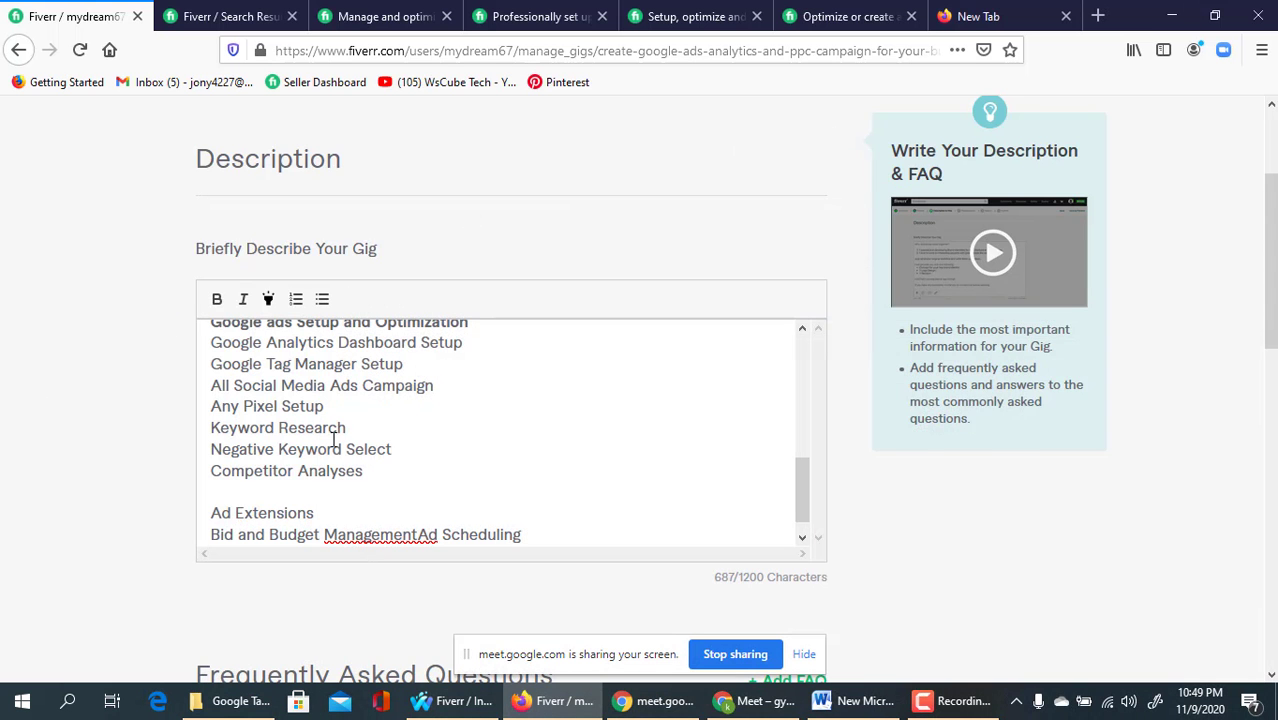
{"action": "left_click", "coordinate": [279, 512]}
{"action": "left_click", "coordinate": [288, 488]}
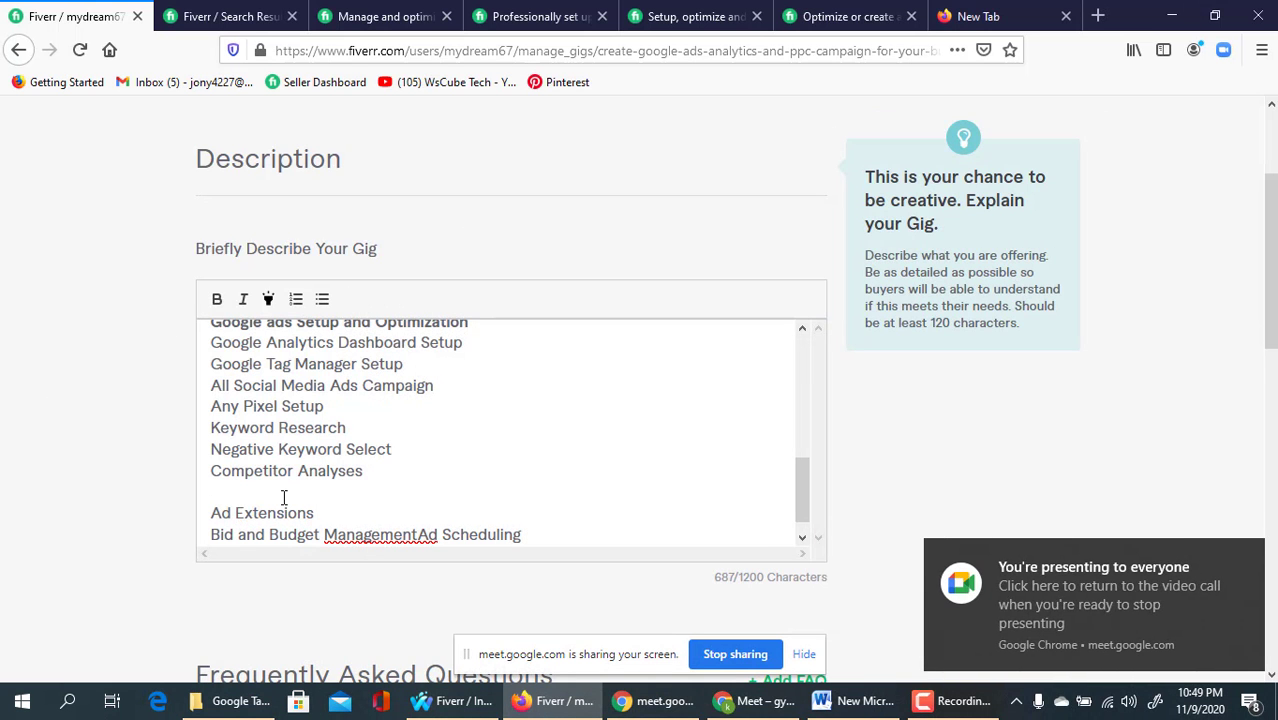
{"action": "key", "text": "BackSpace"}
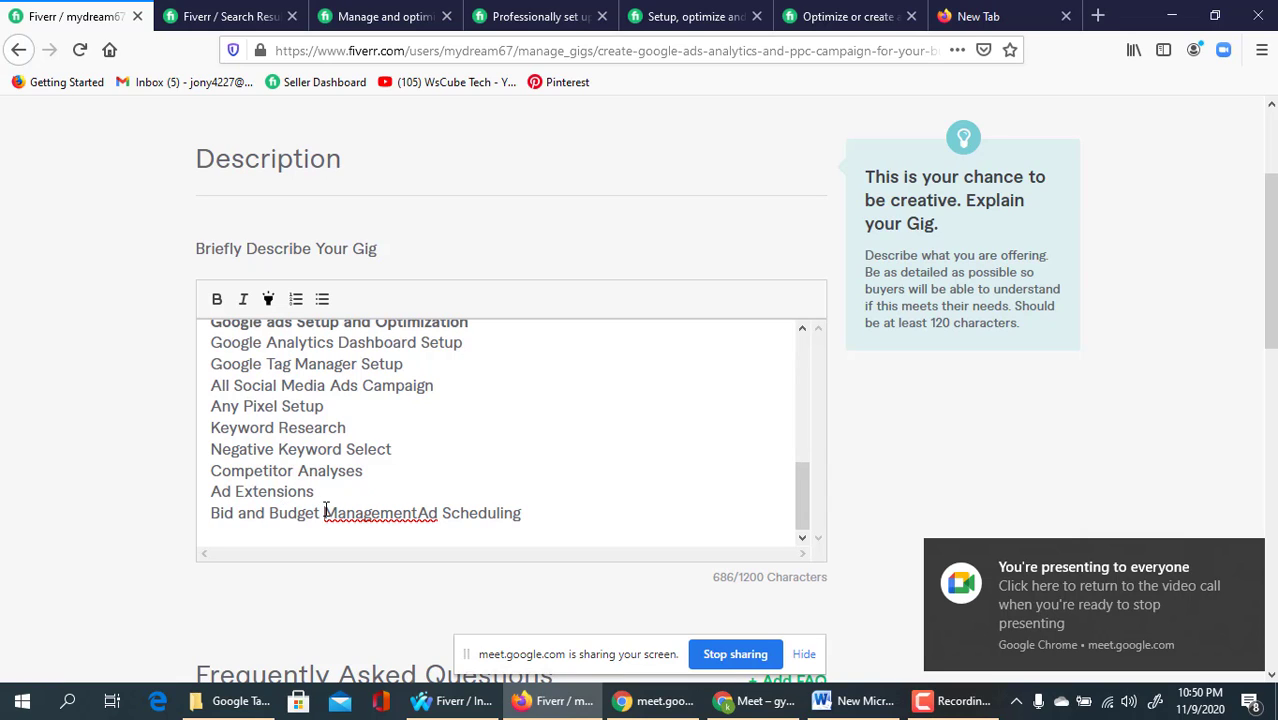
- Break the line after "Bid and Budget" in the description and separate the remaining words as "Management Ad Scheduling"
{"action": "left_click", "coordinate": [324, 512]}
{"action": "key", "text": "Return"}
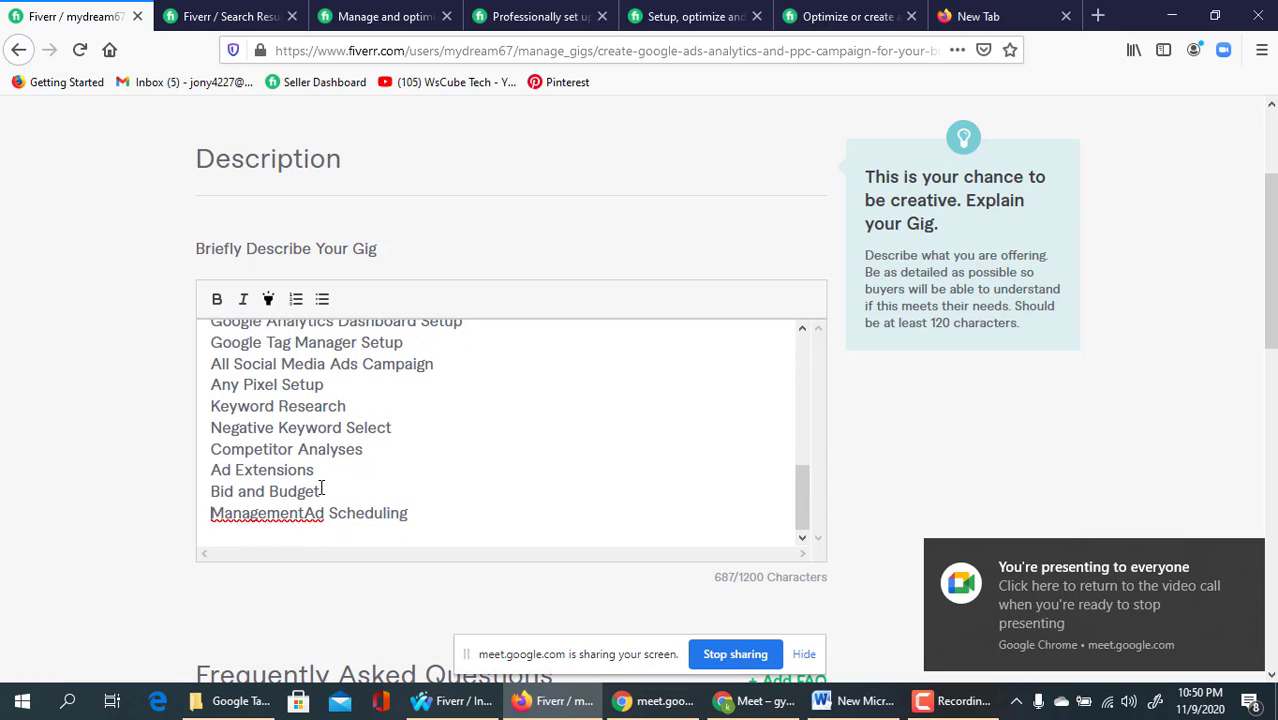
{"action": "scroll", "coordinate": [322, 495], "scroll_direction": "down", "scroll_amount": 1}
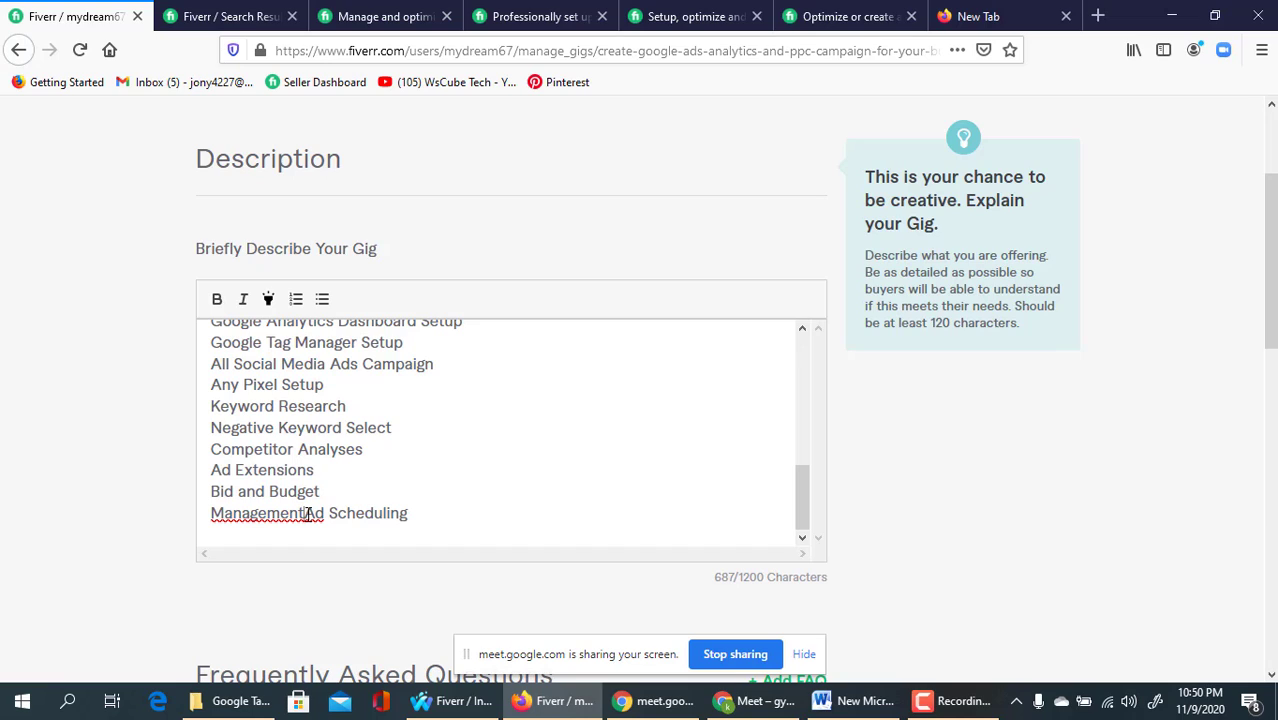
{"action": "left_click", "coordinate": [306, 513]}
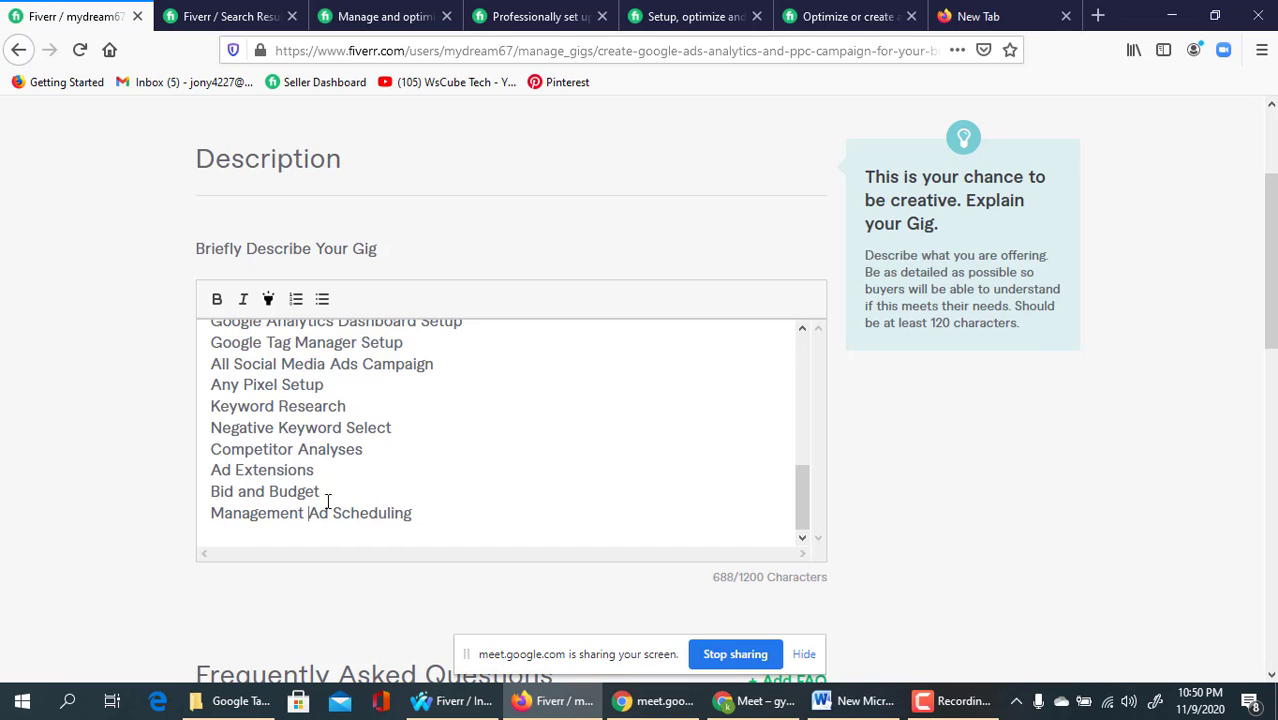
- Format the service lines from "Google ads Setup and Optimization" to "Management Ad Scheduling" as a bulleted list
{"action": "scroll", "coordinate": [325, 447], "scroll_direction": "up", "scroll_amount": 3}
{"action": "scroll", "coordinate": [322, 448], "scroll_direction": "down", "scroll_amount": 3}
{"action": "scroll", "coordinate": [305, 434], "scroll_direction": "up", "scroll_amount": 2}
{"action": "left_click_drag", "start_coordinate": [211, 390], "coordinate": [411, 508]}
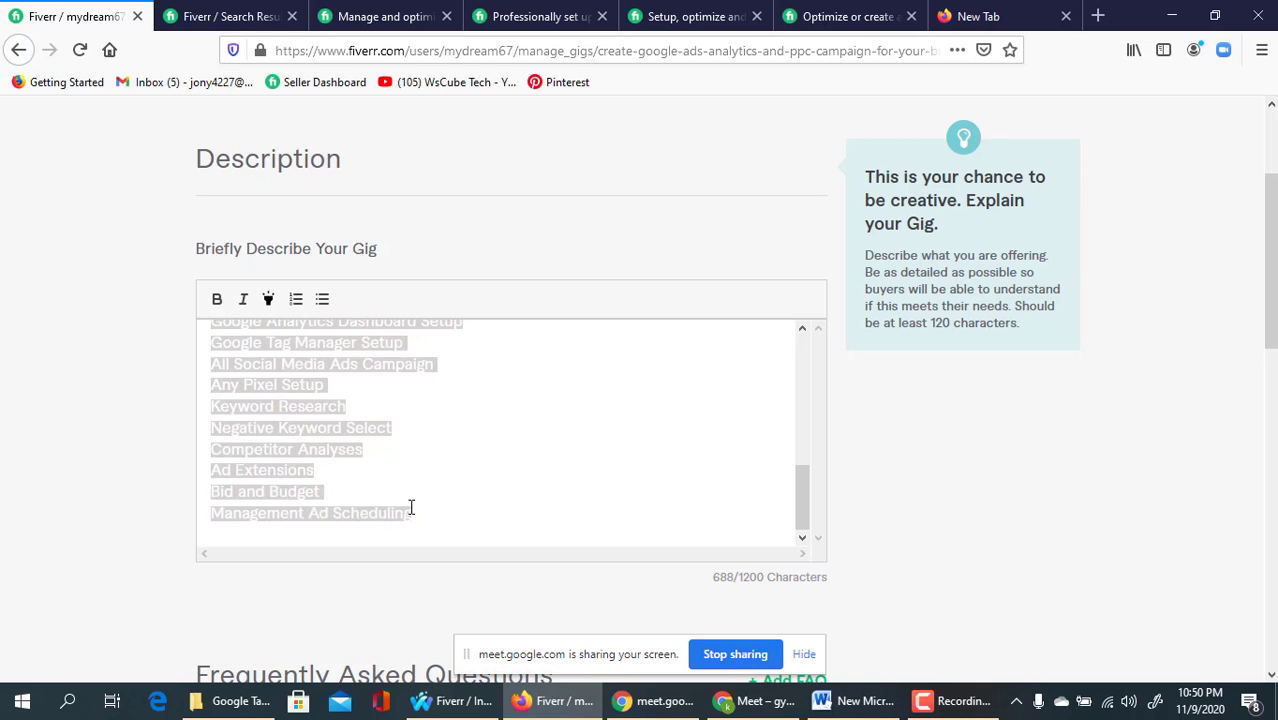
{"action": "left_click", "coordinate": [322, 299]}
{"action": "left_click", "coordinate": [436, 453]}
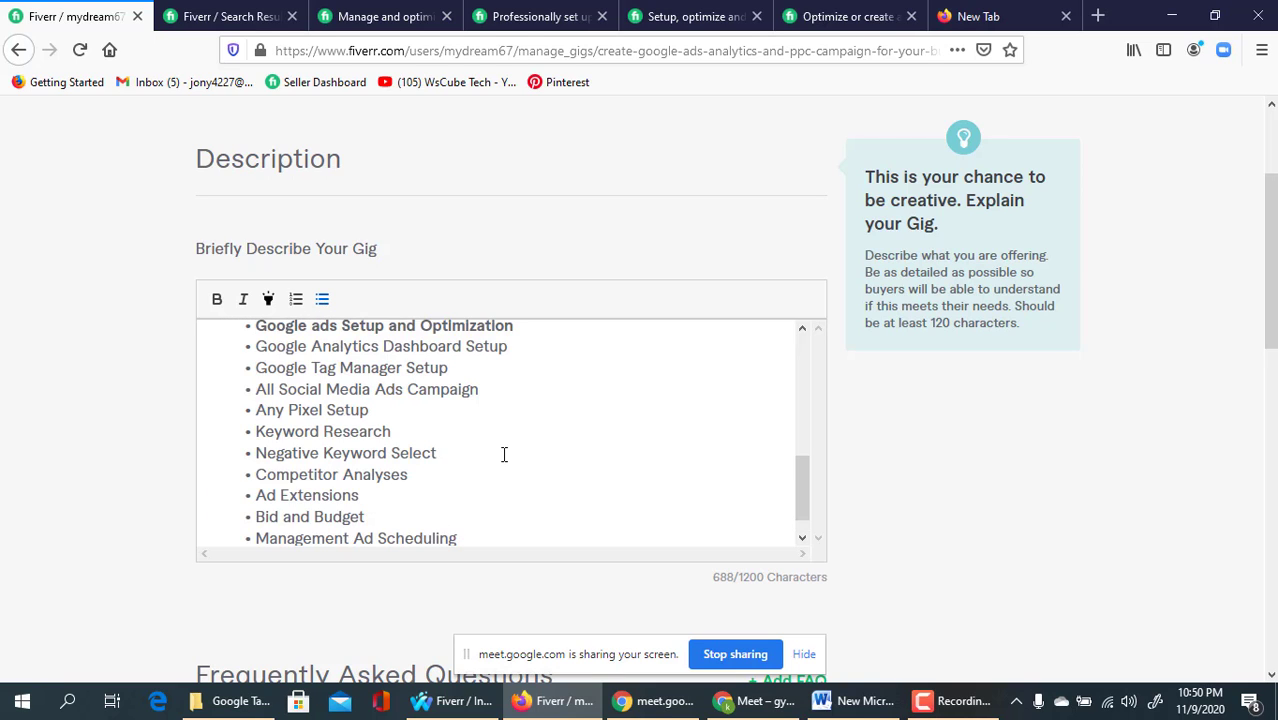
- Highlight the heading "What Services Include my gig for you:" in the gig description
{"action": "scroll", "coordinate": [504, 454], "scroll_direction": "up", "scroll_amount": 3}
{"action": "scroll", "coordinate": [1264, 277], "scroll_direction": "down", "scroll_amount": 3}
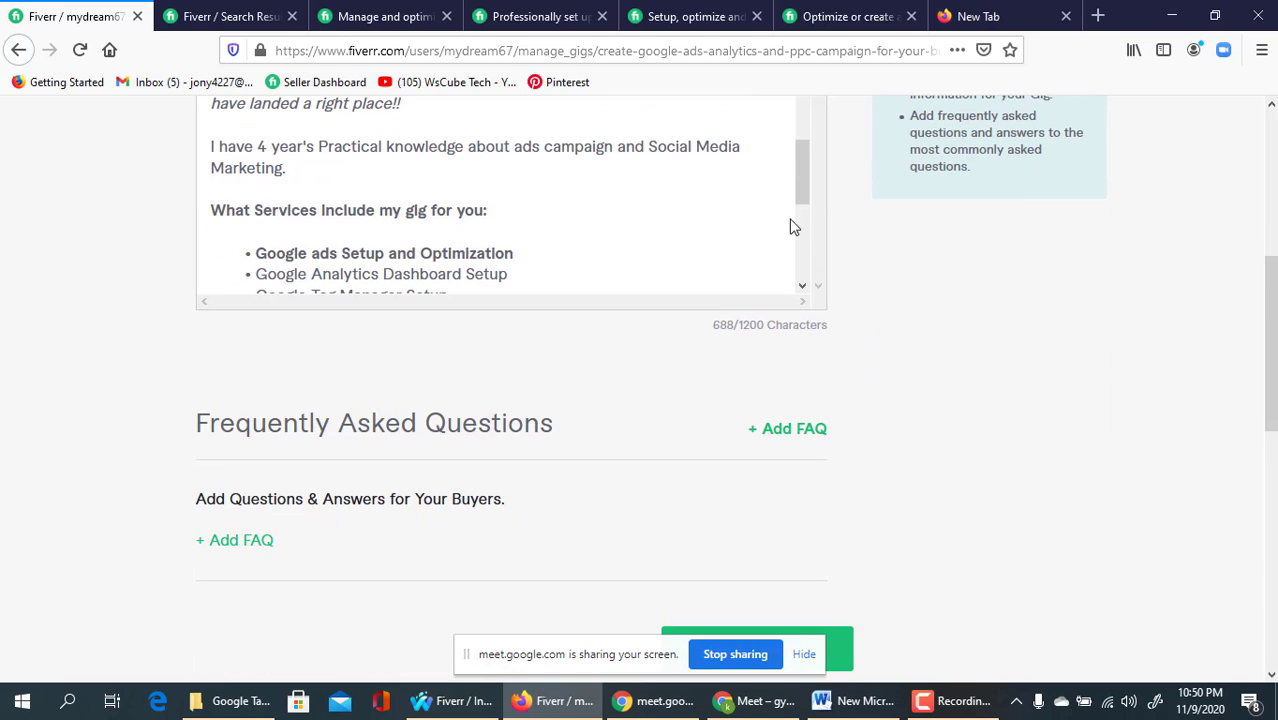
{"action": "scroll", "coordinate": [492, 270], "scroll_direction": "up", "scroll_amount": 2}
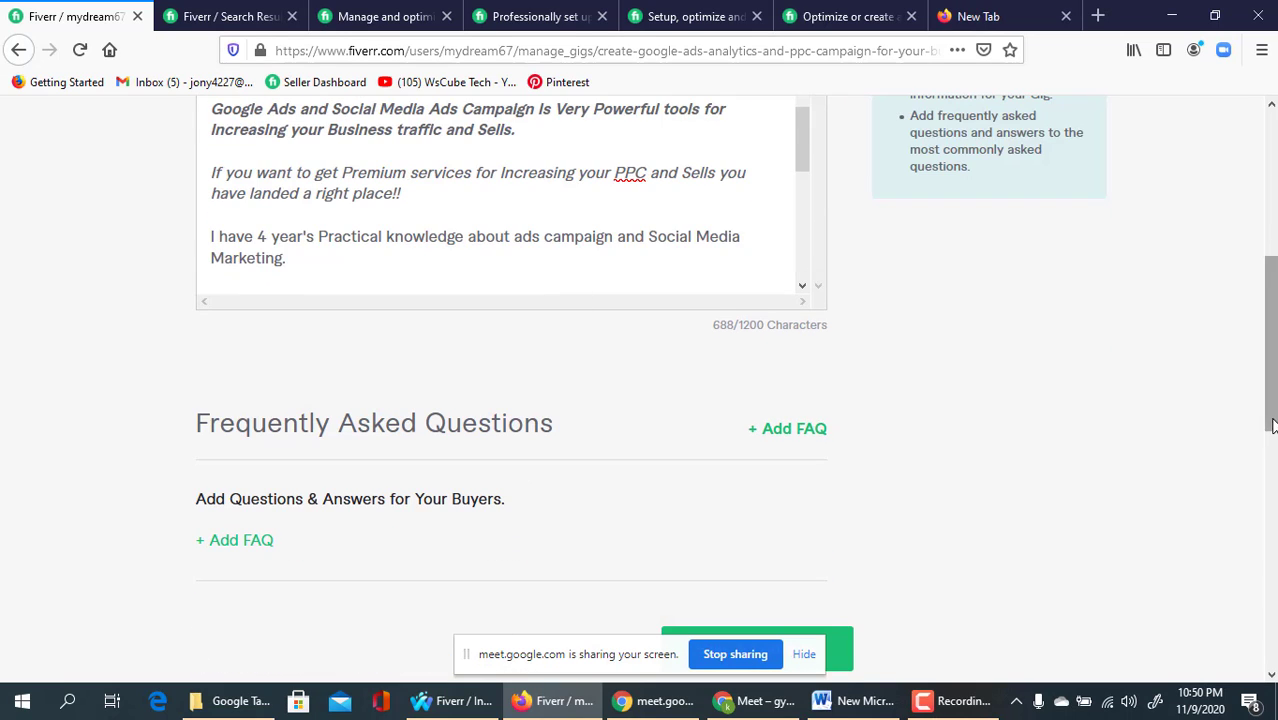
{"action": "scroll", "coordinate": [1272, 425], "scroll_direction": "up", "scroll_amount": 3}
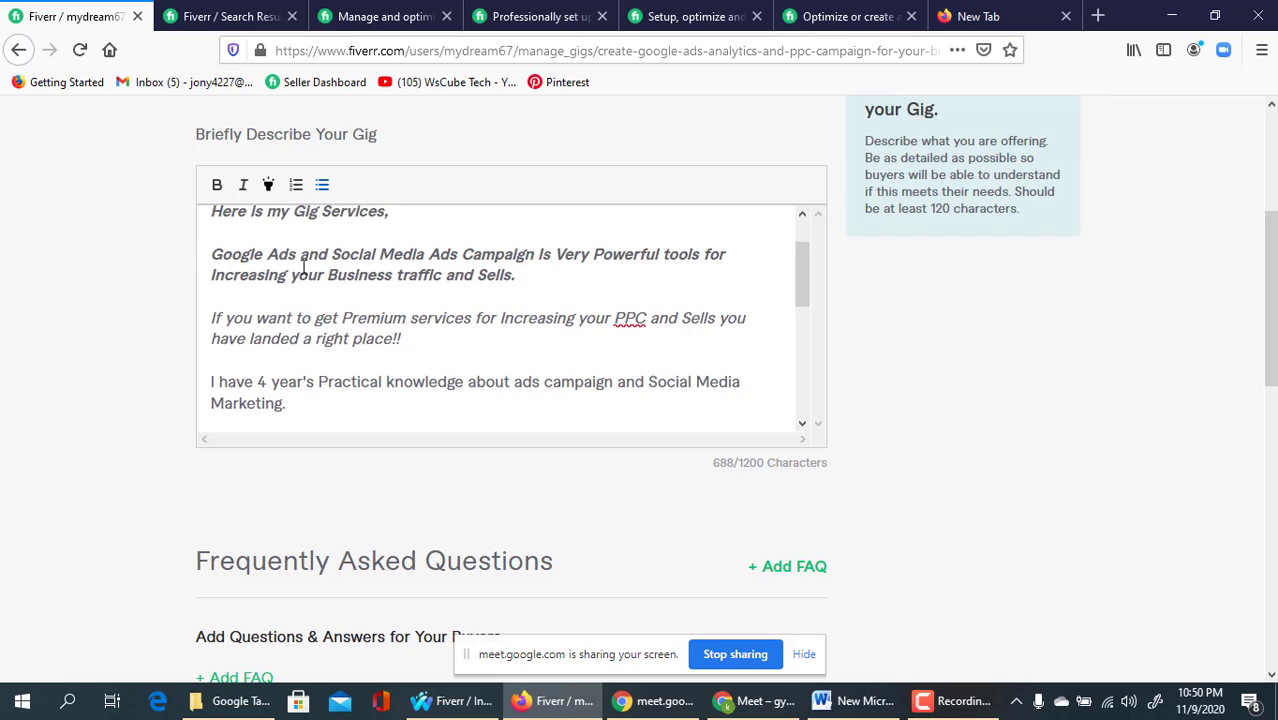
{"action": "scroll", "coordinate": [305, 270], "scroll_direction": "up", "scroll_amount": 1}
{"action": "scroll", "coordinate": [305, 291], "scroll_direction": "down", "scroll_amount": 6}
{"action": "scroll", "coordinate": [305, 295], "scroll_direction": "up", "scroll_amount": 2}
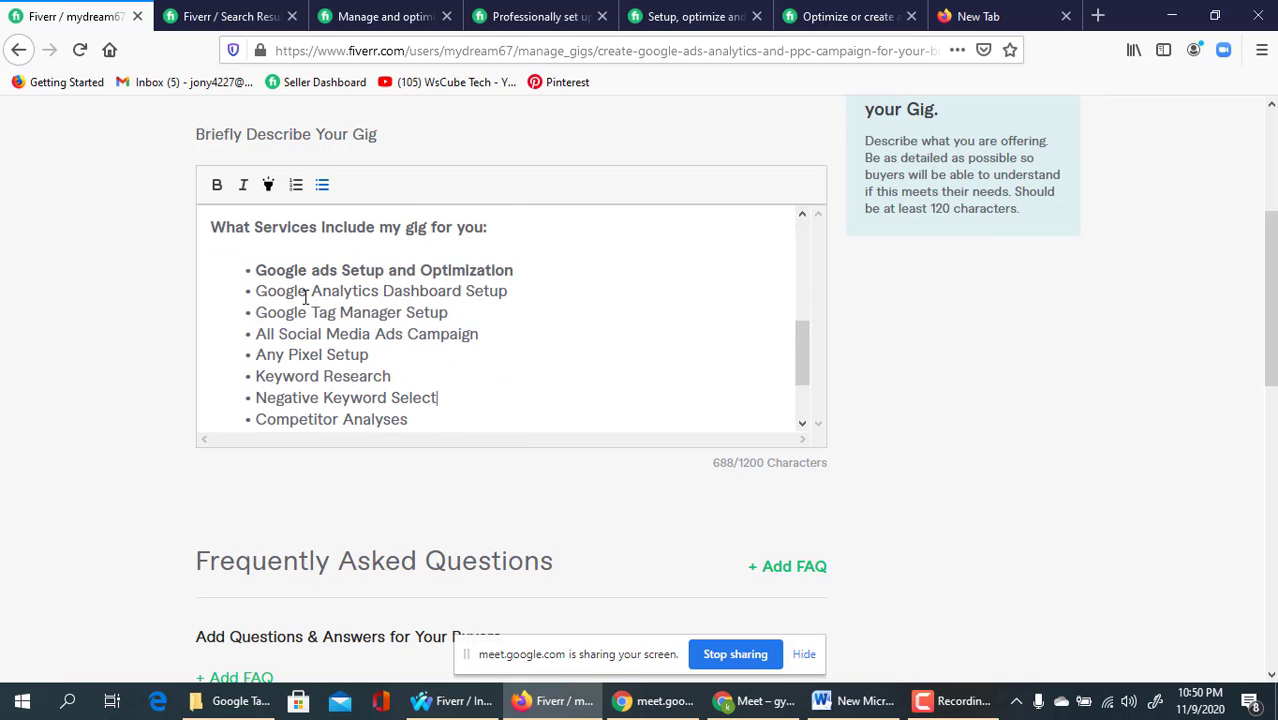
{"action": "left_click_drag", "start_coordinate": [497, 235], "coordinate": [4, 208]}
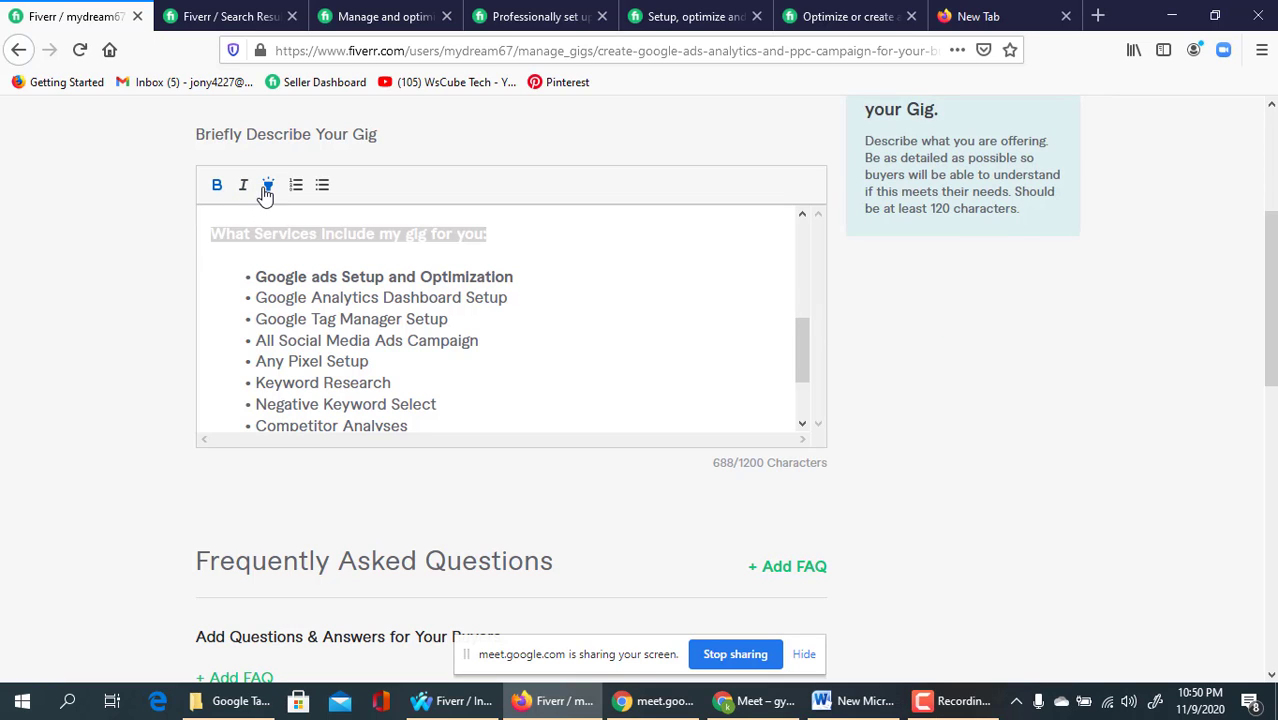
{"action": "left_click", "coordinate": [577, 293]}
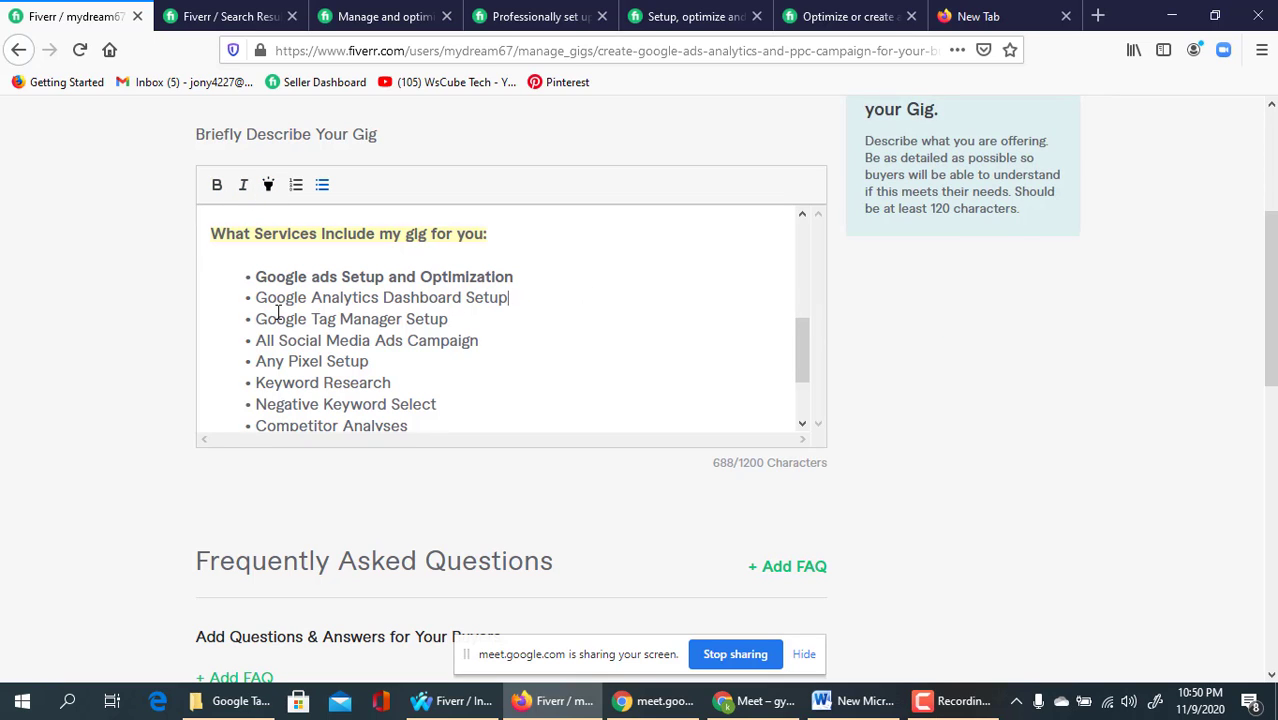
- Correct the competitor bullet in the services list to read "Competitor Analysis"
{"action": "scroll", "coordinate": [295, 340], "scroll_direction": "down", "scroll_amount": 2}
{"action": "scroll", "coordinate": [530, 404], "scroll_direction": "down", "scroll_amount": 1}
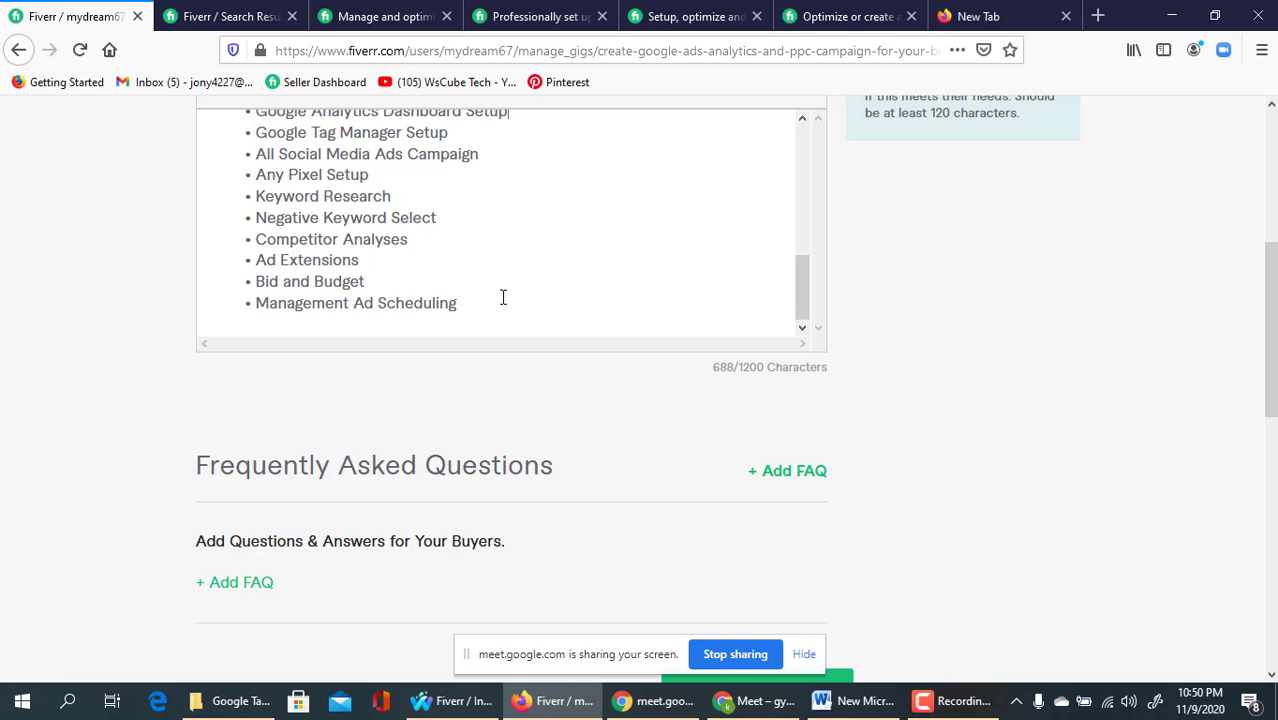
{"action": "scroll", "coordinate": [165, 243], "scroll_direction": "up", "scroll_amount": 1}
{"action": "scroll", "coordinate": [291, 291], "scroll_direction": "up", "scroll_amount": 2}
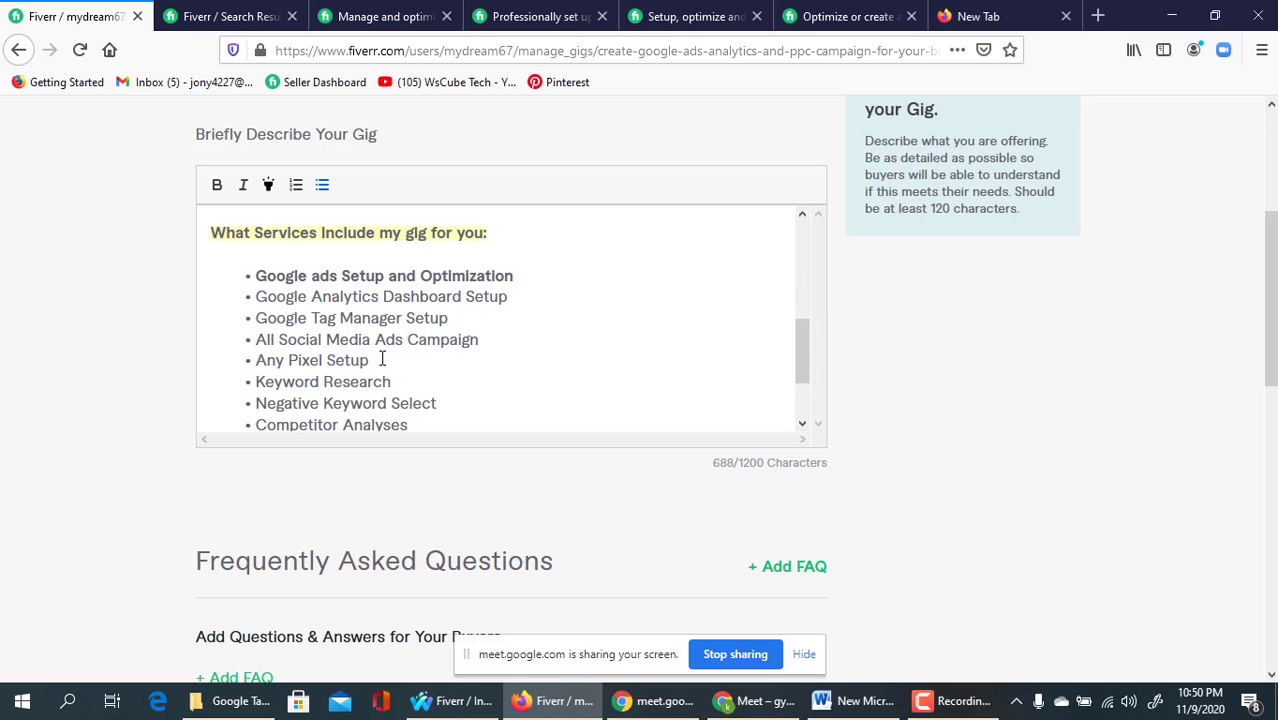
{"action": "scroll", "coordinate": [381, 360], "scroll_direction": "down", "scroll_amount": 2}
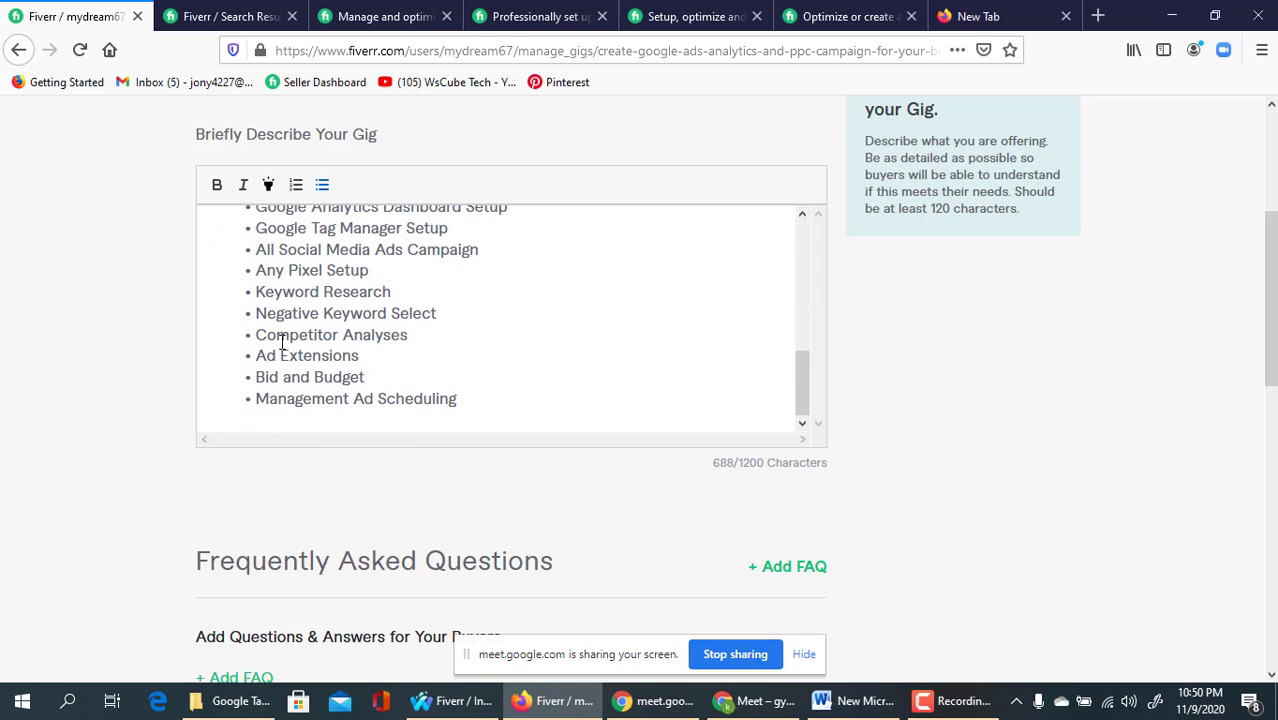
{"action": "left_click", "coordinate": [406, 334]}
{"action": "key", "text": "BackSpace"}
{"action": "key", "text": "BackSpace"}
{"action": "type", "text": "is"}
- Add a "Location Select" bullet between "Bid and Budget" and "Management Ad Scheduling" in the services list
{"action": "key", "text": "Return"}
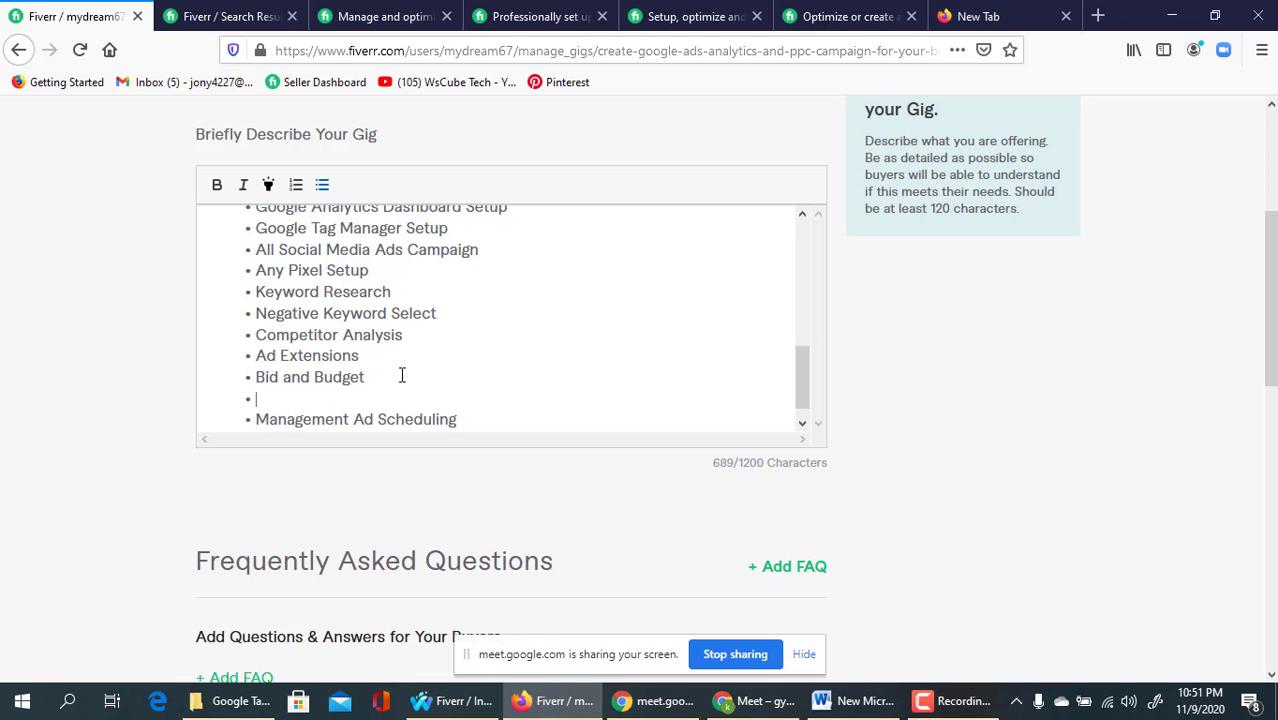
{"action": "type", "text": "C"}
{"action": "key", "text": "BackSpace"}
{"action": "type", "text": "Location Selelct"}
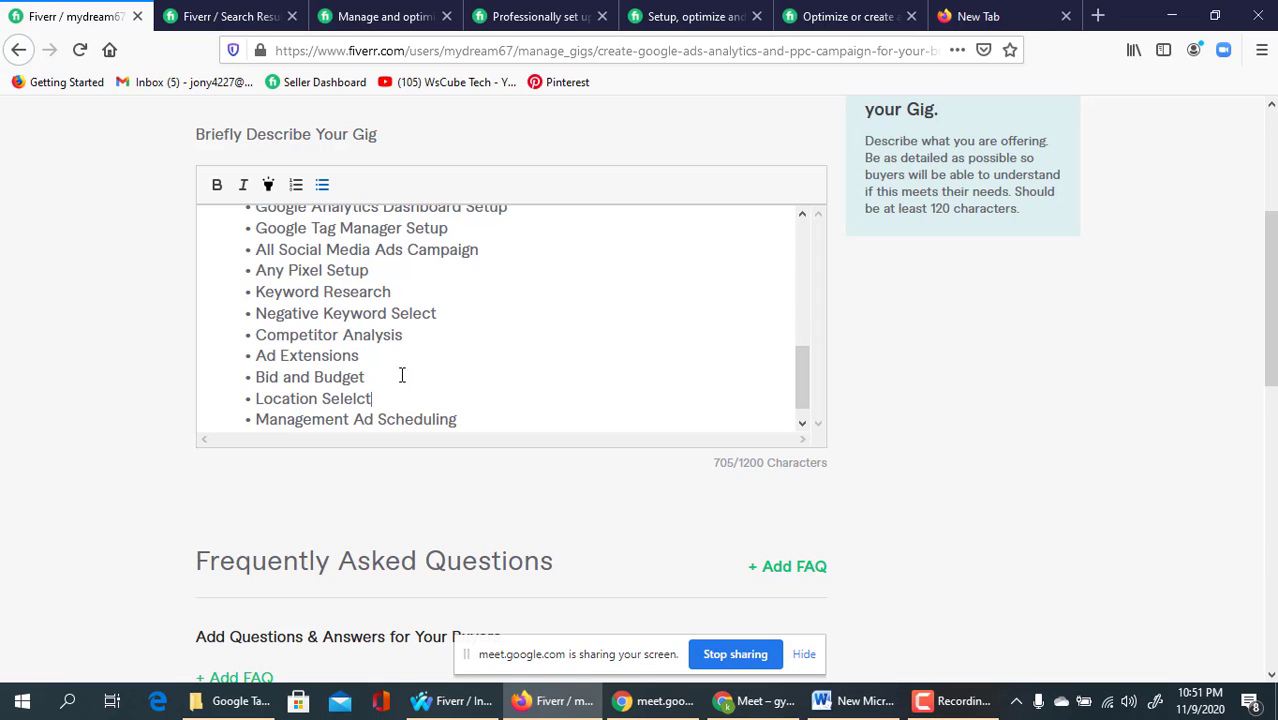
{"action": "key", "text": "BackSpace"}
{"action": "key", "text": "BackSpace"}
{"action": "key", "text": "BackSpace"}
{"action": "key", "text": "BackSpace"}
{"action": "key", "text": "BackSpace"}
{"action": "type", "text": "lect"}
{"action": "scroll", "coordinate": [473, 397], "scroll_direction": "down", "scroll_amount": 1}
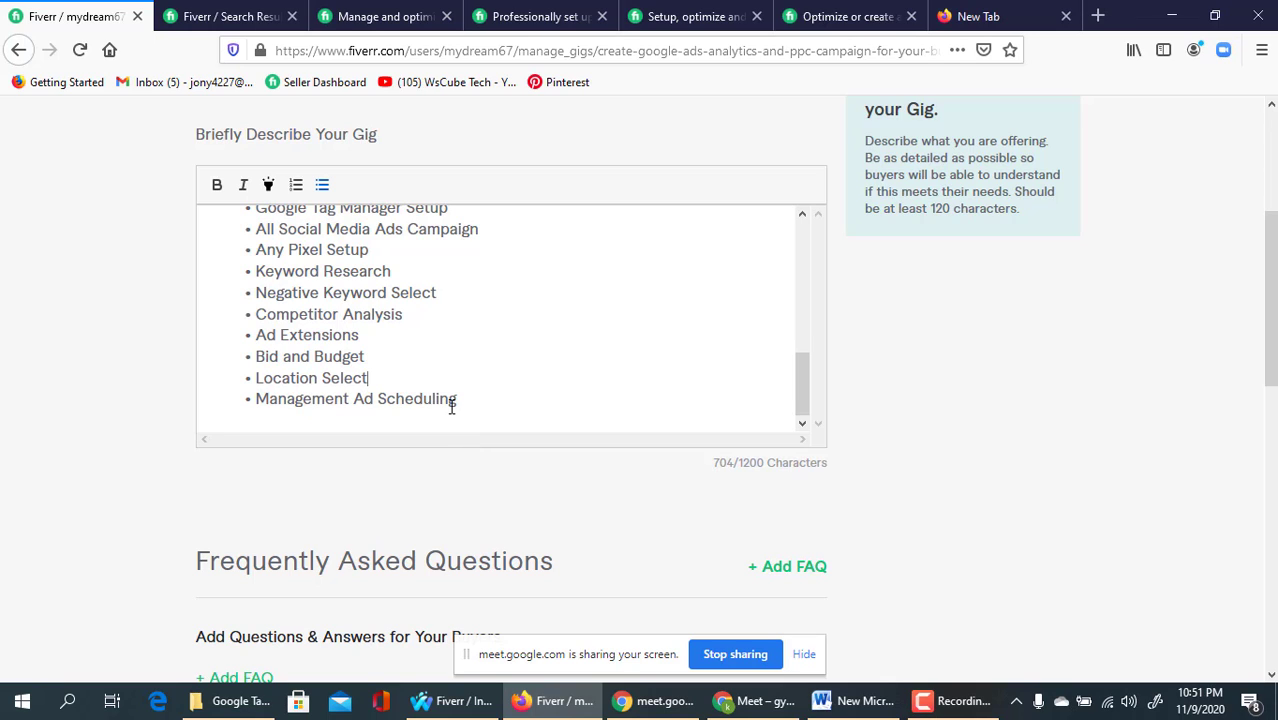
- Make all bullets of the services list bold, from "Google ads Setup and Optimization" to "Management Ad Scheduling"
{"action": "scroll", "coordinate": [448, 365], "scroll_direction": "up", "scroll_amount": 2}
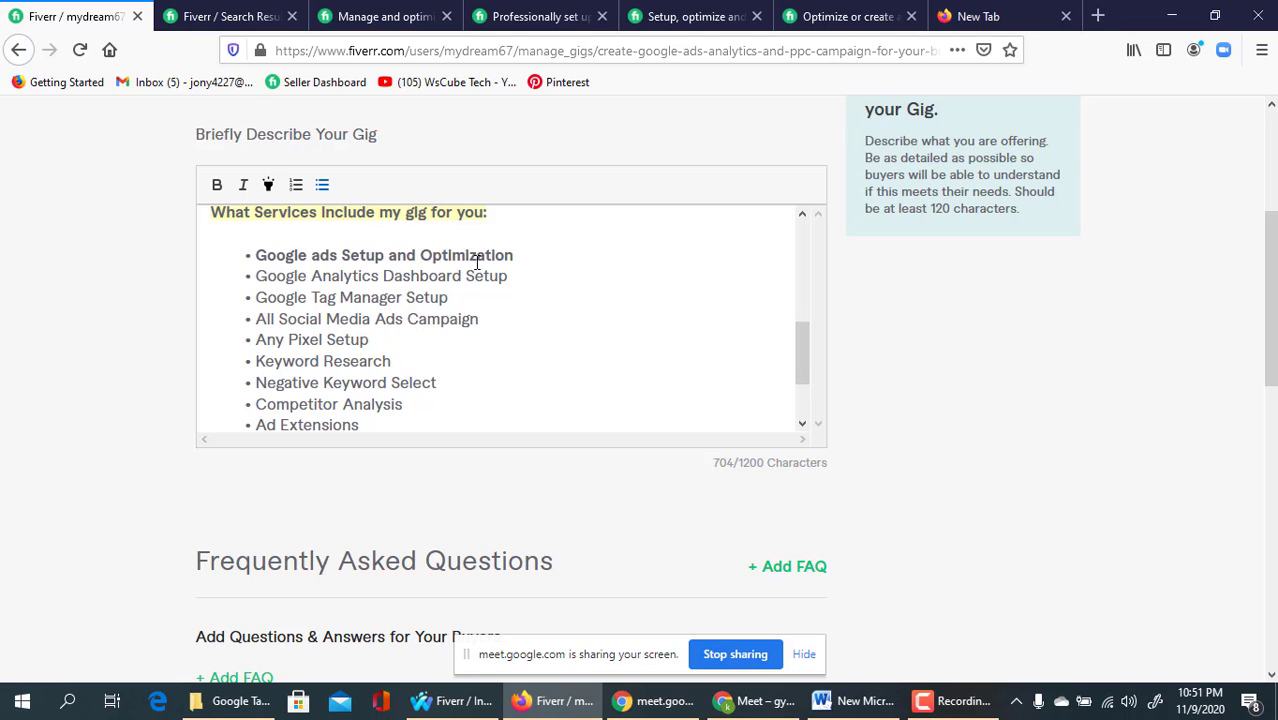
{"action": "scroll", "coordinate": [442, 300], "scroll_direction": "down", "scroll_amount": 2}
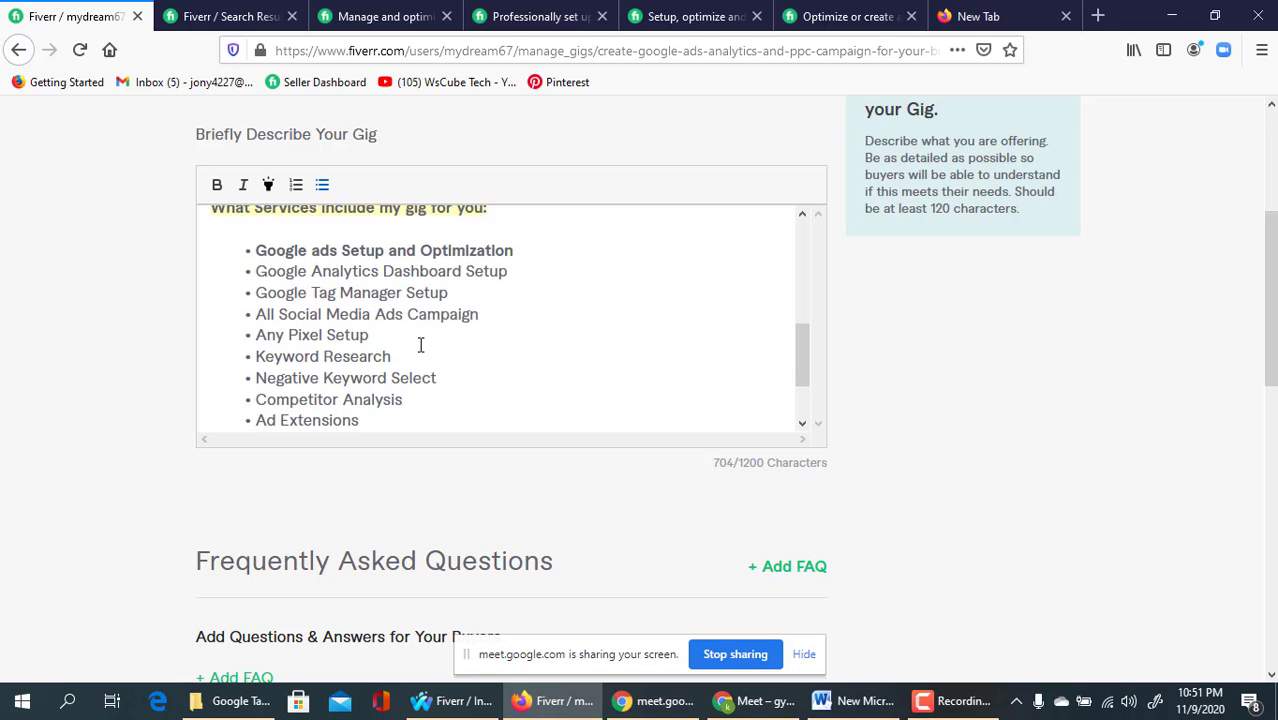
{"action": "scroll", "coordinate": [383, 360], "scroll_direction": "up", "scroll_amount": 4}
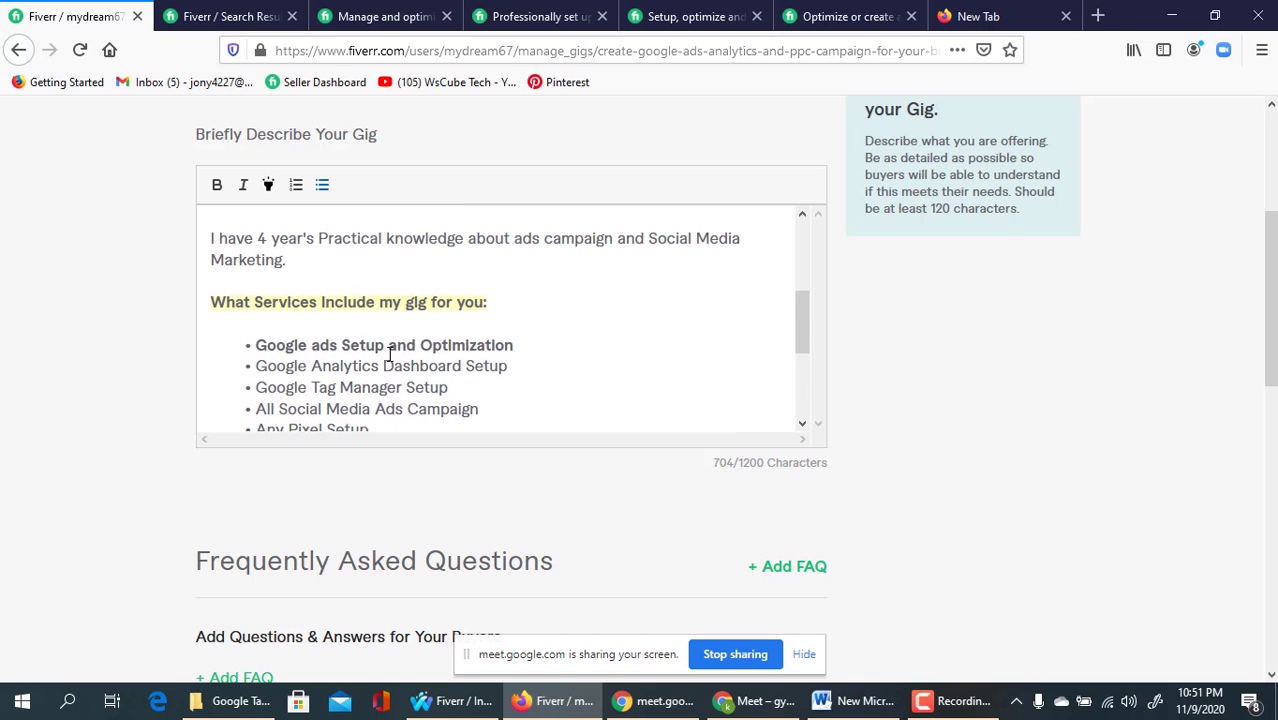
{"action": "scroll", "coordinate": [425, 337], "scroll_direction": "down", "scroll_amount": 2}
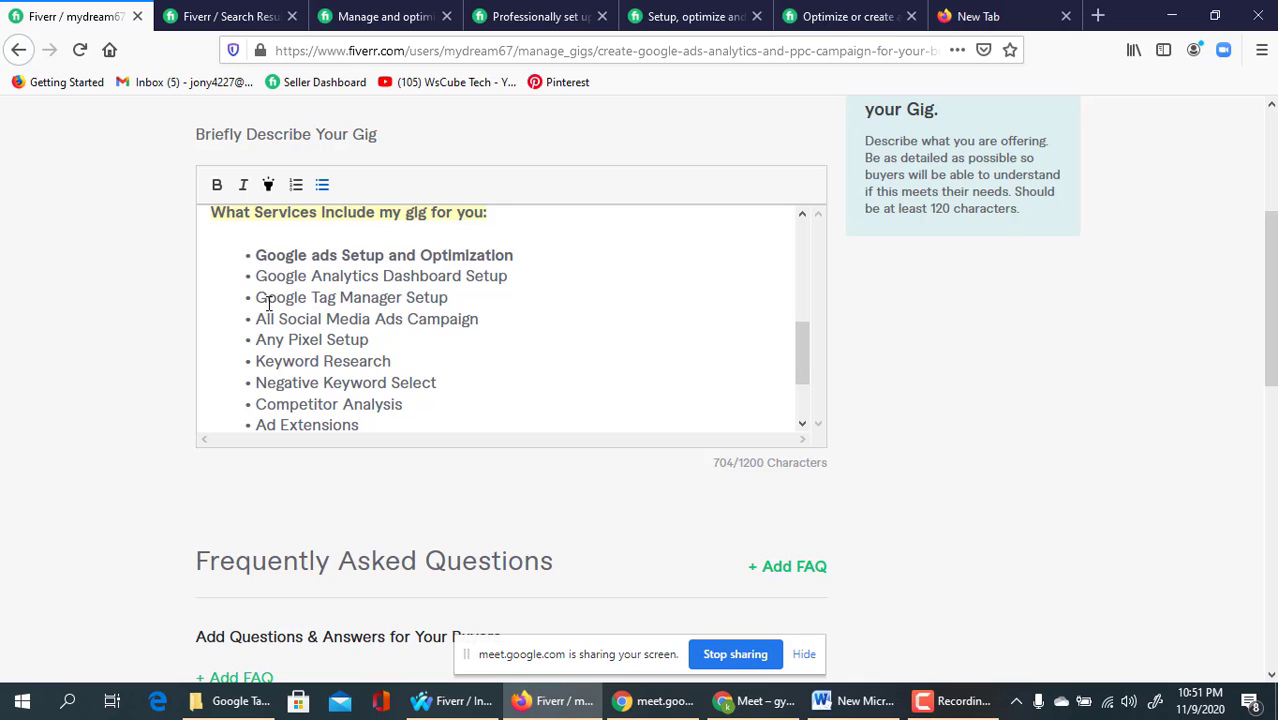
{"action": "scroll", "coordinate": [357, 351], "scroll_direction": "down", "scroll_amount": 2}
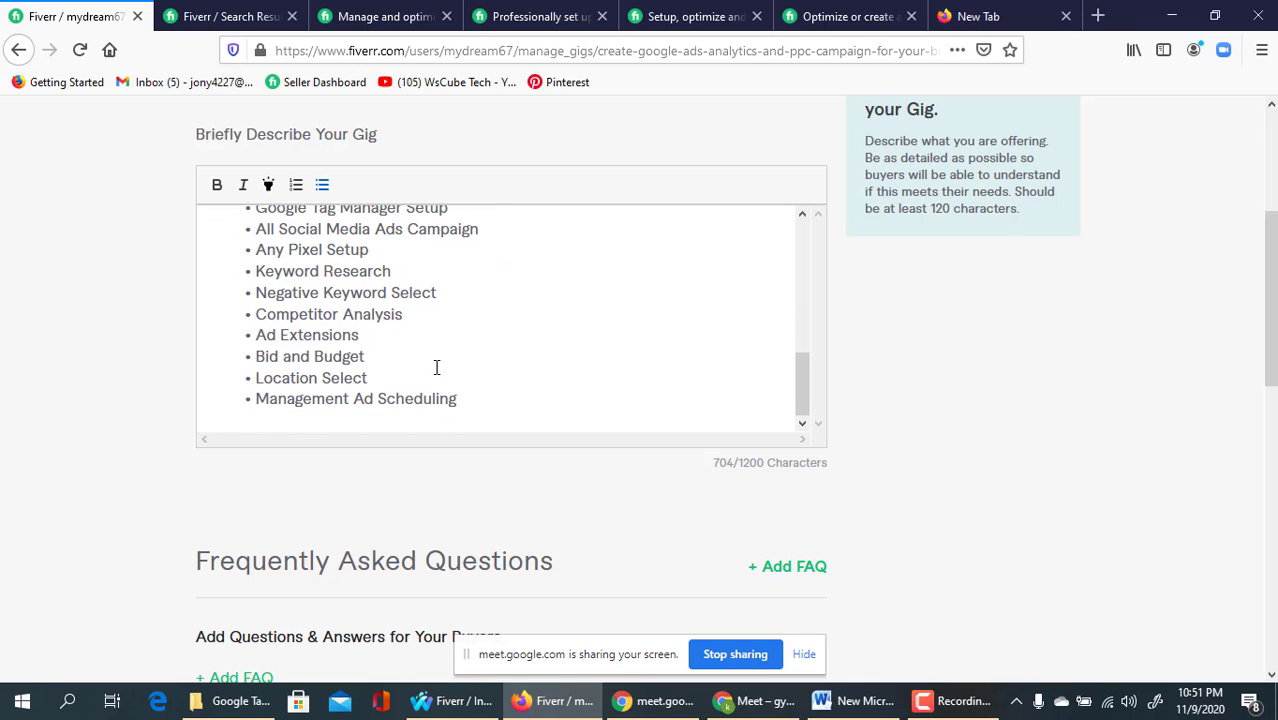
{"action": "left_click", "coordinate": [457, 401]}
{"action": "left_click_drag", "start_coordinate": [457, 401], "coordinate": [234, 348]}
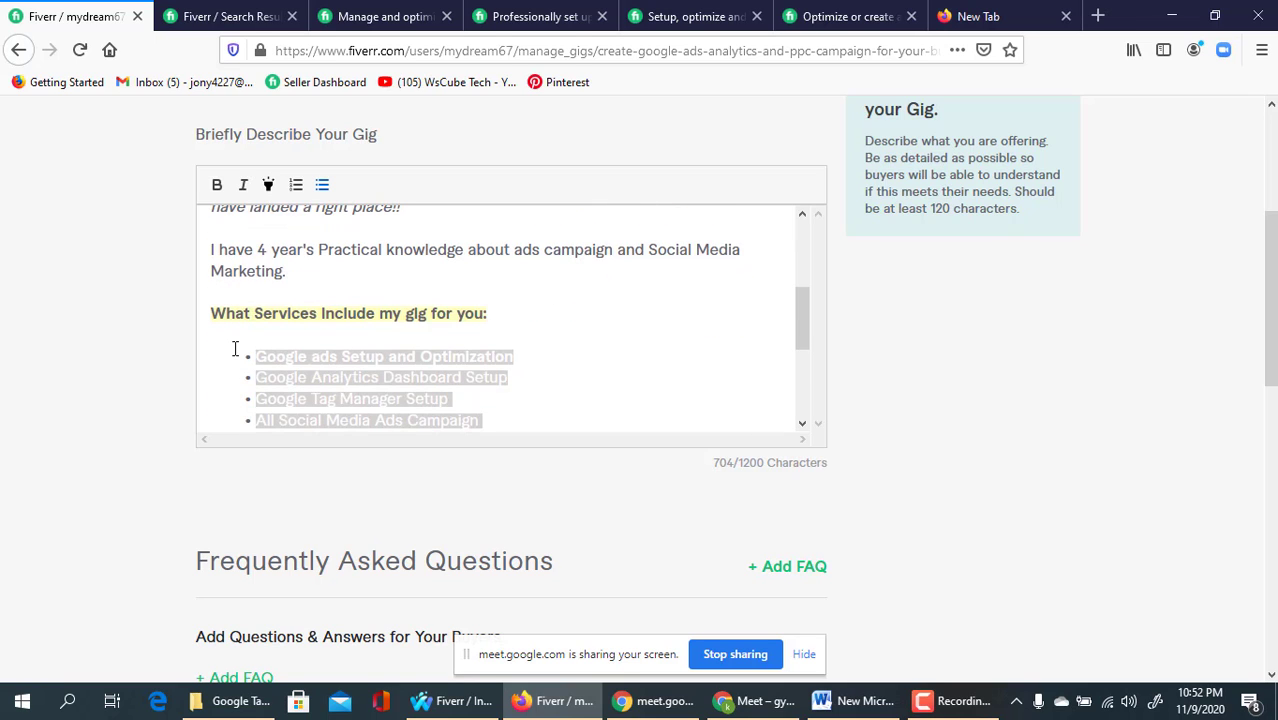
{"action": "left_click", "coordinate": [216, 185]}
{"action": "left_click", "coordinate": [257, 280]}
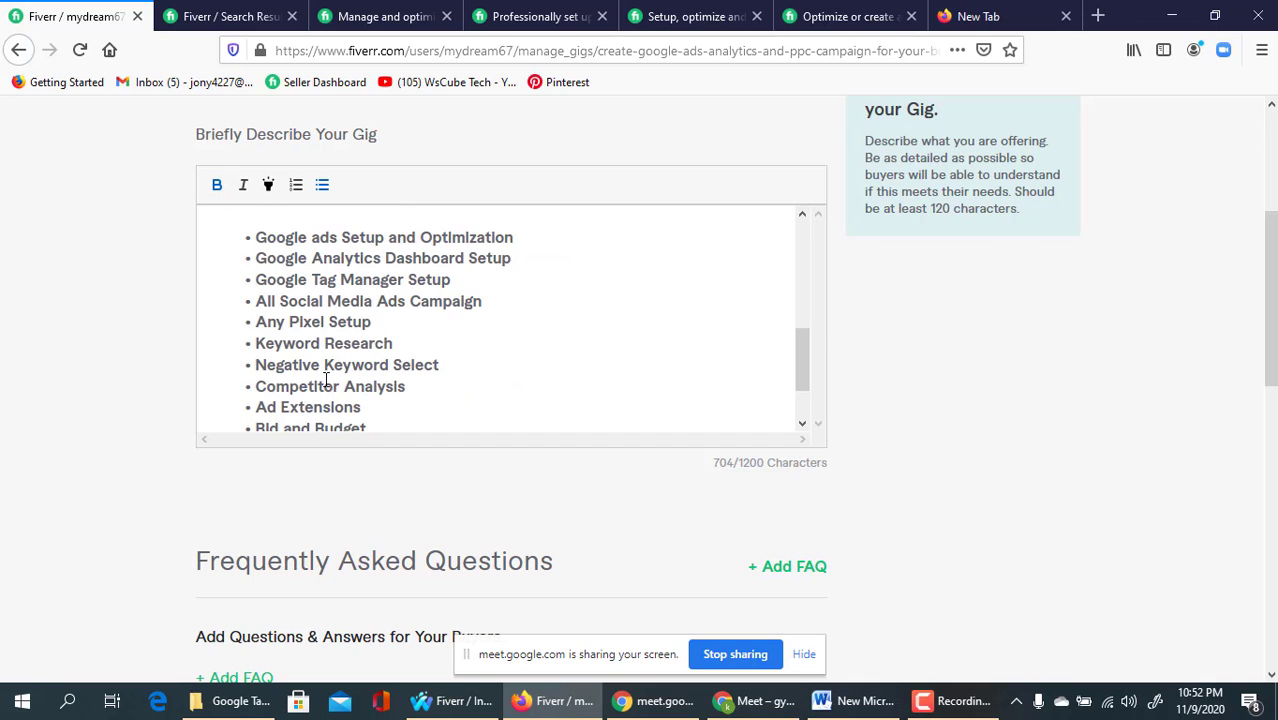
- Remove the bold formatting from all bullets of the services list, including "Google ads Setup and Optimization"
{"action": "scroll", "coordinate": [329, 367], "scroll_direction": "up", "scroll_amount": 2}
{"action": "scroll", "coordinate": [329, 368], "scroll_direction": "down", "scroll_amount": 3}
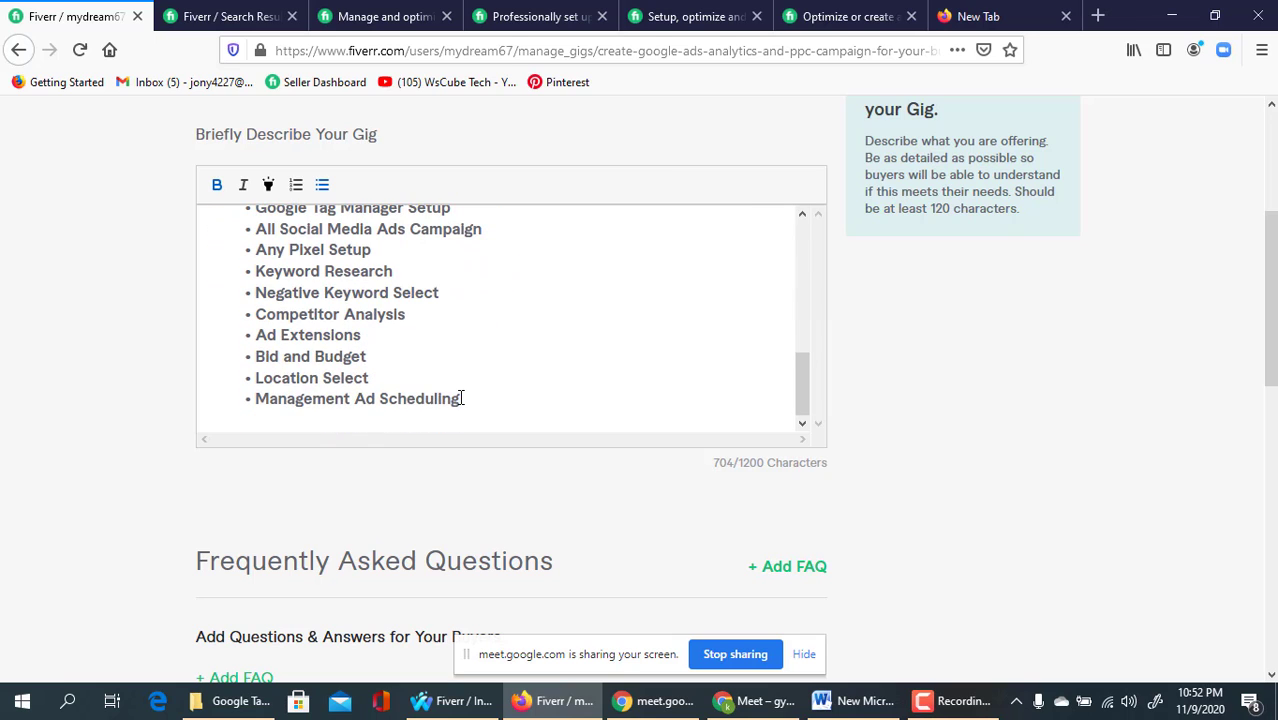
{"action": "left_click_drag", "start_coordinate": [463, 398], "coordinate": [248, 257]}
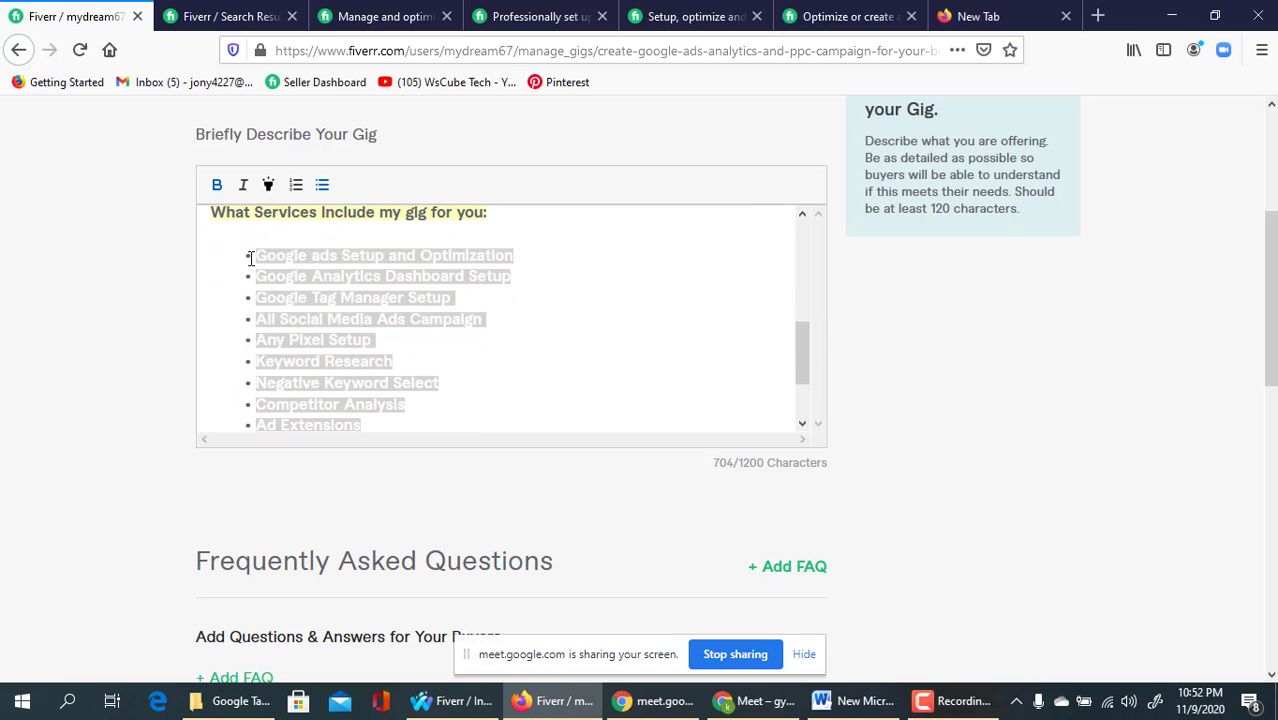
{"action": "left_click", "coordinate": [218, 186]}
{"action": "left_click", "coordinate": [405, 307]}
- Below the services list, add the line "Why you work with me/ Why you accept my offer/ Why you take my offer"
{"action": "scroll", "coordinate": [402, 320], "scroll_direction": "up", "scroll_amount": 3}
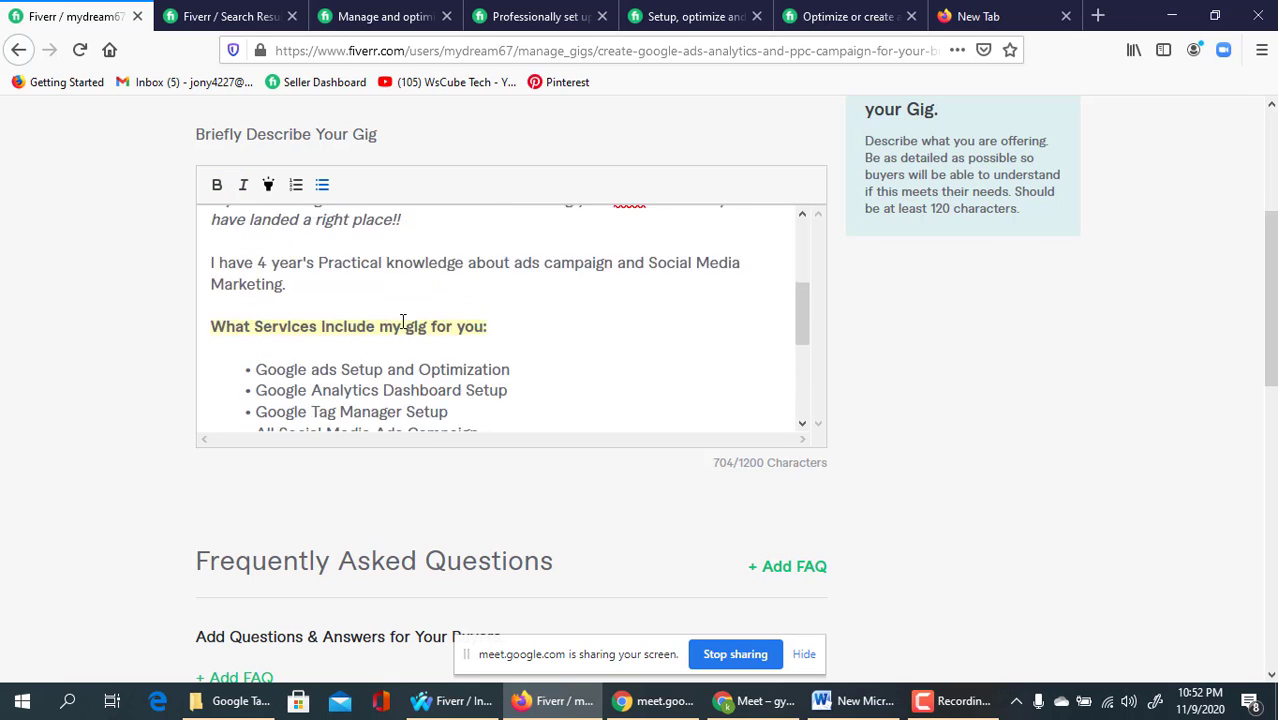
{"action": "scroll", "coordinate": [403, 330], "scroll_direction": "down", "scroll_amount": 2}
{"action": "scroll", "coordinate": [403, 333], "scroll_direction": "down", "scroll_amount": 2}
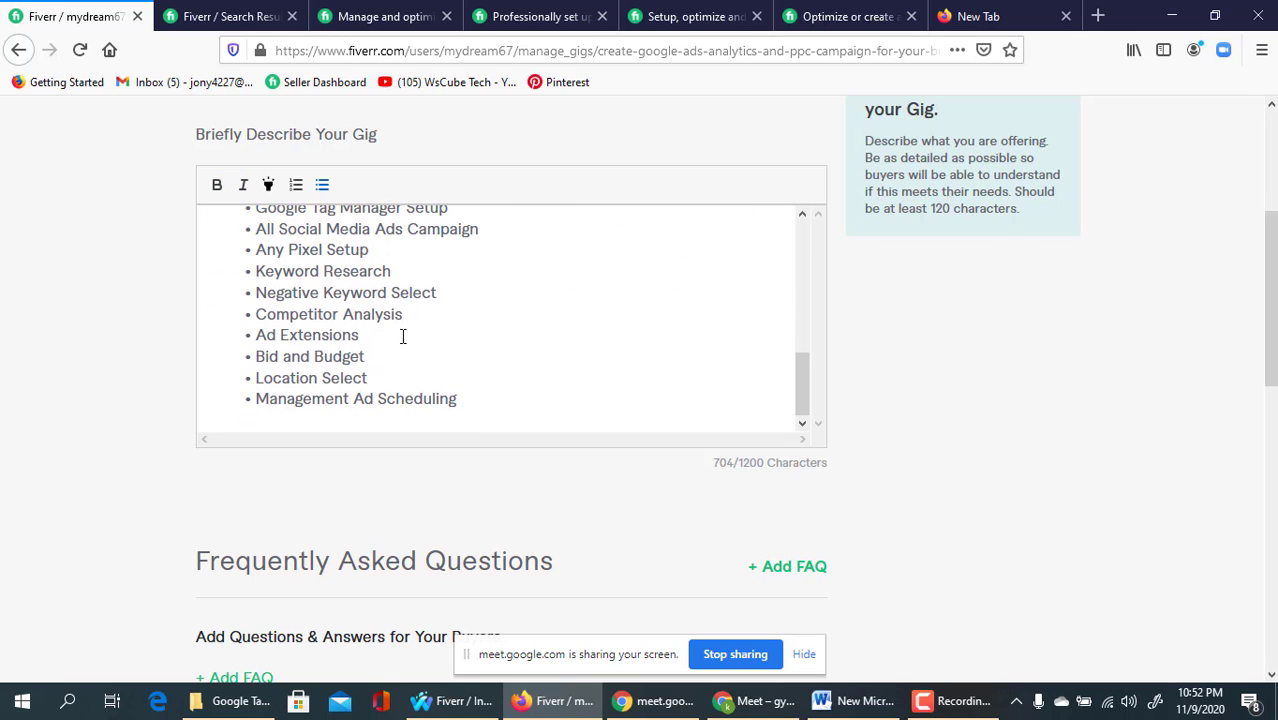
{"action": "left_click", "coordinate": [521, 405]}
{"action": "key", "text": "Return"}
{"action": "key", "text": "Return"}
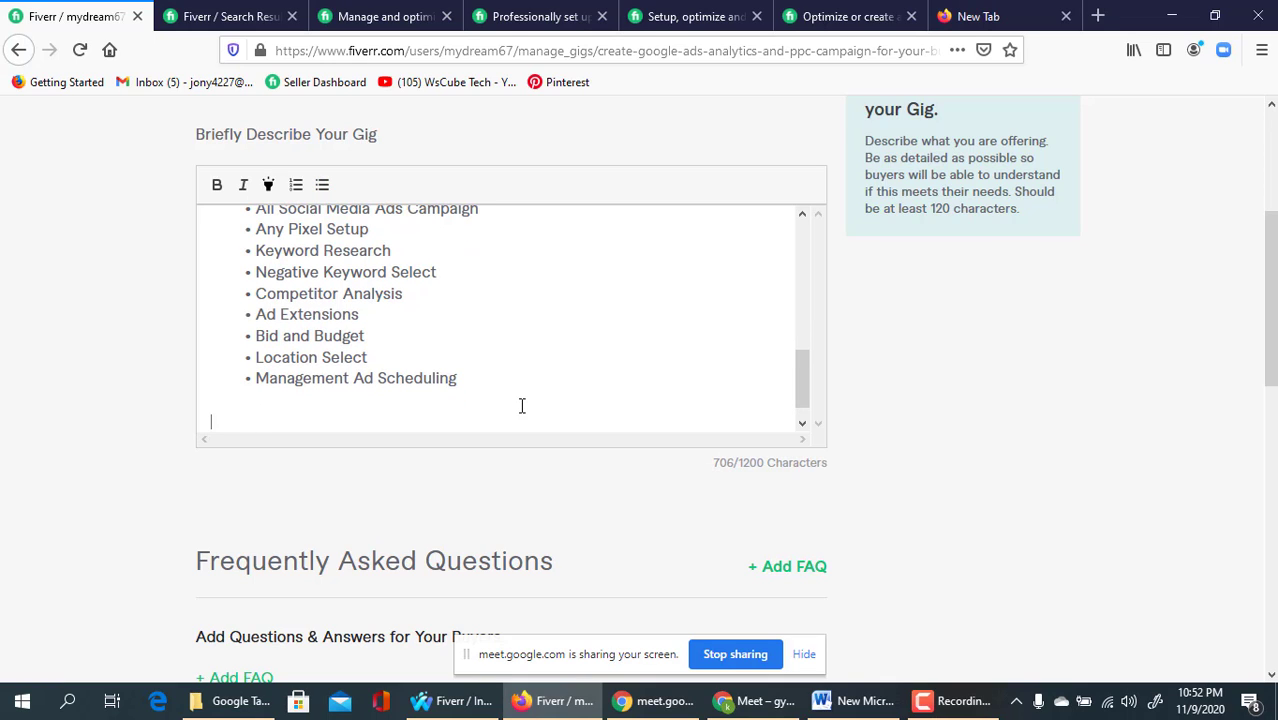
{"action": "type", "text": "Why you work wit"}
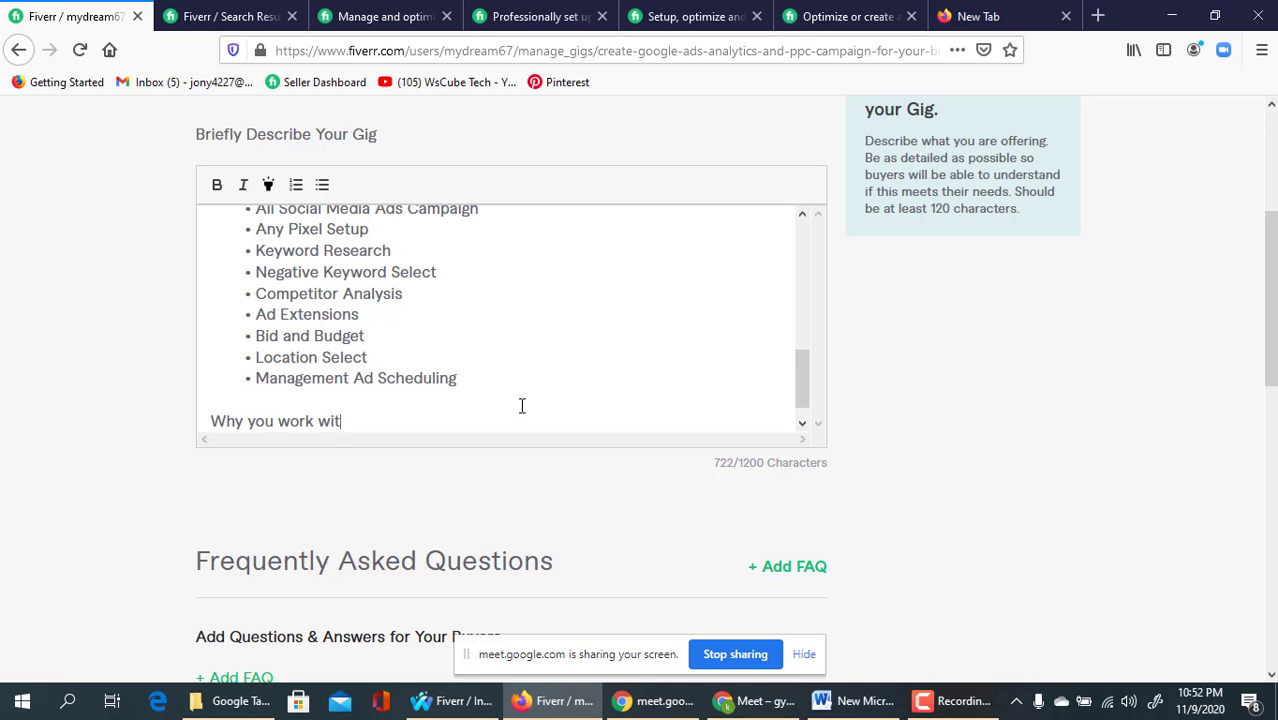
{"action": "type", "text": "h me/ Why y"}
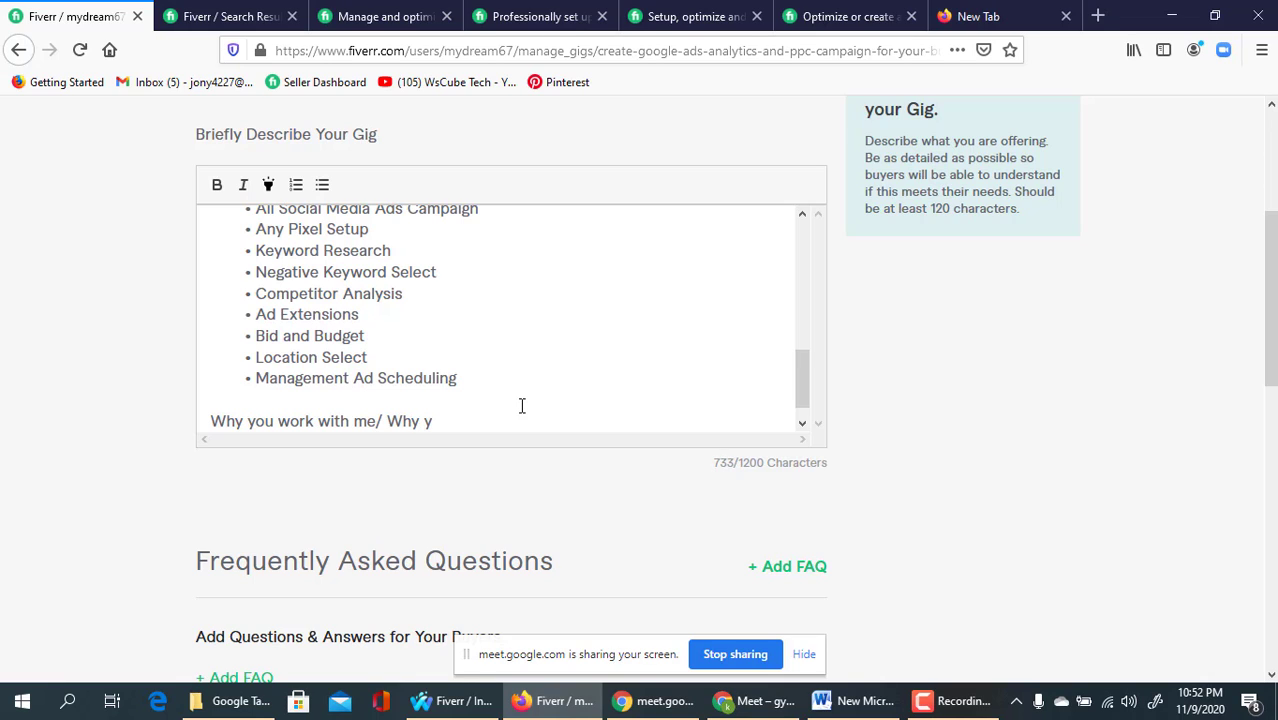
{"action": "type", "text": "ou accept my offer/ Why you "}
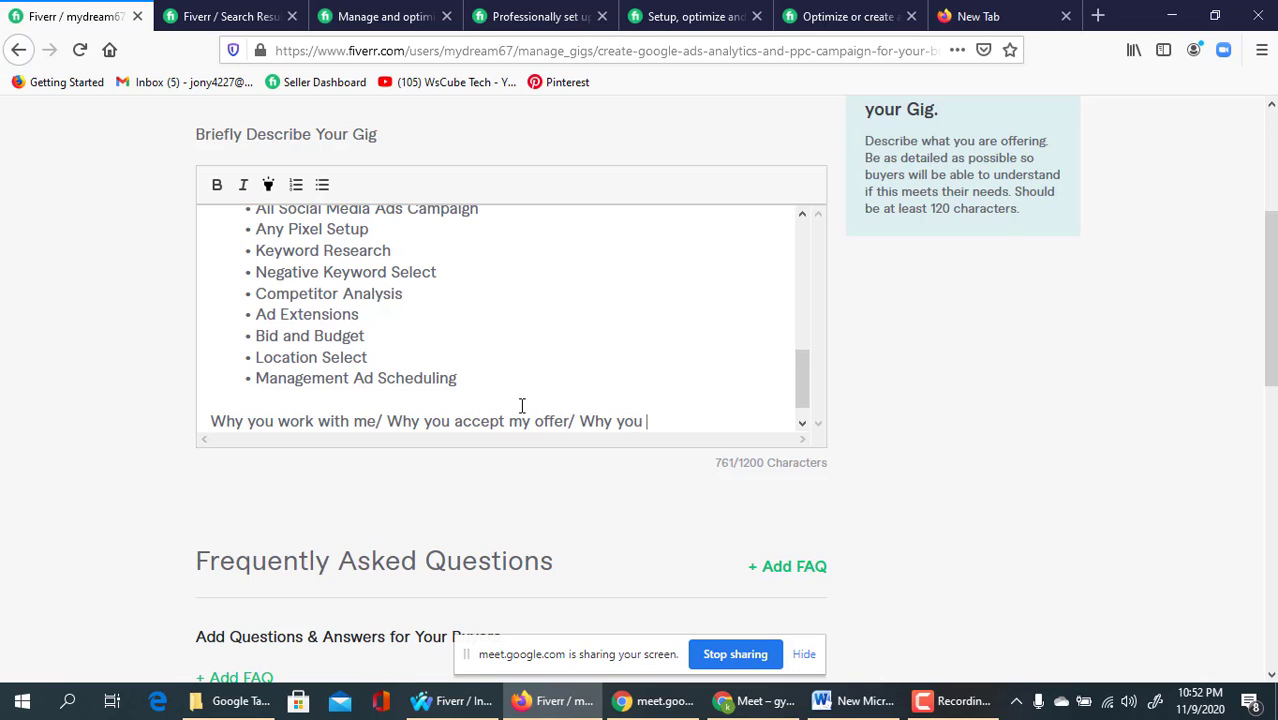
{"action": "type", "text": "take my offer"}
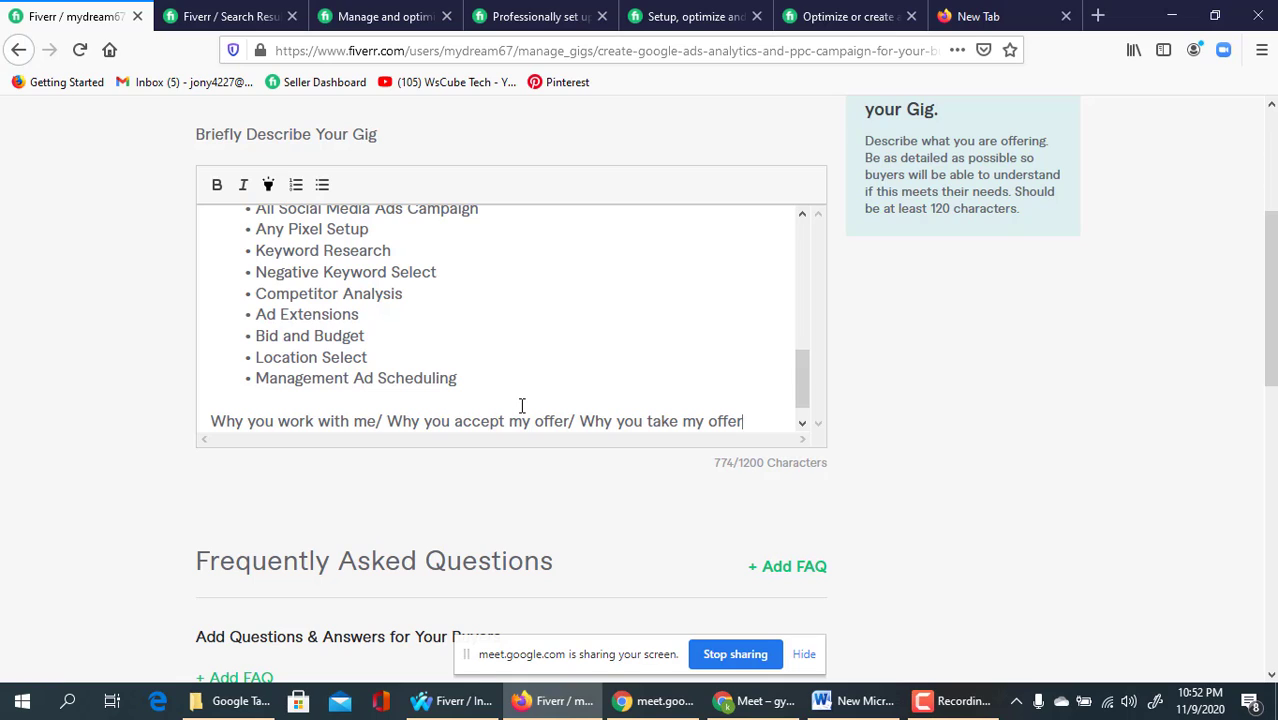
- Shorten the new line below the services list to the heading "Why you work with me:"
{"action": "scroll", "coordinate": [521, 405], "scroll_direction": "down", "scroll_amount": 1}
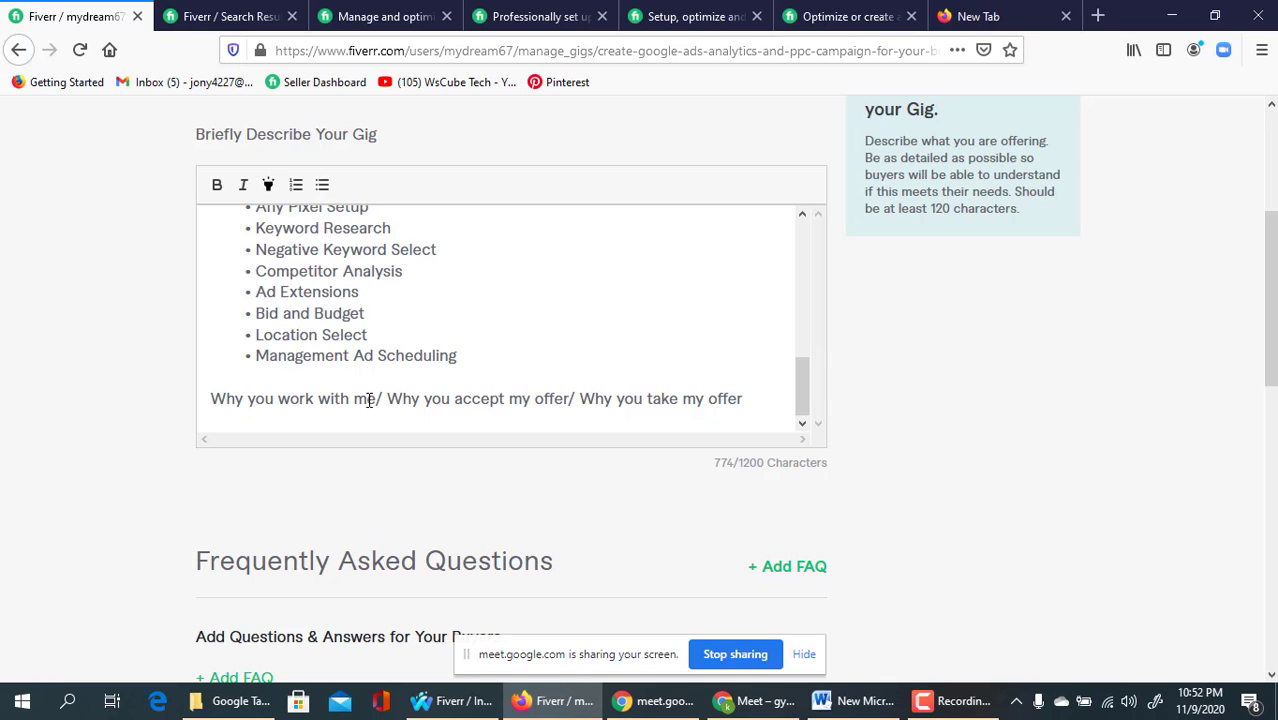
{"action": "left_click_drag", "start_coordinate": [376, 401], "coordinate": [590, 419]}
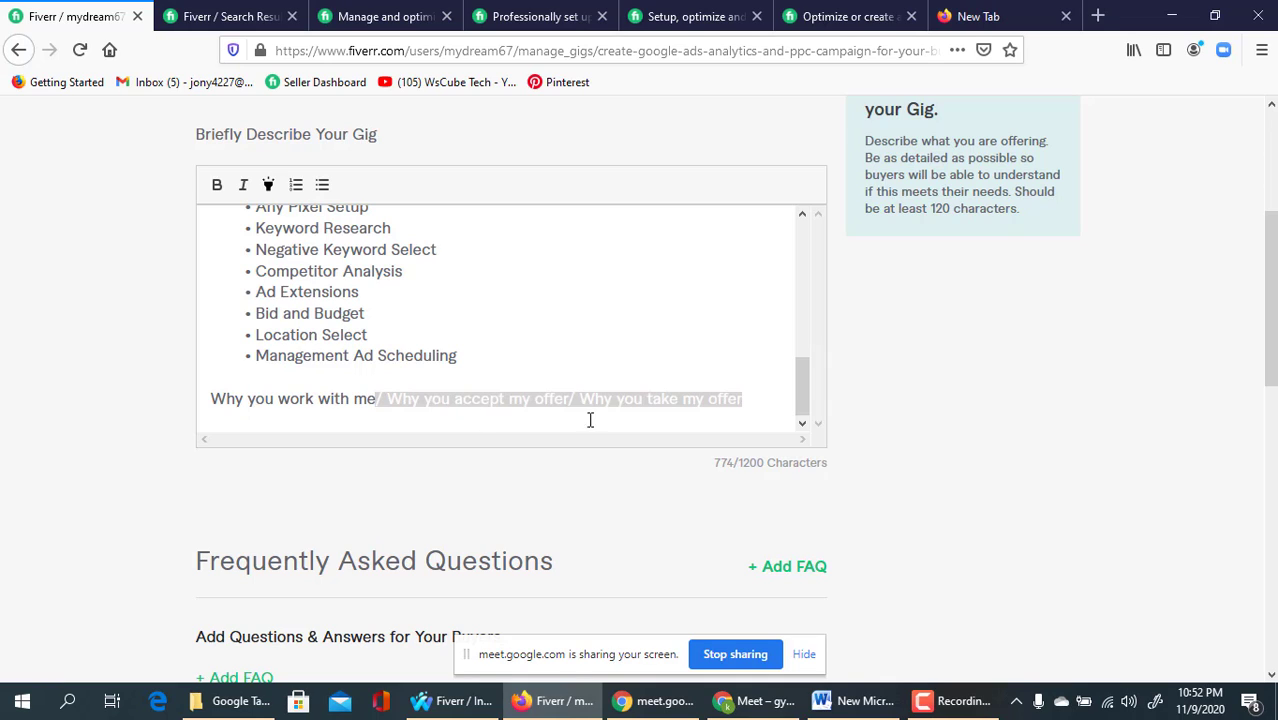
{"action": "key", "text": "BackSpace"}
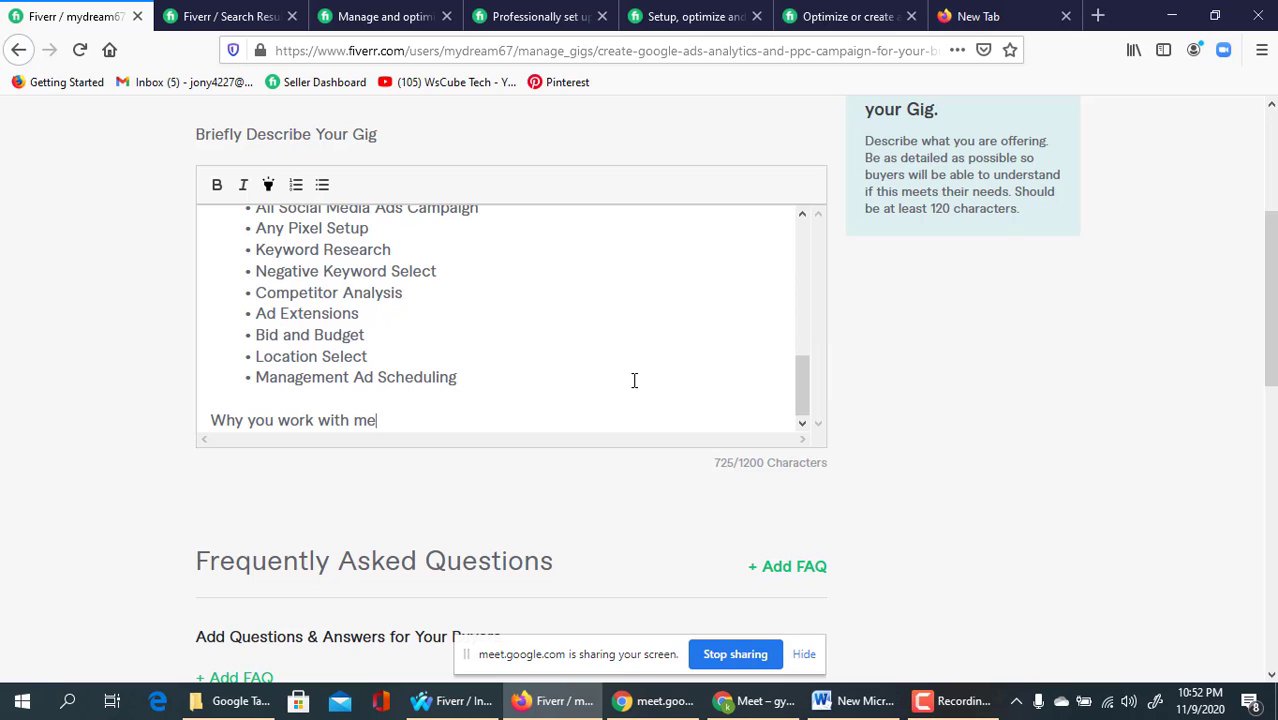
{"action": "type", "text": ":"}
- Make the "Why you work with me:" heading bold and start a new line below it, leaving one blank line between
{"action": "scroll", "coordinate": [633, 380], "scroll_direction": "down", "scroll_amount": 2}
{"action": "left_click_drag", "start_coordinate": [425, 322], "coordinate": [213, 324]}
{"action": "scroll", "coordinate": [298, 228], "scroll_direction": "up", "scroll_amount": 3}
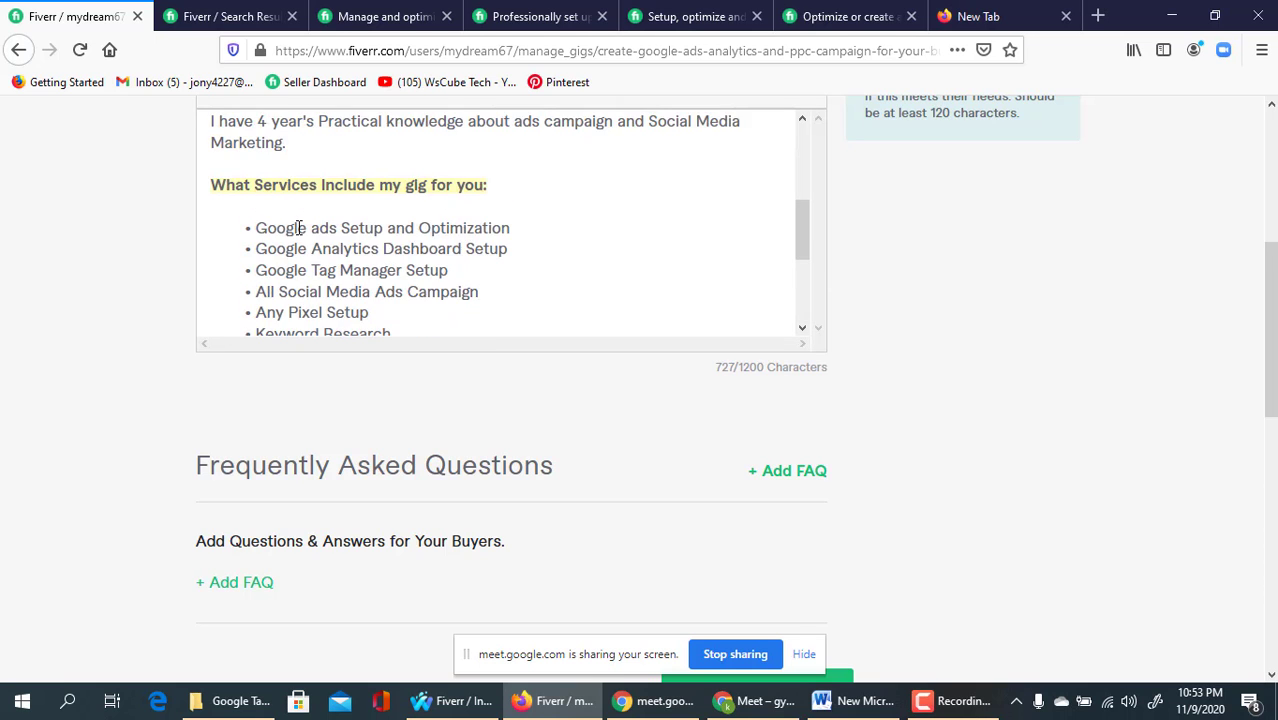
{"action": "scroll", "coordinate": [298, 228], "scroll_direction": "up", "scroll_amount": 3}
{"action": "scroll", "coordinate": [650, 295], "scroll_direction": "up", "scroll_amount": 5}
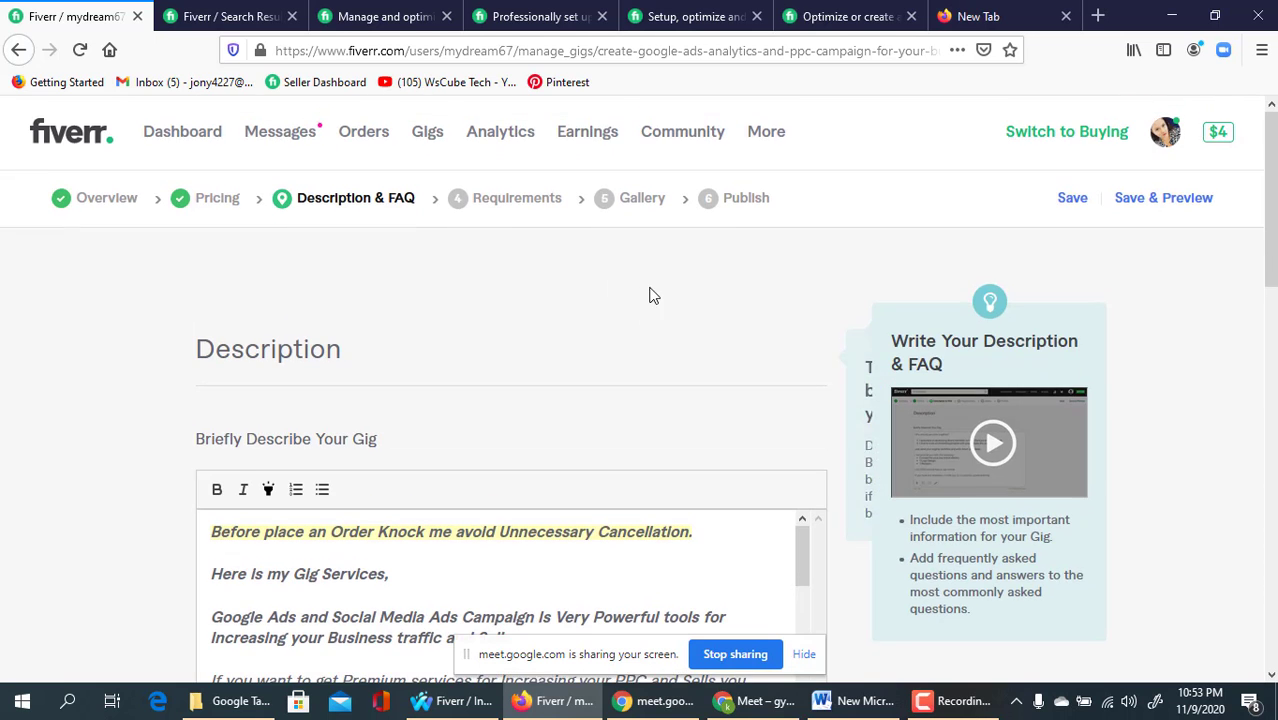
{"action": "scroll", "coordinate": [334, 352], "scroll_direction": "down", "scroll_amount": 2}
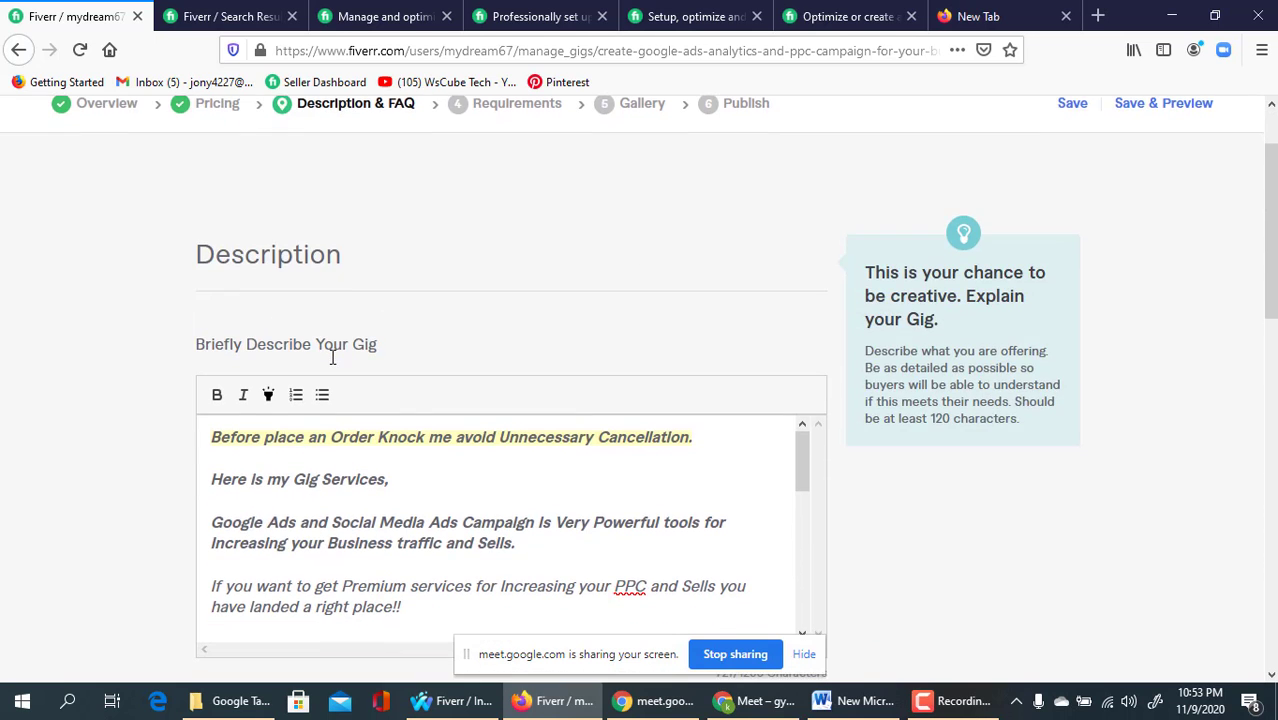
{"action": "left_click", "coordinate": [216, 400]}
{"action": "scroll", "coordinate": [408, 465], "scroll_direction": "down", "scroll_amount": 2}
{"action": "left_click", "coordinate": [416, 518]}
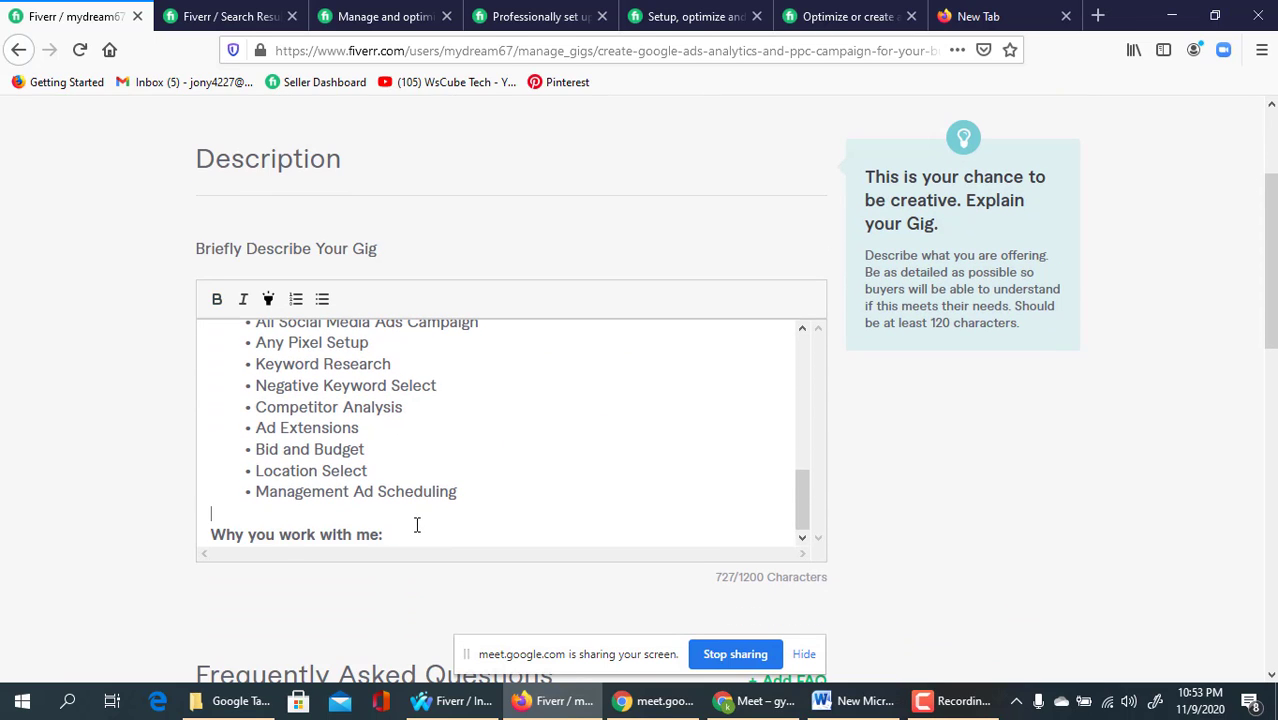
{"action": "scroll", "coordinate": [417, 525], "scroll_direction": "down", "scroll_amount": 2}
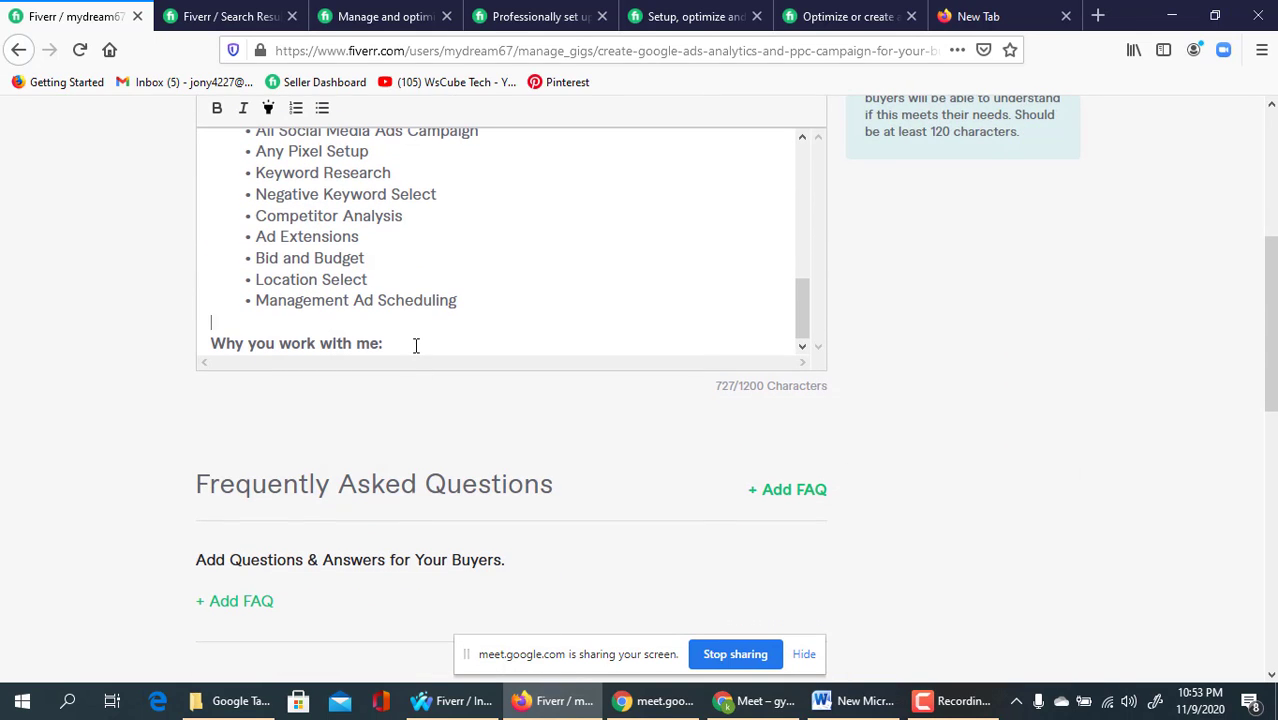
{"action": "left_click", "coordinate": [416, 345]}
{"action": "key", "text": "Return"}
{"action": "key", "text": "Return"}
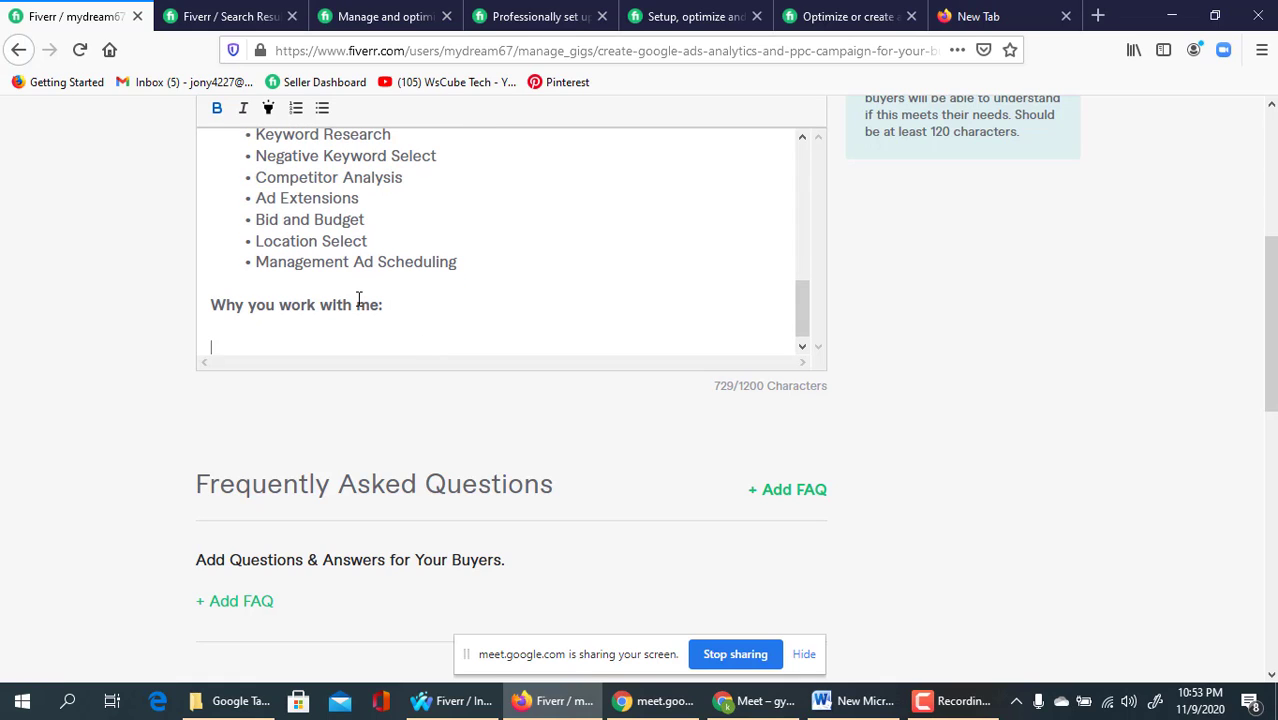
{"action": "scroll", "coordinate": [359, 300], "scroll_direction": "down", "scroll_amount": 1}
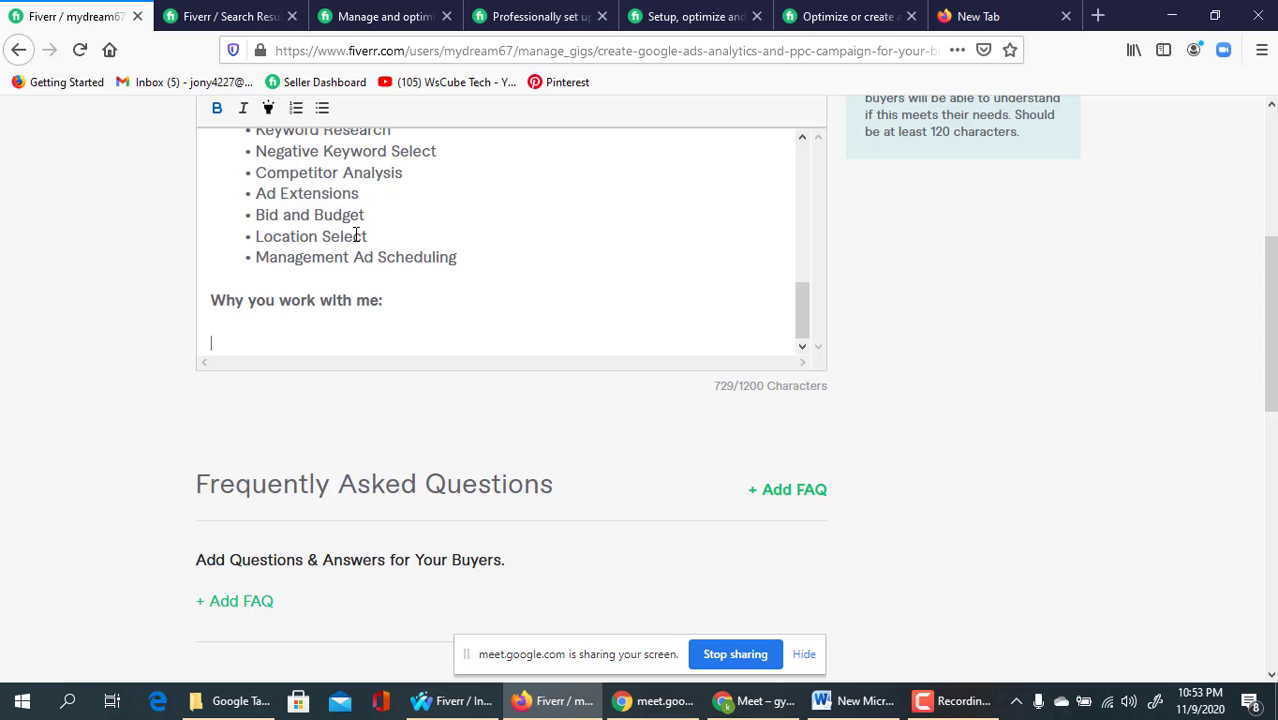
- Examine the "Why Me?" and "Deliverables from this GIG" sections of the competing Google Ads gigs for ideas
{"action": "left_click", "coordinate": [340, 10]}
{"action": "left_click", "coordinate": [250, 15]}
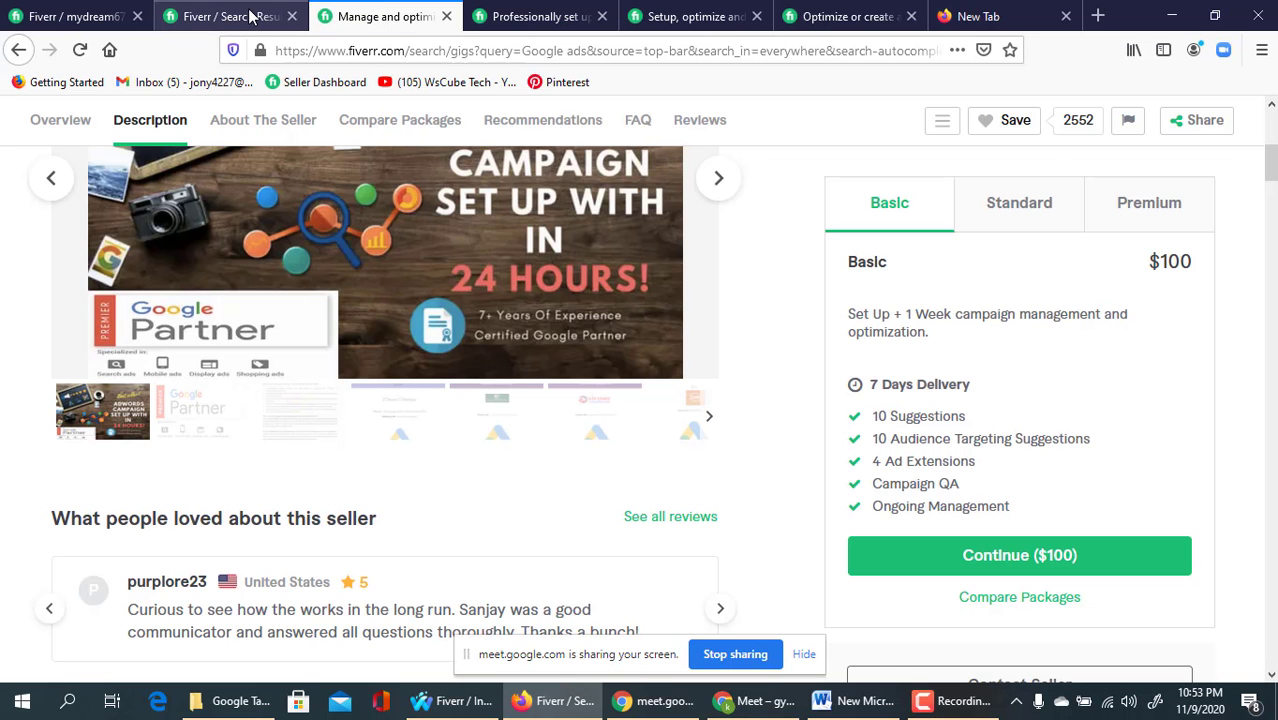
{"action": "left_click", "coordinate": [540, 15]}
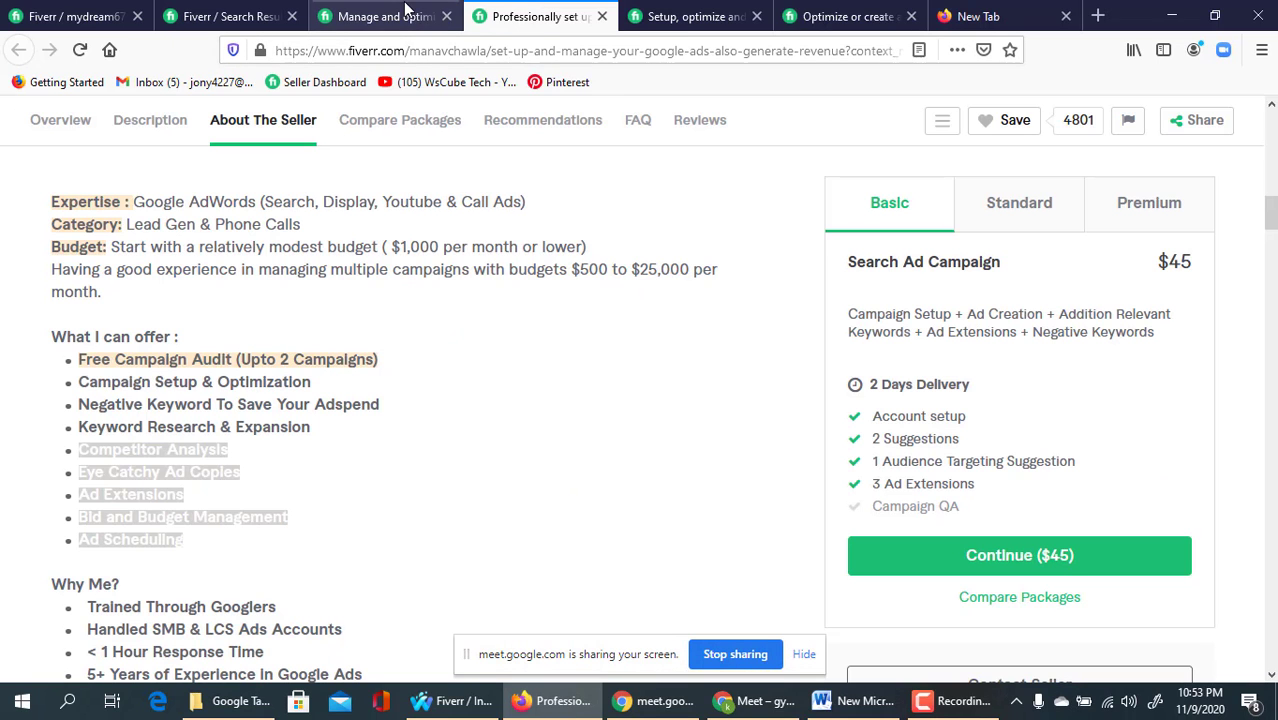
{"action": "scroll", "coordinate": [173, 463], "scroll_direction": "down", "scroll_amount": 3}
{"action": "scroll", "coordinate": [175, 385], "scroll_direction": "up", "scroll_amount": 5}
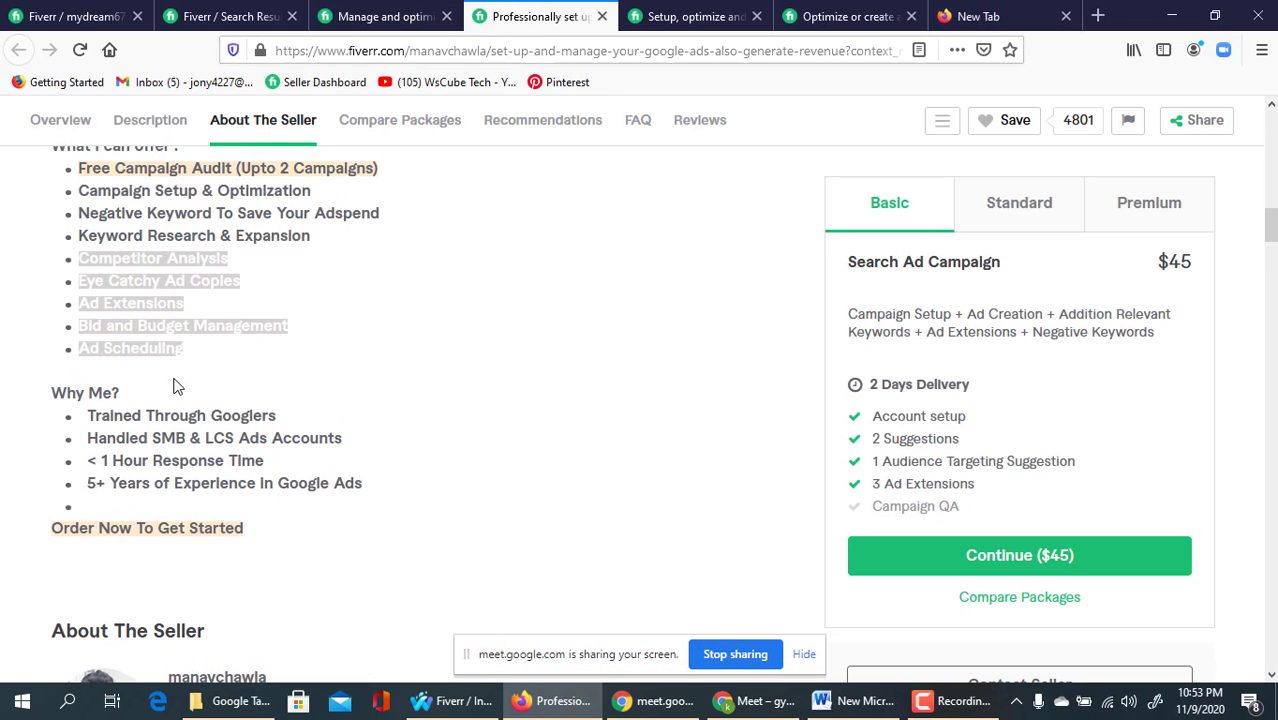
{"action": "left_click", "coordinate": [345, 16]}
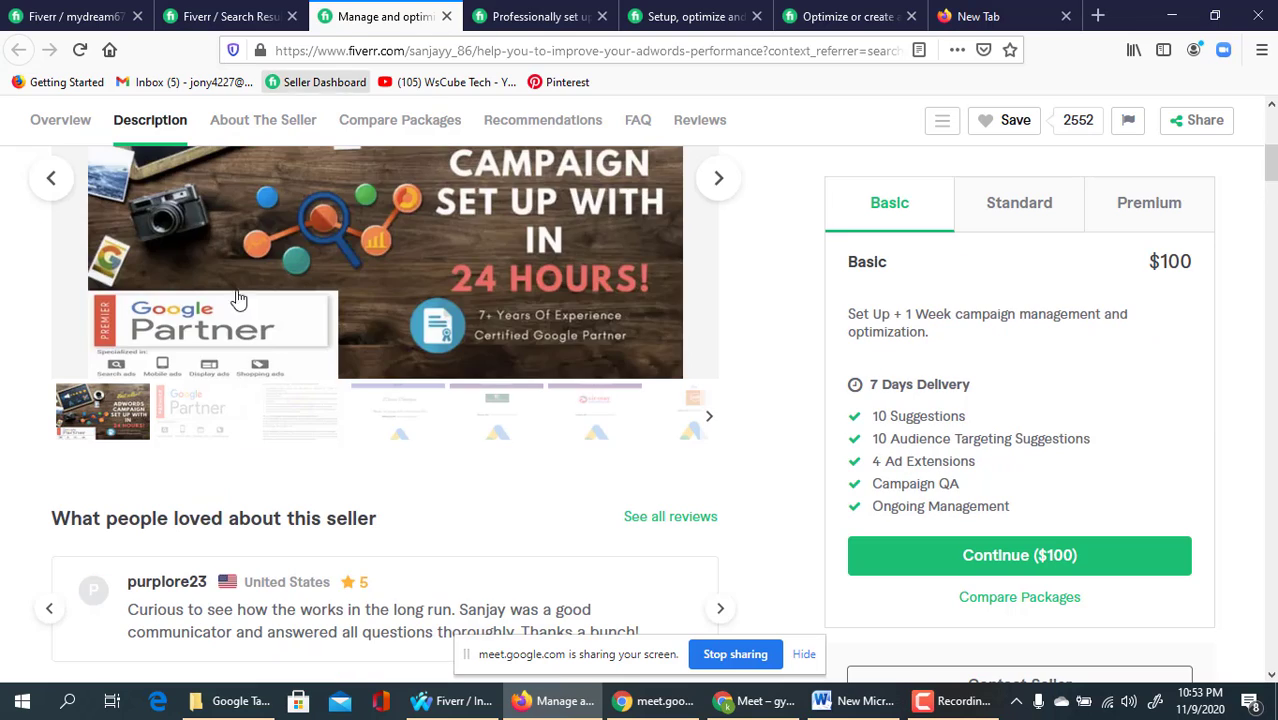
{"action": "scroll", "coordinate": [222, 347], "scroll_direction": "down", "scroll_amount": 8}
{"action": "scroll", "coordinate": [222, 347], "scroll_direction": "down", "scroll_amount": 9}
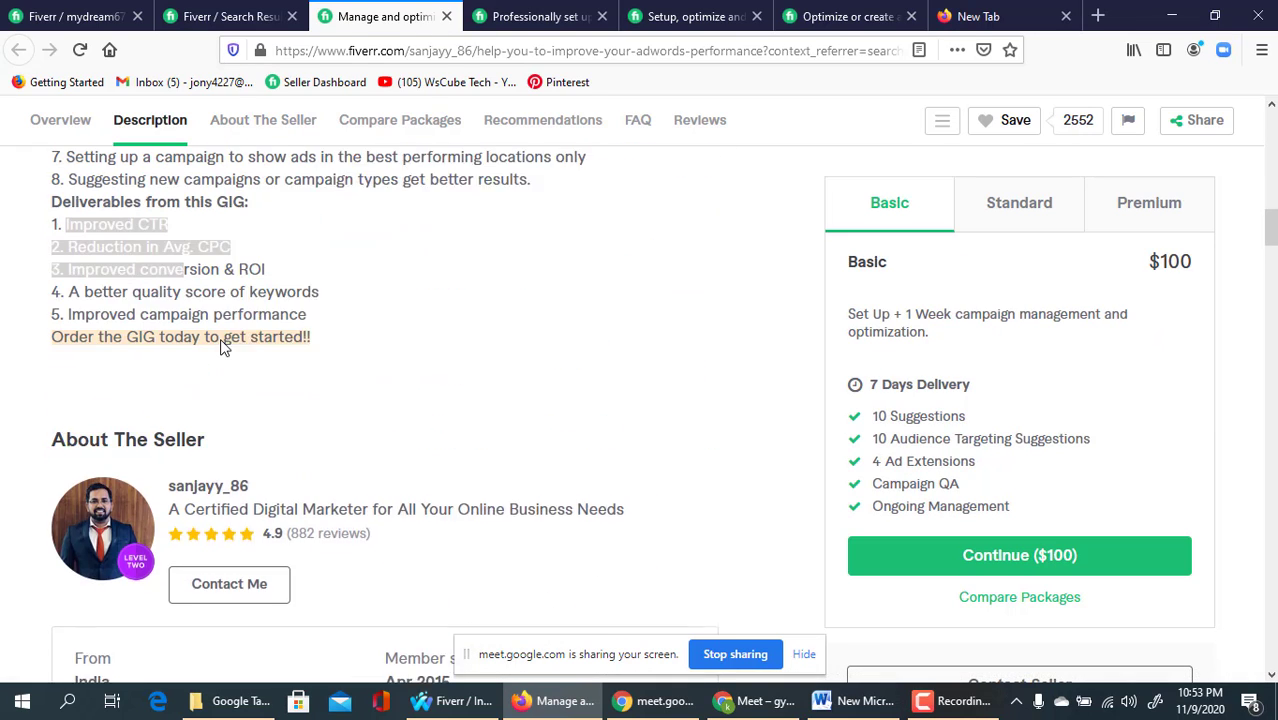
{"action": "scroll", "coordinate": [400, 383], "scroll_direction": "up", "scroll_amount": 2}
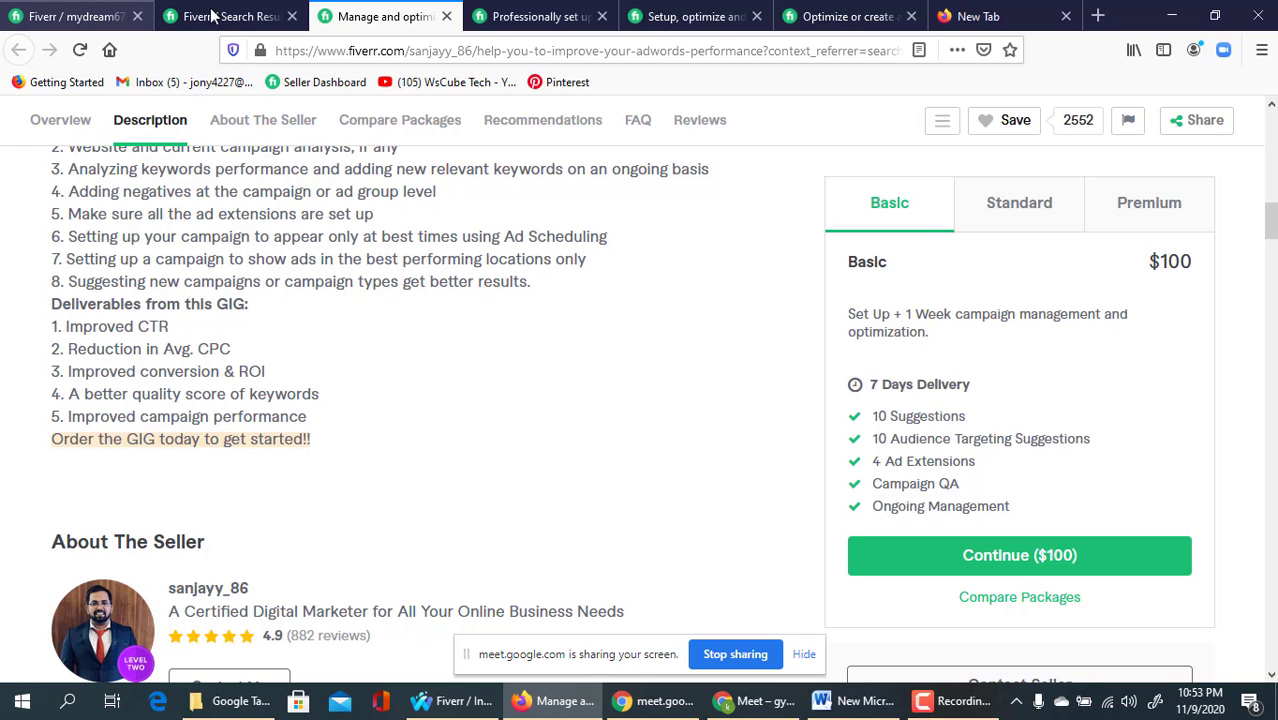
- Back in the gig description, add the non-bold lines "Increase your traffic" and "24/7 online support" under the "Why you work with me:" heading
{"action": "left_click", "coordinate": [70, 16]}
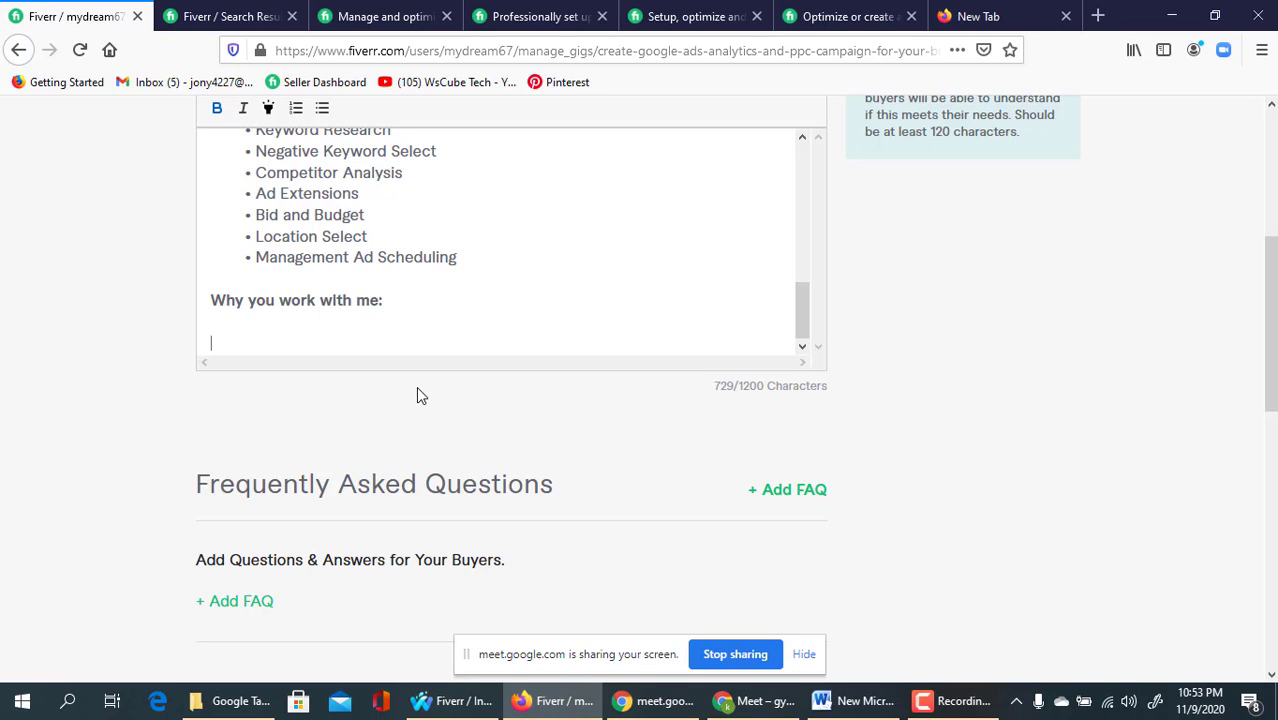
{"action": "type", "text": "Increase your traffic"}
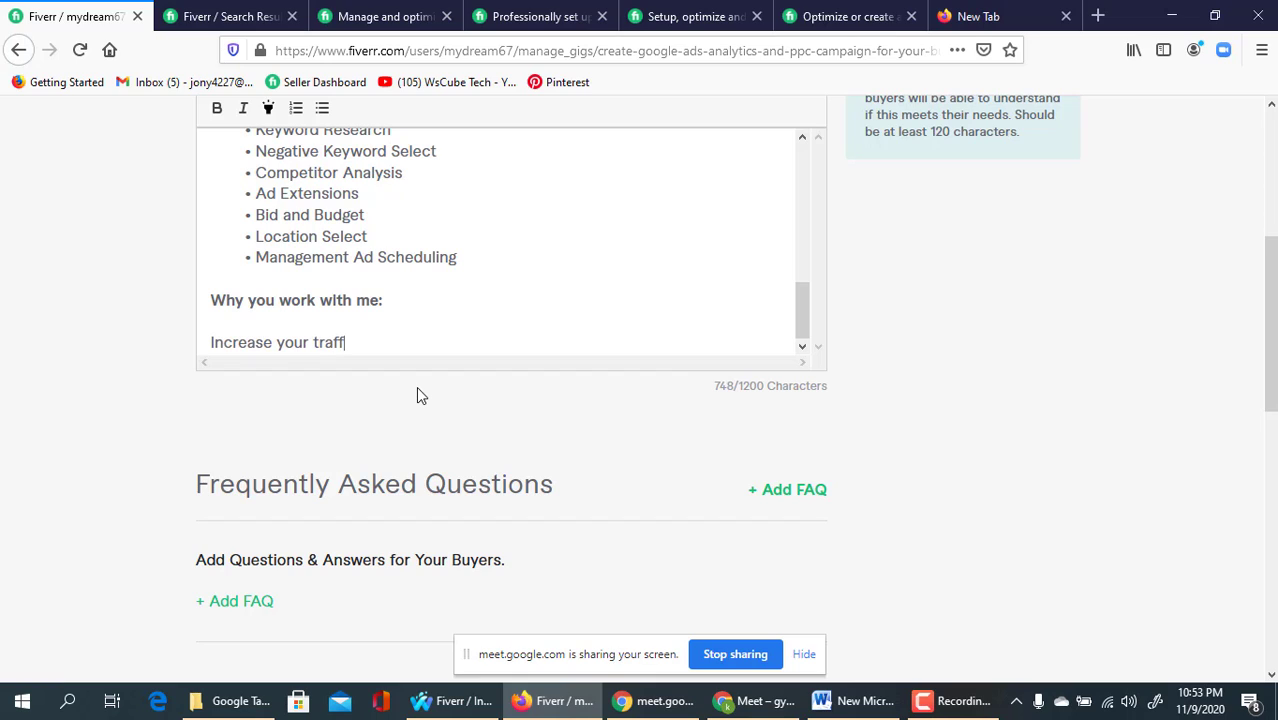
{"action": "key", "text": "Return"}
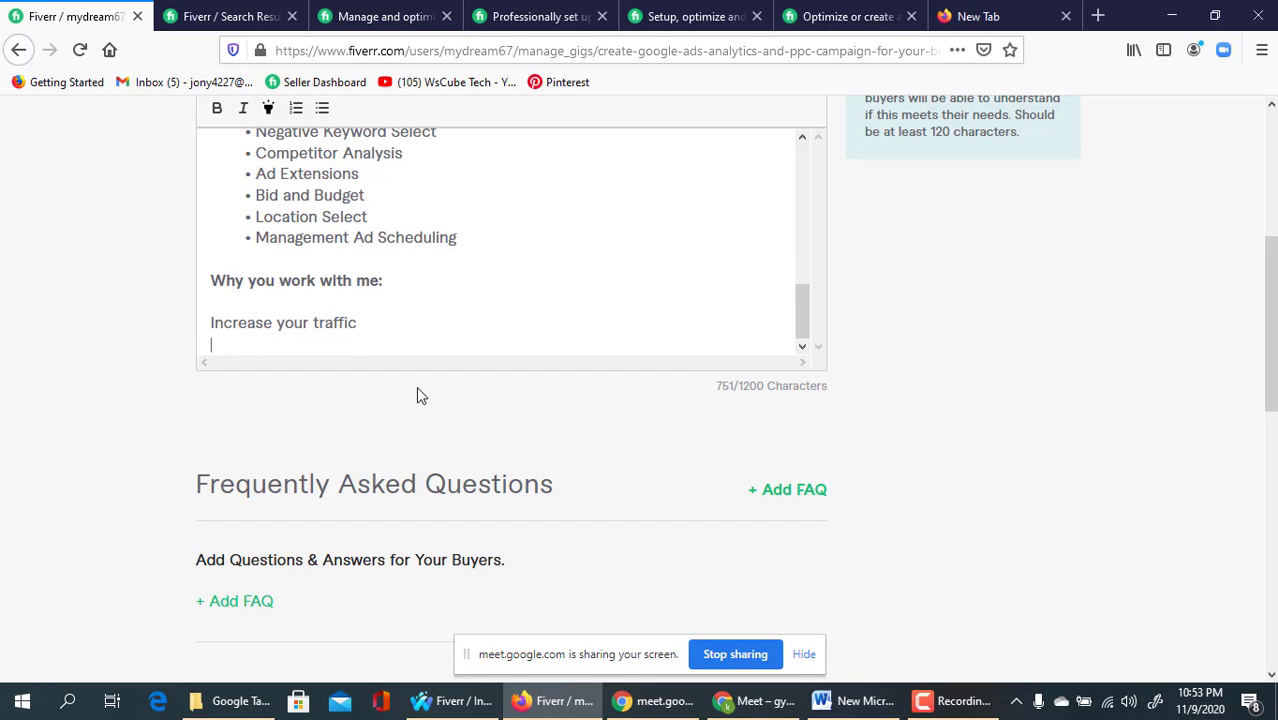
{"action": "type", "text": "24/7 online support"}
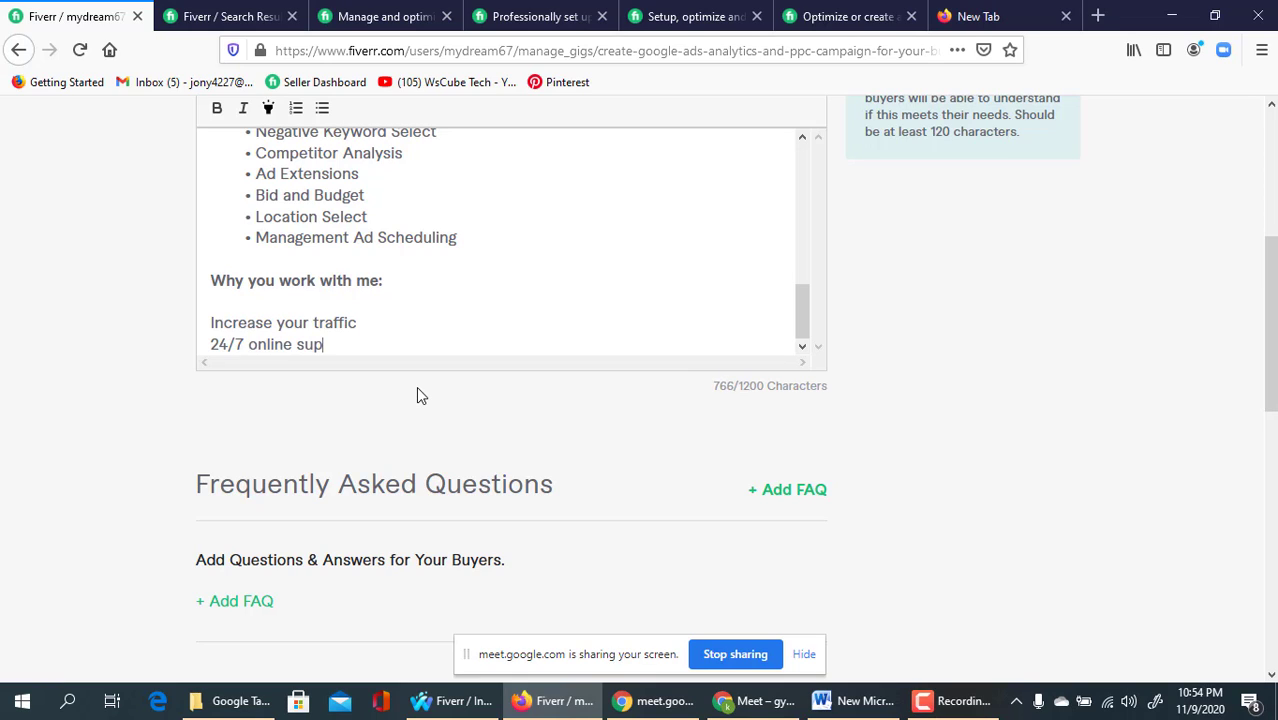
{"action": "key", "text": "Return"}
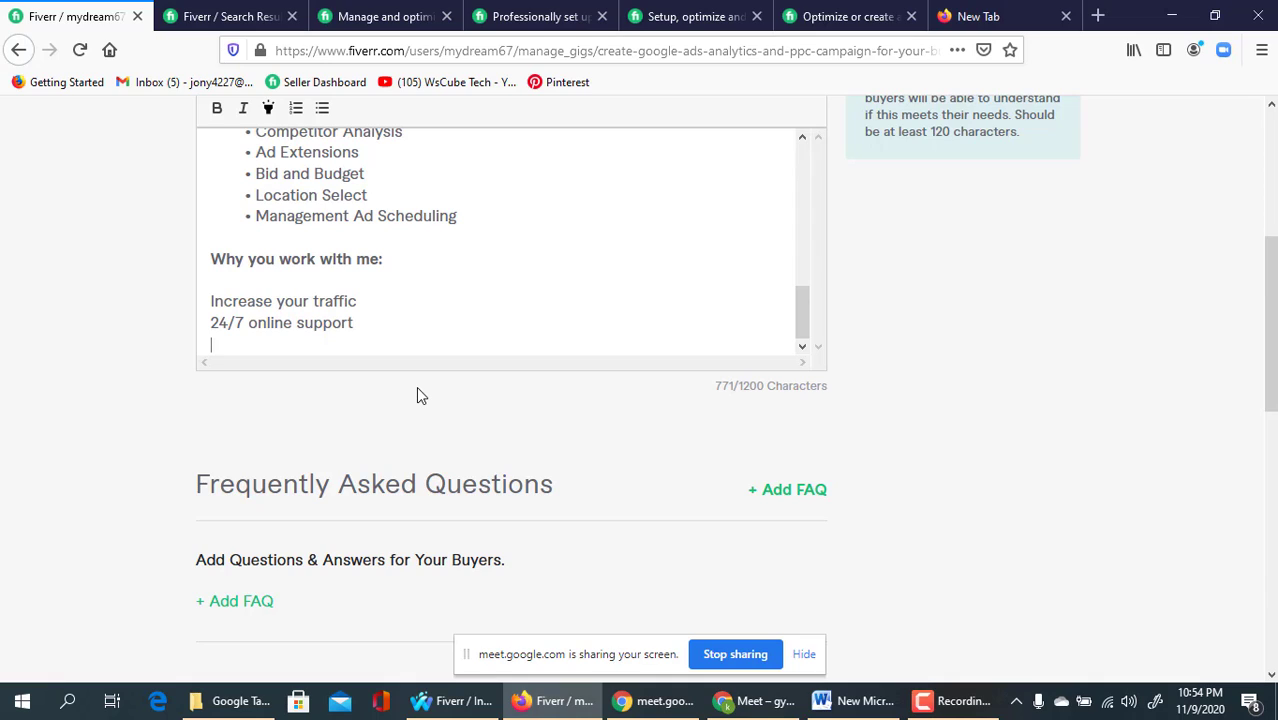
- Add the line "Free Services after complete the order" below "24/7 online support" and start a new line
{"action": "type", "text": "F"}
{"action": "key", "text": "BackSpace"}
{"action": "type", "text": "Free Seri"}
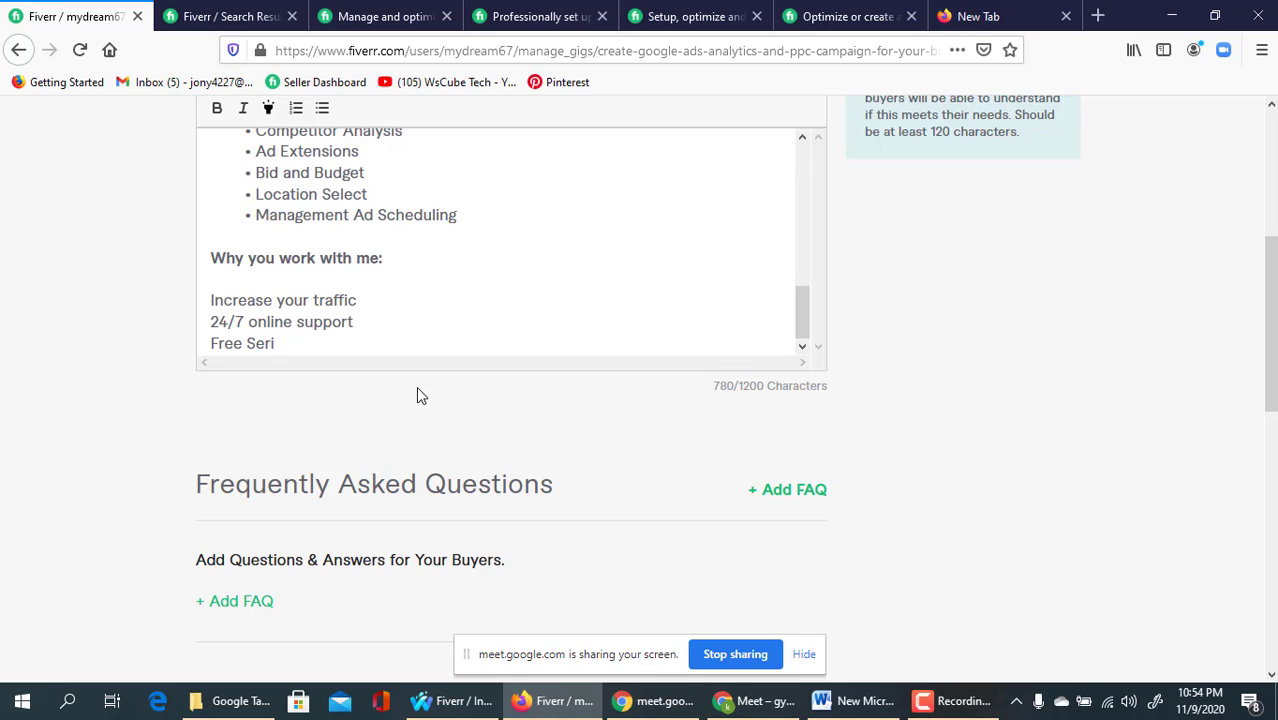
{"action": "key", "text": "BackSpace"}
{"action": "type", "text": "vices an"}
{"action": "key", "text": "BackSpace"}
{"action": "type", "text": "fter complete the ord"}
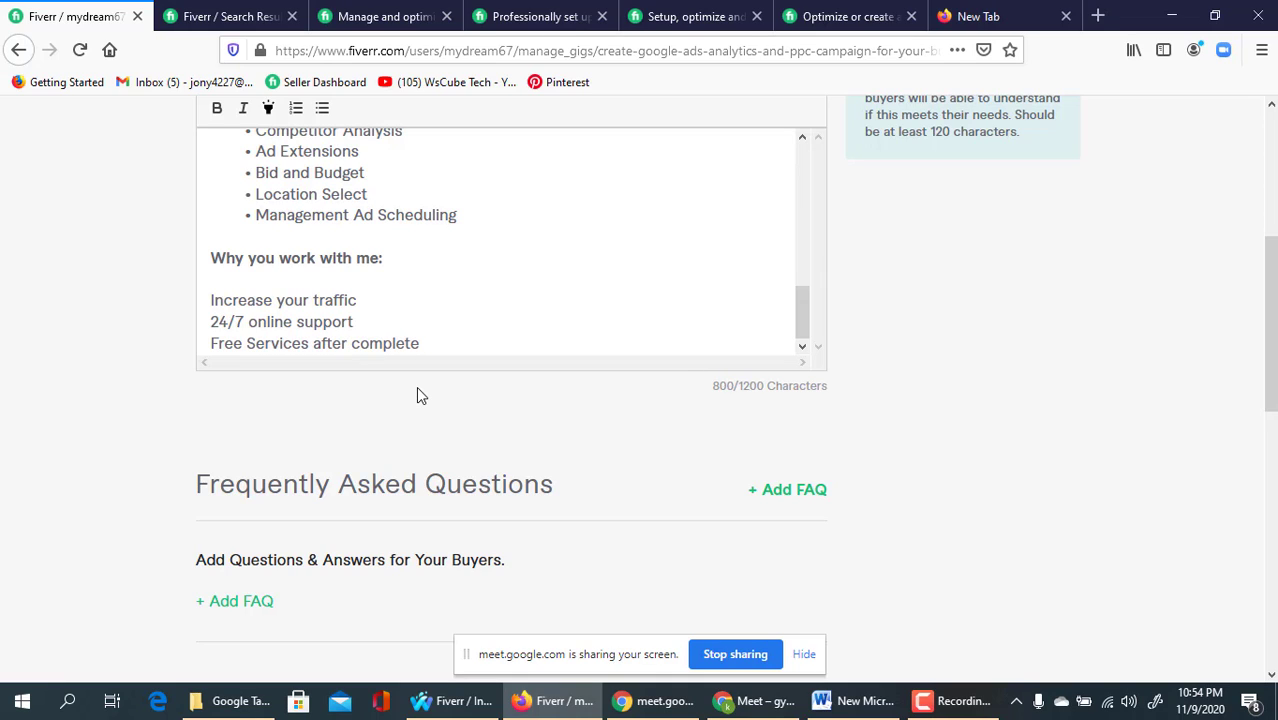
{"action": "type", "text": "er"}
{"action": "key", "text": "Return"}
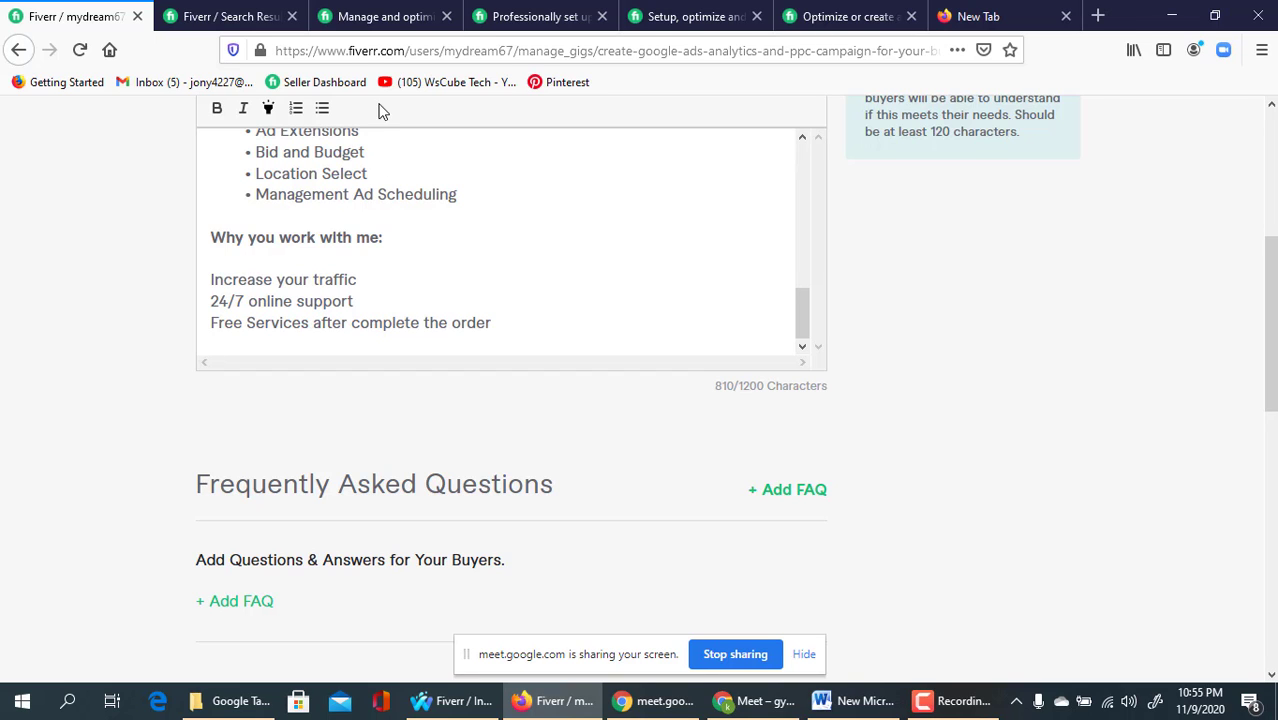
- Check the competing gig's deliverables again and add the line "Perfect Keyword Select" to the reasons in the description
{"action": "left_click", "coordinate": [381, 12]}
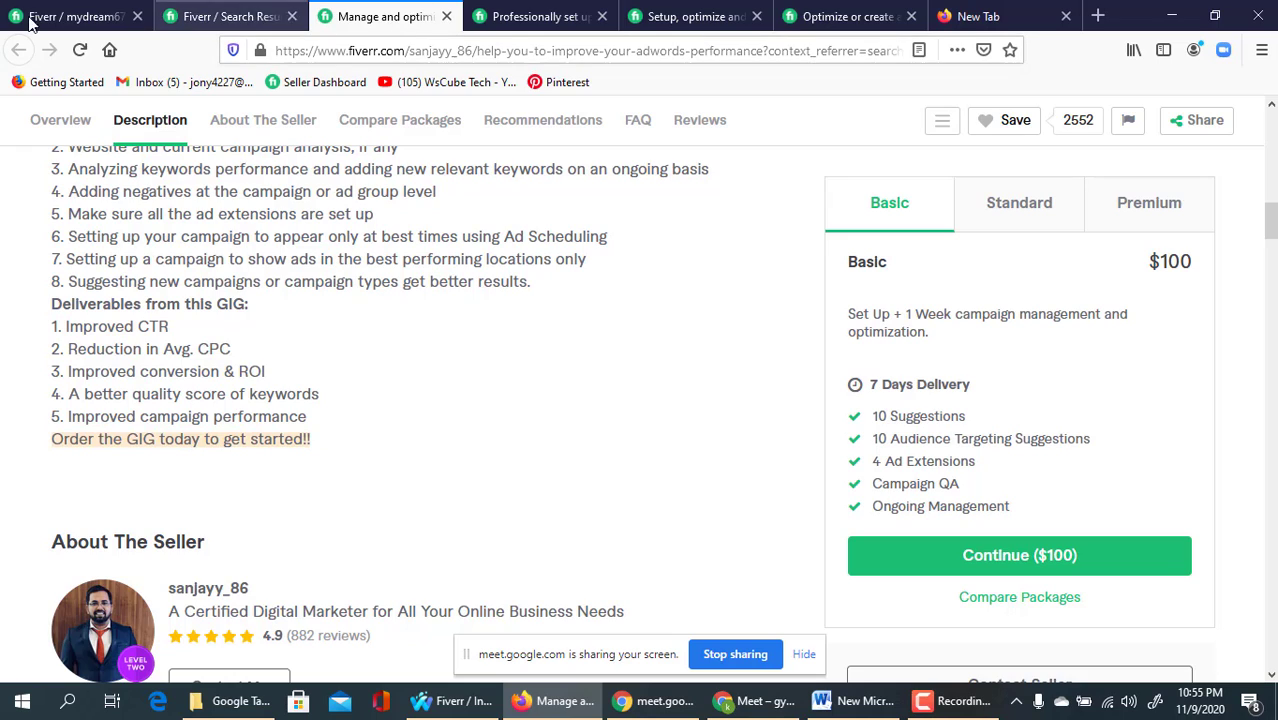
{"action": "left_click", "coordinate": [75, 16]}
{"action": "type", "text": "P"}
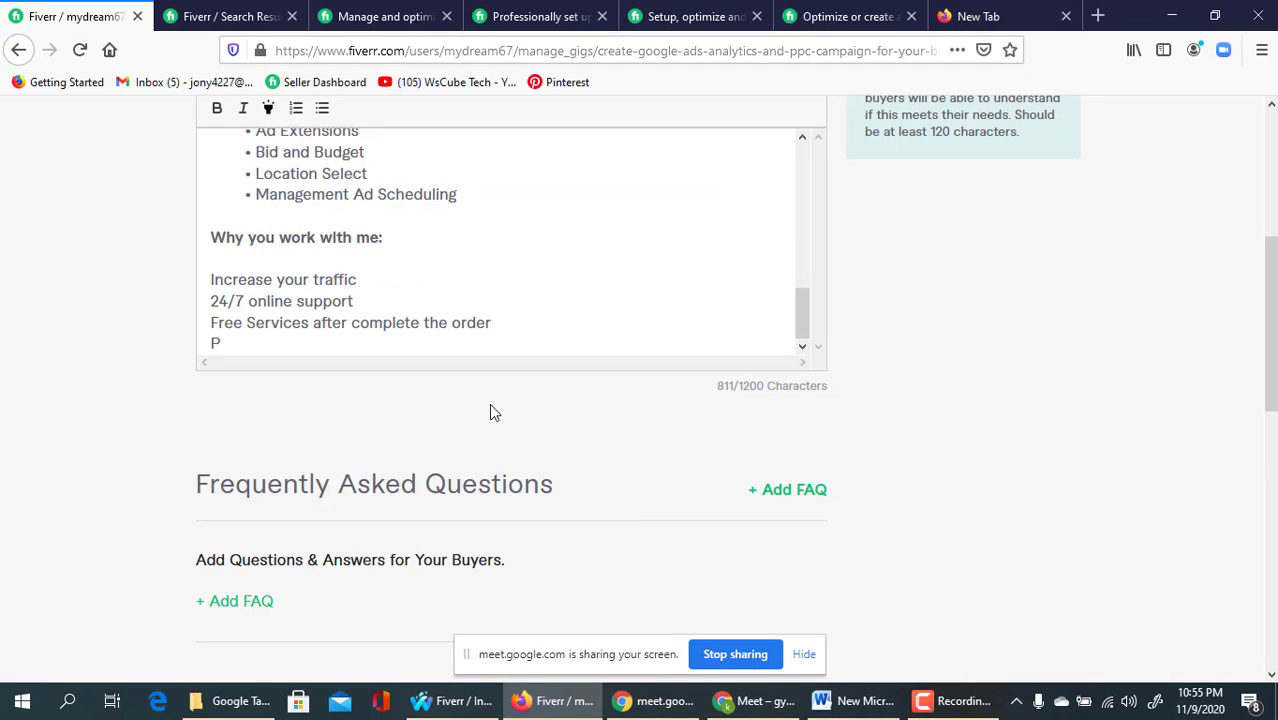
{"action": "type", "text": "erfect J"}
{"action": "key", "text": "BackSpace"}
{"action": "type", "text": "J"}
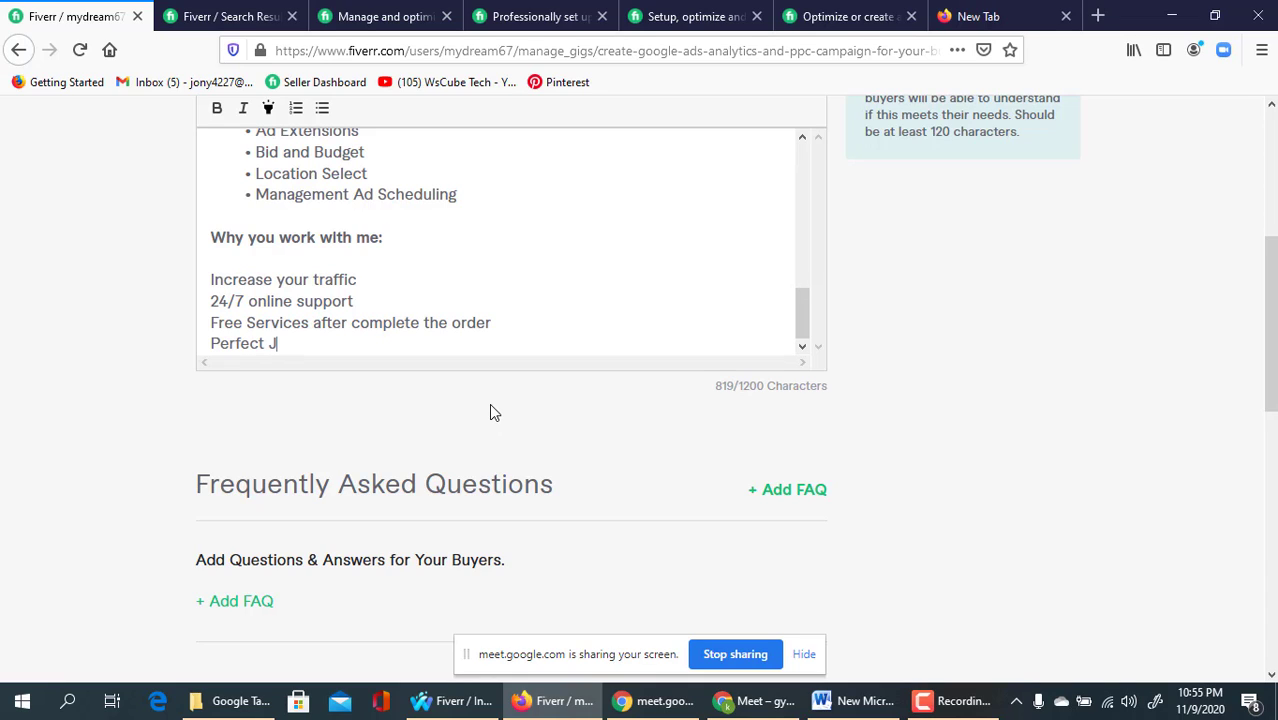
{"action": "key", "text": "BackSpace"}
{"action": "type", "text": "Keyword Select"}
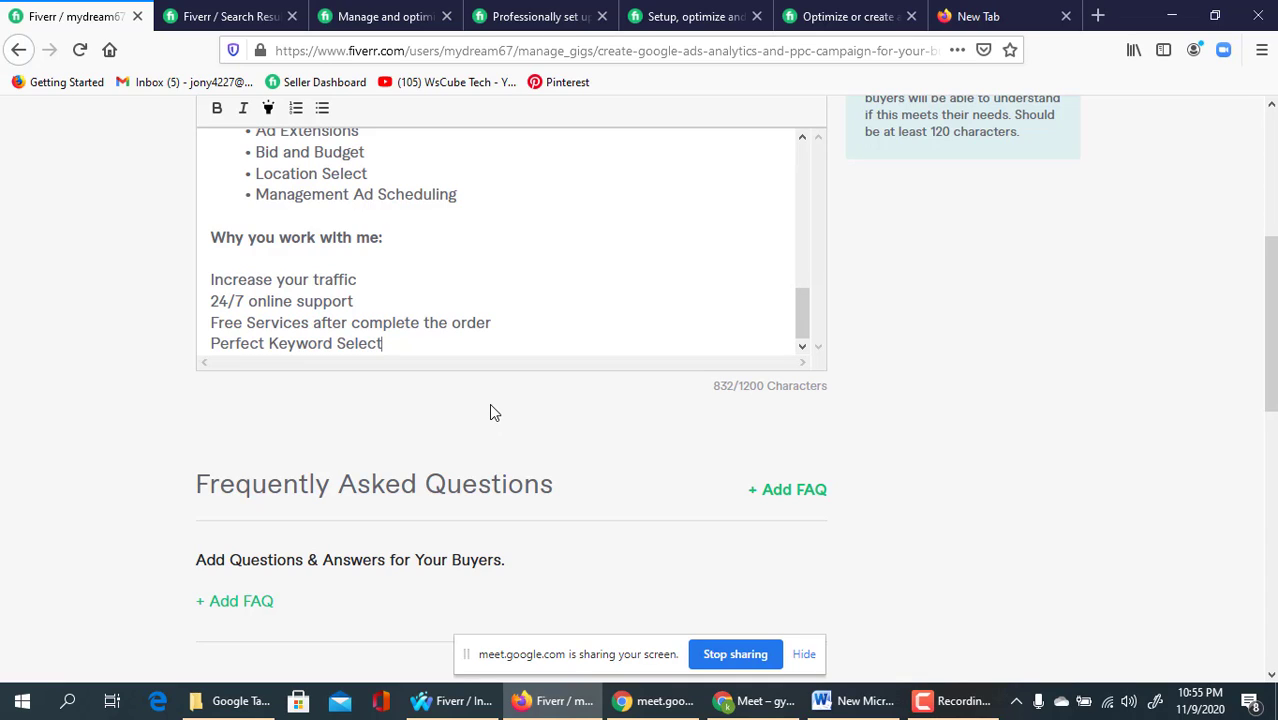
- Add the line "Campaign Preference Increase" below "Perfect Keyword Select", correcting the misspelled word to "Preference"
{"action": "key", "text": "Return"}
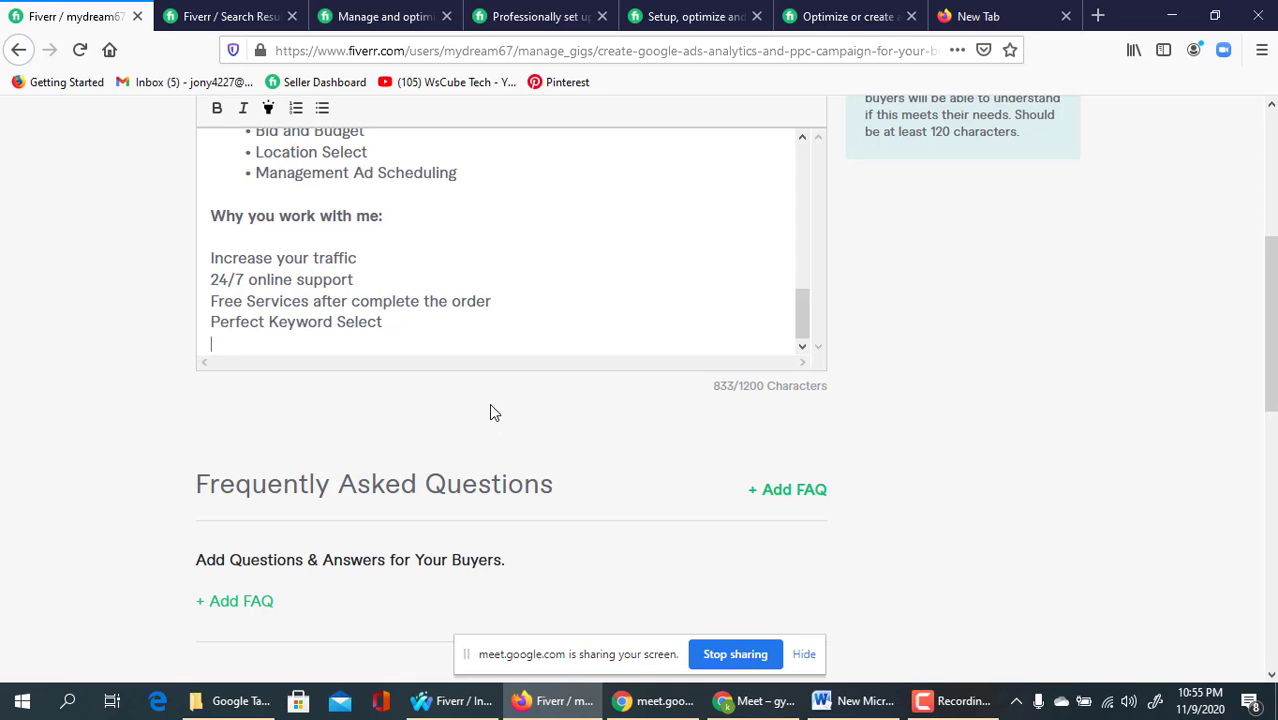
{"action": "type", "text": "Campaign "}
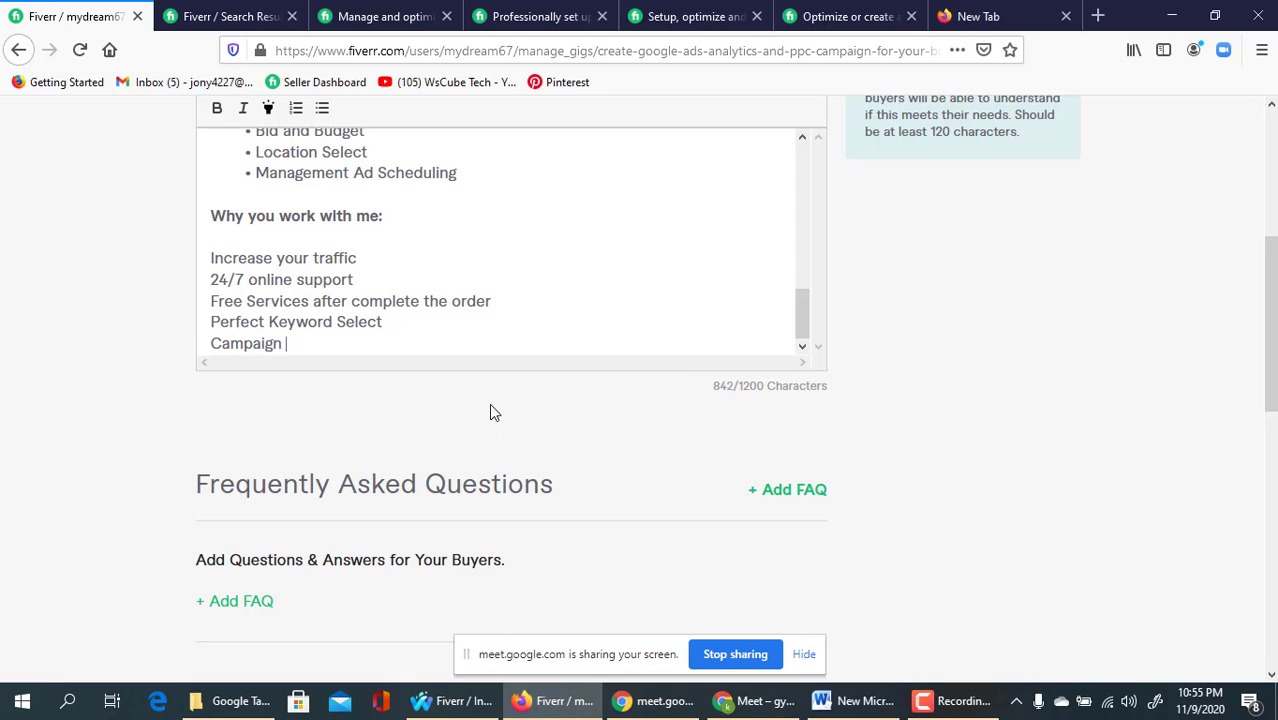
{"action": "type", "text": "Perfec"}
{"action": "key", "text": "BackSpace"}
{"action": "type", "text": "rence "}
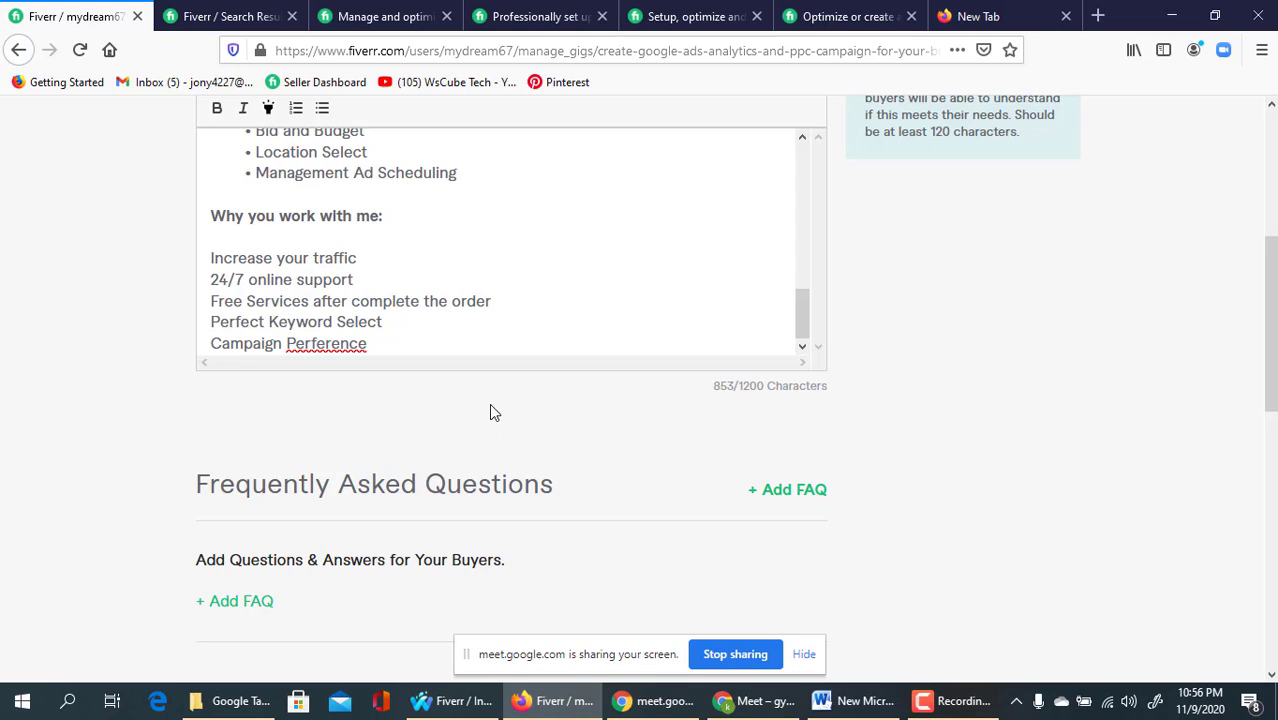
{"action": "type", "text": "Increase"}
{"action": "right_click", "coordinate": [338, 344]}
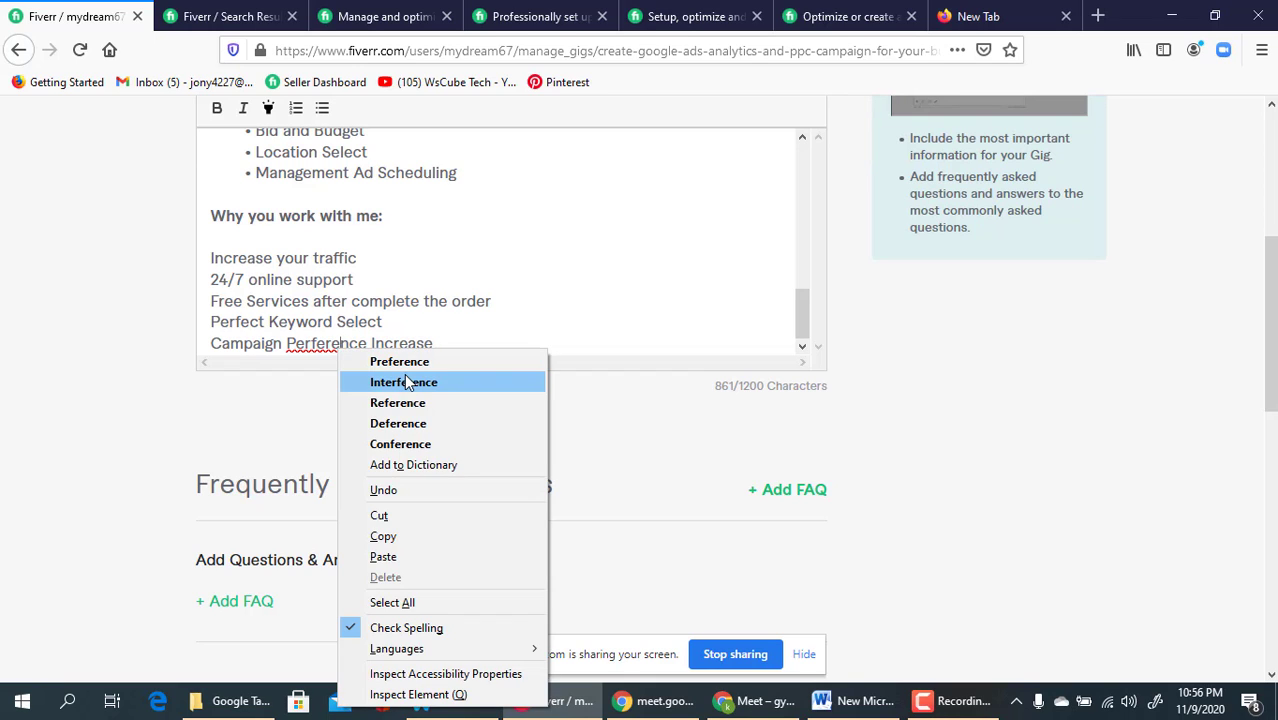
{"action": "left_click", "coordinate": [406, 364]}
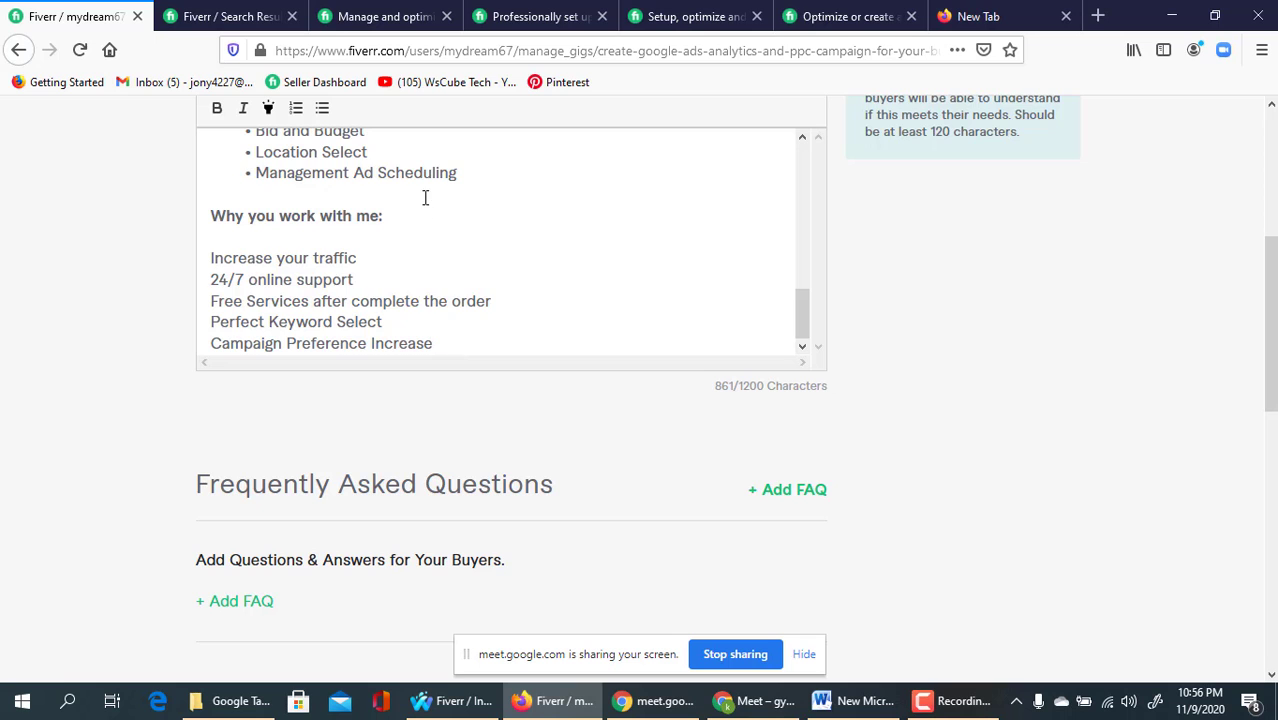
- Italicize the bold "Why you work with me:" heading in the gig description
{"action": "scroll", "coordinate": [425, 197], "scroll_direction": "up", "scroll_amount": 5}
{"action": "scroll", "coordinate": [165, 197], "scroll_direction": "up", "scroll_amount": 2}
{"action": "scroll", "coordinate": [271, 333], "scroll_direction": "down", "scroll_amount": 4}
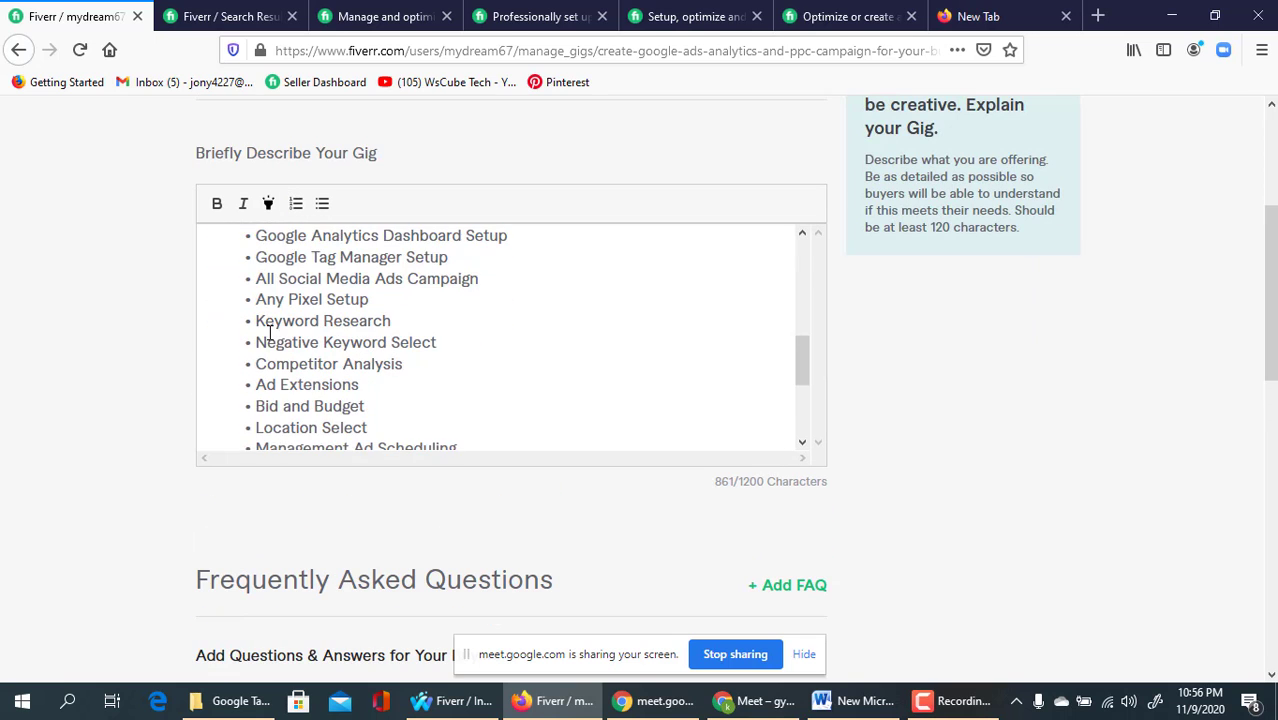
{"action": "scroll", "coordinate": [270, 334], "scroll_direction": "up", "scroll_amount": 4}
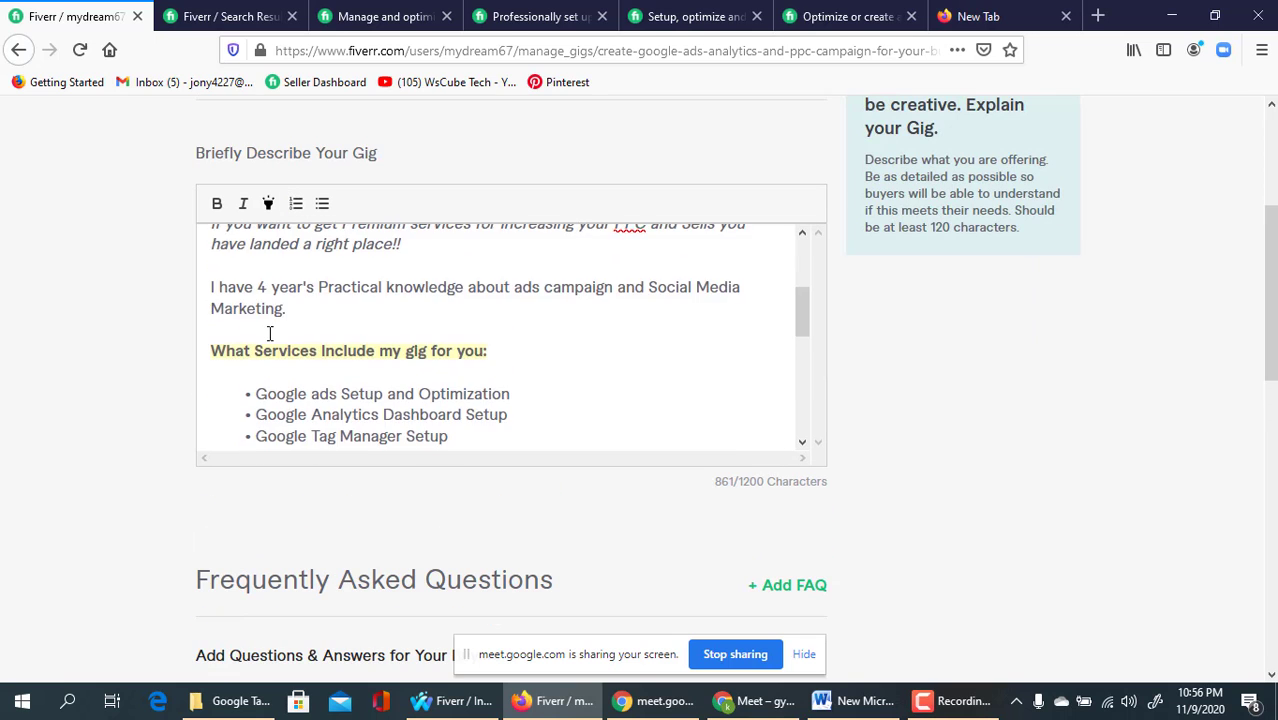
{"action": "scroll", "coordinate": [270, 334], "scroll_direction": "down", "scroll_amount": 6}
{"action": "left_click_drag", "start_coordinate": [405, 313], "coordinate": [211, 317]}
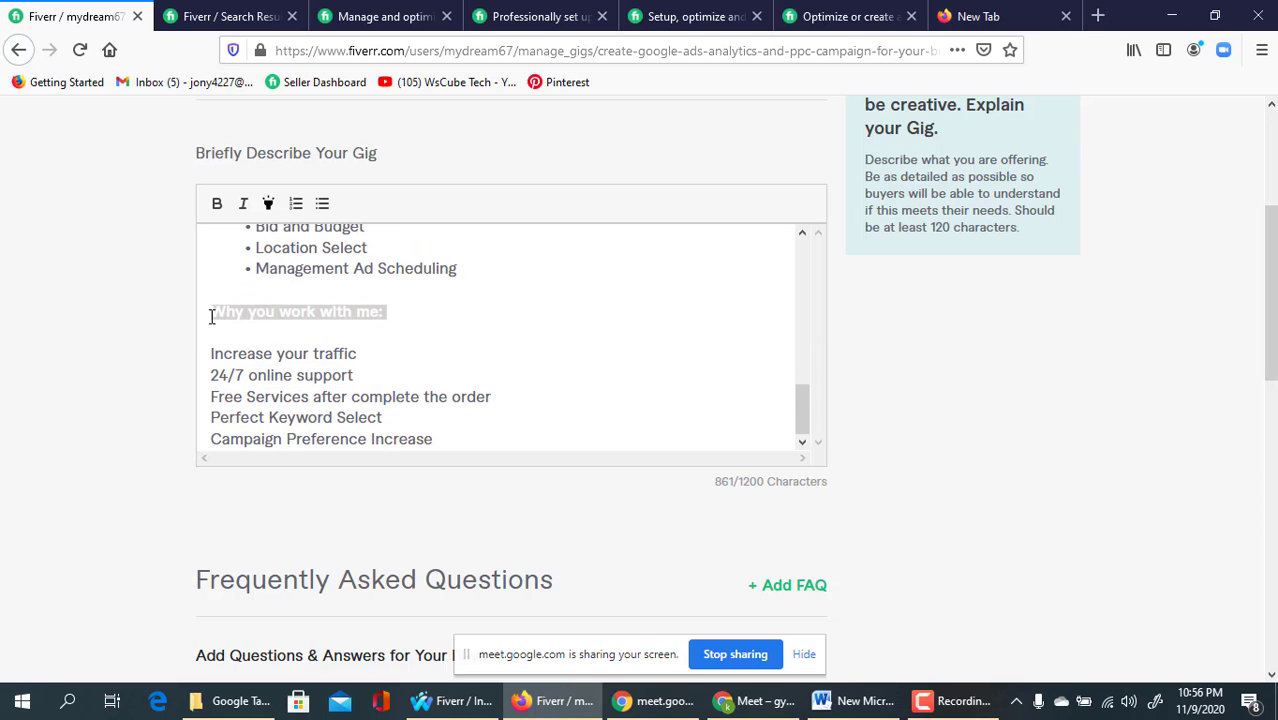
{"action": "left_click", "coordinate": [243, 204]}
{"action": "left_click", "coordinate": [381, 305]}
- Review the description's formatting from the opening paragraphs down to the reasons list
{"action": "scroll", "coordinate": [390, 315], "scroll_direction": "up", "scroll_amount": 2}
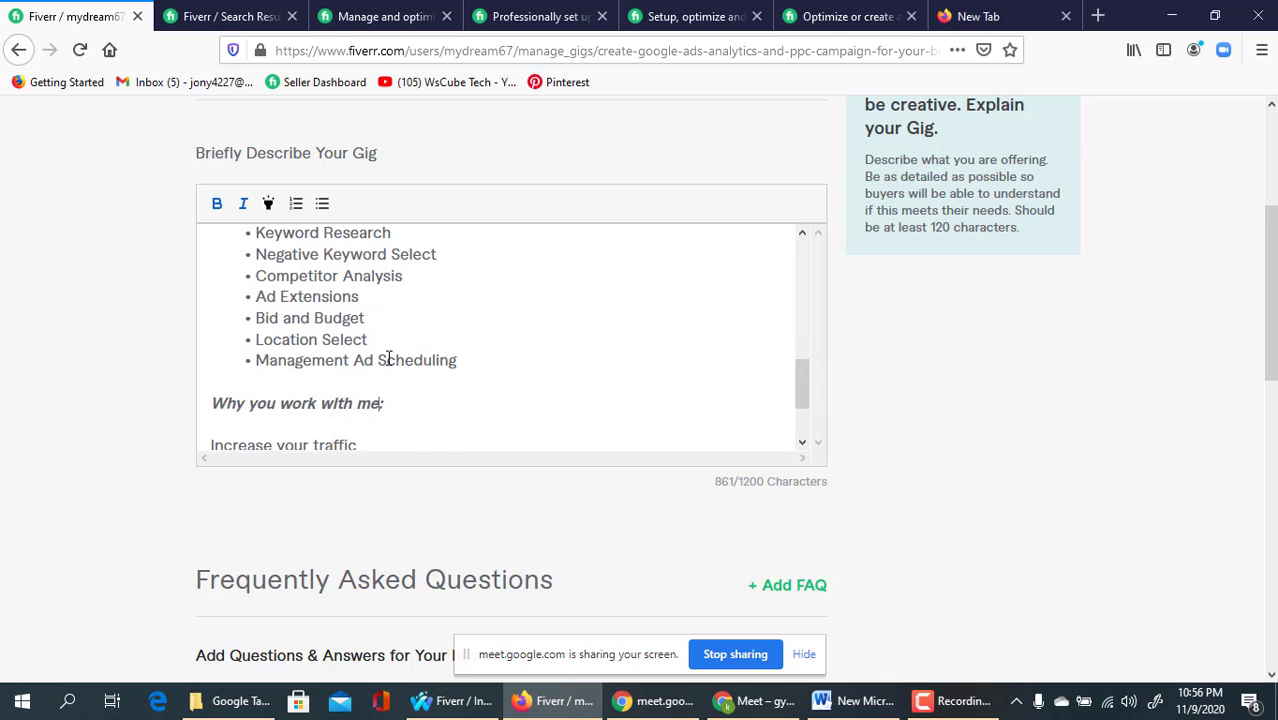
{"action": "scroll", "coordinate": [390, 362], "scroll_direction": "up", "scroll_amount": 2}
{"action": "scroll", "coordinate": [386, 372], "scroll_direction": "up", "scroll_amount": 4}
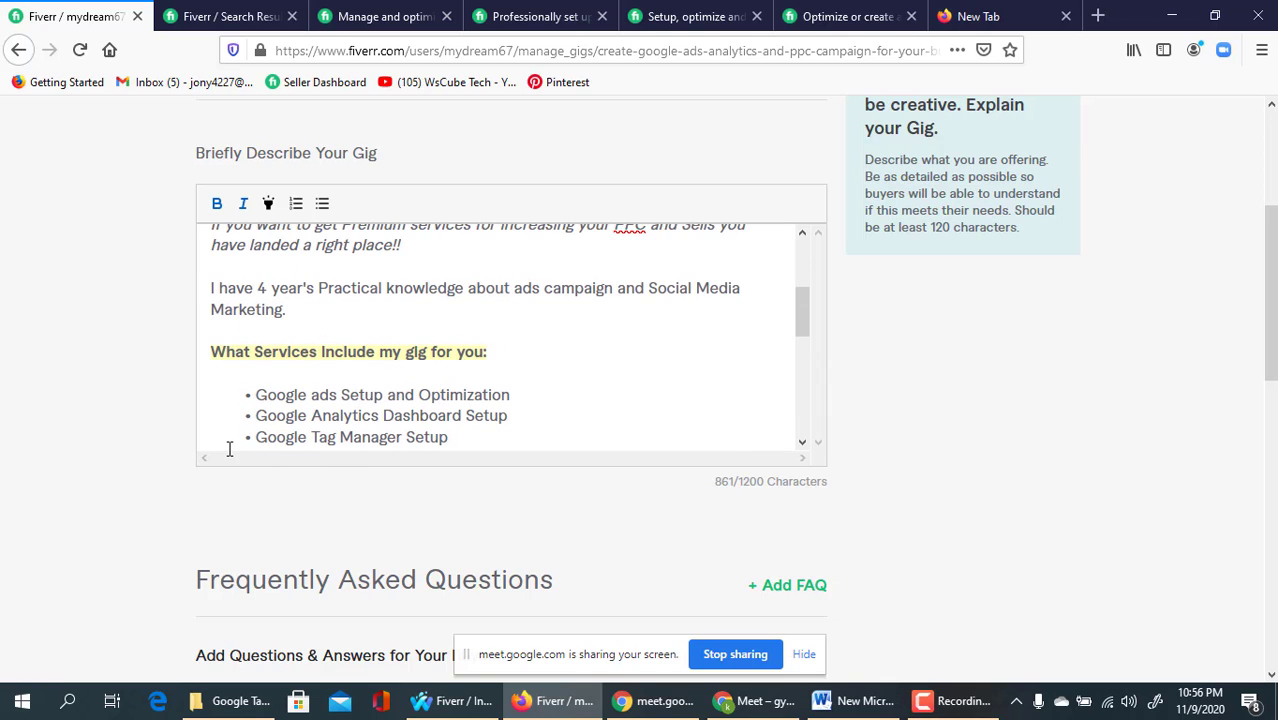
{"action": "scroll", "coordinate": [237, 448], "scroll_direction": "down", "scroll_amount": 5}
{"action": "scroll", "coordinate": [408, 371], "scroll_direction": "up", "scroll_amount": 5}
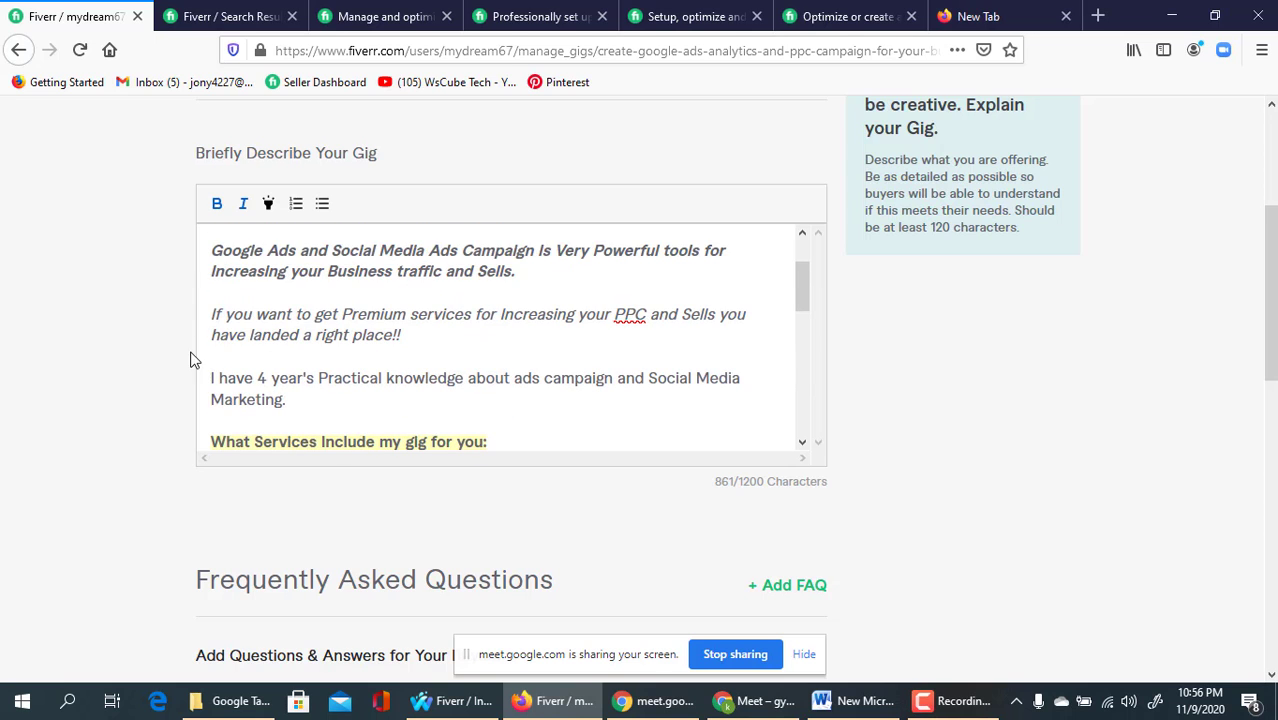
{"action": "scroll", "coordinate": [419, 360], "scroll_direction": "down", "scroll_amount": 6}
{"action": "scroll", "coordinate": [422, 350], "scroll_direction": "down", "scroll_amount": 3}
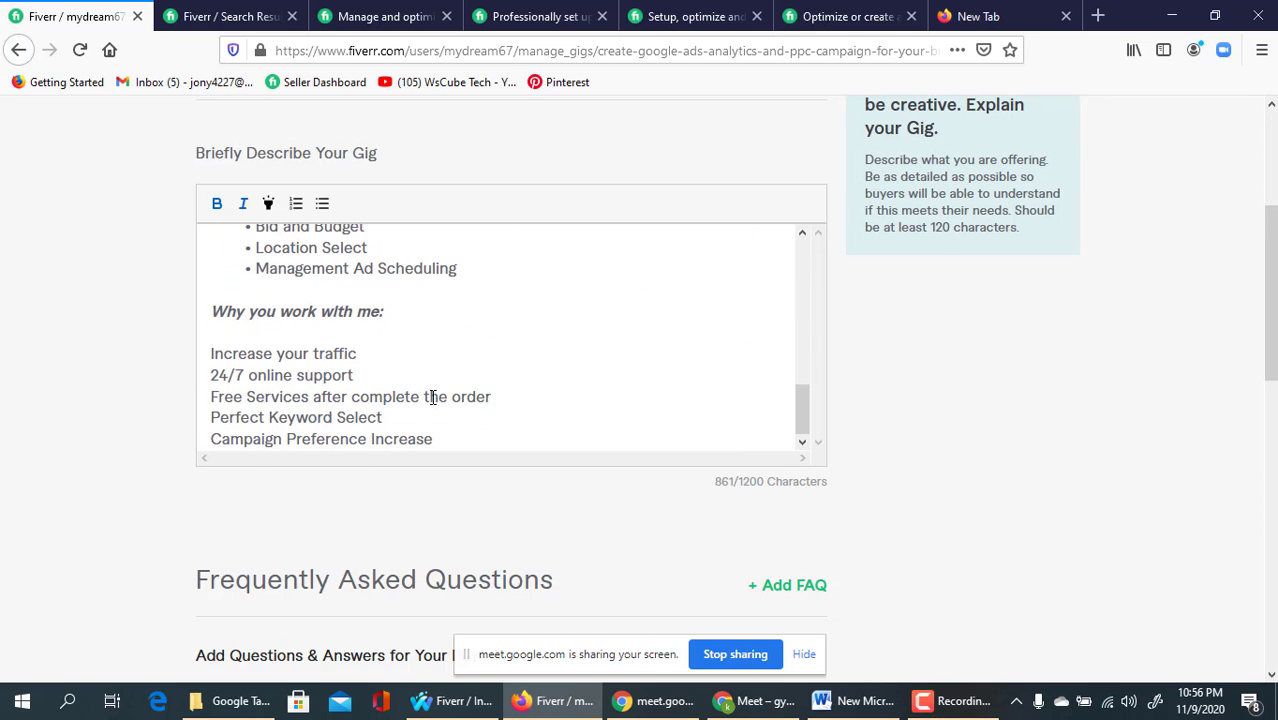
- Leave a blank line after "Campaign Preference Increase" and add the closing lines "Best Regard" and "Thank you"
{"action": "scroll", "coordinate": [434, 391], "scroll_direction": "down", "scroll_amount": 1}
{"action": "left_click", "coordinate": [454, 352]}
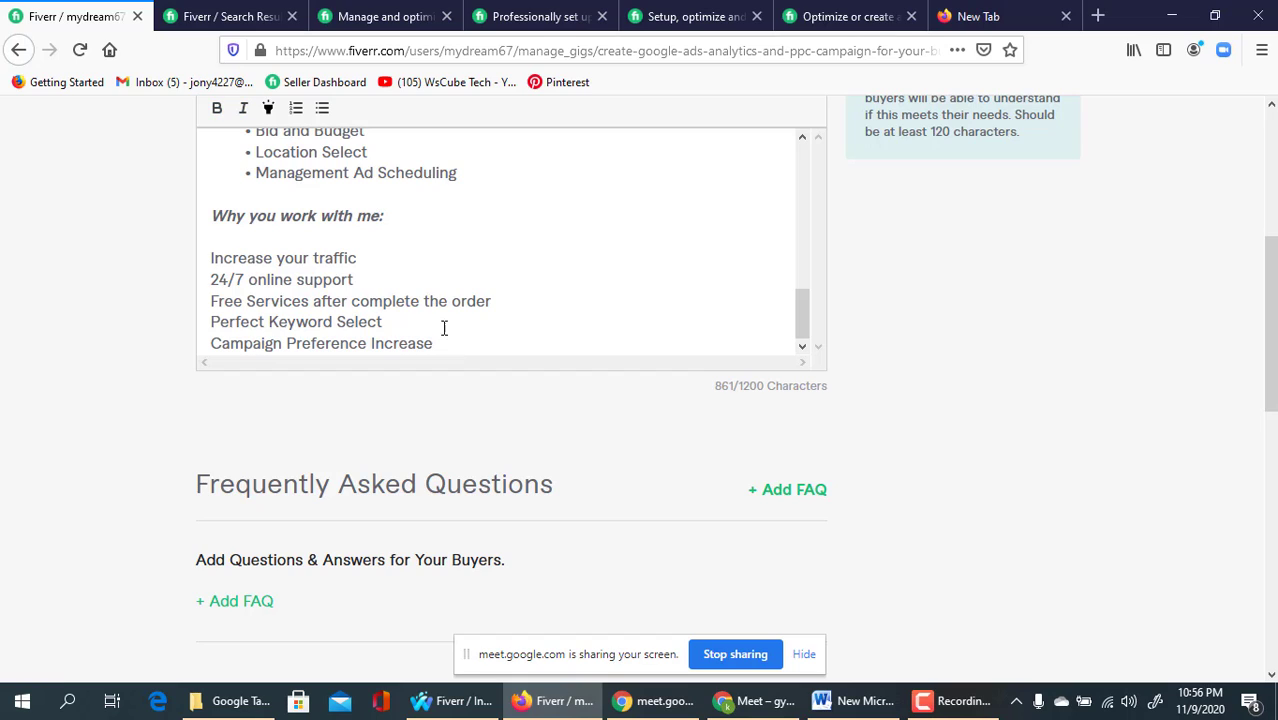
{"action": "key", "text": "Return"}
{"action": "key", "text": "Return"}
{"action": "type", "text": "B"}
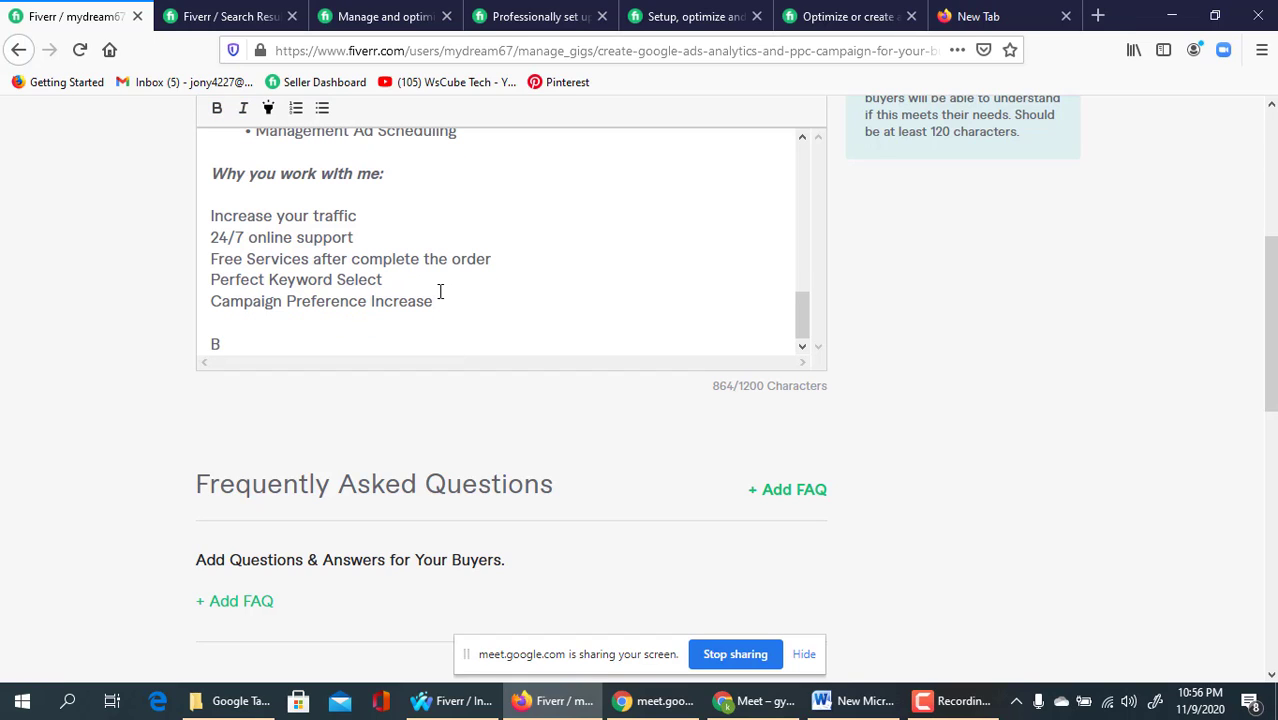
{"action": "type", "text": "est Regard"}
{"action": "key", "text": "Return"}
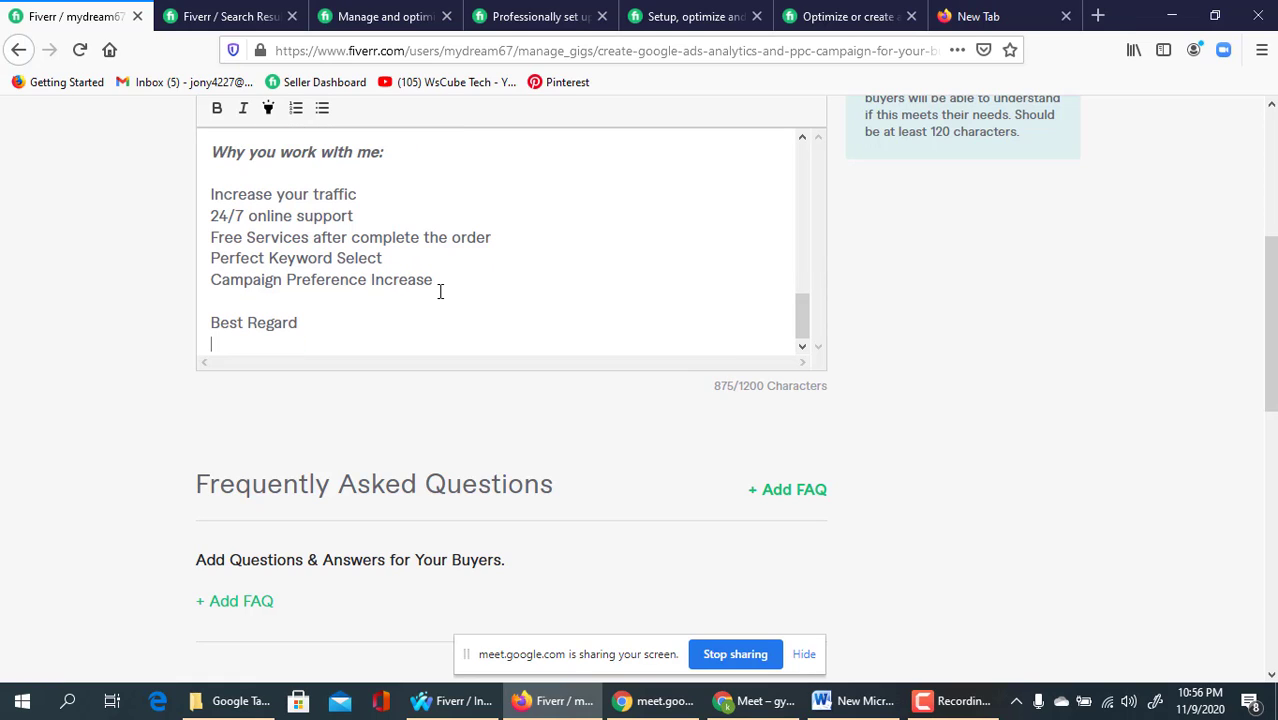
{"action": "type", "text": "Thank you"}
{"action": "key", "text": "Return"}
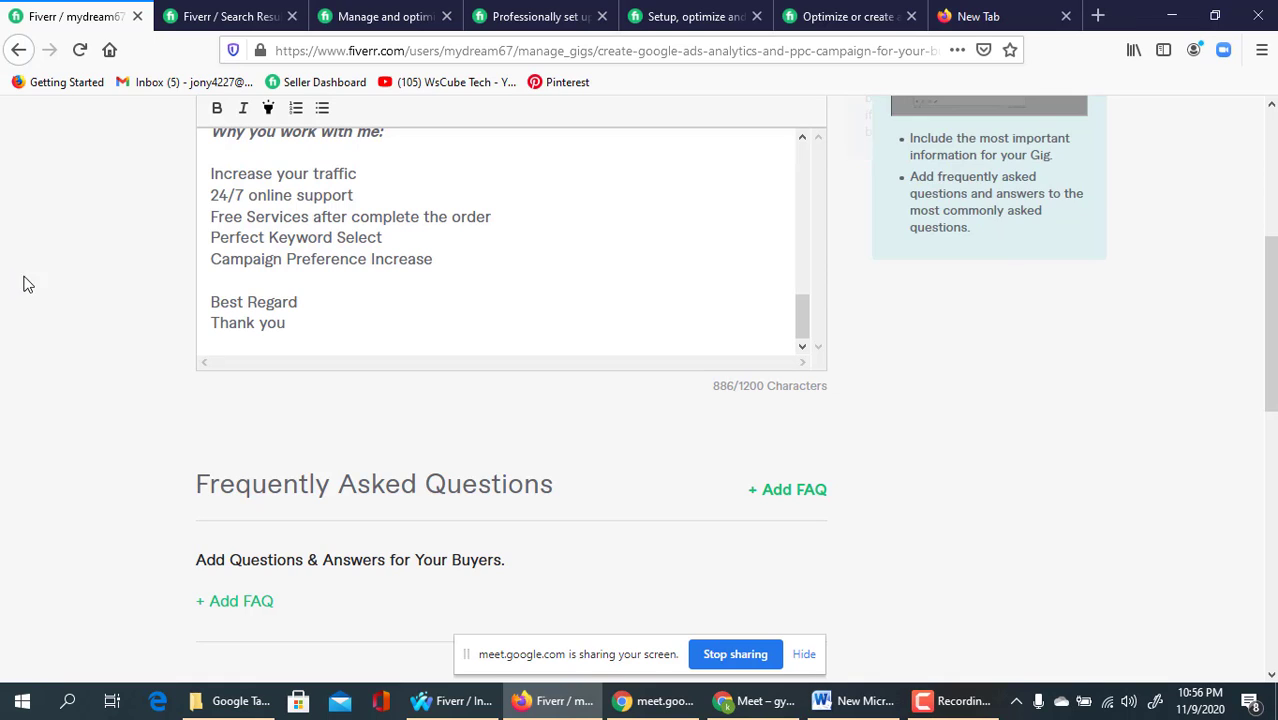
- Replace the "Thank you" line under "Best Regard" with "Mr. X", and that in turn with the seller's username
{"action": "left_click_drag", "start_coordinate": [290, 322], "coordinate": [210, 322]}
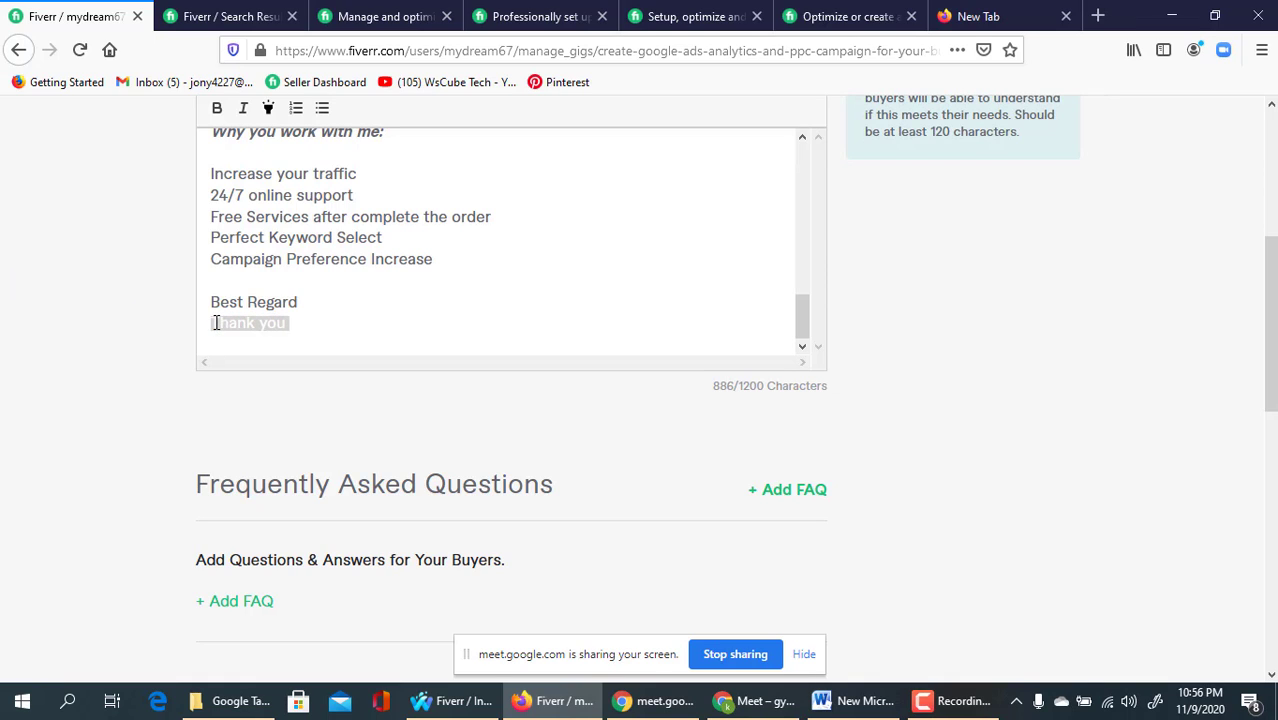
{"action": "type", "text": "Mr"}
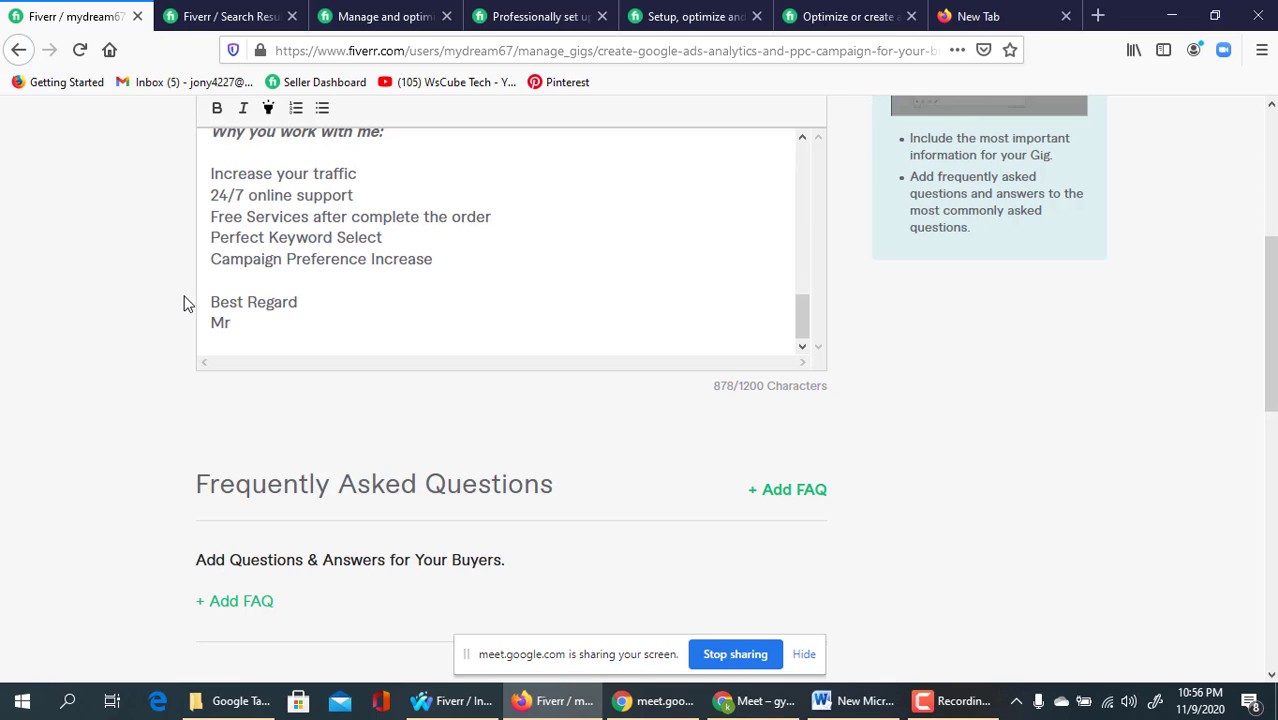
{"action": "type", "text": ". X"}
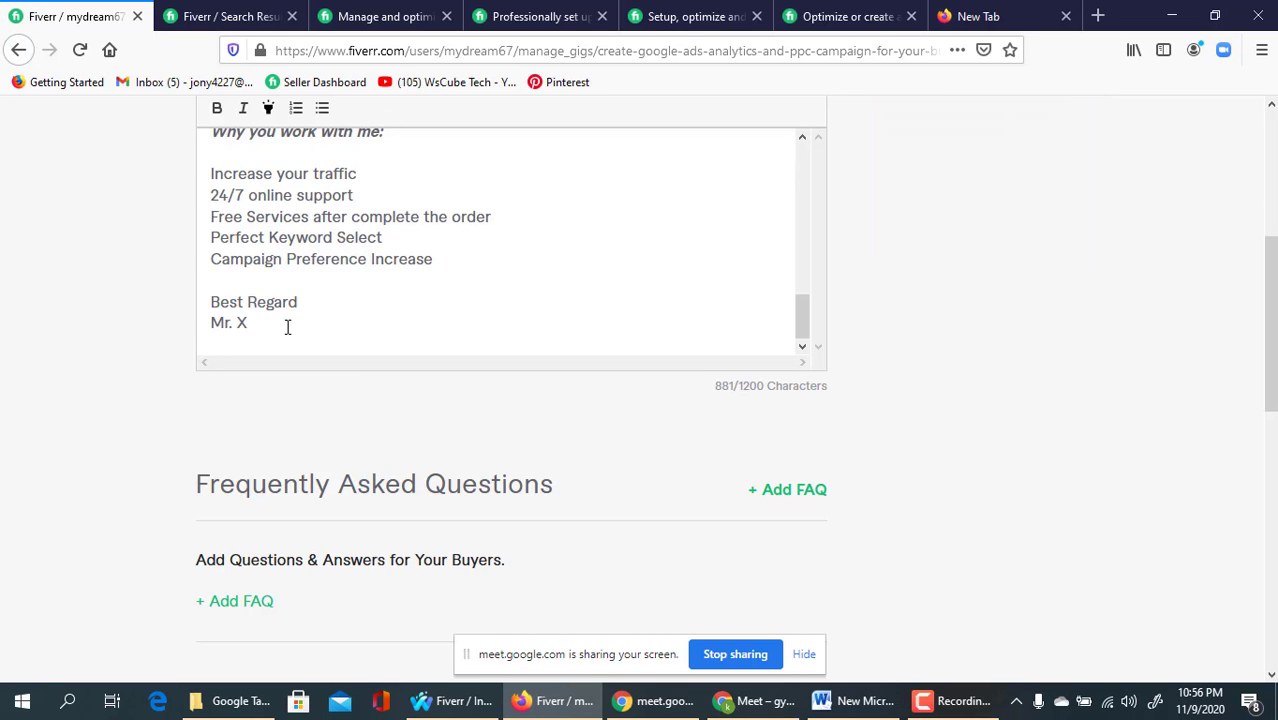
{"action": "left_click_drag", "start_coordinate": [300, 322], "coordinate": [211, 313]}
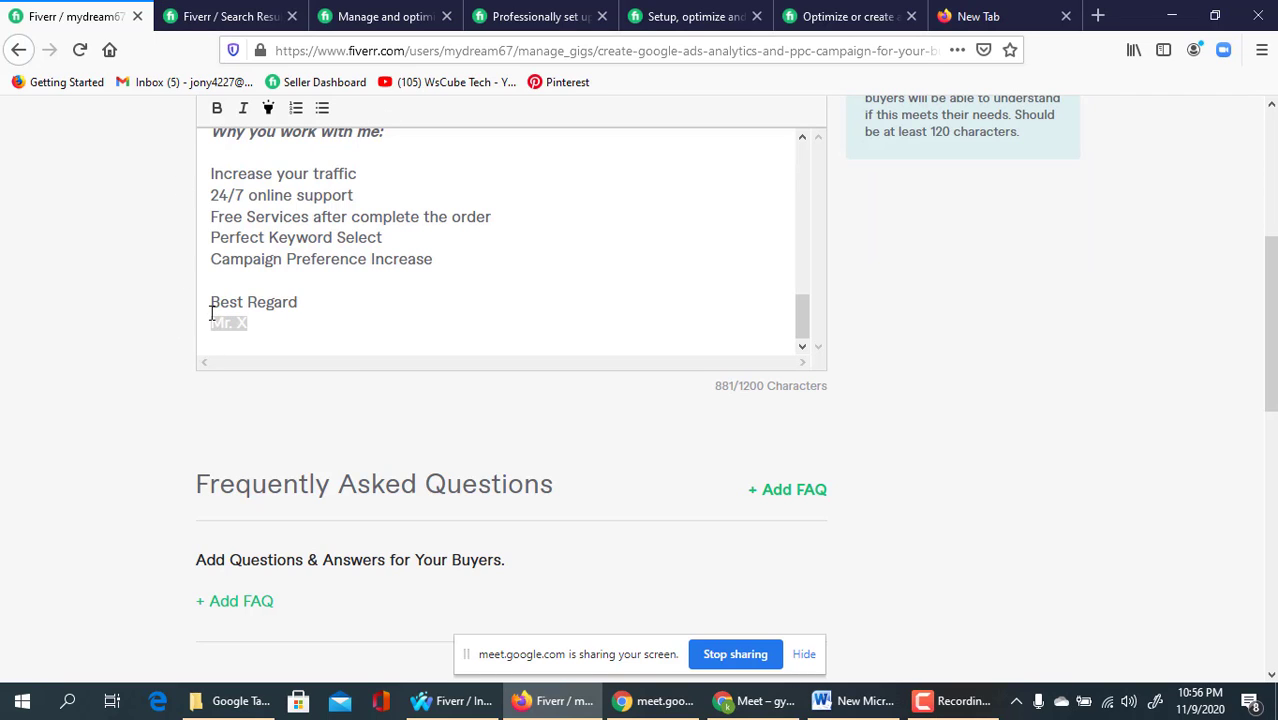
{"action": "type", "text": "Mydrea"}
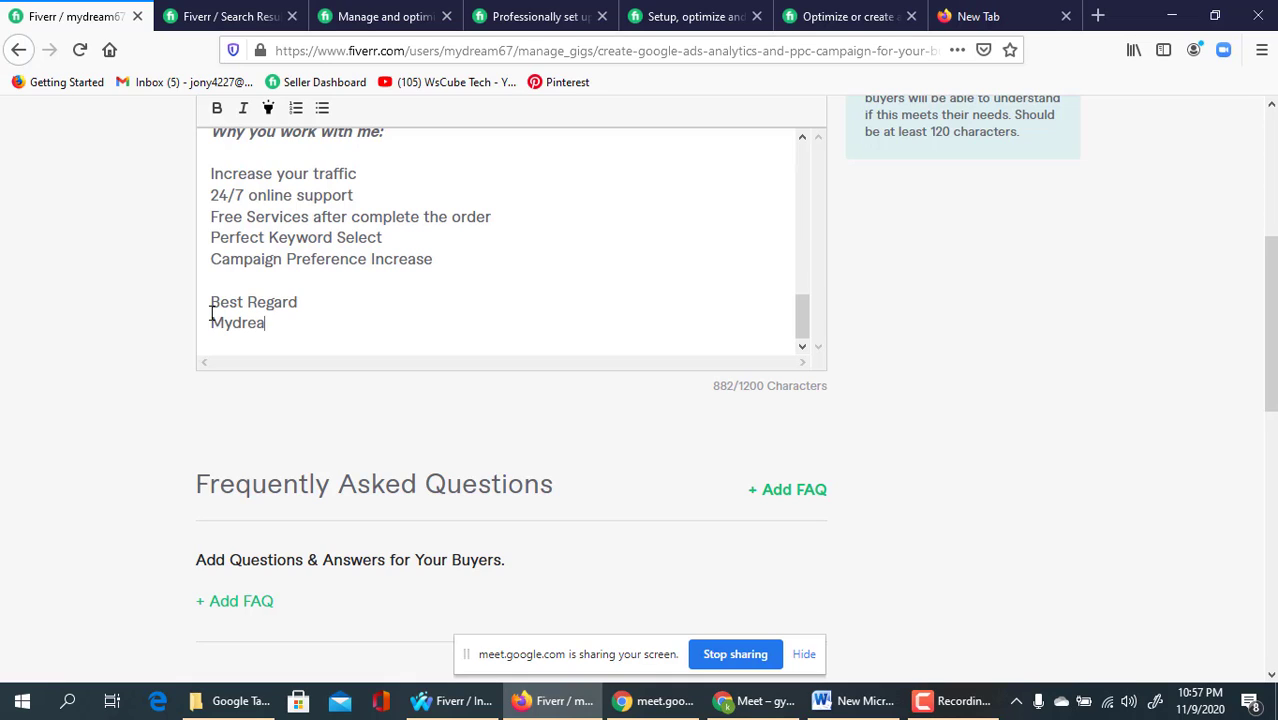
{"action": "type", "text": "m67"}
- Review the whole gig description from the opening notice through the services list to the sign-off
{"action": "scroll", "coordinate": [424, 316], "scroll_direction": "up", "scroll_amount": 5}
{"action": "scroll", "coordinate": [424, 316], "scroll_direction": "up", "scroll_amount": 5}
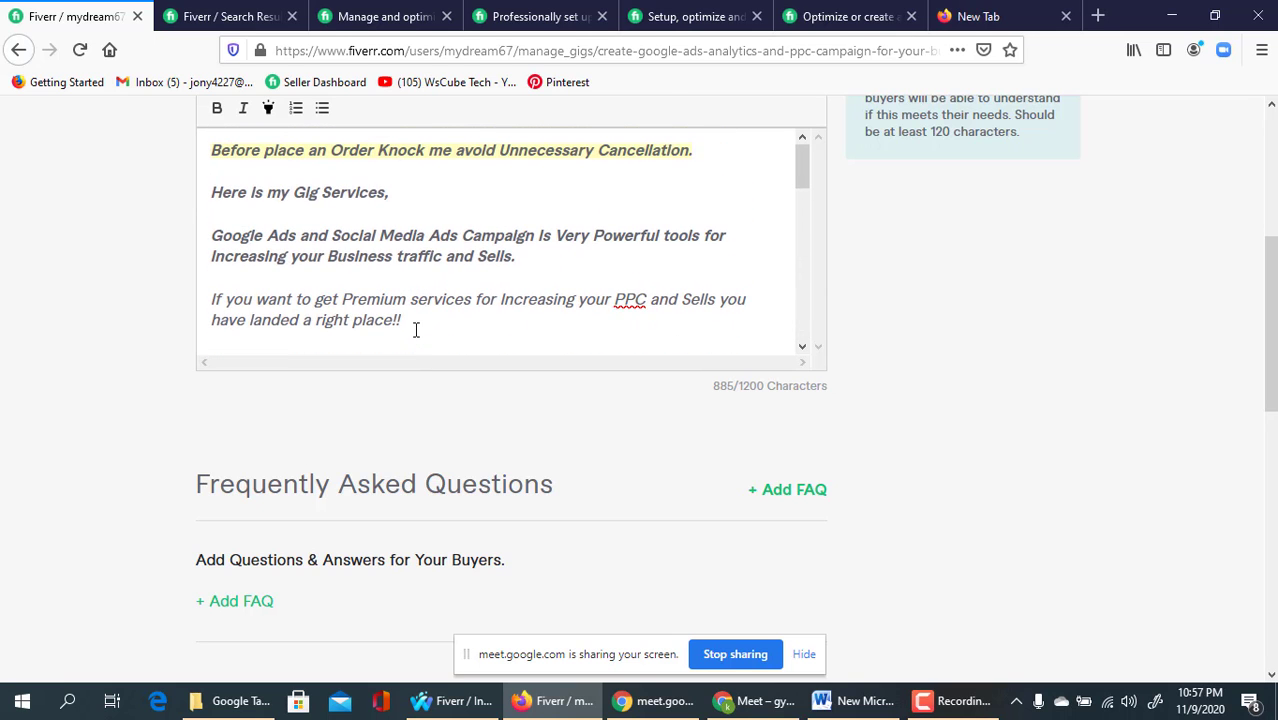
{"action": "scroll", "coordinate": [504, 408], "scroll_direction": "up", "scroll_amount": 3}
{"action": "scroll", "coordinate": [500, 421], "scroll_direction": "down", "scroll_amount": 5}
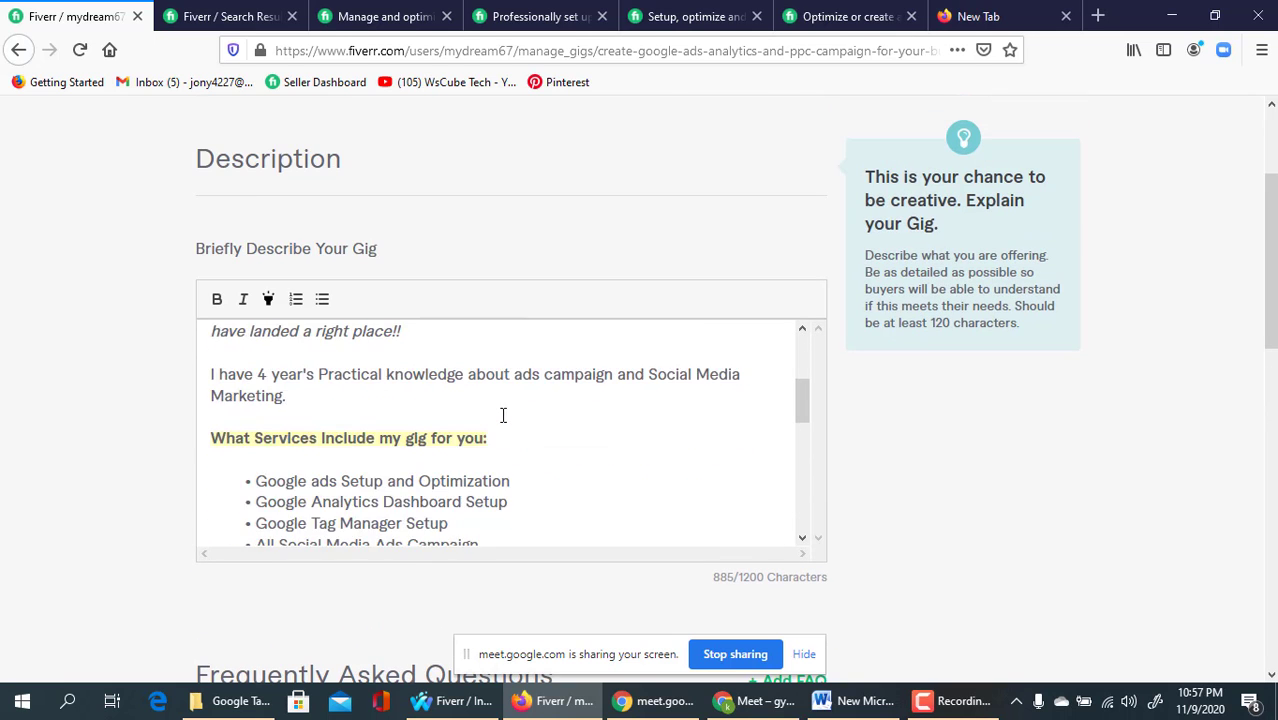
{"action": "scroll", "coordinate": [500, 421], "scroll_direction": "down", "scroll_amount": 3}
{"action": "scroll", "coordinate": [499, 420], "scroll_direction": "up", "scroll_amount": 10}
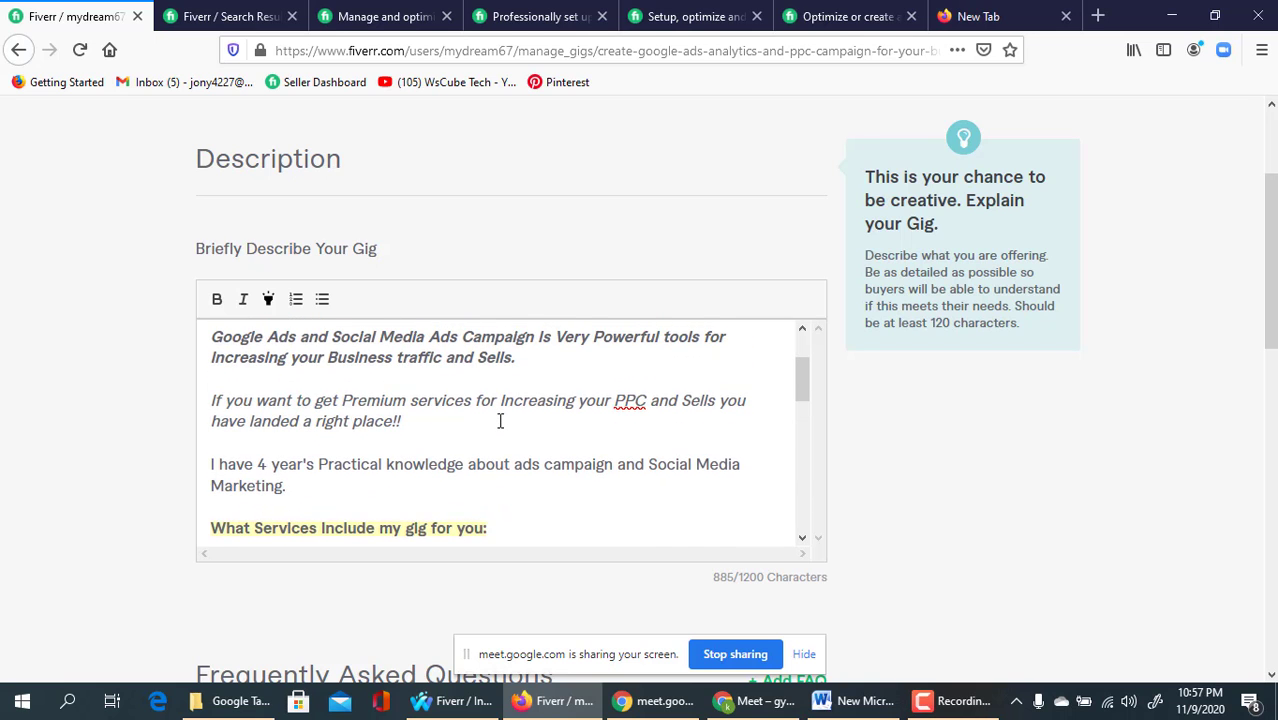
{"action": "scroll", "coordinate": [497, 428], "scroll_direction": "down", "scroll_amount": 8}
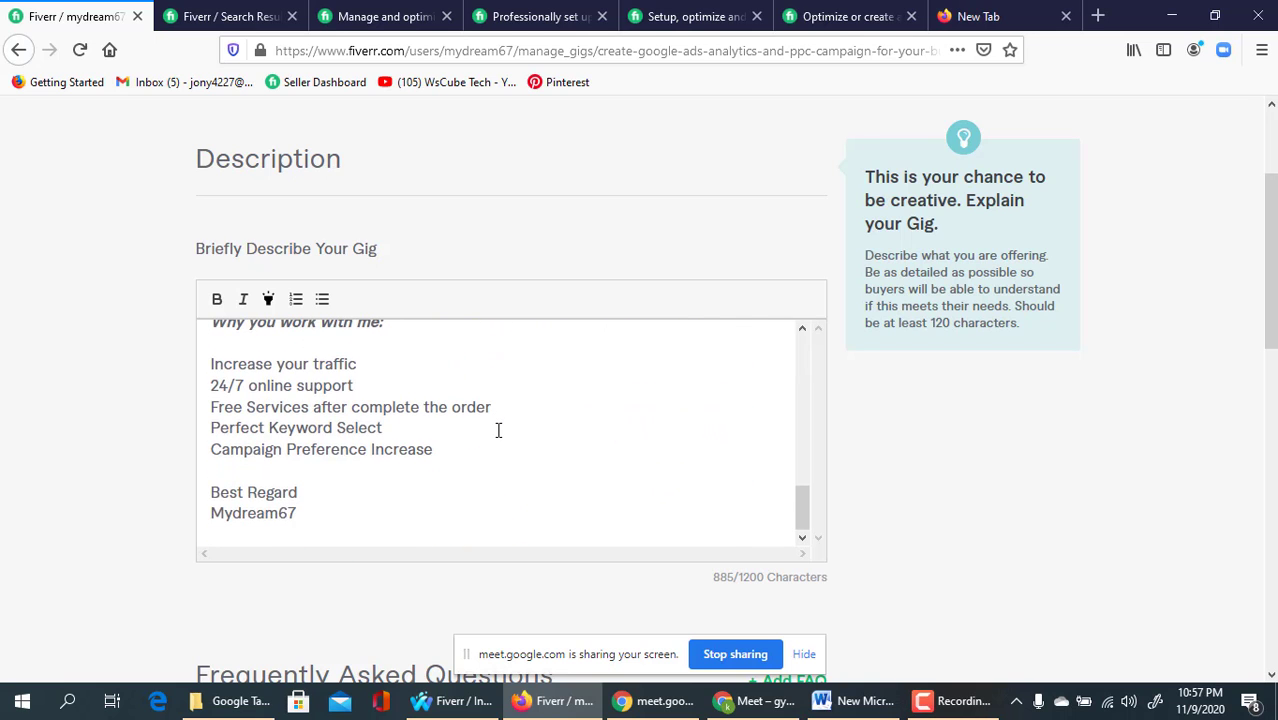
{"action": "scroll", "coordinate": [479, 430], "scroll_direction": "up", "scroll_amount": 3}
{"action": "scroll", "coordinate": [479, 430], "scroll_direction": "up", "scroll_amount": 4}
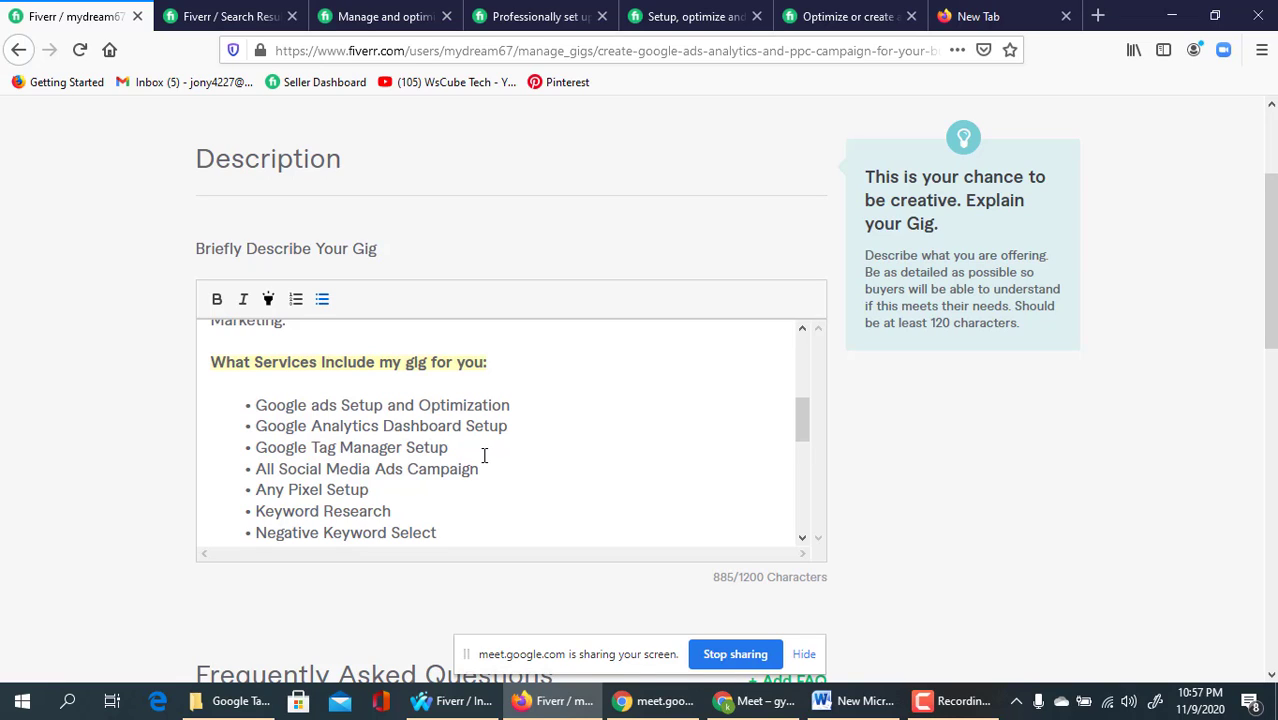
{"action": "scroll", "coordinate": [651, 462], "scroll_direction": "down", "scroll_amount": 6}
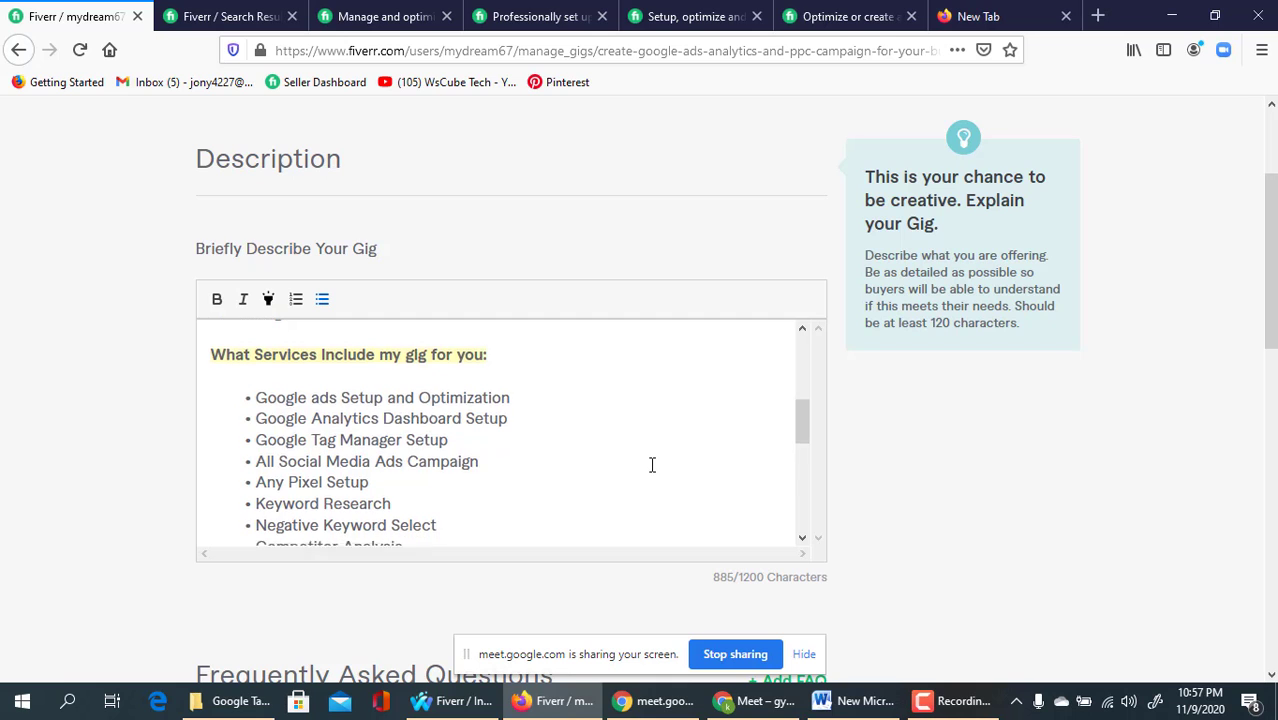
- Save the description without adding an FAQ, continue to the gig requirements, and start a new buyer question
{"action": "scroll", "coordinate": [876, 482], "scroll_direction": "down", "scroll_amount": 5}
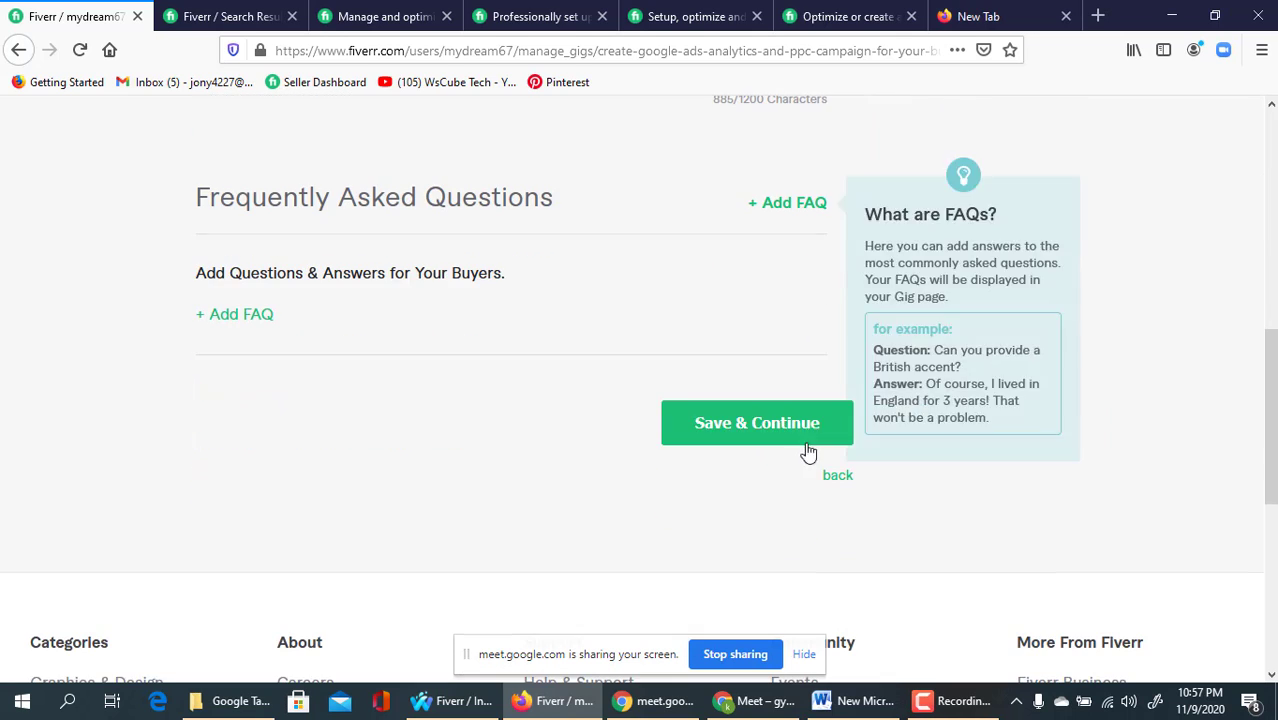
{"action": "left_click", "coordinate": [747, 441]}
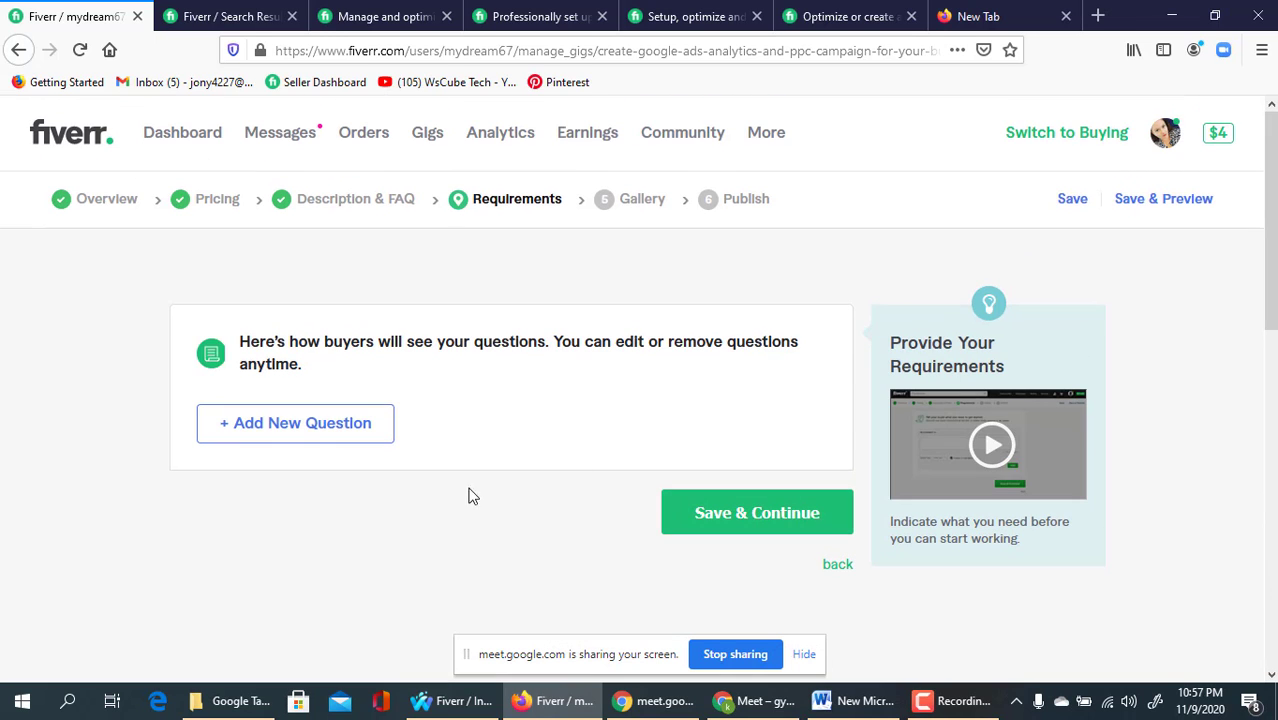
{"action": "left_click", "coordinate": [322, 441]}
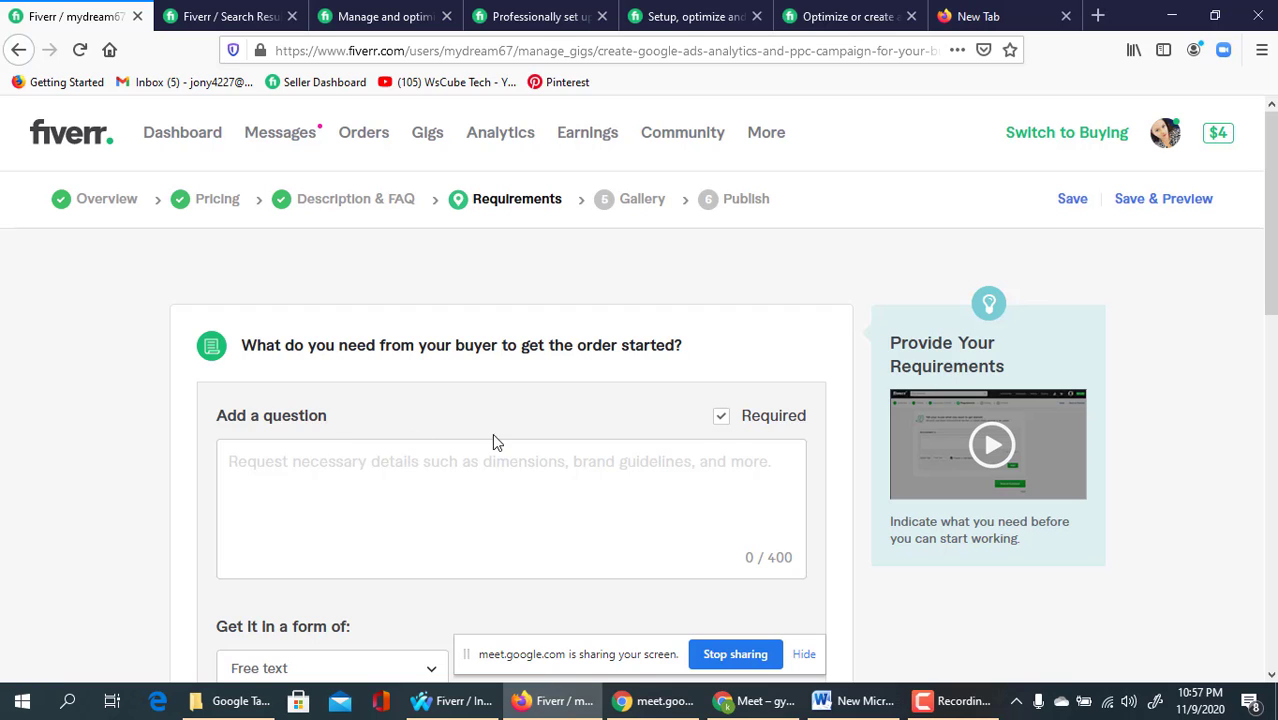
{"action": "left_click", "coordinate": [434, 471]}
- Set the answer form of the new buyer question to Multiple choice
{"action": "scroll", "coordinate": [482, 505], "scroll_direction": "down", "scroll_amount": 2}
{"action": "scroll", "coordinate": [482, 511], "scroll_direction": "down", "scroll_amount": 2}
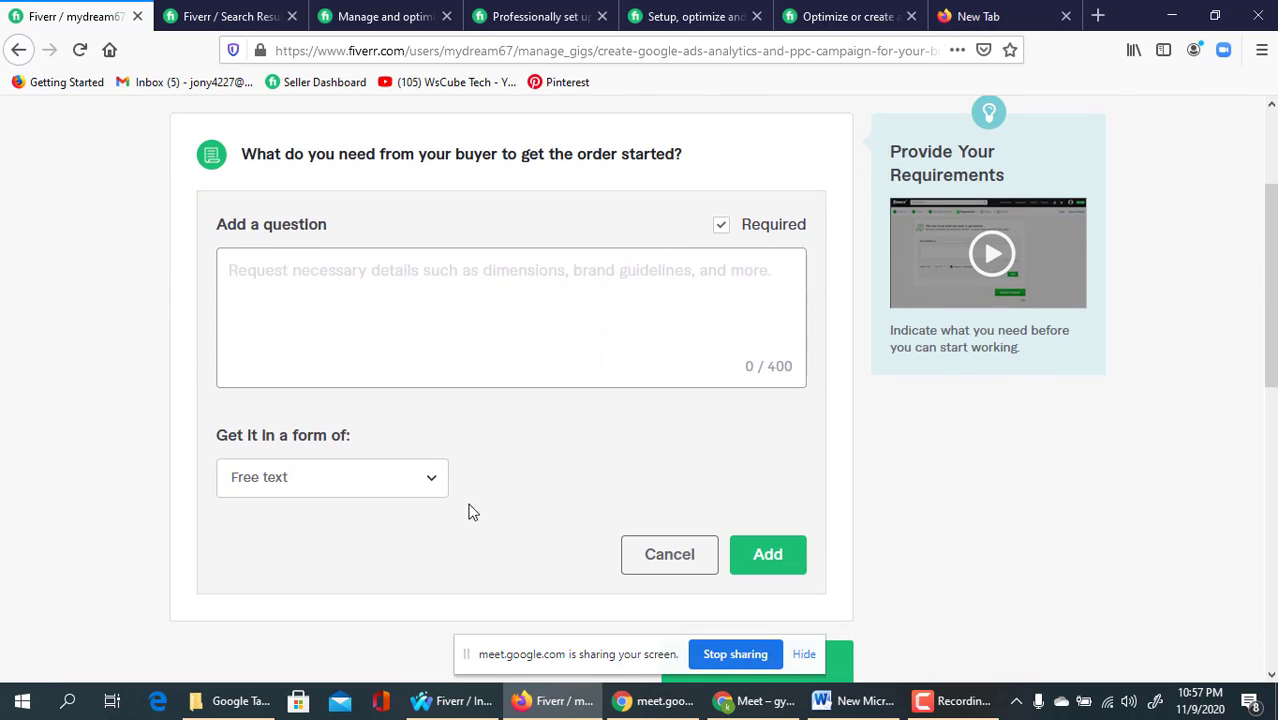
{"action": "left_click", "coordinate": [341, 493]}
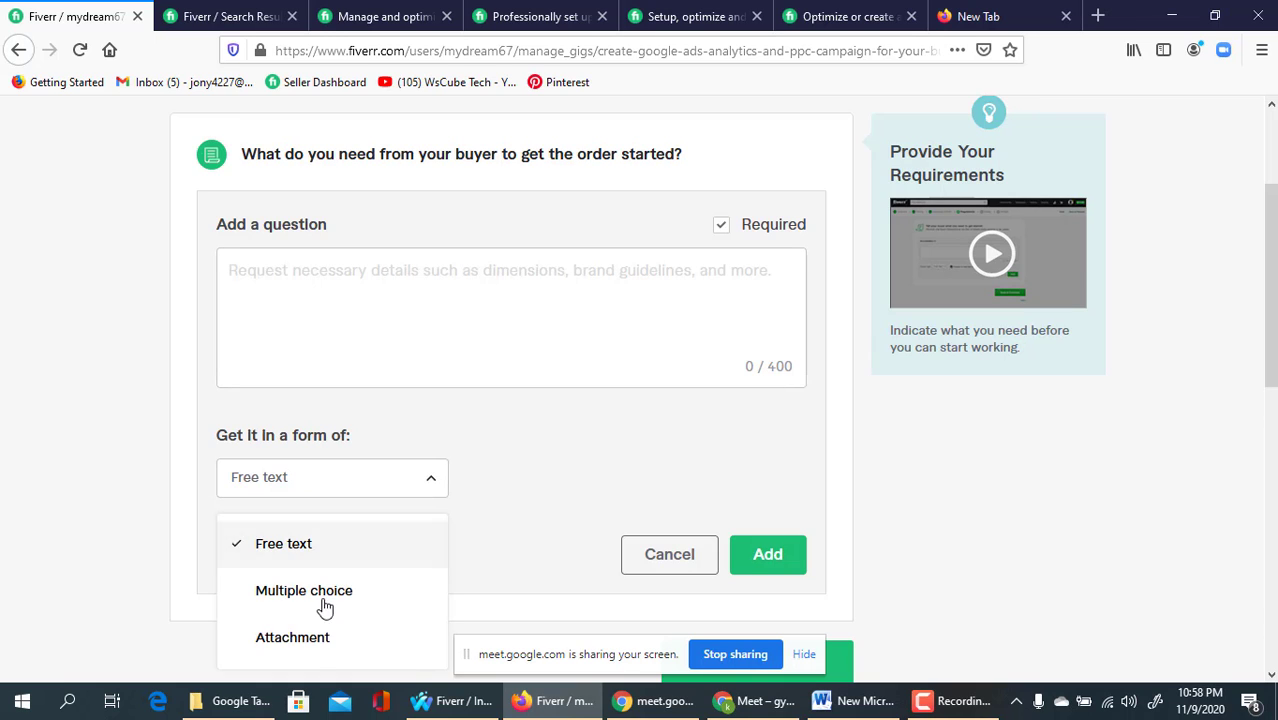
{"action": "scroll", "coordinate": [322, 634], "scroll_direction": "down", "scroll_amount": 2}
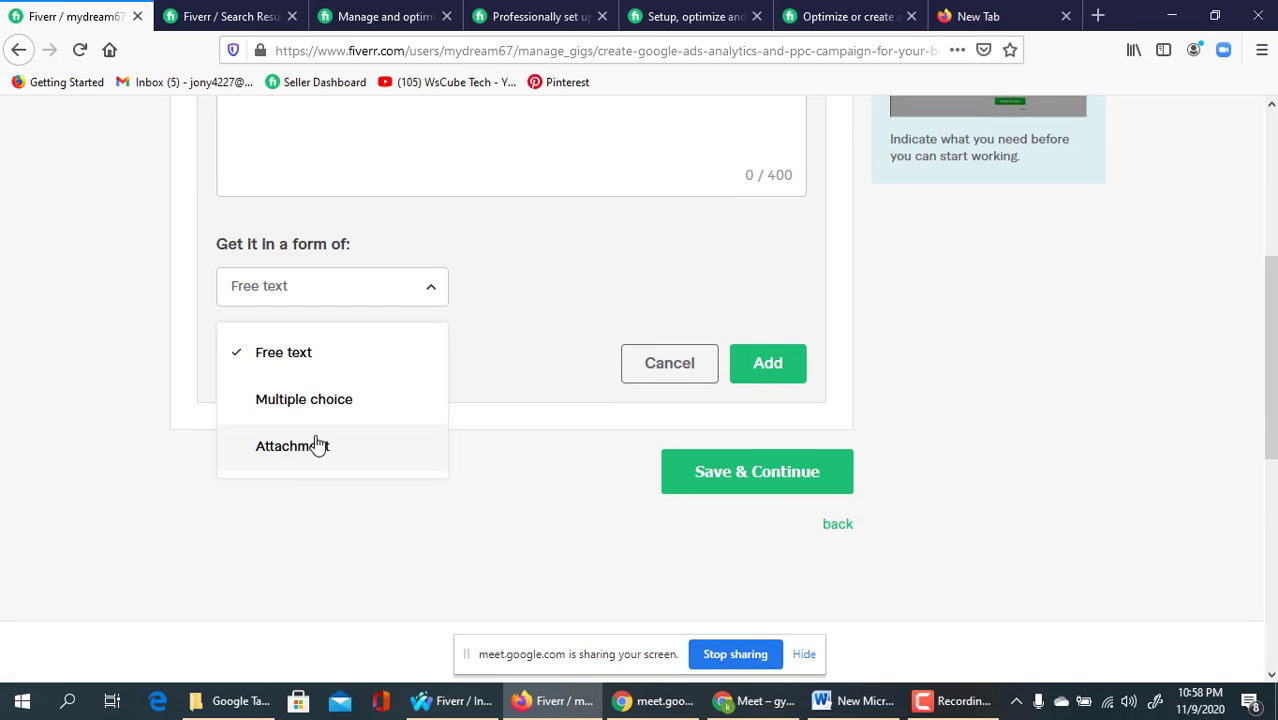
{"action": "scroll", "coordinate": [318, 445], "scroll_direction": "up", "scroll_amount": 2}
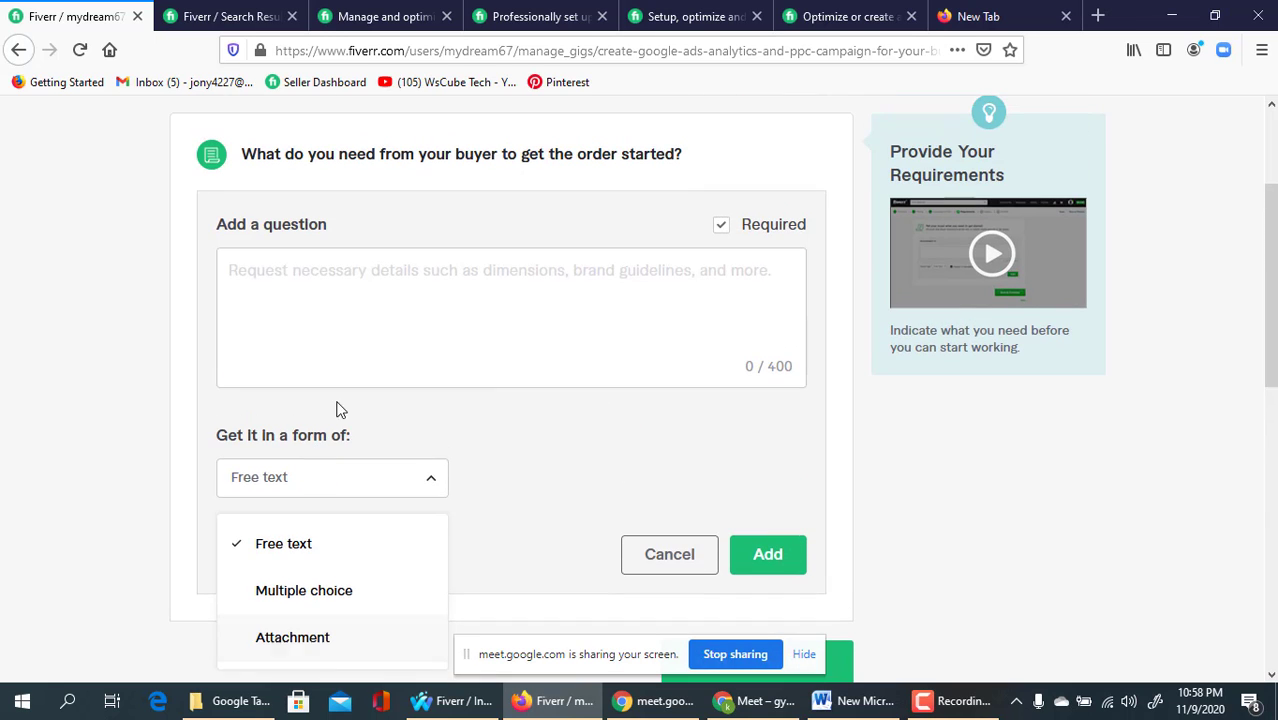
{"action": "left_click", "coordinate": [337, 592]}
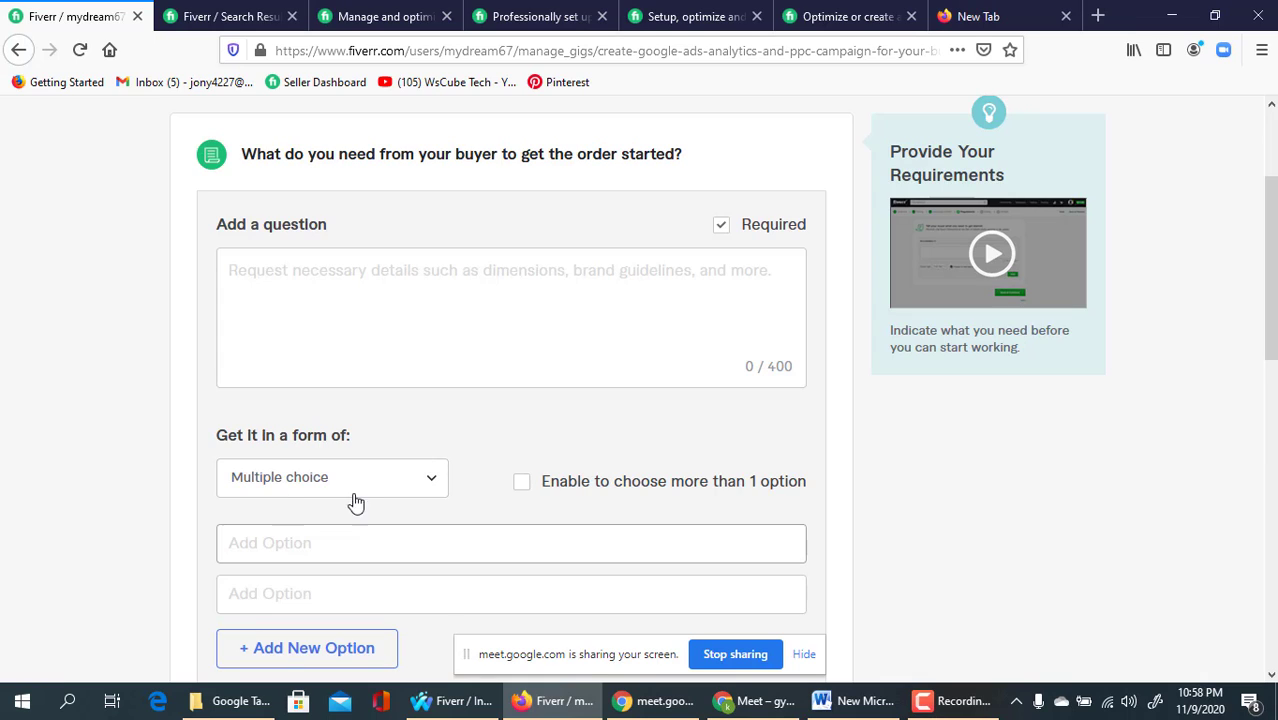
- Set the buyer question's answer form back to Free text and enter "Website link" as the question's first line
{"action": "left_click", "coordinate": [408, 487]}
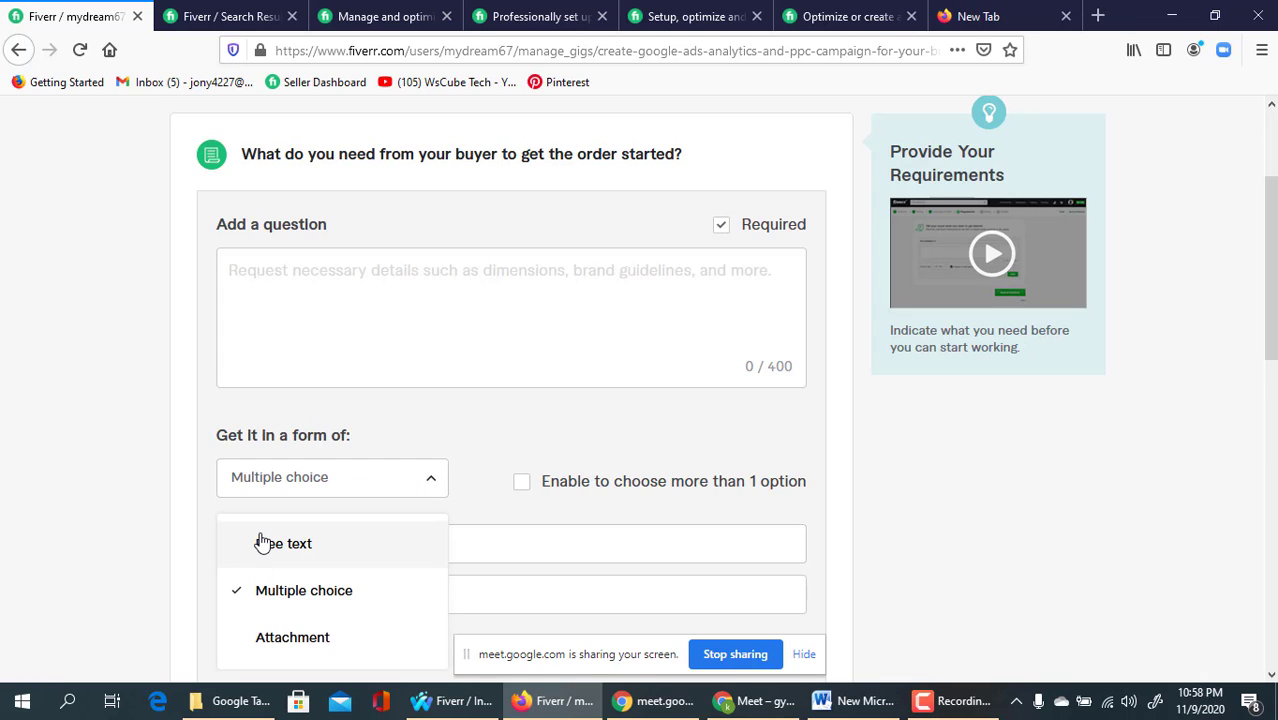
{"action": "left_click", "coordinate": [262, 541]}
{"action": "left_click", "coordinate": [298, 284]}
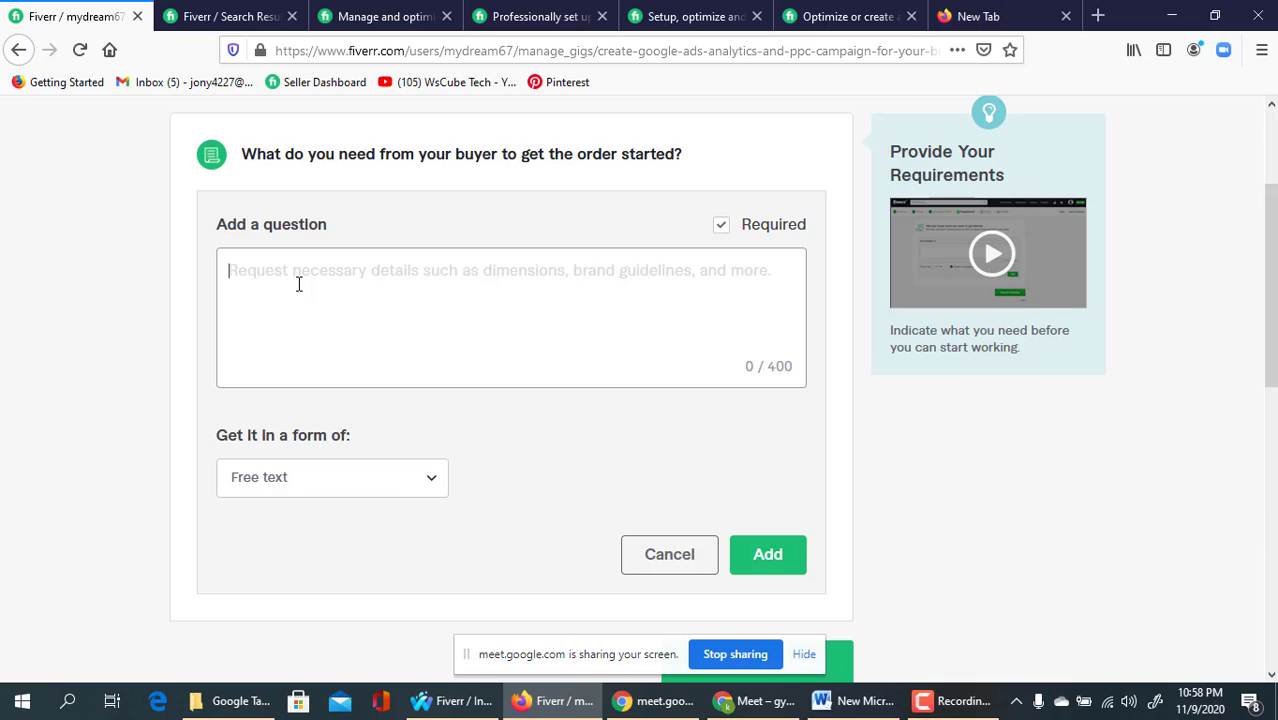
{"action": "type", "text": "We"}
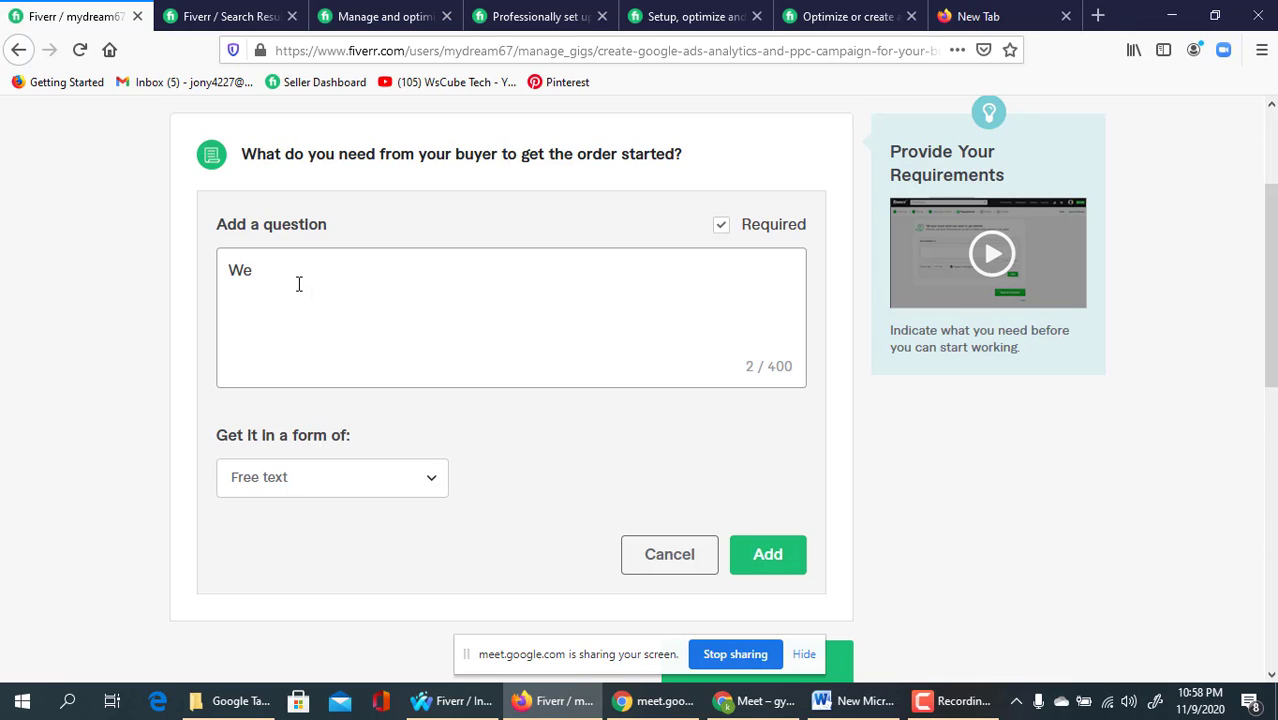
{"action": "type", "text": "bsite link"}
{"action": "key", "text": "Return"}
- Add "Total Cost and per day" as the second line of the buyer question
{"action": "type", "text": "Cos"}
{"action": "key", "text": "BackSpace"}
{"action": "key", "text": "BackSpace"}
{"action": "key", "text": "BackSpace"}
{"action": "type", "text": "Total Coat a"}
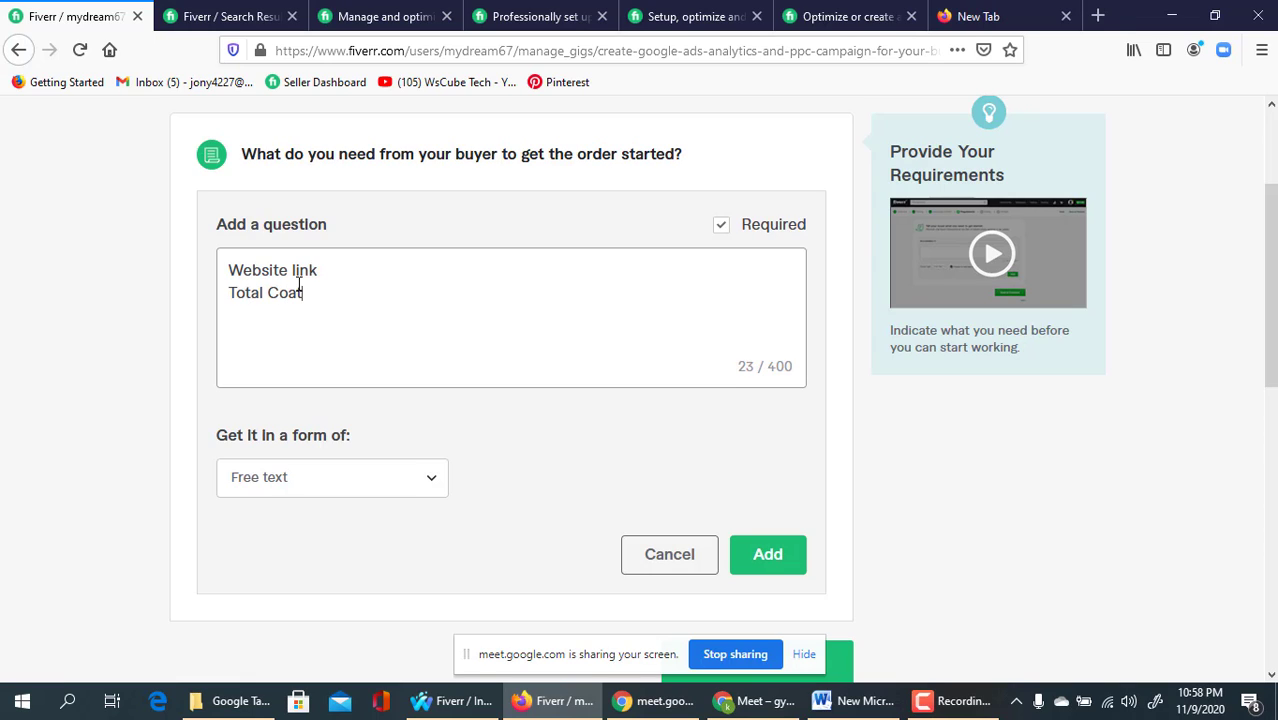
{"action": "key", "text": "BackSpace"}
{"action": "key", "text": "BackSpace"}
{"action": "key", "text": "BackSpace"}
{"action": "key", "text": "BackSpace"}
{"action": "type", "text": "st and "}
{"action": "type", "text": "per day"}
- Add "Campaign total Running Estimate date" as the third line of the buyer question
{"action": "type", "text": "Camp"}
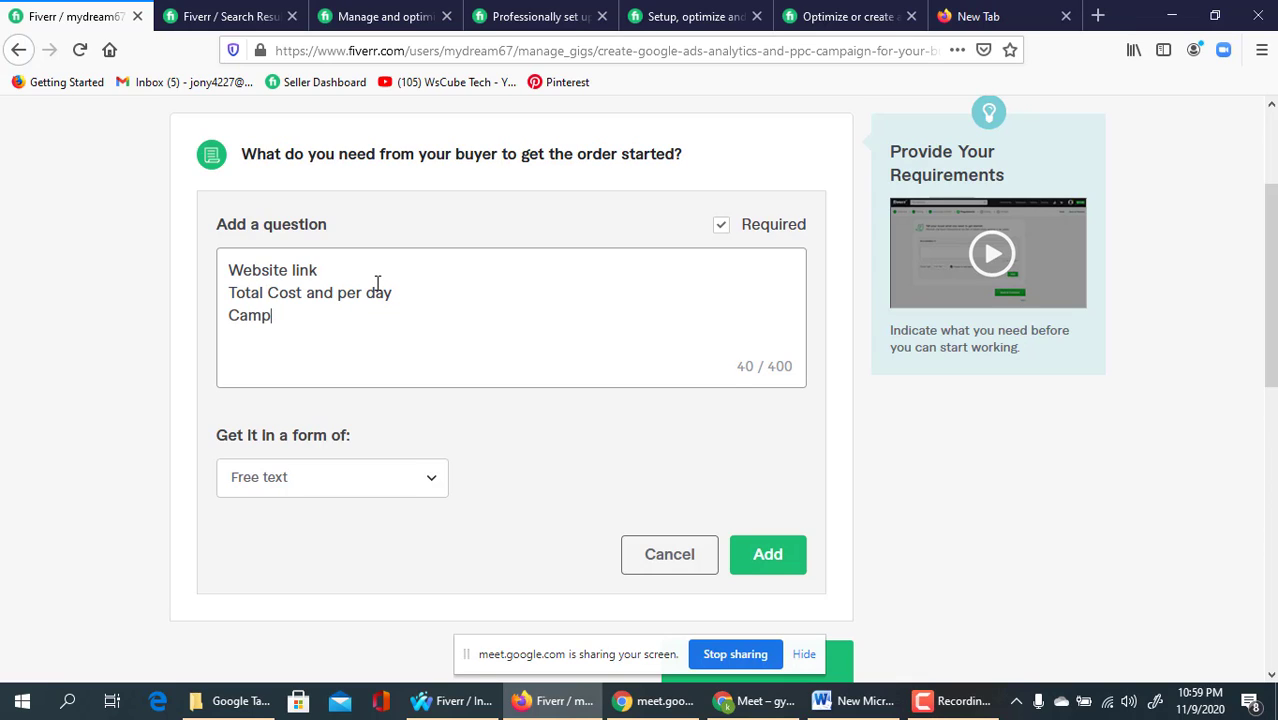
{"action": "type", "text": "aign D"}
{"action": "type", "text": "ay"}
{"action": "key", "text": "BackSpace"}
{"action": "key", "text": "BackSpace"}
{"action": "key", "text": "BackSpace"}
{"action": "type", "text": "da"}
{"action": "key", "text": "BackSpace"}
{"action": "key", "text": "BackSpace"}
{"action": "type", "text": "total Runing"}
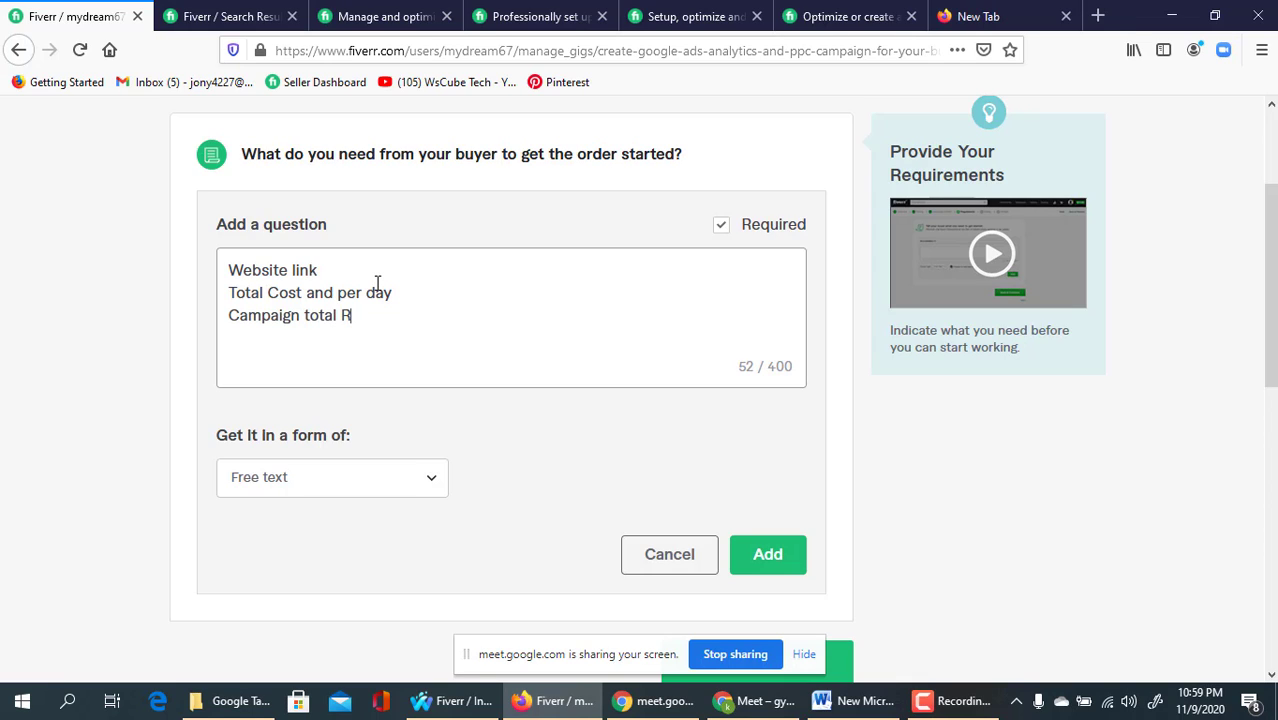
{"action": "key", "text": "BackSpace"}
{"action": "key", "text": "BackSpace"}
{"action": "key", "text": "BackSpace"}
{"action": "key", "text": "BackSpace"}
{"action": "type", "text": "ning "}
{"action": "type", "text": "Estimate"}
{"action": "type", "text": " s"}
{"action": "key", "text": "BackSpace"}
{"action": "type", "text": "date"}
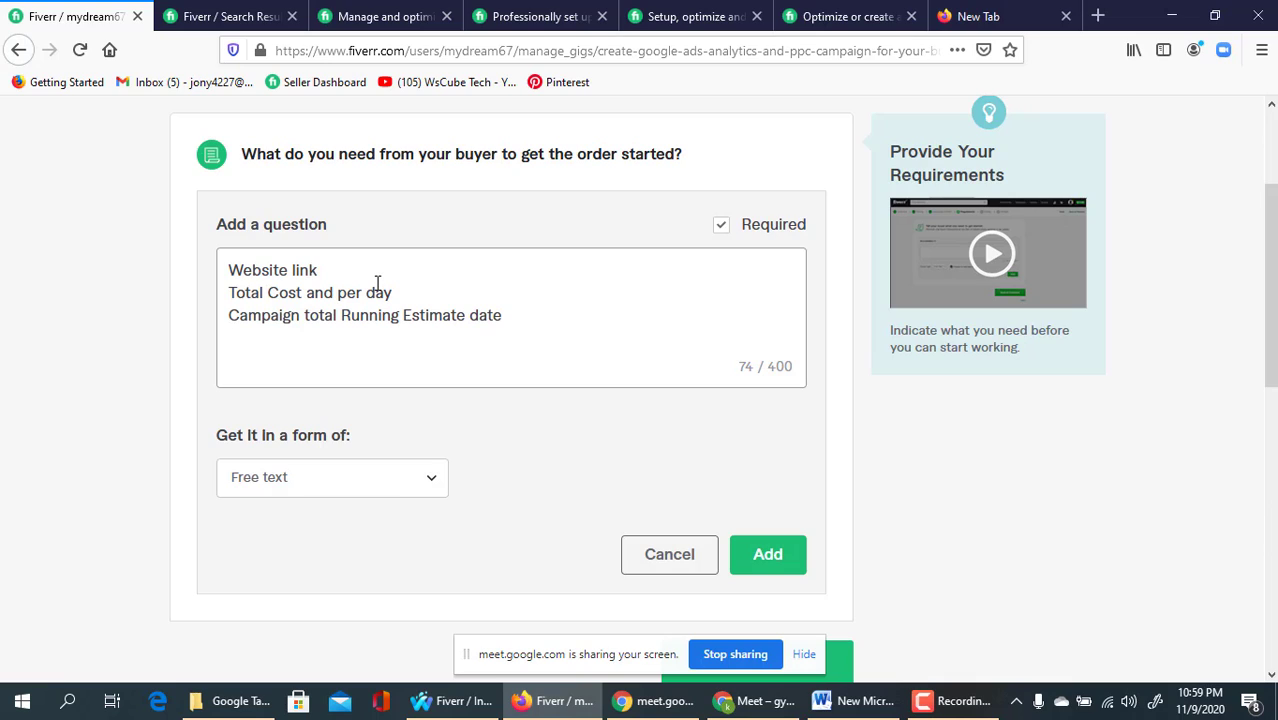
- Add the lines "Website C-panel Access" and "Social Media Admin" to the end of the buyer question
{"action": "type", "text": "Website C"}
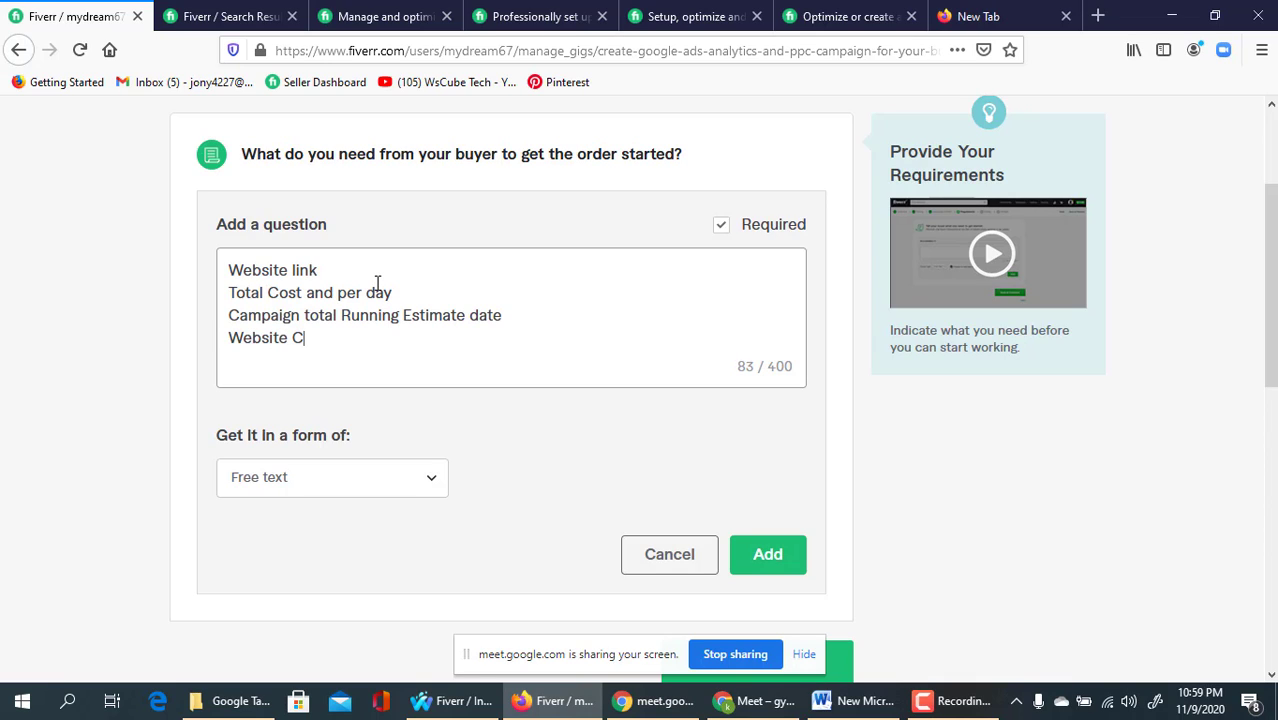
{"action": "type", "text": "-panel Access"}
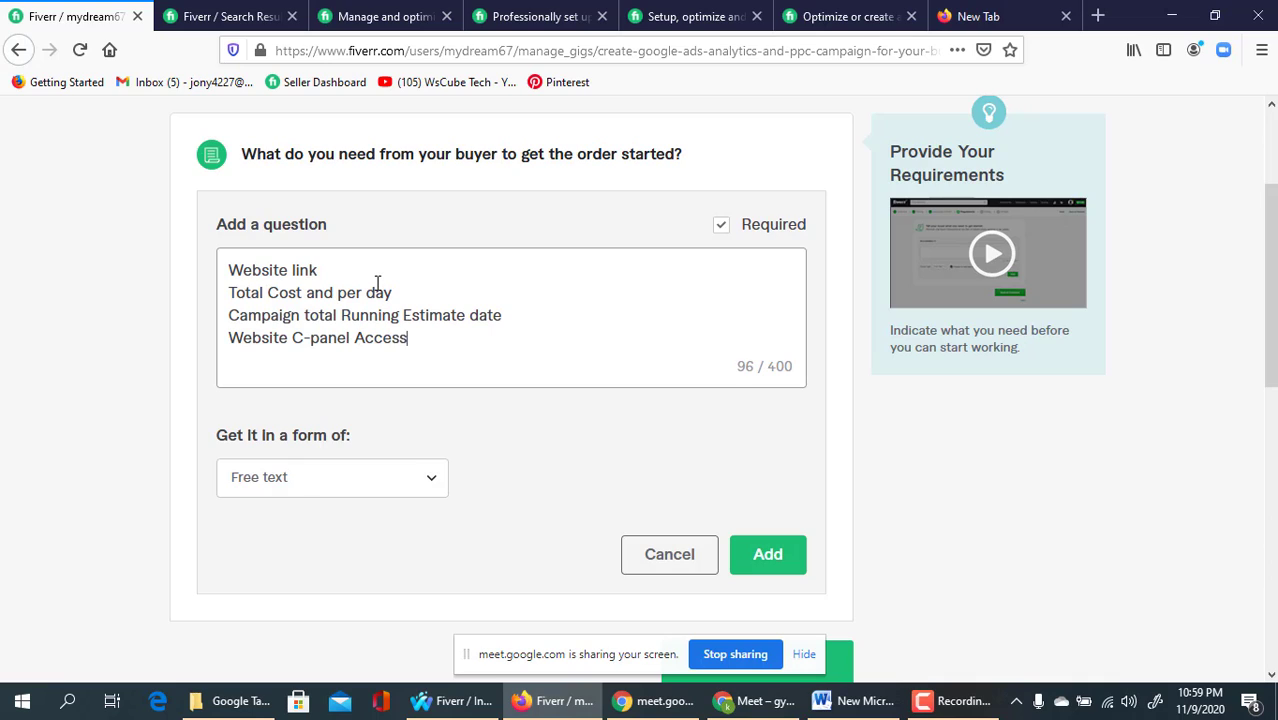
{"action": "key", "text": "Return"}
{"action": "type", "text": "Social Media"}
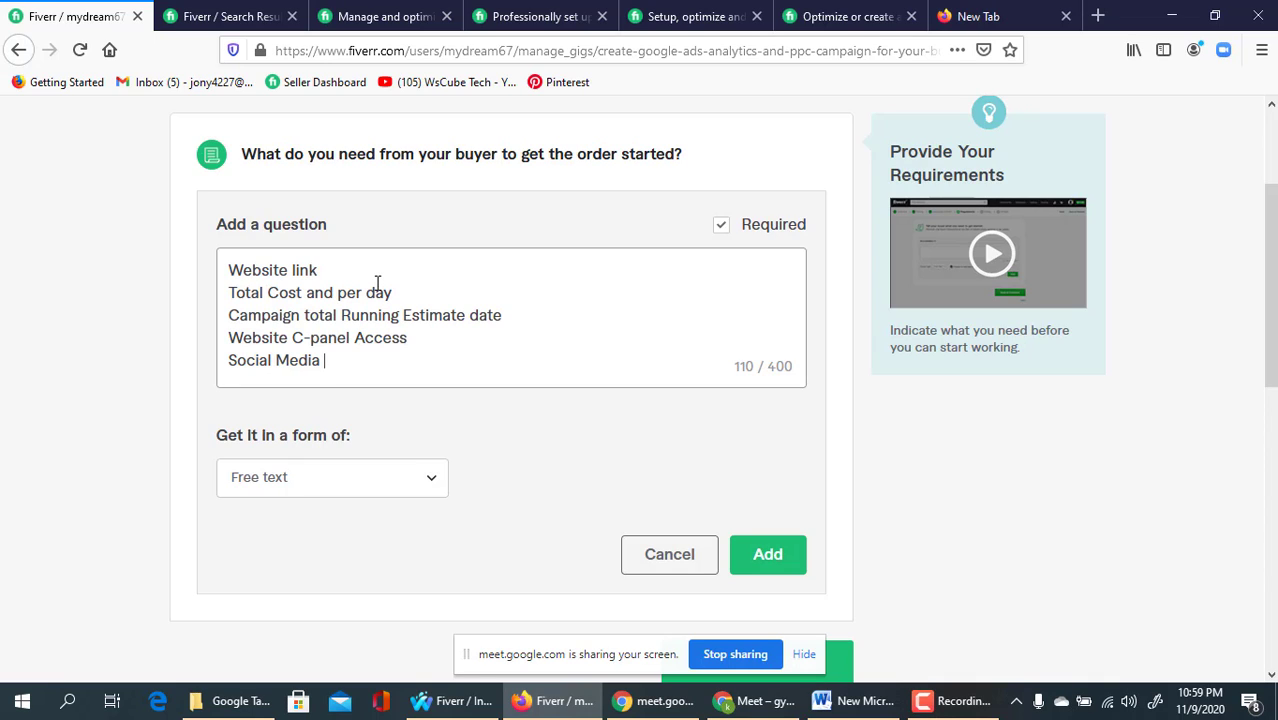
{"action": "type", "text": "Admin"}
- Add the finished question to the gig requirements, save them and continue to the gig gallery
{"action": "scroll", "coordinate": [419, 381], "scroll_direction": "down", "scroll_amount": 1}
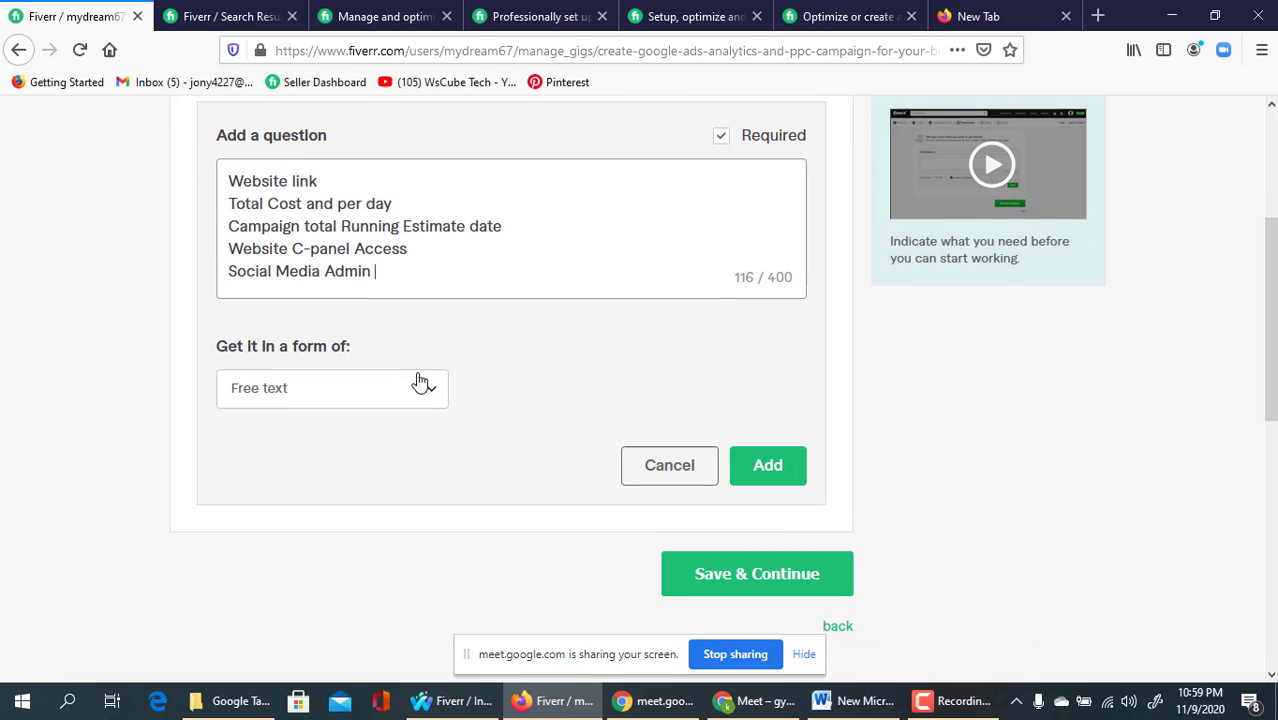
{"action": "left_click", "coordinate": [762, 466]}
{"action": "scroll", "coordinate": [562, 451], "scroll_direction": "up", "scroll_amount": 1}
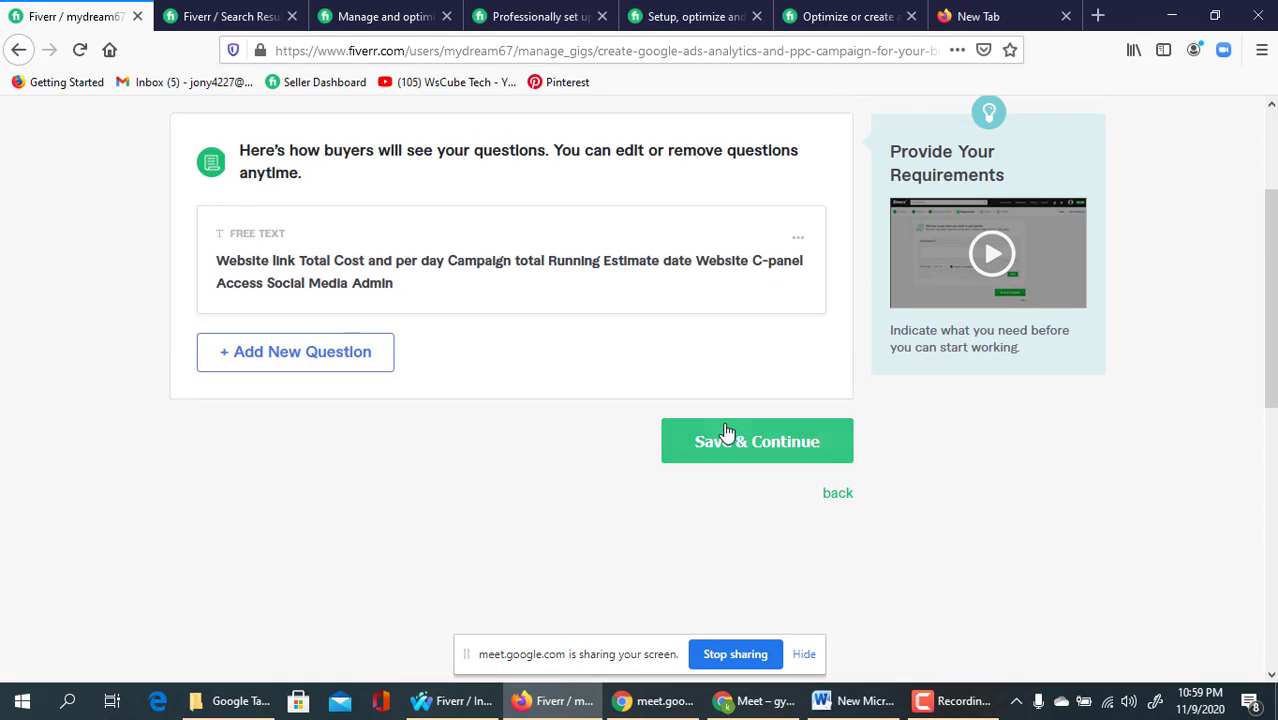
{"action": "left_click", "coordinate": [727, 445]}
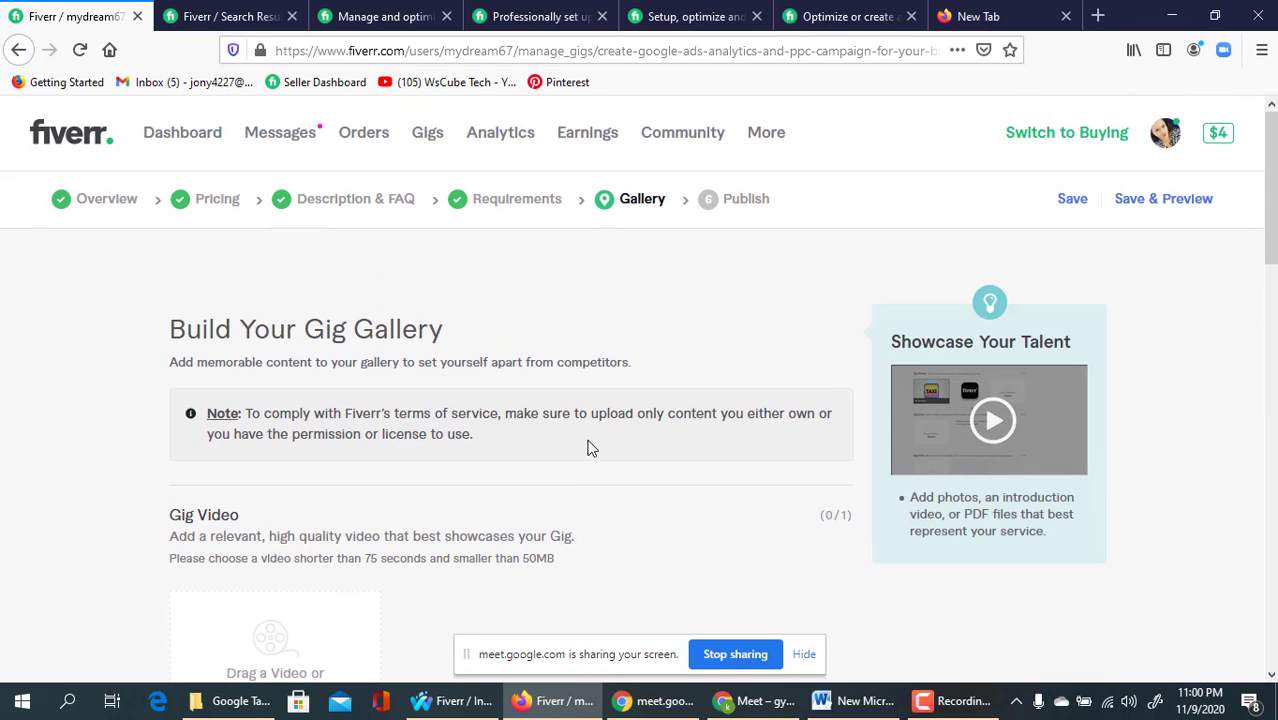
- Look over the gallery's video and photo upload areas, switch to the empty browser tab and open canva.com there
{"action": "scroll", "coordinate": [582, 446], "scroll_direction": "down", "scroll_amount": 3}
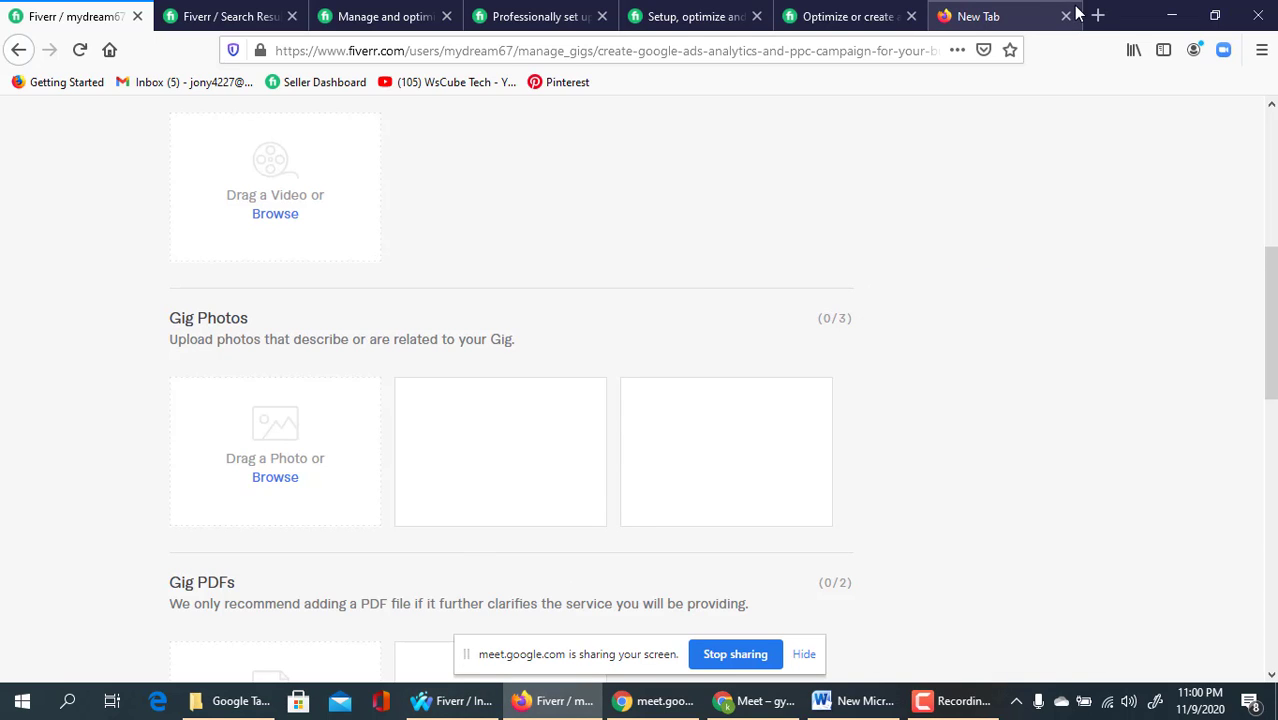
{"action": "left_click", "coordinate": [984, 14]}
{"action": "type", "text": "Competitor AnalysisEye Catchy Ad CopiesAd ExtensionsBid and Budget ManagementAd Scheduling"}
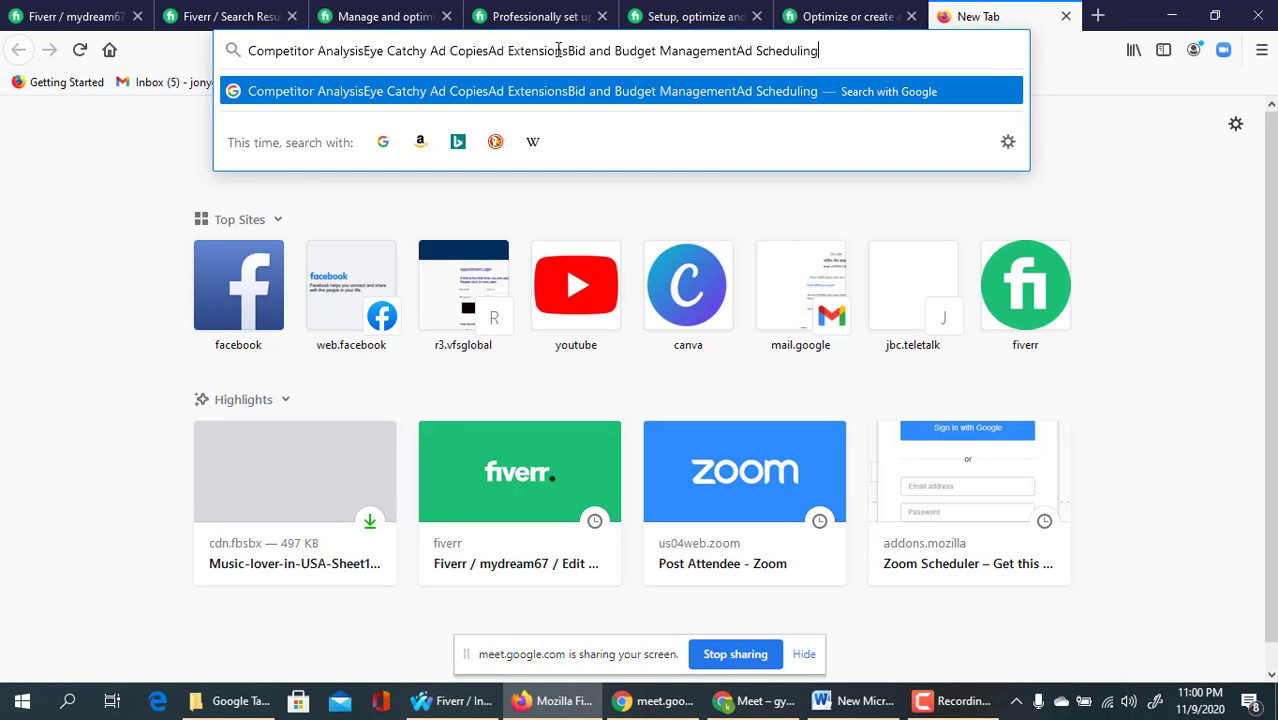
{"action": "key", "text": "ctrl+a"}
{"action": "key", "text": "BackSpace"}
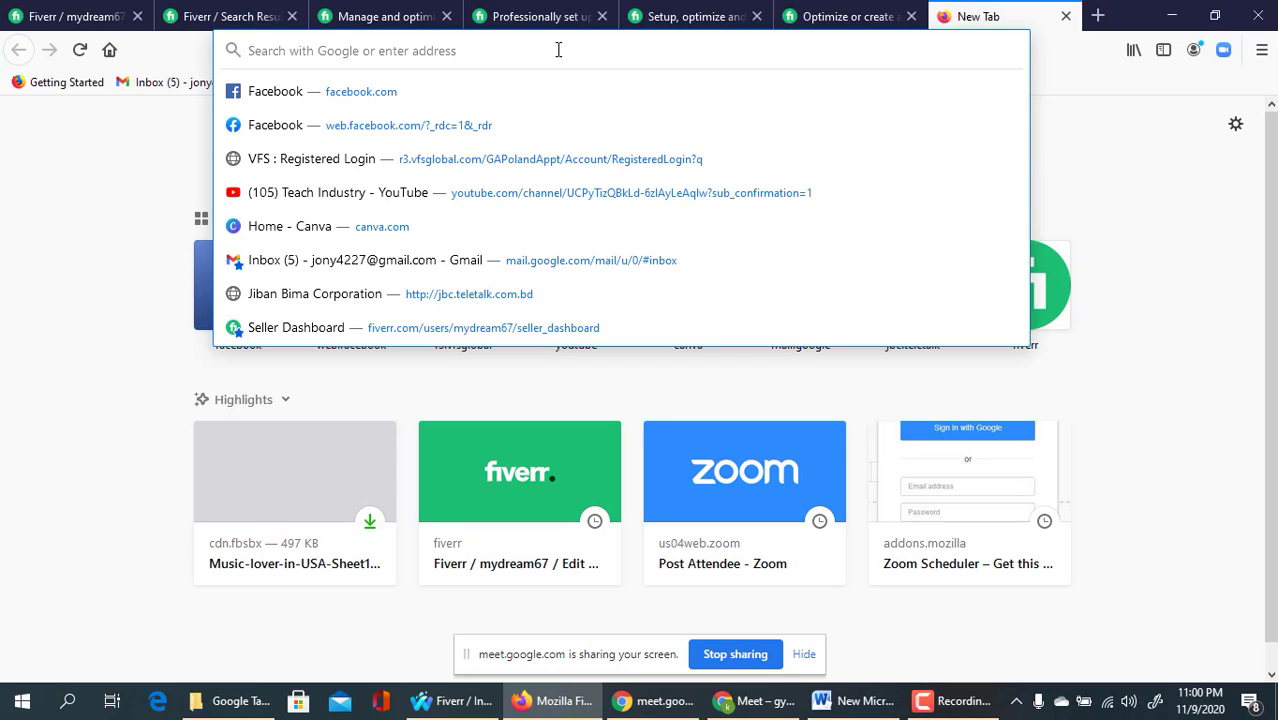
{"action": "type", "text": "canva.com/"}
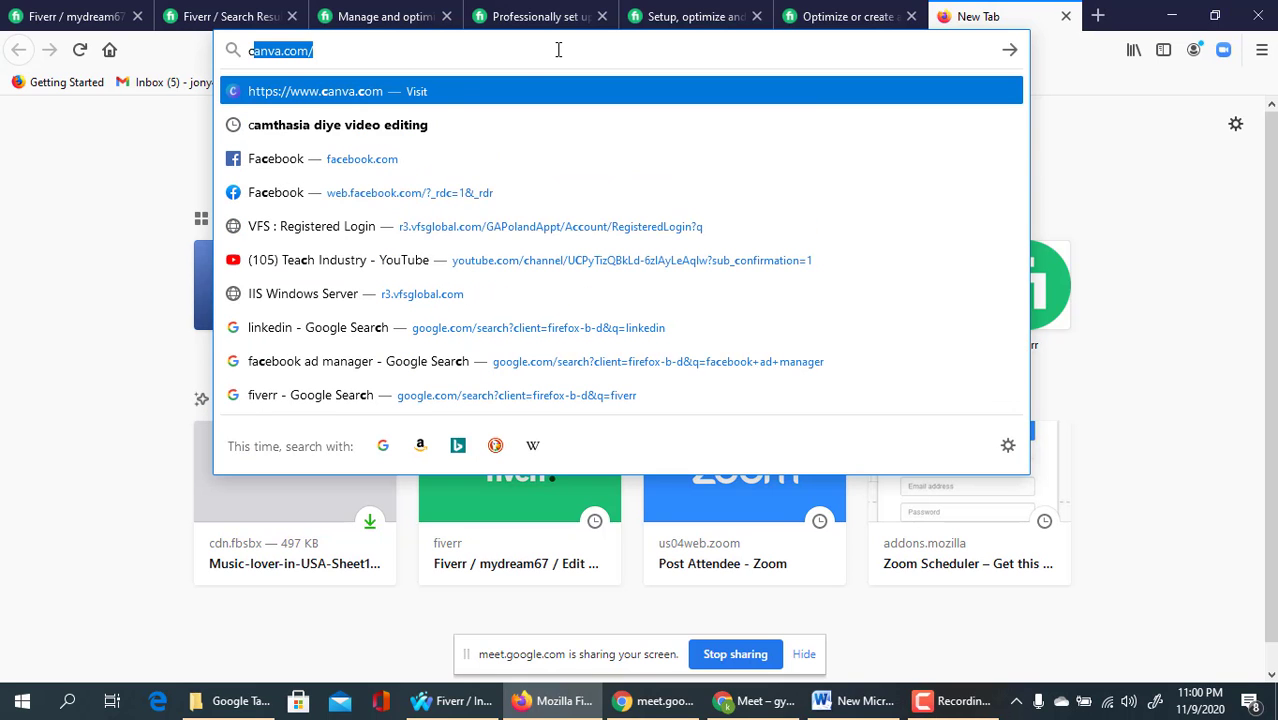
{"action": "key", "text": "Return"}
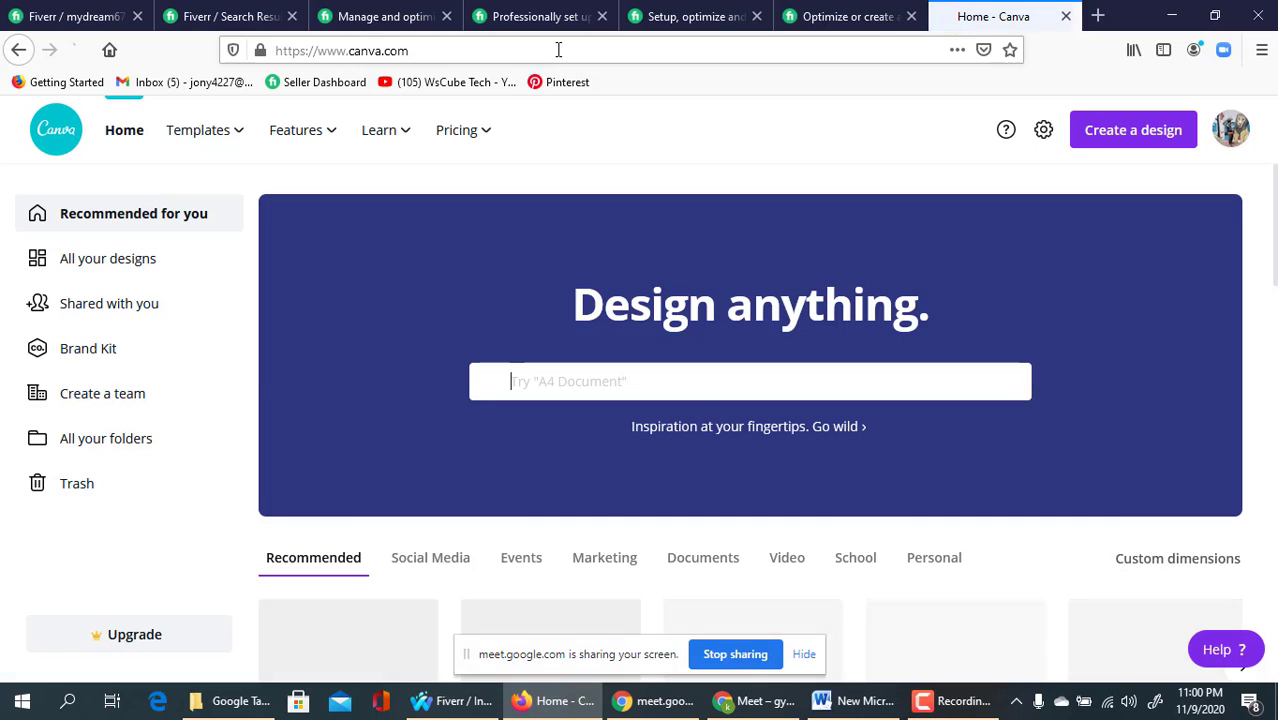
- Open the 26-page "Fun Purple Illustrated 3D Humans Education Keynote Presentation" from all your Canva designs and show its first page
{"action": "left_click", "coordinate": [145, 266]}
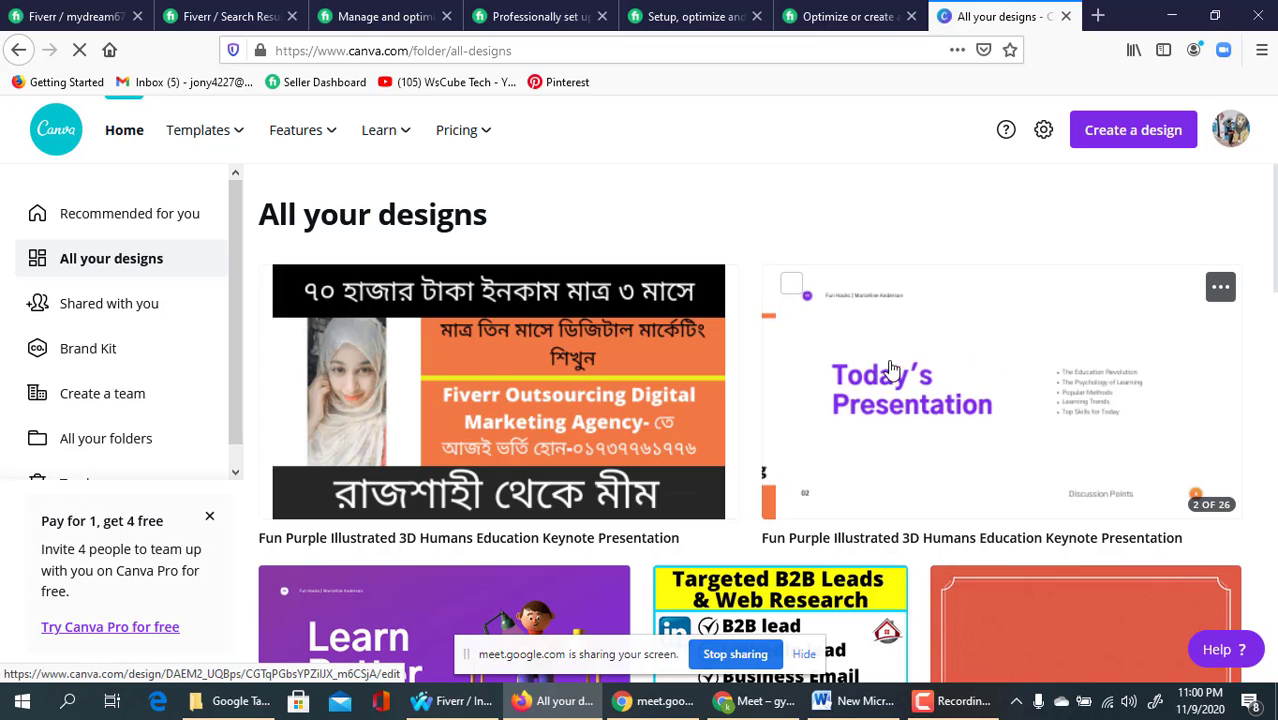
{"action": "left_click", "coordinate": [872, 372]}
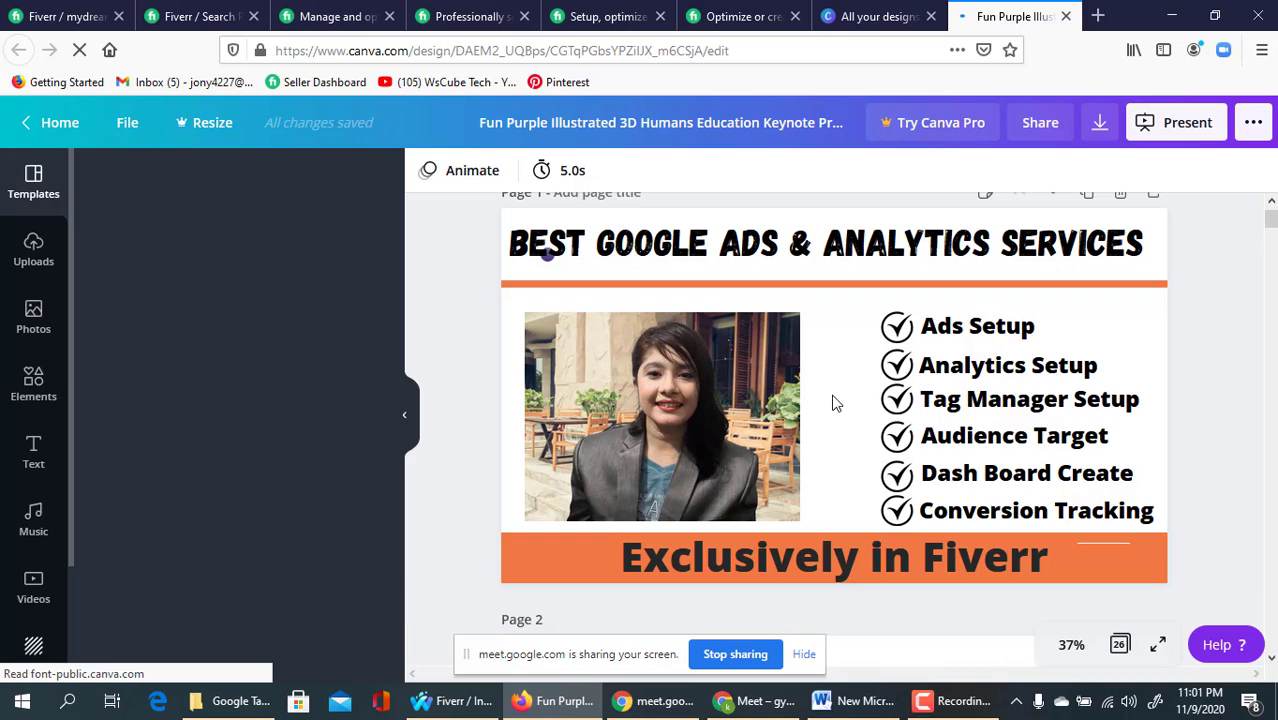
{"action": "scroll", "coordinate": [857, 475], "scroll_direction": "up", "scroll_amount": 1}
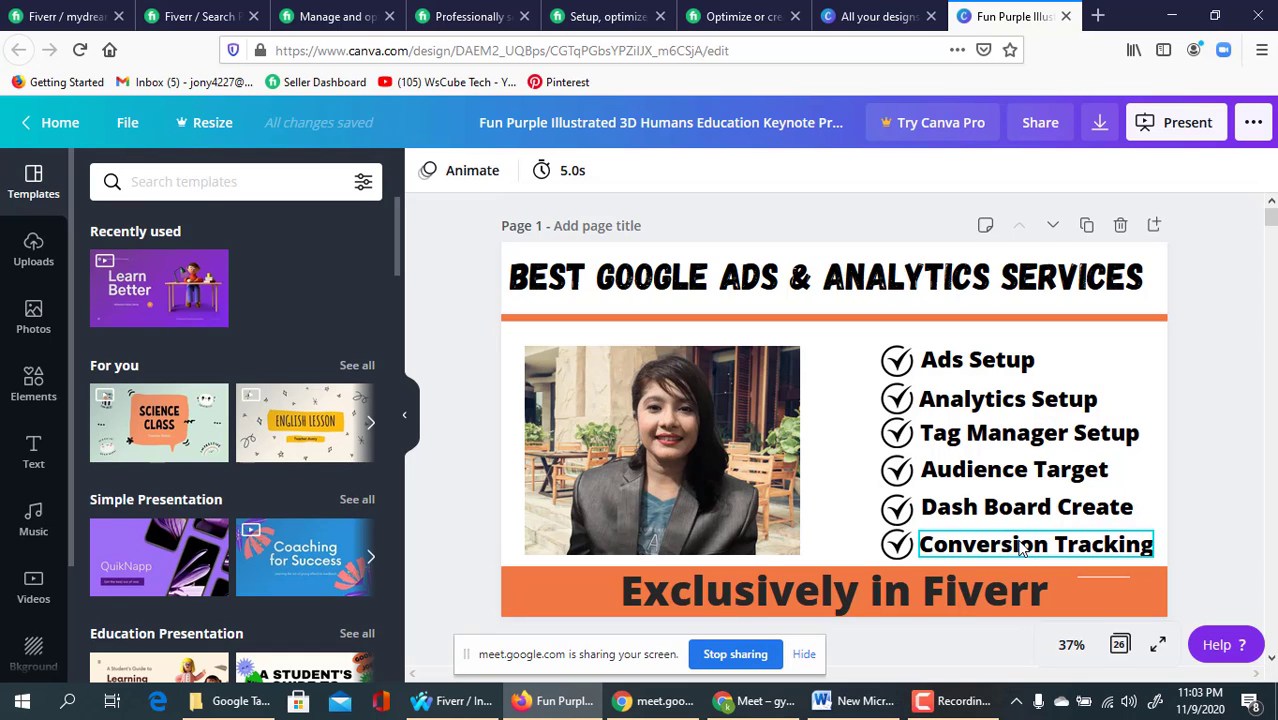
- Insert "All Social Media" in front of "Ads Setup" in the first checklist line of page 1
{"action": "left_click", "coordinate": [958, 368]}
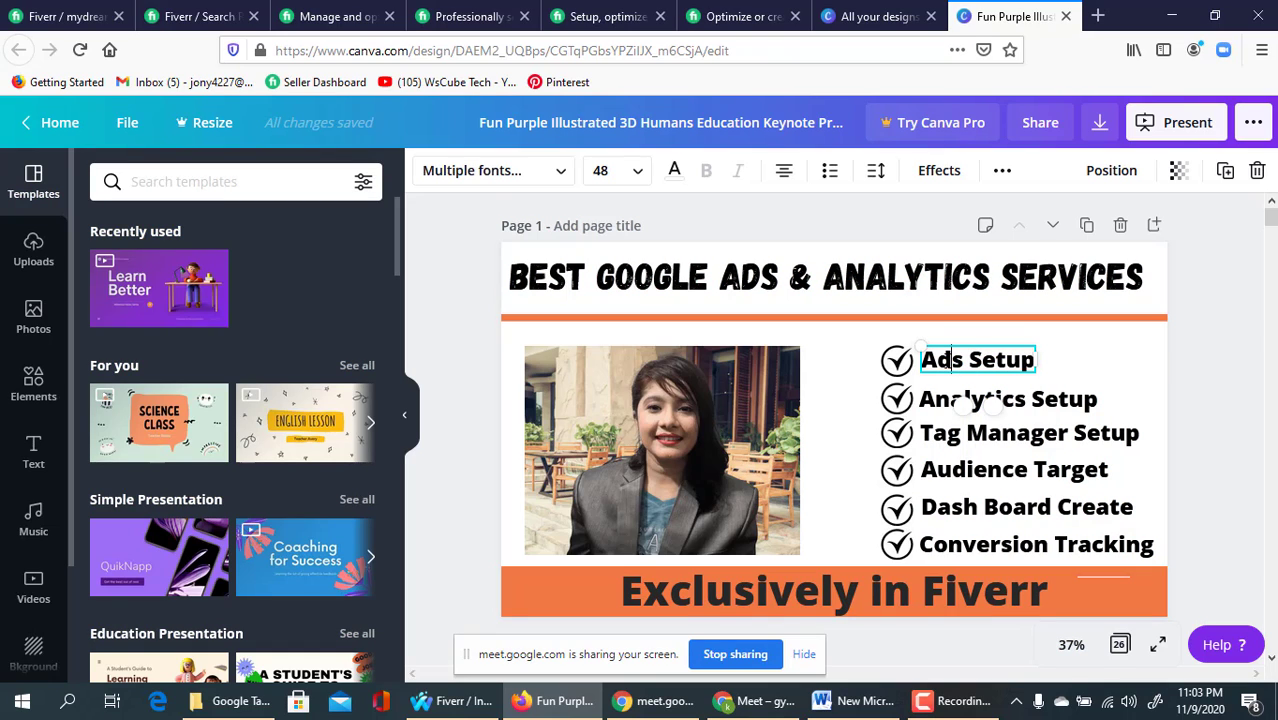
{"action": "left_click", "coordinate": [932, 364]}
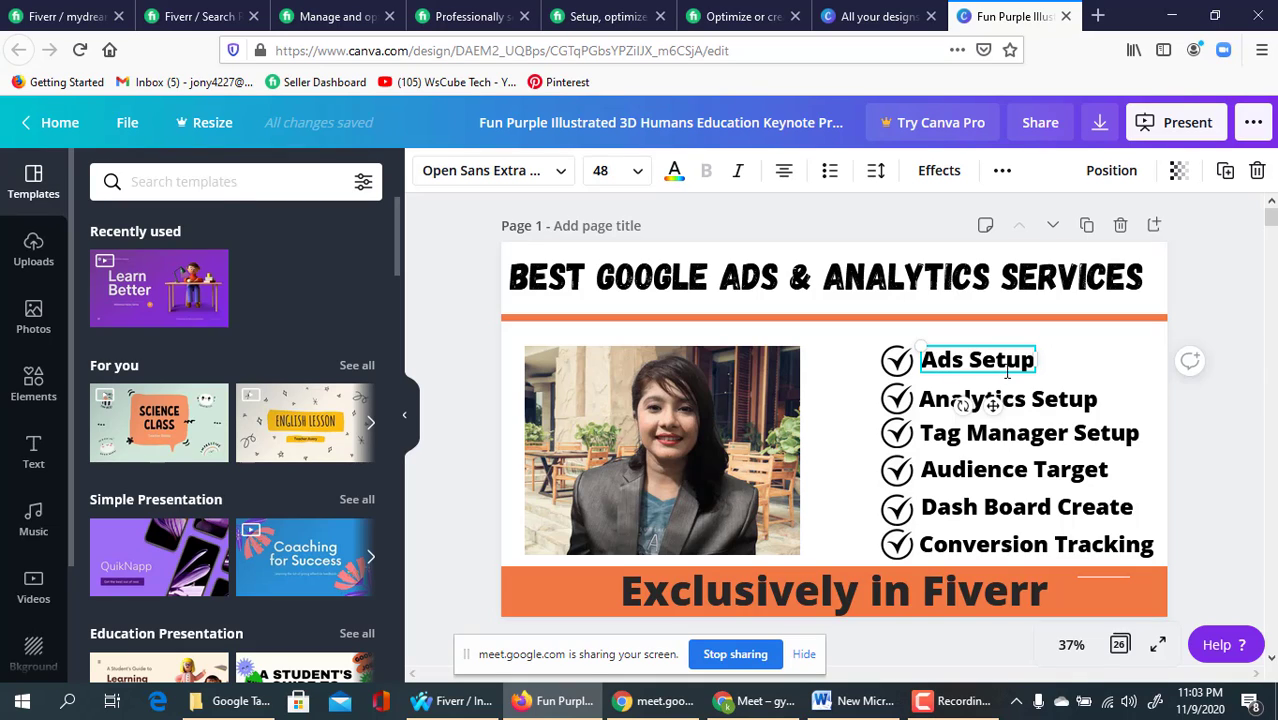
{"action": "type", "text": "A"}
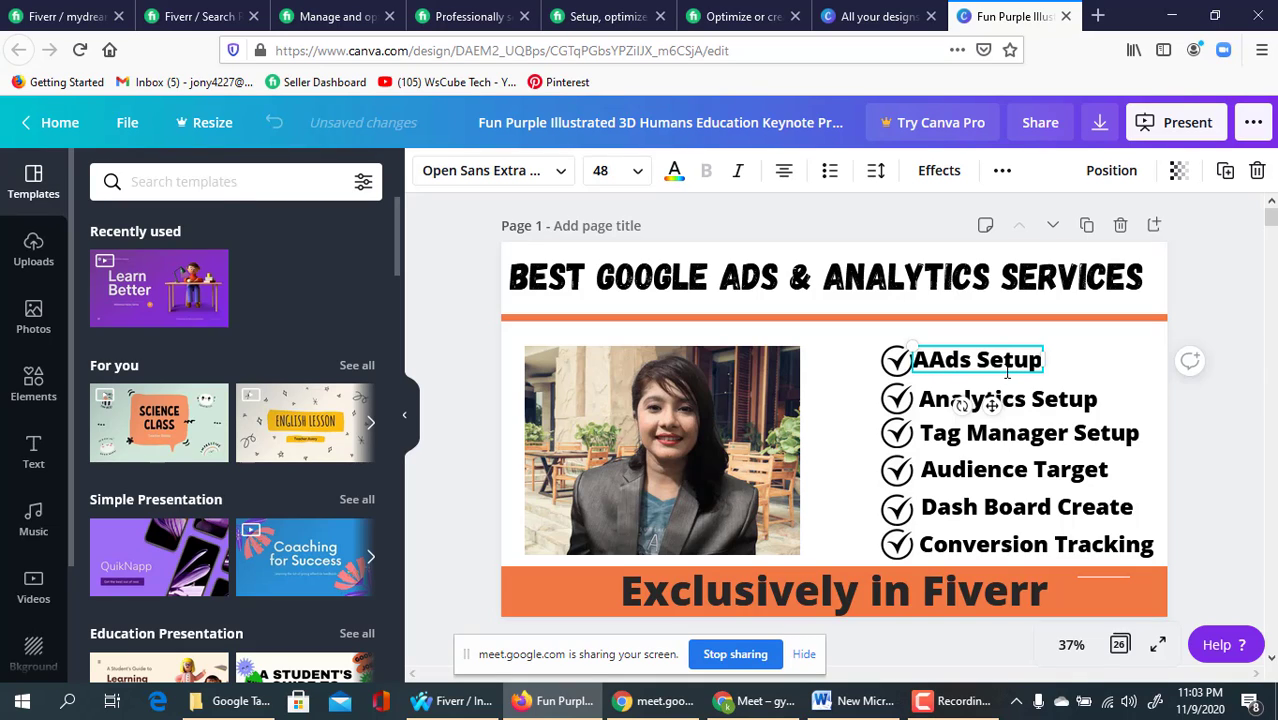
{"action": "type", "text": "ll So"}
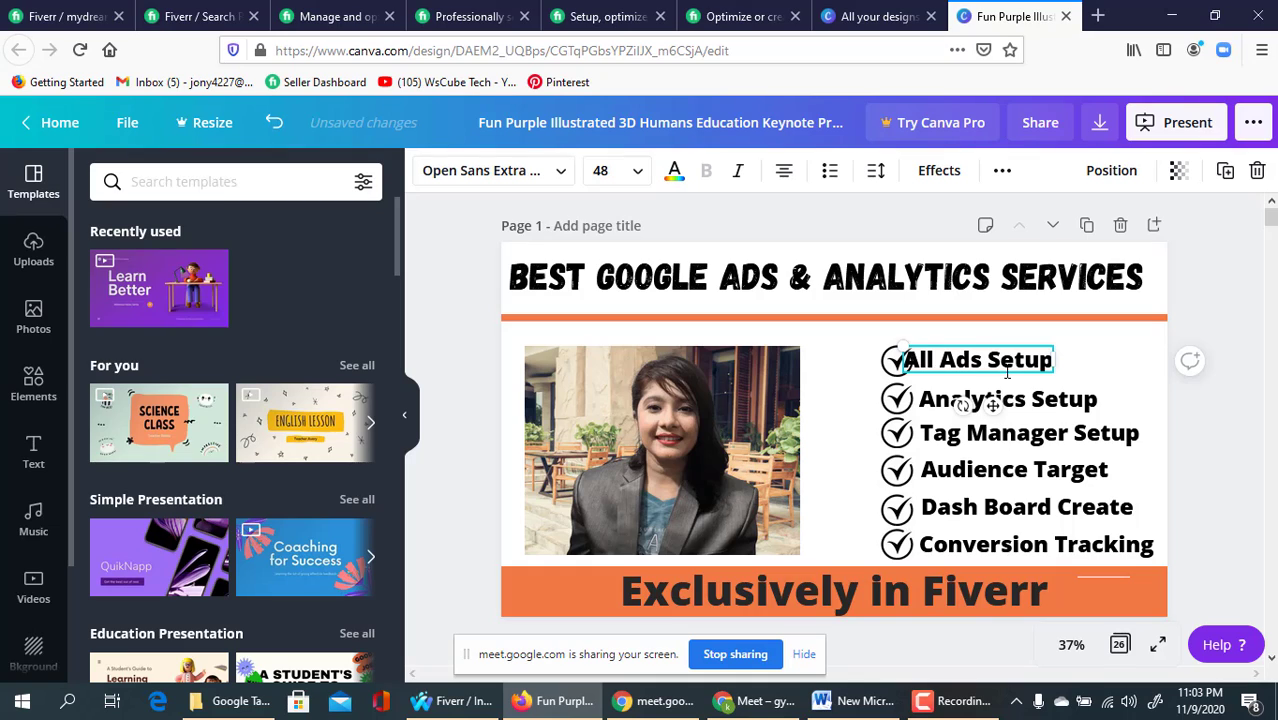
{"action": "type", "text": "cial "}
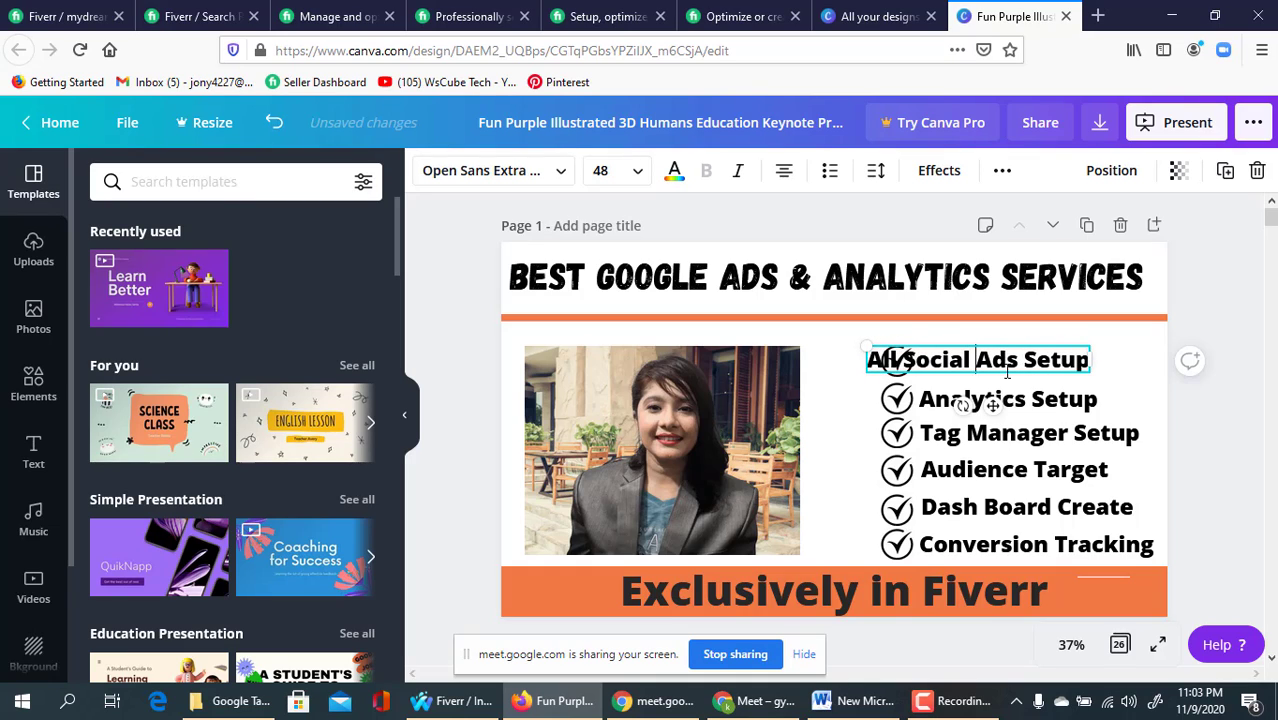
{"action": "type", "text": "m"}
{"action": "key", "text": "BackSpace"}
{"action": "type", "text": "Medi"}
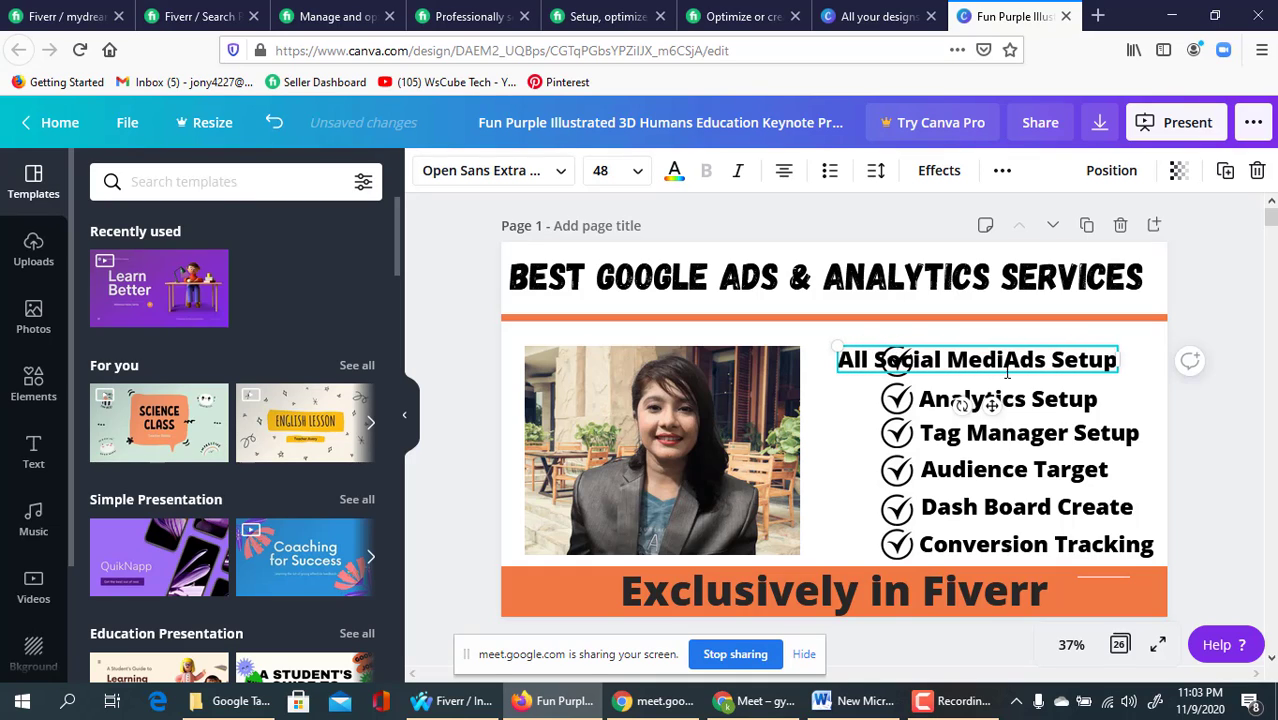
{"action": "type", "text": "a"}
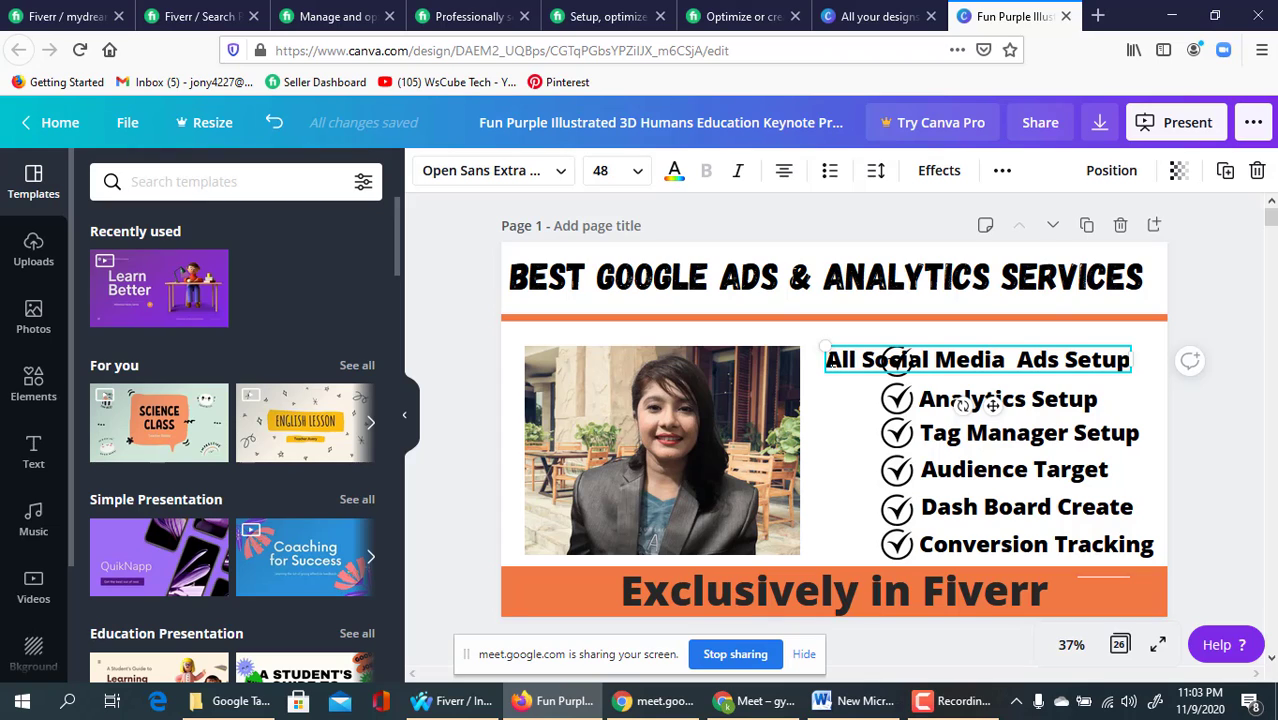
- Shorten the first checklist line to "All Social Ads Setup" and place it directly beside its check mark
{"action": "left_click", "coordinate": [847, 419]}
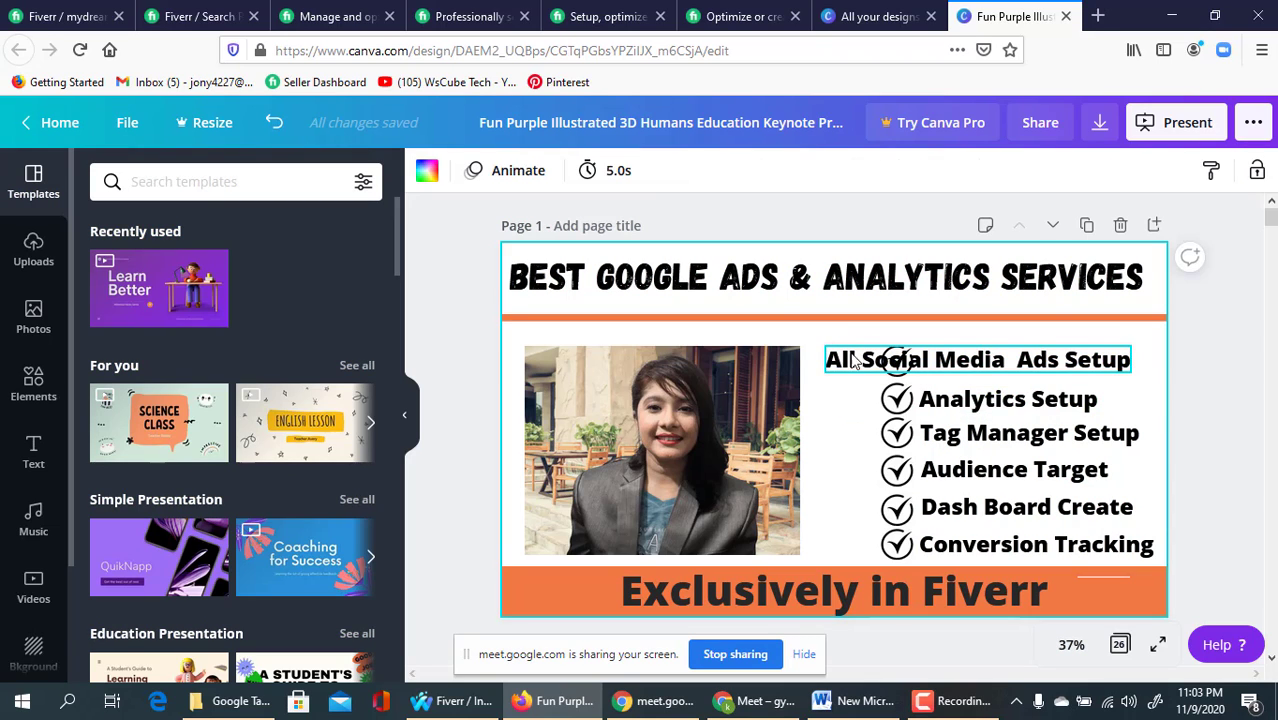
{"action": "left_click_drag", "start_coordinate": [851, 357], "coordinate": [929, 354]}
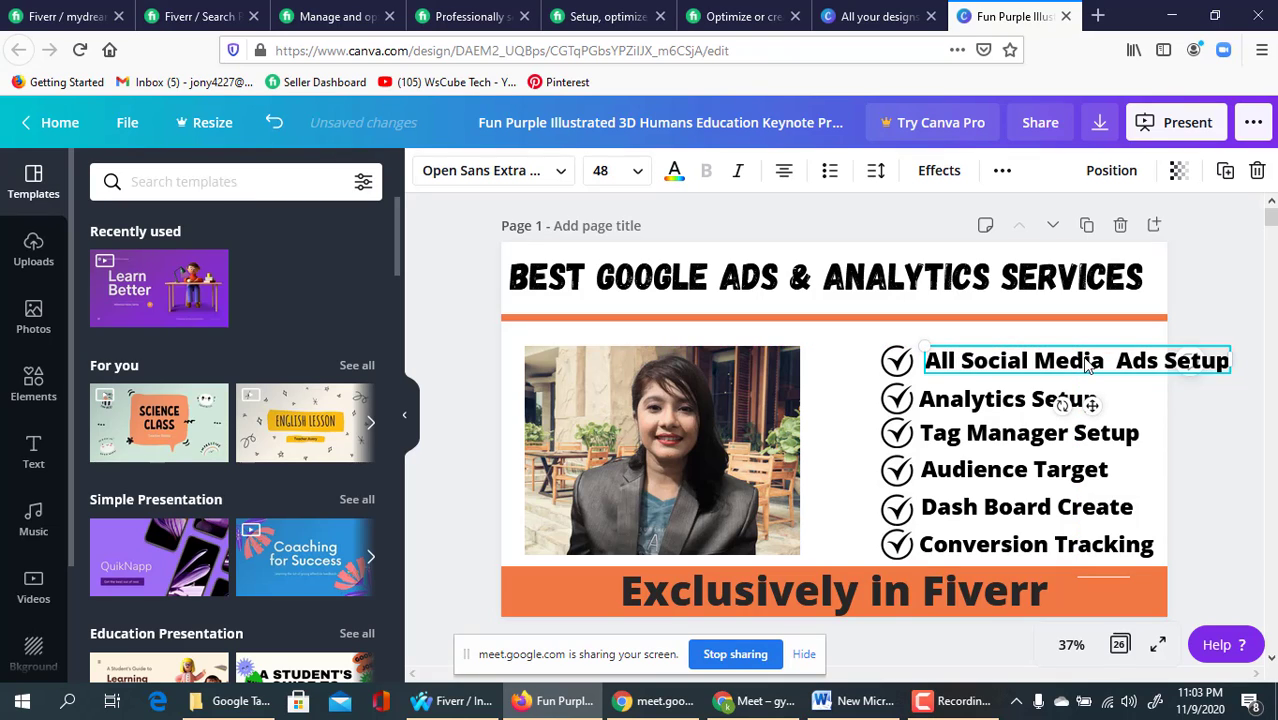
{"action": "double_click", "coordinate": [1087, 365]}
{"action": "key", "text": "BackSpace"}
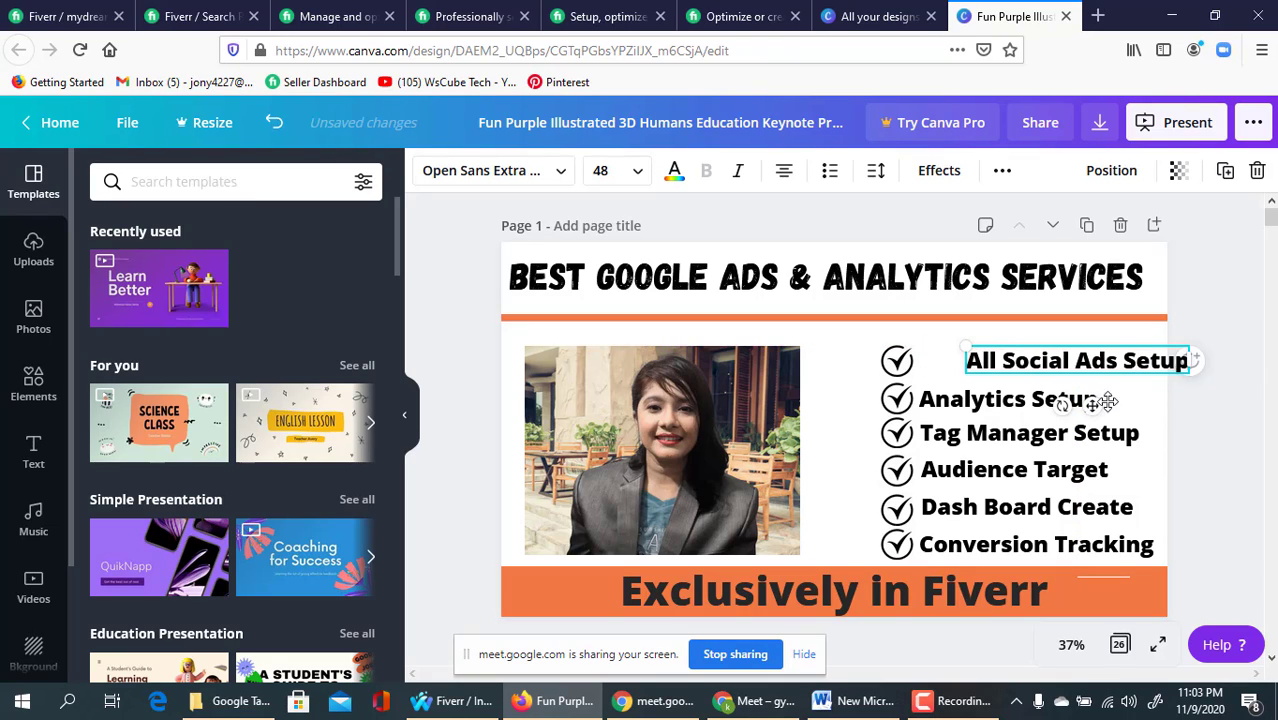
{"action": "left_click", "coordinate": [1130, 395]}
{"action": "left_click_drag", "start_coordinate": [1065, 364], "coordinate": [1017, 366]}
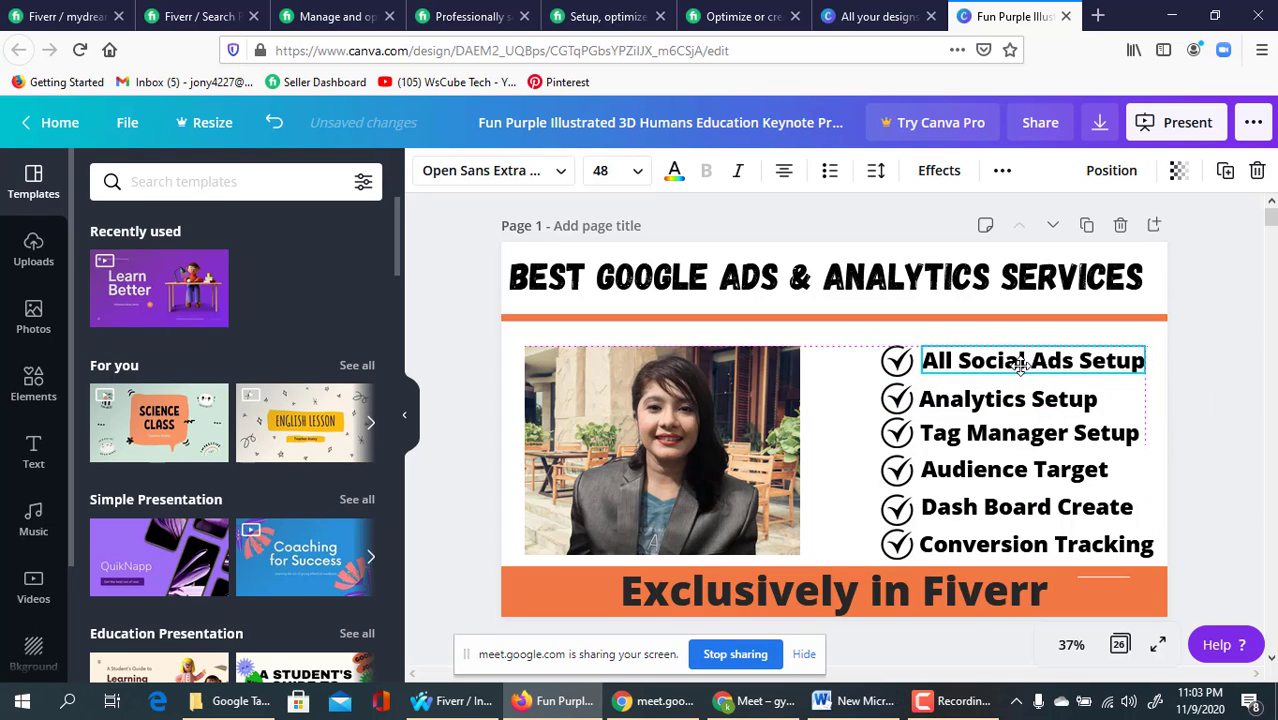
{"action": "left_click", "coordinate": [1221, 450]}
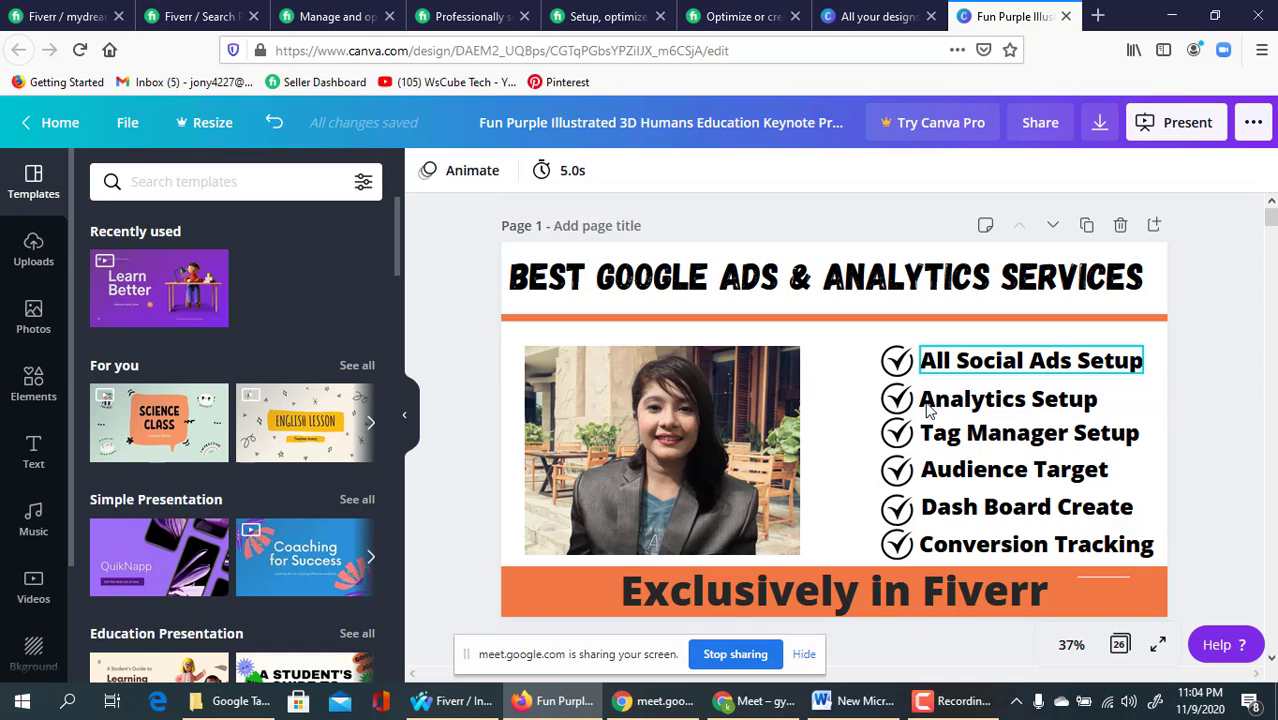
{"action": "left_click", "coordinate": [916, 438]}
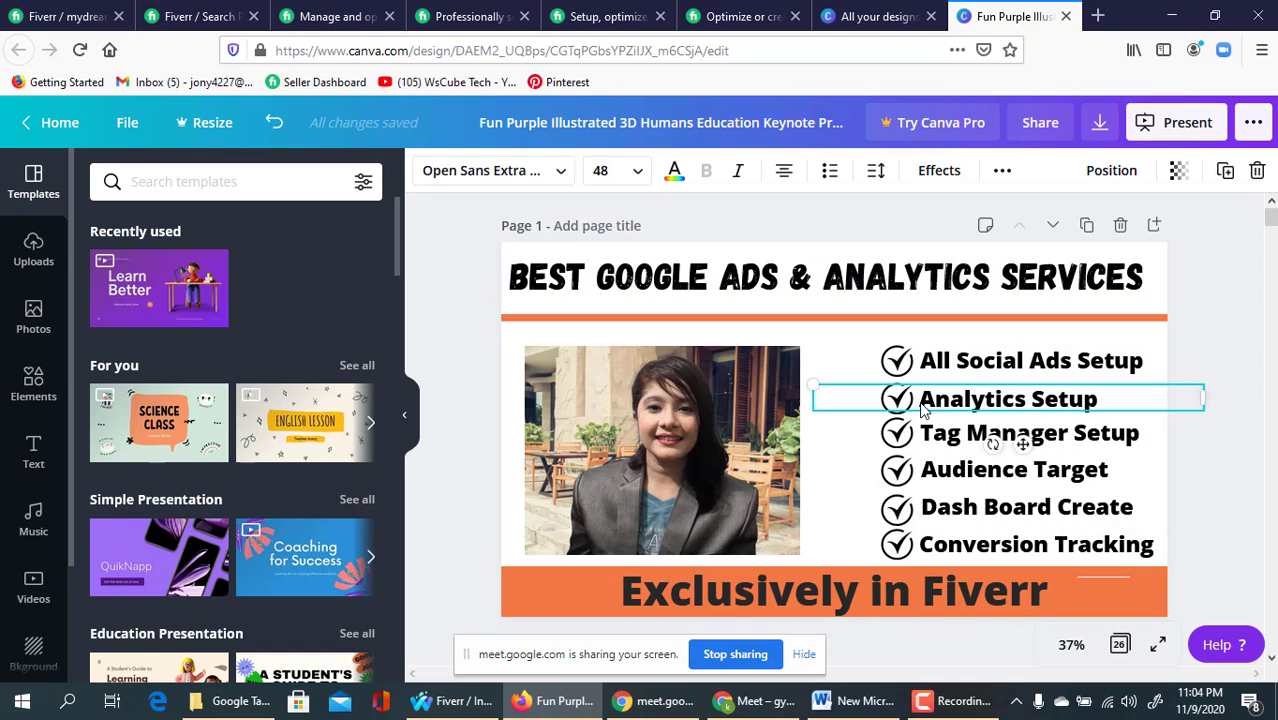
{"action": "left_click", "coordinate": [930, 477]}
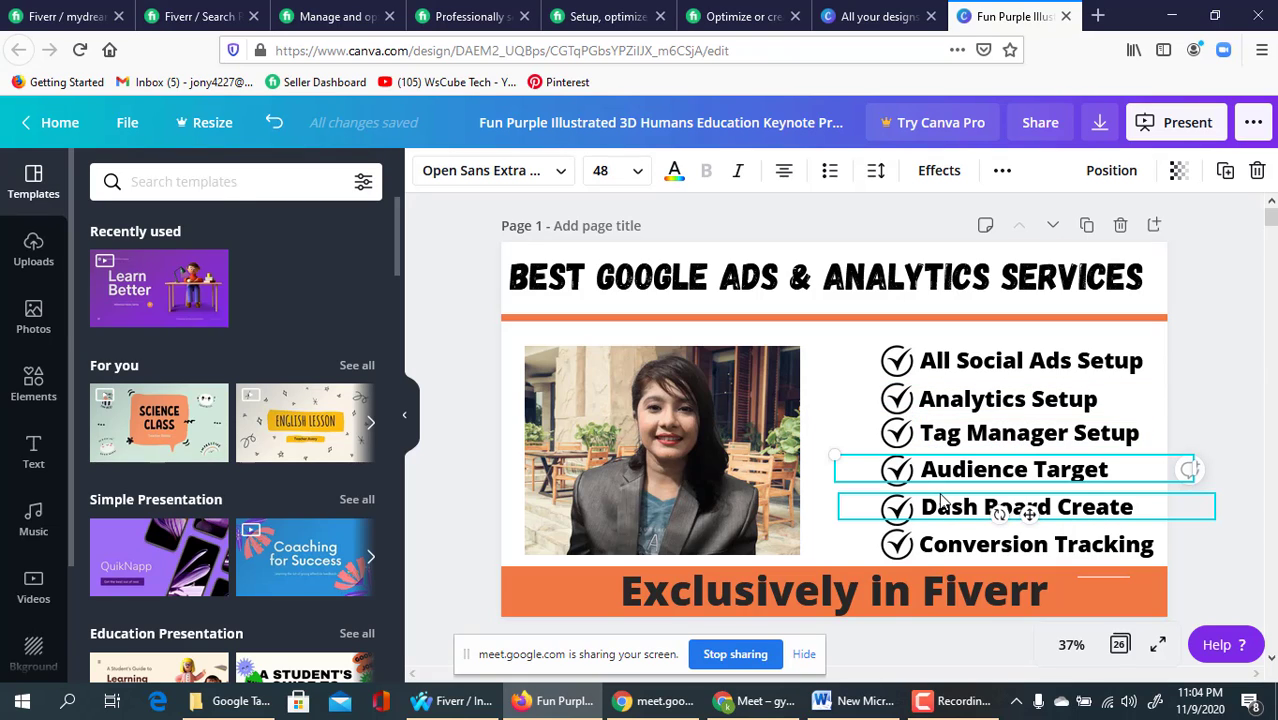
- Set the font size of the six checklist texts and the "Exclusively in Fiverr" text to 32
{"action": "left_click", "coordinate": [940, 503]}
{"action": "left_click", "coordinate": [947, 549]}
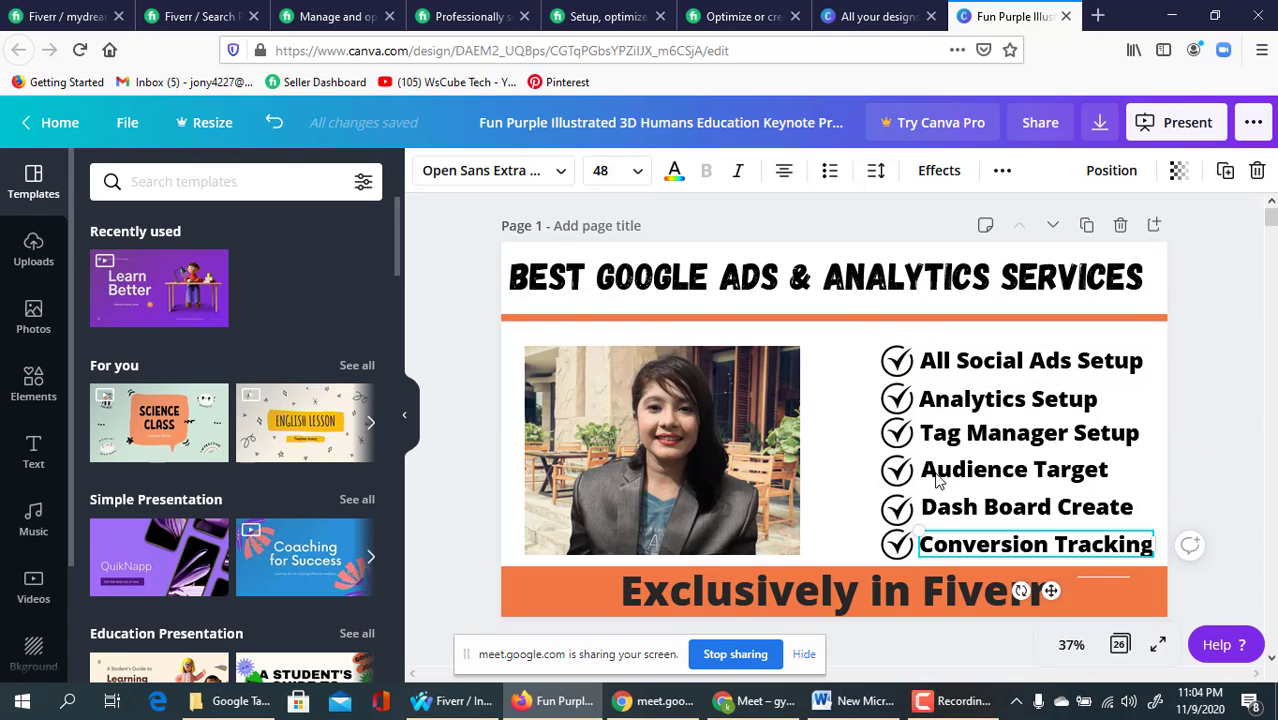
{"action": "left_click_drag", "start_coordinate": [875, 360], "coordinate": [956, 568]}
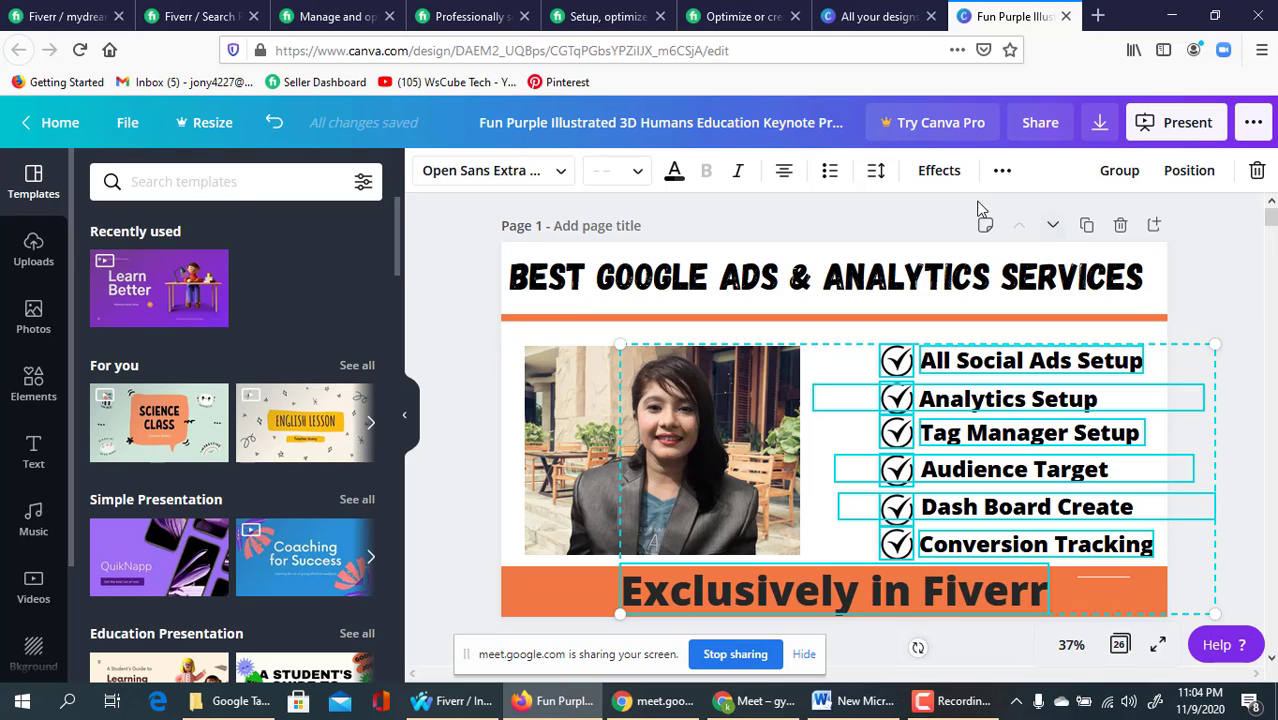
{"action": "left_click", "coordinate": [627, 178]}
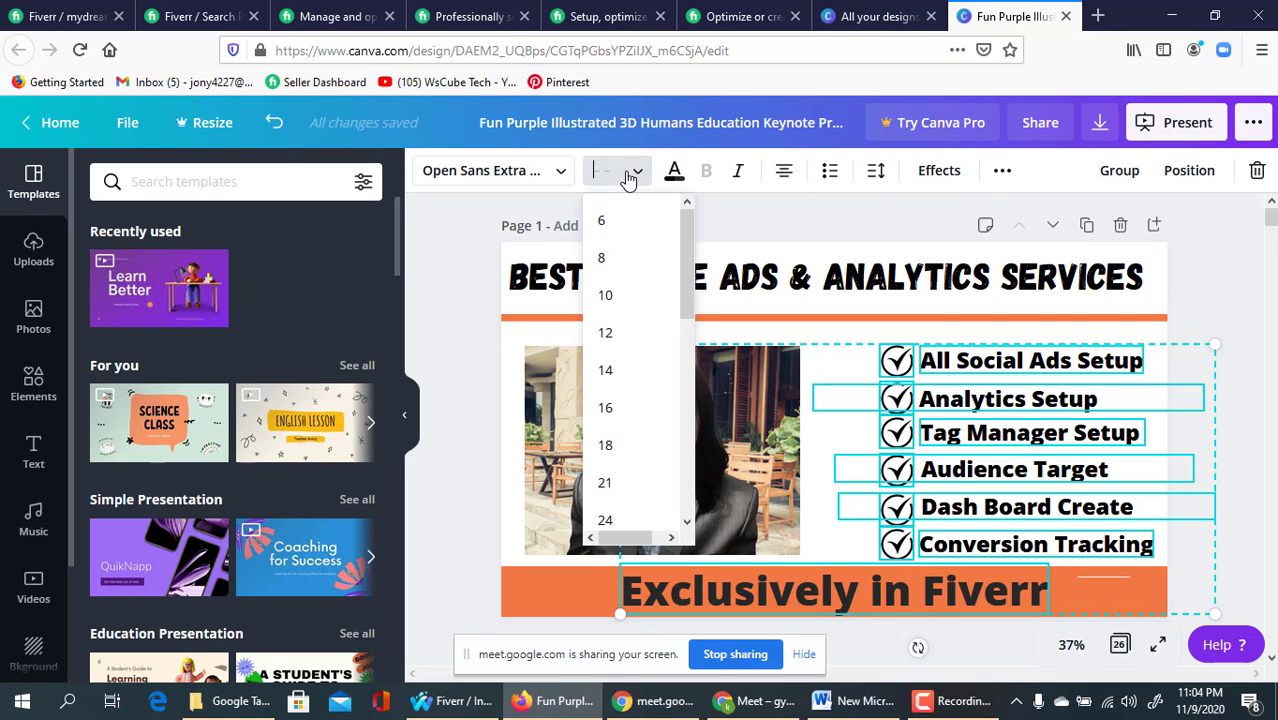
{"action": "left_click", "coordinate": [620, 456]}
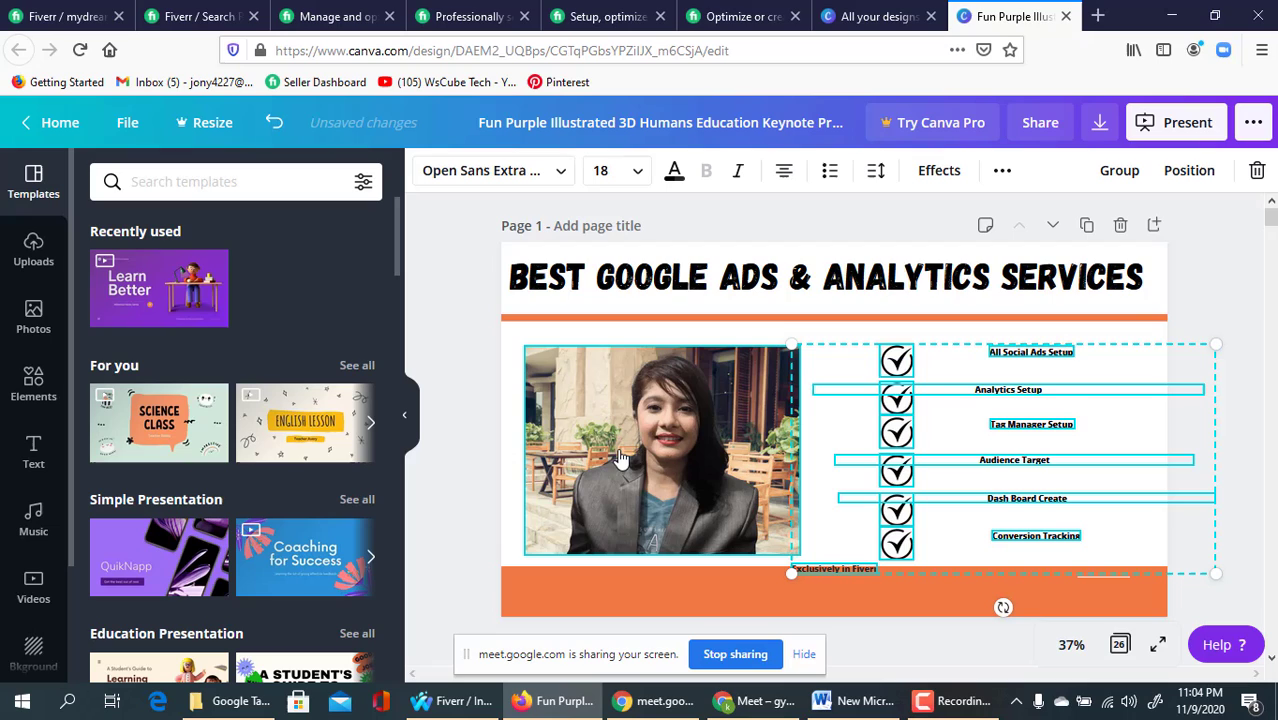
{"action": "left_click", "coordinate": [642, 177]}
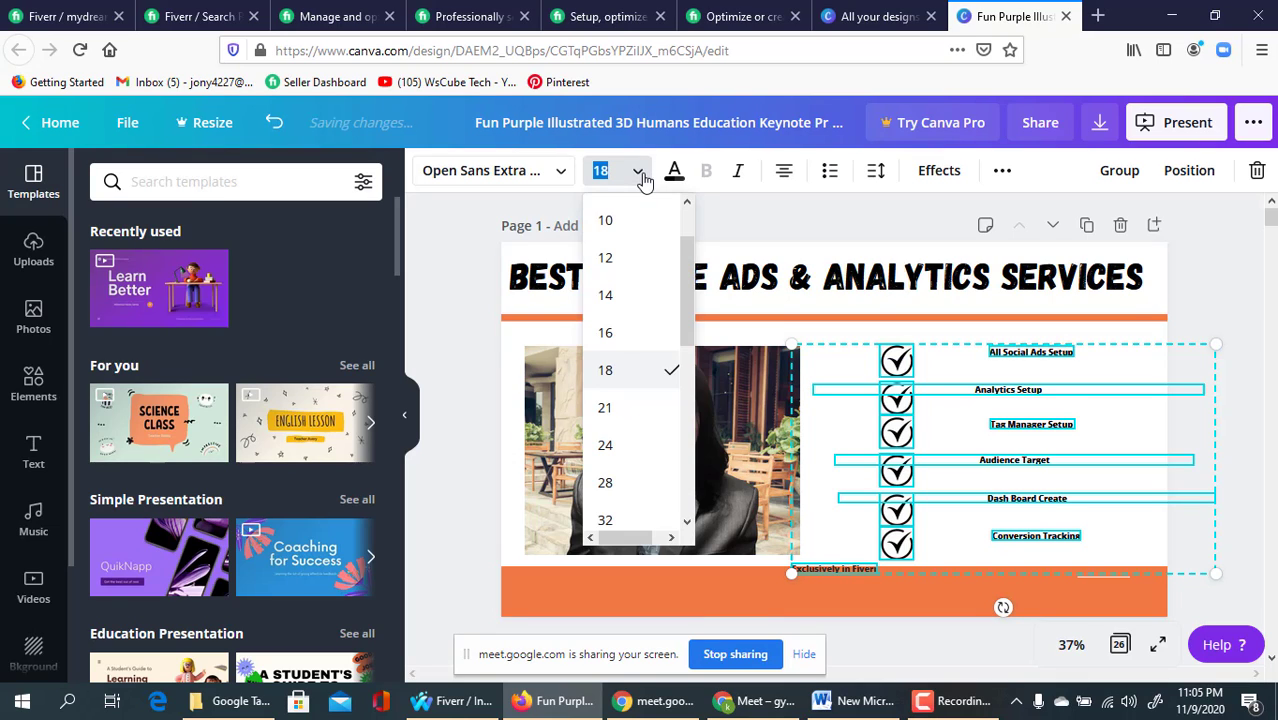
{"action": "scroll", "coordinate": [632, 486], "scroll_direction": "down", "scroll_amount": 1}
{"action": "left_click", "coordinate": [630, 463]}
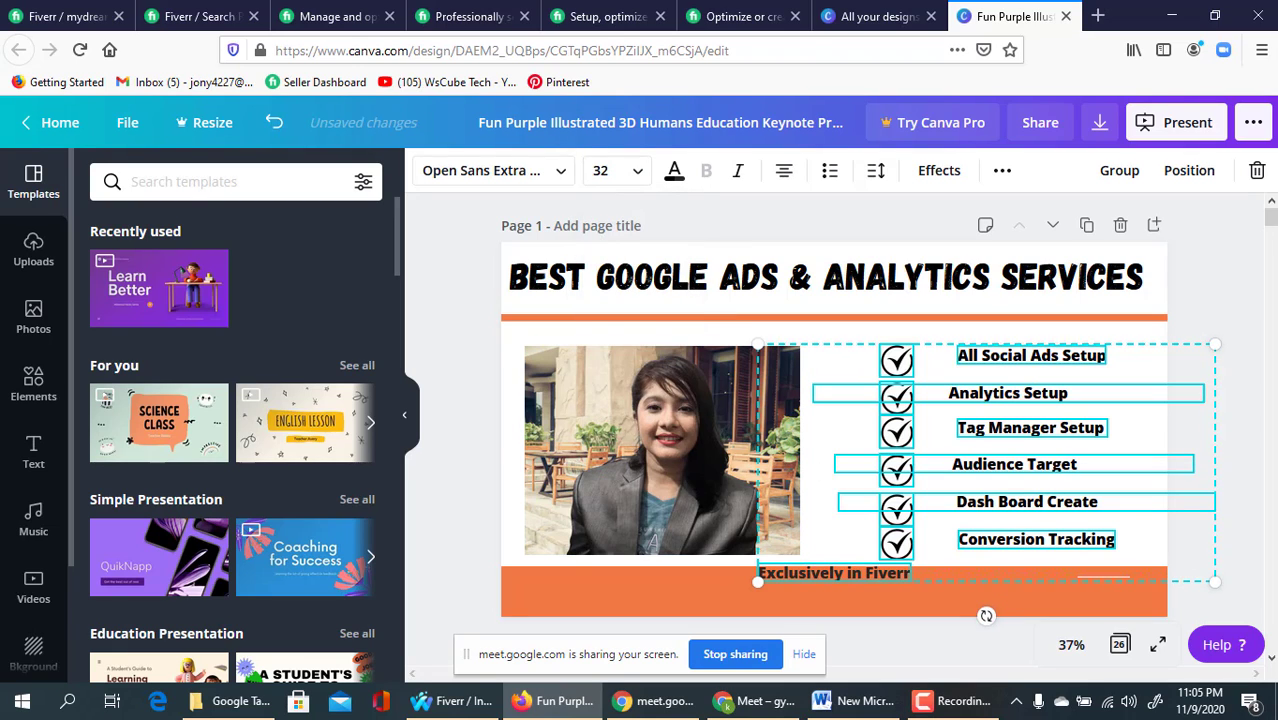
{"action": "left_click", "coordinate": [1254, 463]}
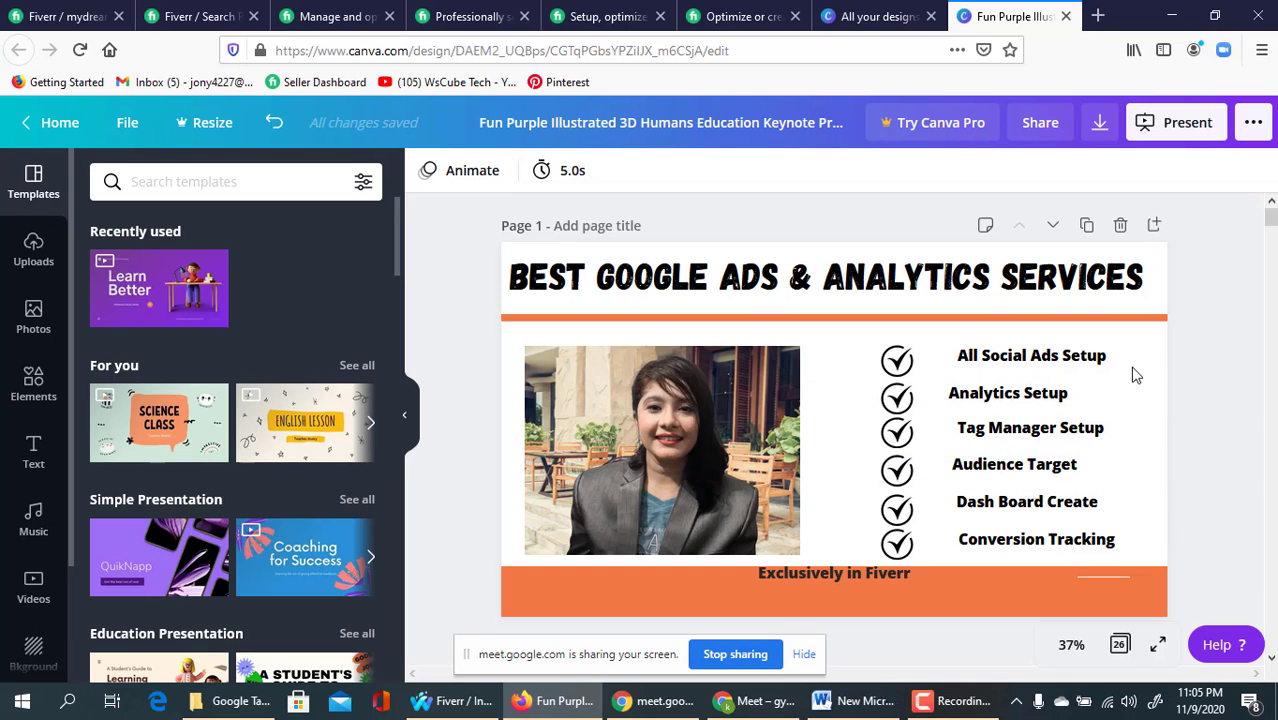
- Try aligning the six checklist texts to the left, and undo that alignment
{"action": "left_click_drag", "start_coordinate": [1118, 352], "coordinate": [1006, 548]}
{"action": "left_click", "coordinate": [1180, 172]}
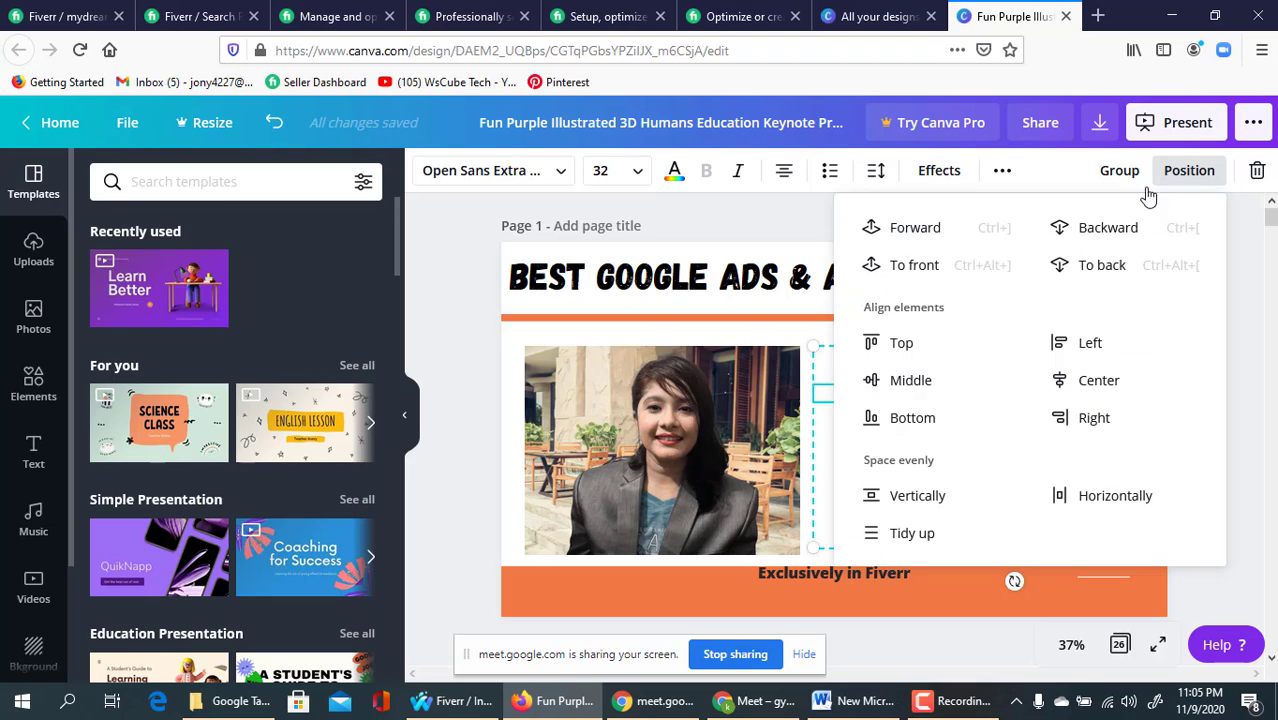
{"action": "left_click", "coordinate": [1068, 345]}
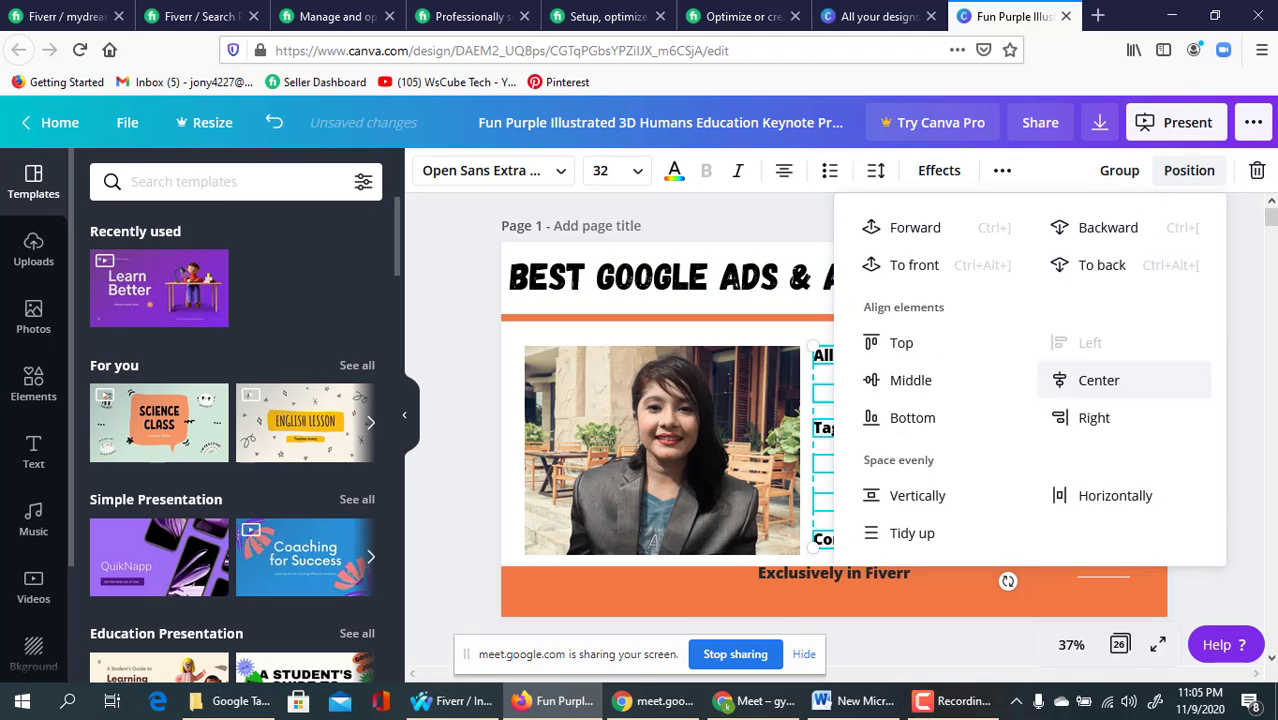
{"action": "left_click", "coordinate": [1247, 387]}
{"action": "left_click", "coordinate": [1247, 387]}
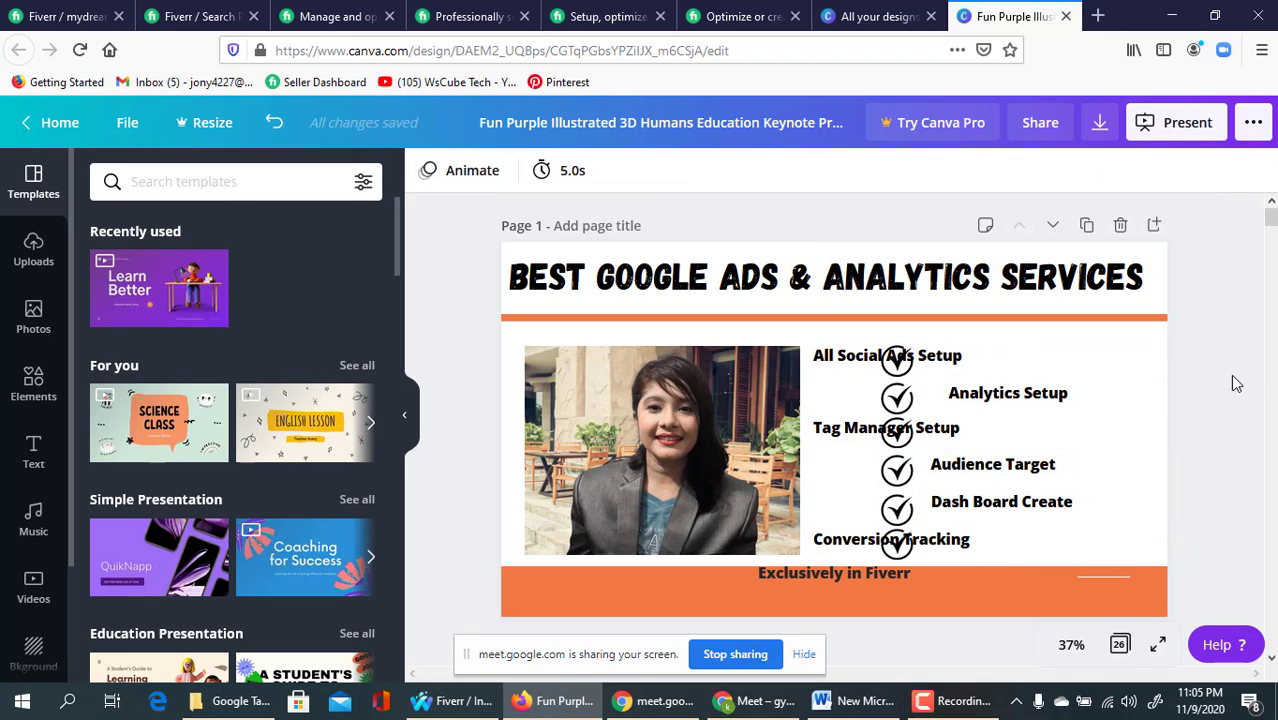
{"action": "key", "text": "ctrl+z"}
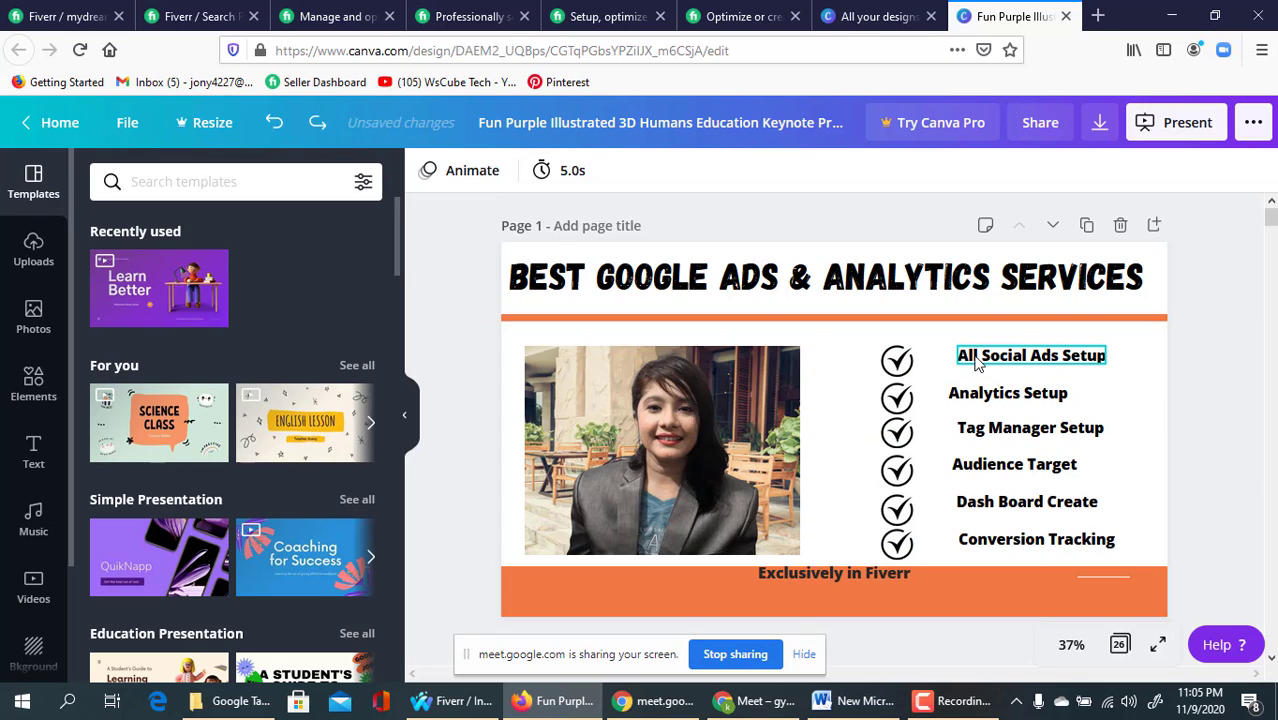
- Move the "All Social Ads Setup" text and its check mark up together, and nudge "Analytics Setup" down level with its check mark
{"action": "left_click_drag", "start_coordinate": [977, 363], "coordinate": [908, 349]}
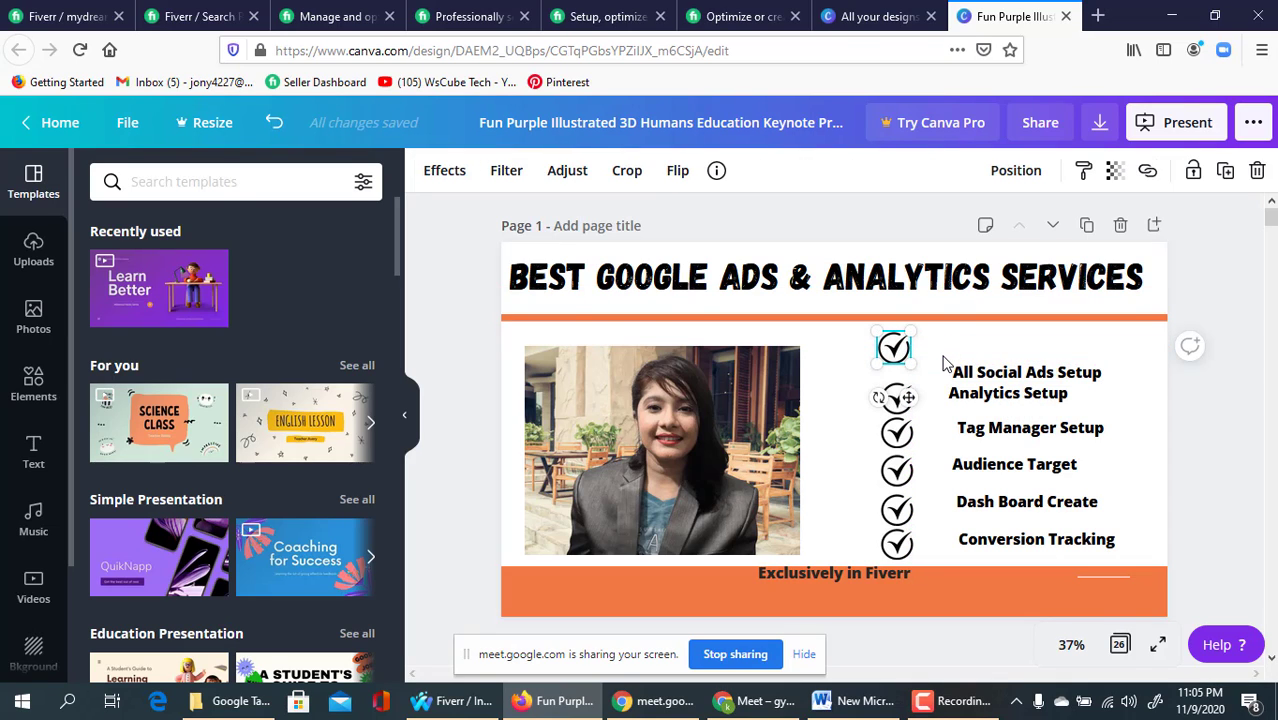
{"action": "left_click_drag", "start_coordinate": [968, 366], "coordinate": [948, 341]}
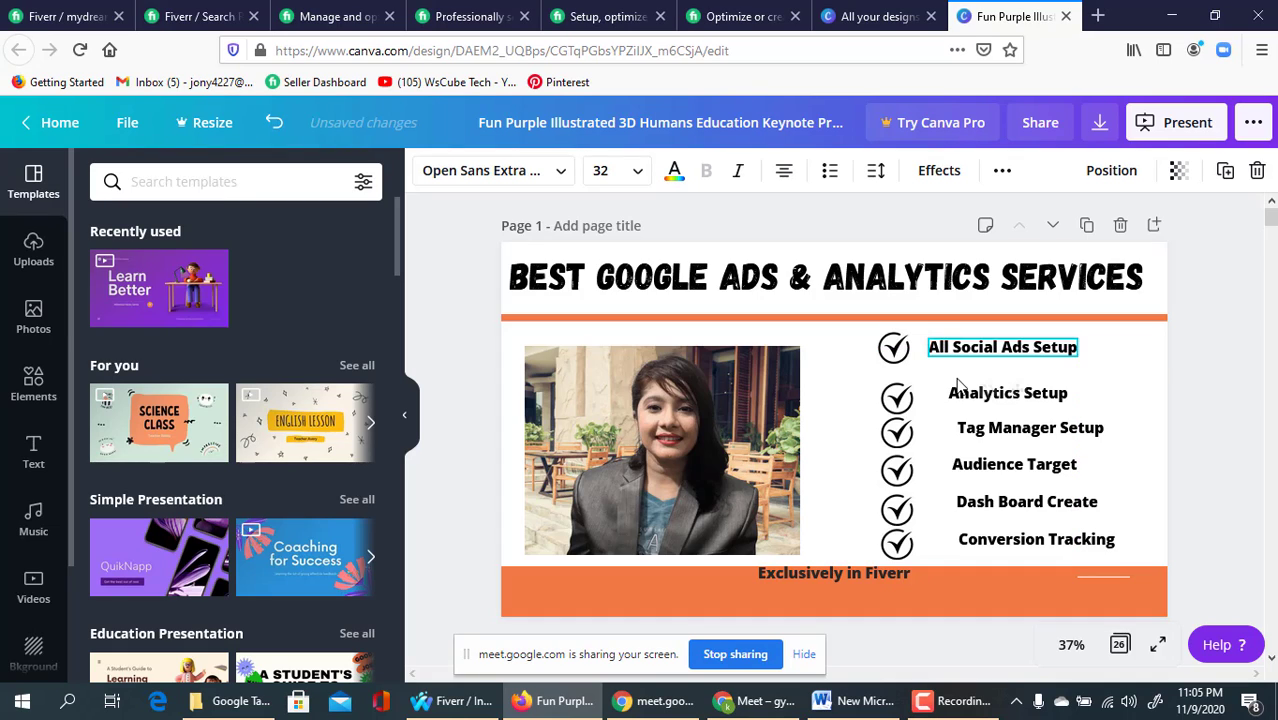
{"action": "left_click", "coordinate": [962, 393]}
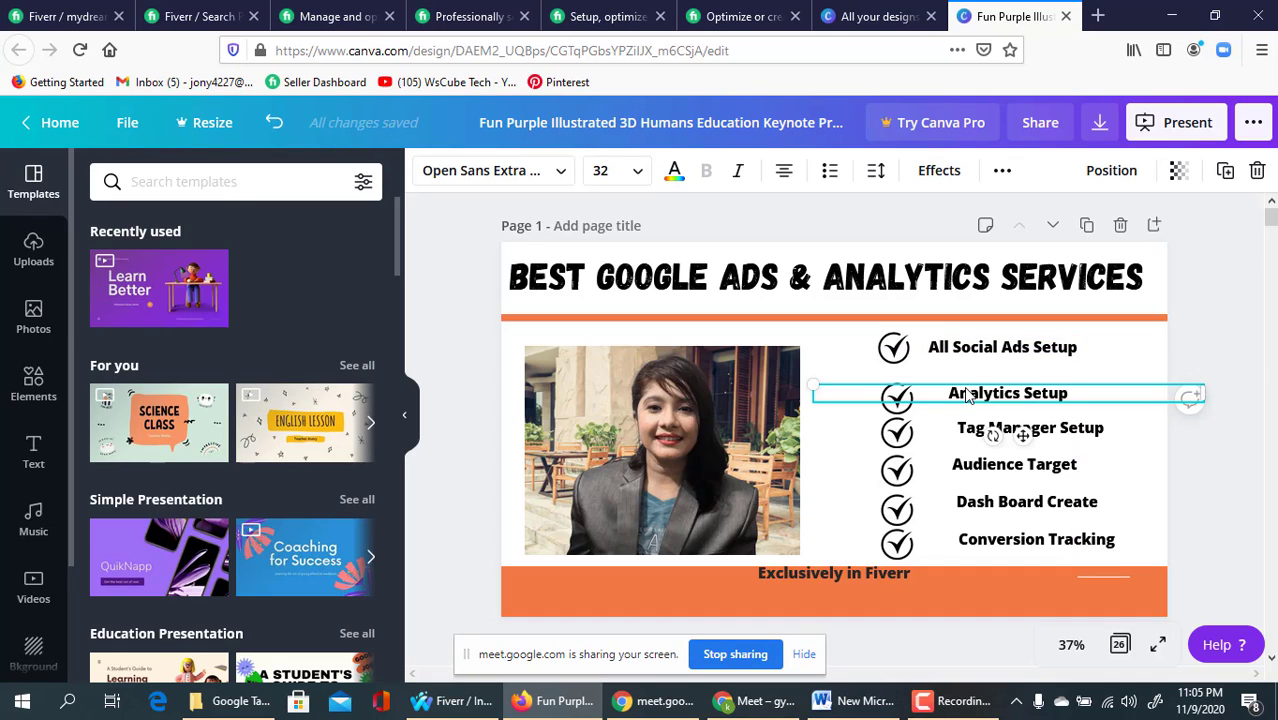
{"action": "left_click_drag", "start_coordinate": [968, 395], "coordinate": [963, 400]}
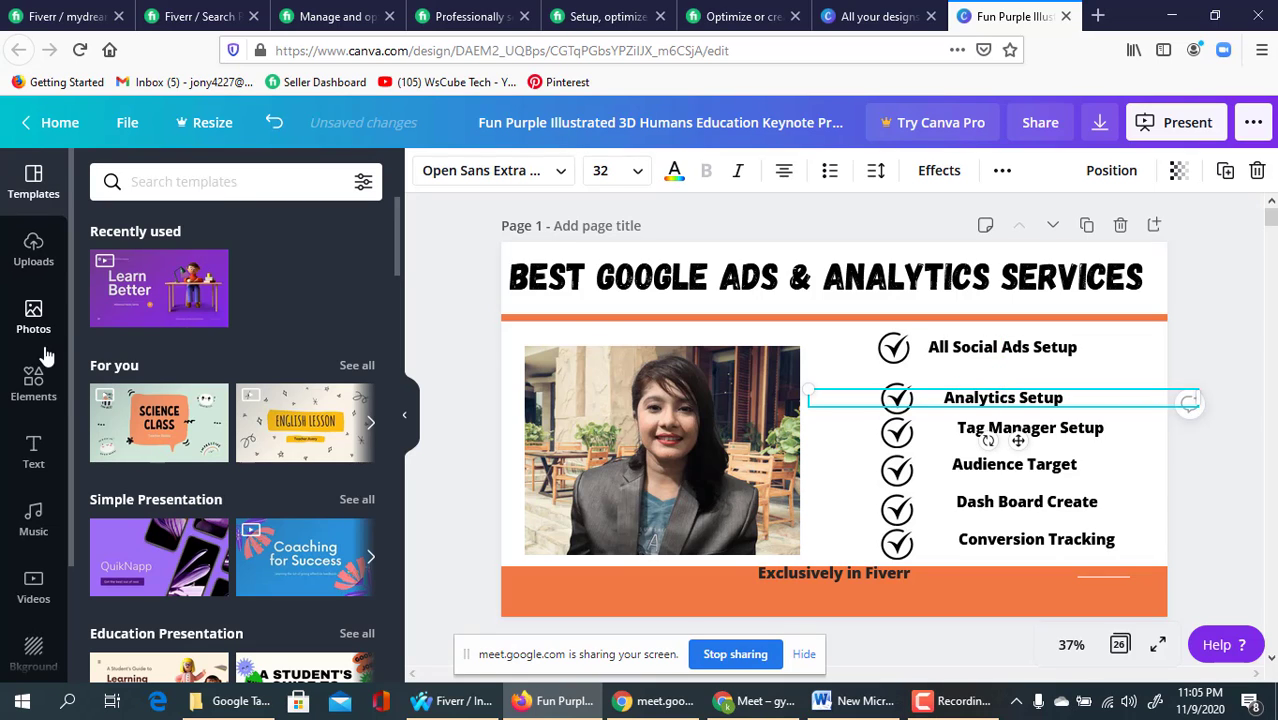
- Add a subheading text box to page 1 reading "Google Ads Setup"
{"action": "left_click", "coordinate": [44, 392]}
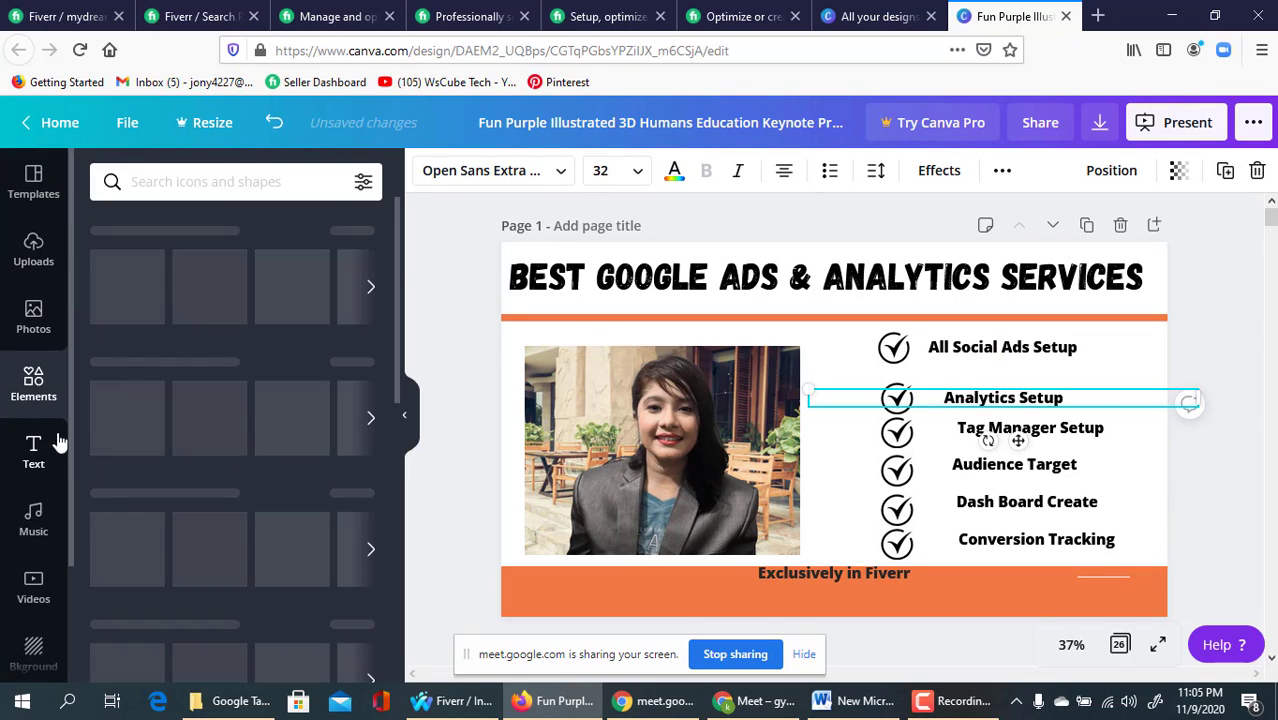
{"action": "left_click", "coordinate": [58, 441]}
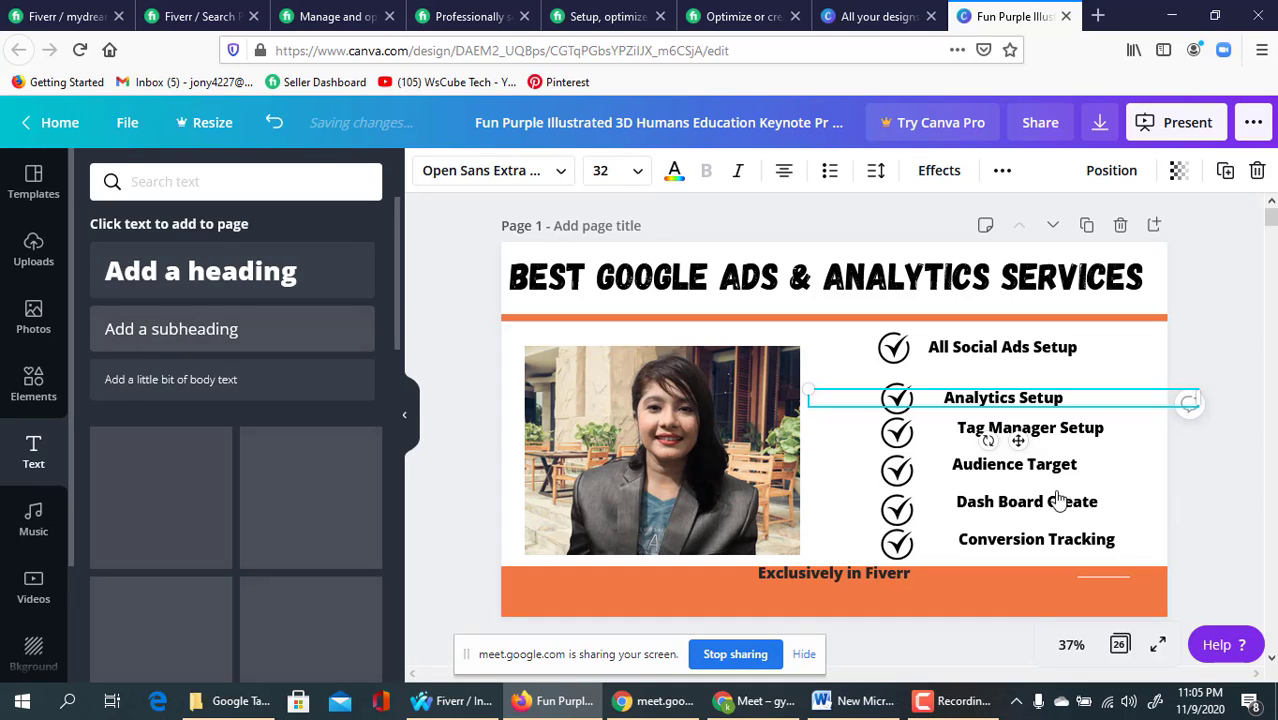
{"action": "left_click", "coordinate": [171, 329]}
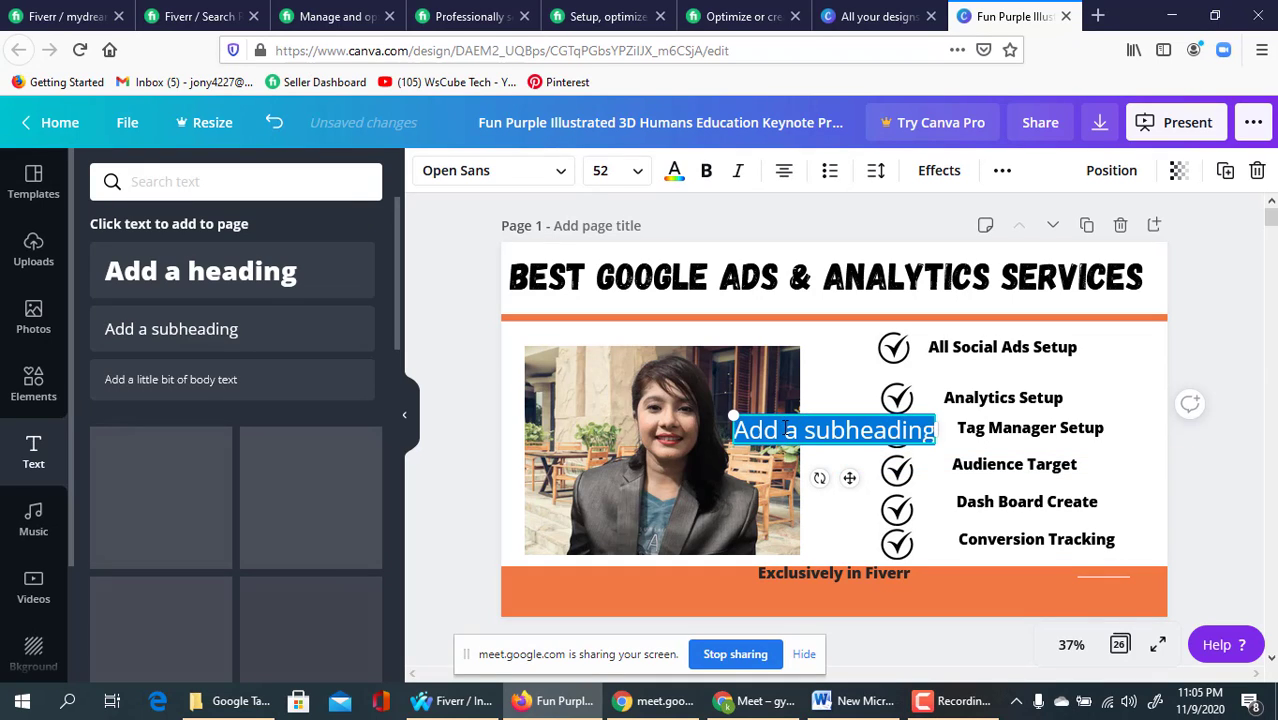
{"action": "type", "text": "Go"}
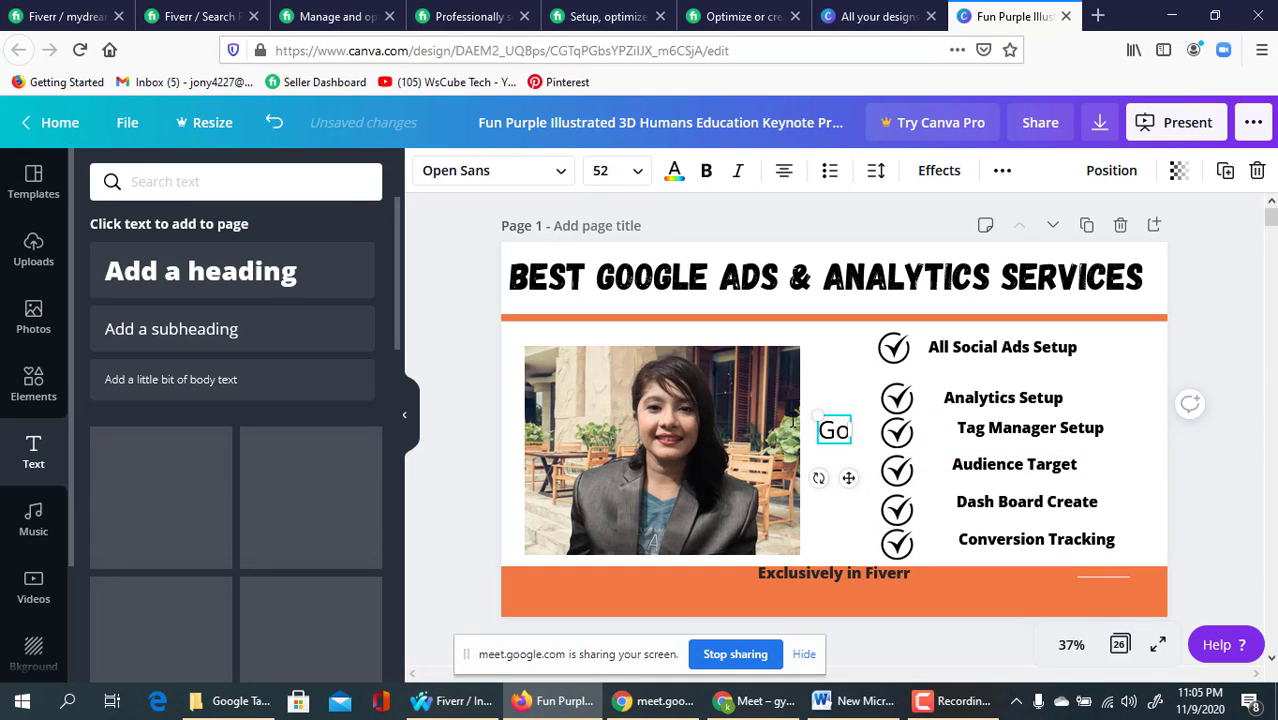
{"action": "type", "text": "ole"}
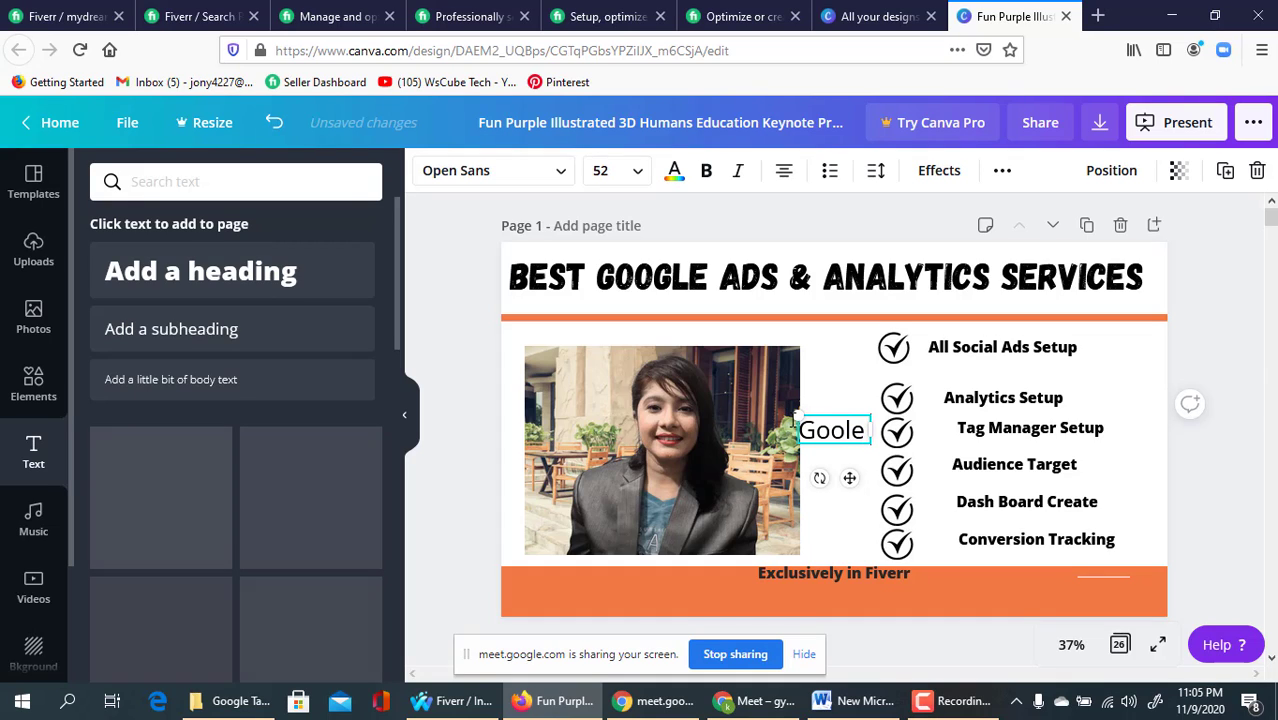
{"action": "type", "text": " A"}
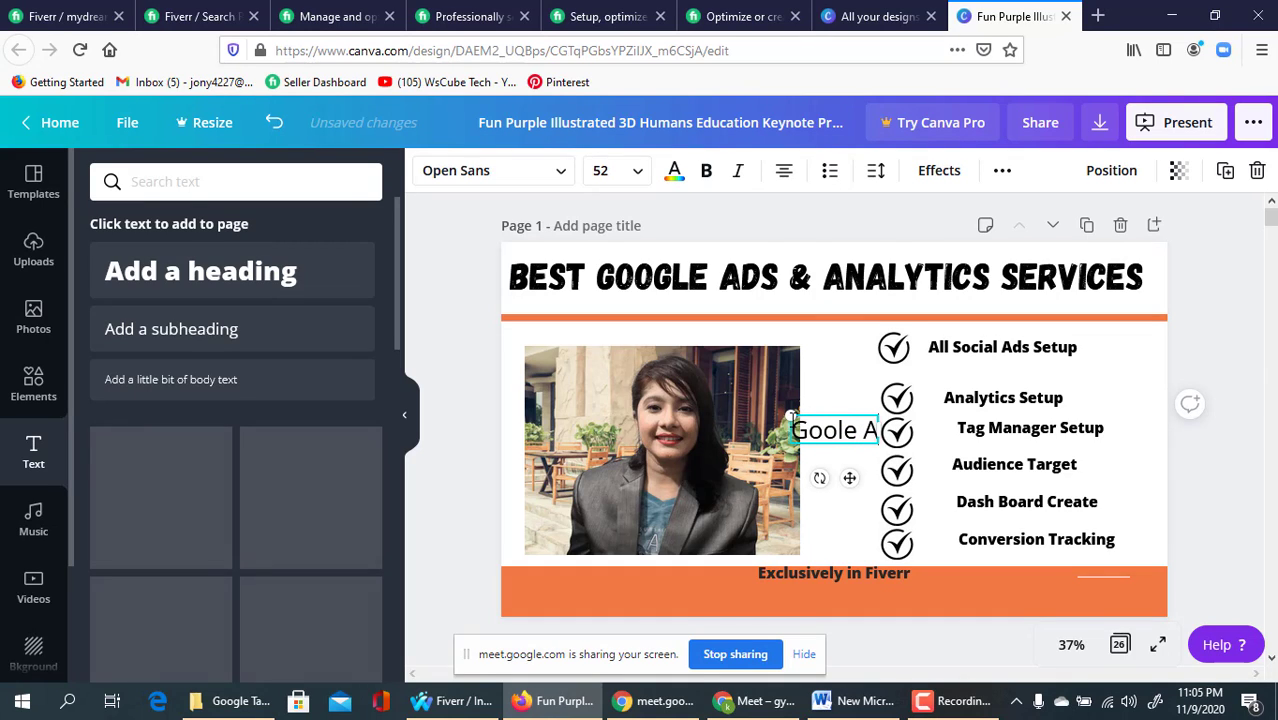
{"action": "key", "text": "BackSpace"}
{"action": "key", "text": "BackSpace"}
{"action": "key", "text": "BackSpace"}
{"action": "key", "text": "BackSpace"}
{"action": "key", "text": "BackSpace"}
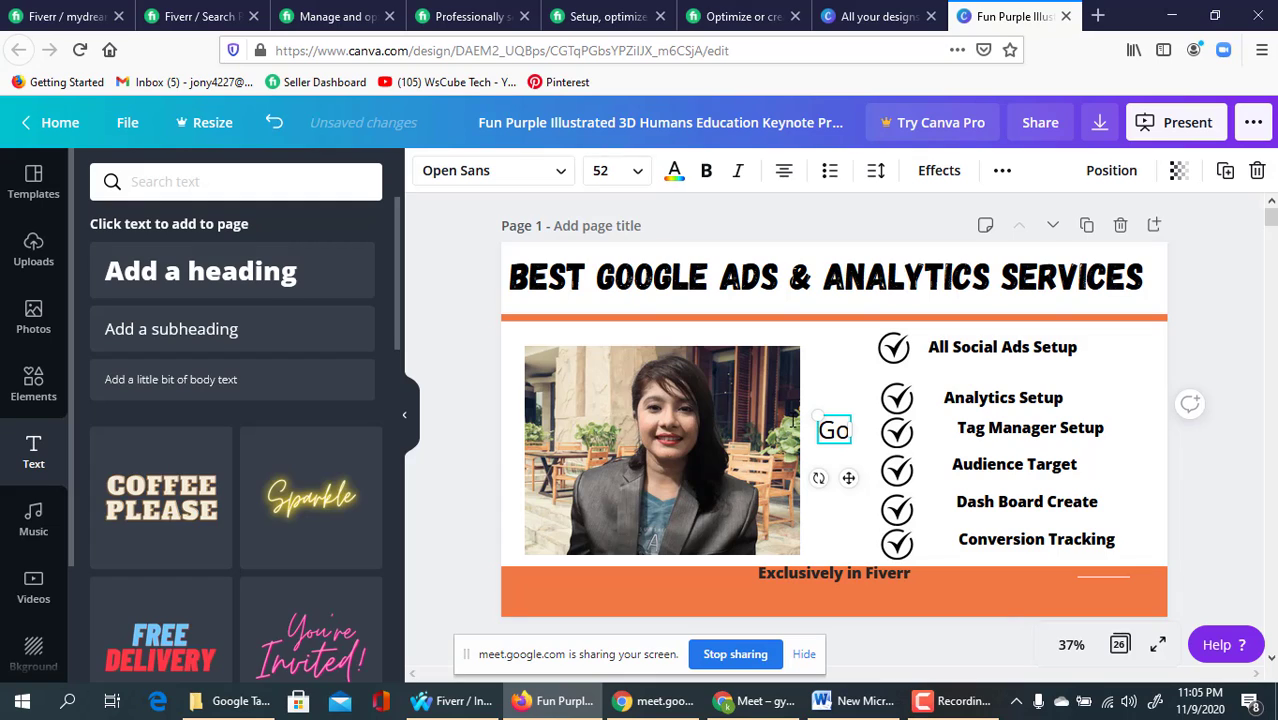
{"action": "type", "text": "ogle Ads"}
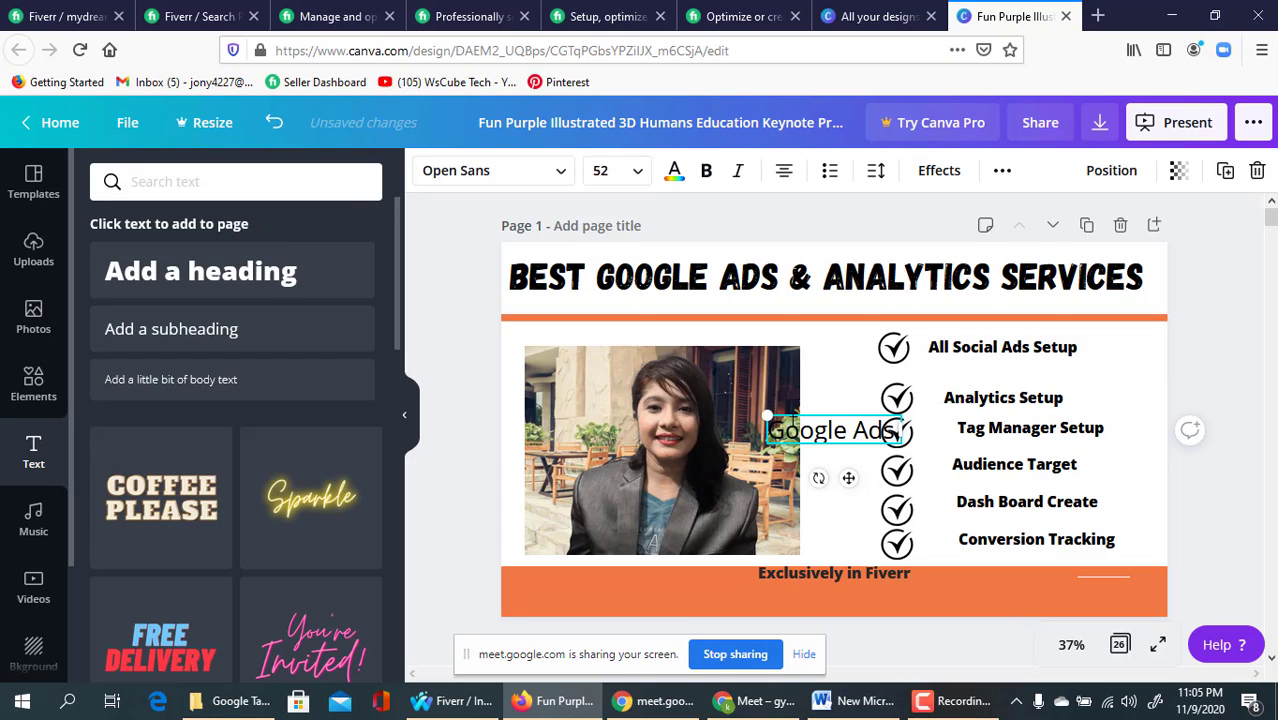
{"action": "type", "text": " Setup"}
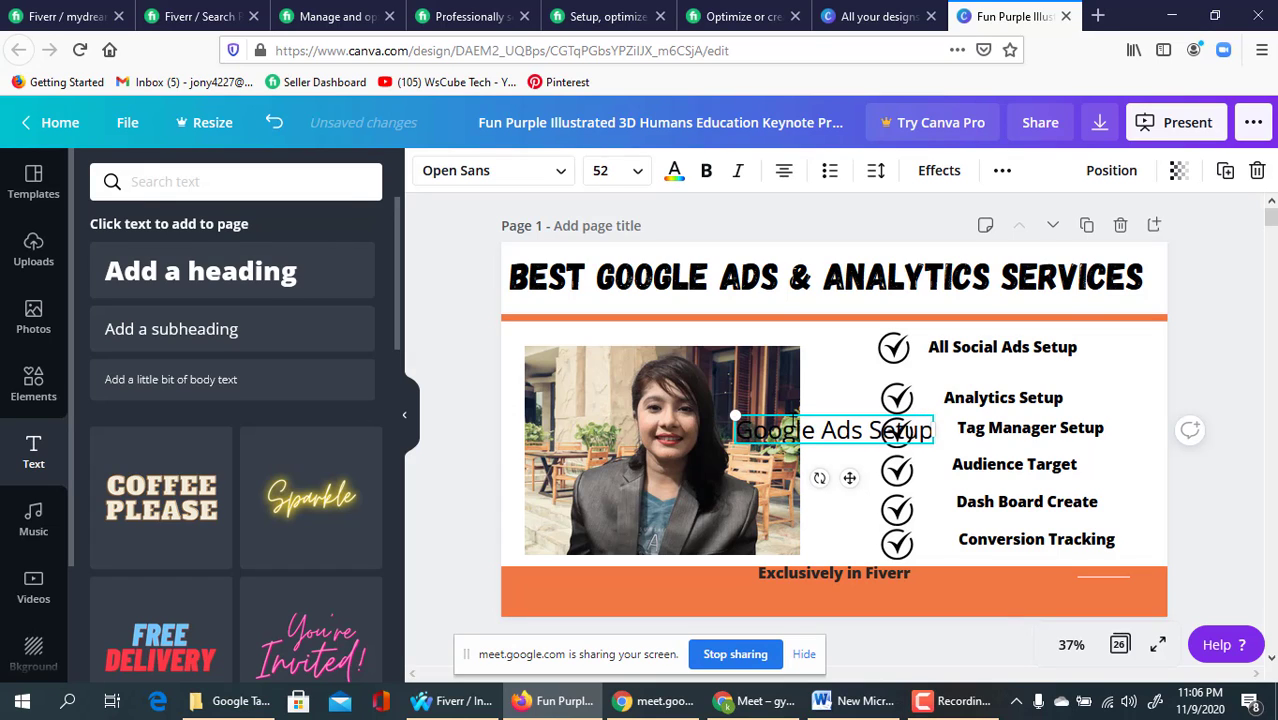
- Make the "Google Ads Setup" text bold and place it between "All Social Ads Setup" and "Analytics Setup"
{"action": "key", "text": "ctrl+a"}
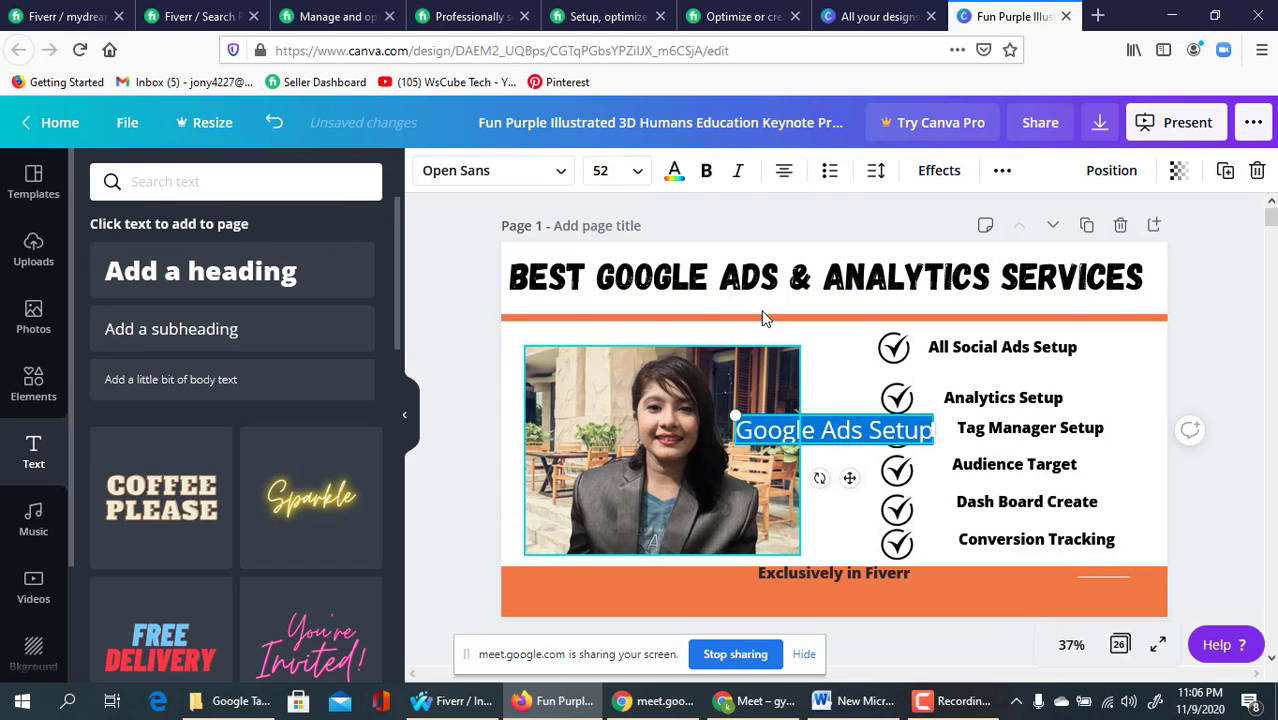
{"action": "left_click", "coordinate": [706, 170]}
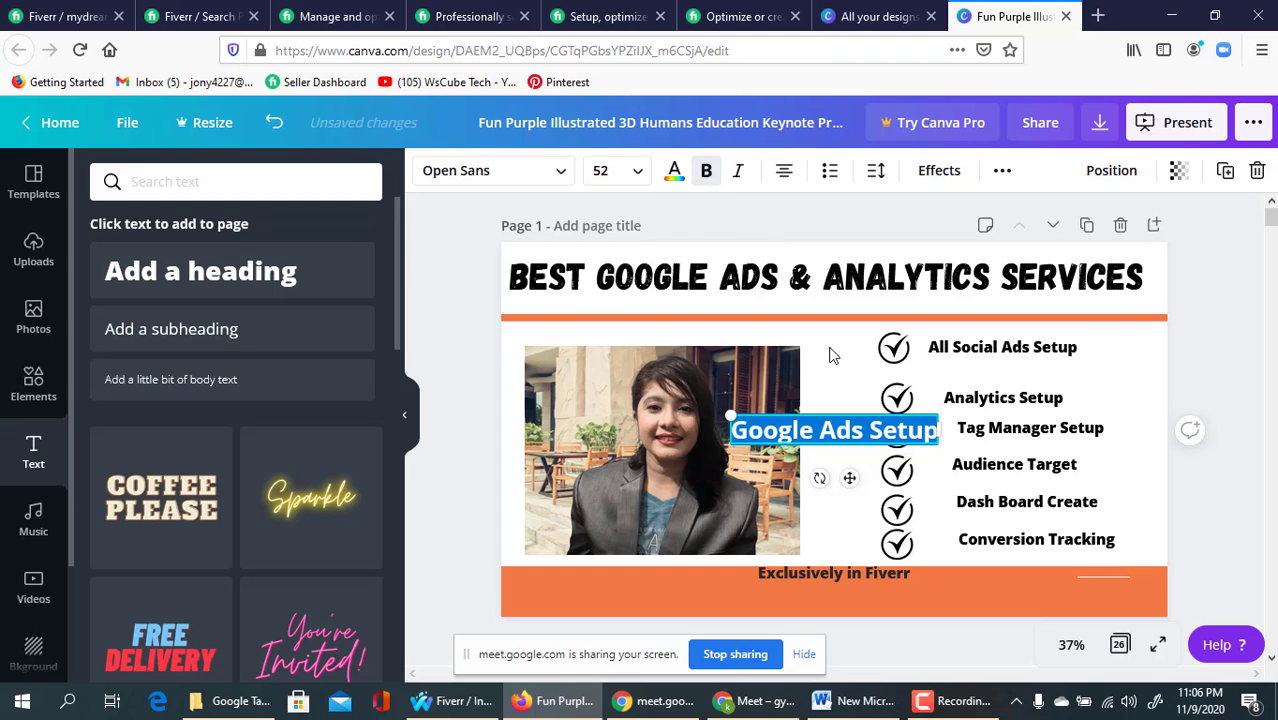
{"action": "left_click", "coordinate": [953, 507]}
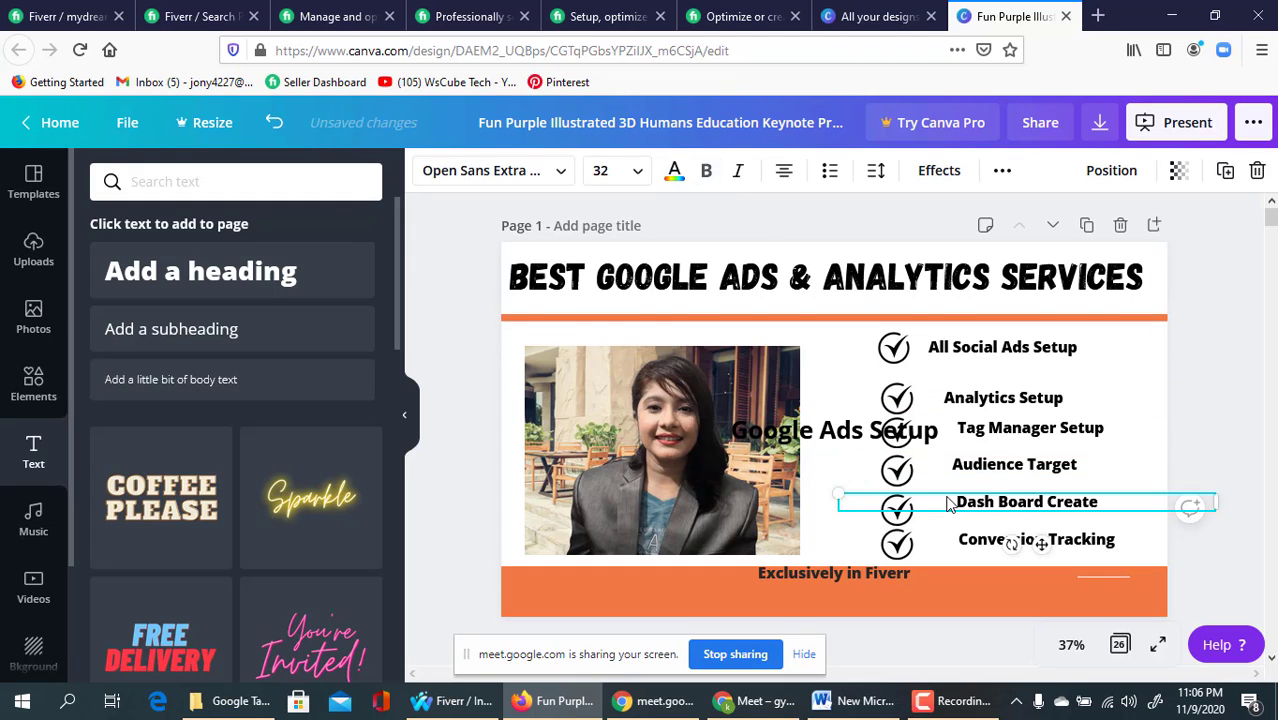
{"action": "left_click", "coordinate": [833, 445]}
{"action": "left_click_drag", "start_coordinate": [849, 476], "coordinate": [1029, 379]}
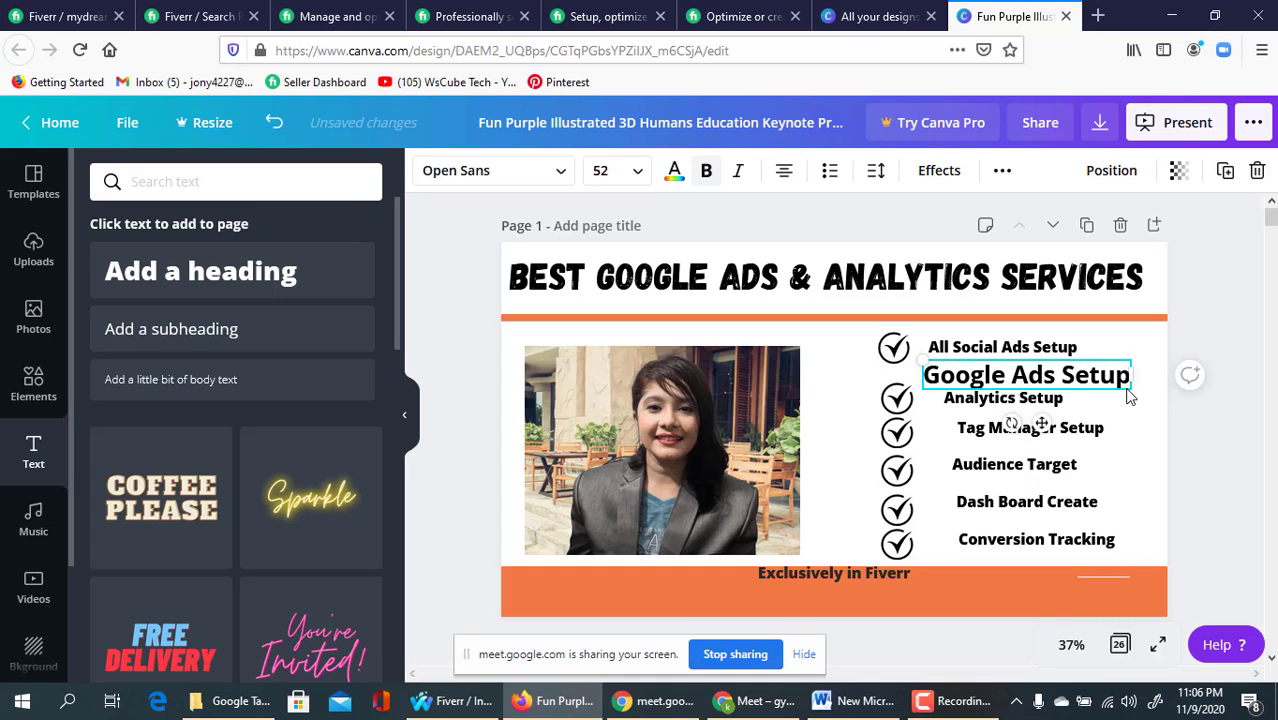
- Set the "Google Ads Setup" text to size 32 and line up its left edge with "All Social Ads Setup"
{"action": "left_click", "coordinate": [603, 171]}
{"action": "scroll", "coordinate": [588, 443], "scroll_direction": "down", "scroll_amount": 1}
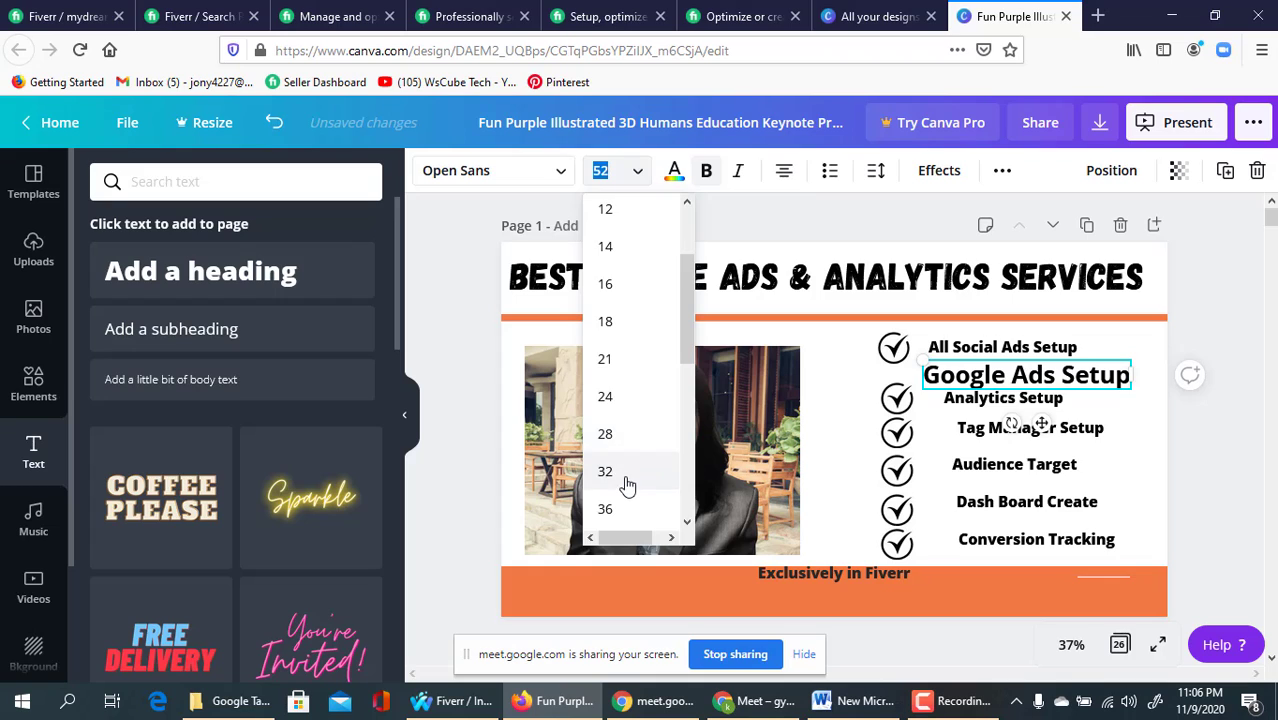
{"action": "left_click", "coordinate": [622, 480]}
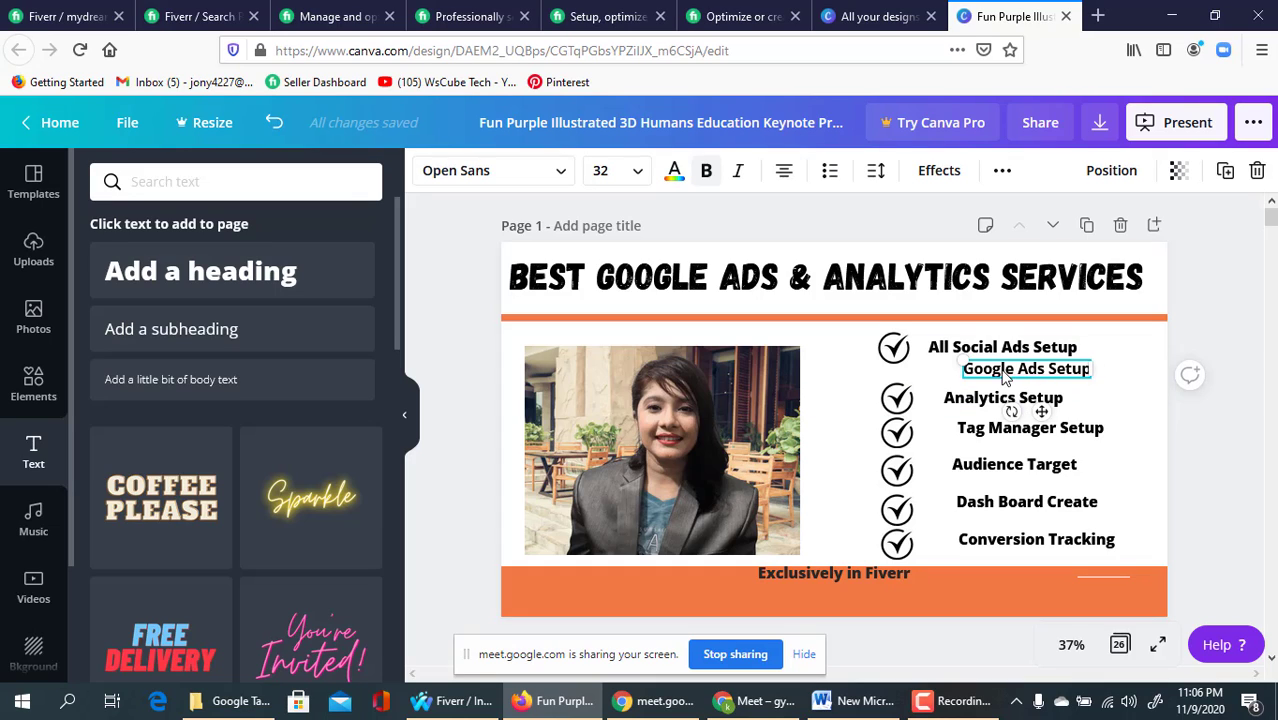
{"action": "left_click_drag", "start_coordinate": [1005, 375], "coordinate": [999, 370]}
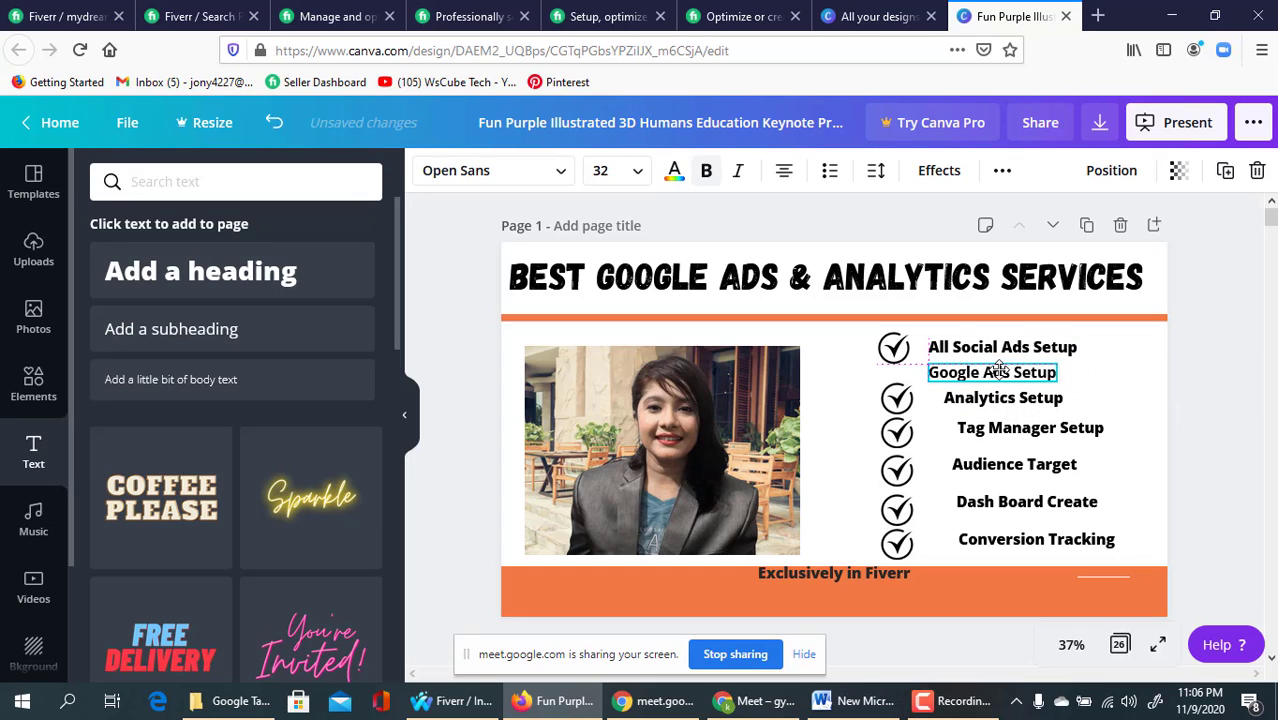
- Place a copy of the "Analytics Setup" check mark beside "Google Ads Setup", and move "Exclusively in Fiverr" down into the orange bar
{"action": "left_click", "coordinate": [906, 410]}
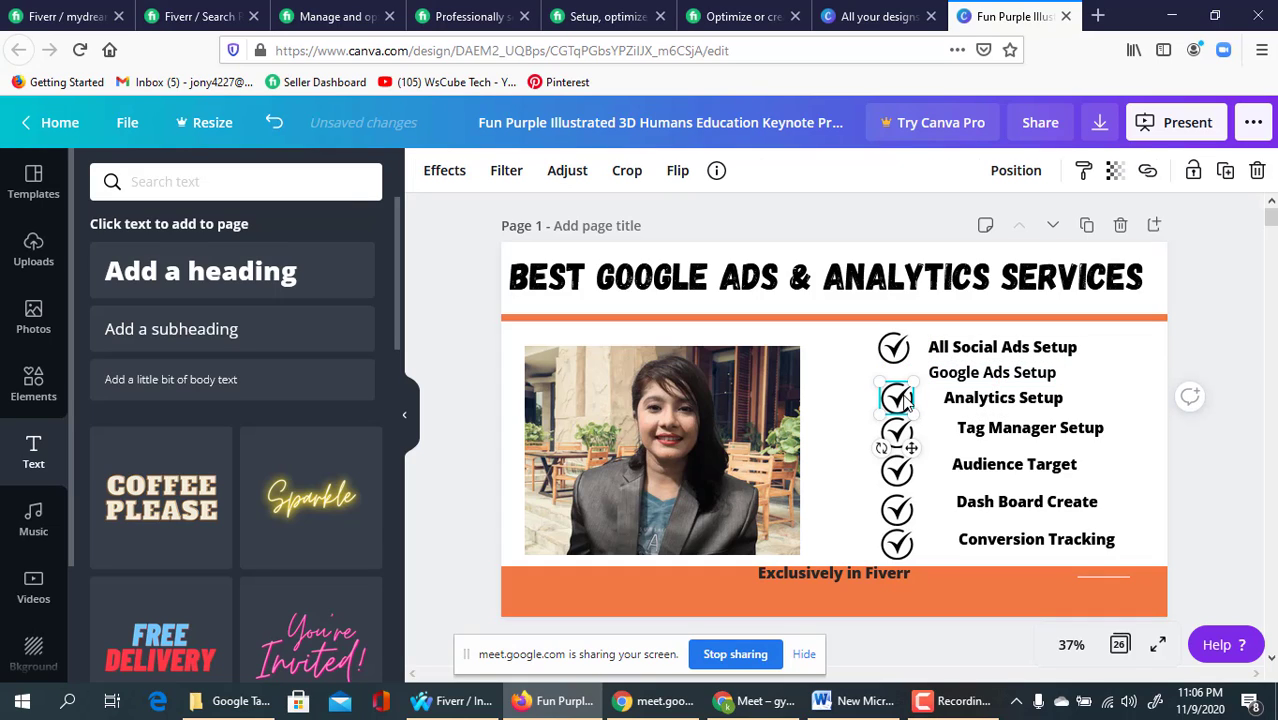
{"action": "left_click_drag", "start_coordinate": [907, 394], "coordinate": [919, 433]}
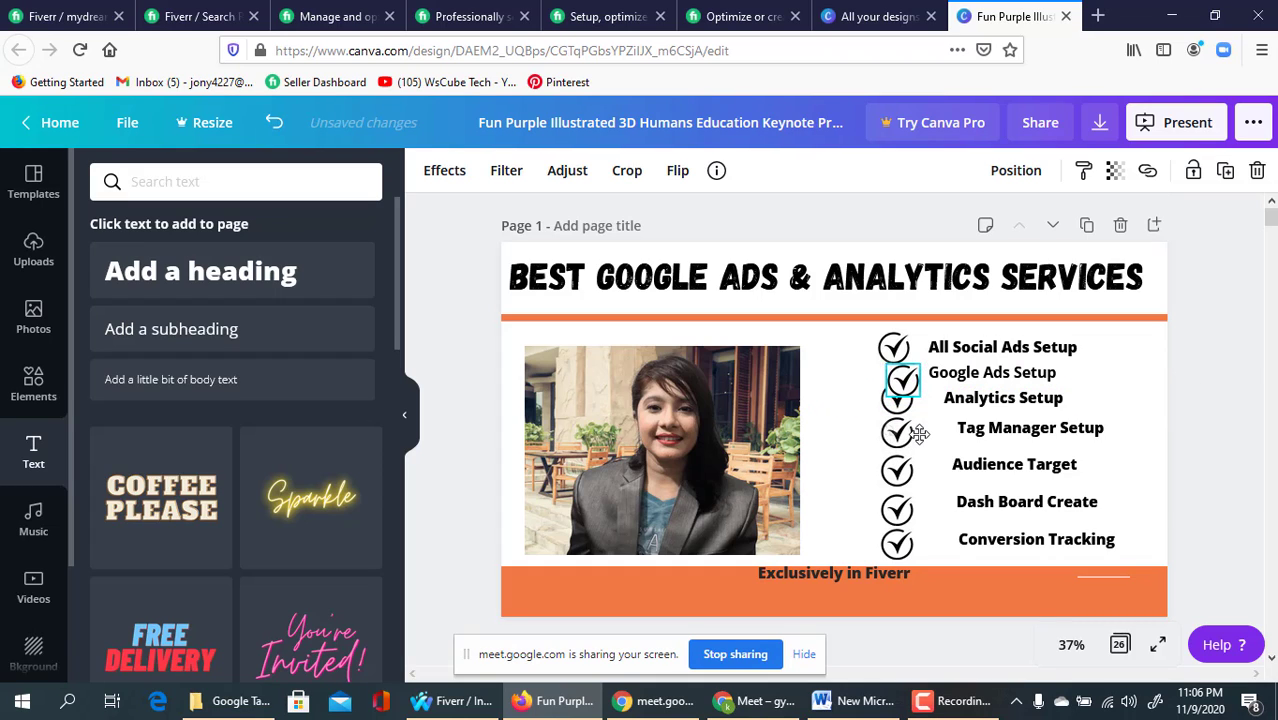
{"action": "left_click_drag", "start_coordinate": [849, 572], "coordinate": [839, 591]}
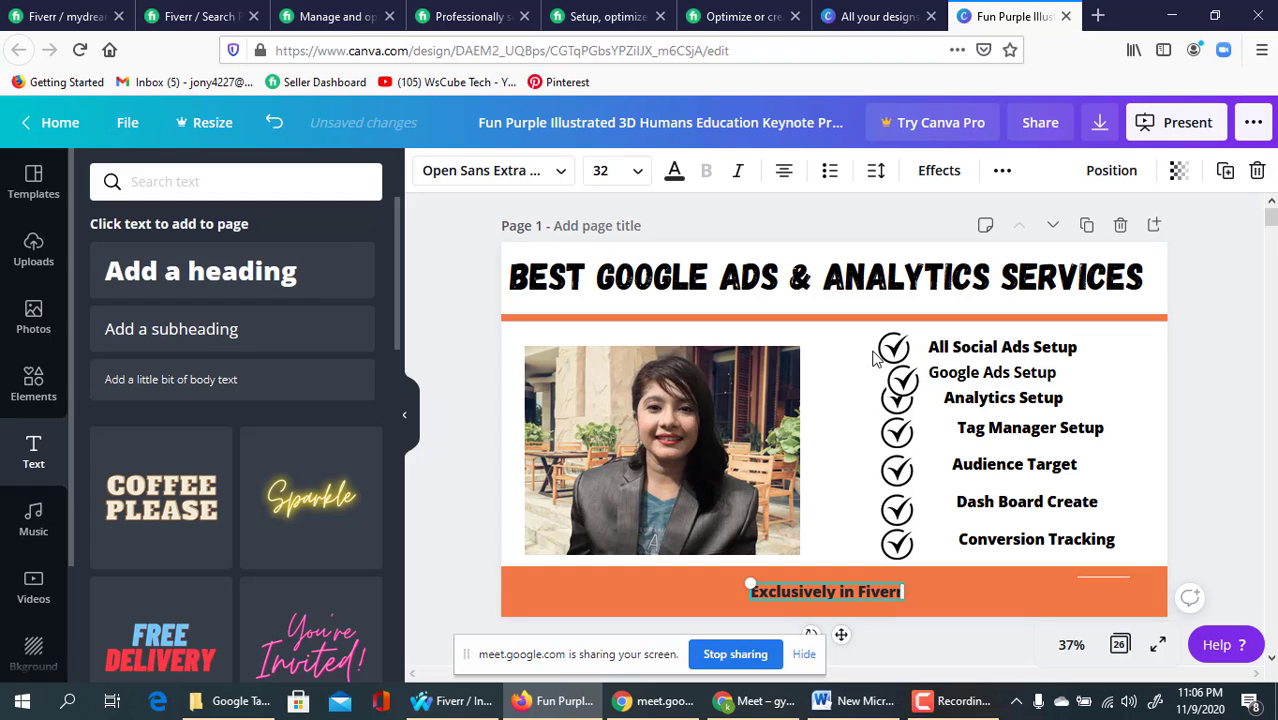
- Set the "Analytics Setup", "Audience Target" and "Dash Board Create" texts to size 24
{"action": "left_click_drag", "start_coordinate": [873, 358], "coordinate": [892, 545]}
{"action": "left_click", "coordinate": [604, 170]}
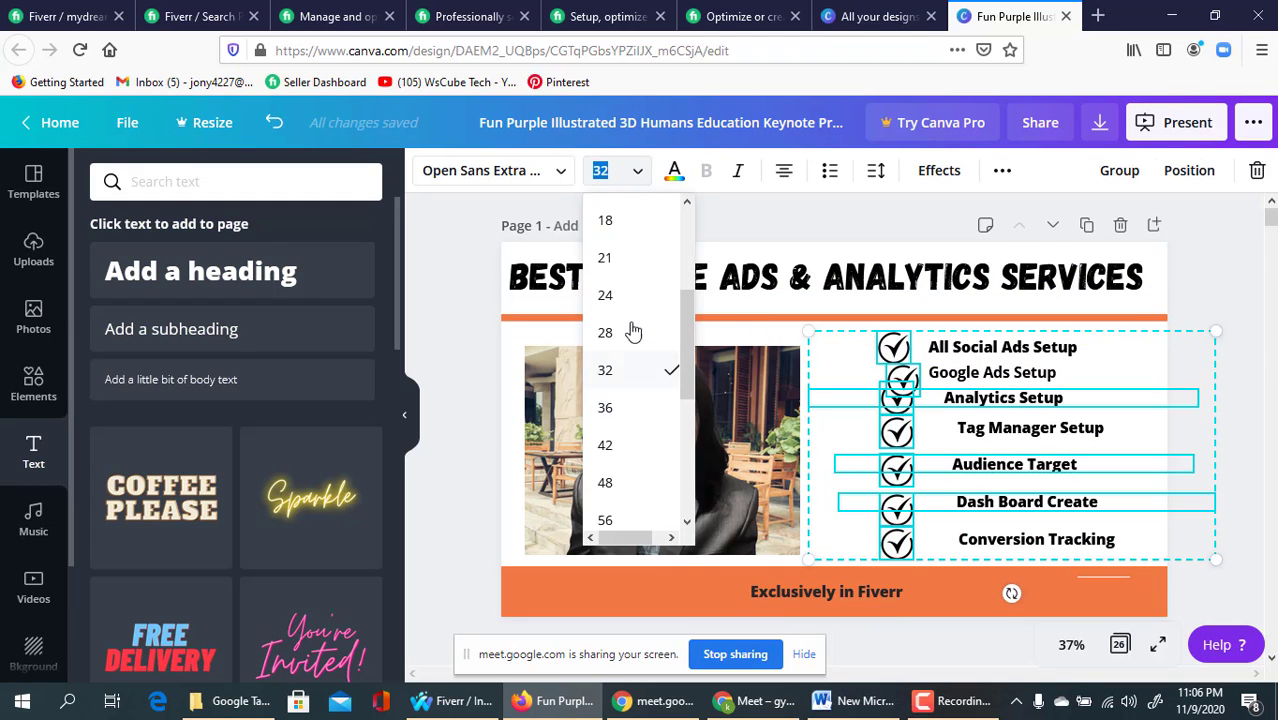
{"action": "left_click", "coordinate": [605, 296]}
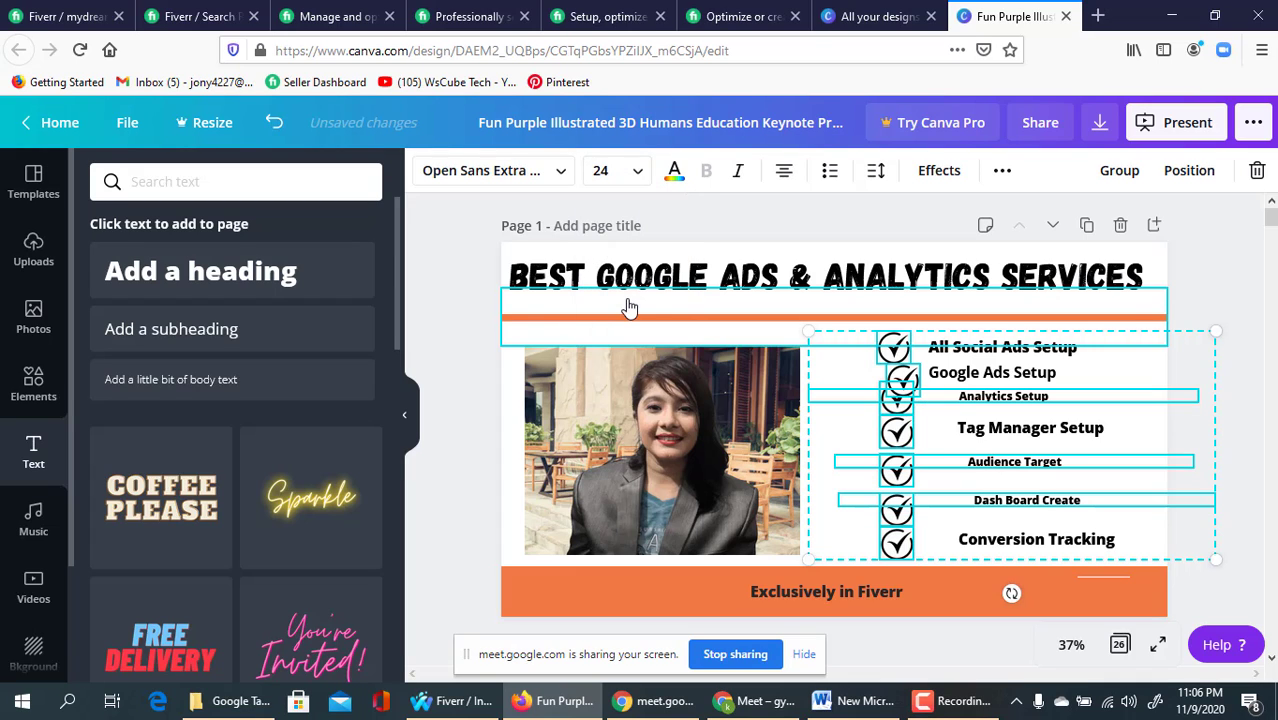
{"action": "left_click", "coordinate": [849, 354]}
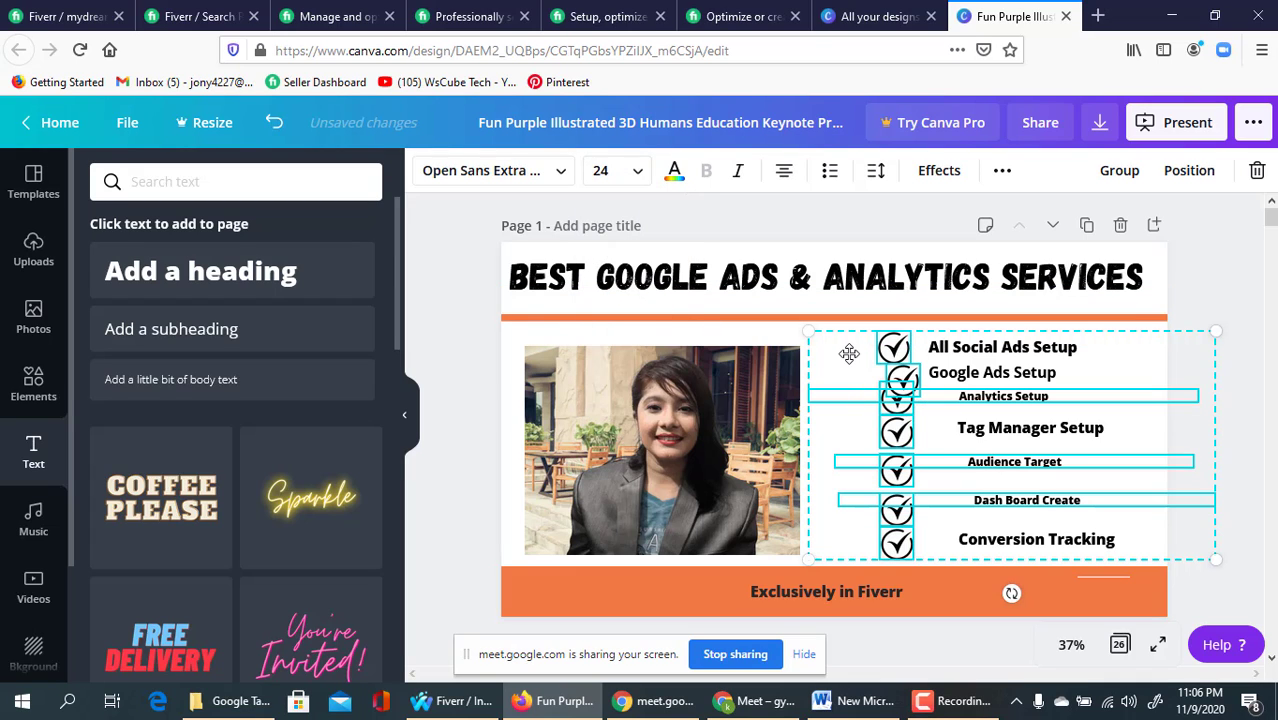
{"action": "left_click", "coordinate": [895, 348]}
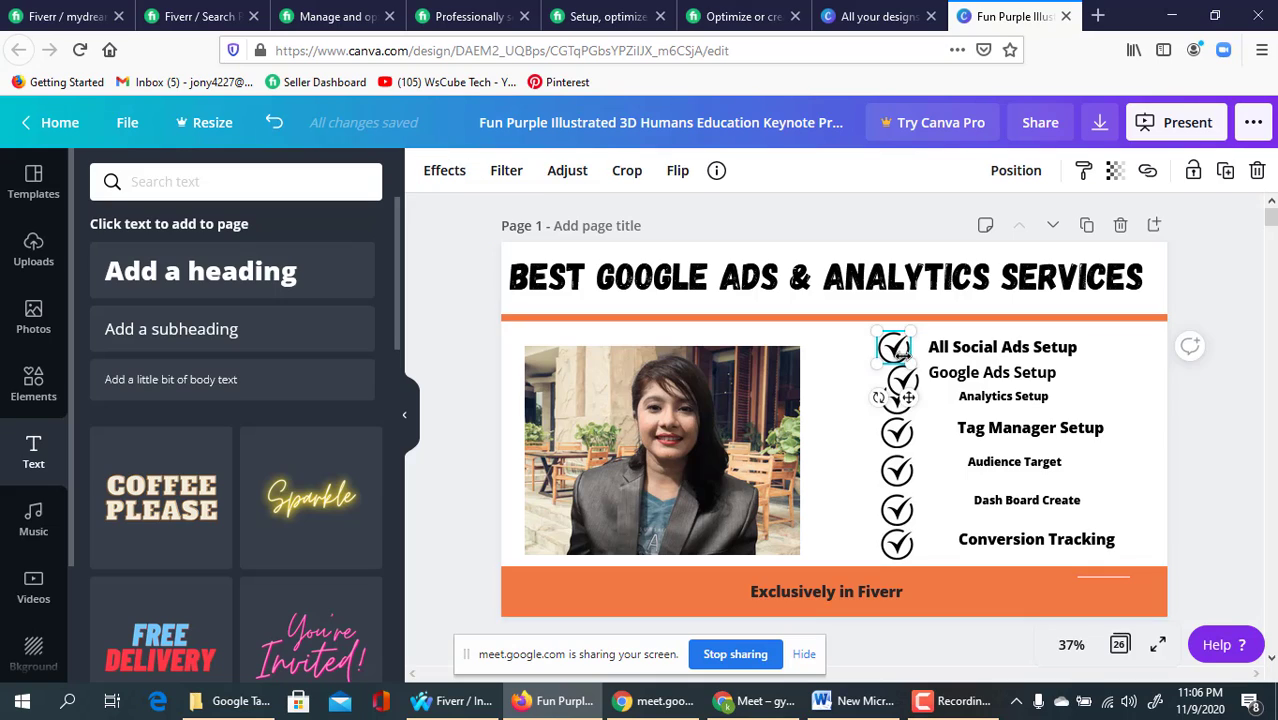
{"action": "left_click_drag", "start_coordinate": [903, 357], "coordinate": [900, 354]}
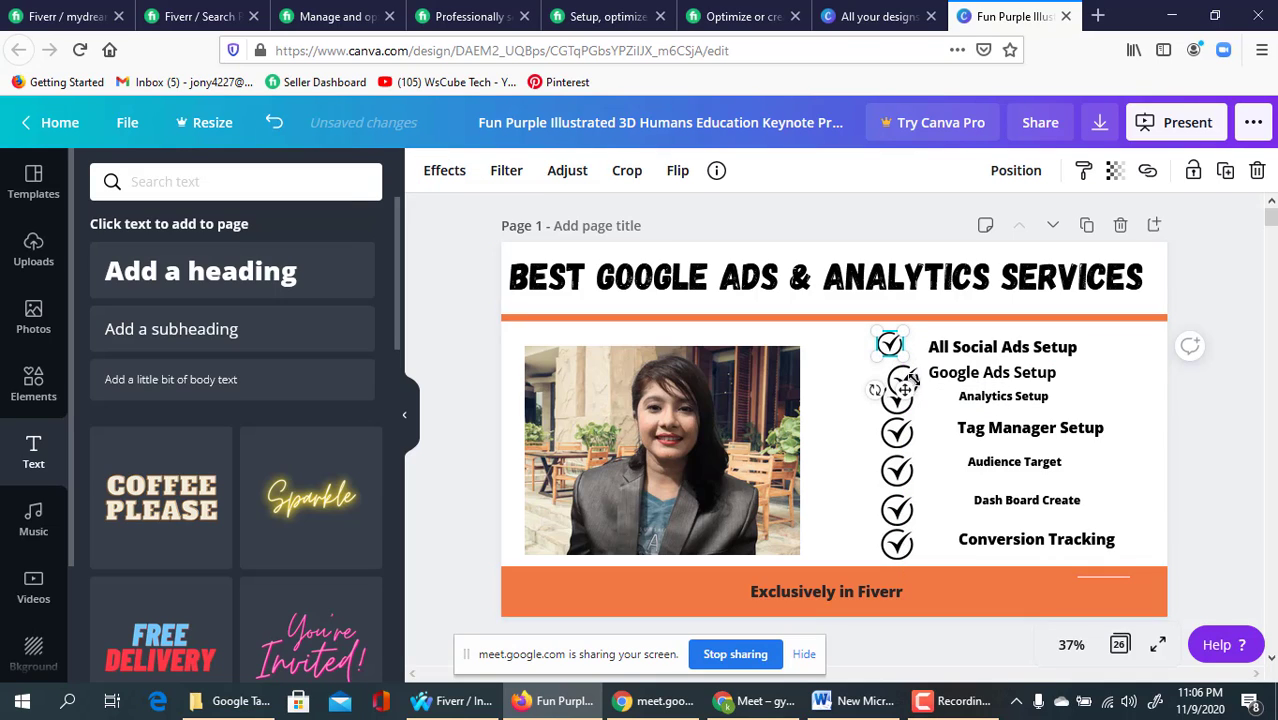
{"action": "left_click", "coordinate": [900, 434]}
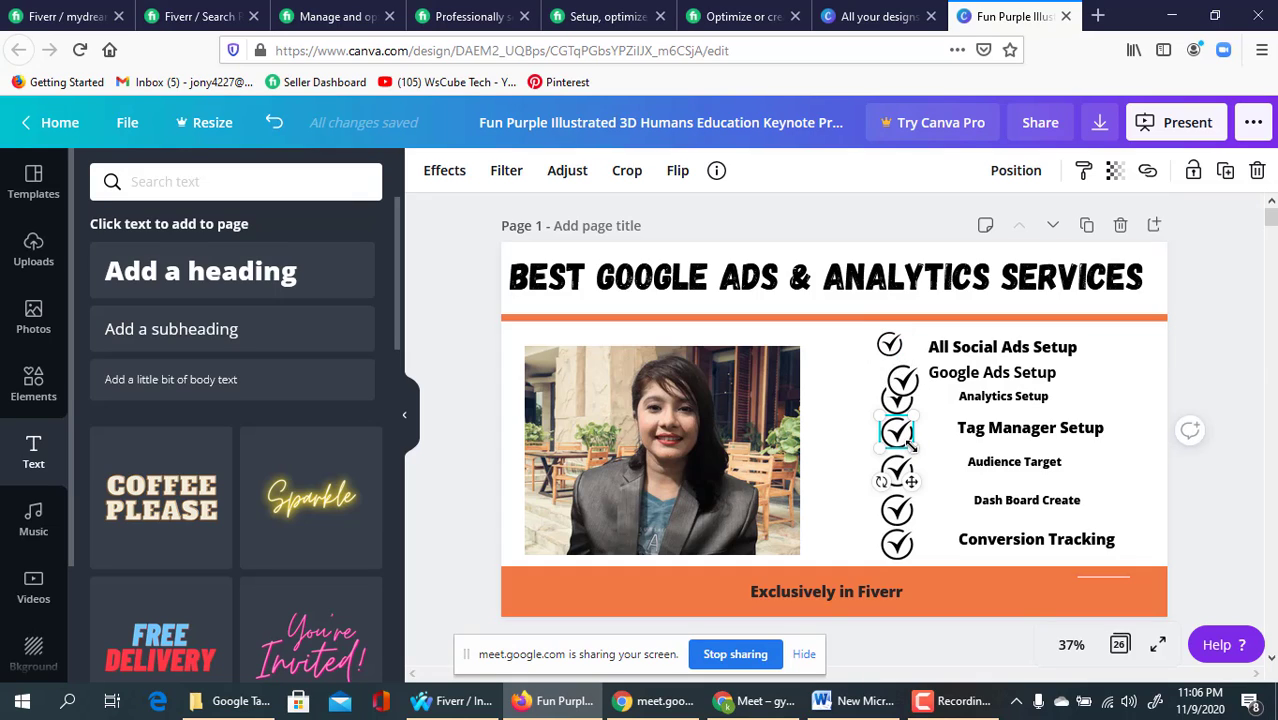
{"action": "left_click_drag", "start_coordinate": [920, 558], "coordinate": [898, 392]}
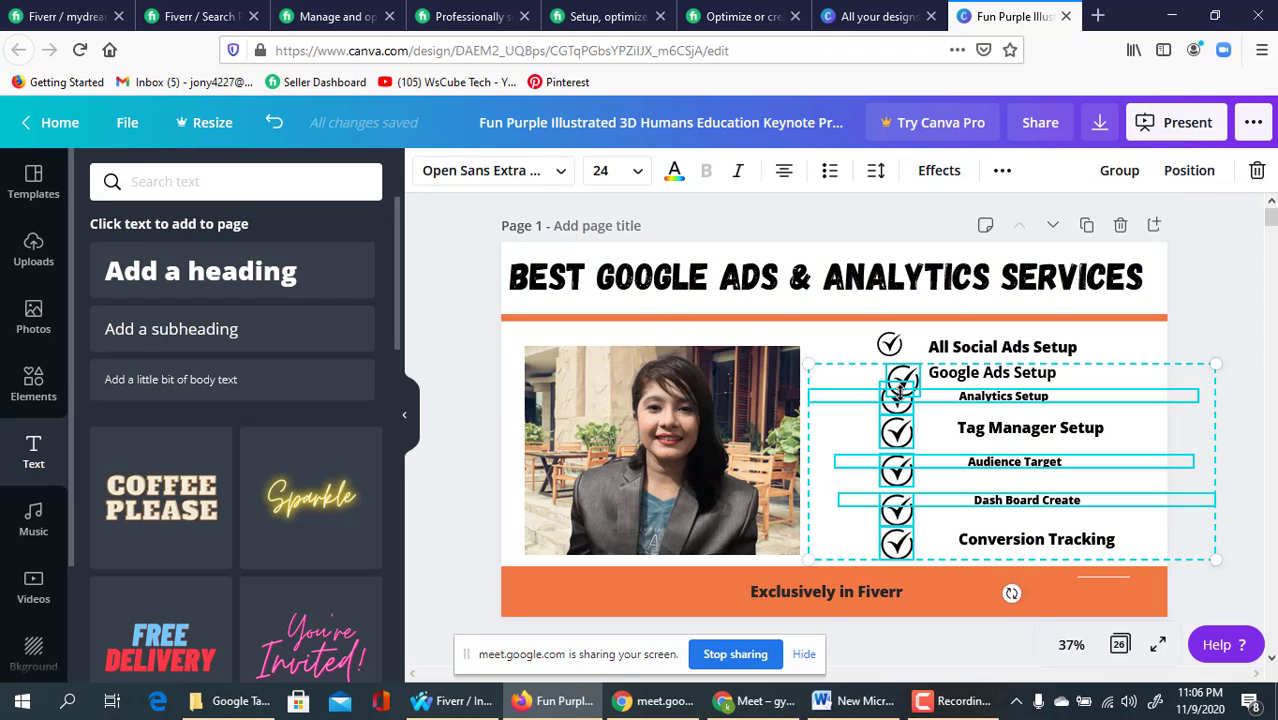
{"action": "key", "text": "Delete"}
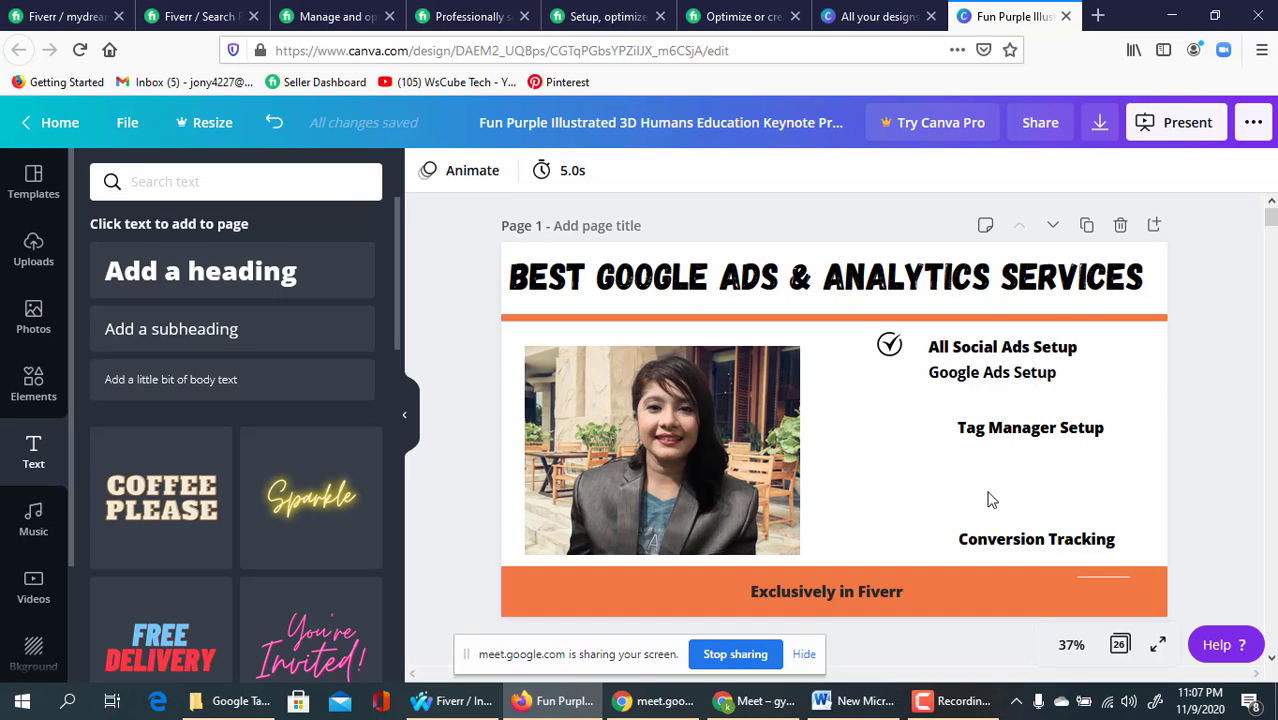
{"action": "key", "text": "ctrl+z"}
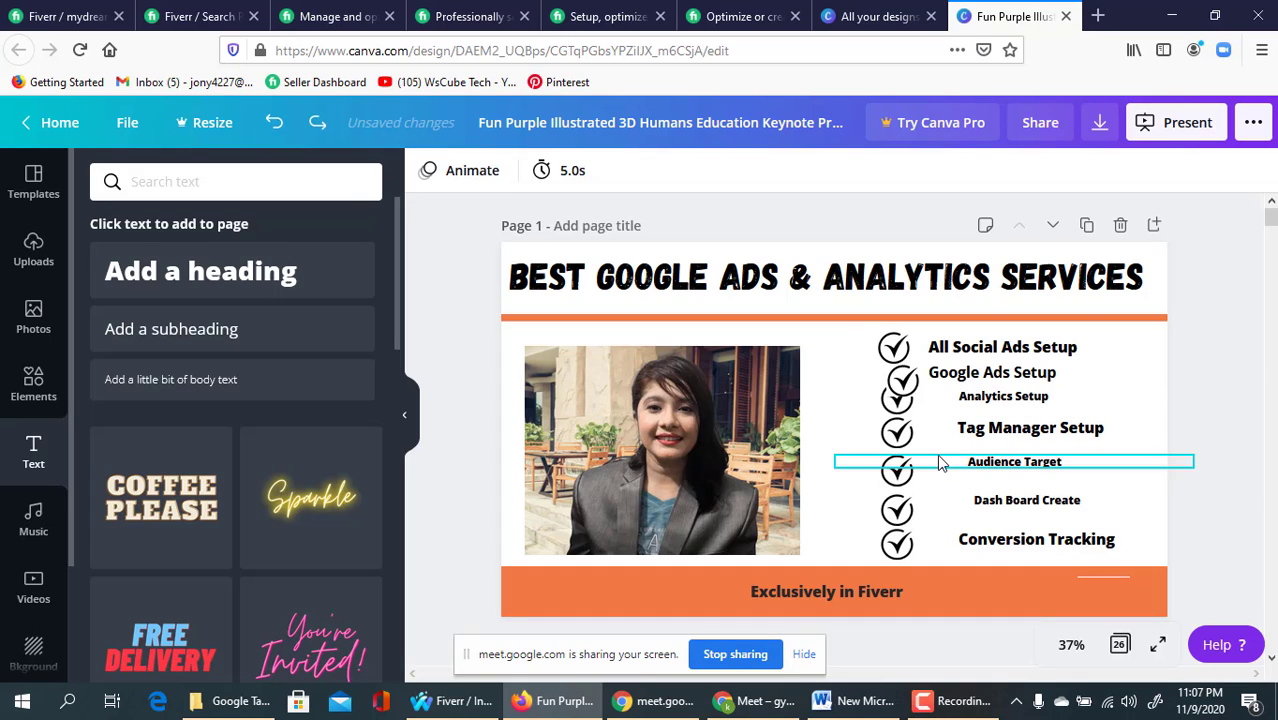
- Delete every check mark in the service list except the one beside "All Social Ads Setup"
{"action": "left_click_drag", "start_coordinate": [1003, 485], "coordinate": [1040, 470]}
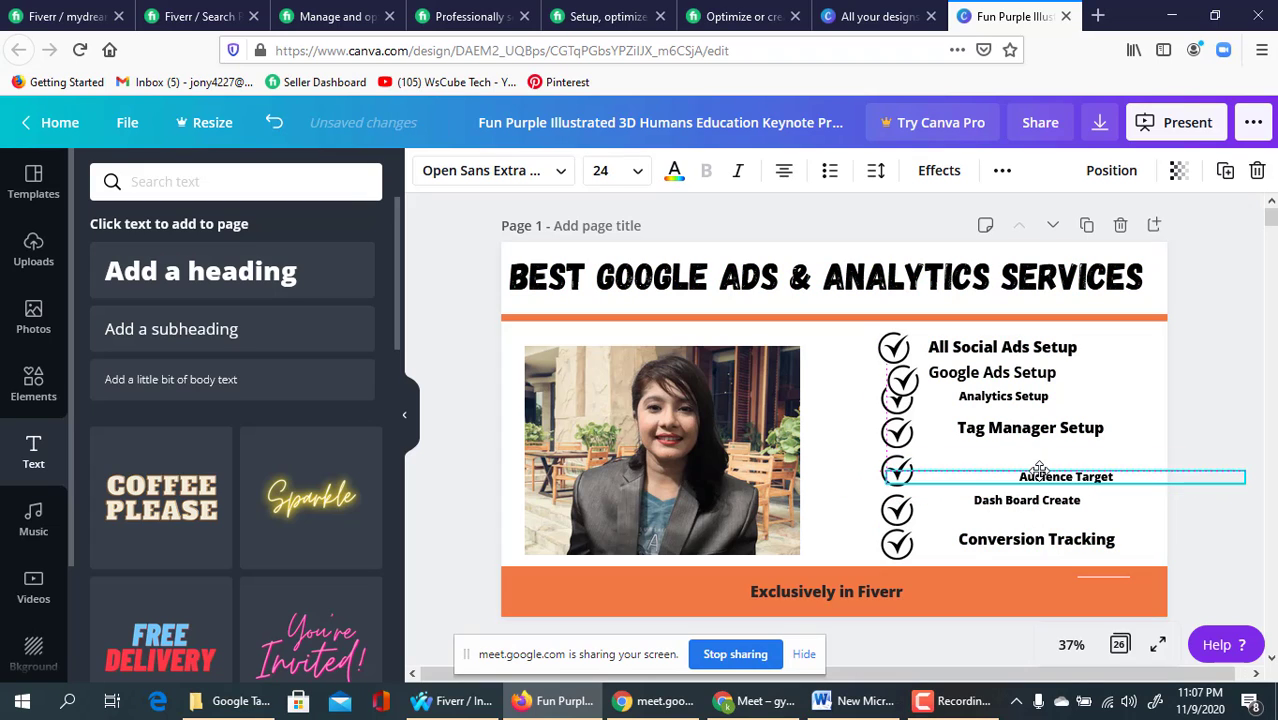
{"action": "left_click_drag", "start_coordinate": [904, 388], "coordinate": [889, 462]}
{"action": "left_click", "coordinate": [899, 398]}
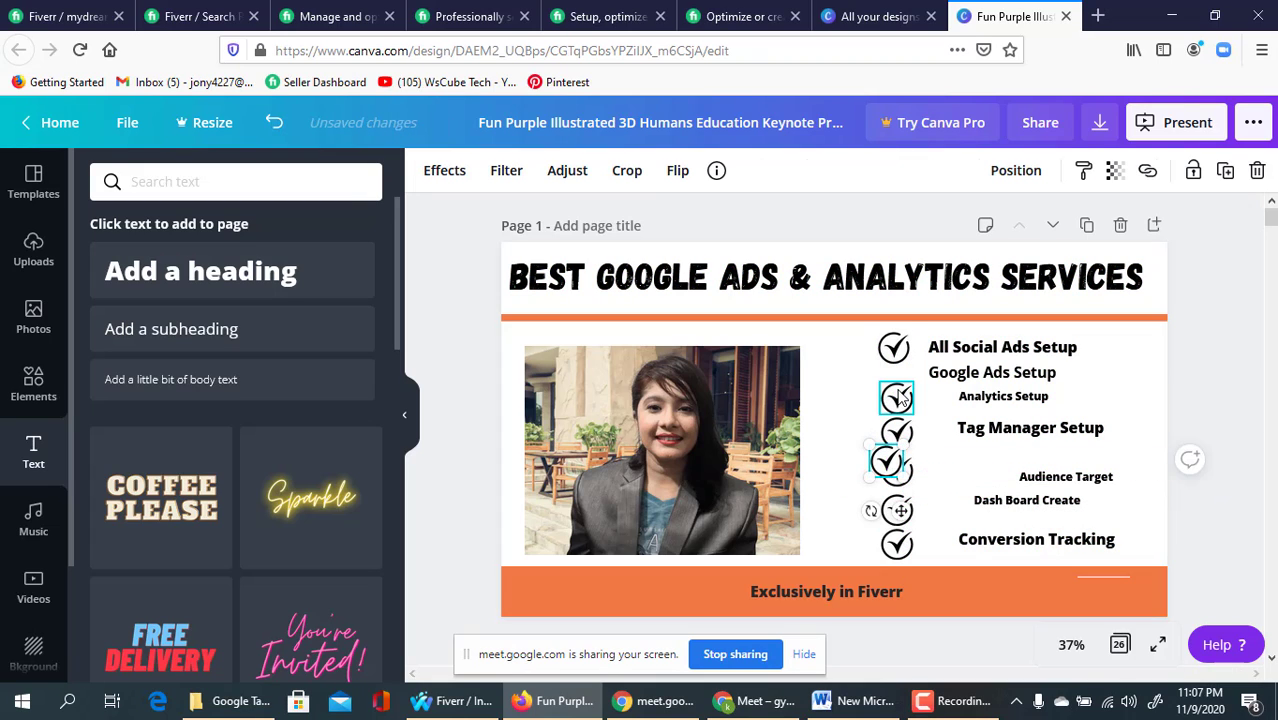
{"action": "key", "text": "Delete"}
{"action": "left_click", "coordinate": [898, 430]}
{"action": "key", "text": "Delete"}
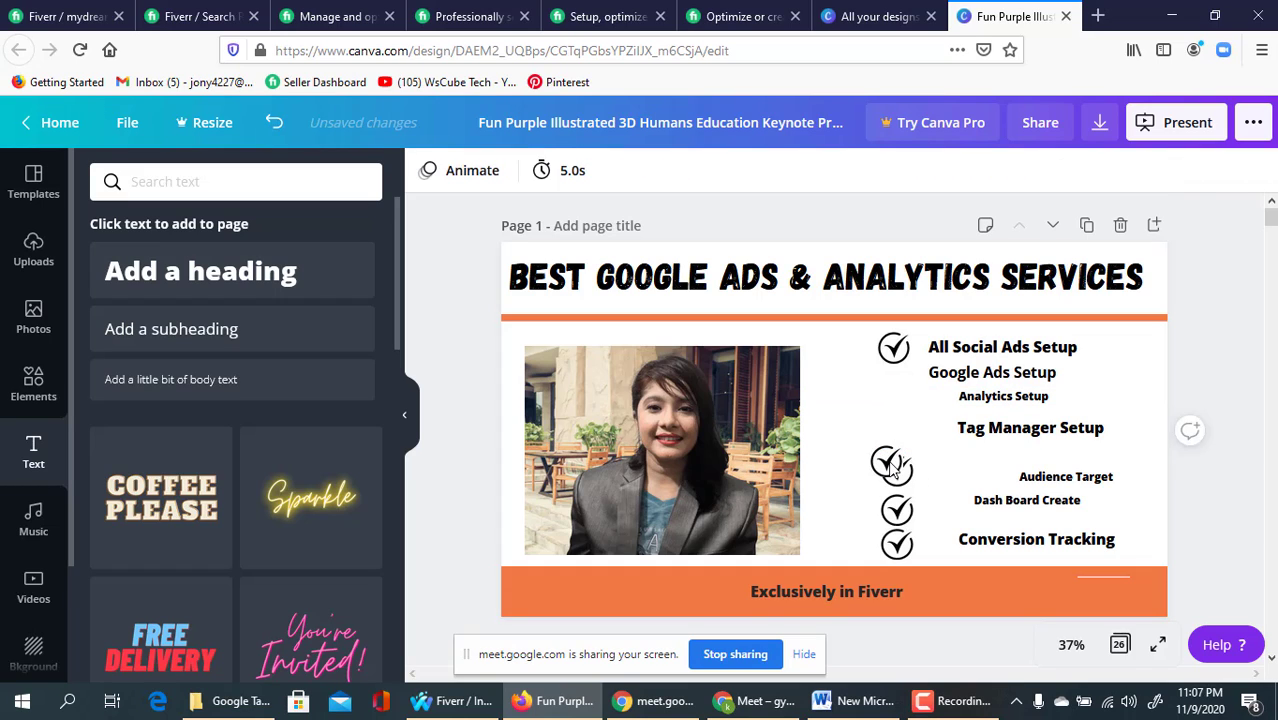
{"action": "left_click", "coordinate": [896, 465]}
{"action": "key", "text": "Delete"}
{"action": "key", "text": "Delete"}
{"action": "left_click", "coordinate": [896, 510]}
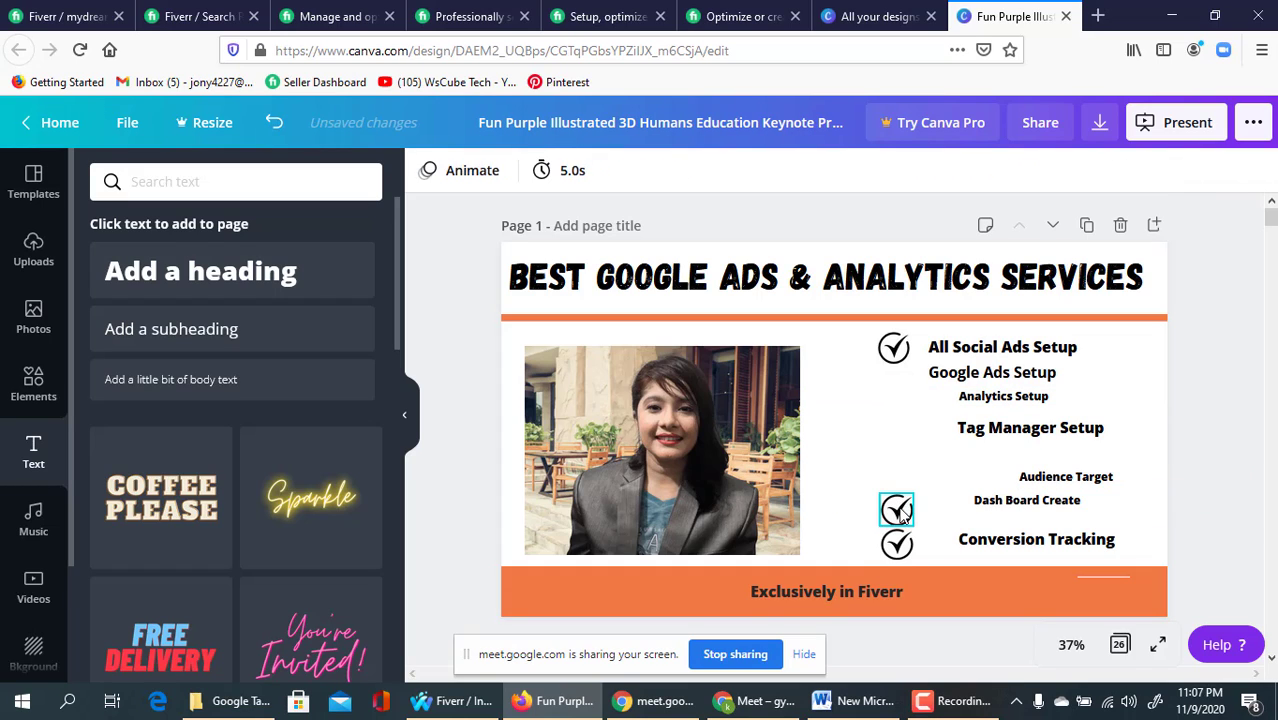
{"action": "key", "text": "Delete"}
{"action": "left_click", "coordinate": [896, 543]}
{"action": "key", "text": "Delete"}
- Shrink the check mark beside "All Social Ads Setup" slightly
{"action": "left_click", "coordinate": [895, 352]}
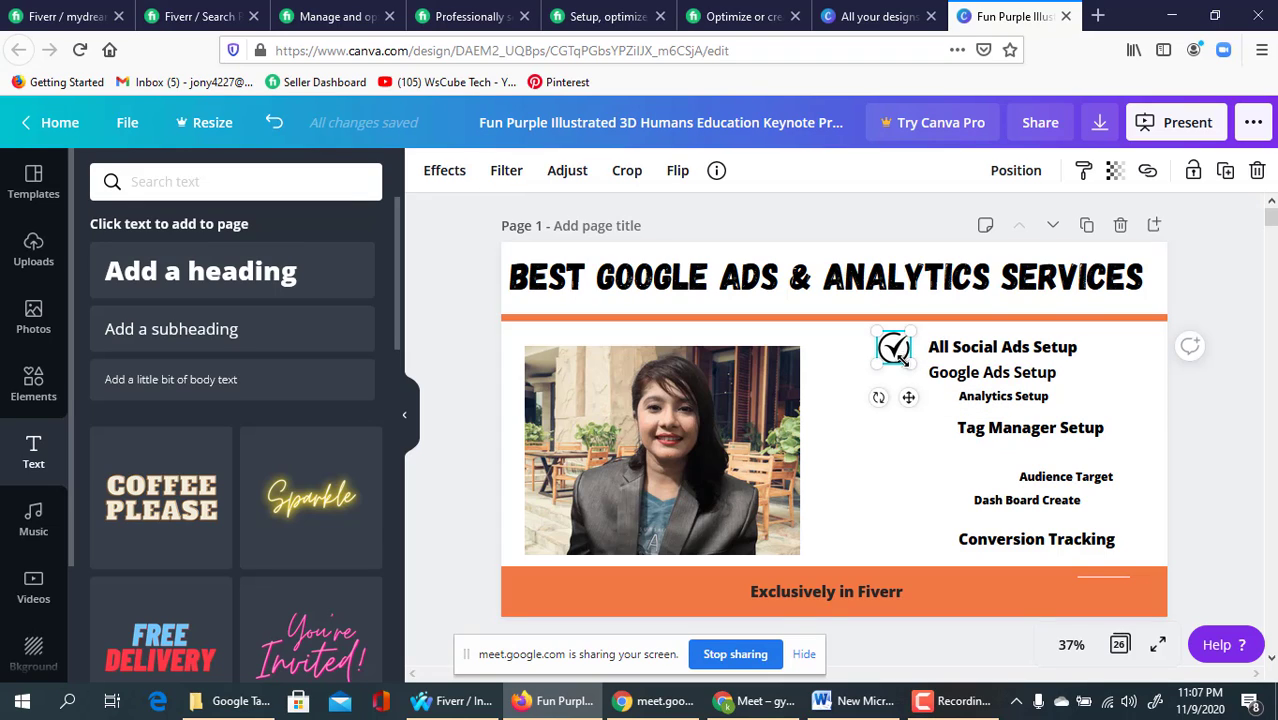
{"action": "left_click_drag", "start_coordinate": [916, 363], "coordinate": [909, 353]}
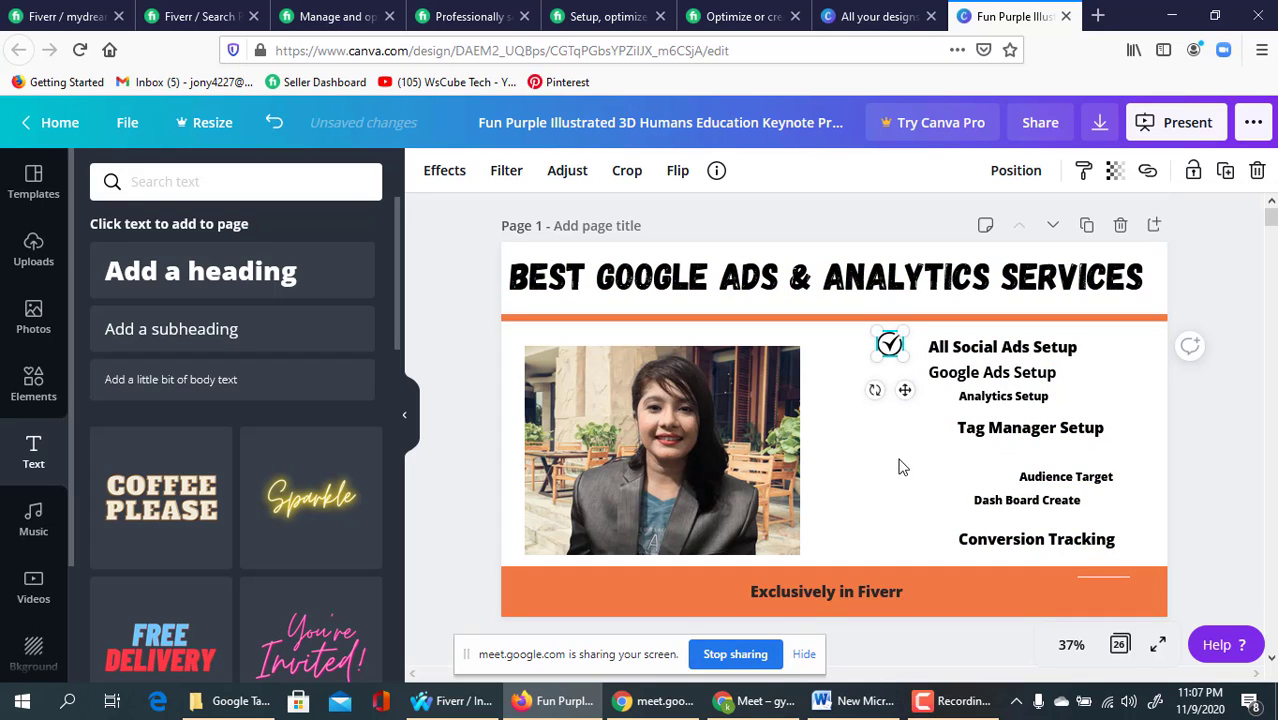
{"action": "left_click", "coordinate": [900, 382]}
- Place copies of the small check mark beneath it in an evenly spaced column for "Google Ads Setup", "Analytics Setup" and "Tag Manager Setup"
{"action": "left_click", "coordinate": [891, 345]}
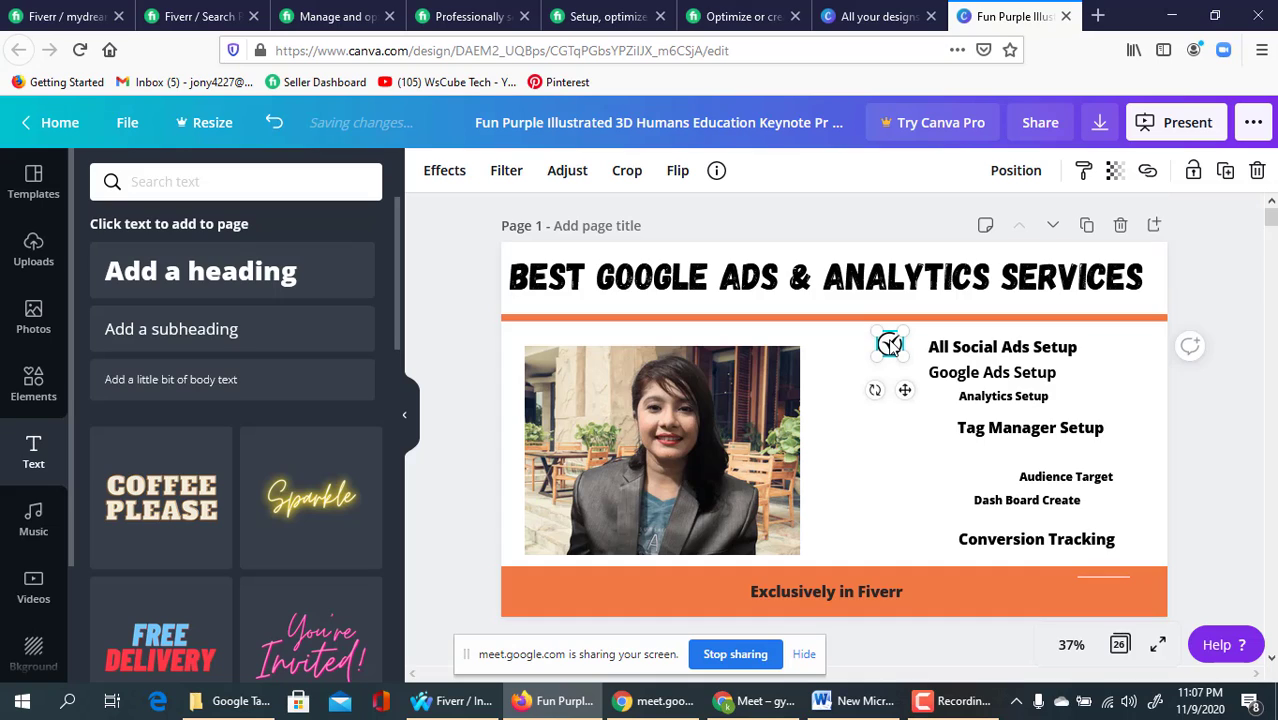
{"action": "left_click", "coordinate": [890, 418]}
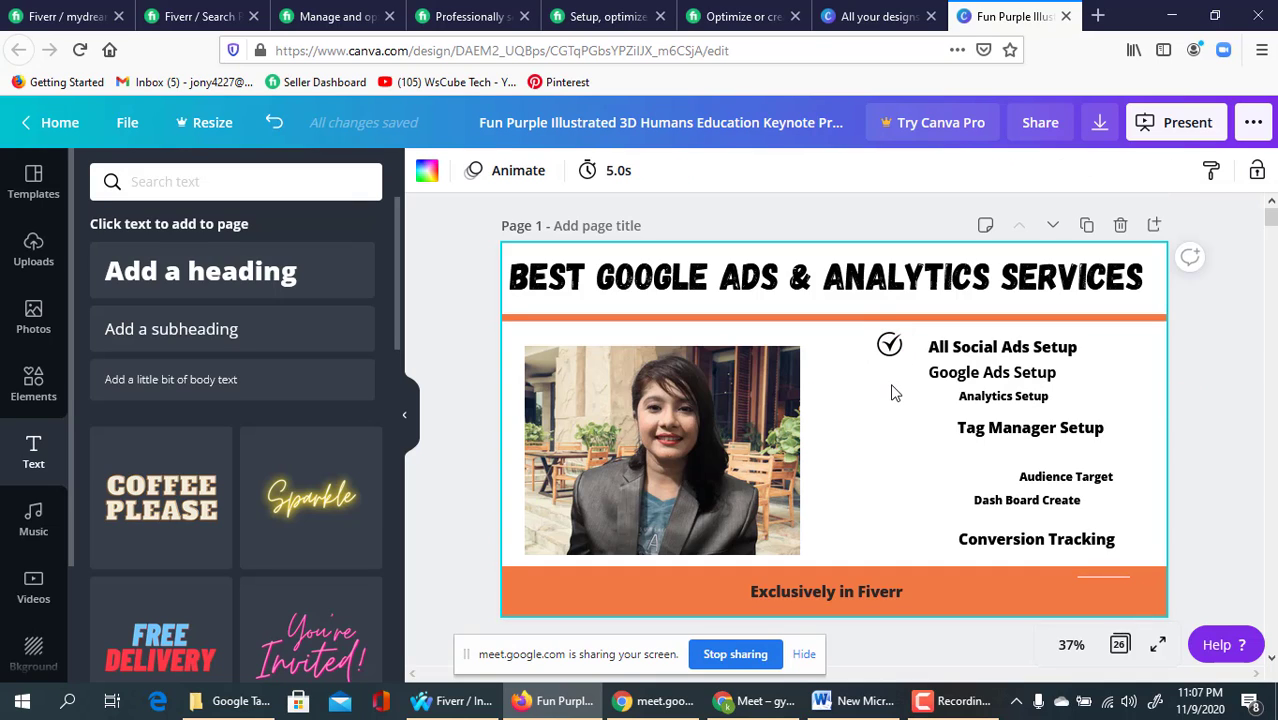
{"action": "key", "text": "ctrl+v"}
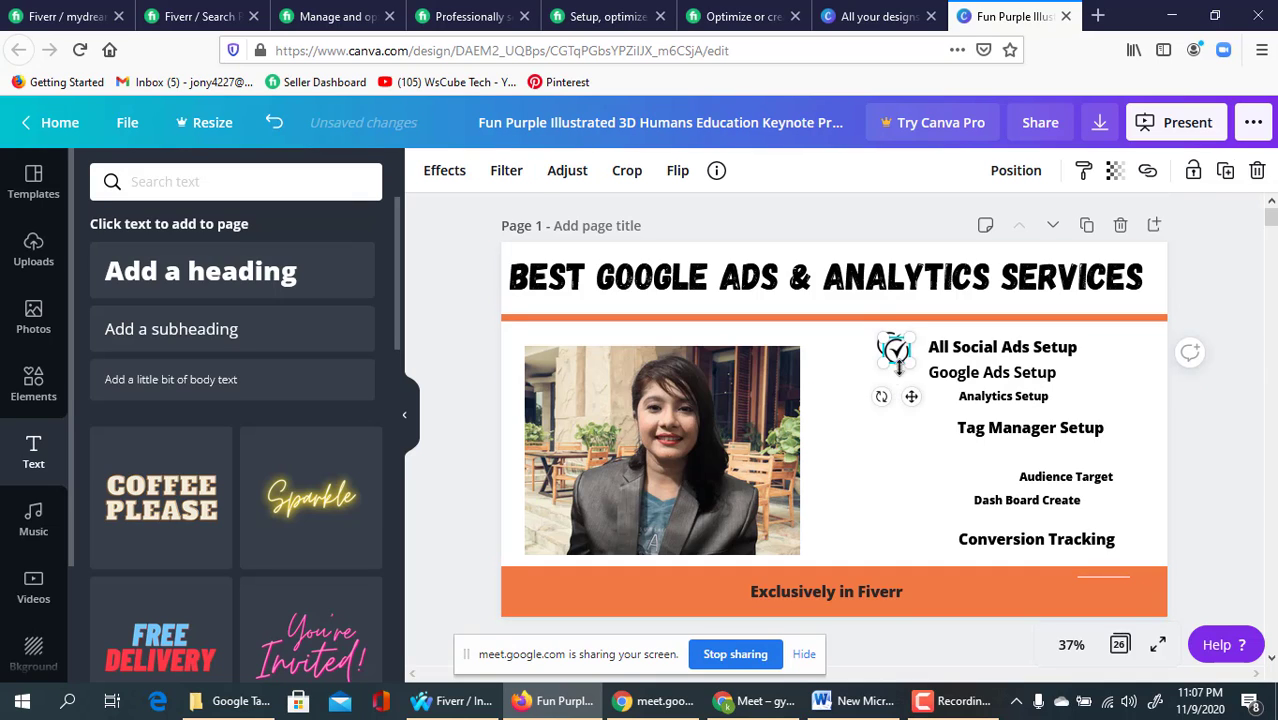
{"action": "left_click_drag", "start_coordinate": [911, 396], "coordinate": [904, 422]}
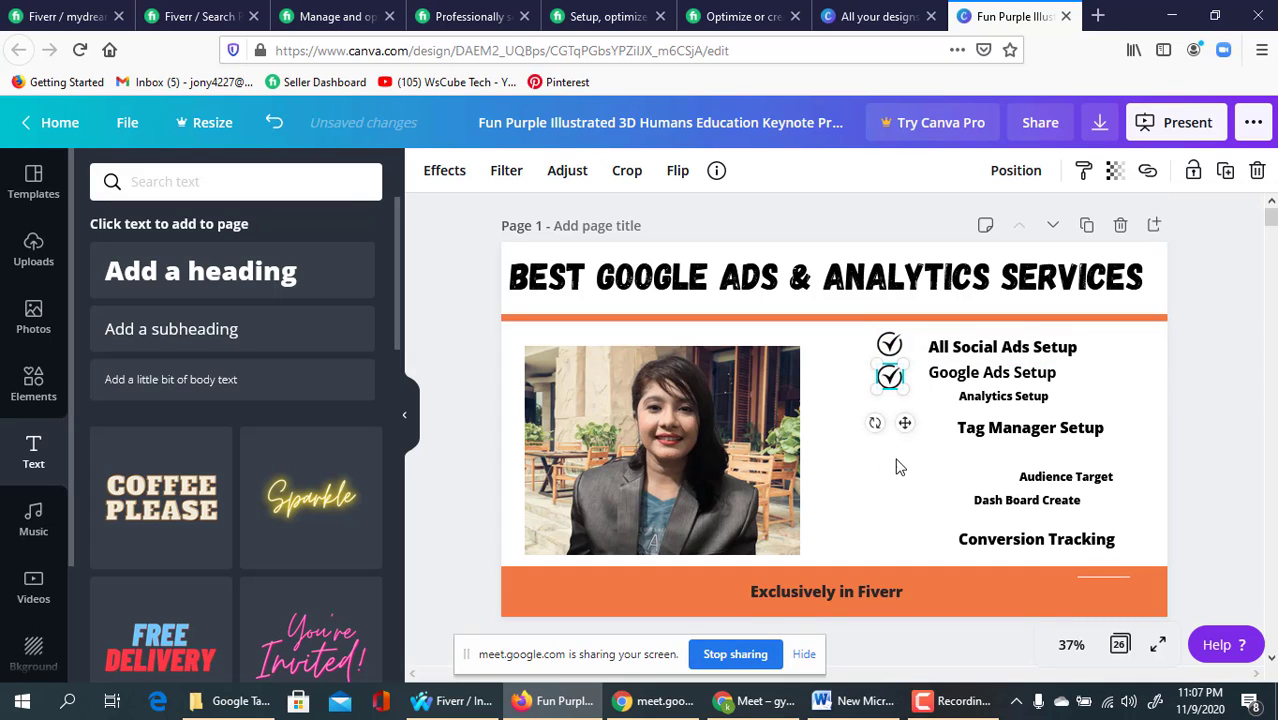
{"action": "left_click", "coordinate": [894, 462]}
{"action": "key", "text": "ctrl+v"}
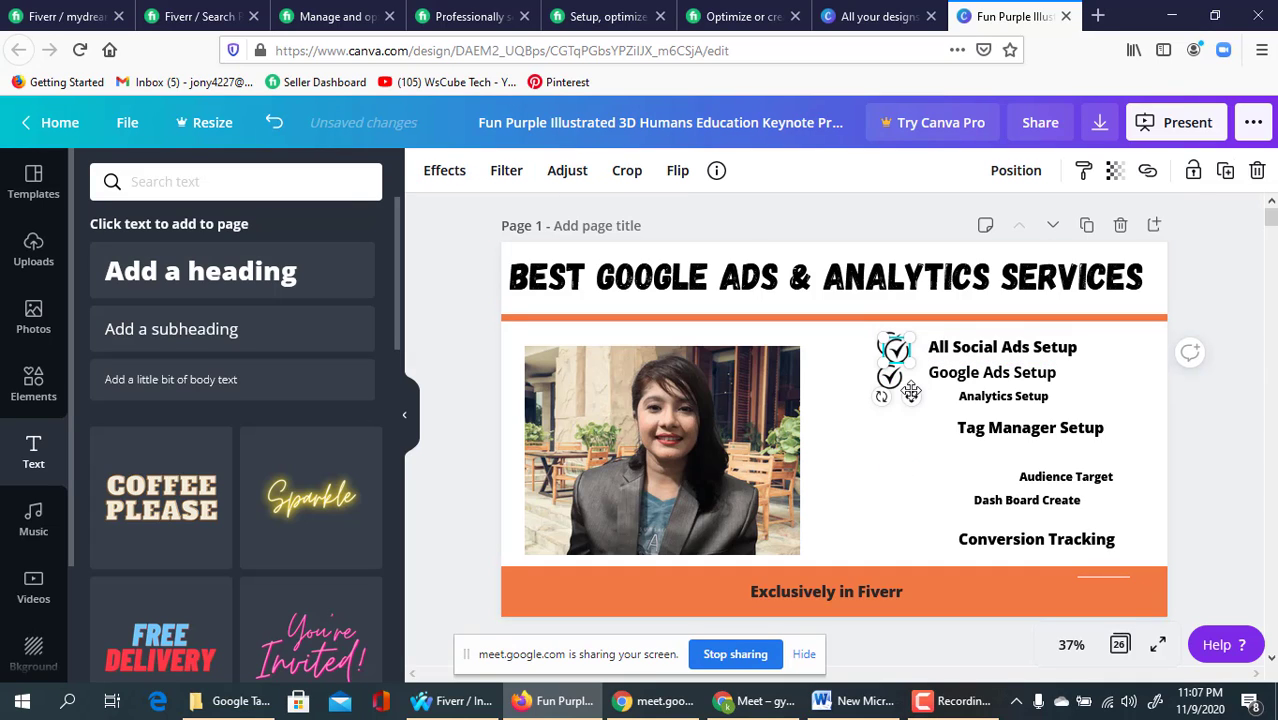
{"action": "left_click_drag", "start_coordinate": [911, 391], "coordinate": [902, 448]}
{"action": "left_click", "coordinate": [905, 494]}
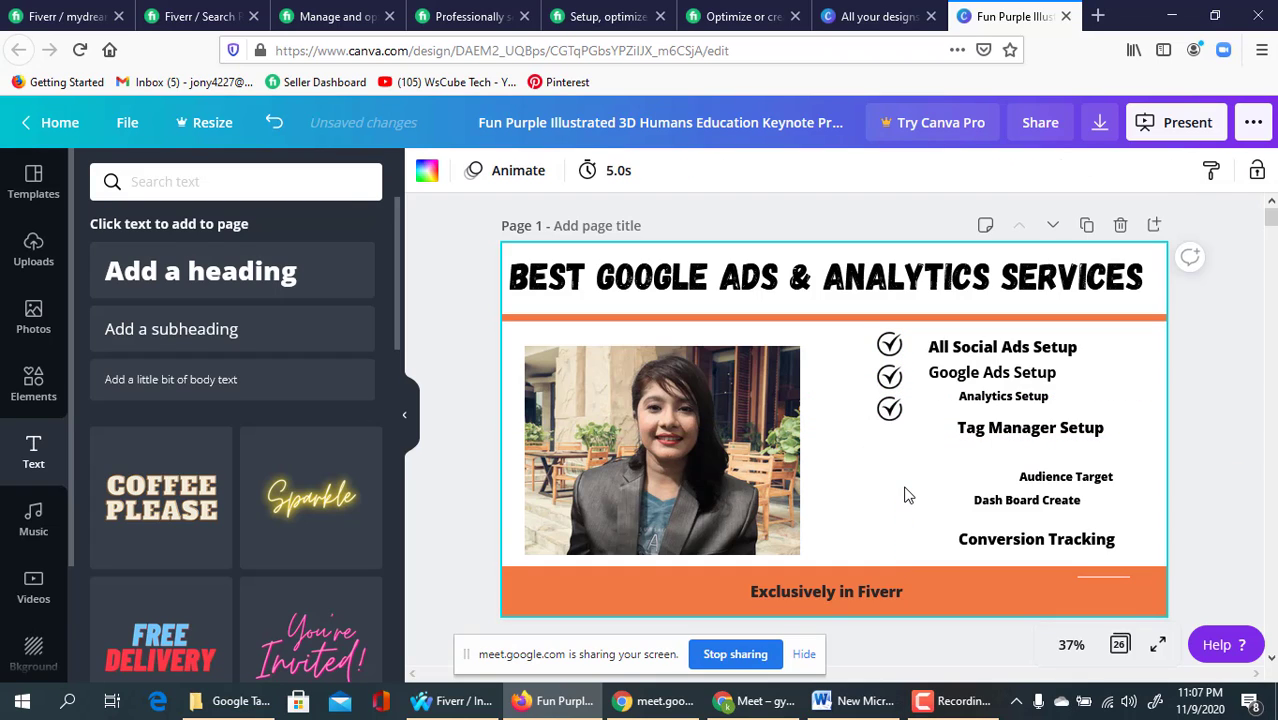
{"action": "key", "text": "ctrl+v"}
{"action": "left_click_drag", "start_coordinate": [913, 449], "coordinate": [912, 486]}
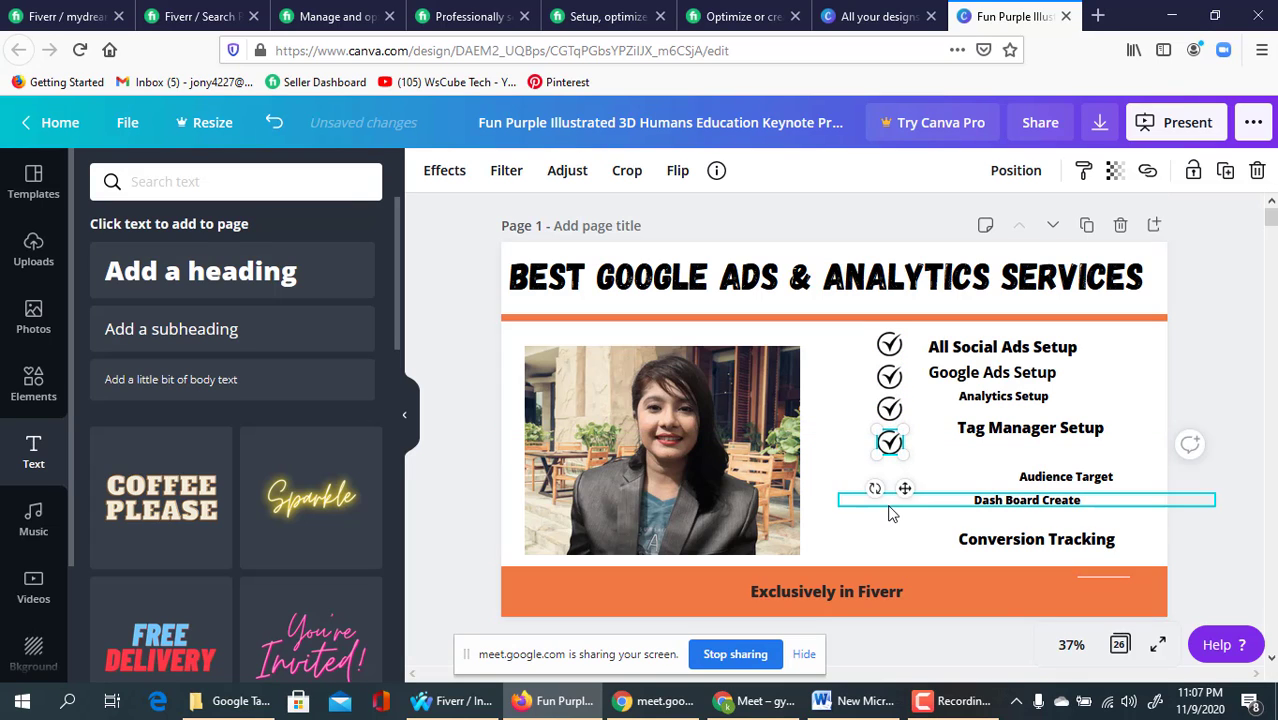
{"action": "left_click", "coordinate": [889, 507]}
- Narrow the "Analytics Setup" text box, enlarge its text, and line it and "Tag Manager Setup" up beneath "Google Ads Setup"
{"action": "left_click_drag", "start_coordinate": [981, 394], "coordinate": [949, 402]}
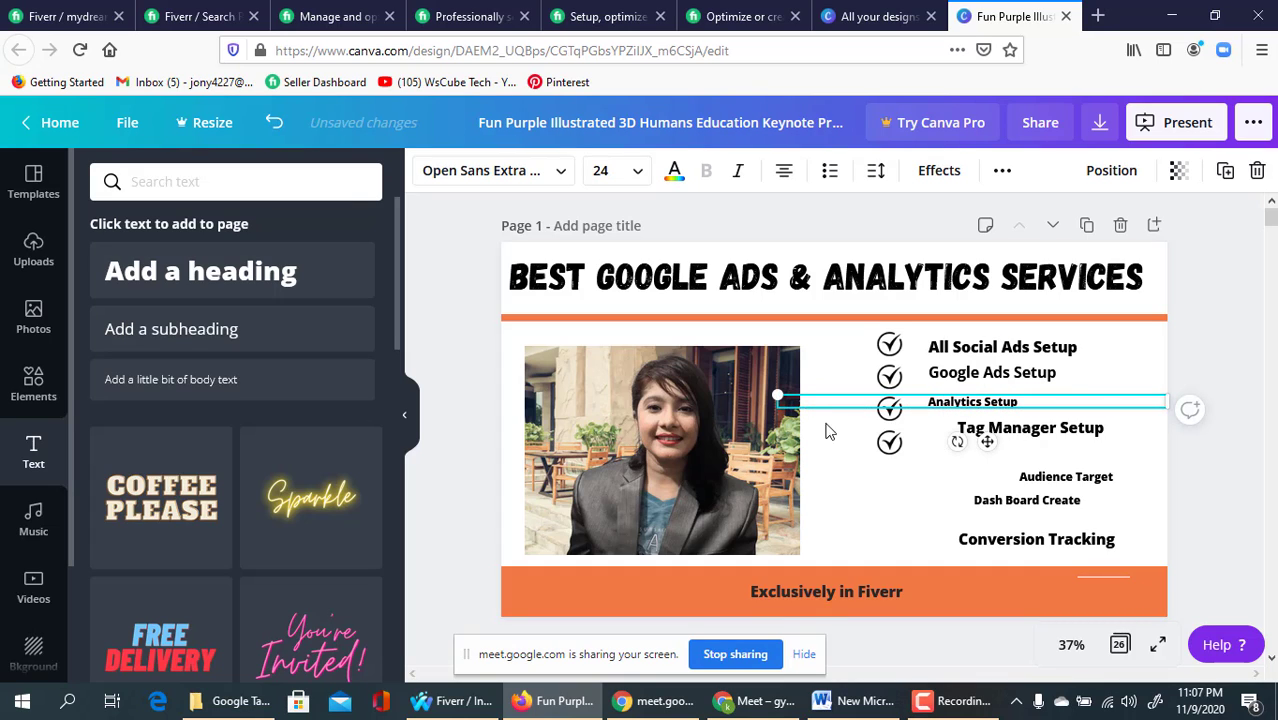
{"action": "mouse_move", "coordinate": [777, 403]}
{"action": "left_mouse_down"}
{"action": "mouse_move", "coordinate": [872, 404]}
{"action": "mouse_move", "coordinate": [777, 401]}
{"action": "left_mouse_up"}
{"action": "left_click_drag", "start_coordinate": [1165, 402], "coordinate": [893, 404]}
{"action": "left_click_drag", "start_coordinate": [986, 408], "coordinate": [989, 446]}
{"action": "left_click", "coordinate": [1010, 430]}
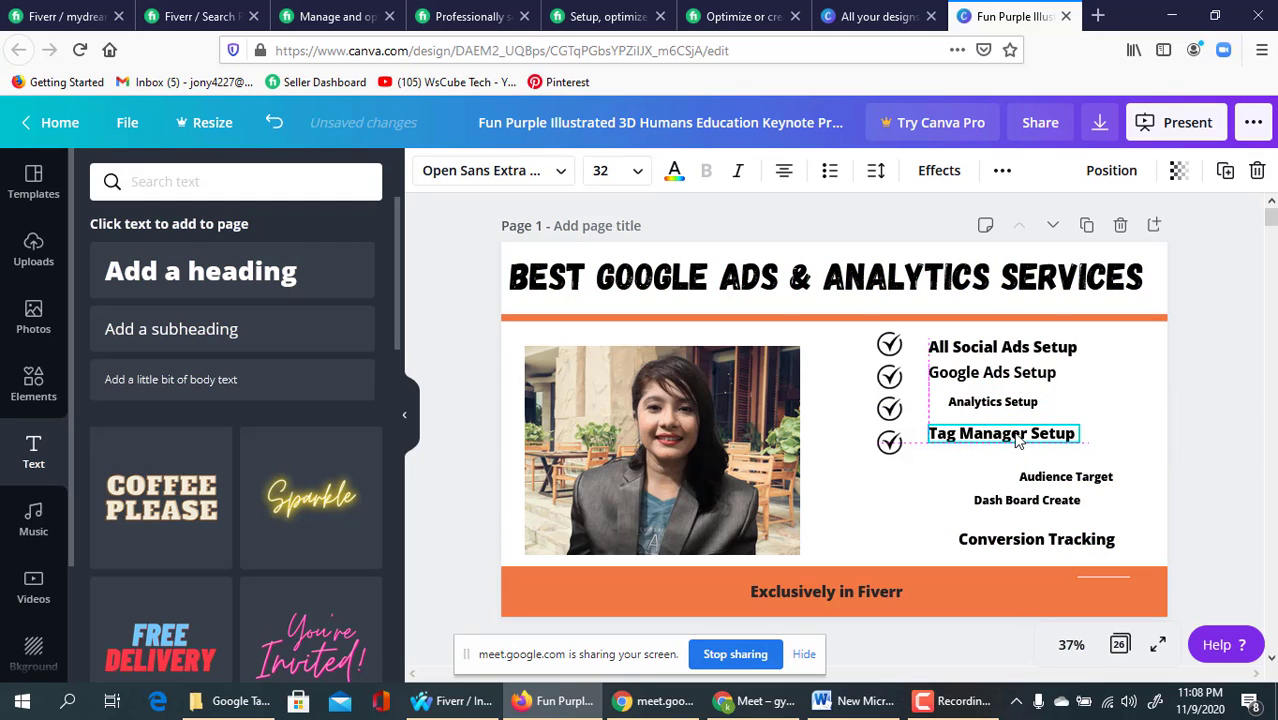
{"action": "left_click", "coordinate": [1017, 402]}
{"action": "left_click_drag", "start_coordinate": [1017, 402], "coordinate": [1066, 413]}
- Move "Audience Target", "Dash Board Create" and "Conversion Tracking" into line with the service texts above them
{"action": "left_click_drag", "start_coordinate": [1062, 477], "coordinate": [976, 462]}
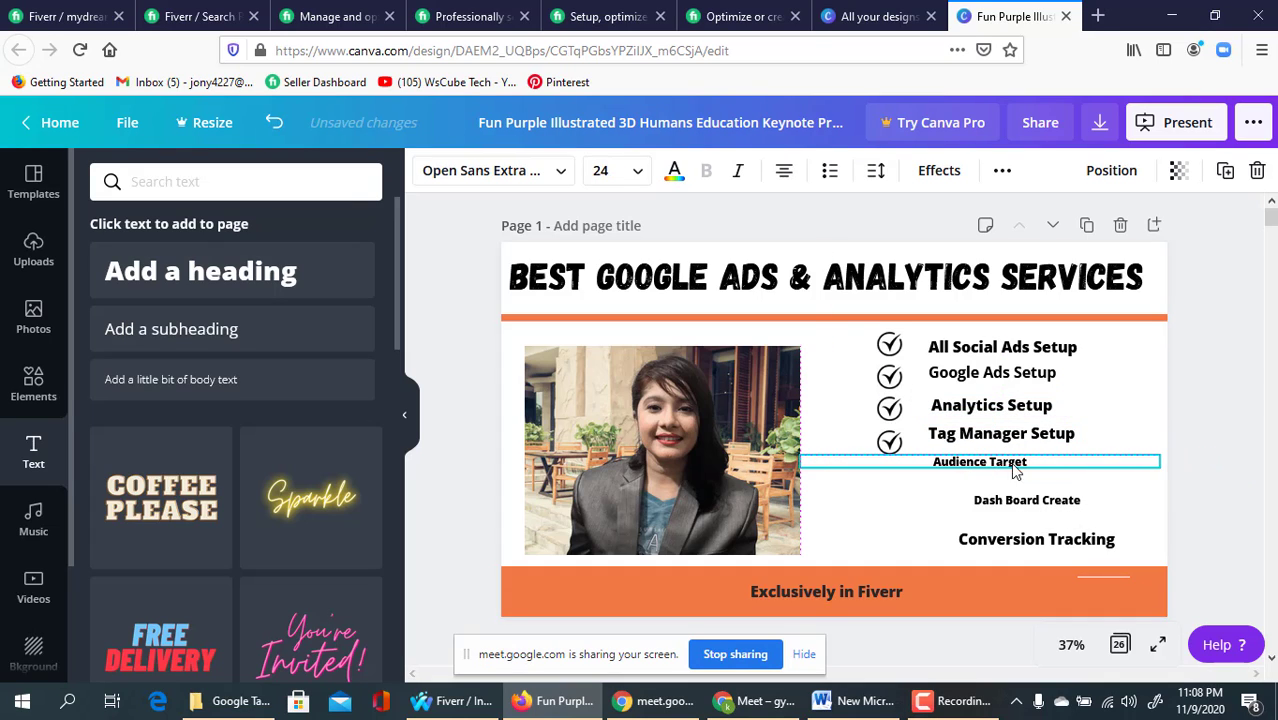
{"action": "left_click_drag", "start_coordinate": [1050, 506], "coordinate": [1002, 502]}
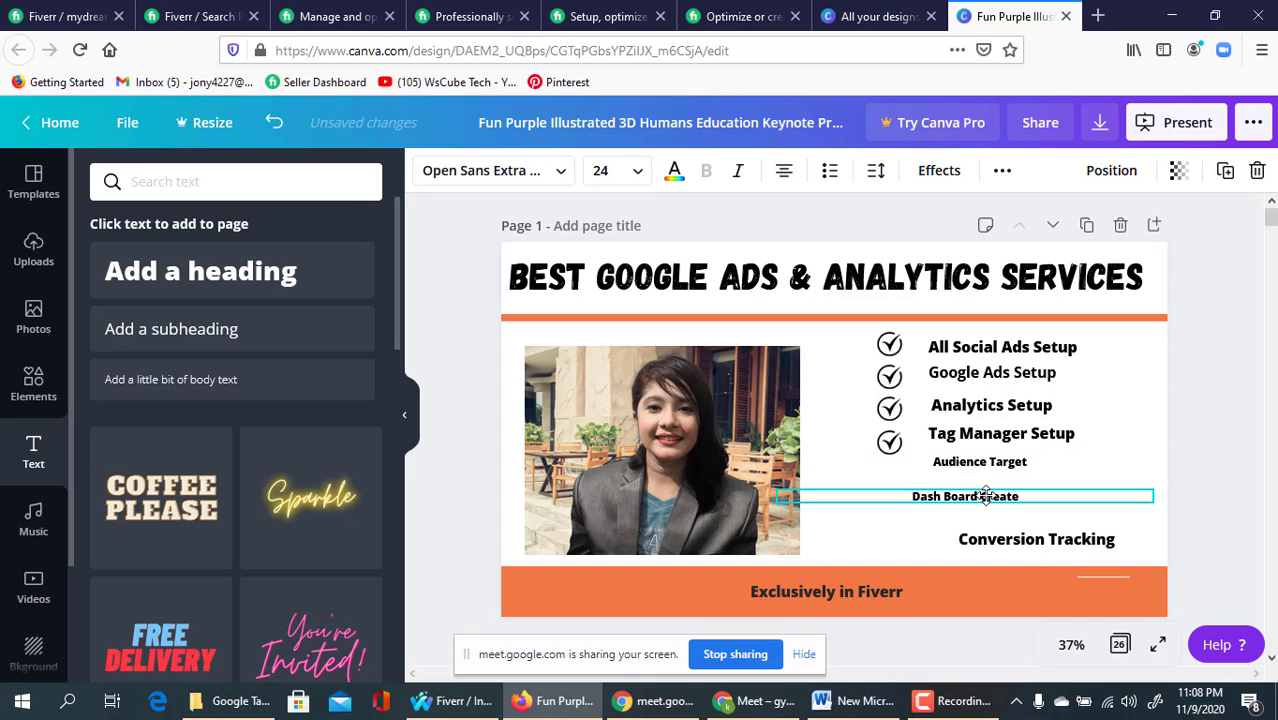
{"action": "left_click_drag", "start_coordinate": [1043, 546], "coordinate": [1010, 537]}
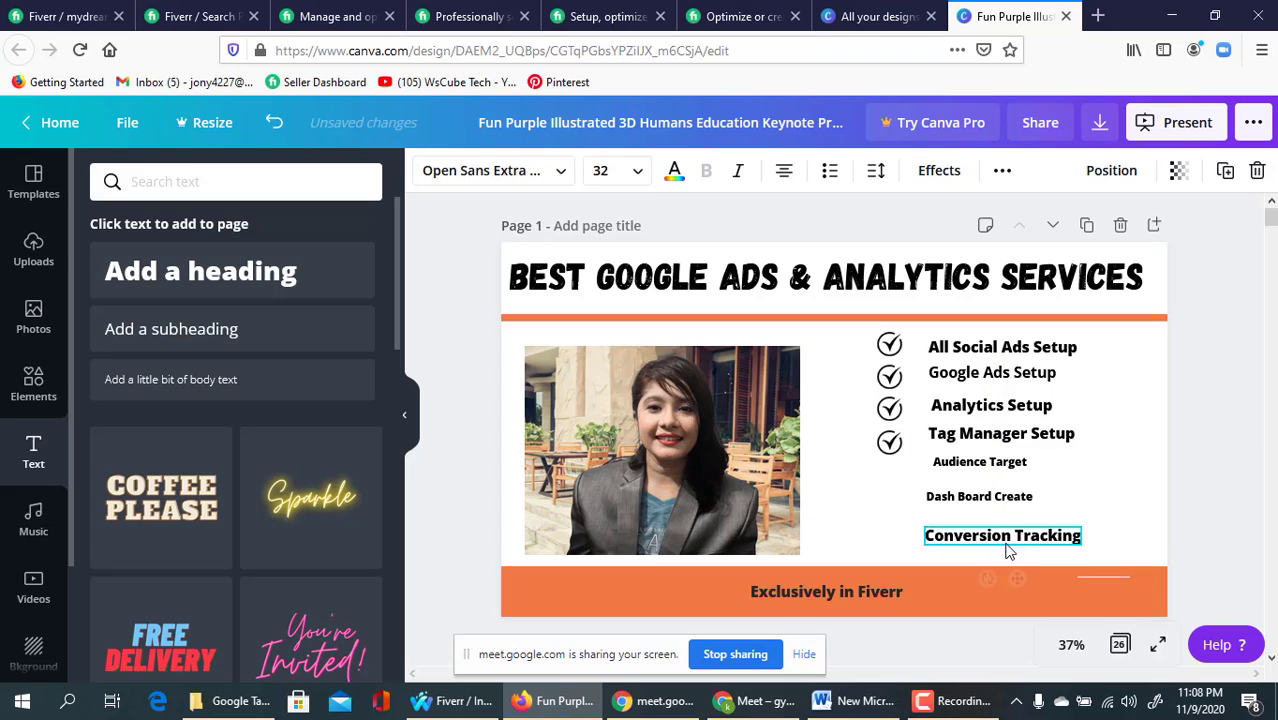
- Place copies of the "Tag Manager Setup" check mark beside "Audience Target", "Dash Board Create" and "Conversion Tracking"
{"action": "left_click", "coordinate": [894, 443]}
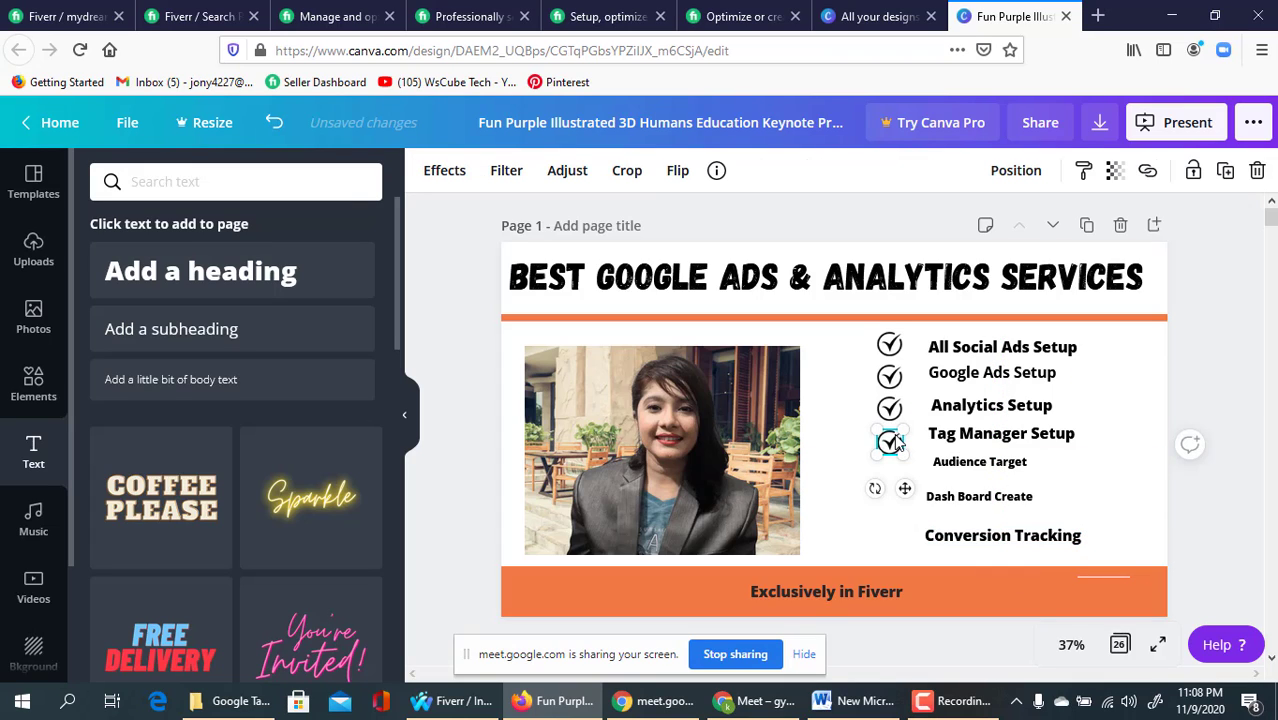
{"action": "left_click", "coordinate": [897, 497]}
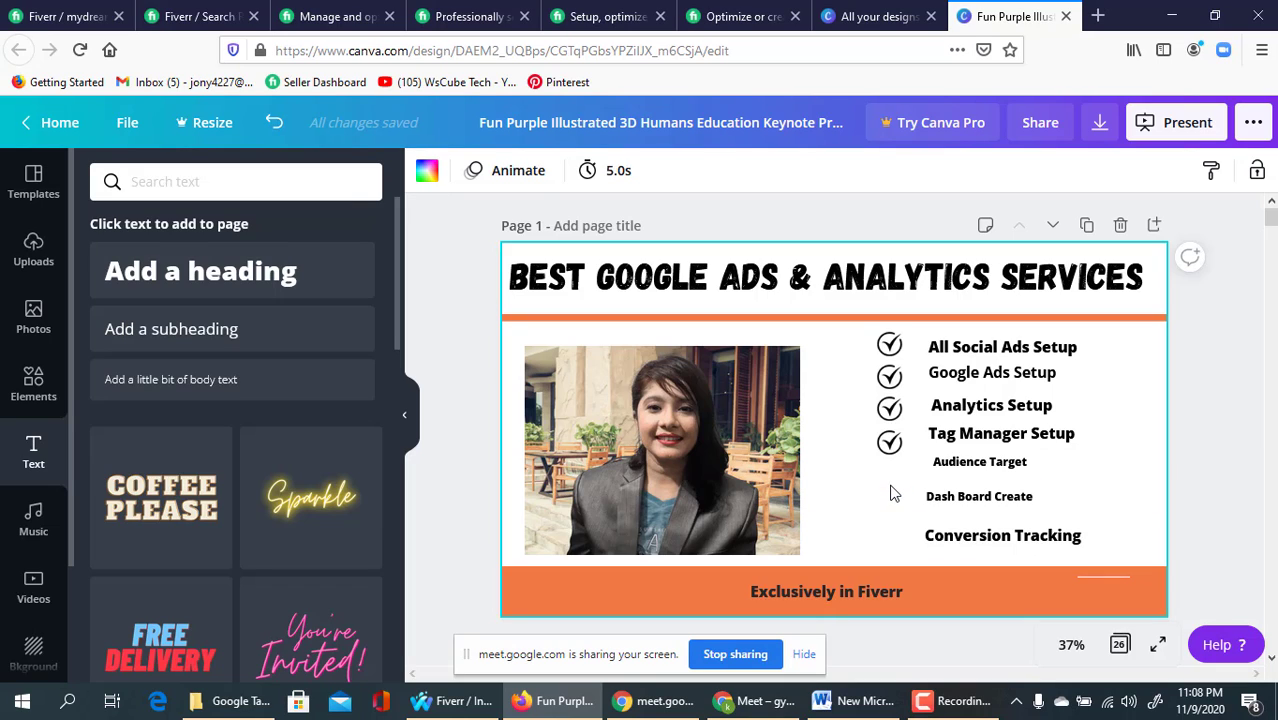
{"action": "left_click_drag", "start_coordinate": [893, 493], "coordinate": [910, 517]}
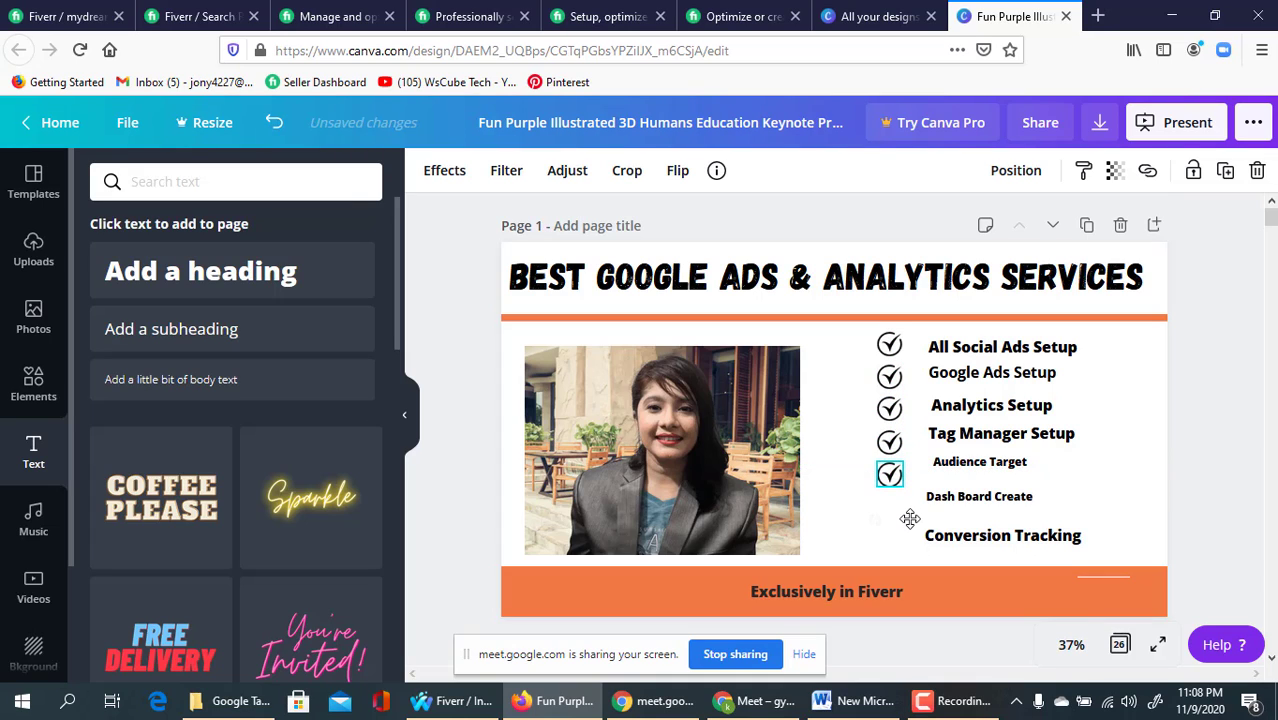
{"action": "left_click", "coordinate": [851, 540]}
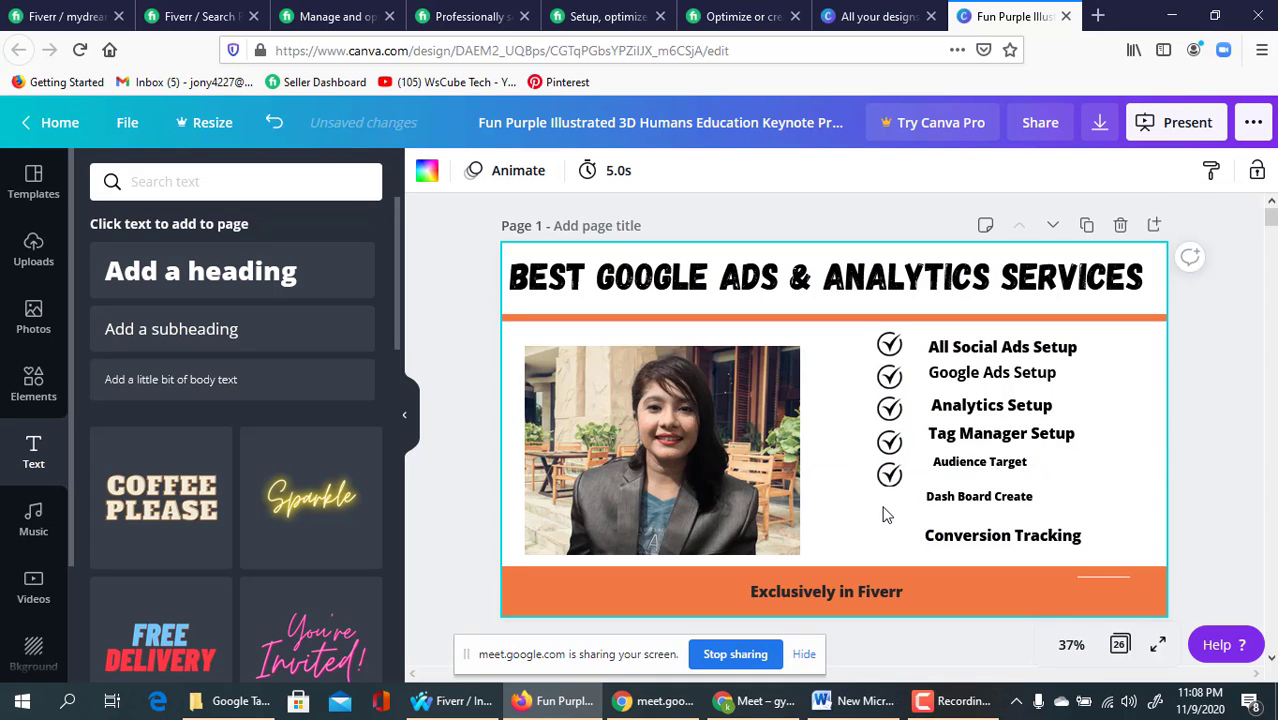
{"action": "key", "text": "ctrl+v"}
{"action": "left_click_drag", "start_coordinate": [909, 498], "coordinate": [904, 554]}
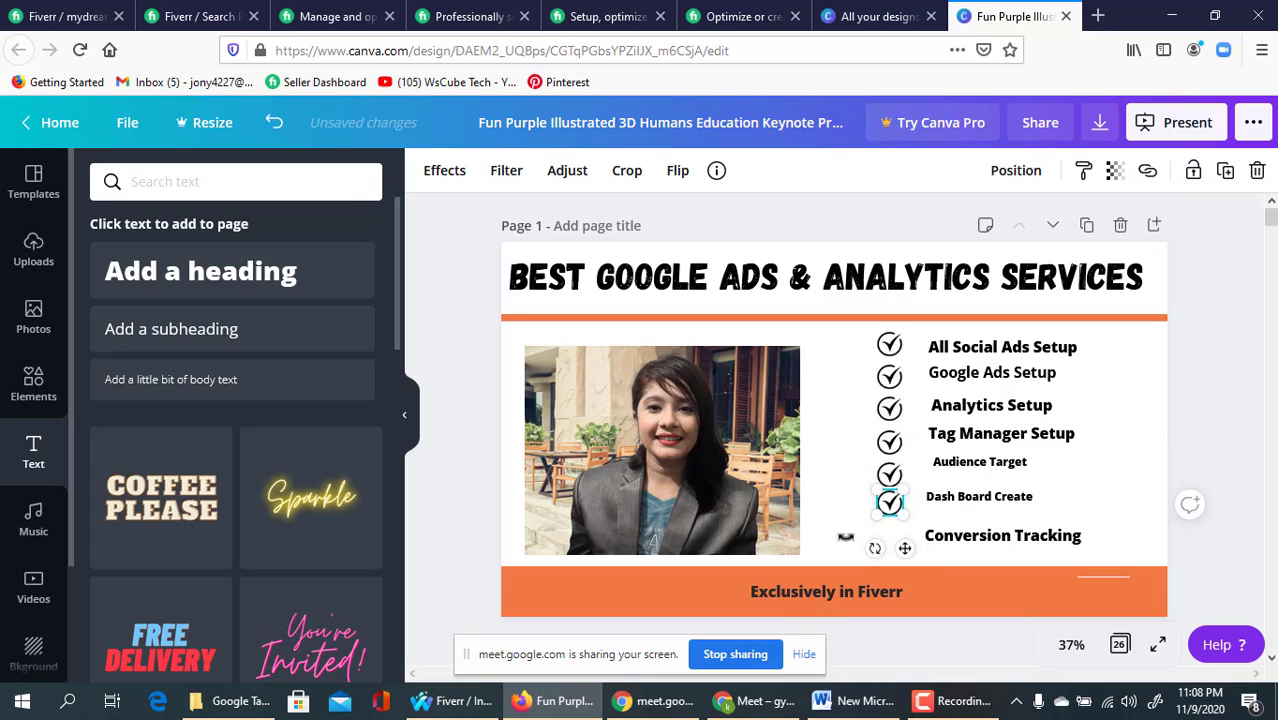
{"action": "left_click", "coordinate": [849, 536]}
{"action": "key", "text": "ctrl+v"}
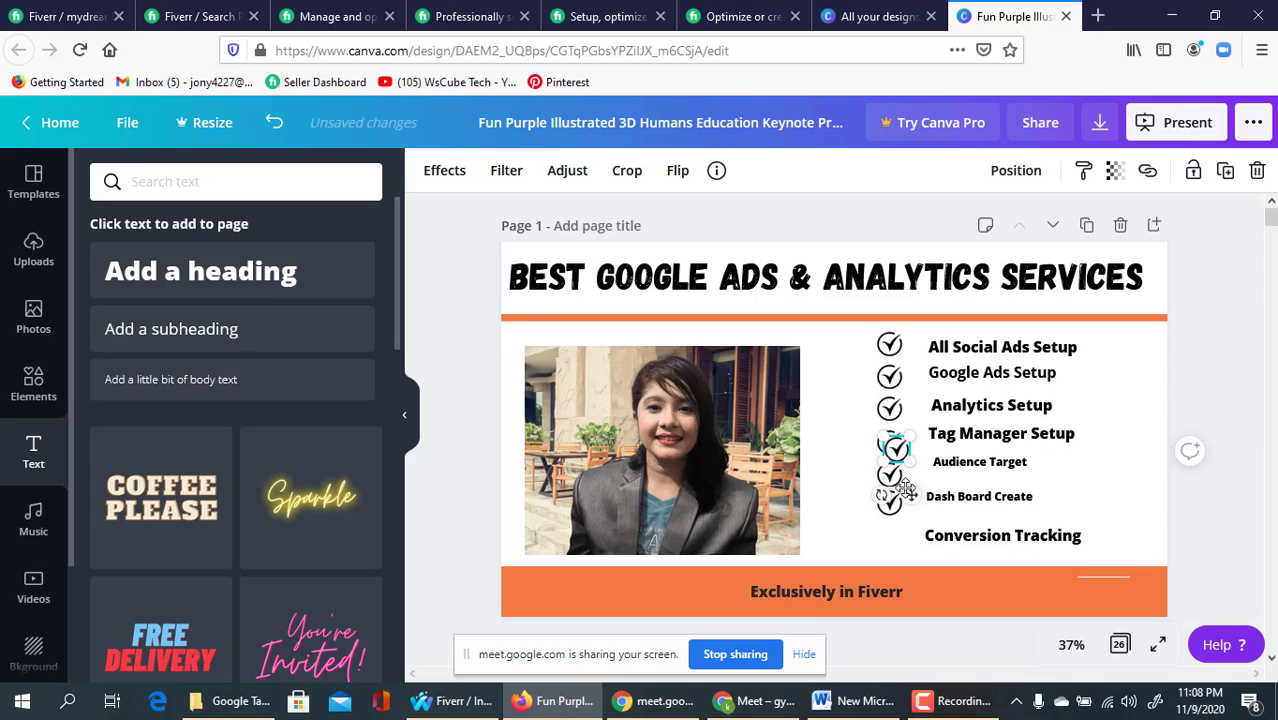
{"action": "left_click_drag", "start_coordinate": [910, 497], "coordinate": [906, 579]}
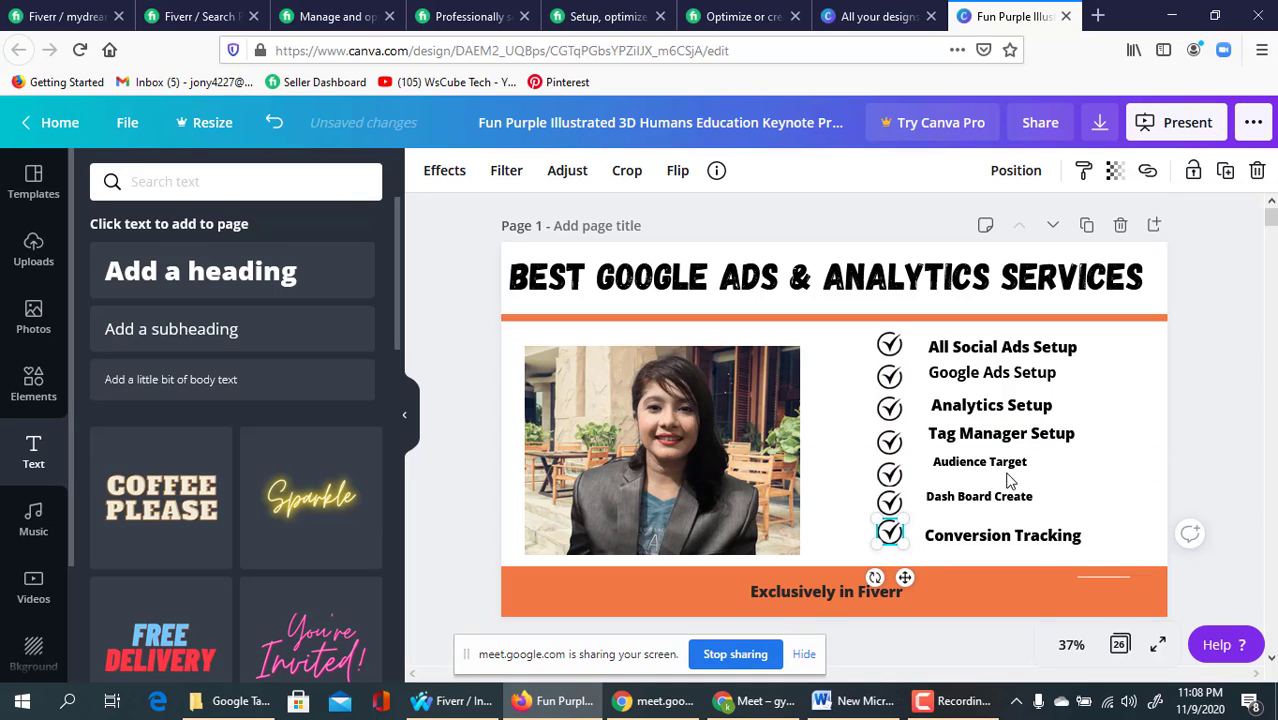
- Set the font size of all seven service texts, from "All Social Ads Setup" to "Conversion Tracking", to 36
{"action": "left_click_drag", "start_coordinate": [1092, 550], "coordinate": [929, 334]}
{"action": "left_click", "coordinate": [637, 170]}
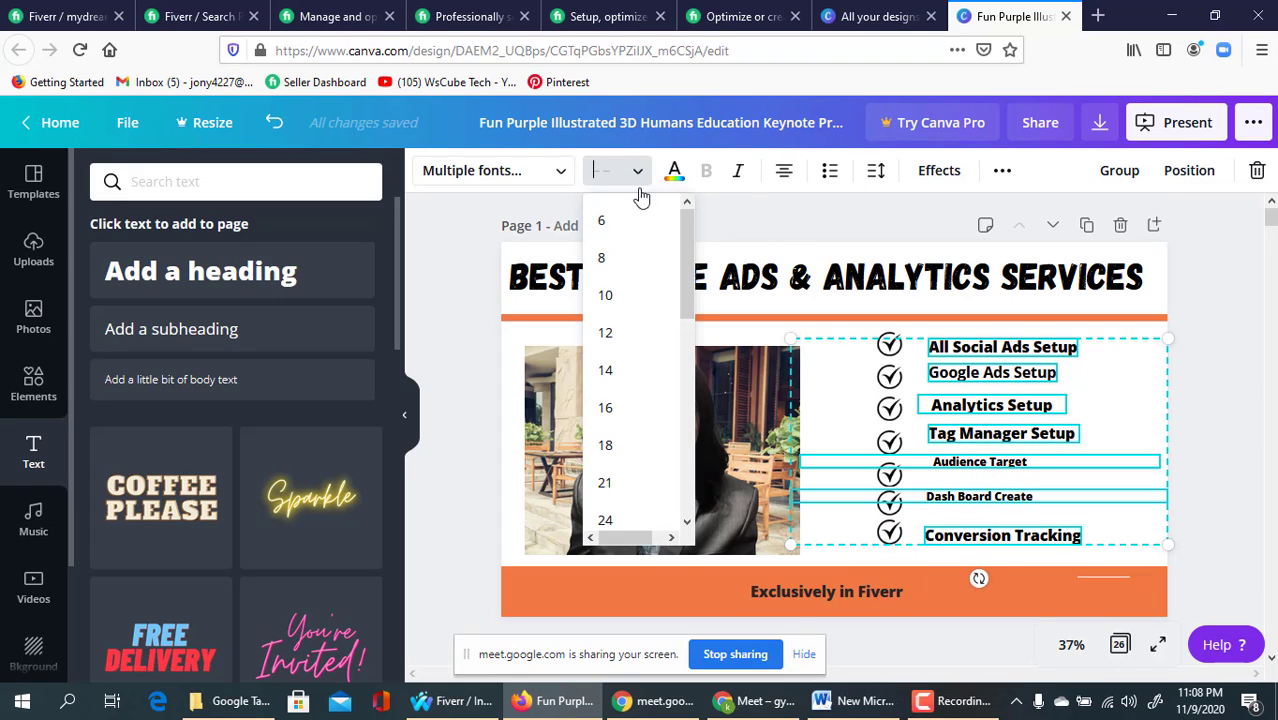
{"action": "scroll", "coordinate": [633, 481], "scroll_direction": "down", "scroll_amount": 1}
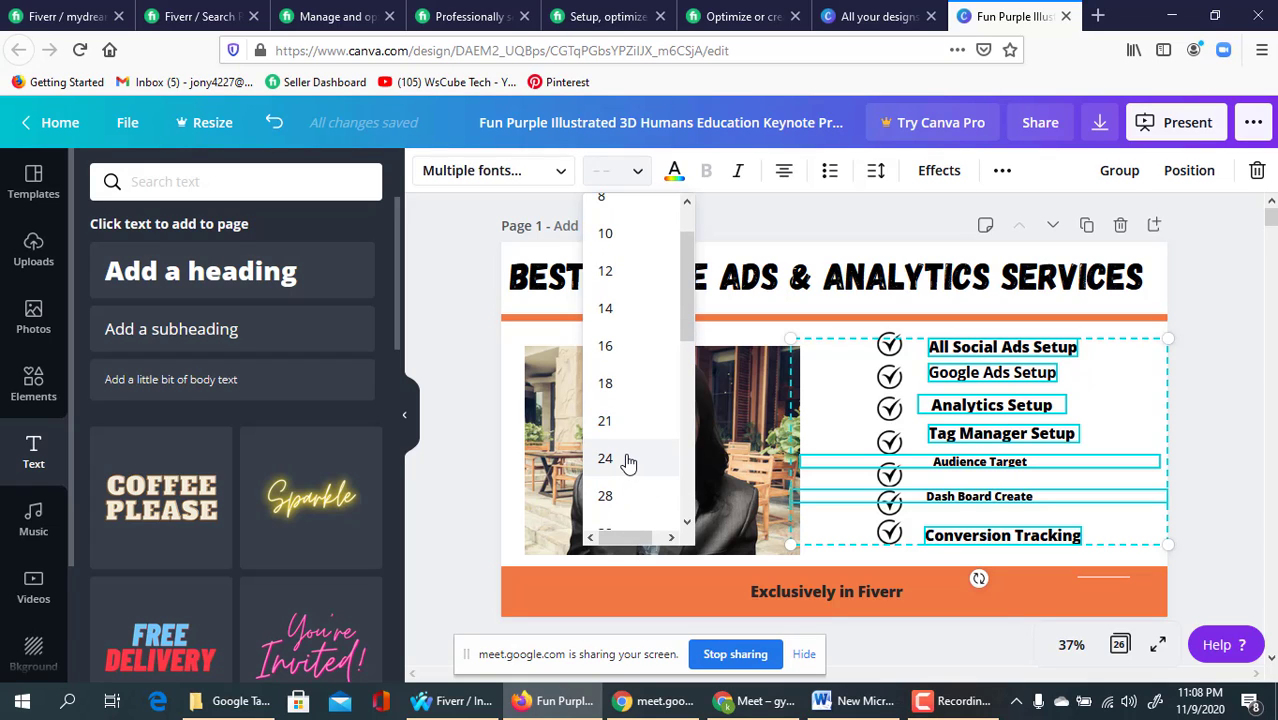
{"action": "left_click", "coordinate": [606, 458]}
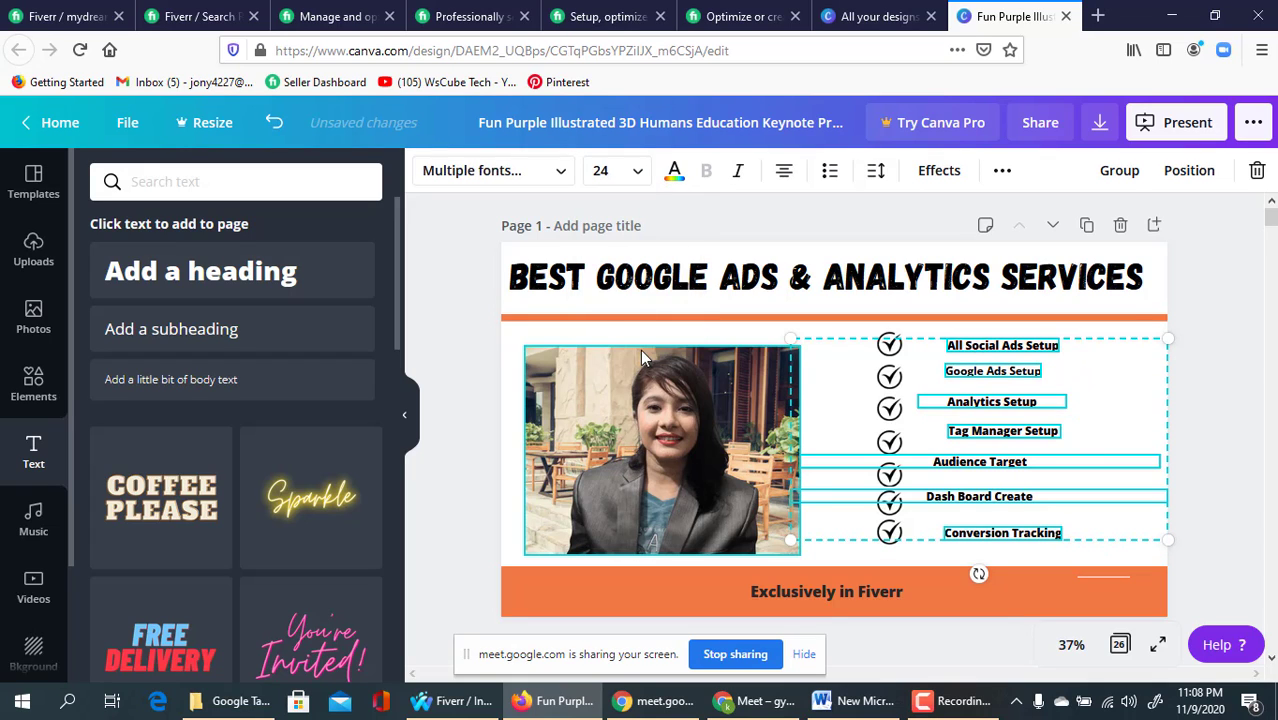
{"action": "left_click", "coordinate": [612, 170]}
{"action": "scroll", "coordinate": [632, 390], "scroll_direction": "down", "scroll_amount": 2}
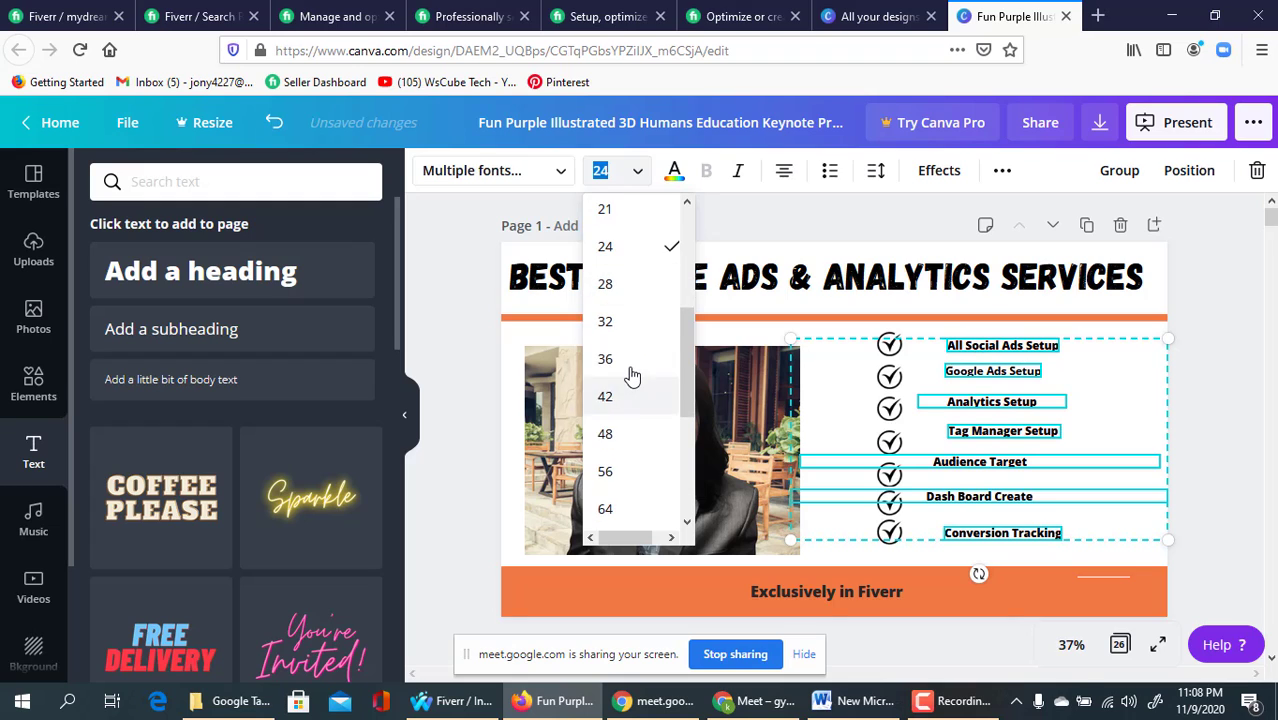
{"action": "left_click", "coordinate": [630, 373]}
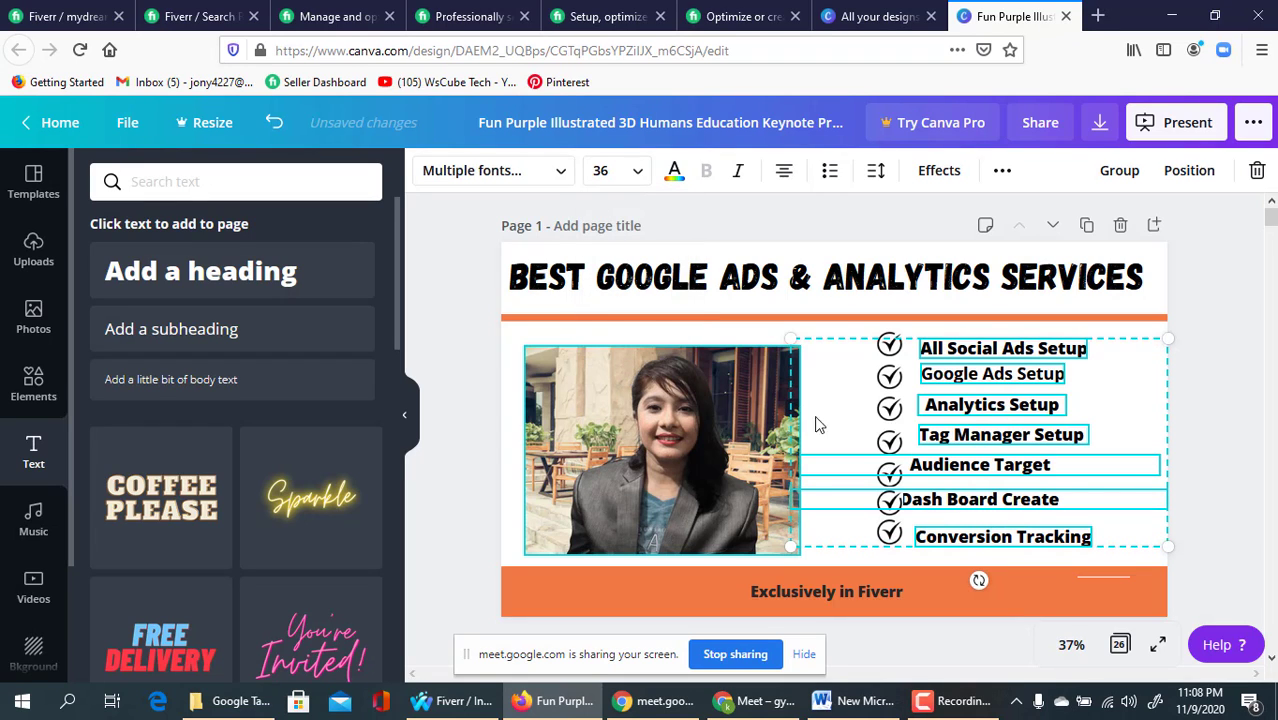
{"action": "left_click", "coordinate": [1222, 436]}
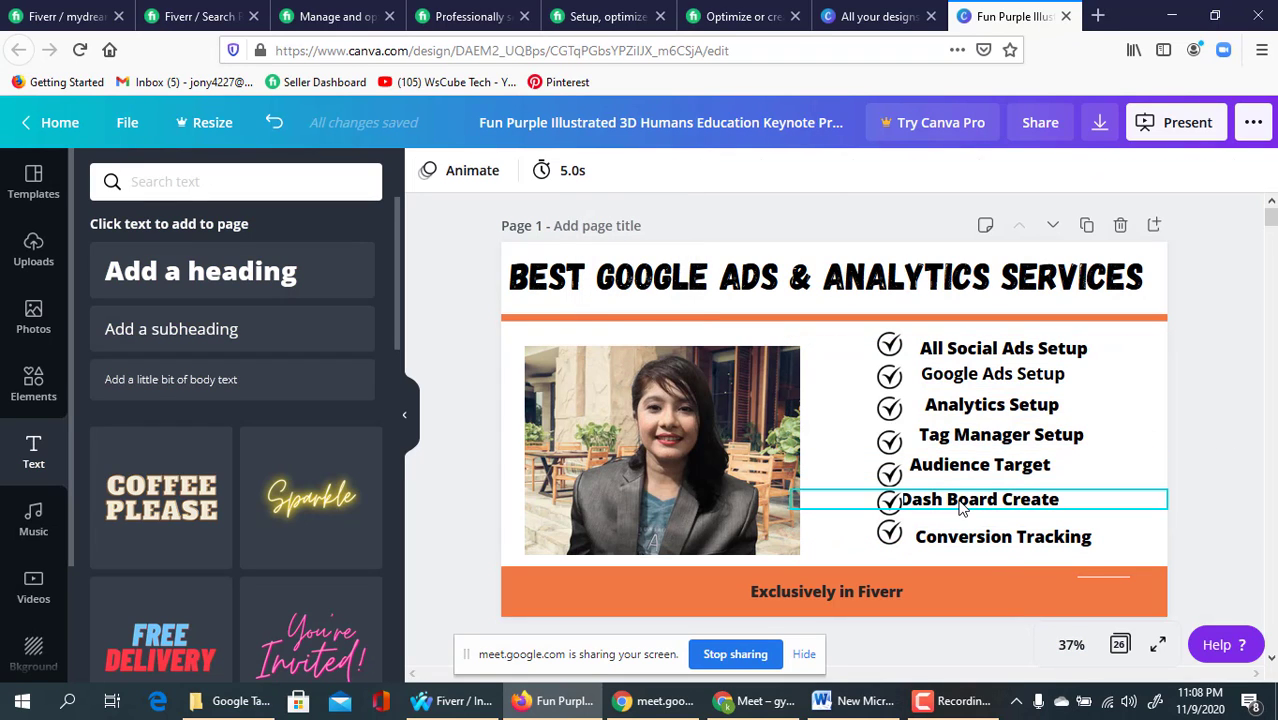
- Nudge "Dash Board Create" to the right so it clears its check mark and lines up with "Audience Target"
{"action": "left_click", "coordinate": [960, 508]}
{"action": "key", "text": "Right"}
{"action": "key", "text": "Right"}
{"action": "key", "text": "Right"}
{"action": "key", "text": "Right"}
{"action": "key", "text": "Right"}
{"action": "key", "text": "Right"}
{"action": "key", "text": "Right"}
{"action": "key", "text": "Right"}
{"action": "key", "text": "Right"}
{"action": "key", "text": "Right"}
{"action": "key", "text": "Right"}
{"action": "key", "text": "Right"}
{"action": "key", "text": "Right"}
{"action": "key", "text": "Right"}
{"action": "key", "text": "Right"}
{"action": "key", "text": "Right"}
{"action": "key", "text": "Right"}
{"action": "key", "text": "Right"}
{"action": "key", "text": "Right"}
{"action": "key", "text": "Right"}
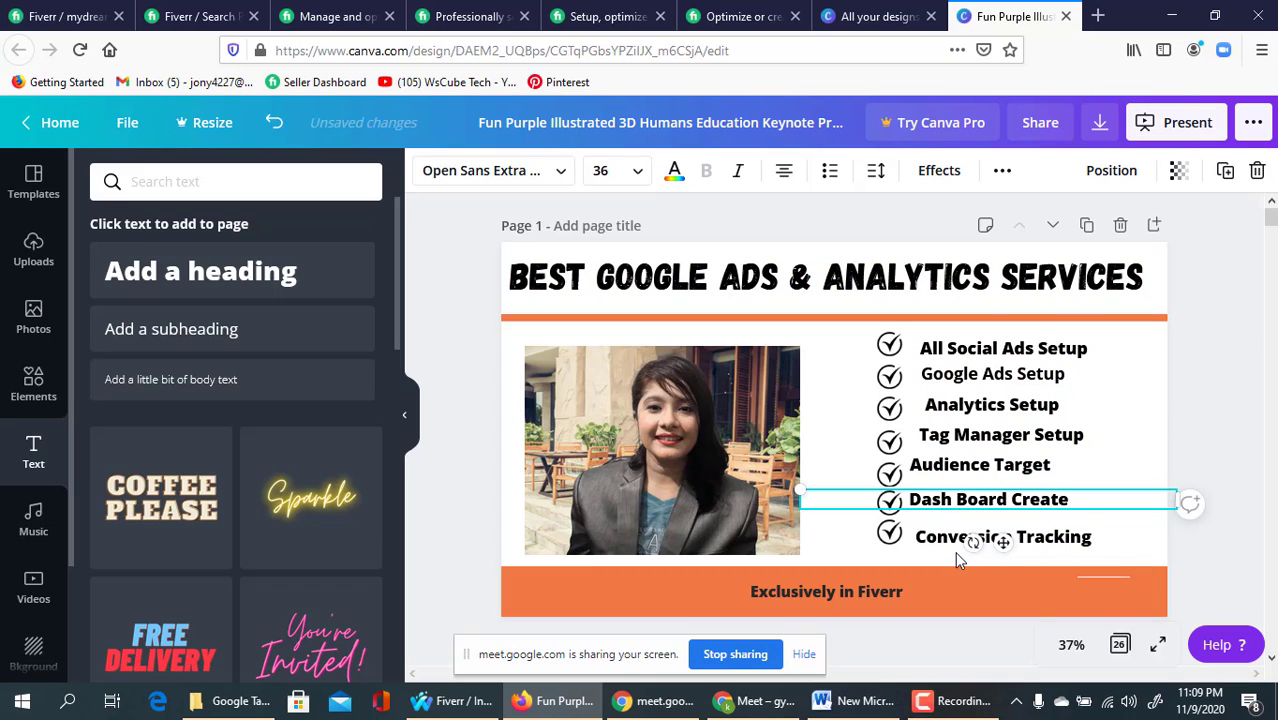
- Nudge "Conversion Tracking" up level with its check mark and slightly left toward the text column
{"action": "left_click", "coordinate": [957, 545]}
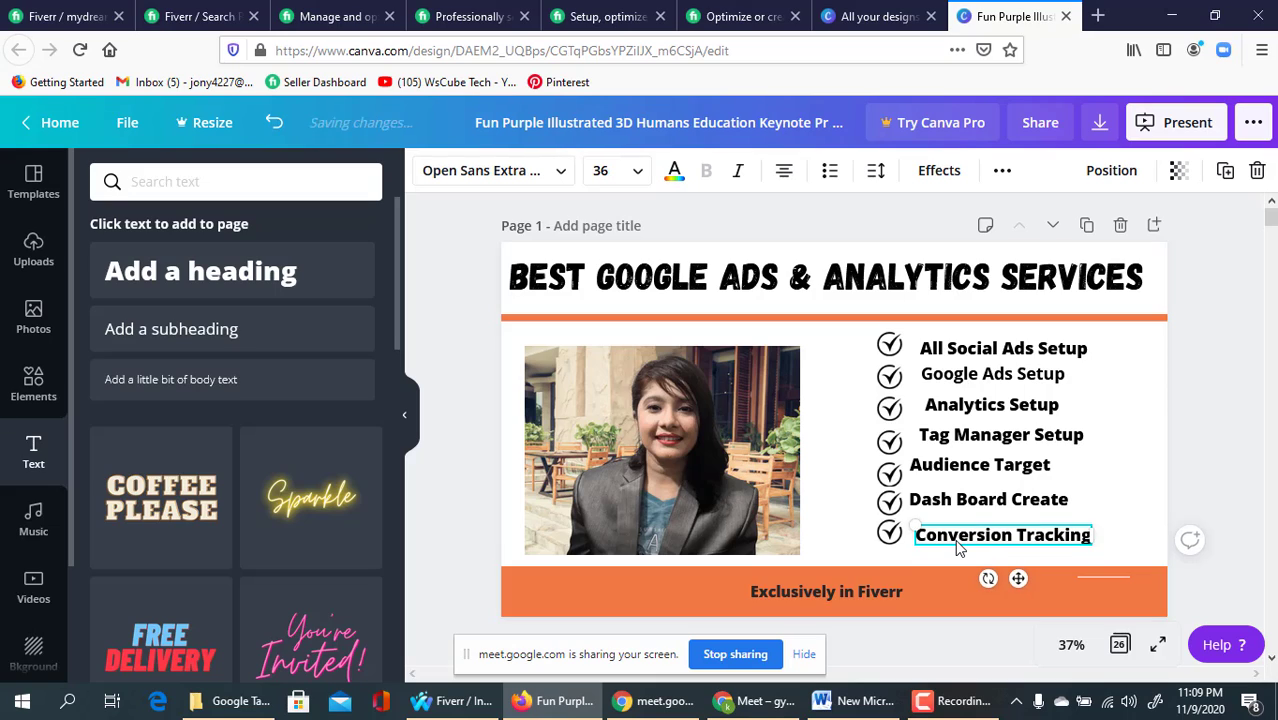
{"action": "key", "text": "Up"}
{"action": "key", "text": "Up"}
{"action": "key", "text": "Up"}
{"action": "key", "text": "Up"}
{"action": "key", "text": "Up"}
{"action": "key", "text": "Up"}
{"action": "key", "text": "Up"}
{"action": "key", "text": "Up"}
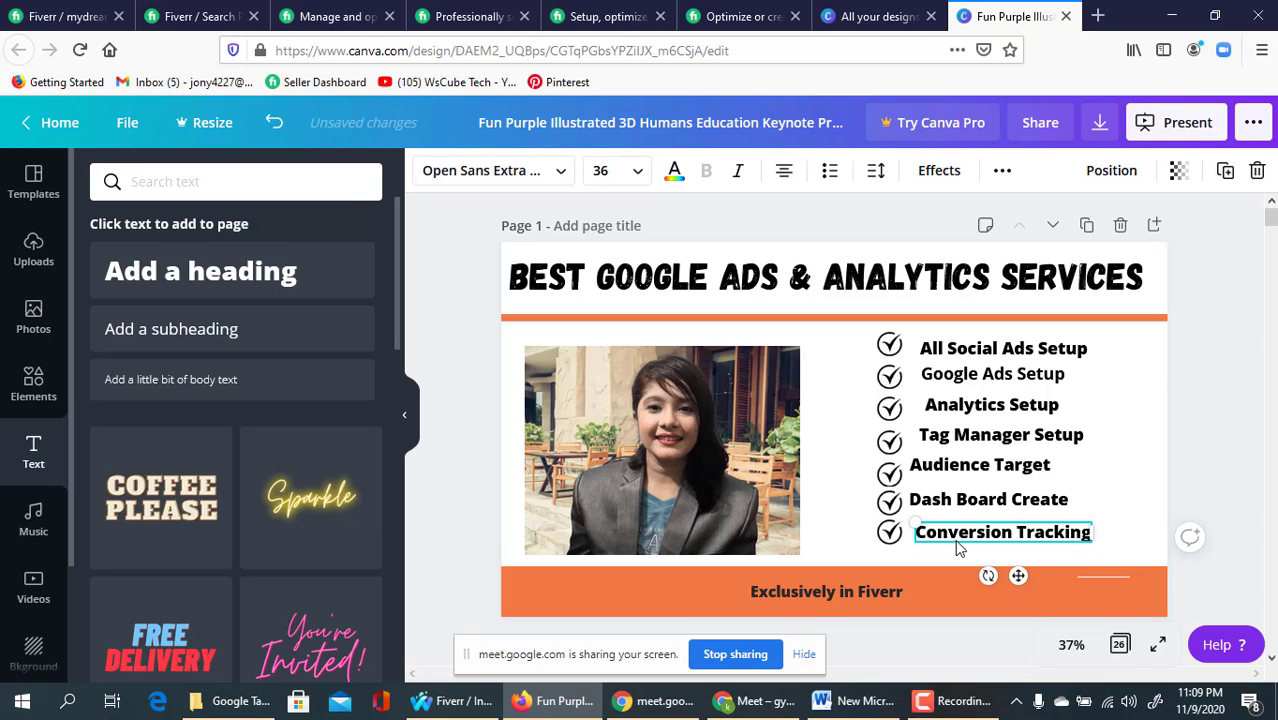
{"action": "key", "text": "Left"}
{"action": "key", "text": "Left"}
{"action": "key", "text": "Left"}
{"action": "key", "text": "Left"}
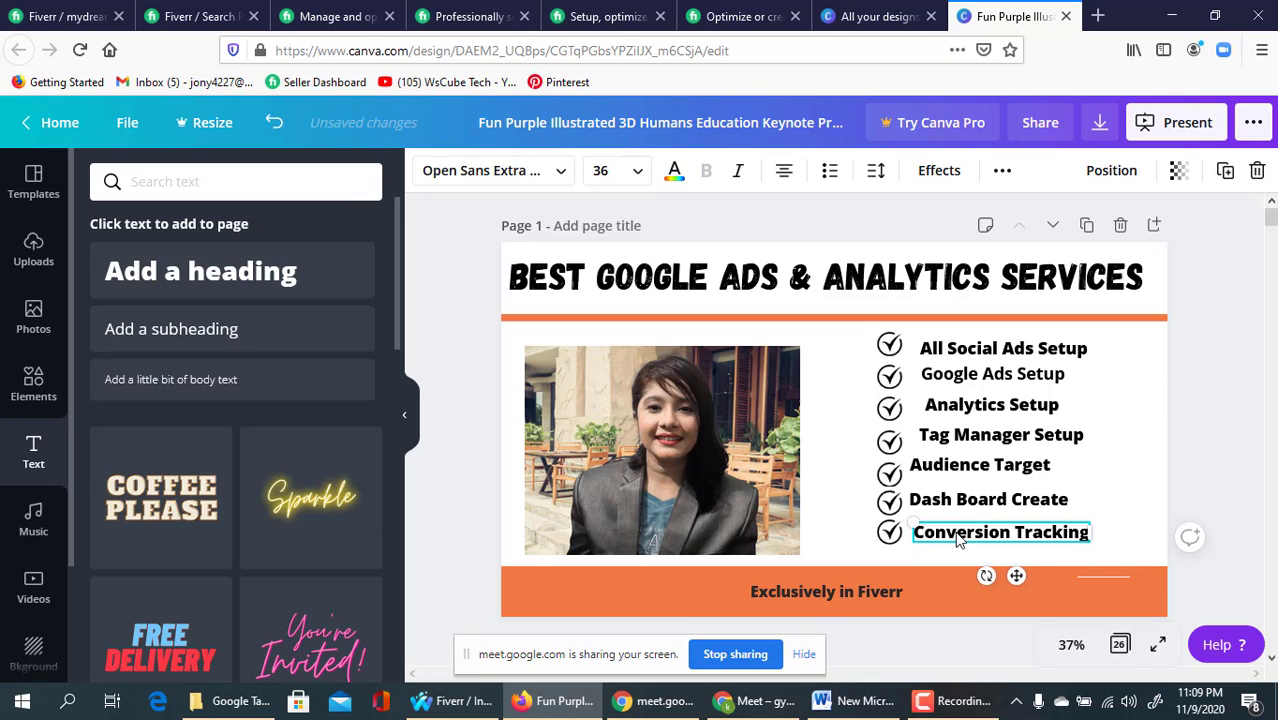
- Nudge "Tag Manager Setup" left into line with "Audience Target" and slightly down toward its check mark's height
{"action": "left_click", "coordinate": [970, 444]}
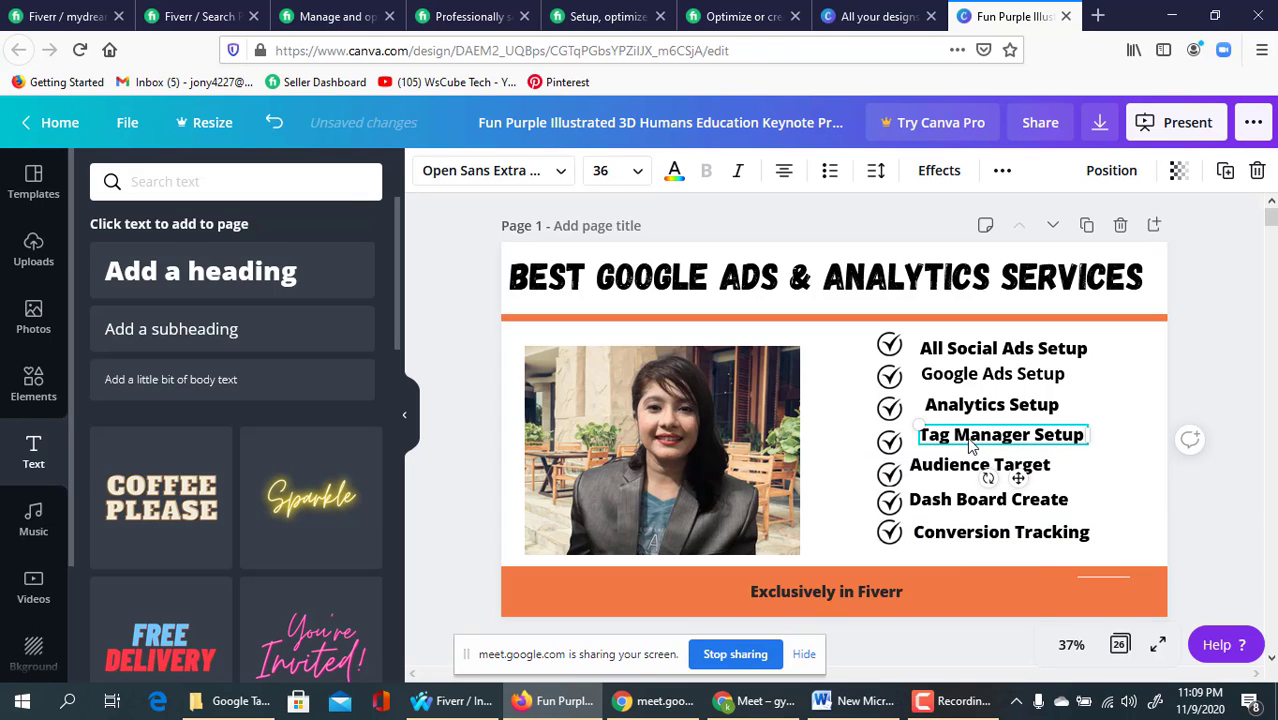
{"action": "key", "text": "Left"}
{"action": "key", "text": "Left"}
{"action": "key", "text": "Left"}
{"action": "key", "text": "Left"}
{"action": "key", "text": "Left"}
{"action": "key", "text": "Left"}
{"action": "key", "text": "Left"}
{"action": "key", "text": "Left"}
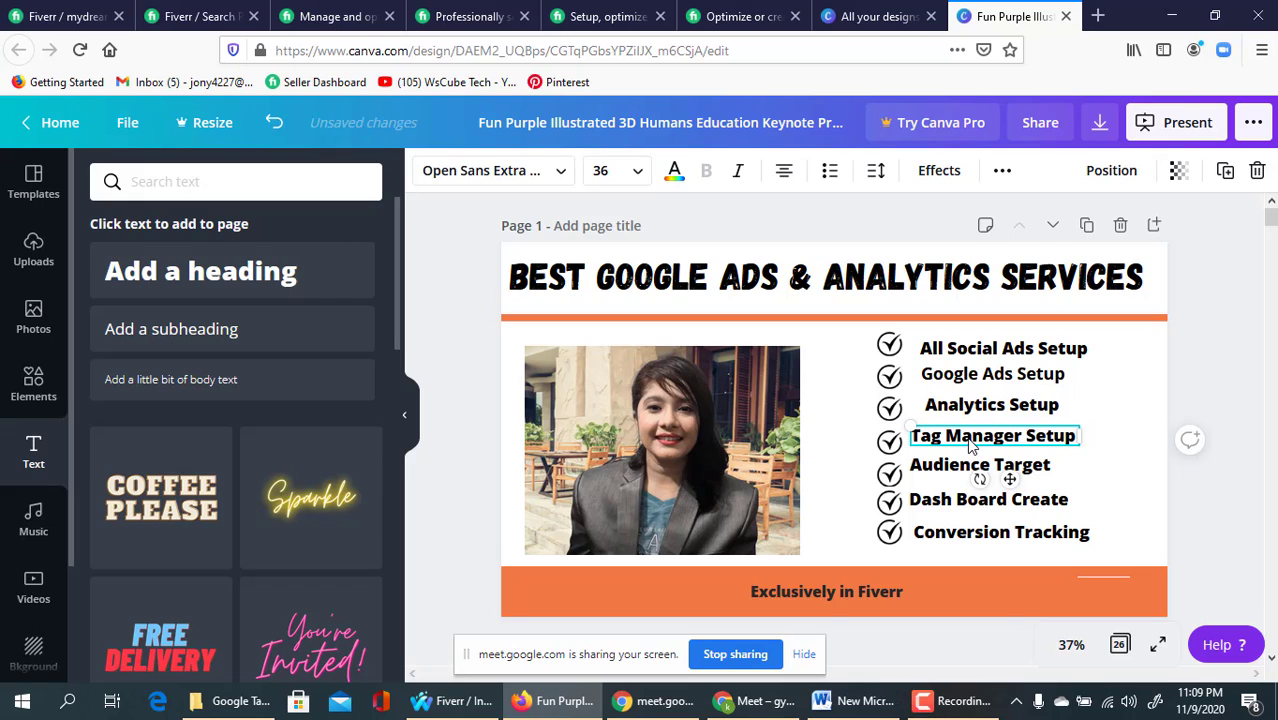
{"action": "key", "text": "Down"}
{"action": "key", "text": "Down"}
{"action": "key", "text": "Down"}
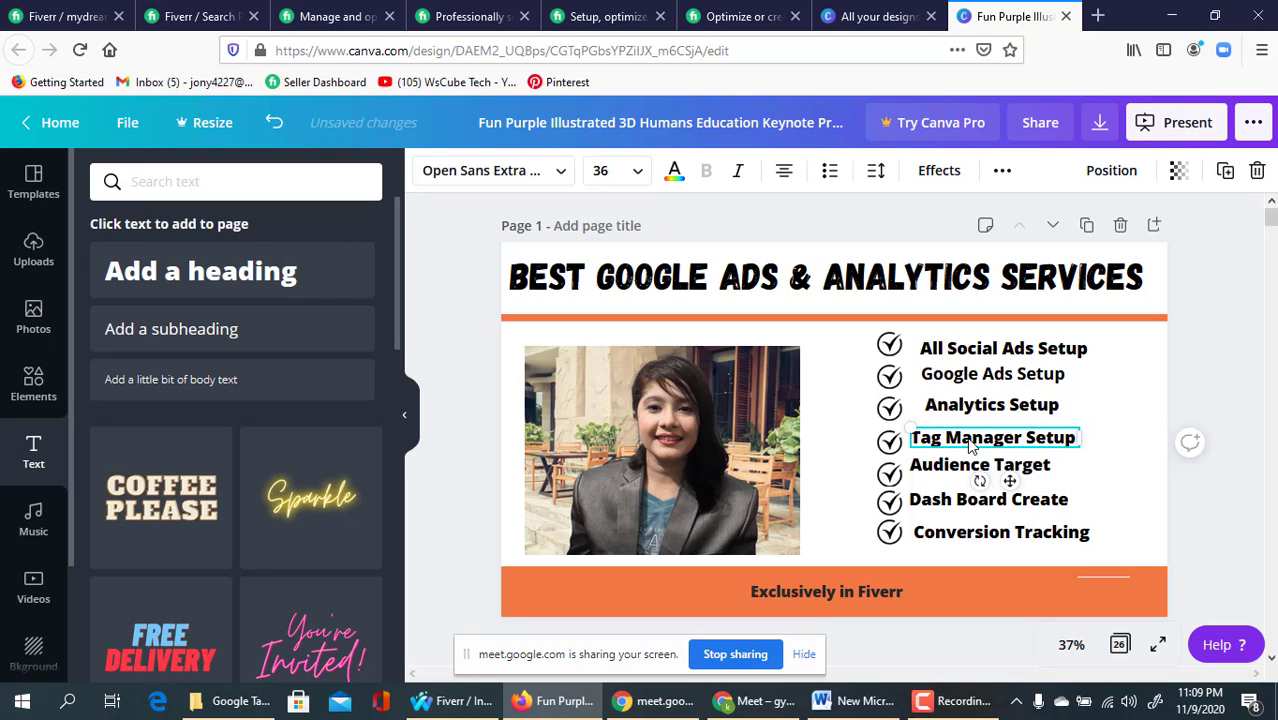
- Nudge "Analytics Setup" left so its text starts in line with "Tag Manager Setup"
{"action": "left_click", "coordinate": [979, 412]}
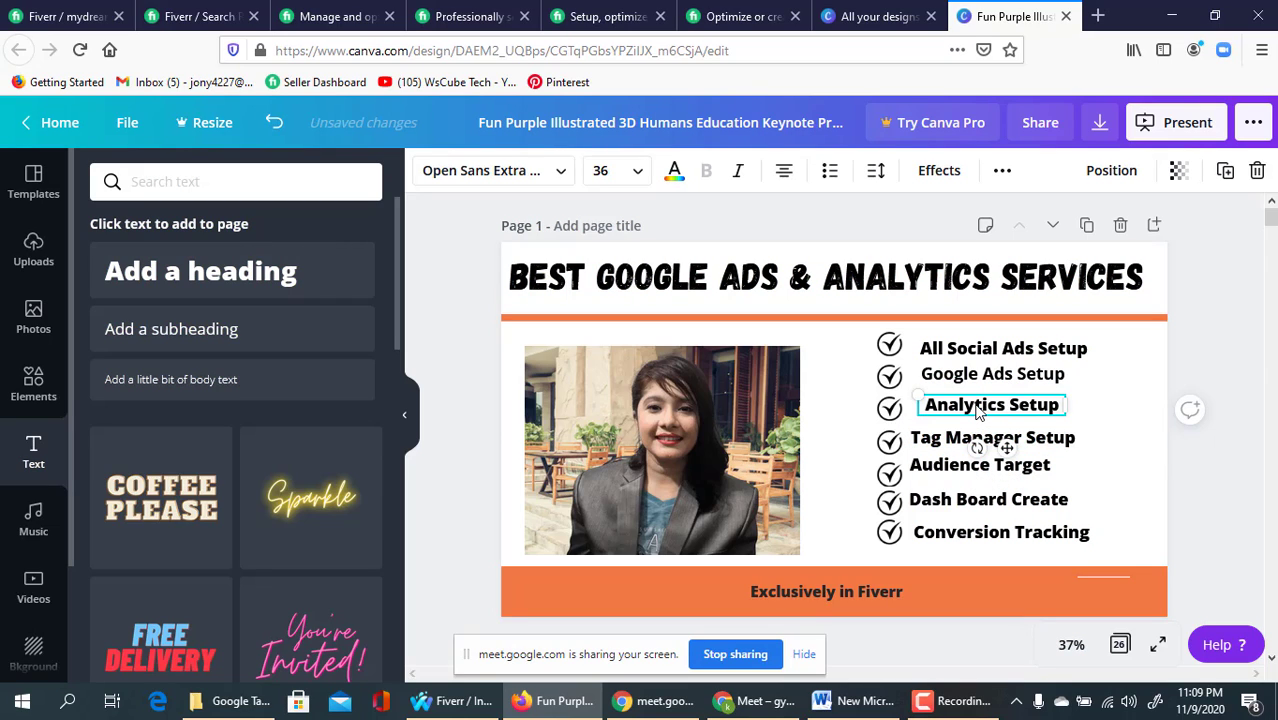
{"action": "key", "text": "Left"}
{"action": "key", "text": "Left"}
{"action": "key", "text": "Left"}
{"action": "key", "text": "Left"}
{"action": "key", "text": "Left"}
{"action": "key", "text": "Left"}
{"action": "key", "text": "Left"}
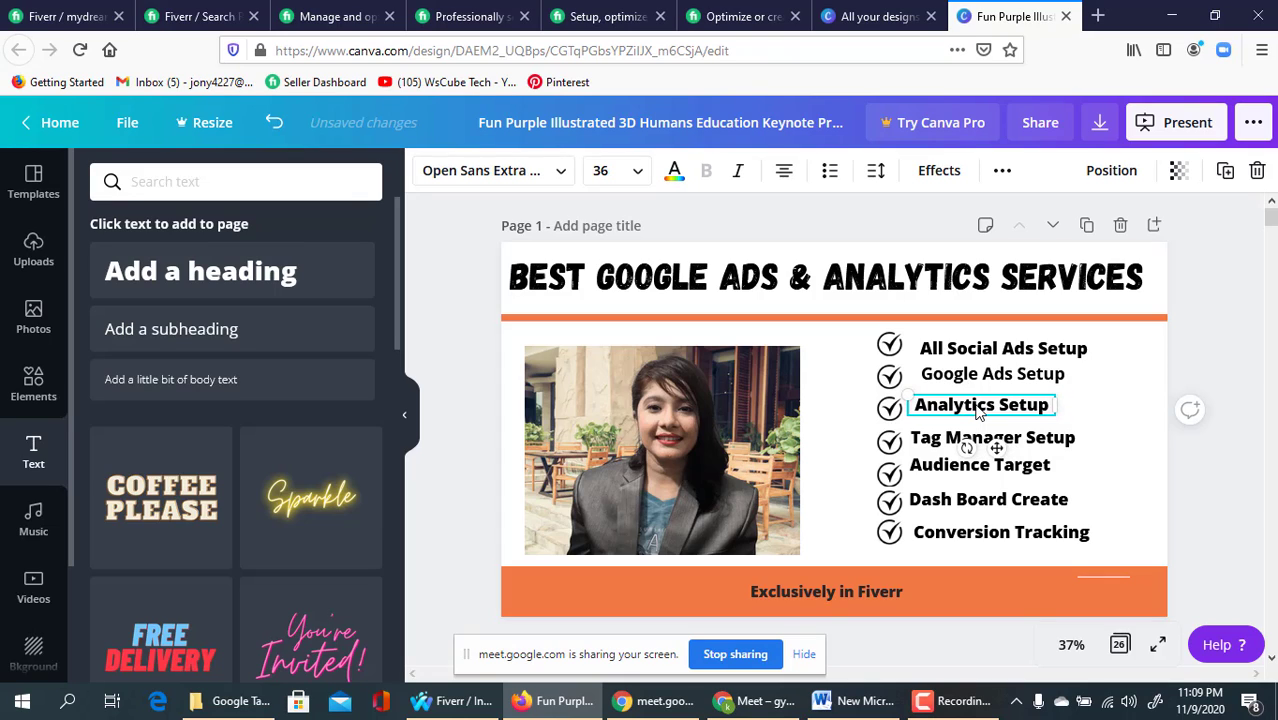
- Nudge "Google Ads Setup" left into line with "Analytics Setup" and slightly down, level with its check mark
{"action": "left_click", "coordinate": [979, 378]}
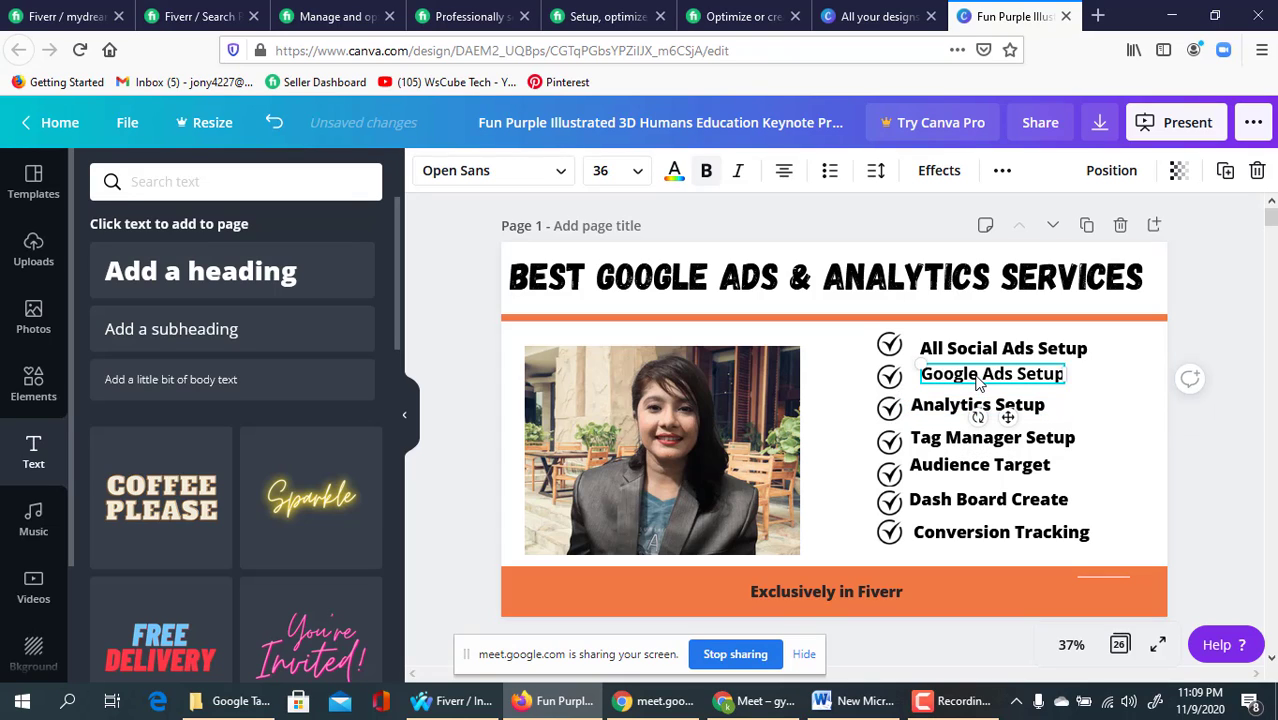
{"action": "key", "text": "Left"}
{"action": "key", "text": "Left"}
{"action": "key", "text": "Left"}
{"action": "key", "text": "Left"}
{"action": "key", "text": "Left"}
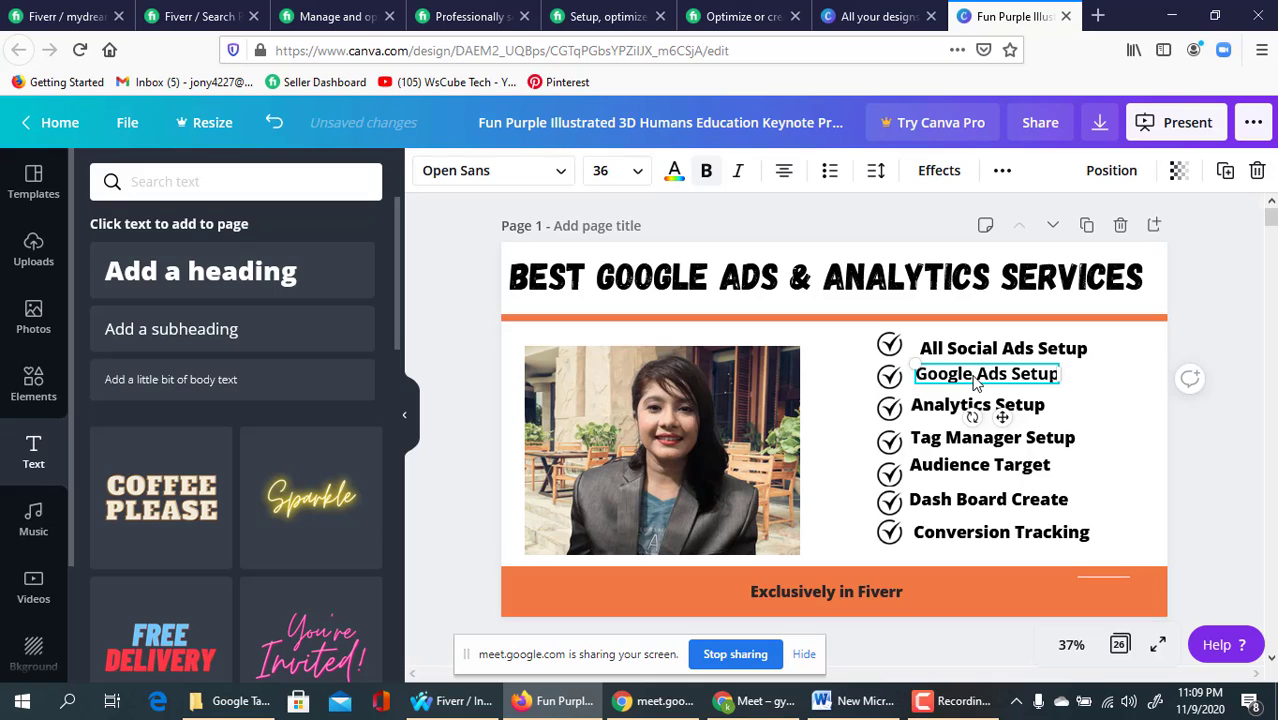
{"action": "key", "text": "Left"}
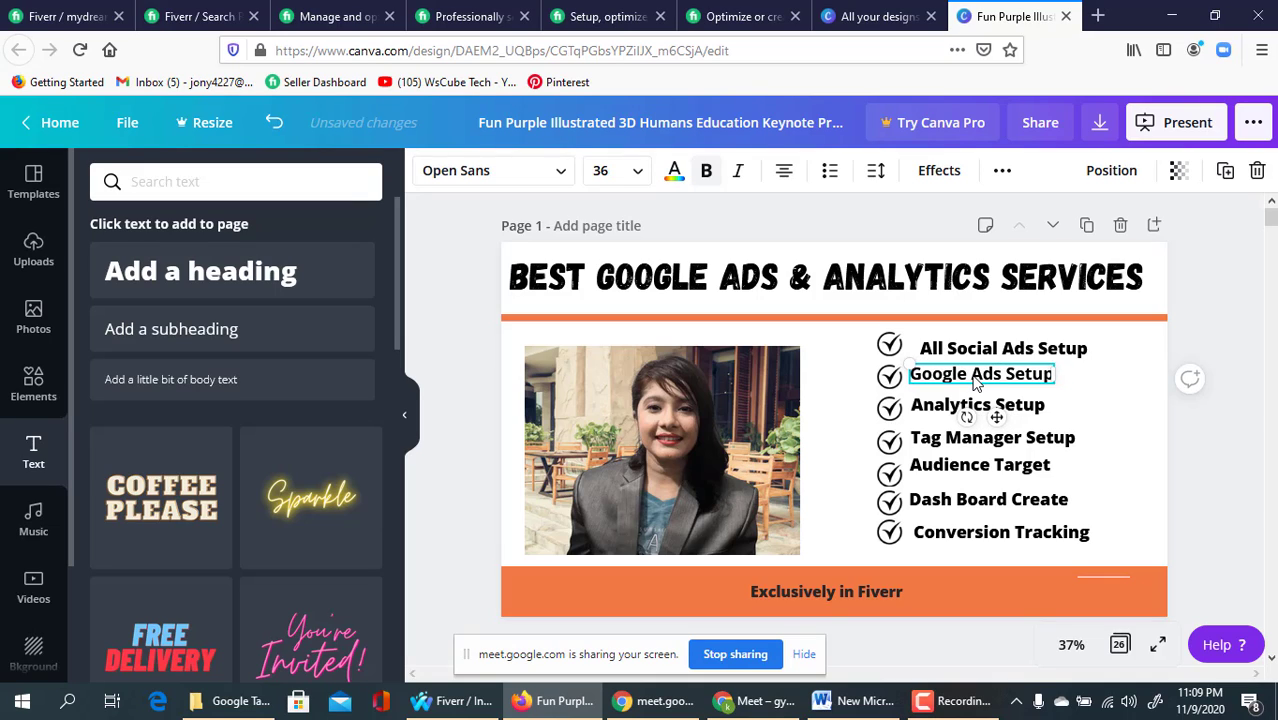
{"action": "key", "text": "Down"}
{"action": "key", "text": "Left"}
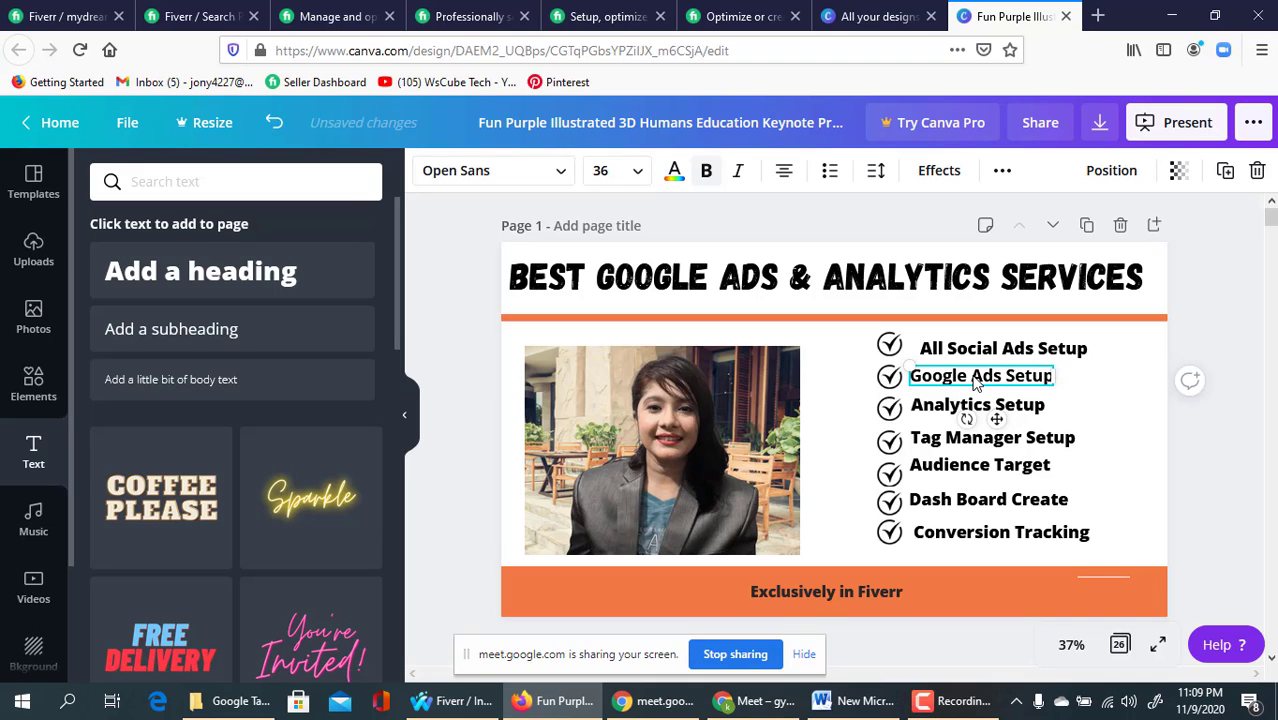
{"action": "key", "text": "Down"}
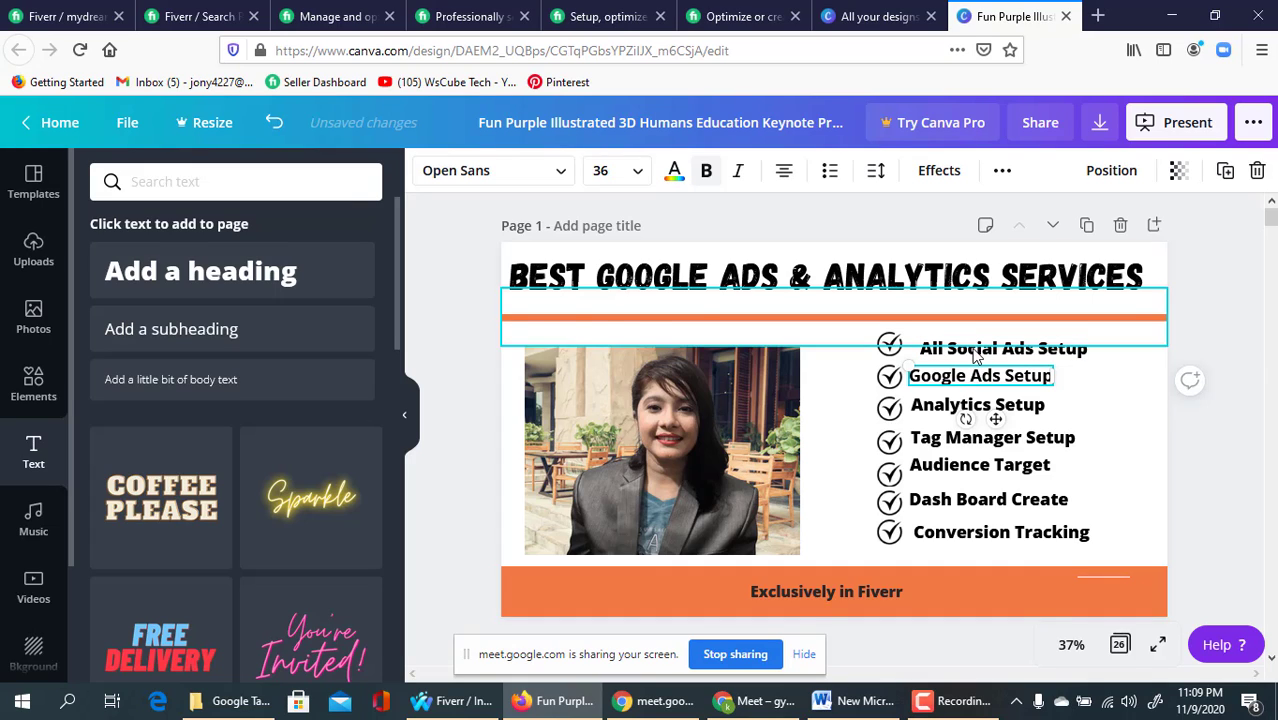
- Nudge "All Social Ads Setup" up level with its check mark and left into line with the service texts below
{"action": "left_click", "coordinate": [976, 352]}
{"action": "key", "text": "Up"}
{"action": "key", "text": "Up"}
{"action": "key", "text": "Up"}
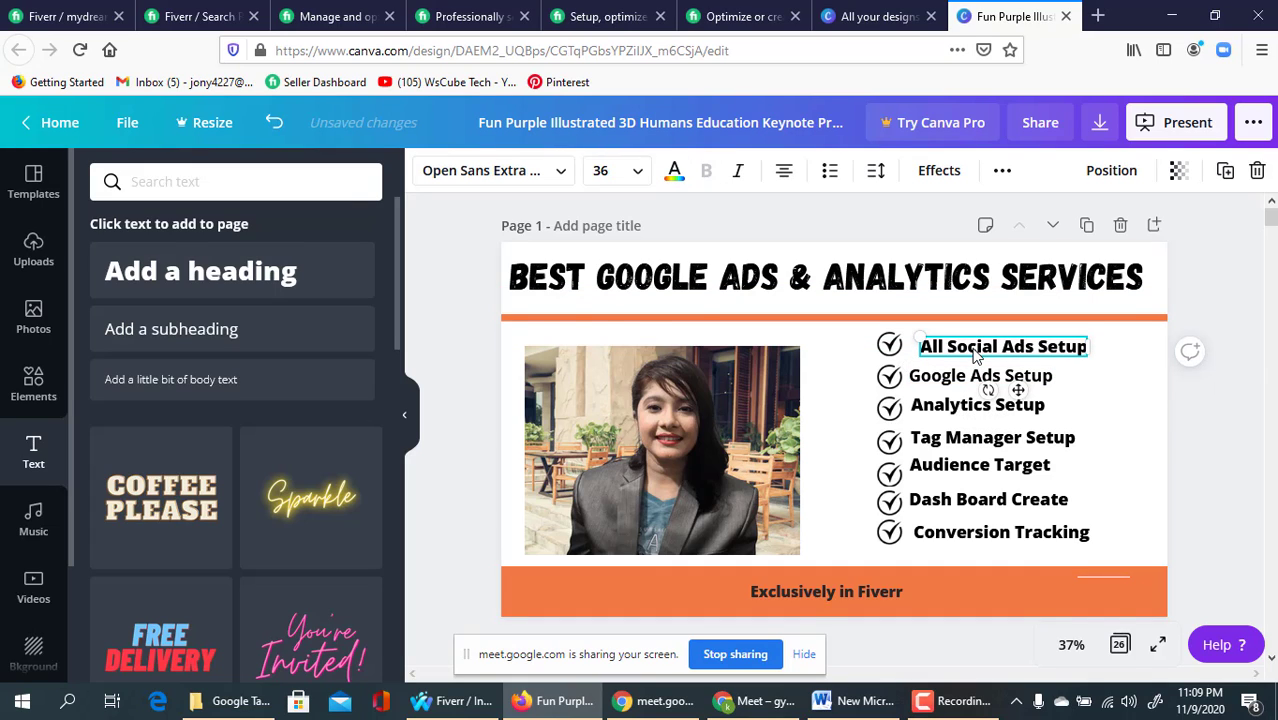
{"action": "key", "text": "Left"}
{"action": "key", "text": "Left"}
{"action": "key", "text": "Left"}
{"action": "key", "text": "Left"}
{"action": "key", "text": "Left"}
{"action": "key", "text": "Left"}
{"action": "key", "text": "Left"}
{"action": "key", "text": "Left"}
{"action": "key", "text": "Left"}
{"action": "key", "text": "Left"}
{"action": "key", "text": "Left"}
{"action": "key", "text": "Left"}
{"action": "key", "text": "Left"}
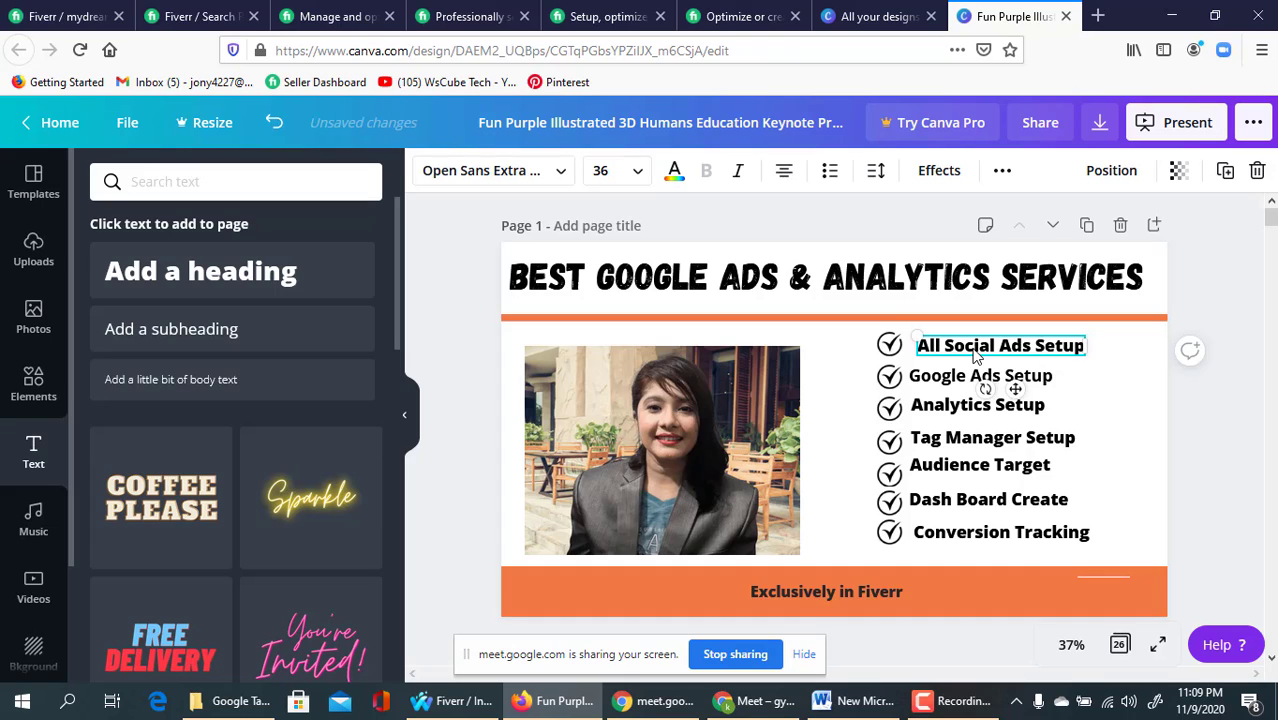
{"action": "key", "text": "Up"}
{"action": "key", "text": "Up"}
{"action": "key", "text": "Up"}
{"action": "key", "text": "Up"}
{"action": "key", "text": "Up"}
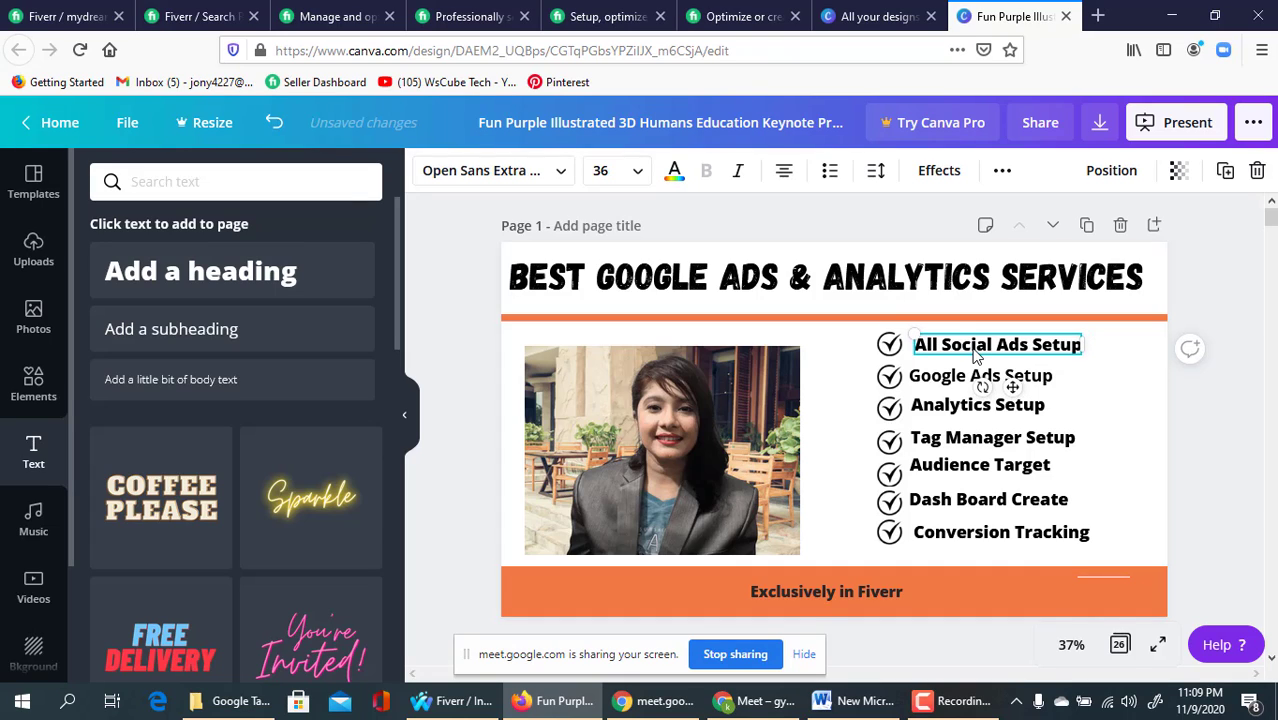
{"action": "key", "text": "Left"}
{"action": "key", "text": "Left"}
{"action": "key", "text": "Left"}
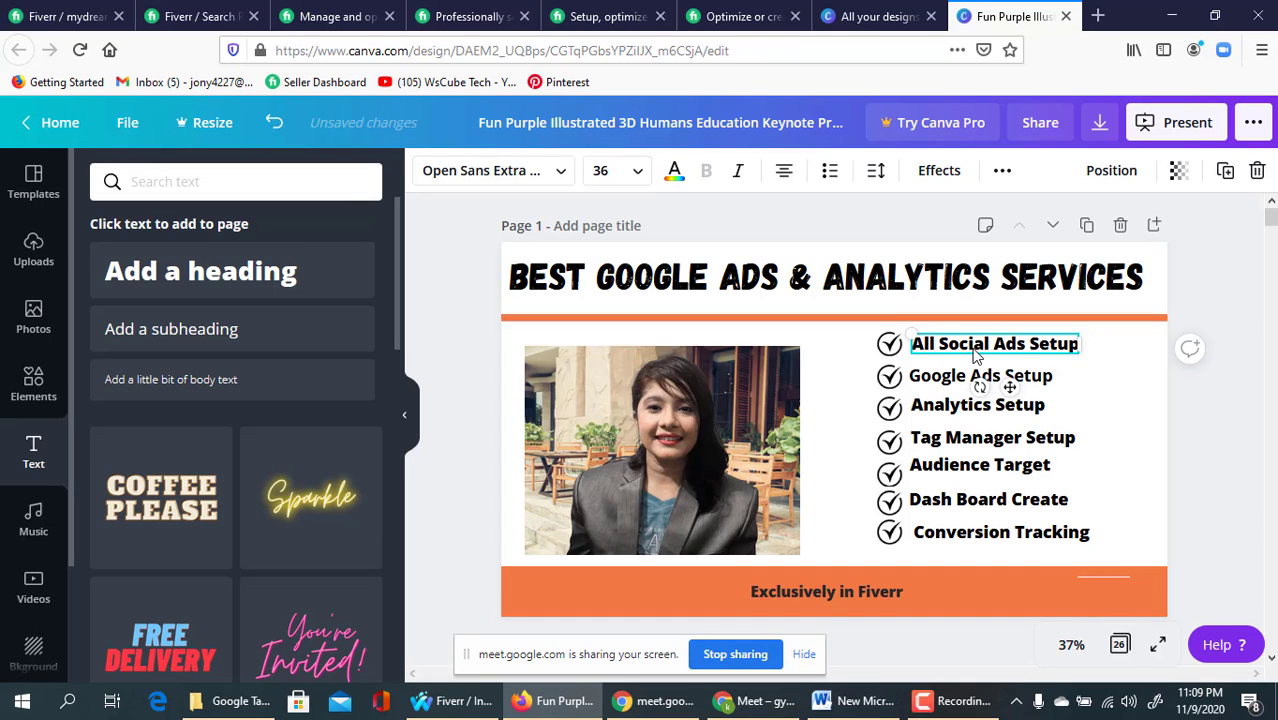
{"action": "left_click", "coordinate": [983, 375]}
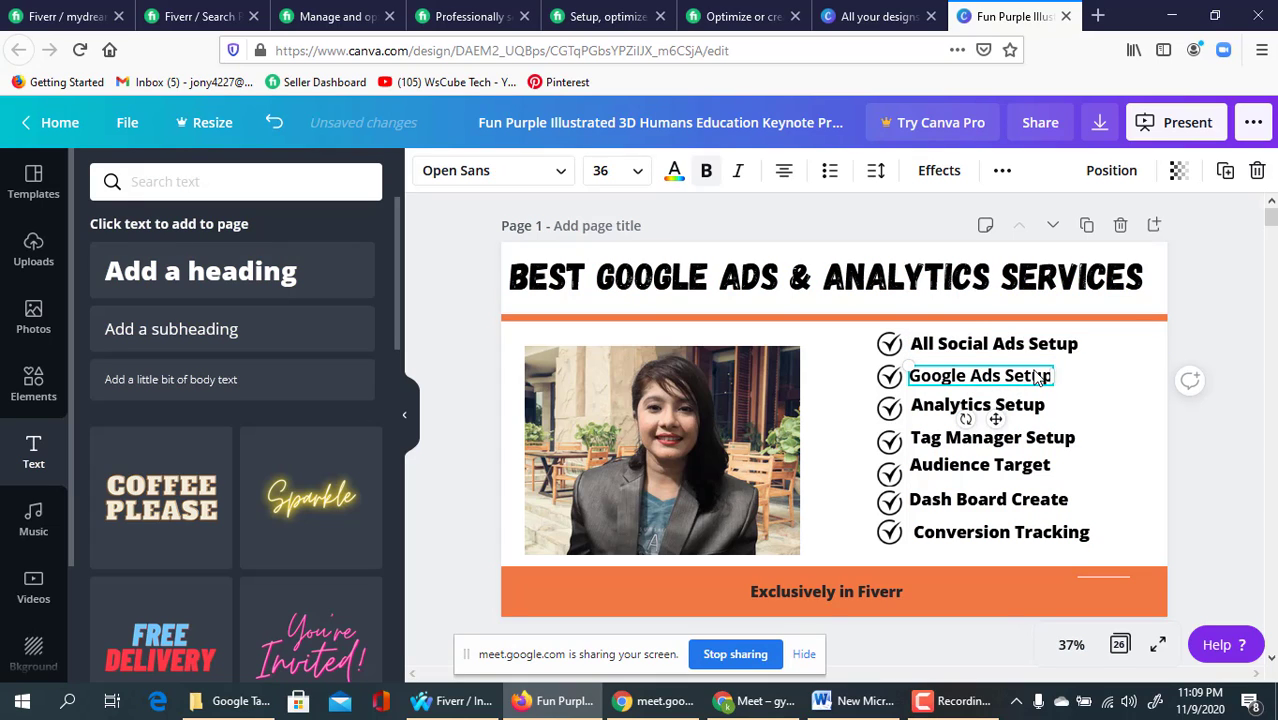
{"action": "left_click", "coordinate": [717, 185]}
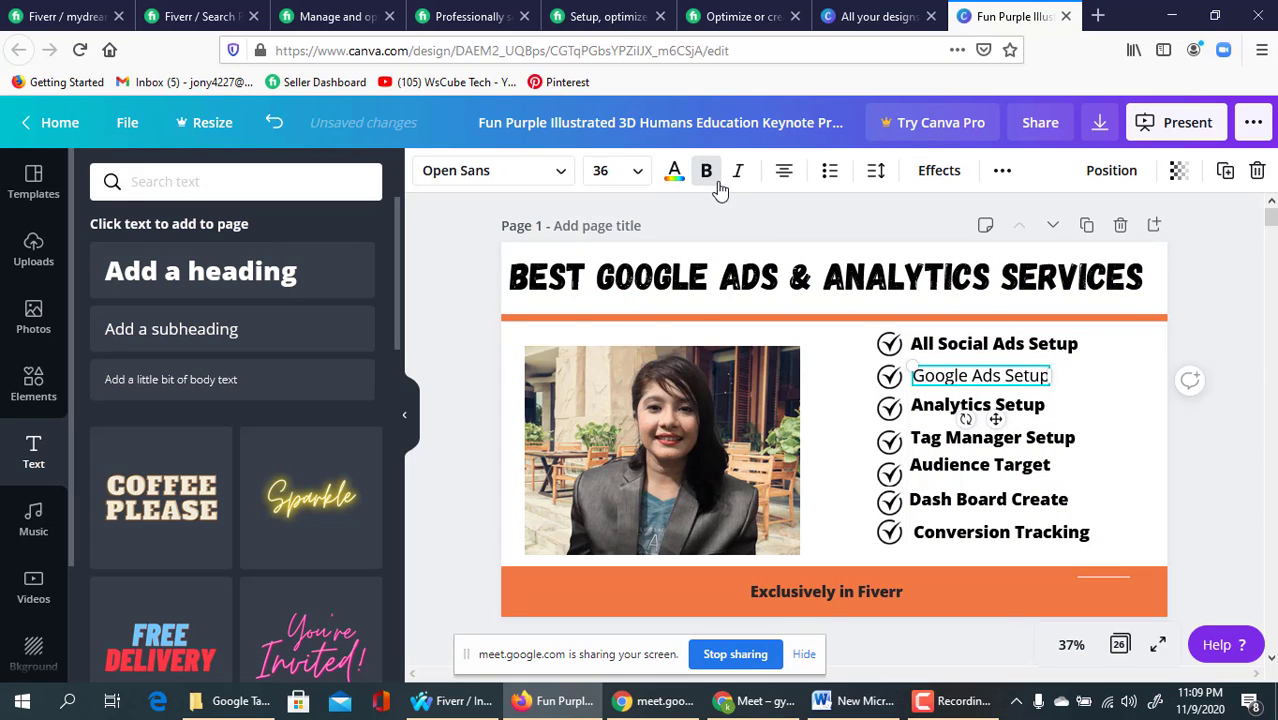
{"action": "left_click", "coordinate": [717, 185]}
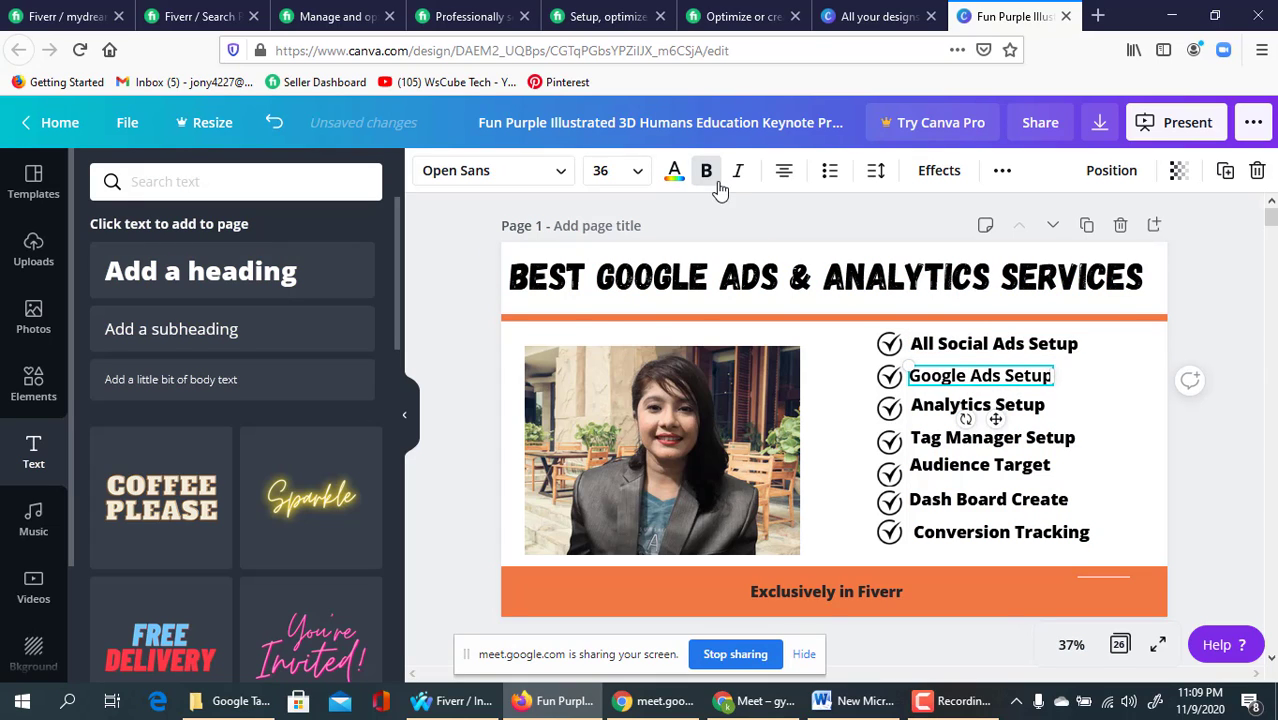
{"action": "left_click", "coordinate": [1116, 401]}
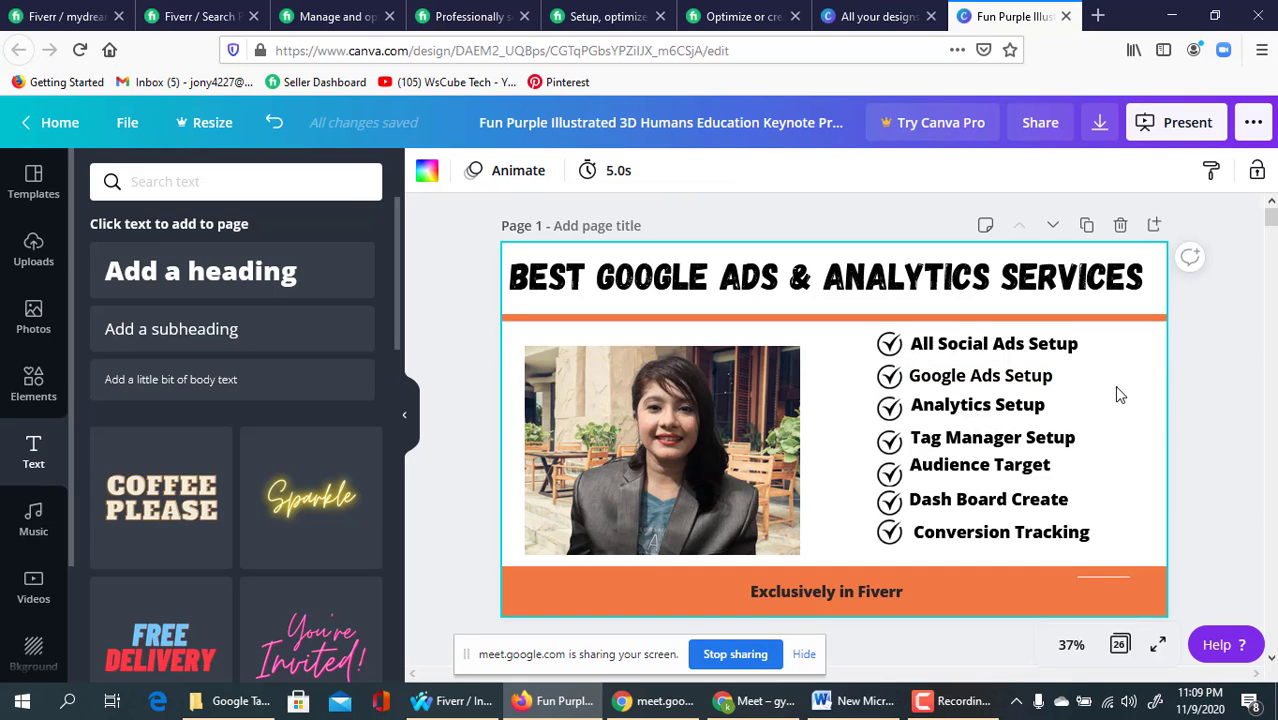
- Enlarge the "Google Ads Setup" text slightly by scaling its text box, keeping its start in line with the column
{"action": "left_click", "coordinate": [1056, 384]}
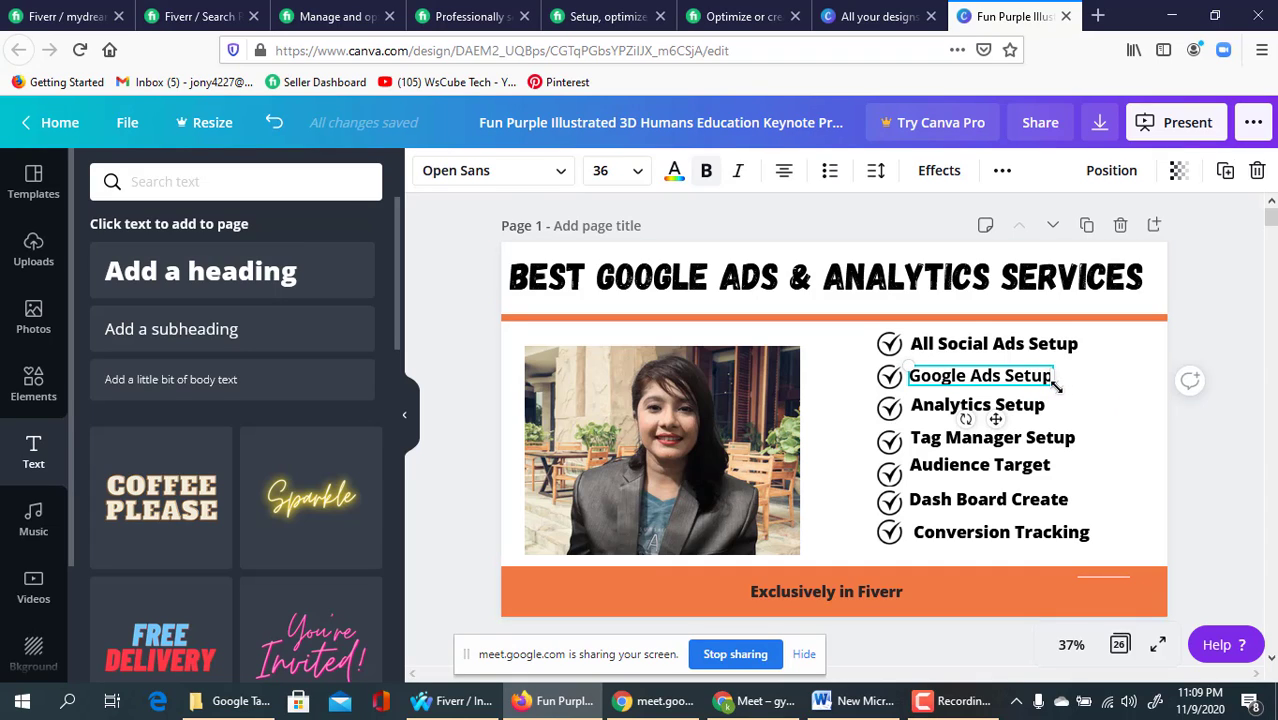
{"action": "mouse_move", "coordinate": [1056, 386]}
{"action": "left_mouse_down"}
{"action": "mouse_move", "coordinate": [1078, 380]}
{"action": "mouse_move", "coordinate": [1074, 390]}
{"action": "left_mouse_up"}
{"action": "left_click", "coordinate": [1093, 414]}
- Nudge "Analytics Setup" slightly down so it sits level with its check mark
{"action": "left_click", "coordinate": [1026, 414]}
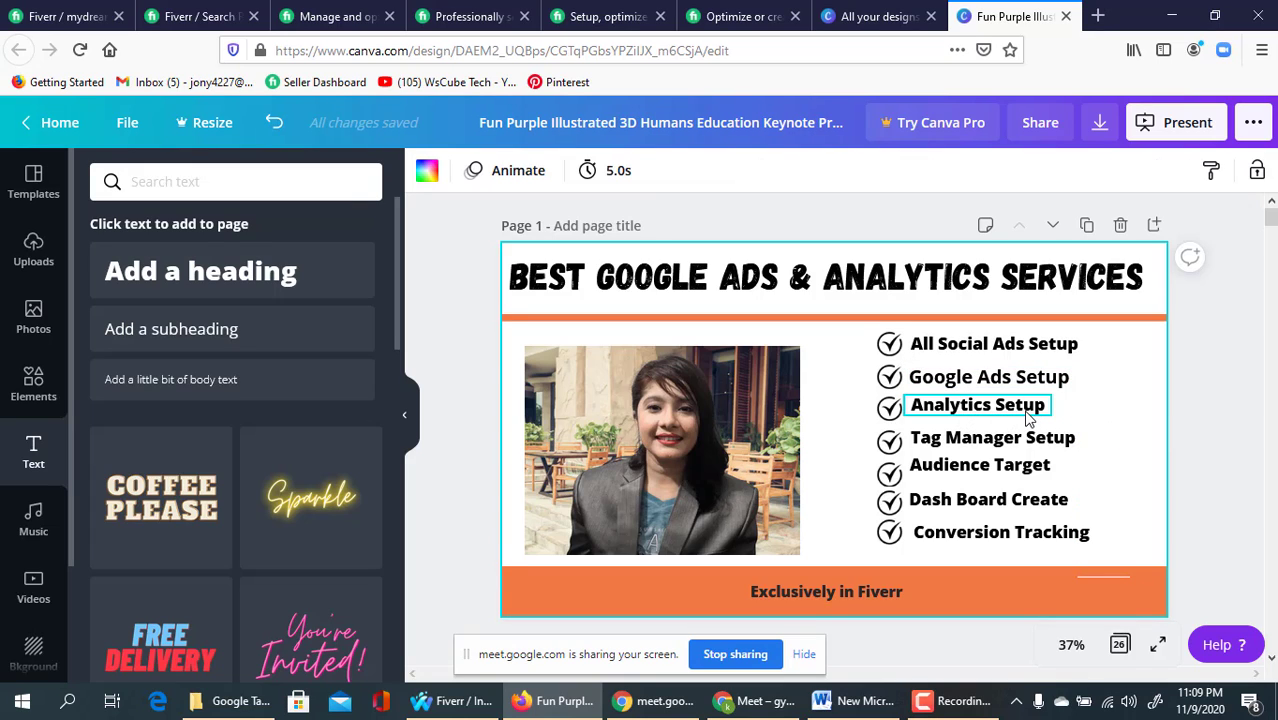
{"action": "key", "text": "Down"}
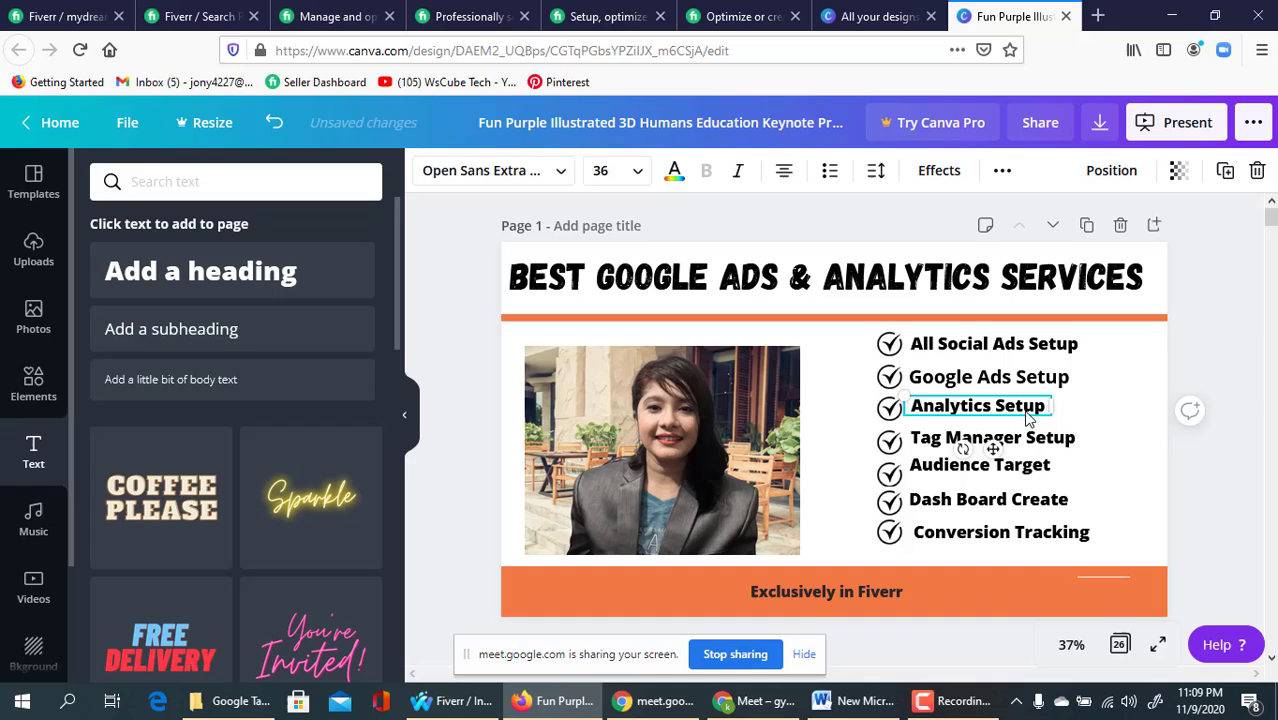
{"action": "left_click", "coordinate": [1135, 422]}
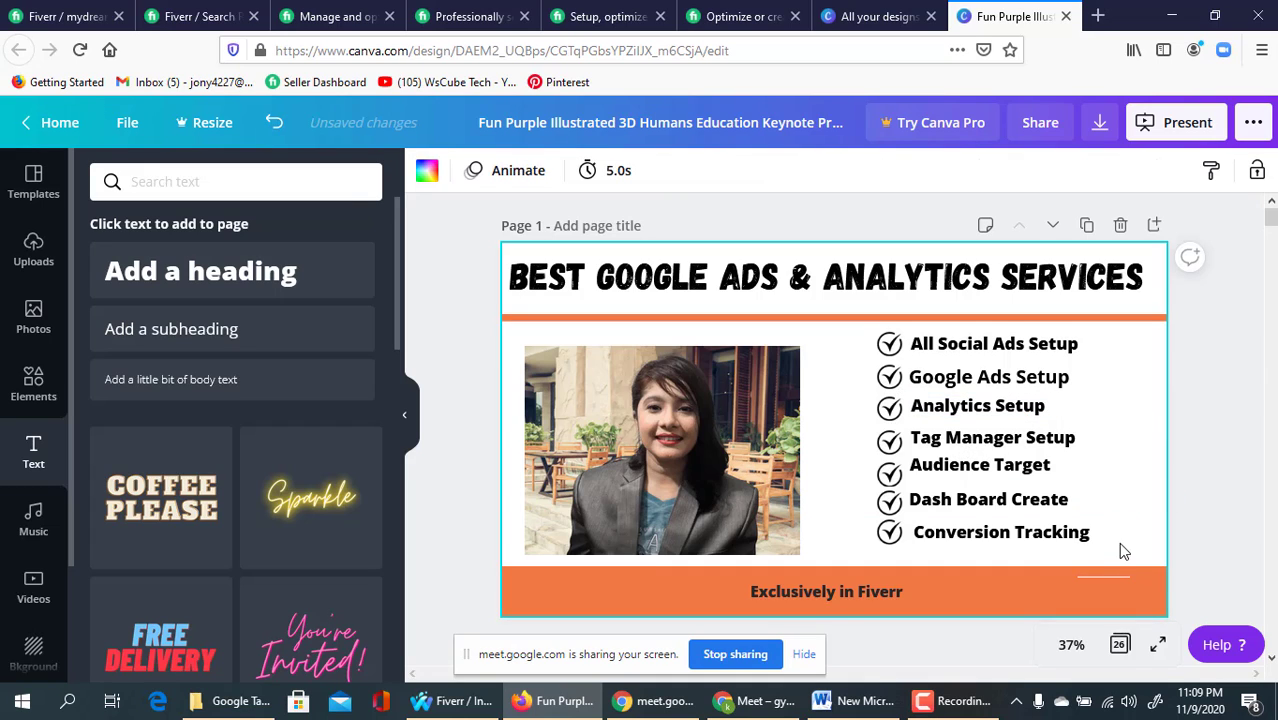
{"action": "left_click_drag", "start_coordinate": [1118, 542], "coordinate": [925, 352]}
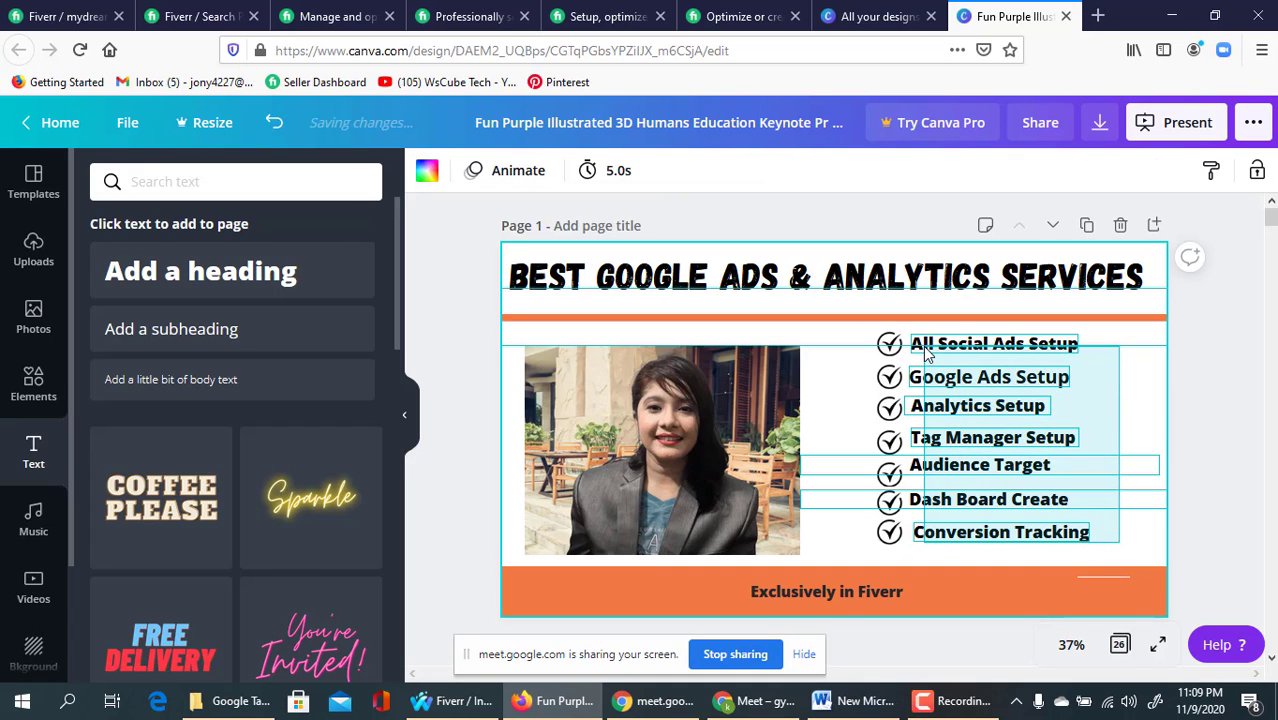
{"action": "left_click_drag", "start_coordinate": [815, 463], "coordinate": [795, 470]}
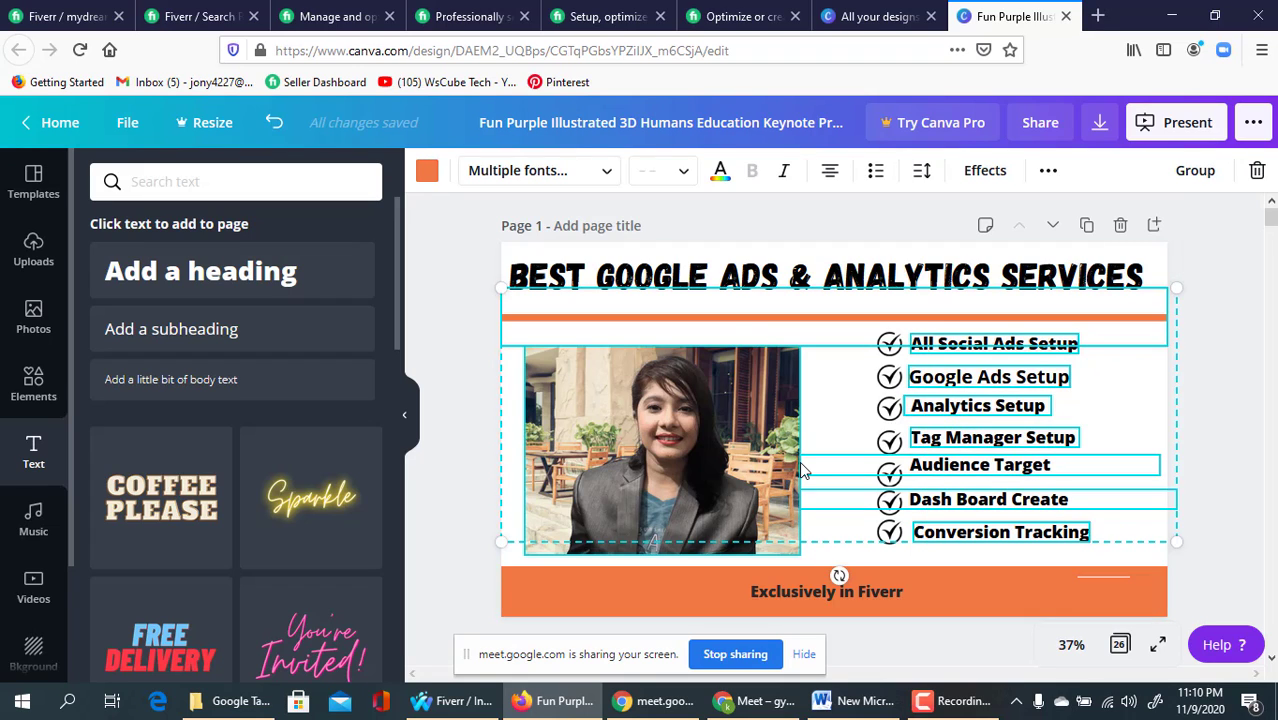
{"action": "left_click", "coordinate": [1155, 402]}
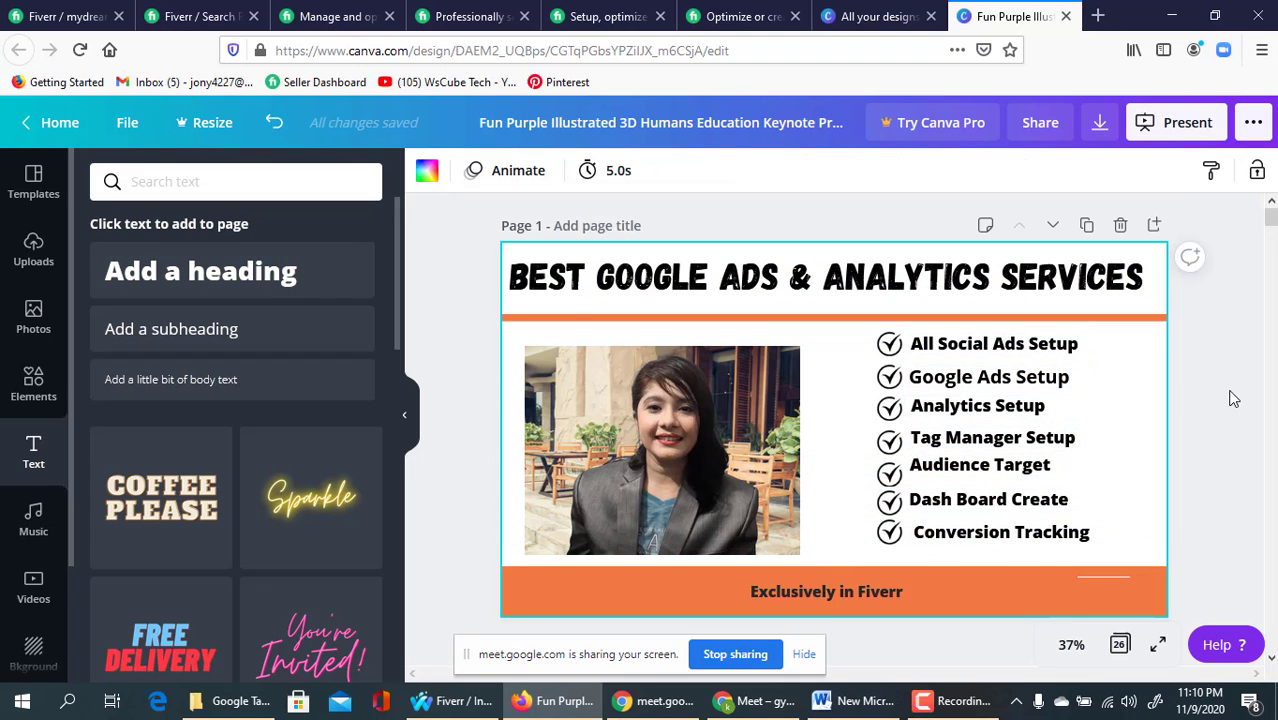
- Nudge "Conversion Tracking" left into line with the service texts above it and slightly up
{"action": "left_click", "coordinate": [996, 541]}
{"action": "key", "text": "Left"}
{"action": "key", "text": "Left"}
{"action": "key", "text": "Left"}
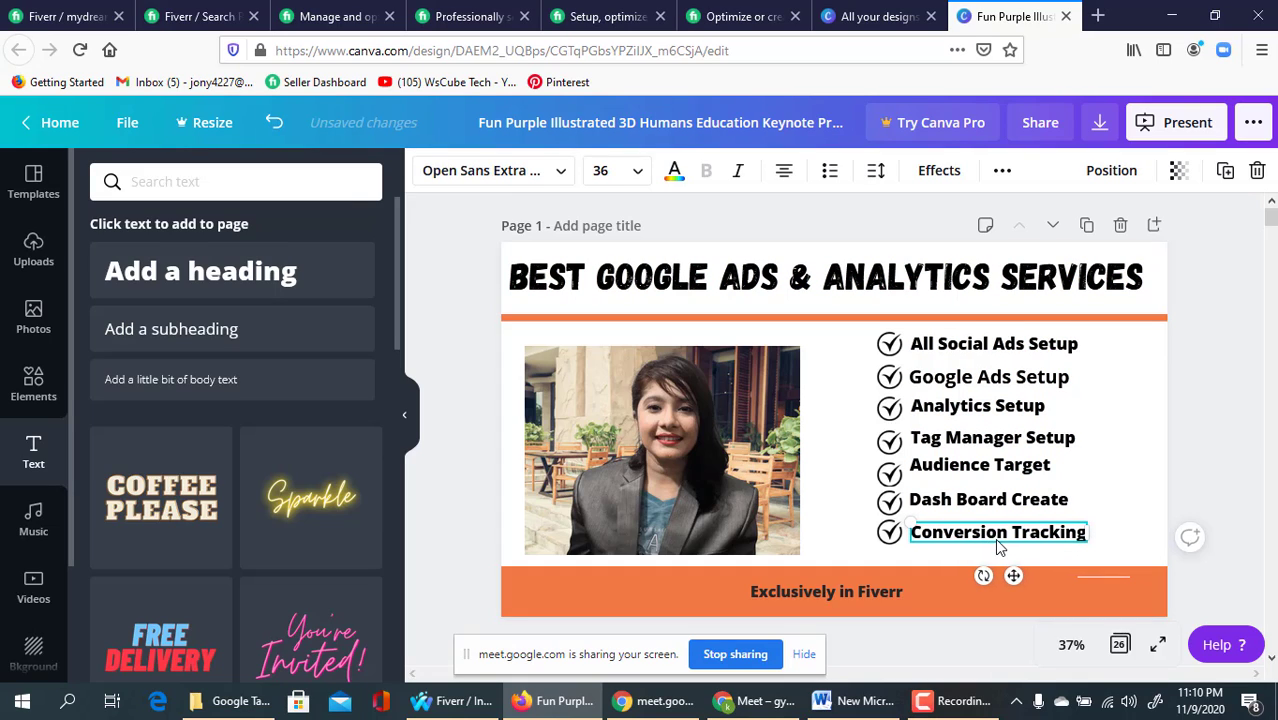
{"action": "key", "text": "Up"}
{"action": "key", "text": "Left"}
{"action": "key", "text": "Left"}
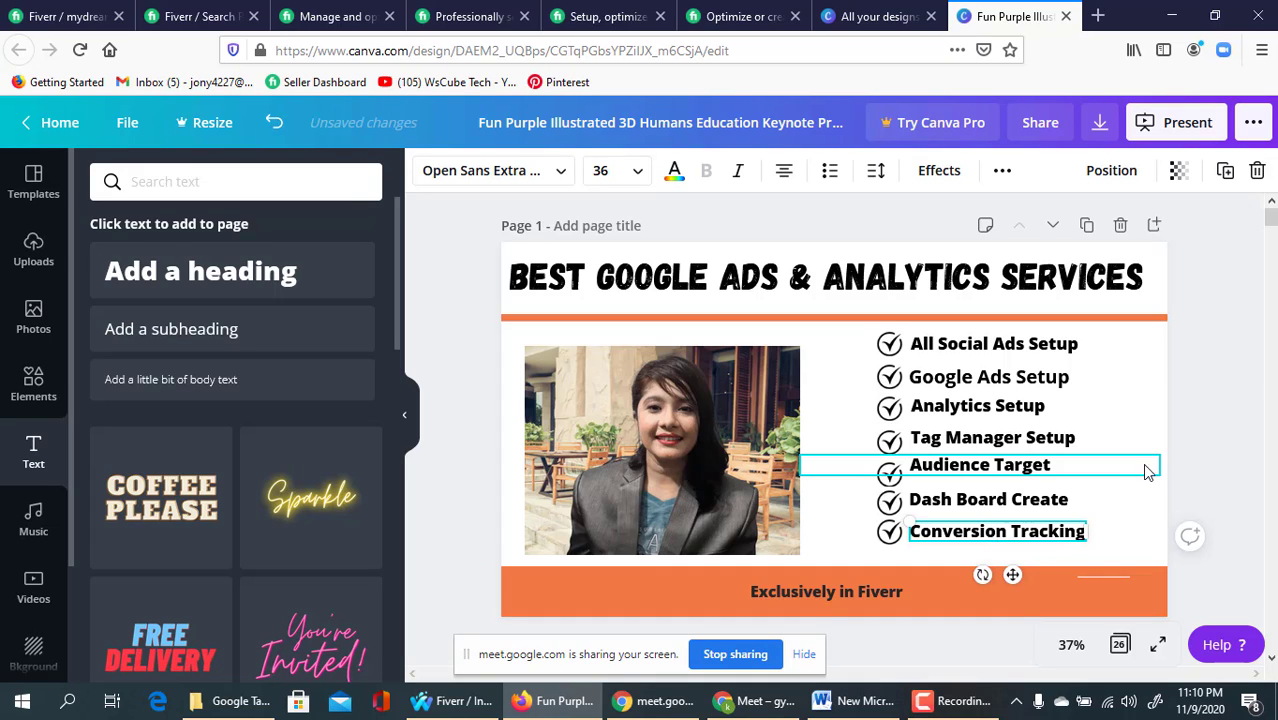
{"action": "left_click", "coordinate": [1222, 436]}
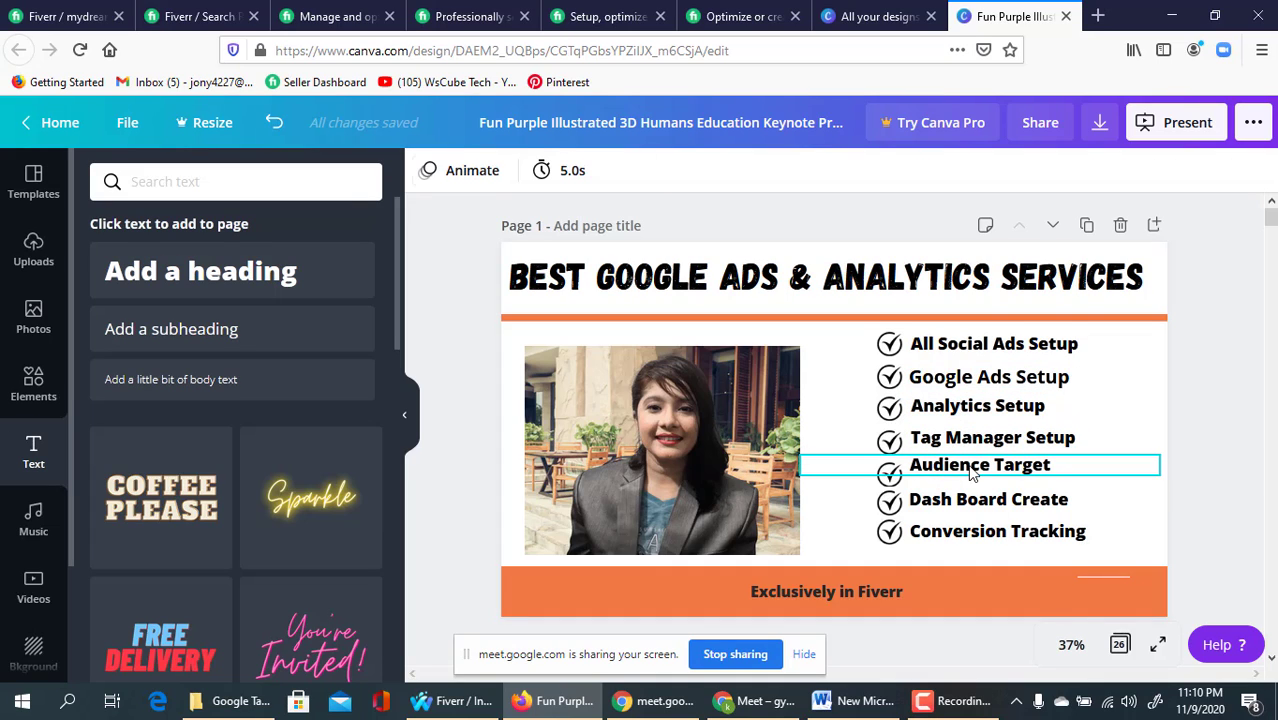
- Move "Audience Target" and "Tag Manager Setup" slightly down so each sits level with its check mark
{"action": "left_click_drag", "start_coordinate": [969, 470], "coordinate": [971, 474]}
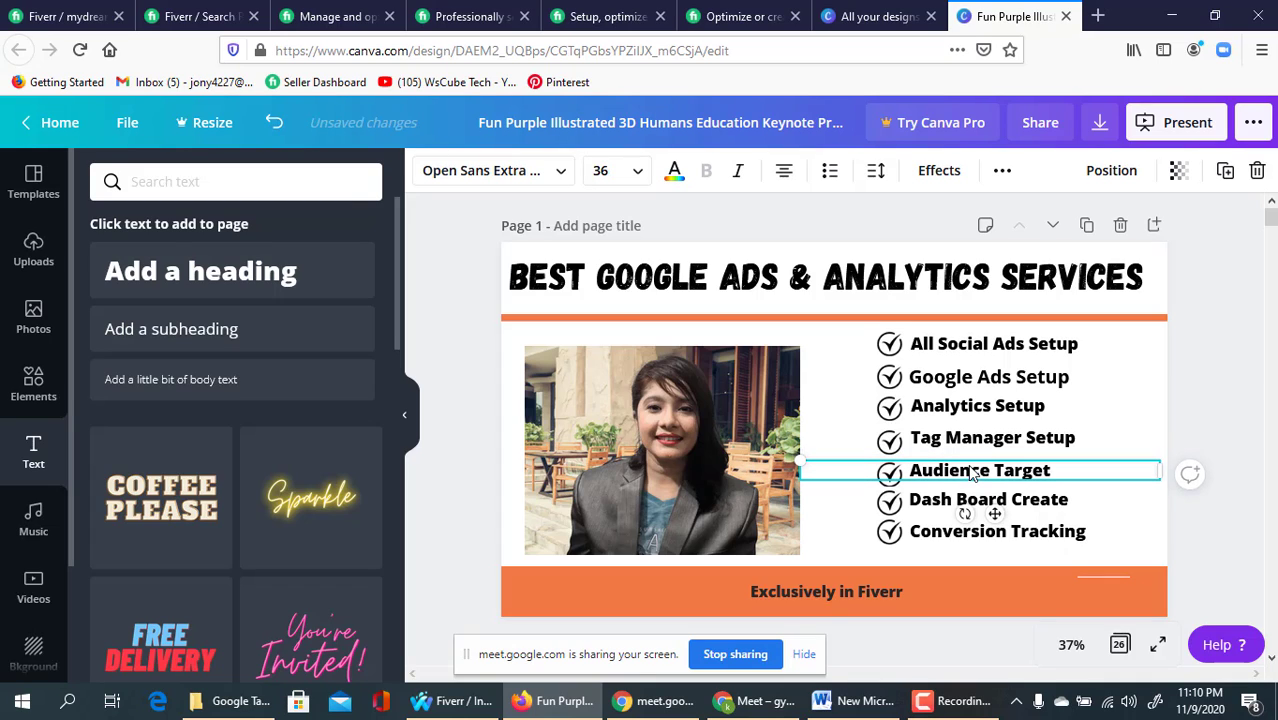
{"action": "left_click", "coordinate": [1120, 388]}
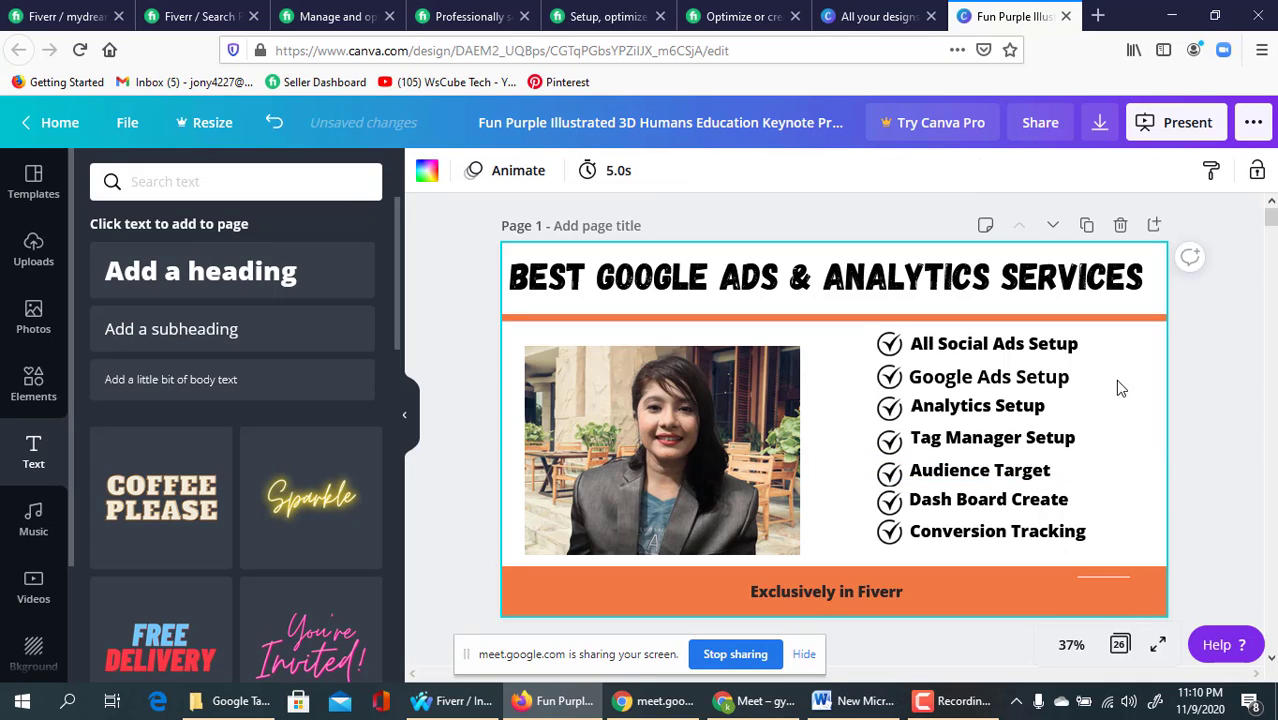
{"action": "left_click", "coordinate": [988, 445]}
{"action": "left_click_drag", "start_coordinate": [986, 444], "coordinate": [987, 446]}
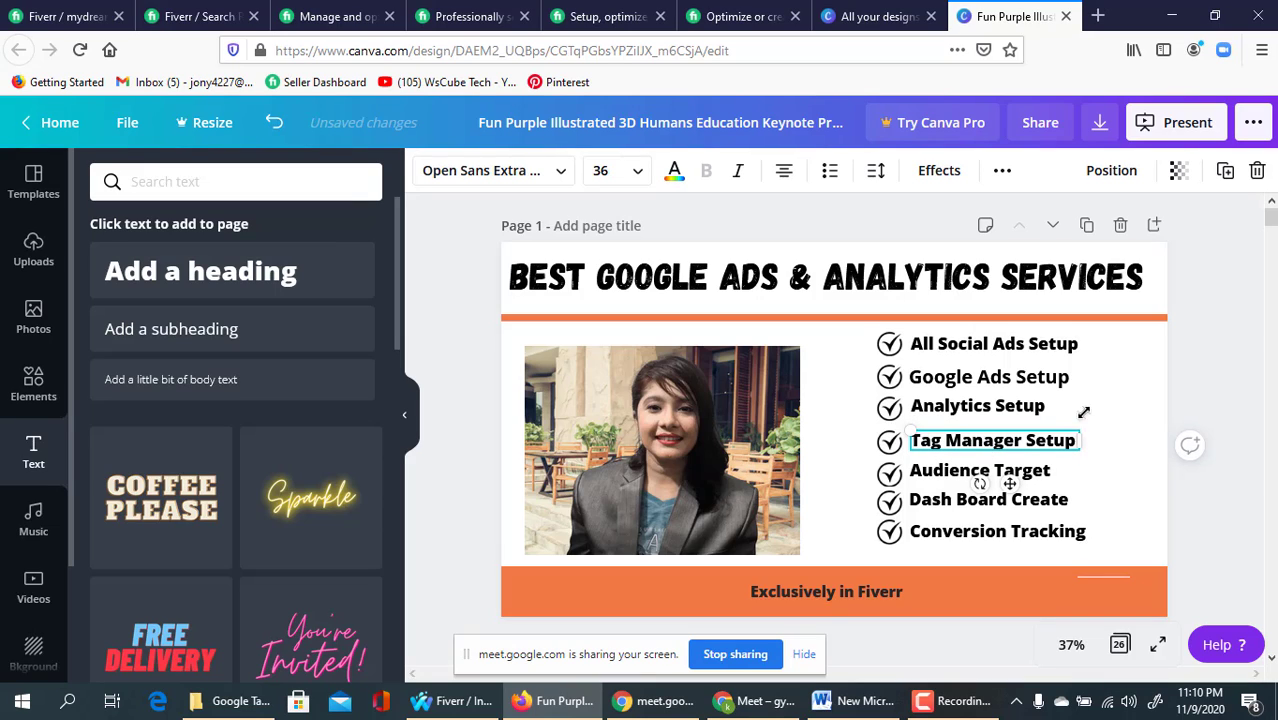
{"action": "left_click", "coordinate": [1130, 412]}
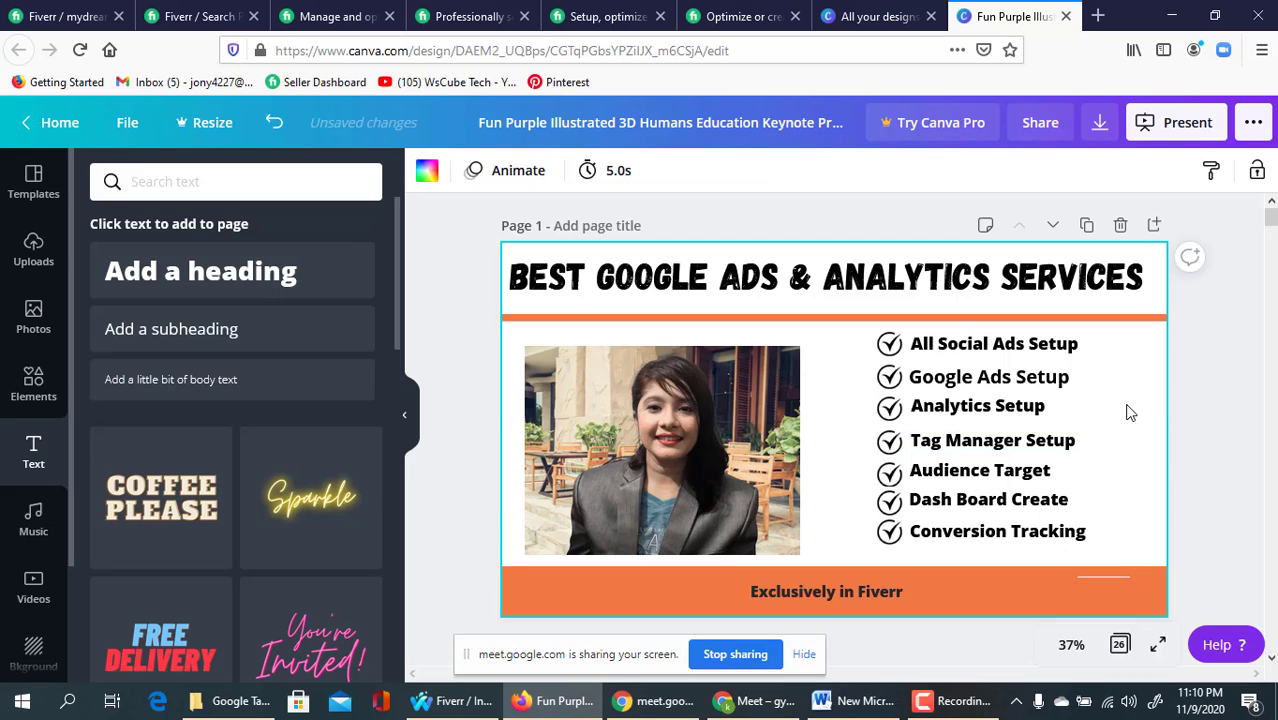
- Nudge "Analytics Setup" slightly further down to sit level with its check mark
{"action": "left_click", "coordinate": [1008, 416]}
{"action": "key", "text": "Down"}
{"action": "key", "text": "Down"}
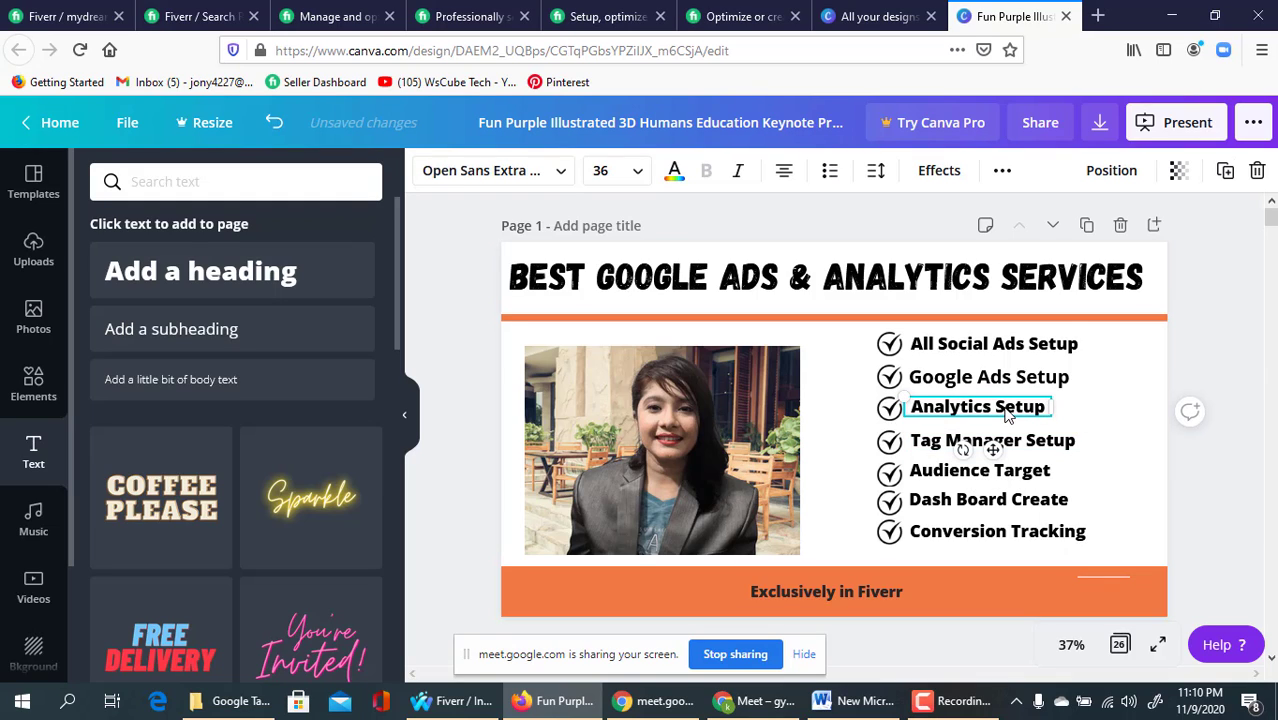
{"action": "left_click", "coordinate": [1143, 426]}
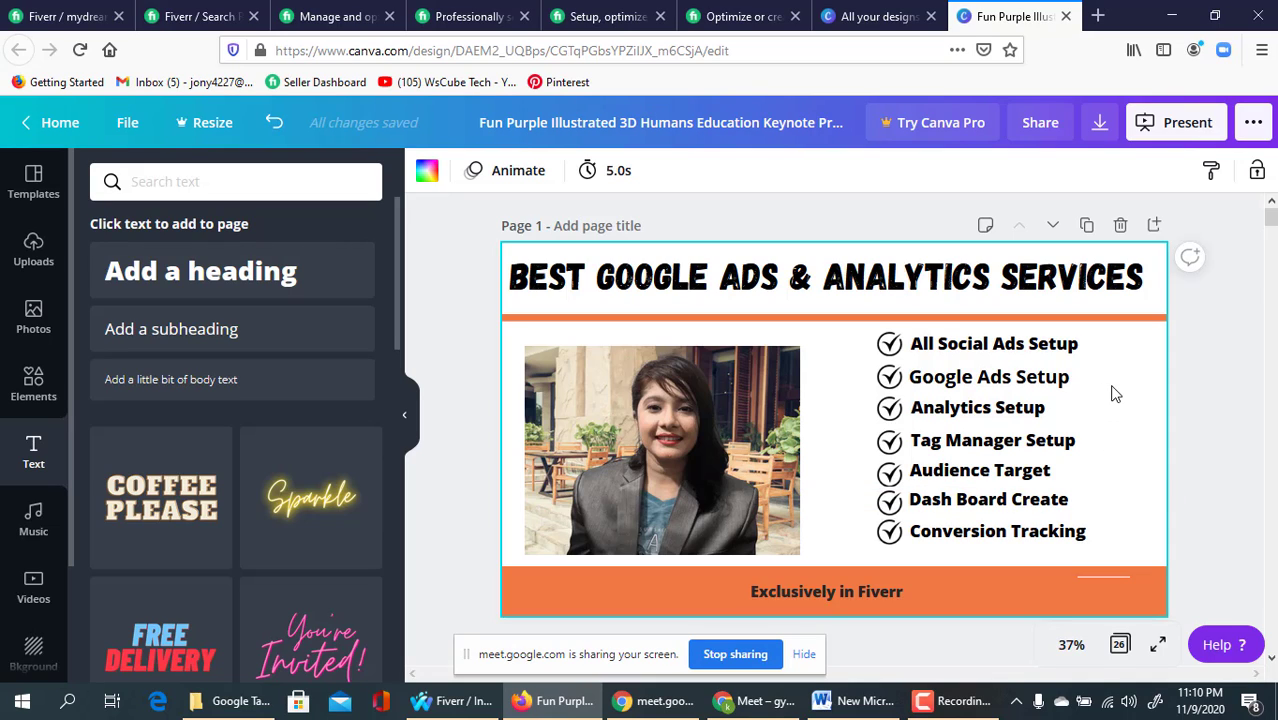
- Nudge "Conversion Tracking" slightly down level with its check mark, and shift the check mark beside "All Social Ads Setup" marginally right
{"action": "left_click", "coordinate": [889, 531]}
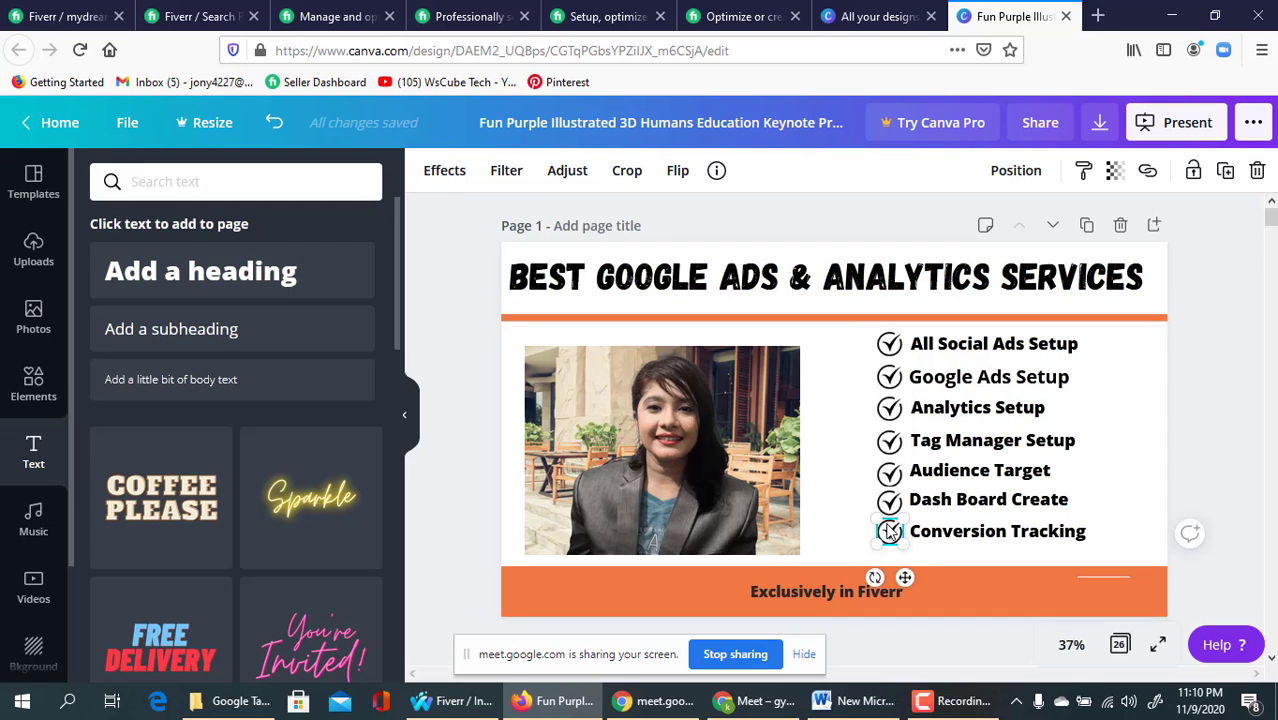
{"action": "left_click", "coordinate": [1077, 535]}
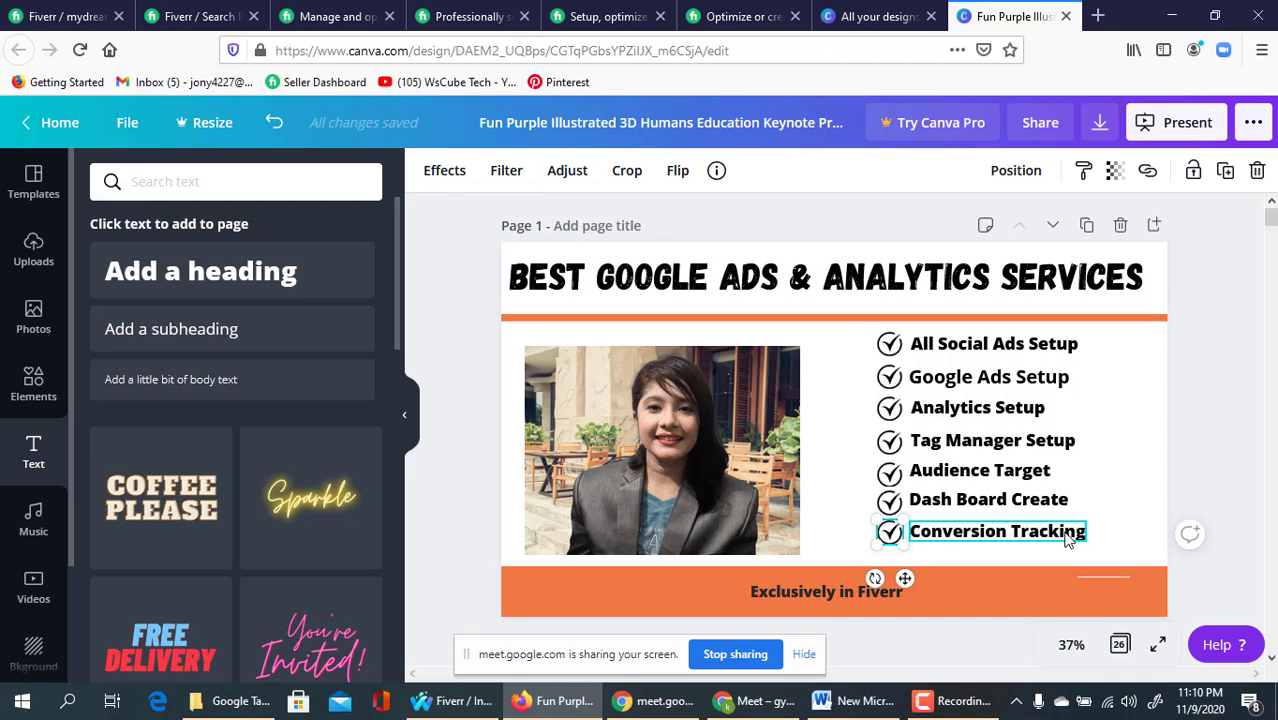
{"action": "left_click", "coordinate": [1117, 490]}
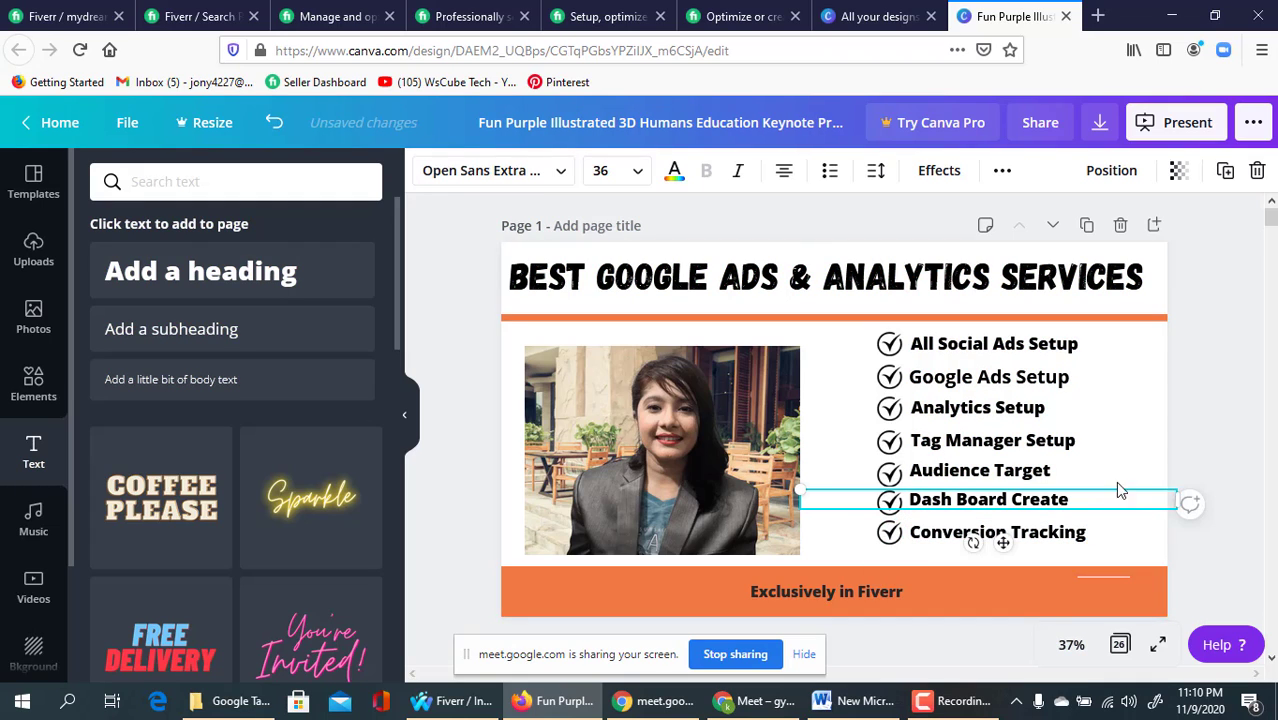
{"action": "left_click", "coordinate": [1110, 381]}
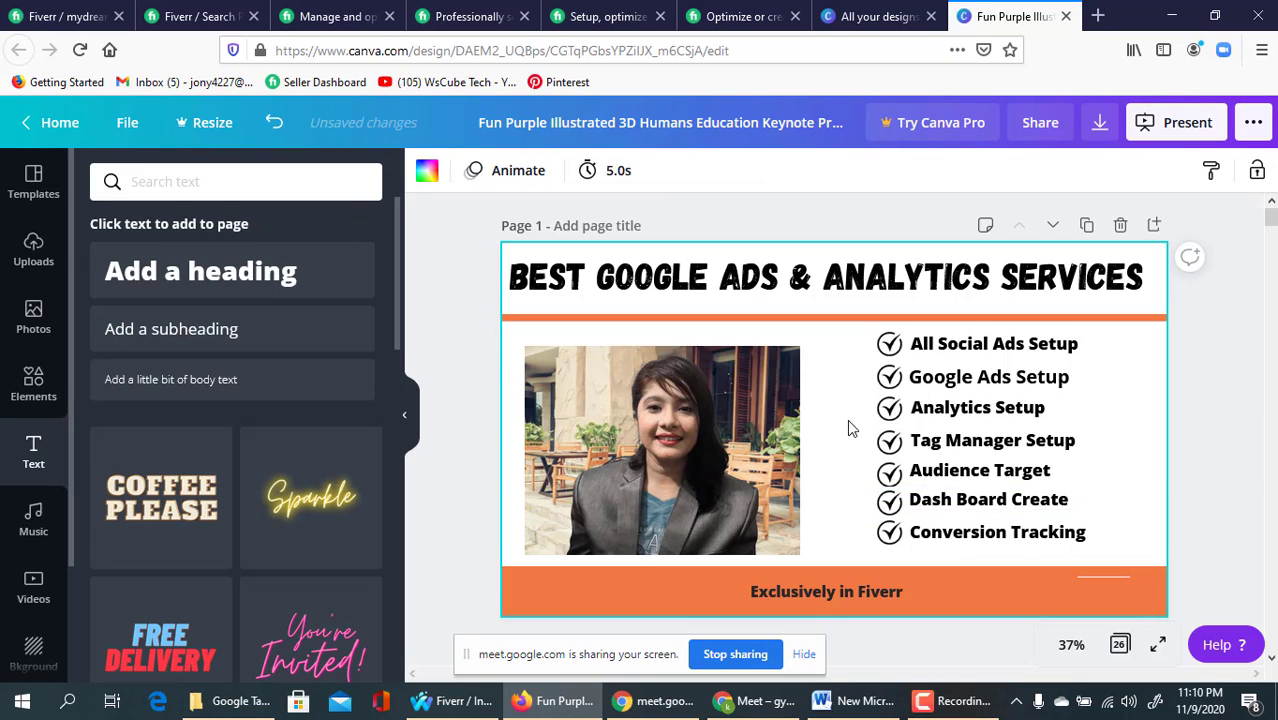
{"action": "left_click", "coordinate": [890, 345]}
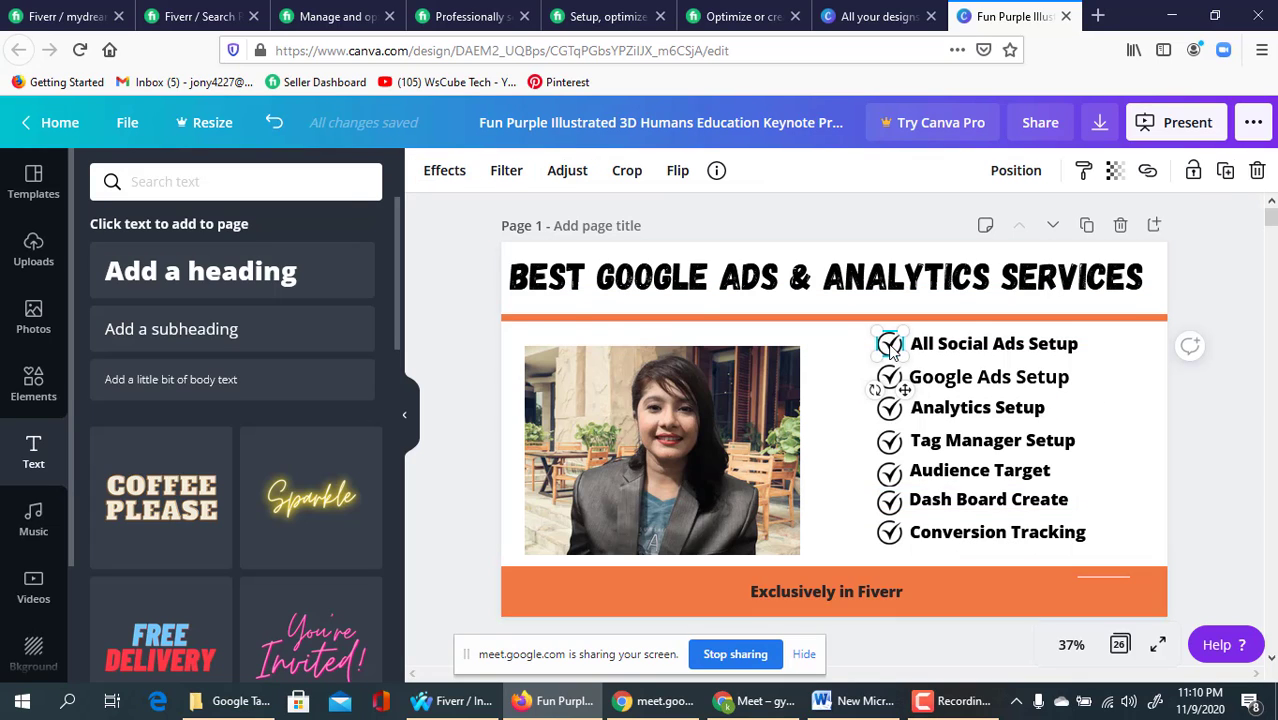
{"action": "left_click", "coordinate": [1236, 436]}
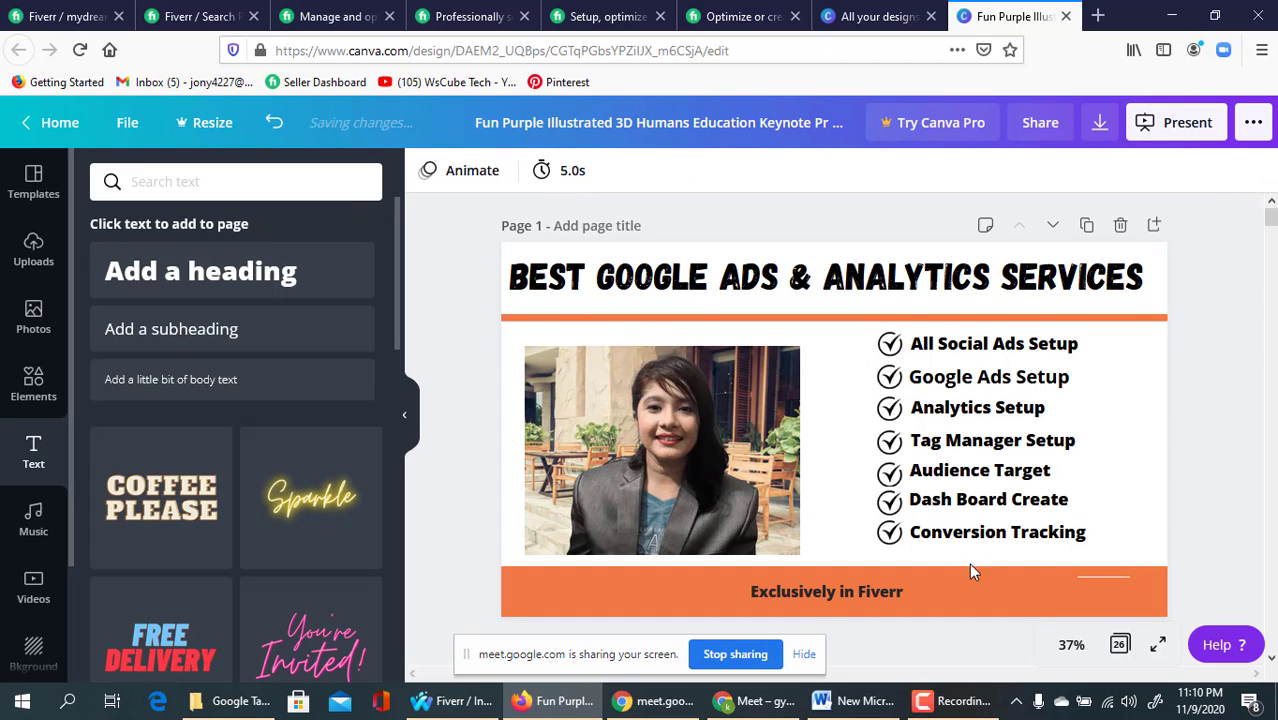
- Enlarge the footer text "Exclusively in Fiverr" to about size 93.9 and center it within the orange band
{"action": "left_click", "coordinate": [782, 587]}
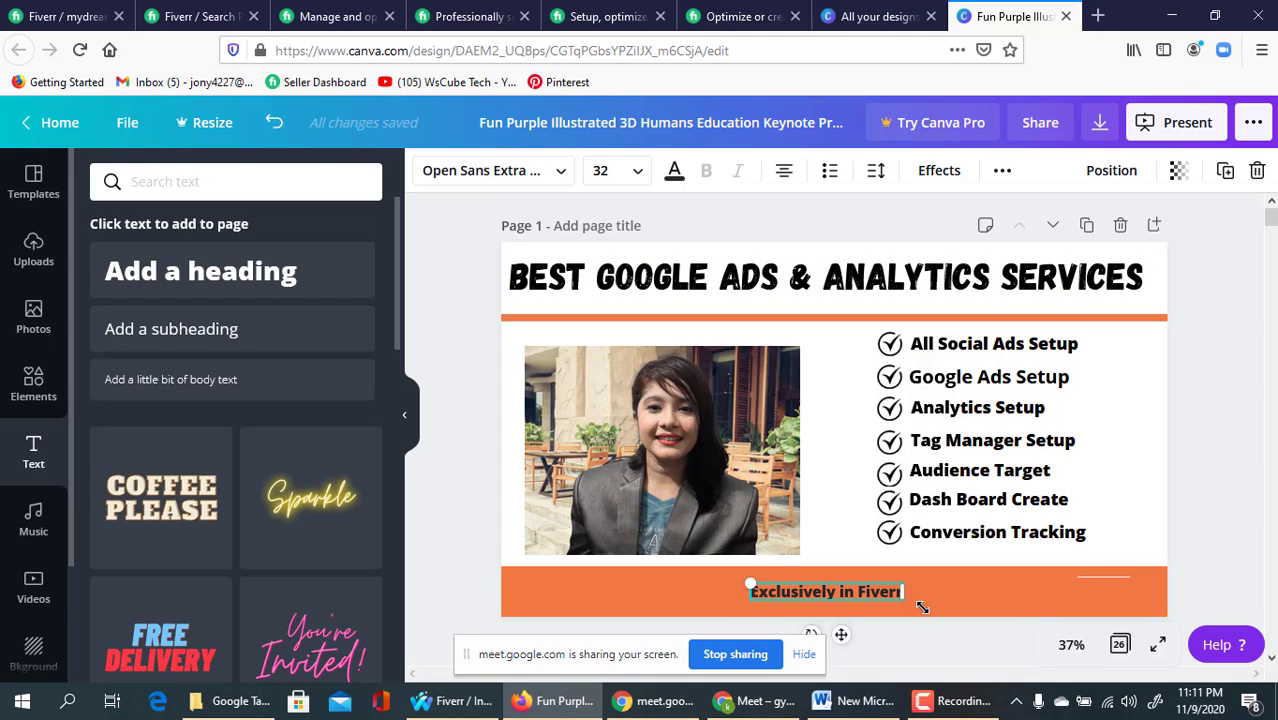
{"action": "left_click_drag", "start_coordinate": [938, 604], "coordinate": [1122, 612]}
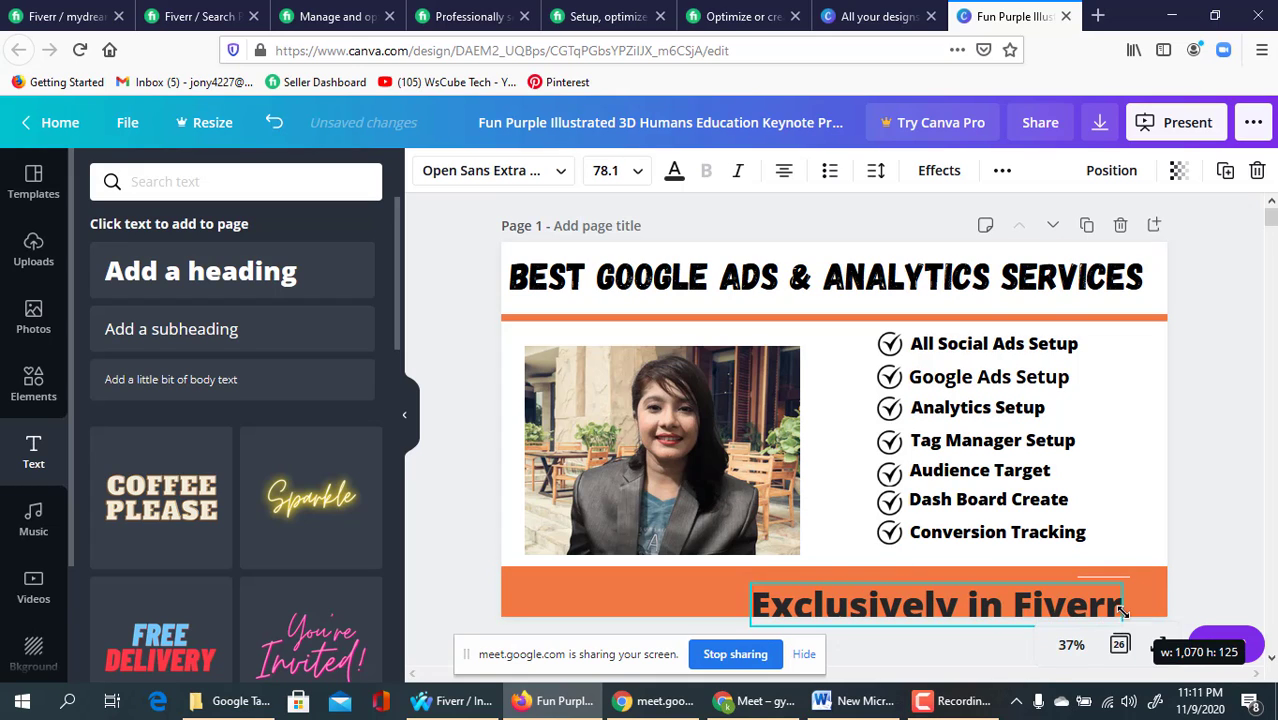
{"action": "left_click_drag", "start_coordinate": [1022, 620], "coordinate": [860, 590]}
{"action": "left_click_drag", "start_coordinate": [1040, 609], "coordinate": [1097, 608]}
{"action": "left_click_drag", "start_coordinate": [999, 610], "coordinate": [985, 605]}
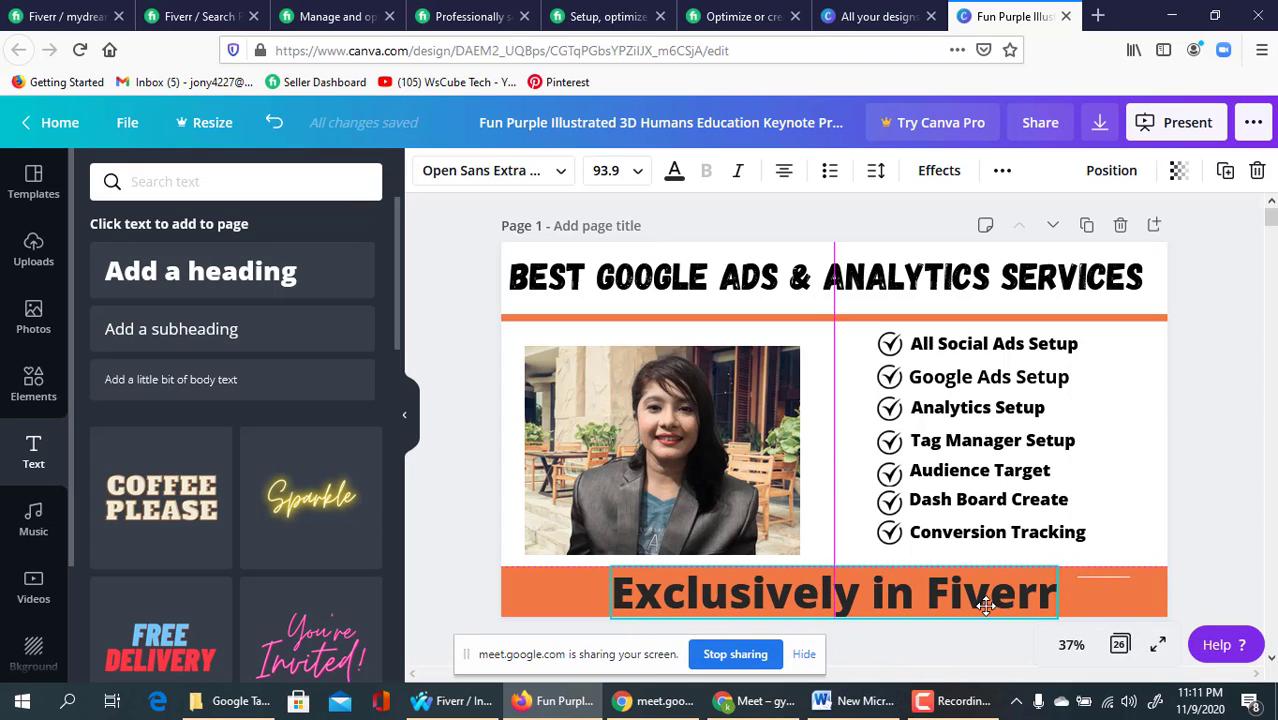
{"action": "key", "text": "Up"}
{"action": "key", "text": "Up"}
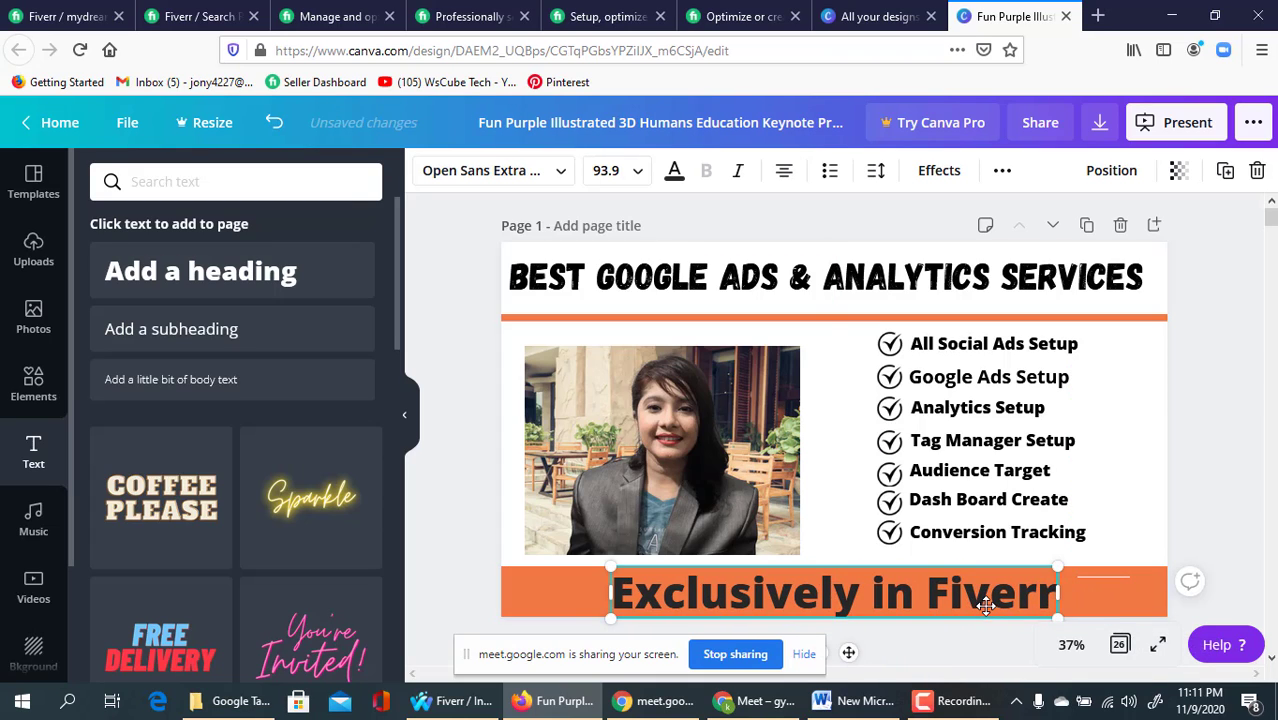
{"action": "left_click", "coordinate": [1258, 498]}
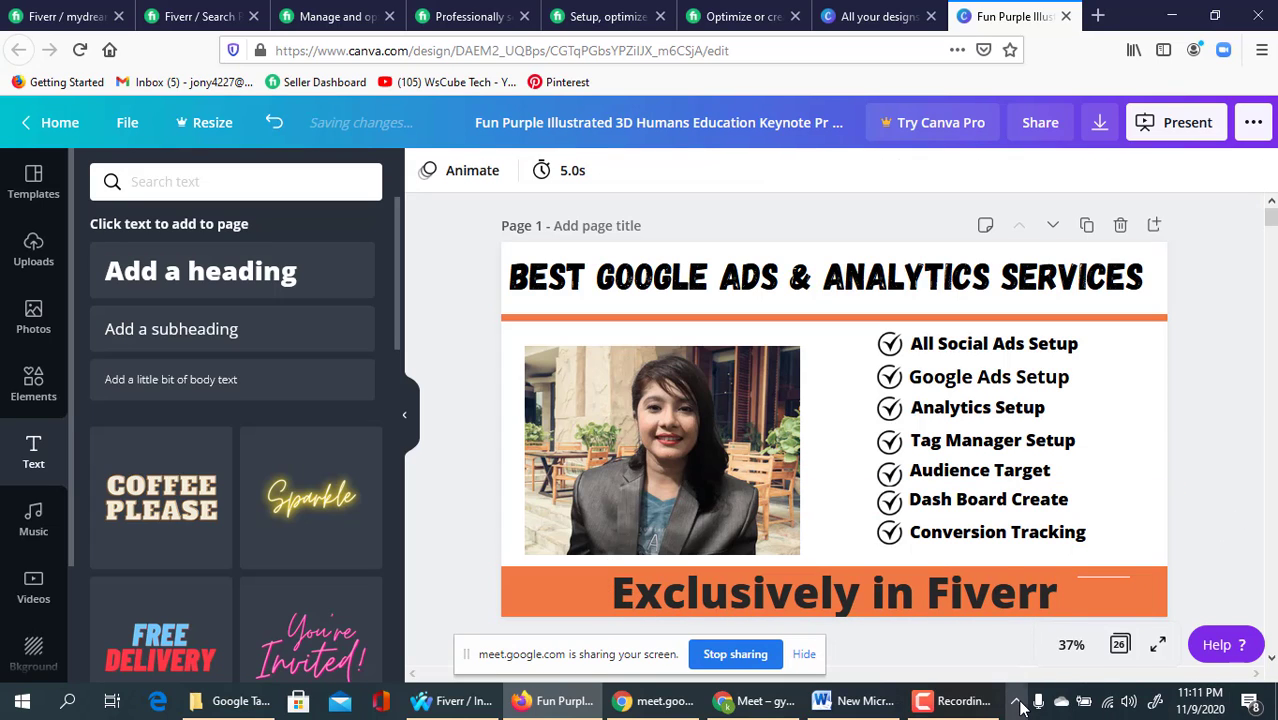
{"action": "left_click", "coordinate": [1016, 700]}
{"action": "left_click", "coordinate": [1063, 622]}
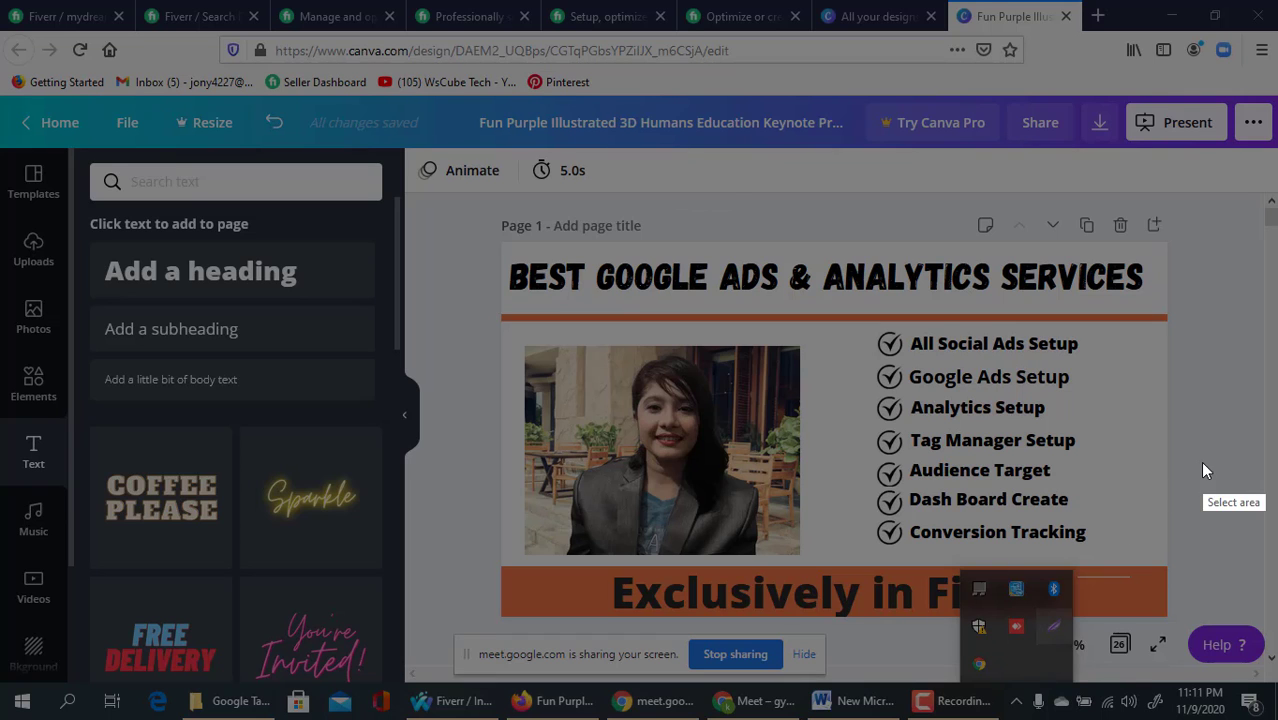
{"action": "key", "text": "Escape"}
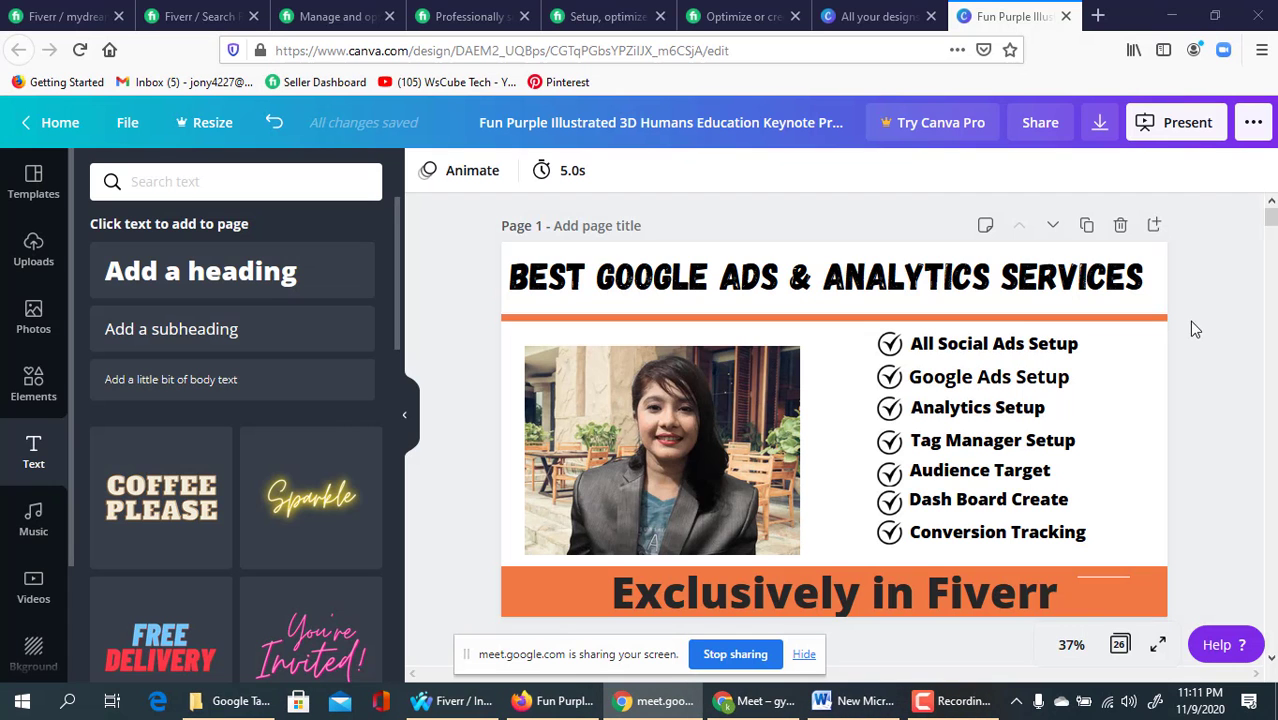
{"action": "left_click", "coordinate": [1099, 122]}
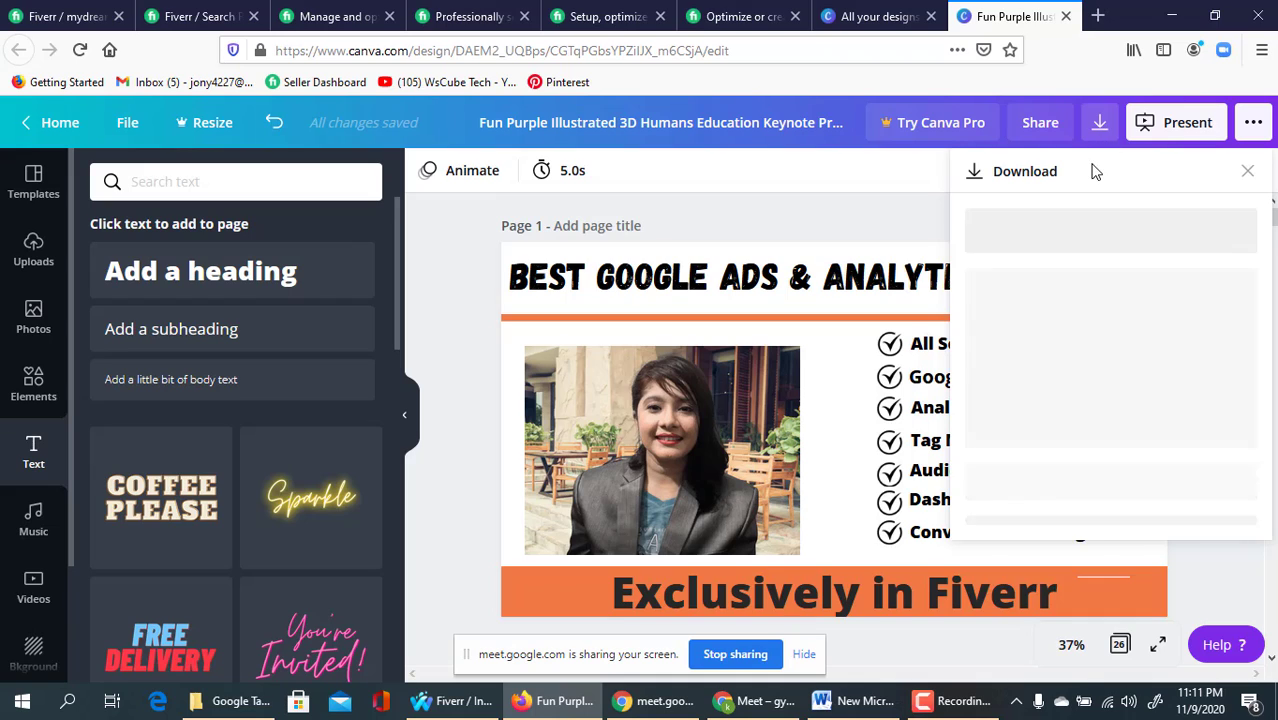
{"action": "left_click", "coordinate": [1176, 266]}
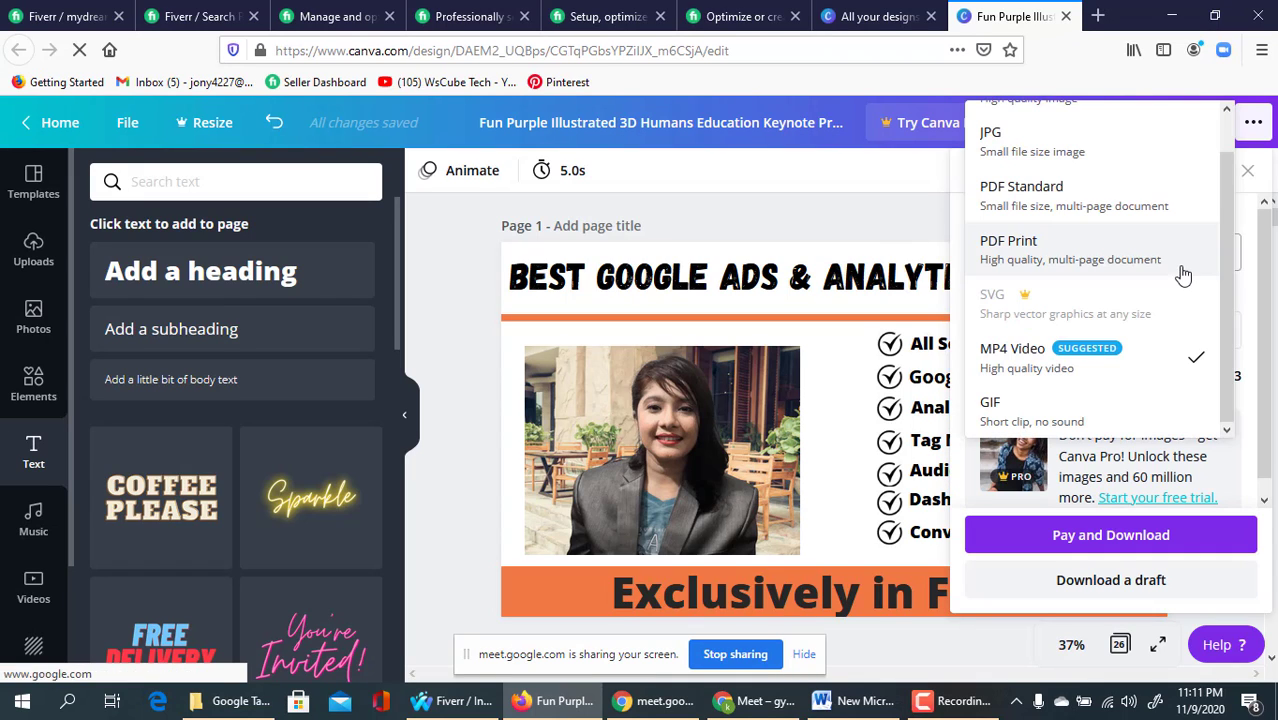
{"action": "scroll", "coordinate": [1021, 190], "scroll_direction": "up", "scroll_amount": 2}
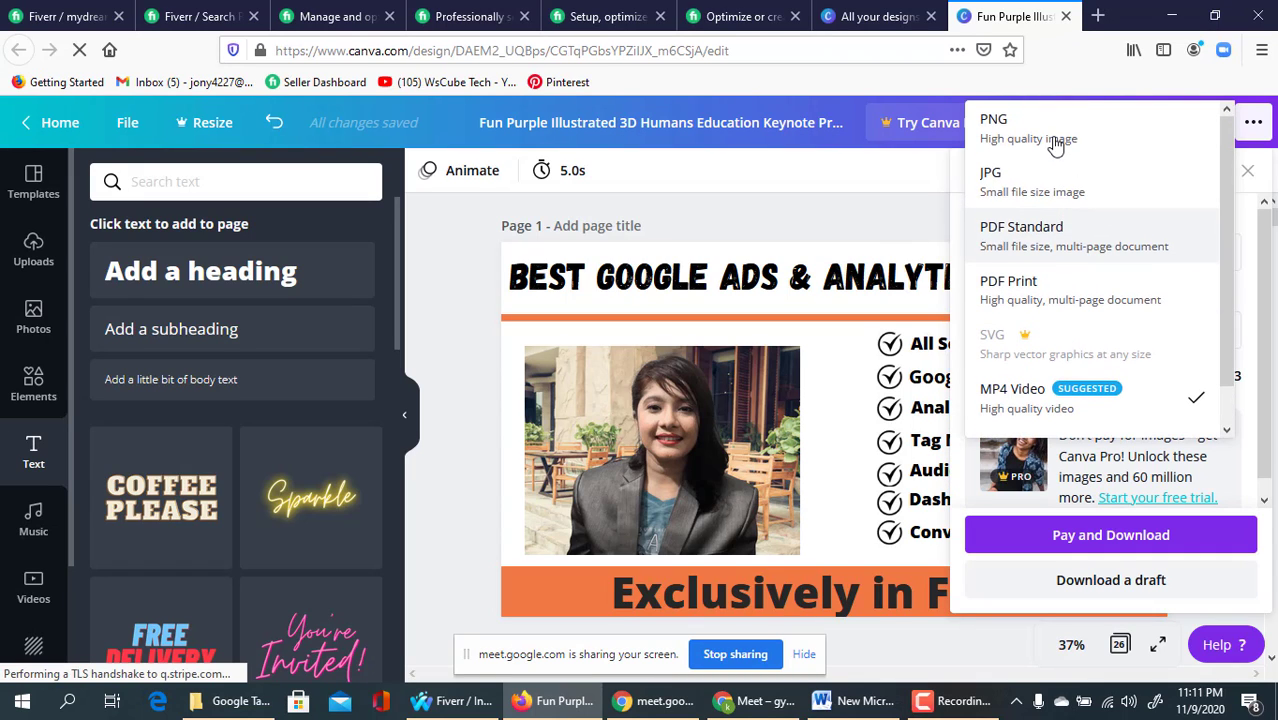
{"action": "left_click", "coordinate": [1054, 144]}
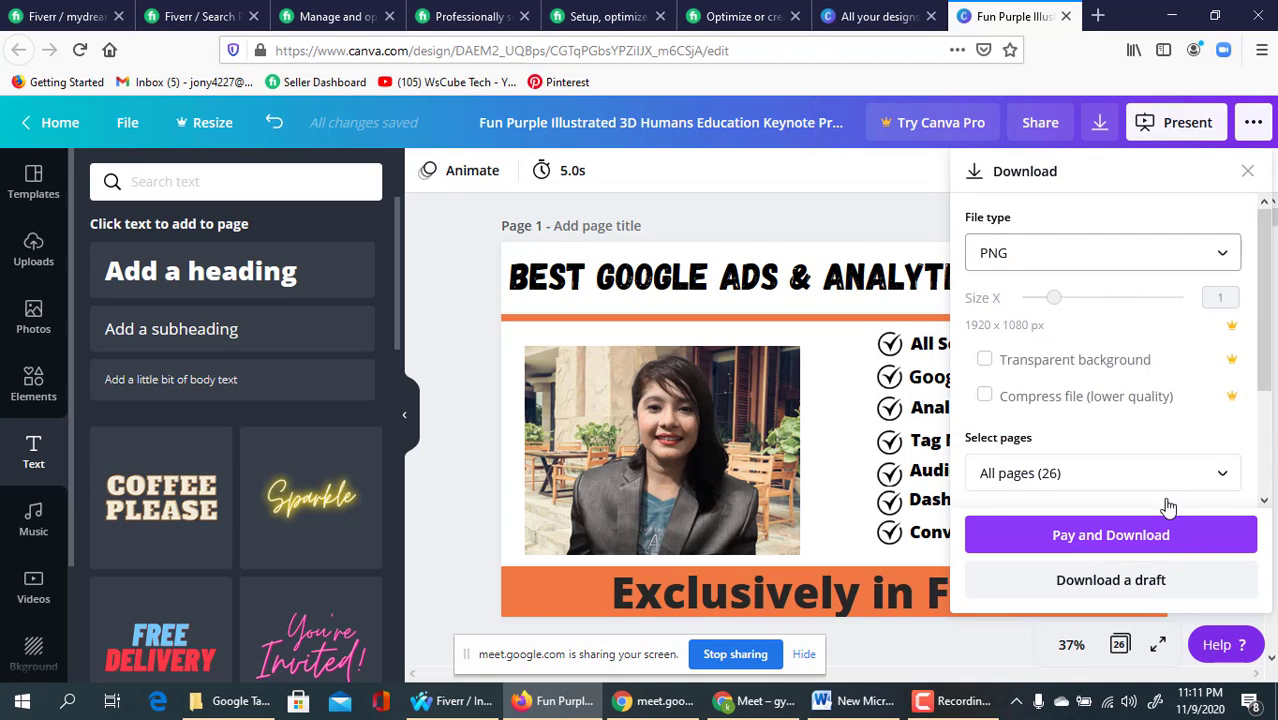
{"action": "left_click", "coordinate": [1246, 172]}
{"action": "scroll", "coordinate": [1111, 257], "scroll_direction": "down", "scroll_amount": 1}
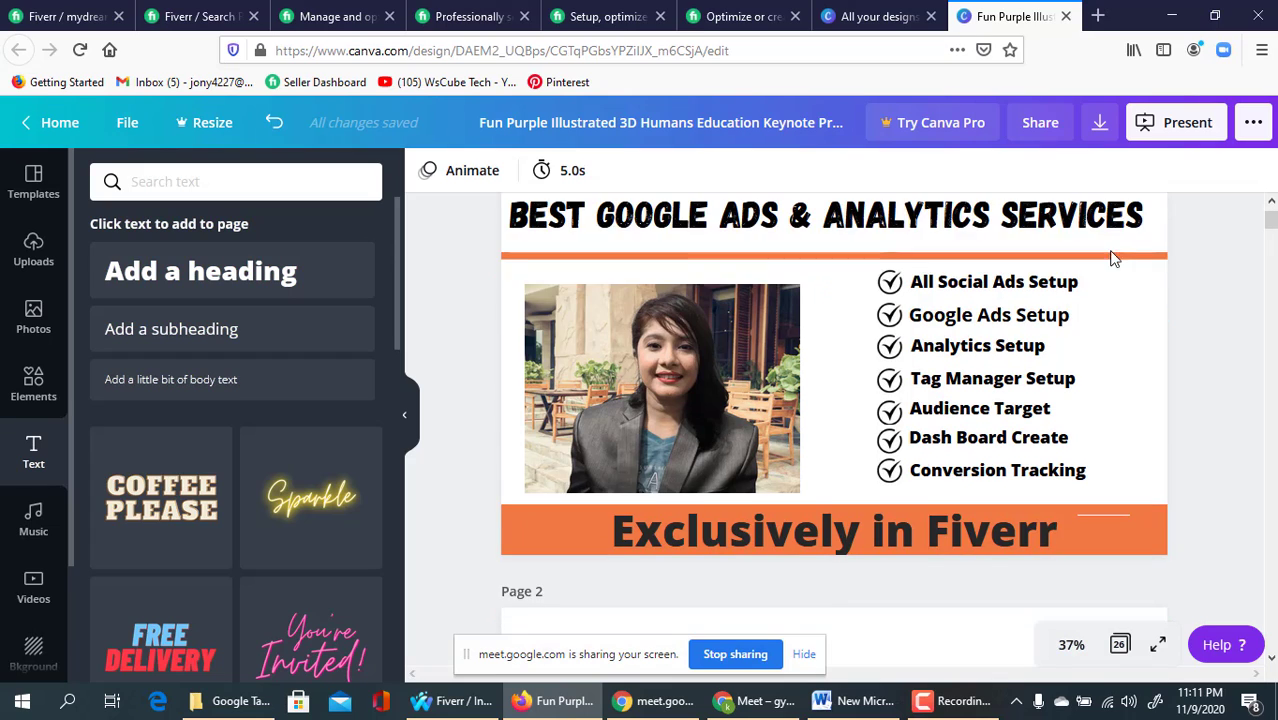
{"action": "scroll", "coordinate": [1075, 347], "scroll_direction": "up", "scroll_amount": 1}
{"action": "scroll", "coordinate": [1073, 343], "scroll_direction": "down", "scroll_amount": 1}
- Switch to the Fiverr gig editing page with the Gig Photos section
{"action": "left_click", "coordinate": [742, 17]}
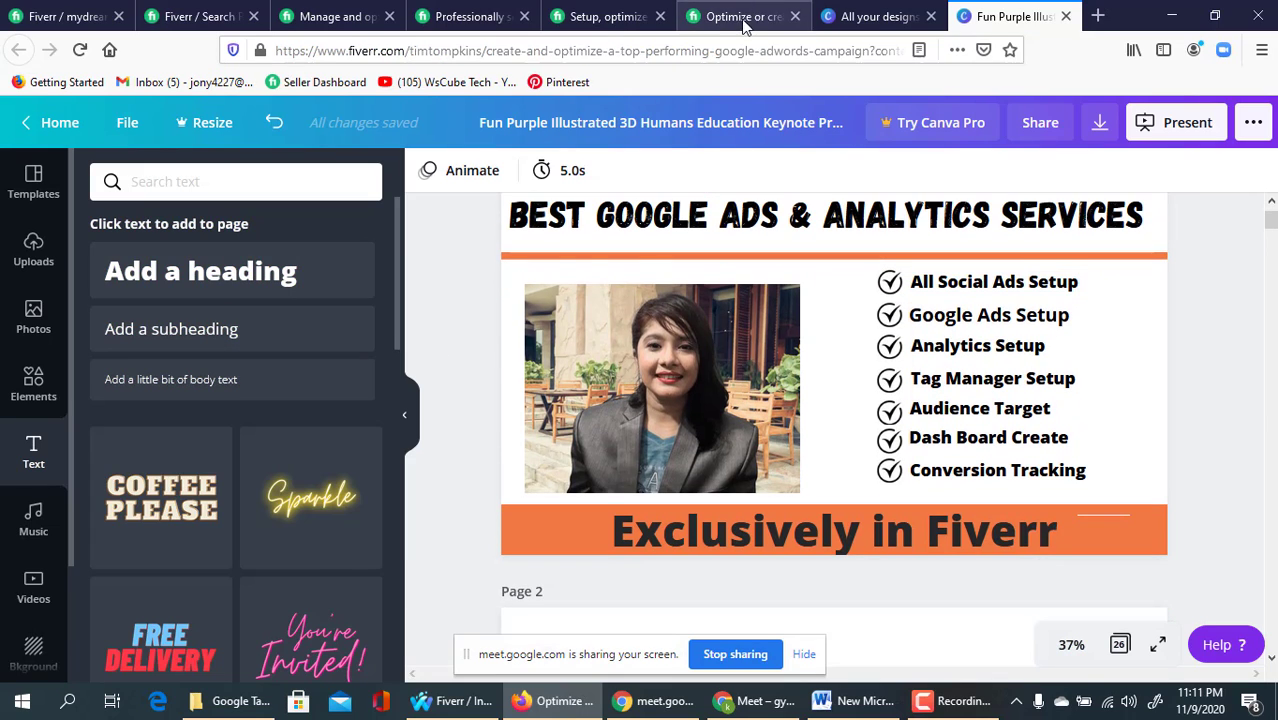
{"action": "left_click", "coordinate": [65, 16]}
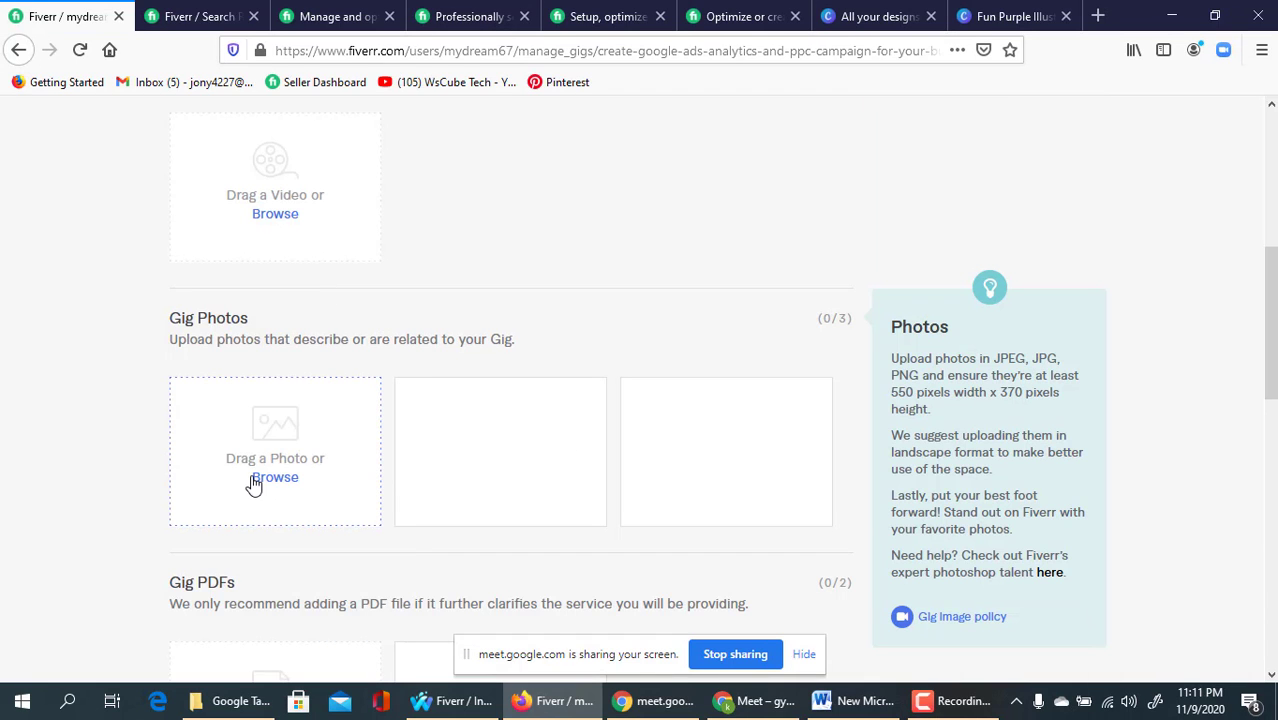
{"action": "left_click", "coordinate": [288, 484]}
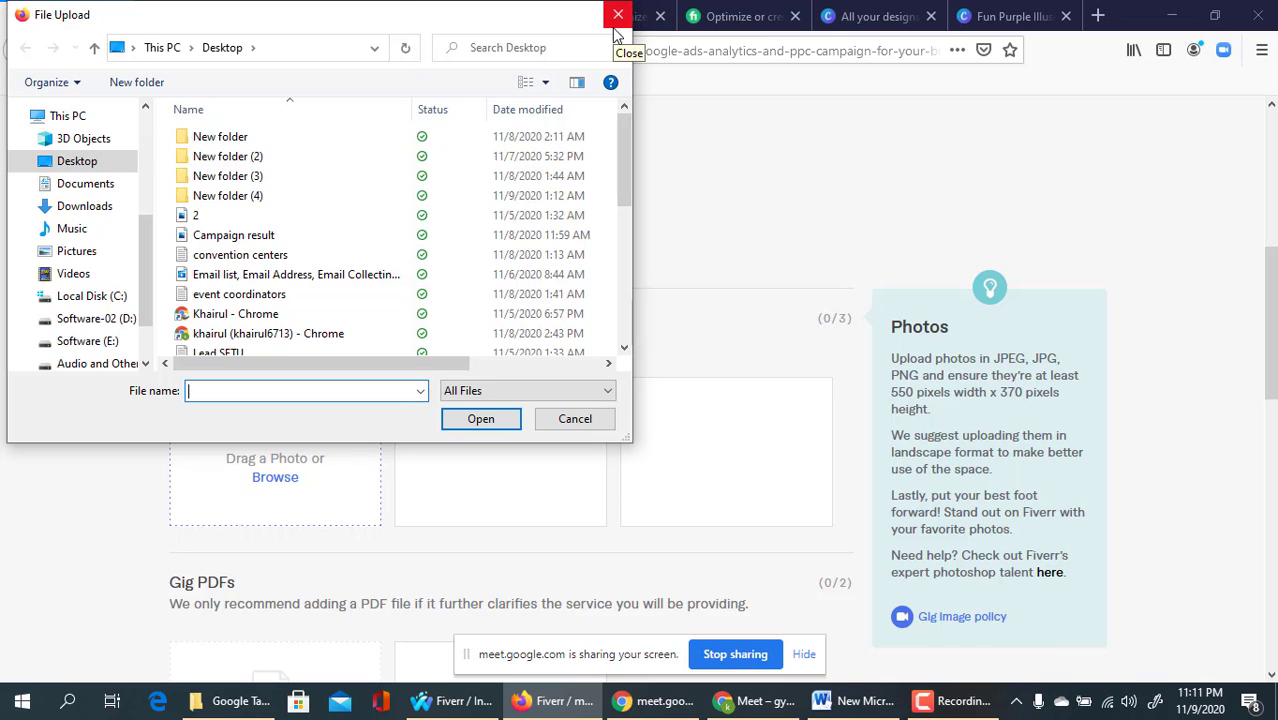
{"action": "left_click", "coordinate": [616, 30]}
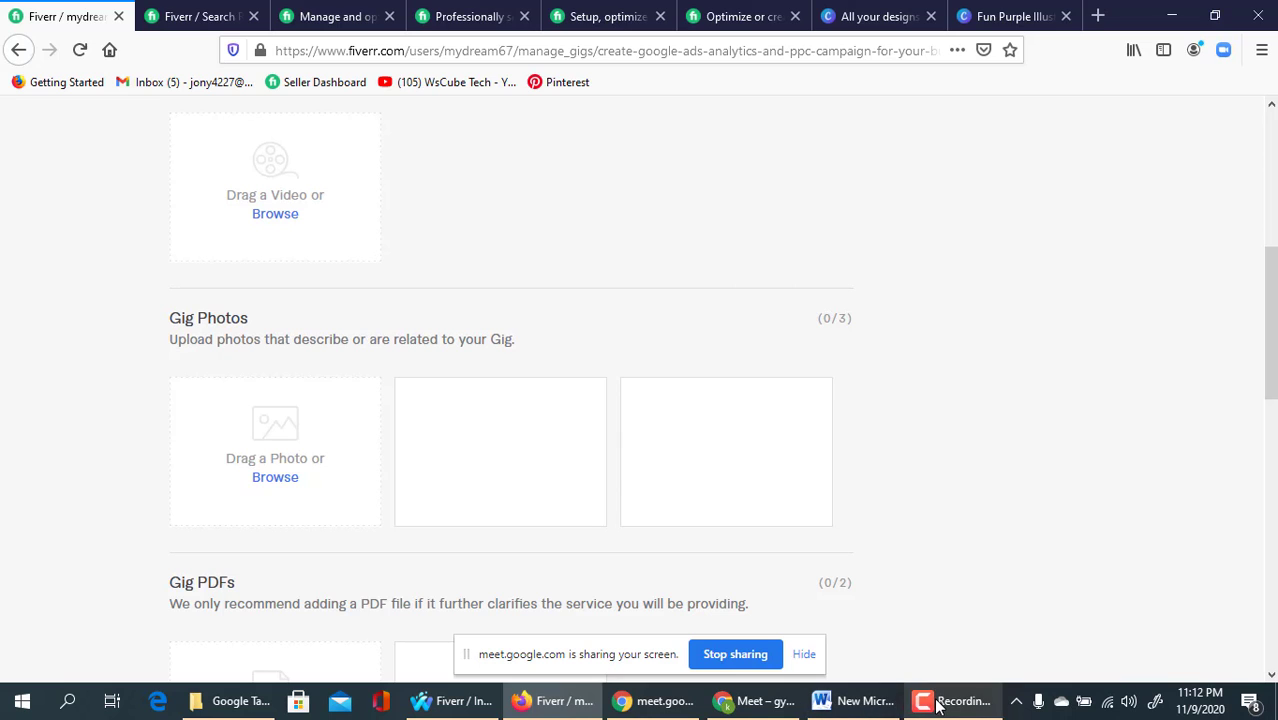
{"action": "left_click", "coordinate": [884, 704]}
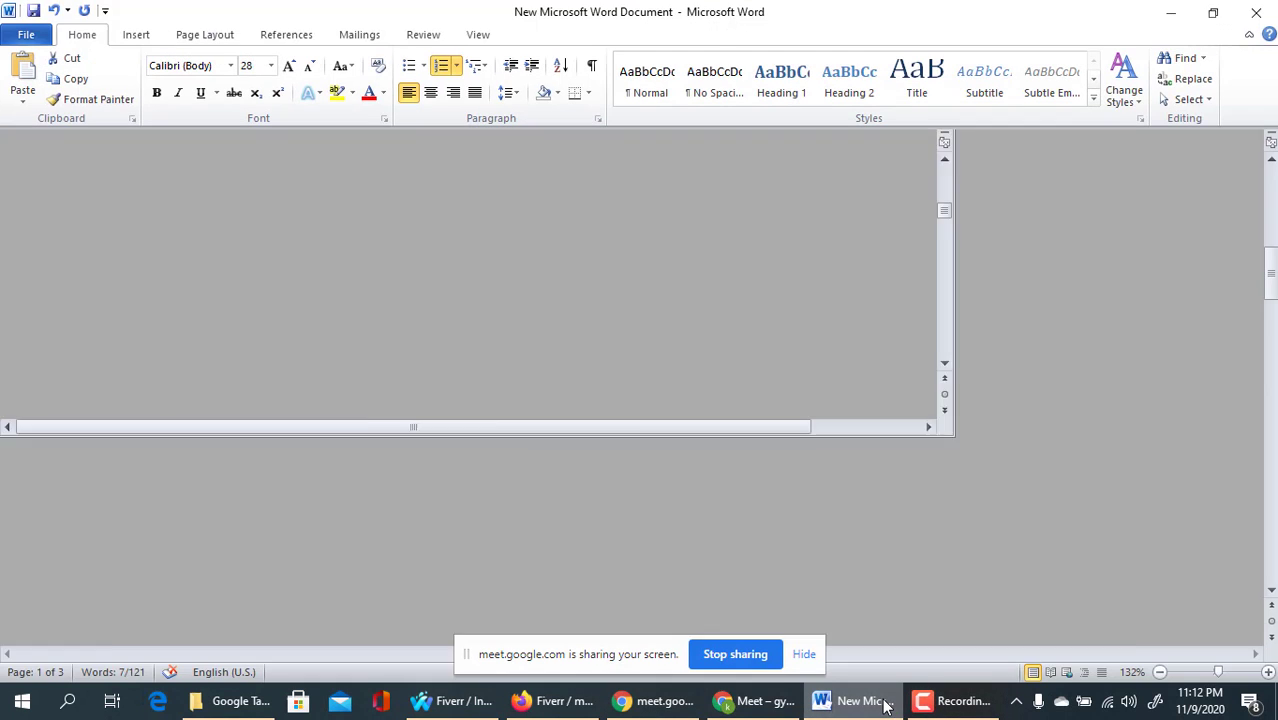
{"action": "left_click", "coordinate": [887, 702]}
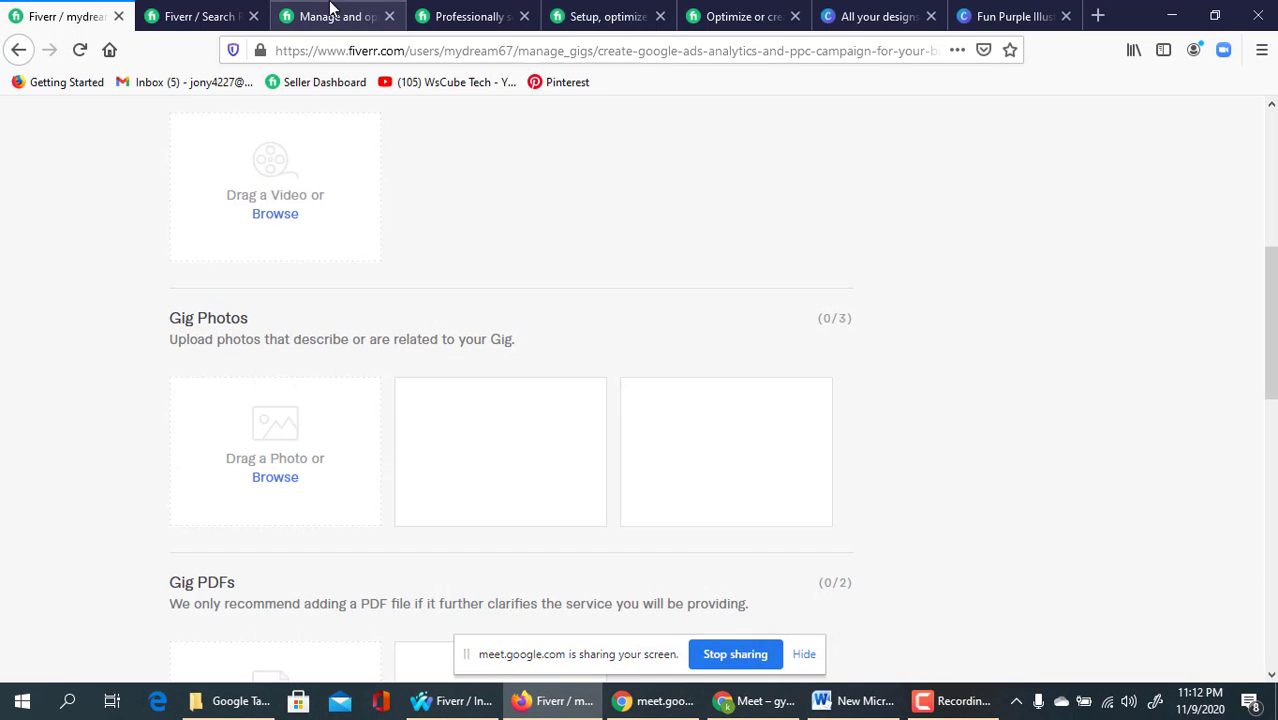
- Try to upload the Screenshot_1 image from the desktop's "New folder" as the first gig photo
{"action": "left_click", "coordinate": [287, 485]}
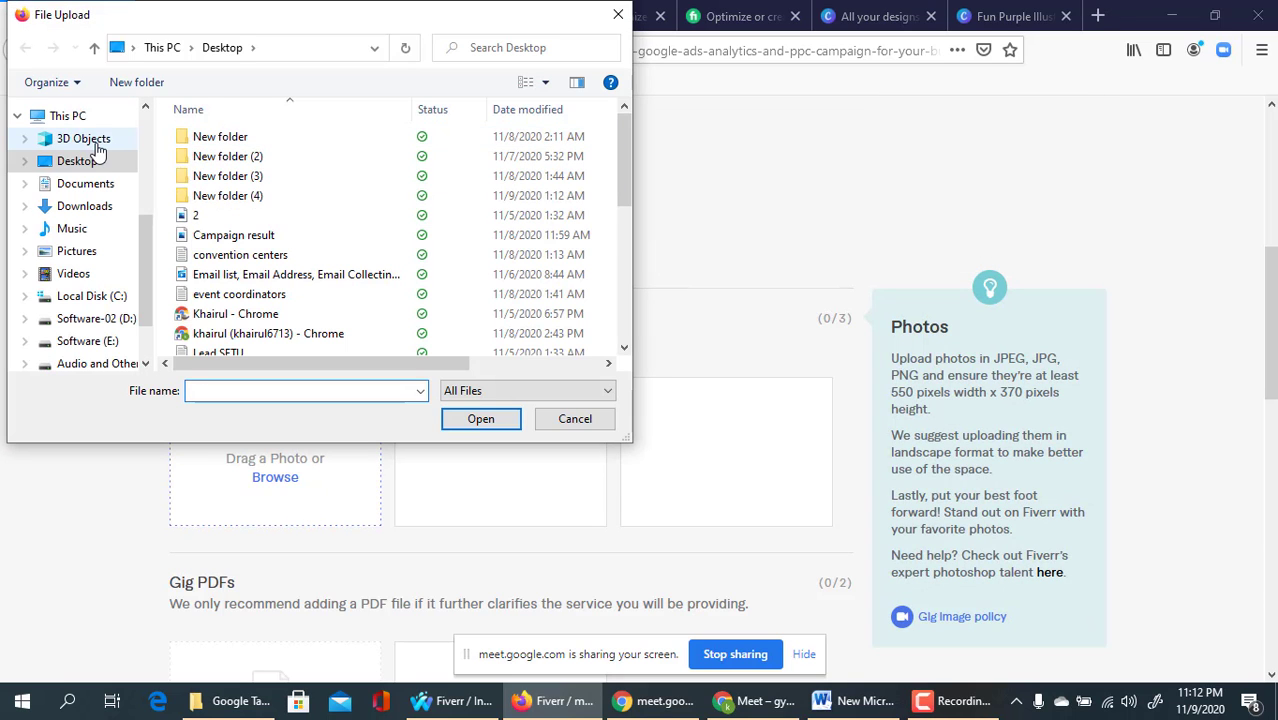
{"action": "double_click", "coordinate": [216, 160]}
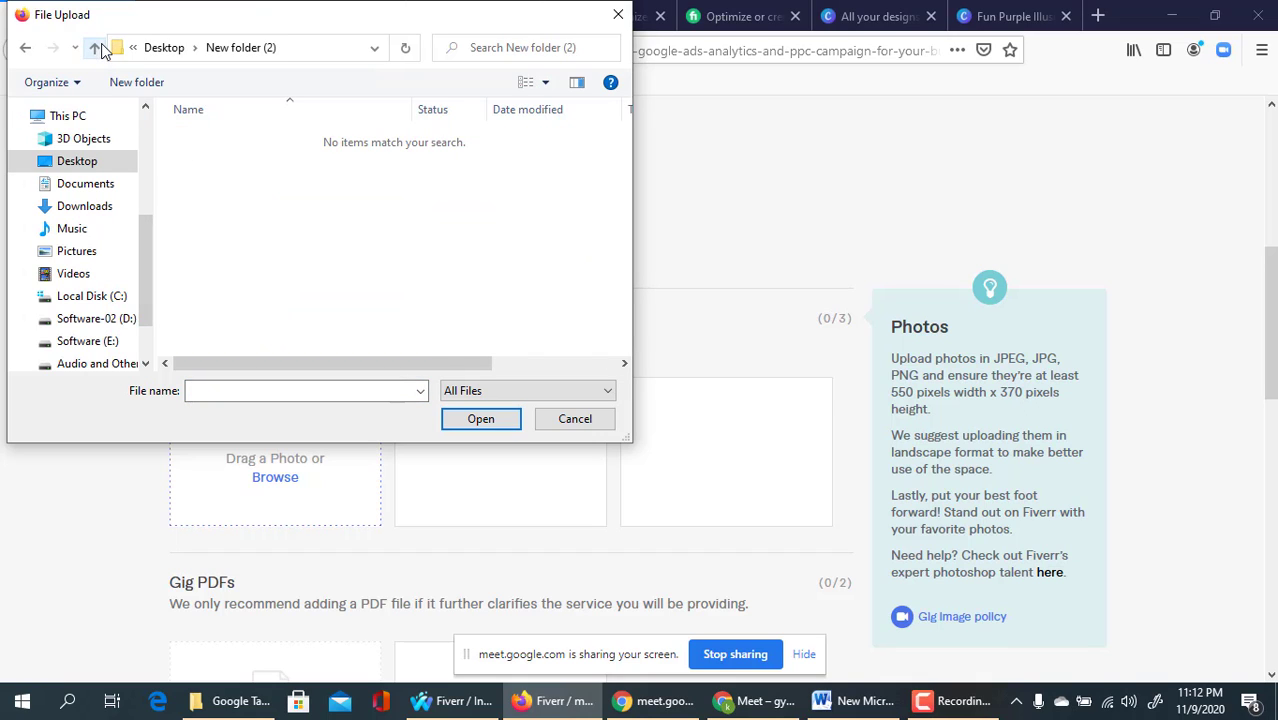
{"action": "left_click", "coordinate": [95, 48]}
{"action": "left_click", "coordinate": [212, 145]}
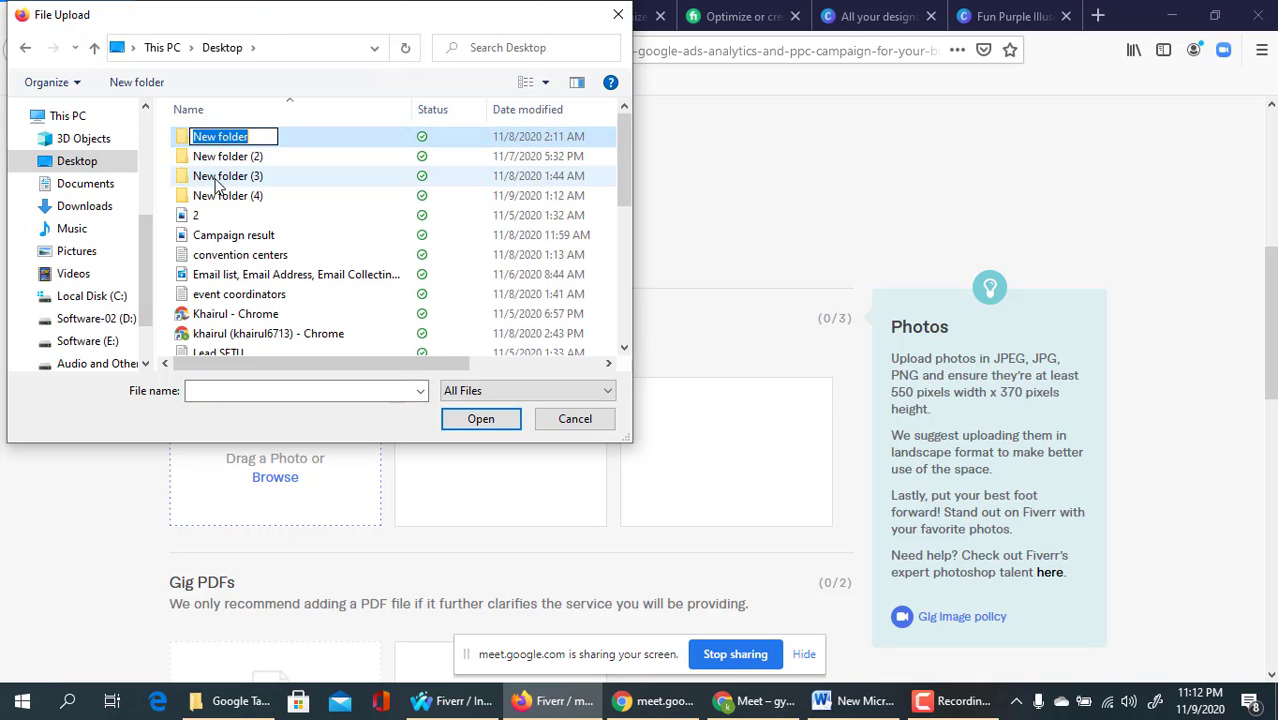
{"action": "double_click", "coordinate": [218, 178]}
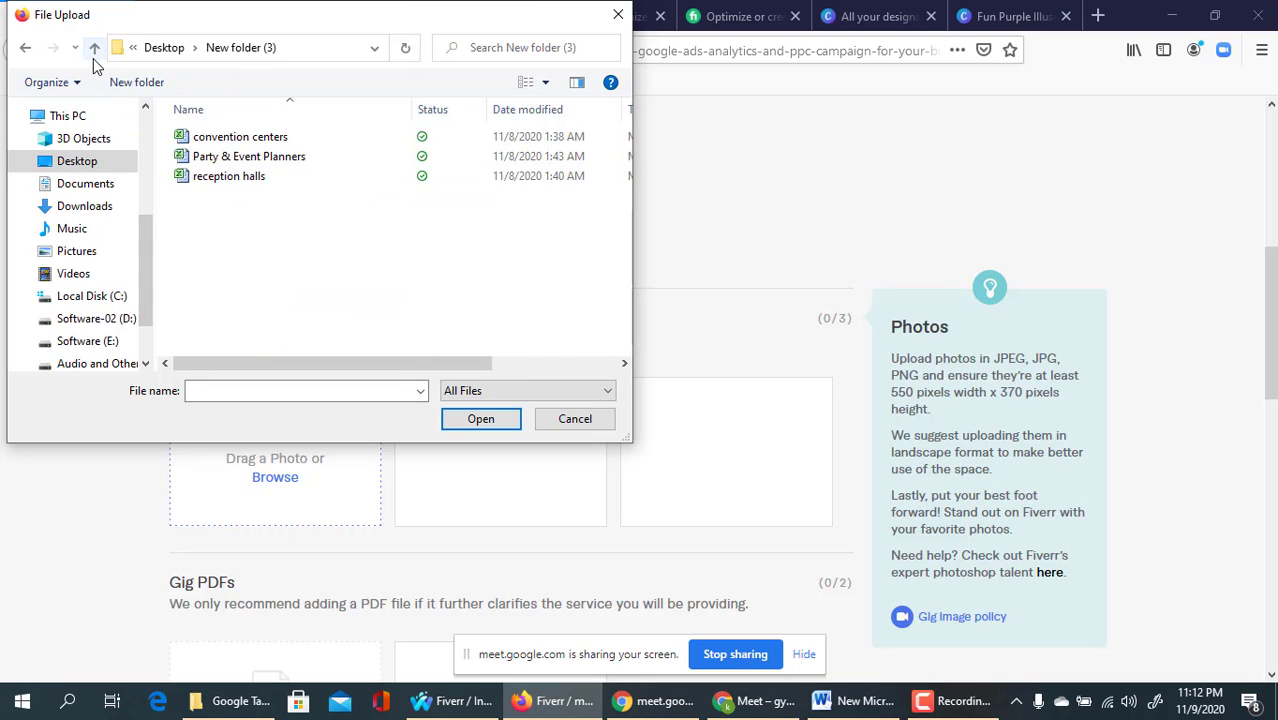
{"action": "left_click", "coordinate": [94, 48]}
{"action": "double_click", "coordinate": [216, 140]}
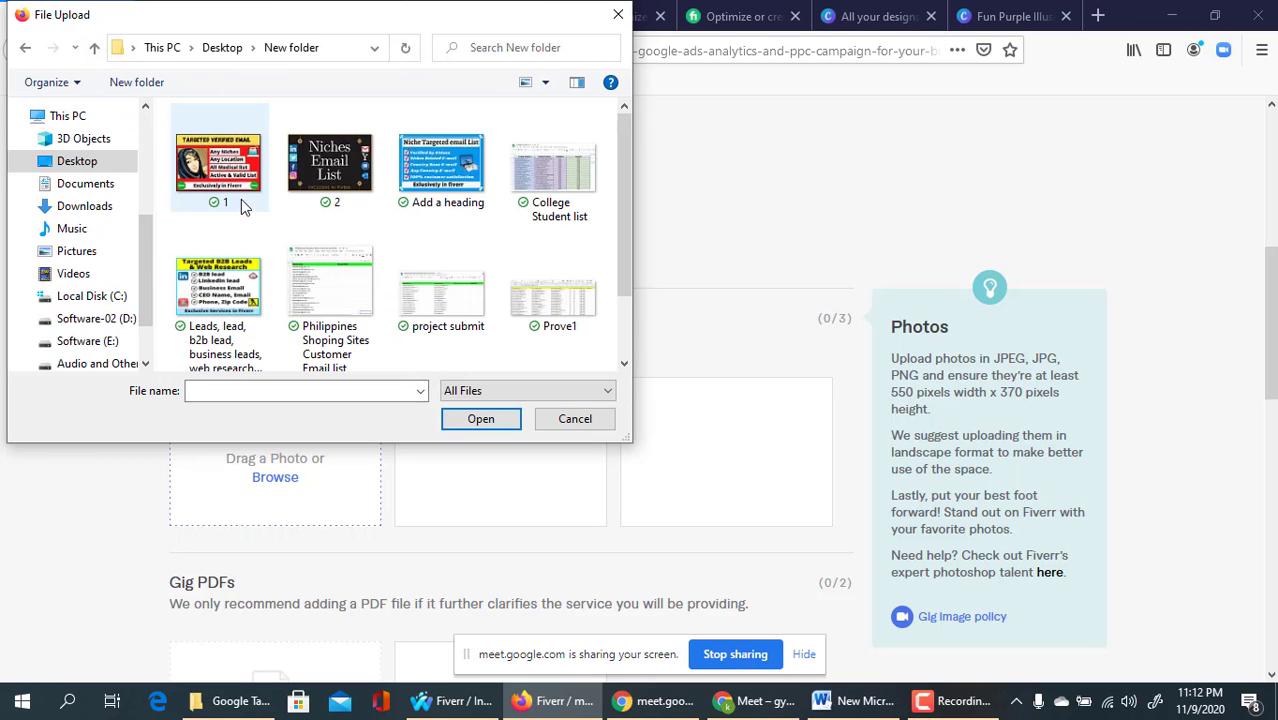
{"action": "scroll", "coordinate": [271, 301], "scroll_direction": "down", "scroll_amount": 2}
{"action": "left_click", "coordinate": [229, 316]}
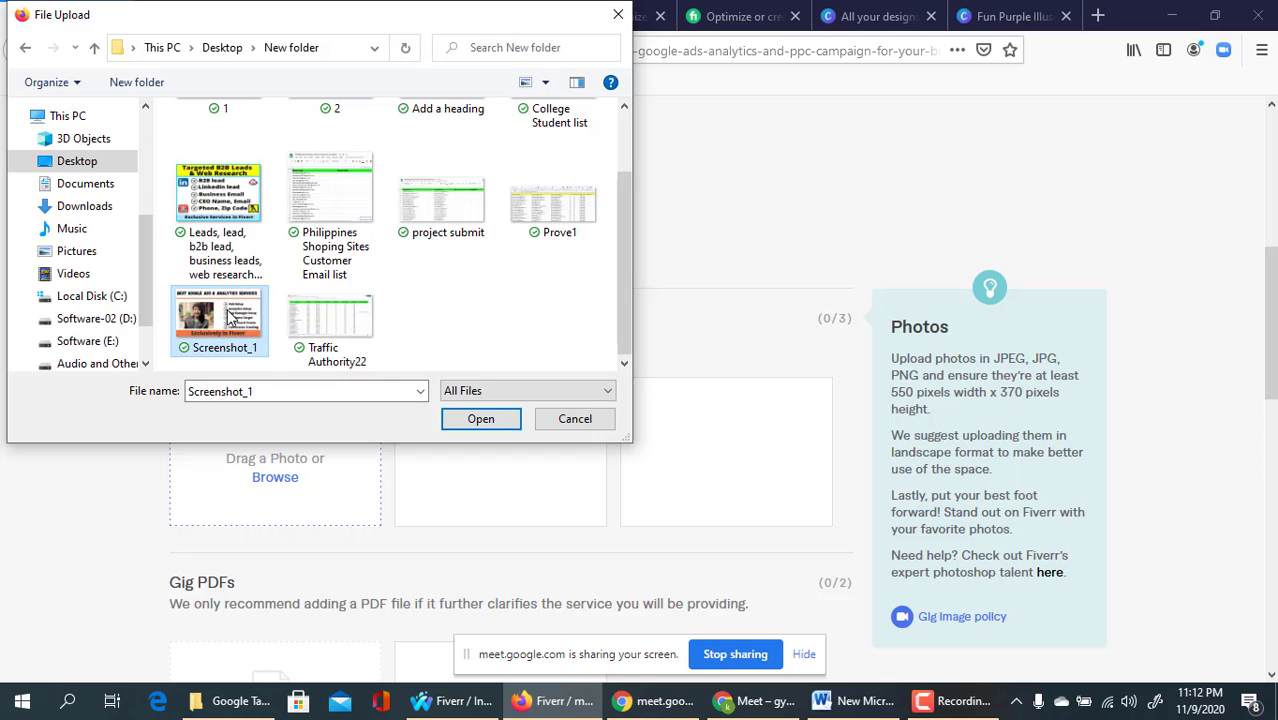
{"action": "left_click", "coordinate": [478, 418]}
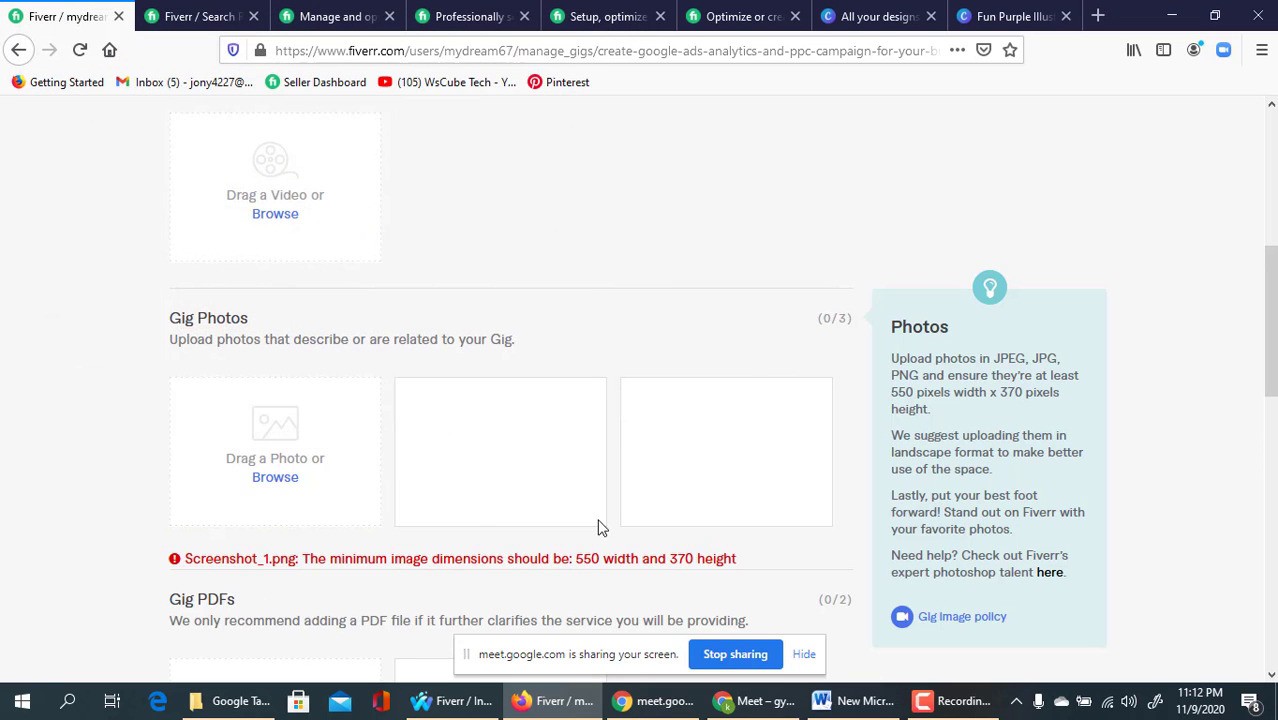
- Open the Screenshot_1 image from the desktop's "New folder" in Paint
{"action": "left_click", "coordinate": [1173, 13]}
{"action": "left_click", "coordinate": [1173, 11]}
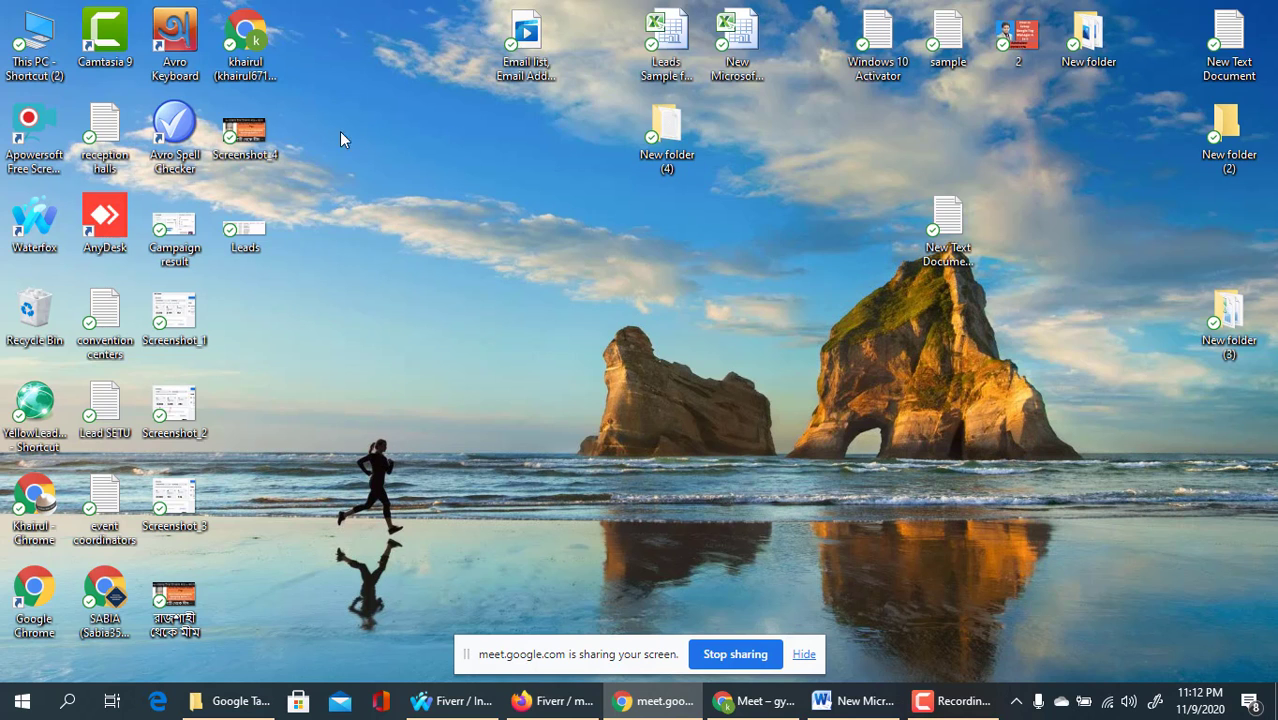
{"action": "double_click", "coordinate": [1089, 38]}
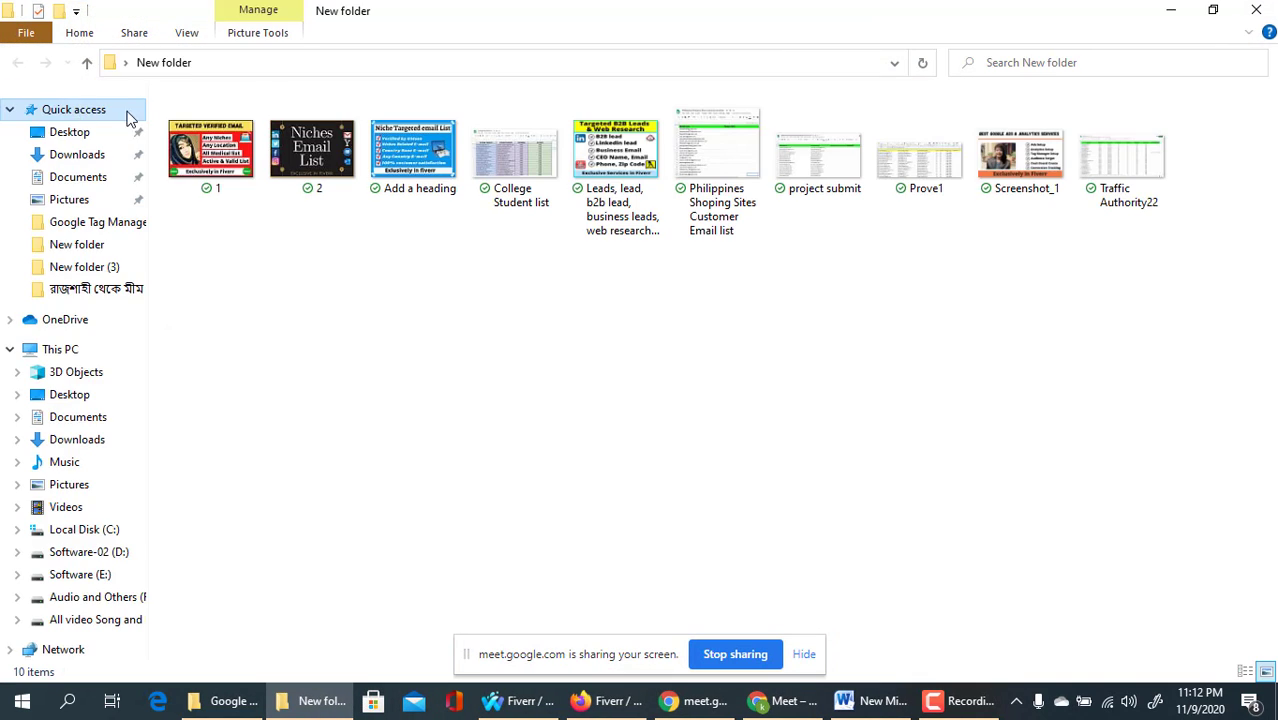
{"action": "left_click", "coordinate": [982, 176]}
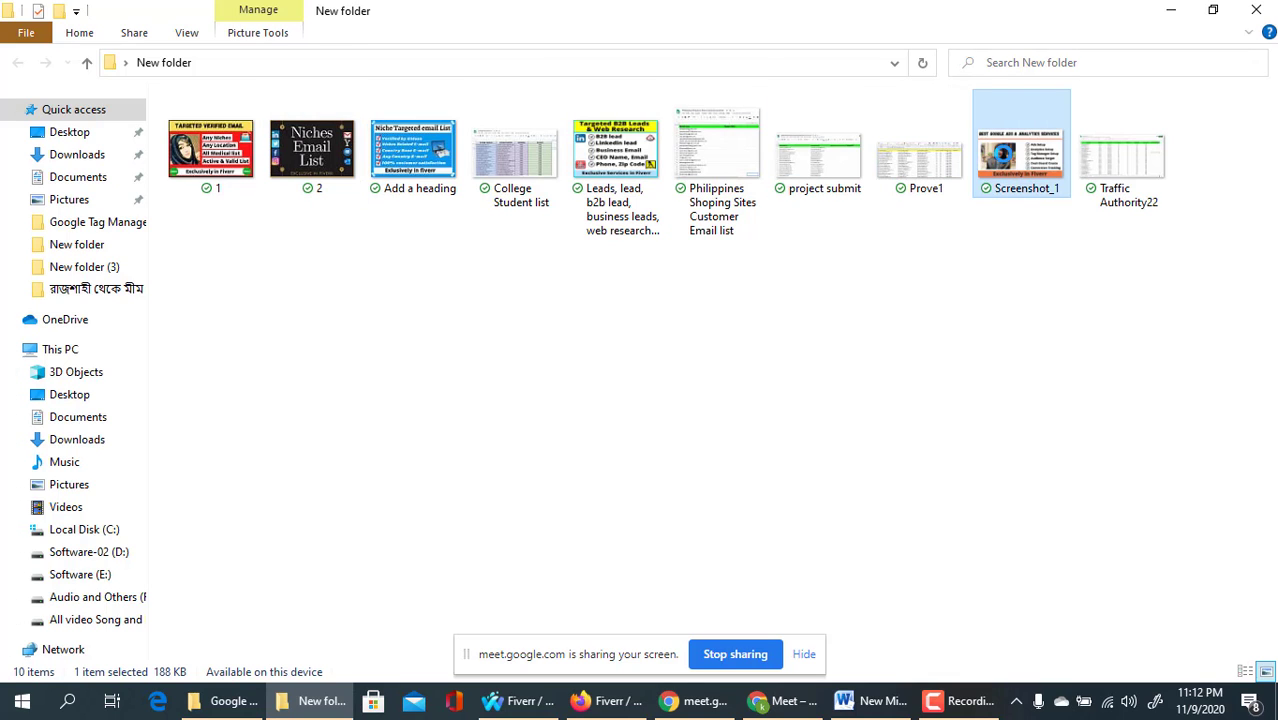
{"action": "right_click", "coordinate": [995, 160]}
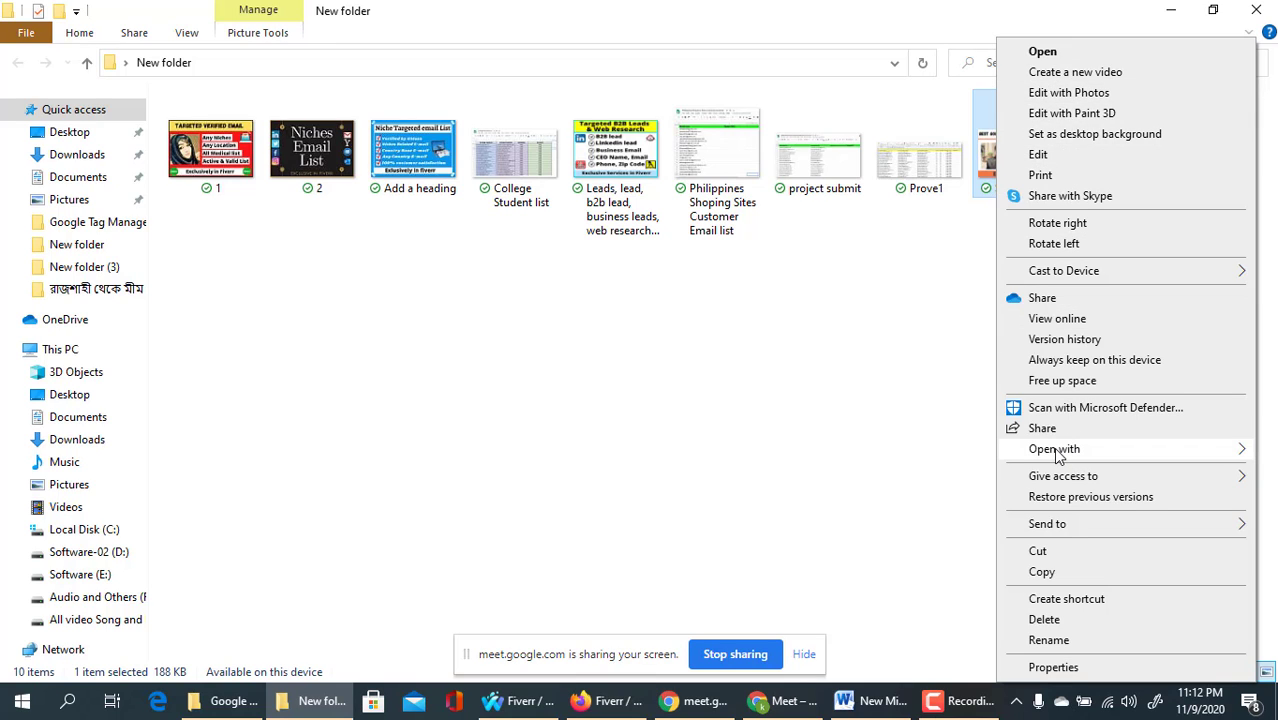
{"action": "mouse_move", "coordinate": [1141, 452]}
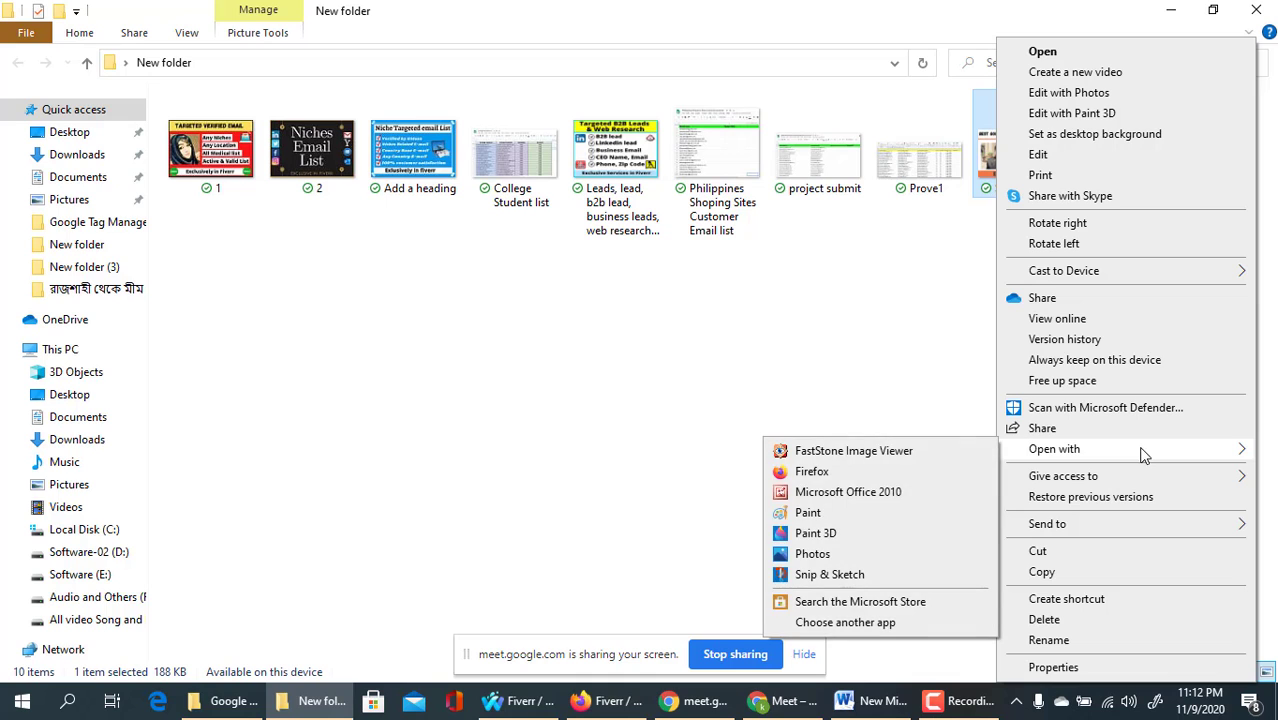
{"action": "left_click", "coordinate": [859, 519]}
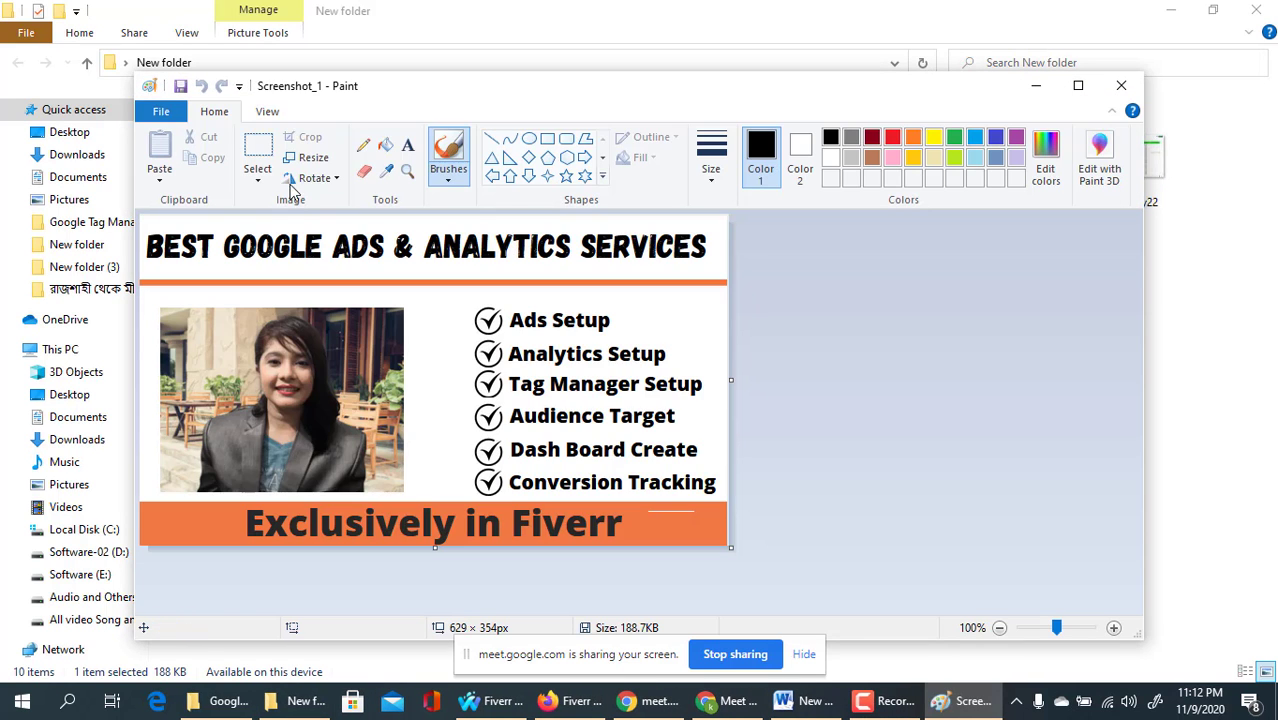
- Resize the image to 550 × 370 pixels without maintaining the aspect ratio, save it and close Paint
{"action": "left_click", "coordinate": [298, 156]}
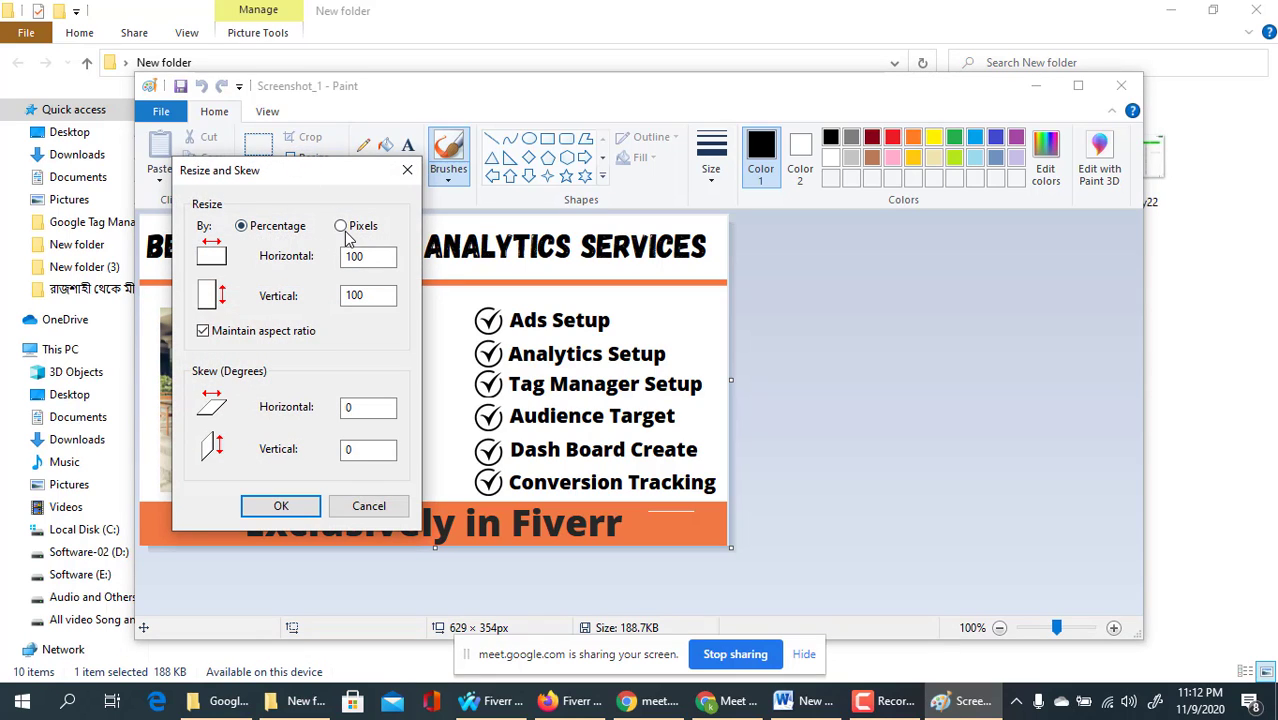
{"action": "left_click", "coordinate": [341, 228]}
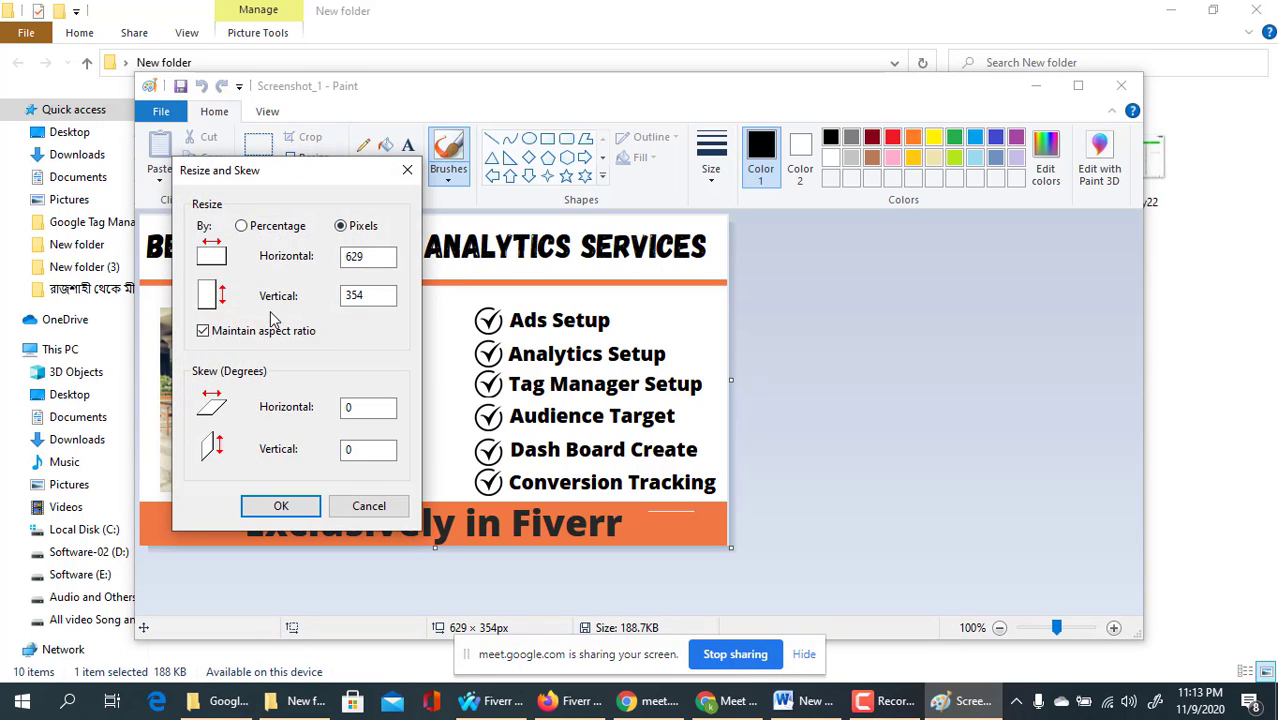
{"action": "left_click", "coordinate": [222, 330]}
{"action": "double_click", "coordinate": [366, 257]}
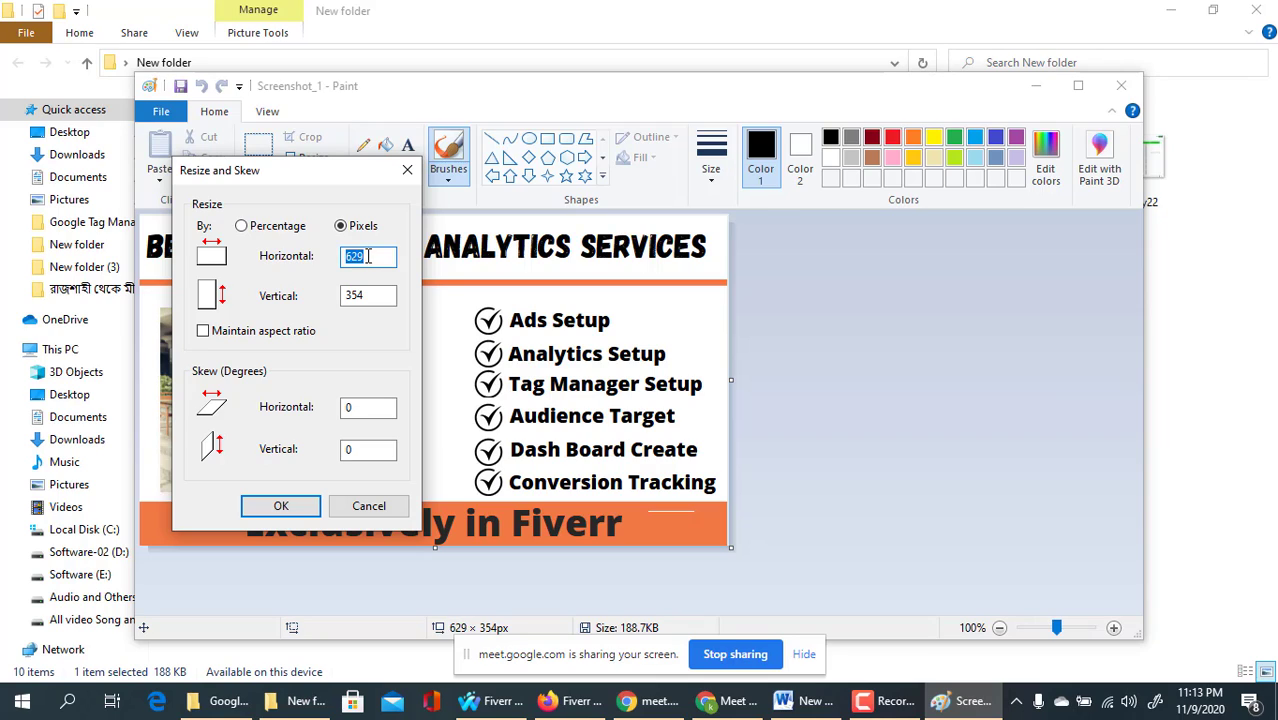
{"action": "type", "text": "550"}
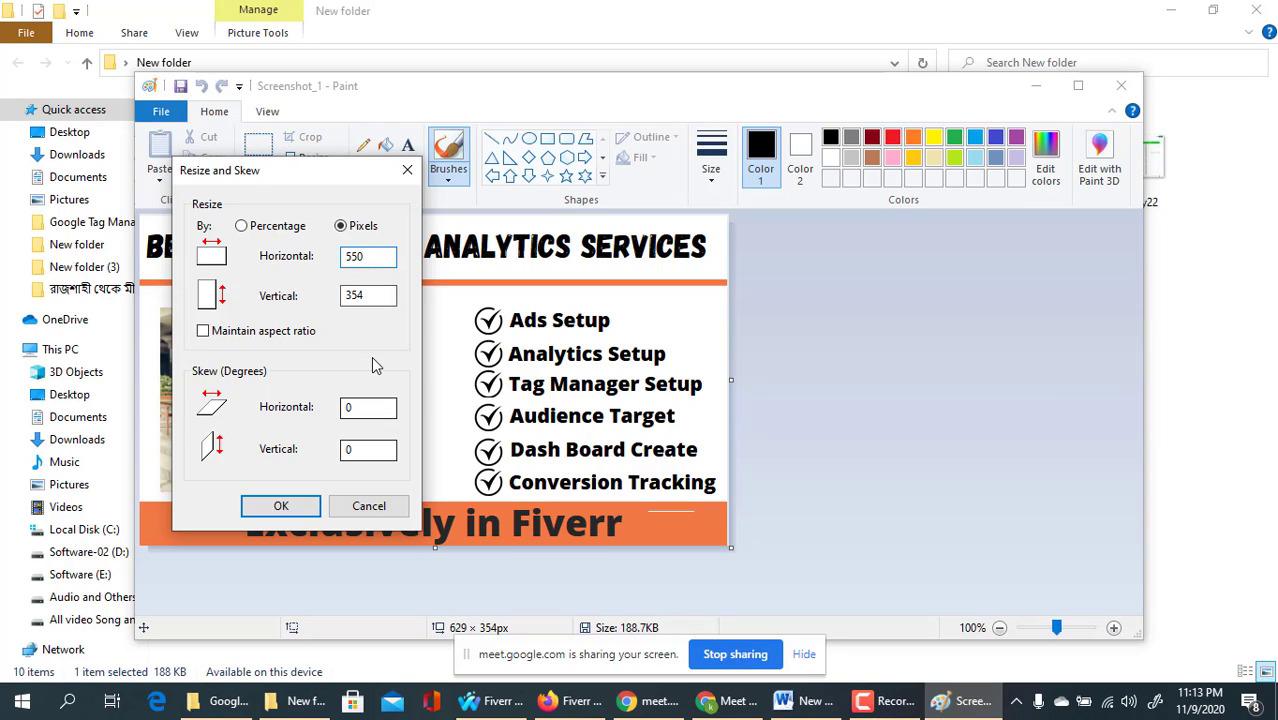
{"action": "double_click", "coordinate": [371, 297]}
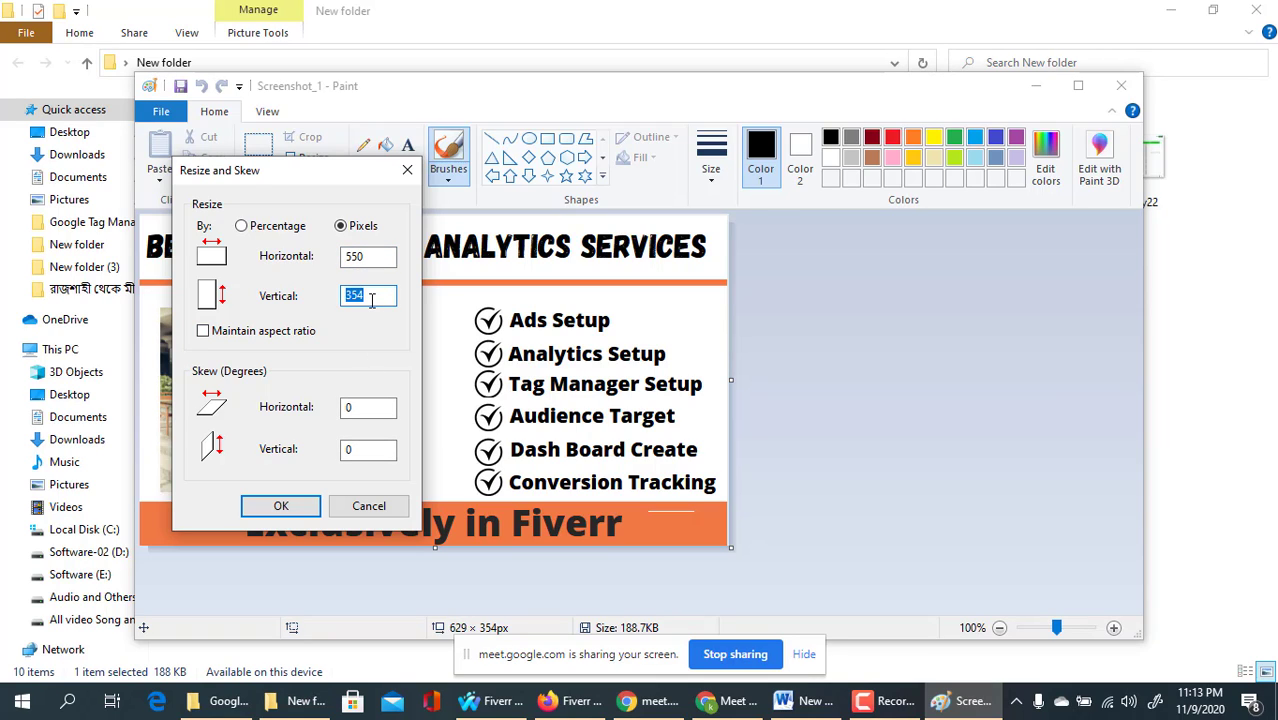
{"action": "type", "text": "370"}
{"action": "left_click", "coordinate": [283, 505]}
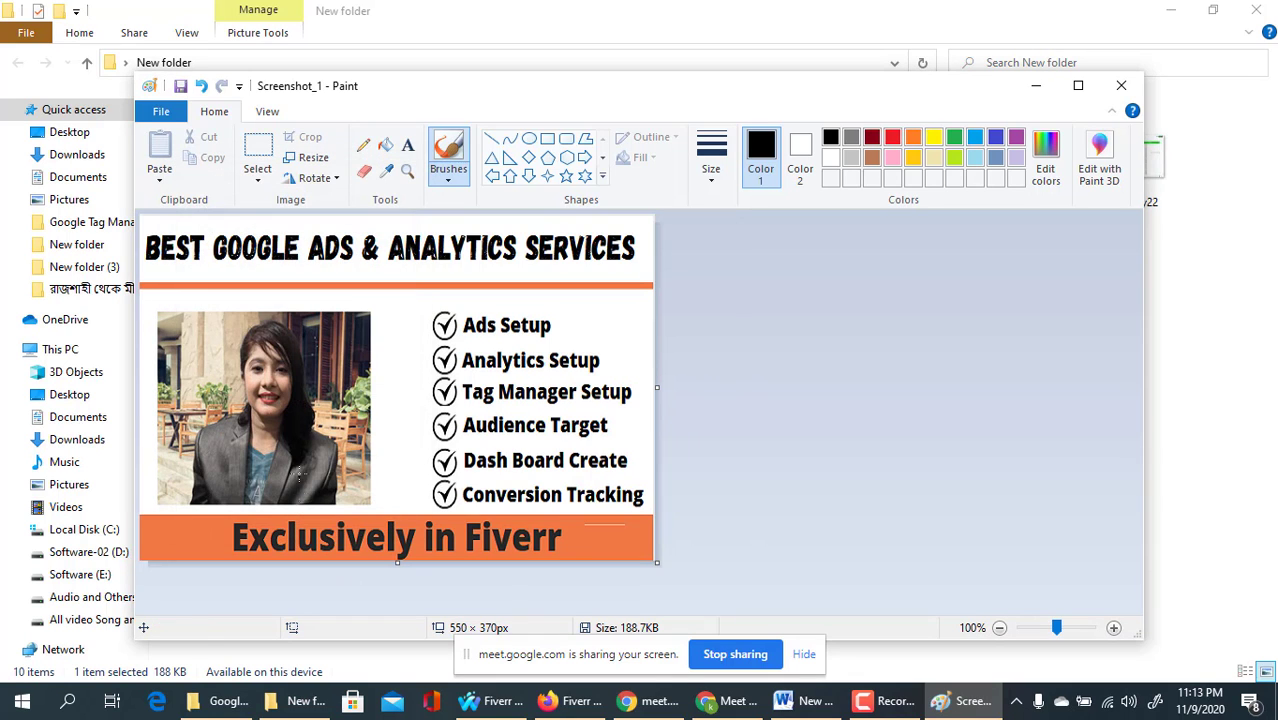
{"action": "left_click", "coordinate": [1121, 85]}
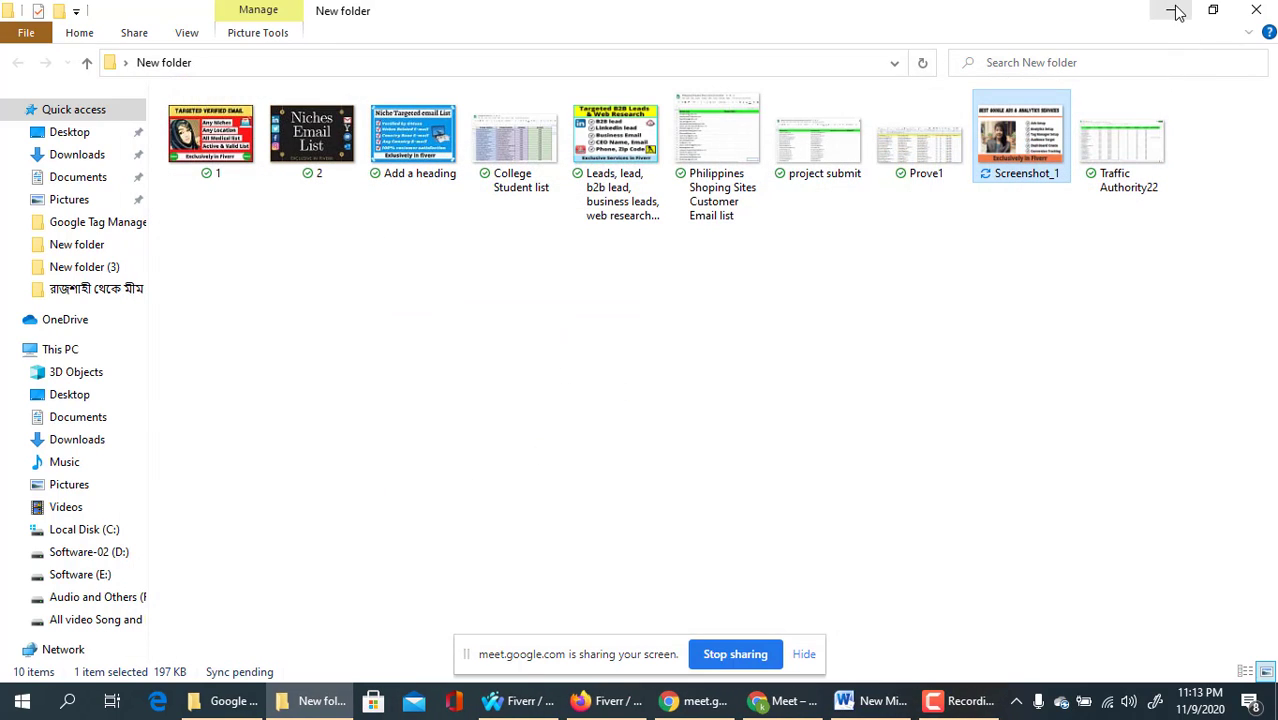
- Return to the Fiverr gig page in Firefox and upload the resized Screenshot_1 image as the first gig photo
{"action": "left_click", "coordinate": [1170, 10]}
{"action": "left_click", "coordinate": [804, 702]}
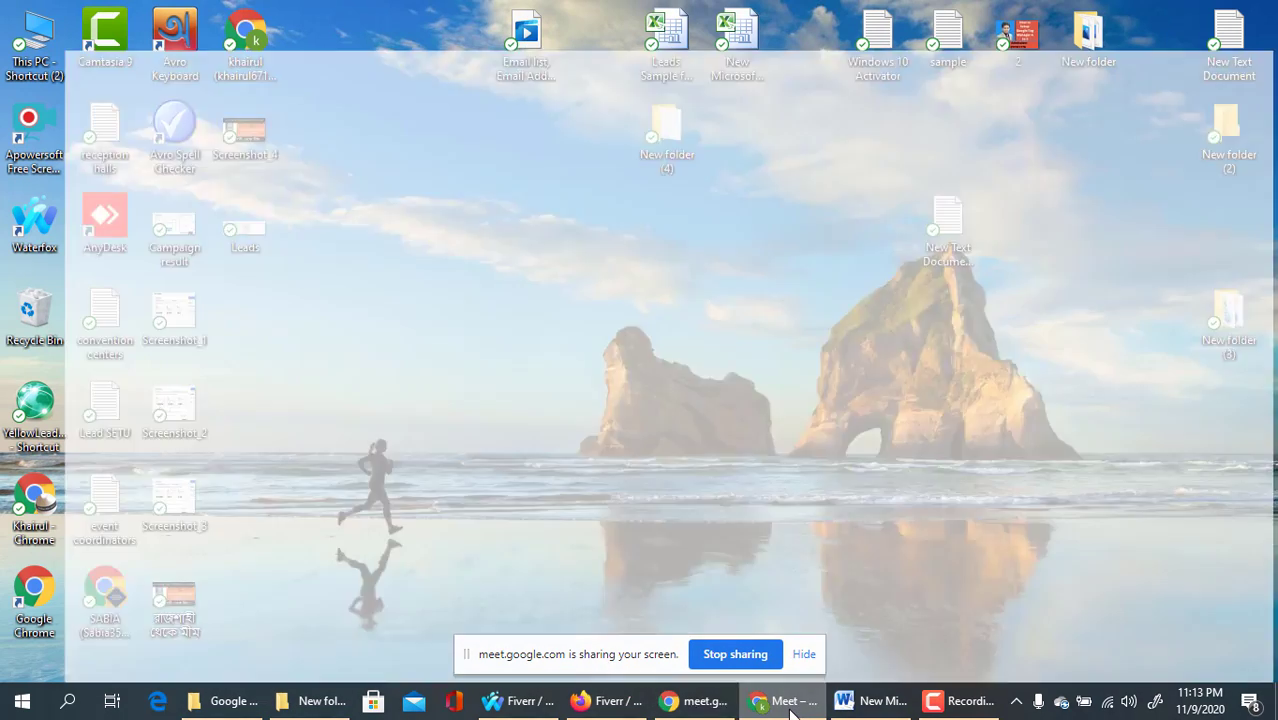
{"action": "left_click", "coordinate": [790, 705]}
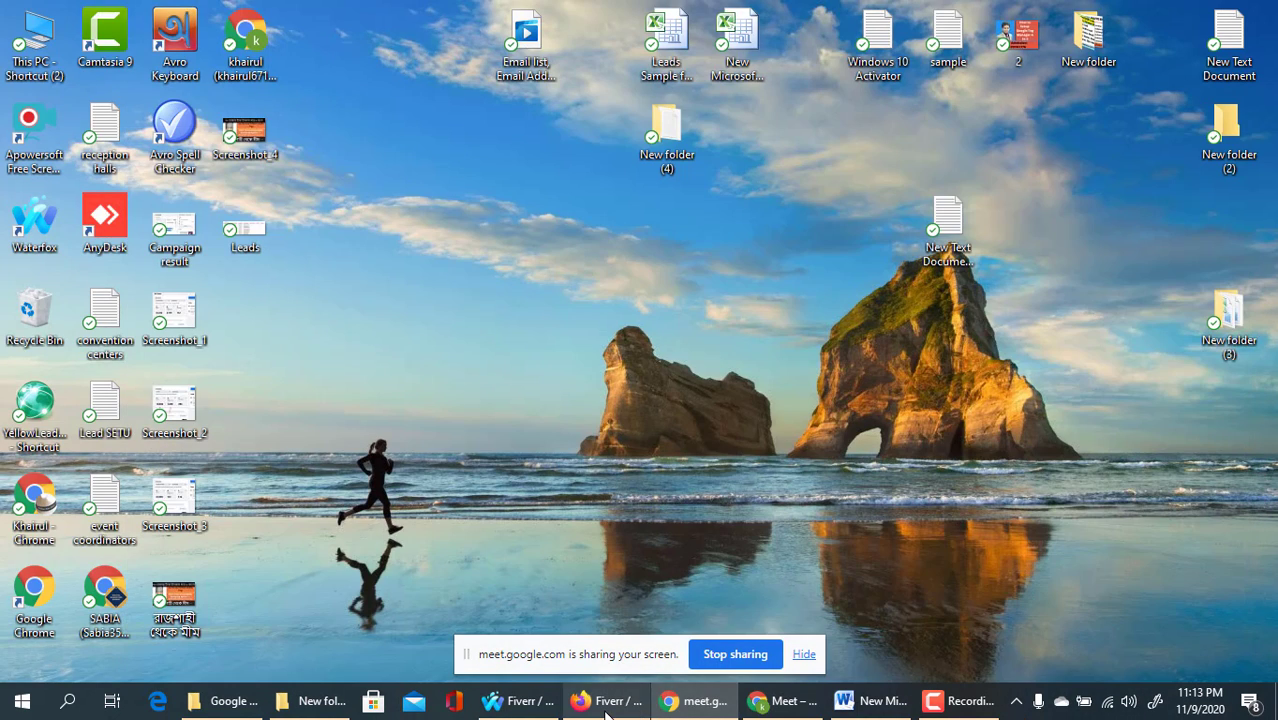
{"action": "left_click", "coordinate": [610, 701]}
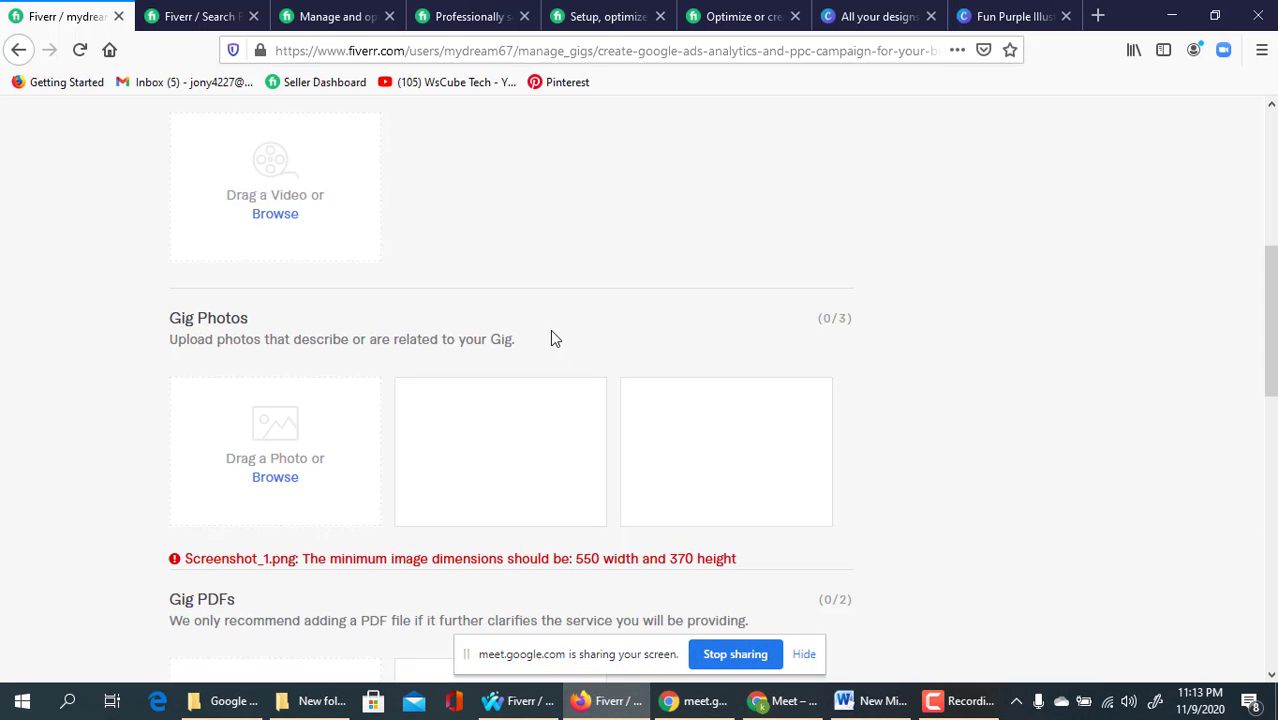
{"action": "left_click", "coordinate": [285, 480]}
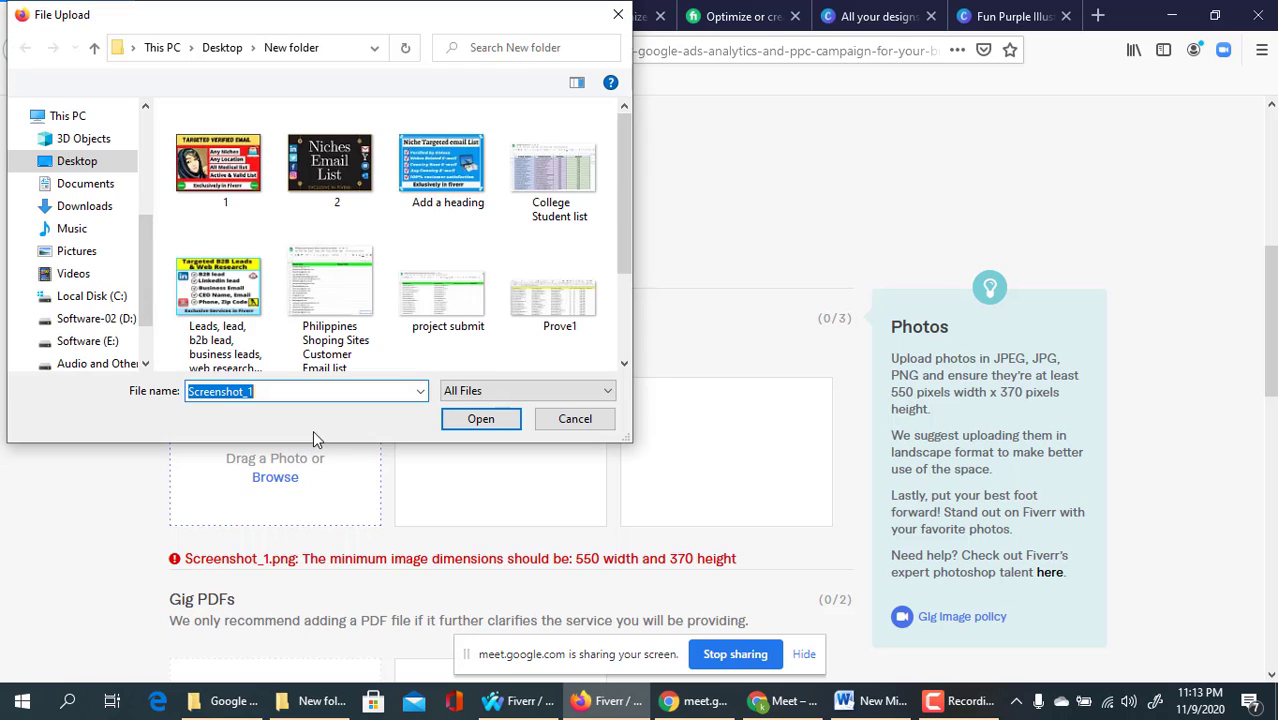
{"action": "scroll", "coordinate": [395, 255], "scroll_direction": "down", "scroll_amount": 2}
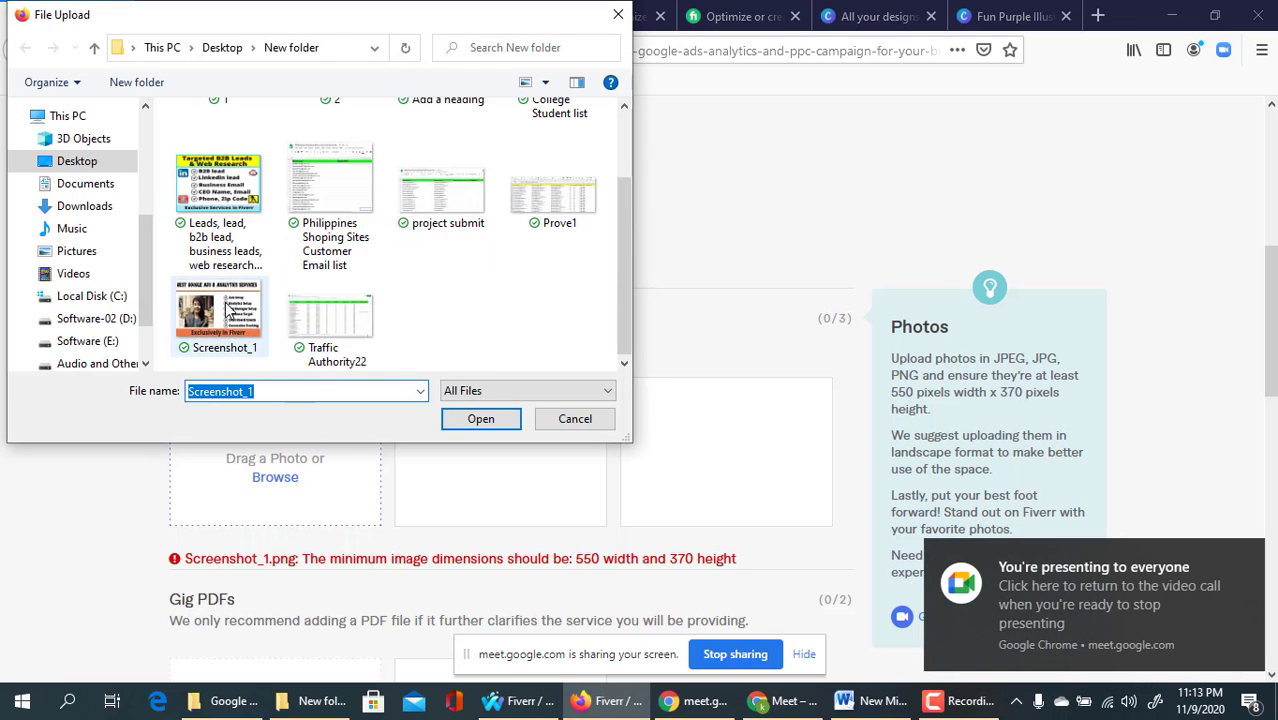
{"action": "left_click", "coordinate": [218, 315]}
{"action": "left_click", "coordinate": [480, 418]}
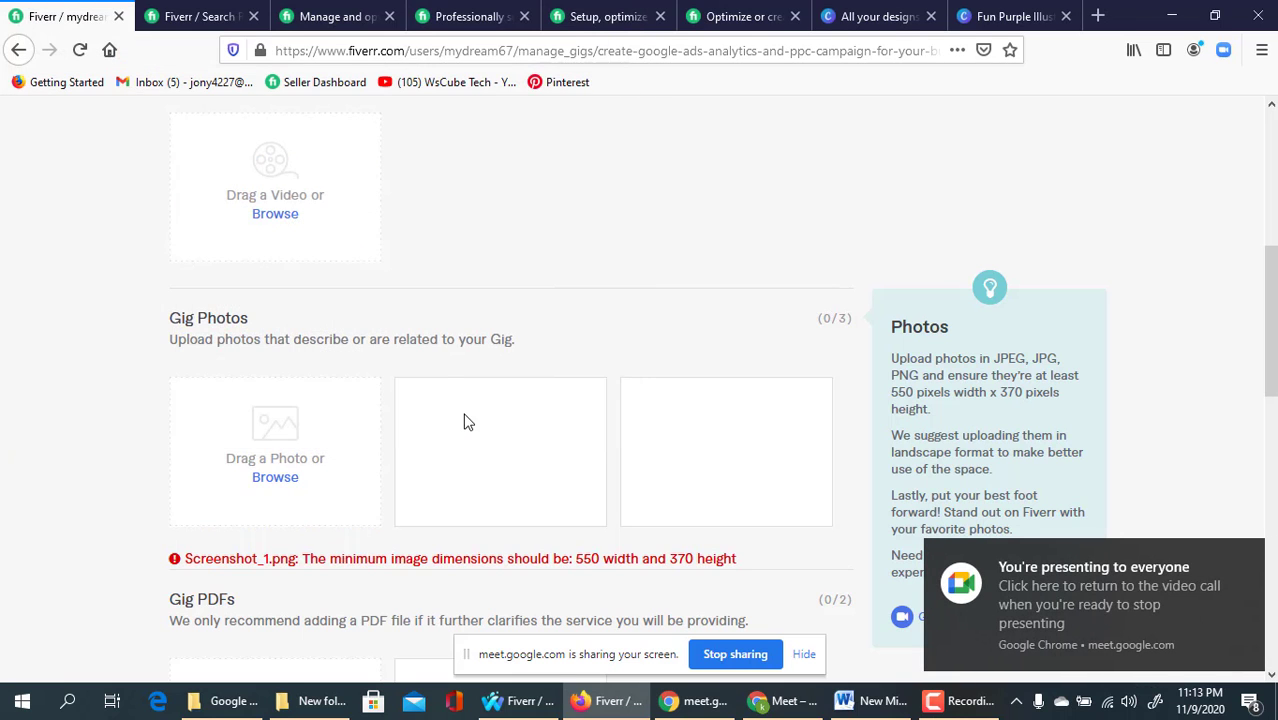
- Check the gig gallery page with its photo, PDF and video sections, and hide the screen-sharing bar
{"action": "scroll", "coordinate": [460, 377], "scroll_direction": "down", "scroll_amount": 2}
{"action": "scroll", "coordinate": [477, 386], "scroll_direction": "down", "scroll_amount": 3}
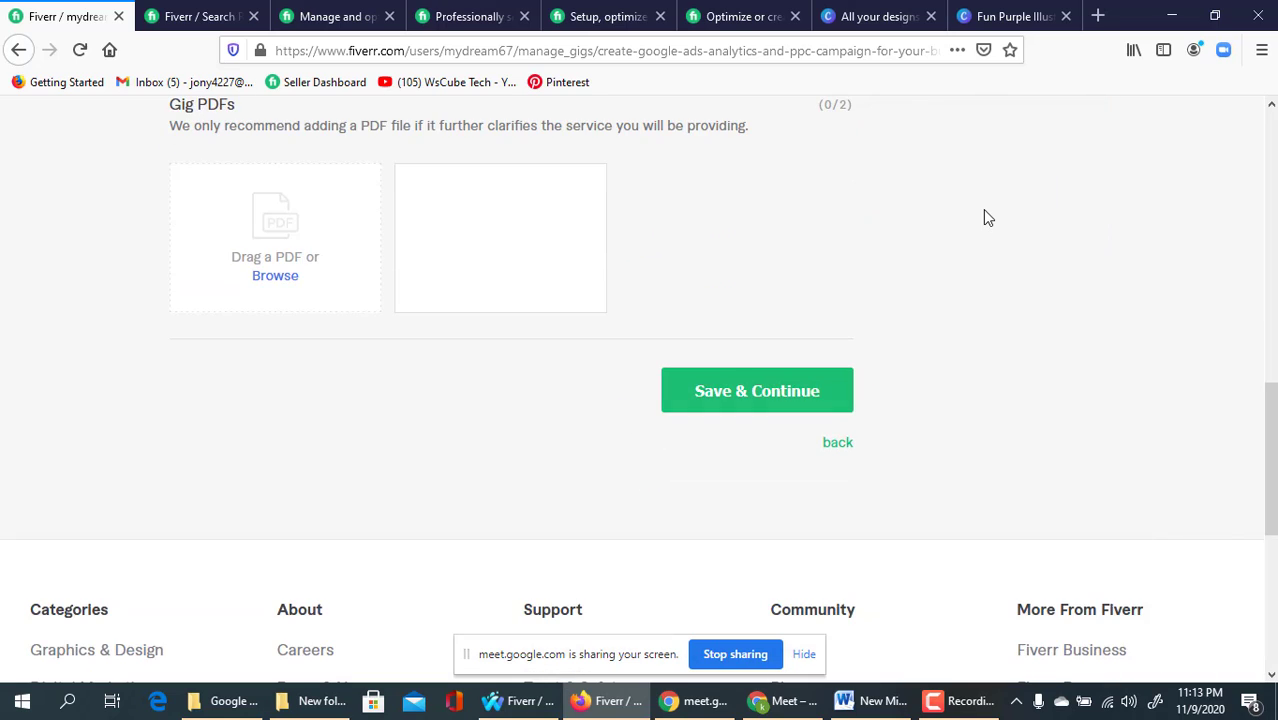
{"action": "scroll", "coordinate": [462, 265], "scroll_direction": "up", "scroll_amount": 2}
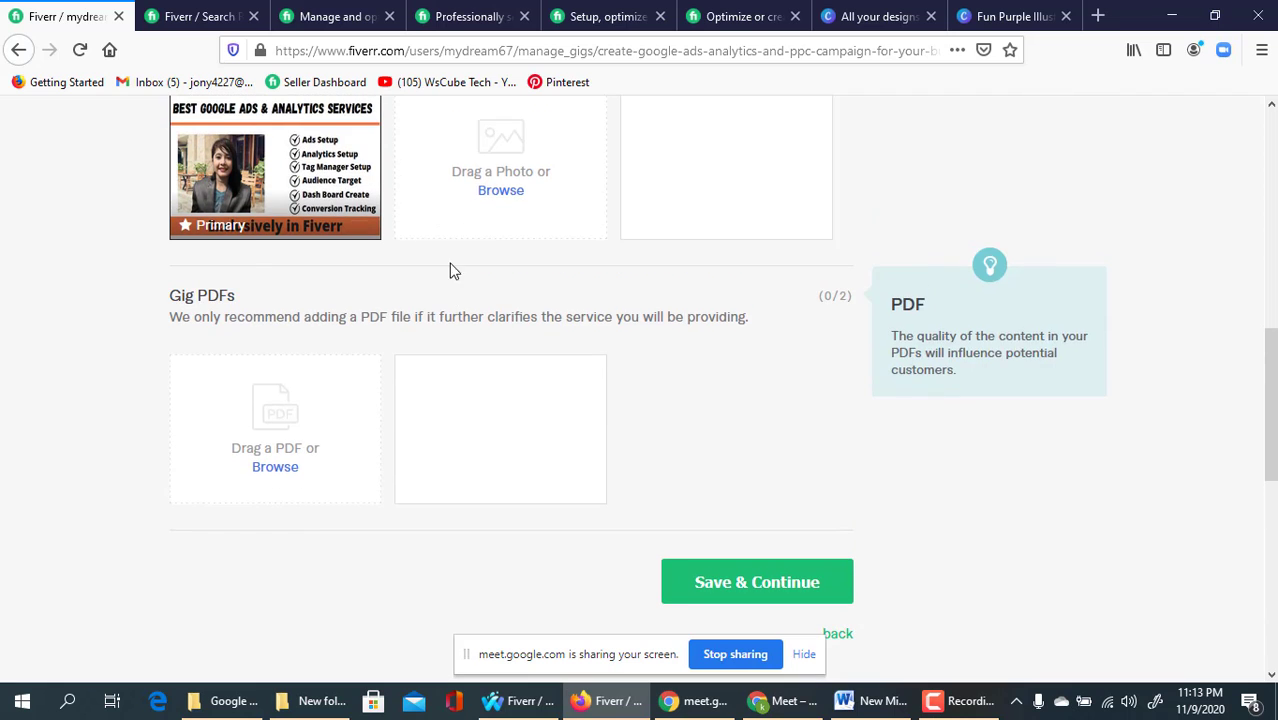
{"action": "scroll", "coordinate": [260, 266], "scroll_direction": "up", "scroll_amount": 1}
{"action": "scroll", "coordinate": [330, 250], "scroll_direction": "up", "scroll_amount": 2}
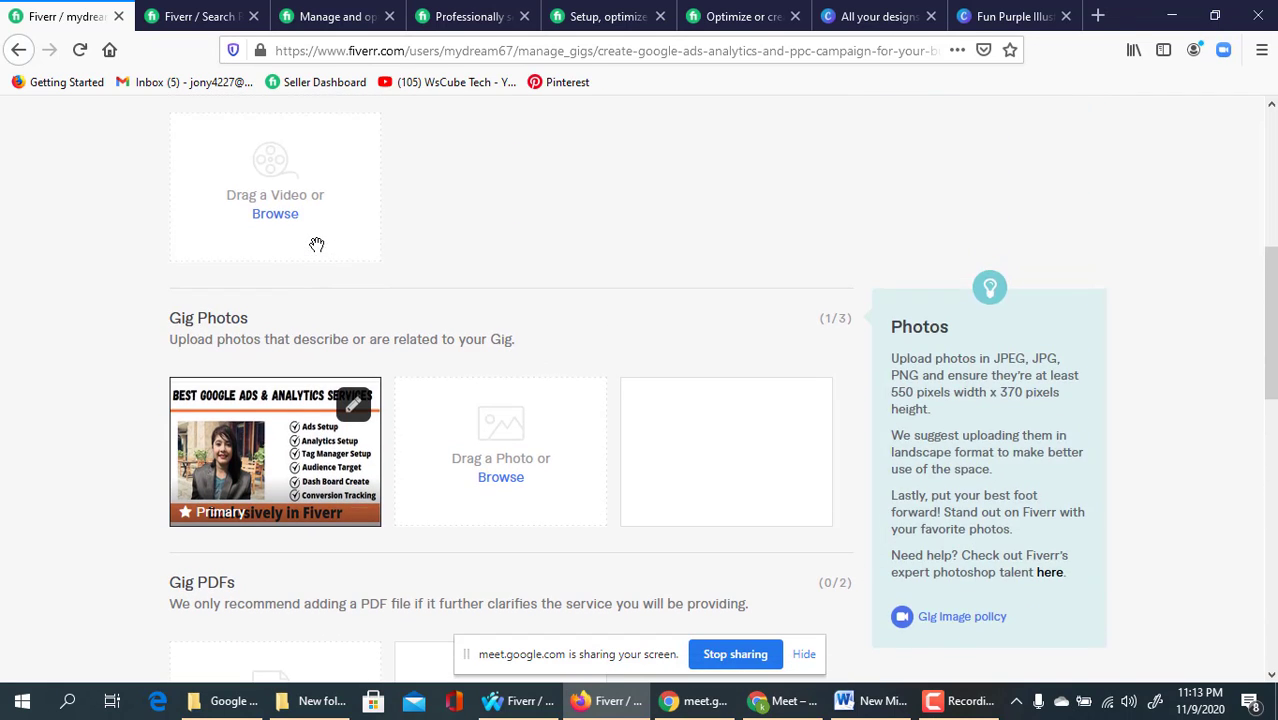
{"action": "scroll", "coordinate": [350, 294], "scroll_direction": "up", "scroll_amount": 5}
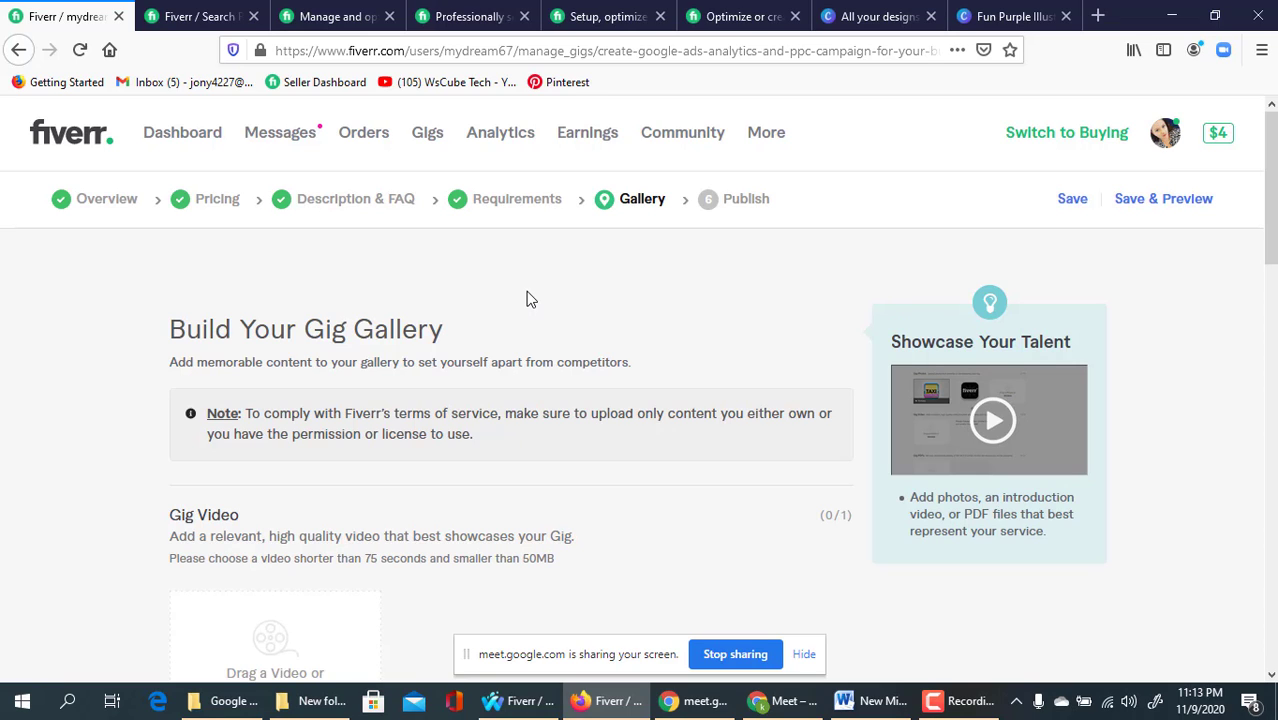
{"action": "left_click", "coordinate": [804, 655]}
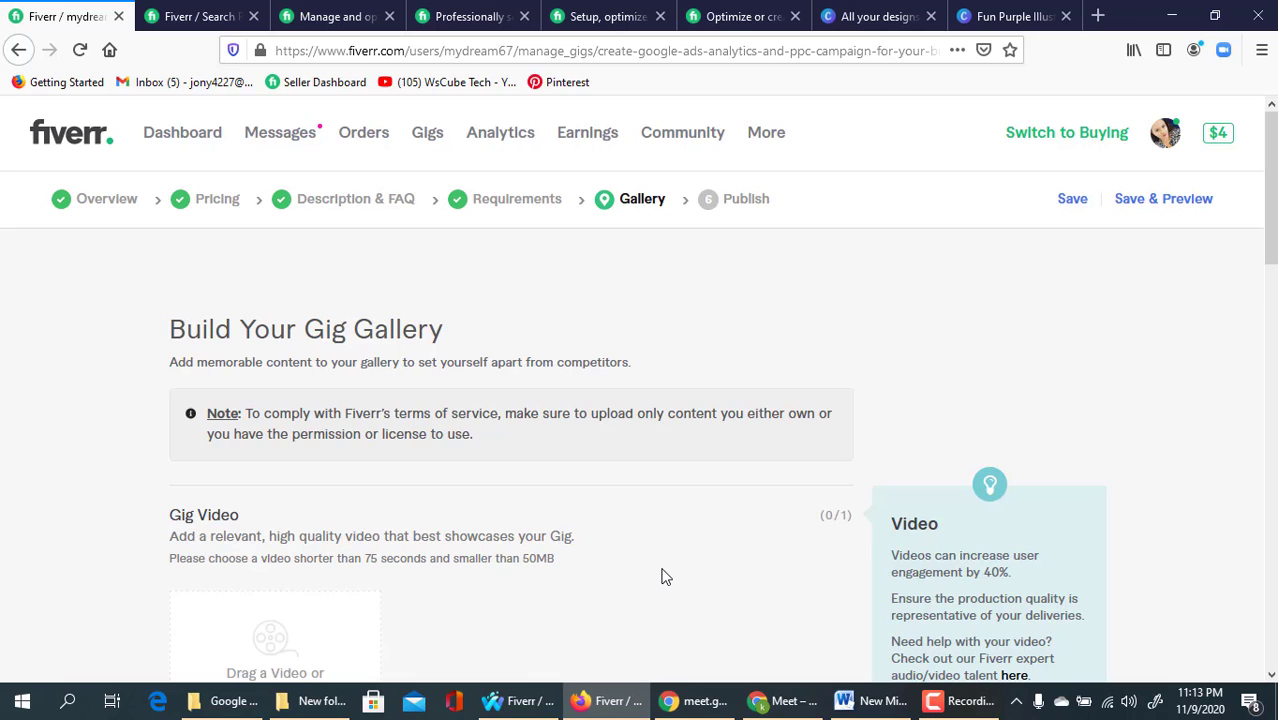
{"action": "scroll", "coordinate": [665, 577], "scroll_direction": "down", "scroll_amount": 3}
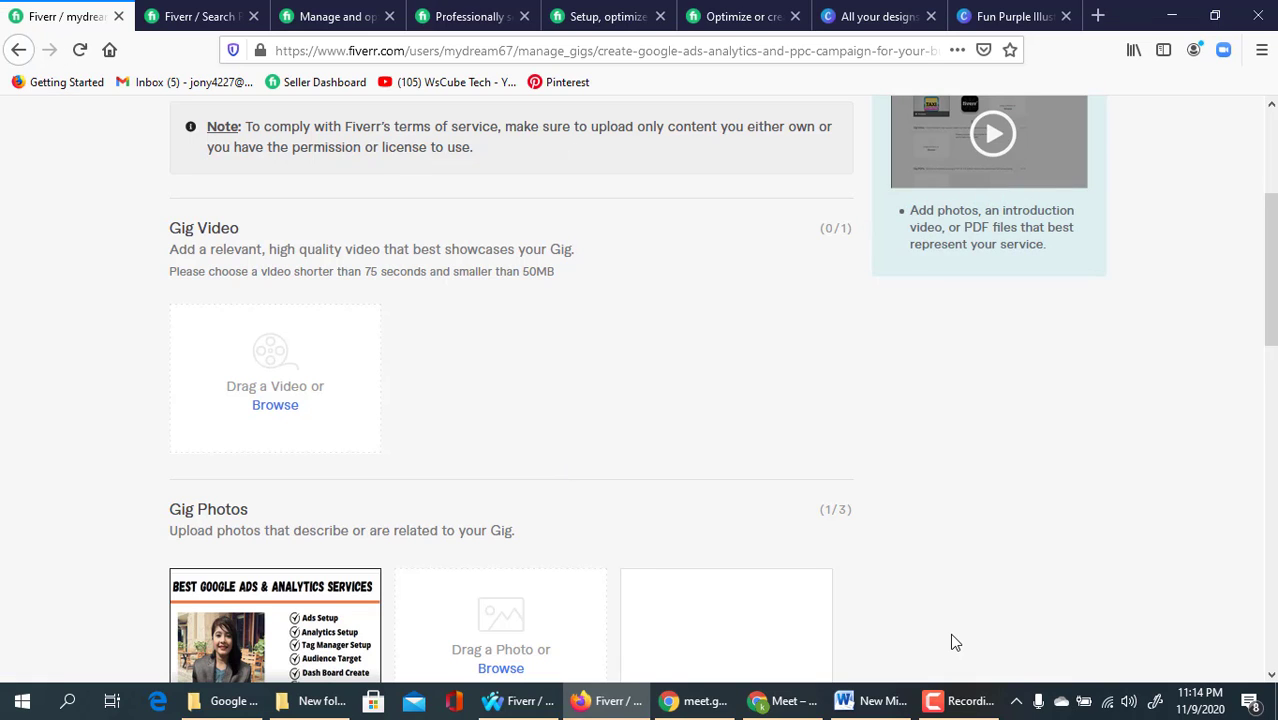
- Switch to the Google Meet call window
{"action": "left_click", "coordinate": [945, 700]}
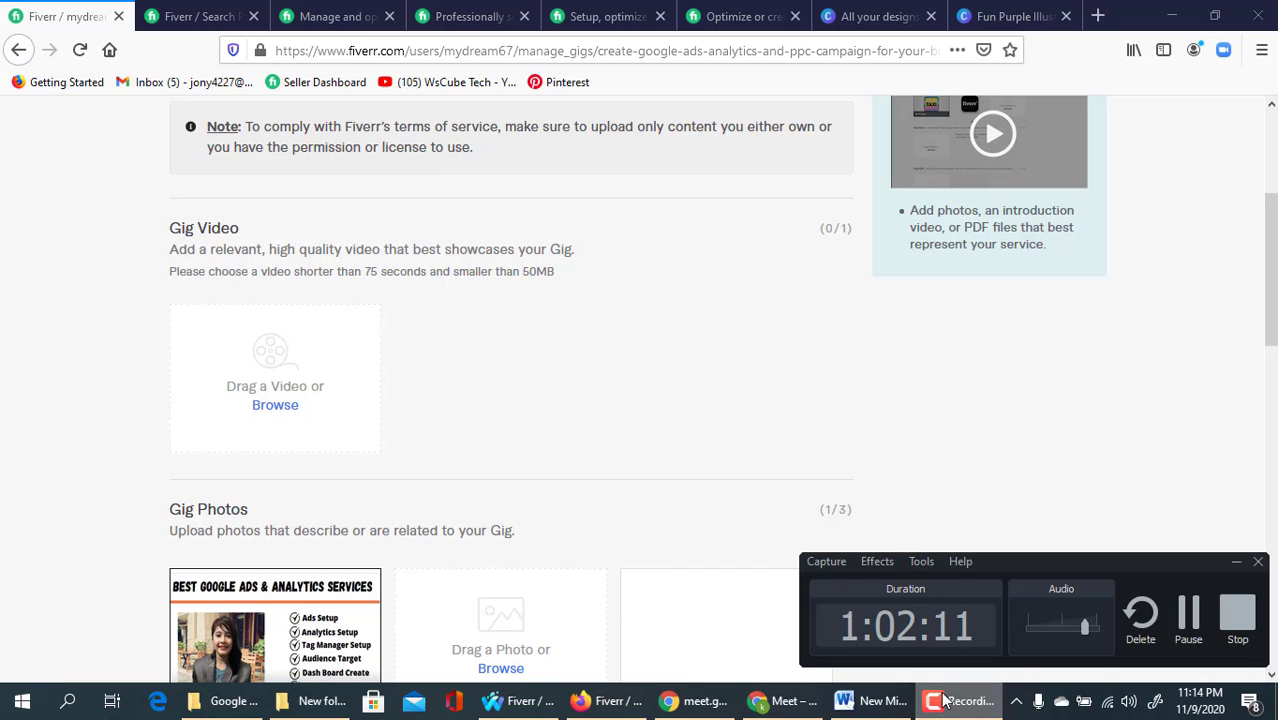
{"action": "left_click", "coordinate": [945, 700]}
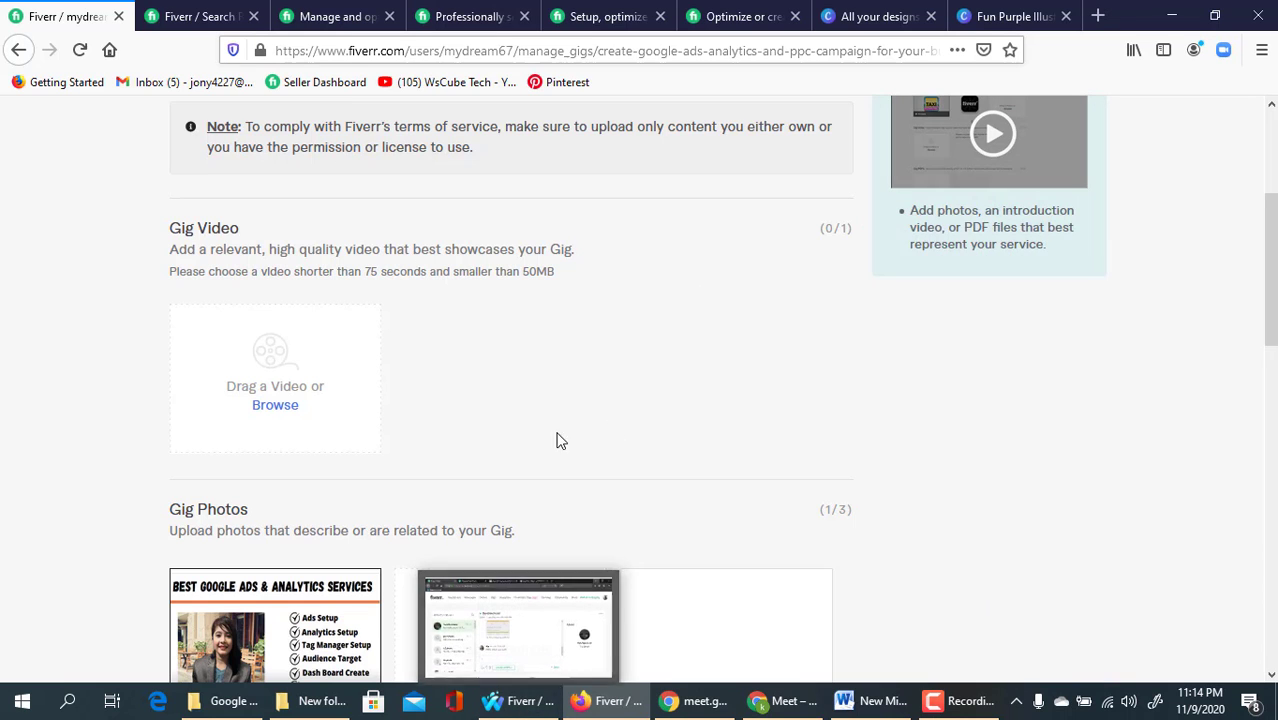
{"action": "left_click", "coordinate": [785, 700]}
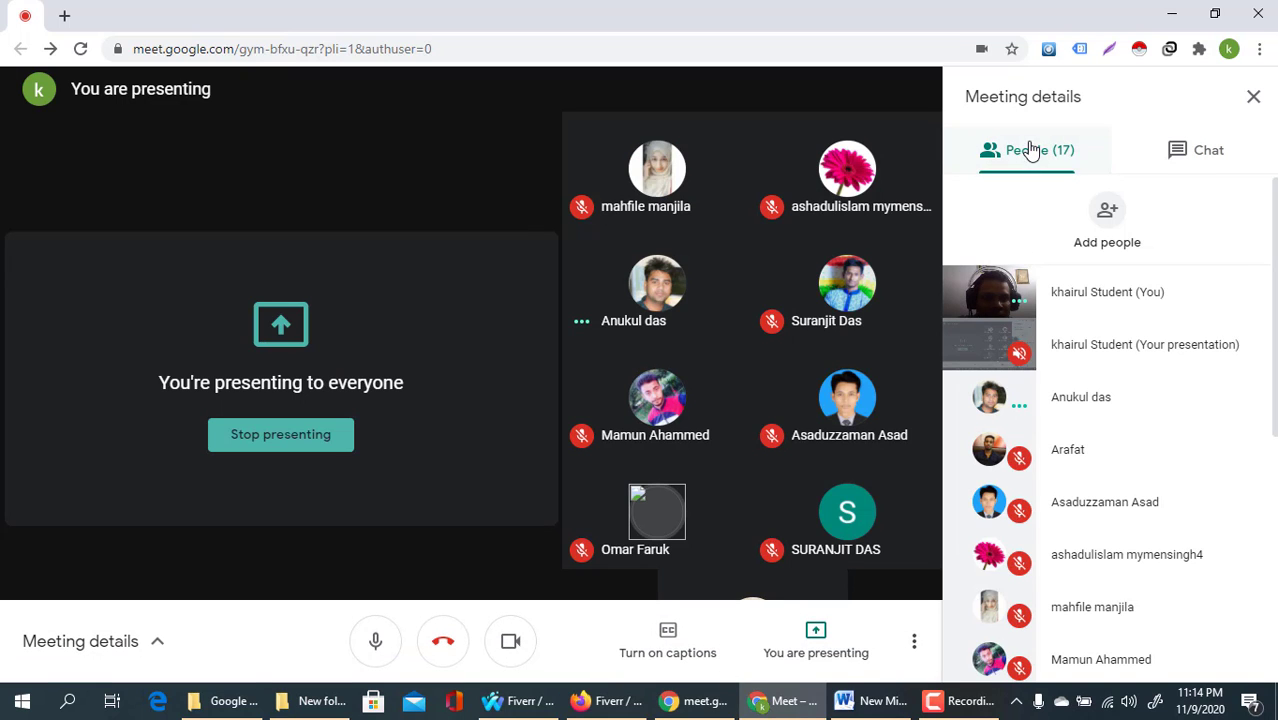
- Look through the full list of meeting participants and their microphone status in the call
{"action": "scroll", "coordinate": [1060, 320], "scroll_direction": "down", "scroll_amount": 5}
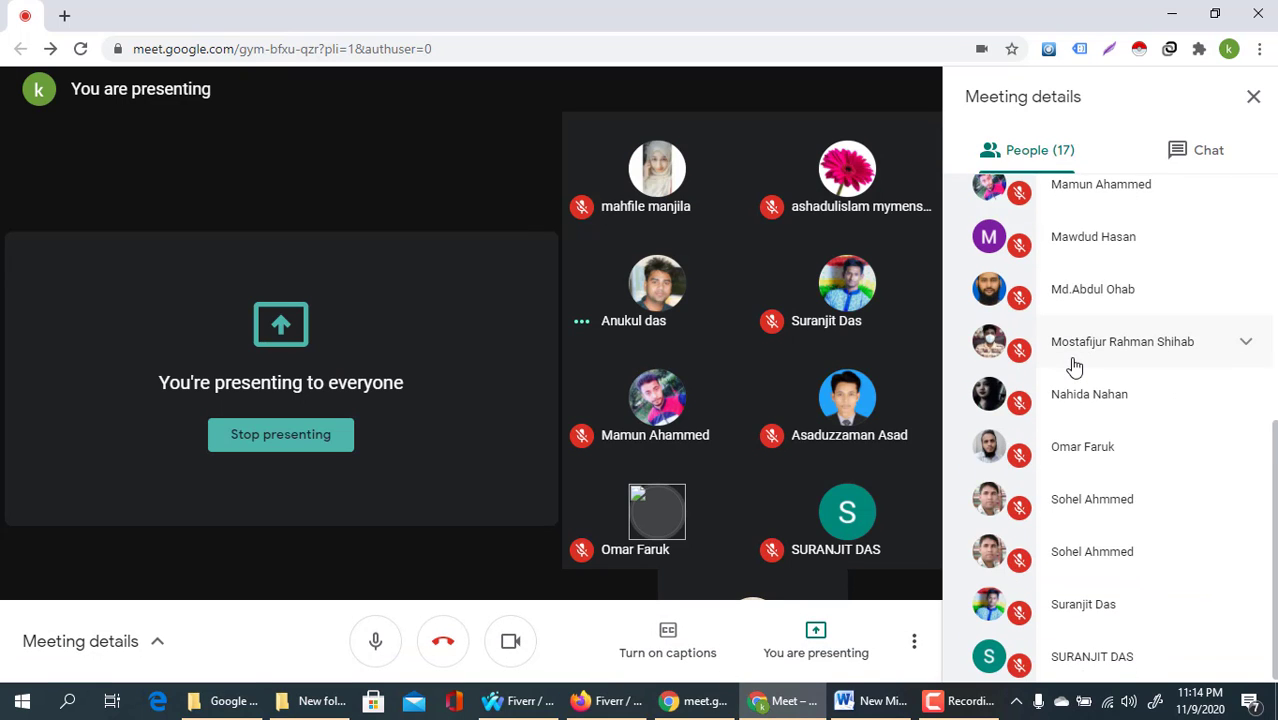
{"action": "scroll", "coordinate": [1071, 397], "scroll_direction": "up", "scroll_amount": 5}
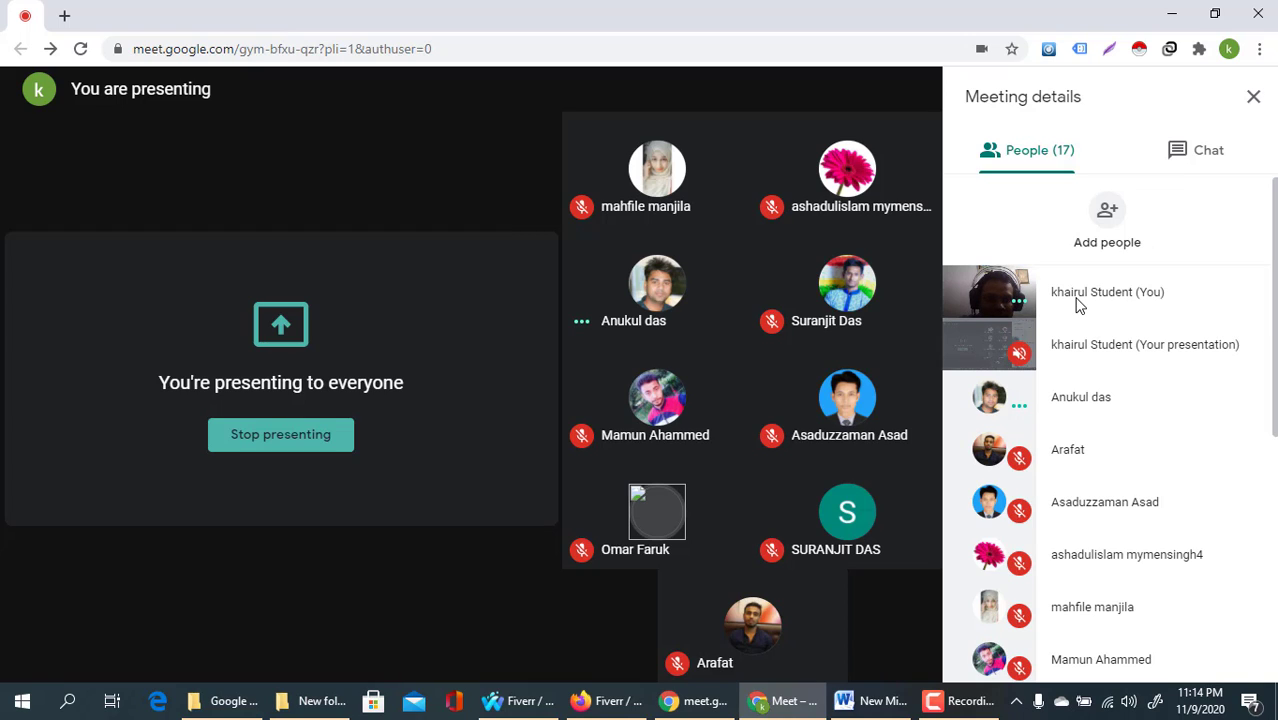
{"action": "scroll", "coordinate": [1078, 305], "scroll_direction": "down", "scroll_amount": 2}
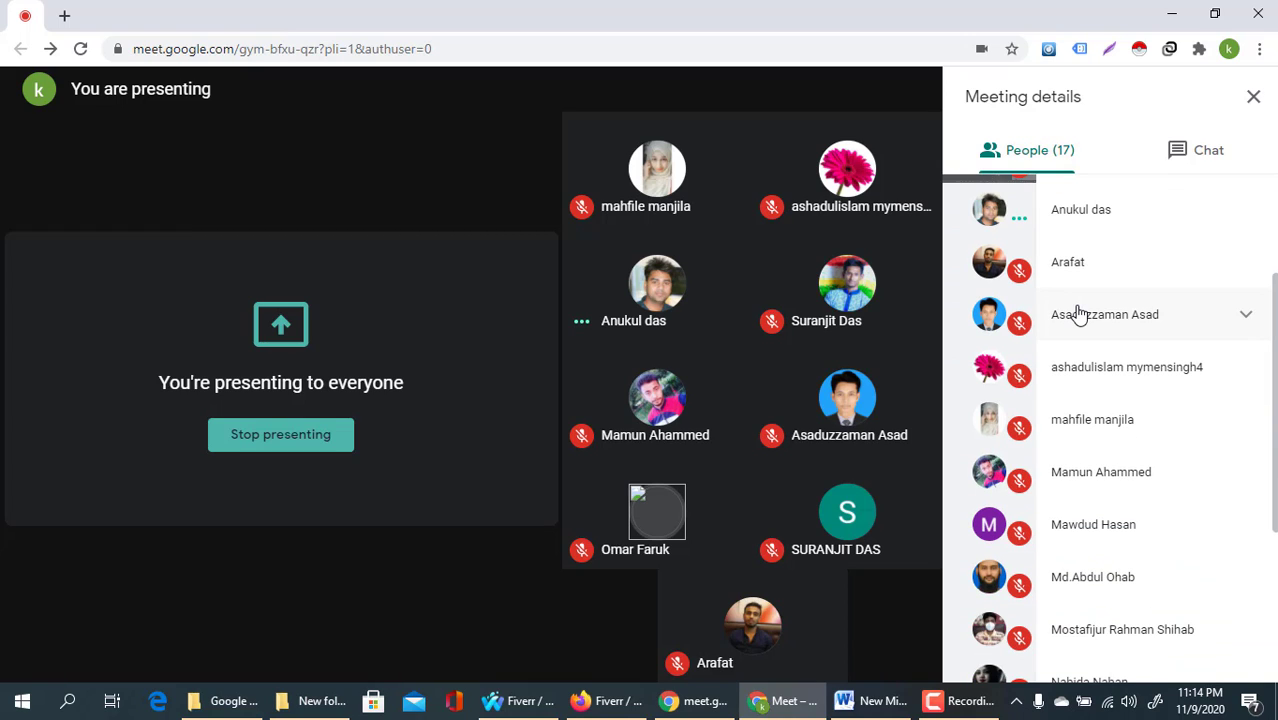
{"action": "scroll", "coordinate": [1080, 316], "scroll_direction": "down", "scroll_amount": 1}
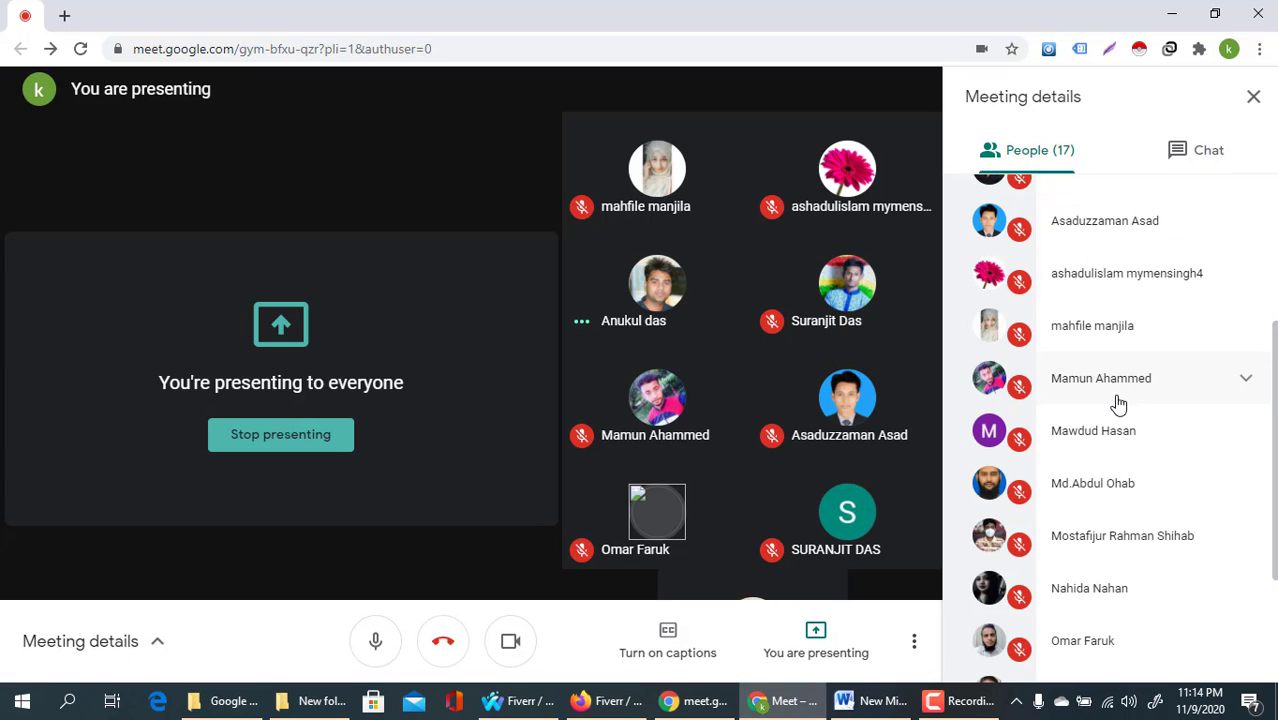
{"action": "scroll", "coordinate": [1118, 403], "scroll_direction": "down", "scroll_amount": 1}
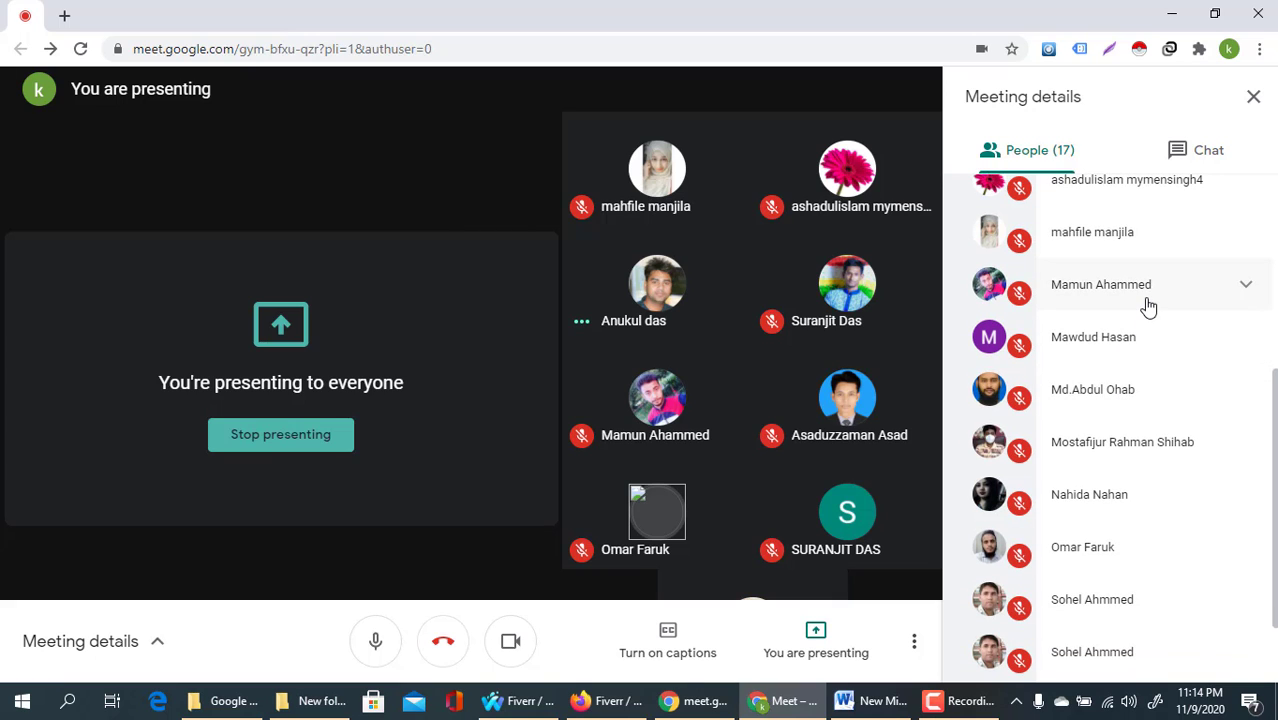
{"action": "scroll", "coordinate": [1140, 340], "scroll_direction": "down", "scroll_amount": 1}
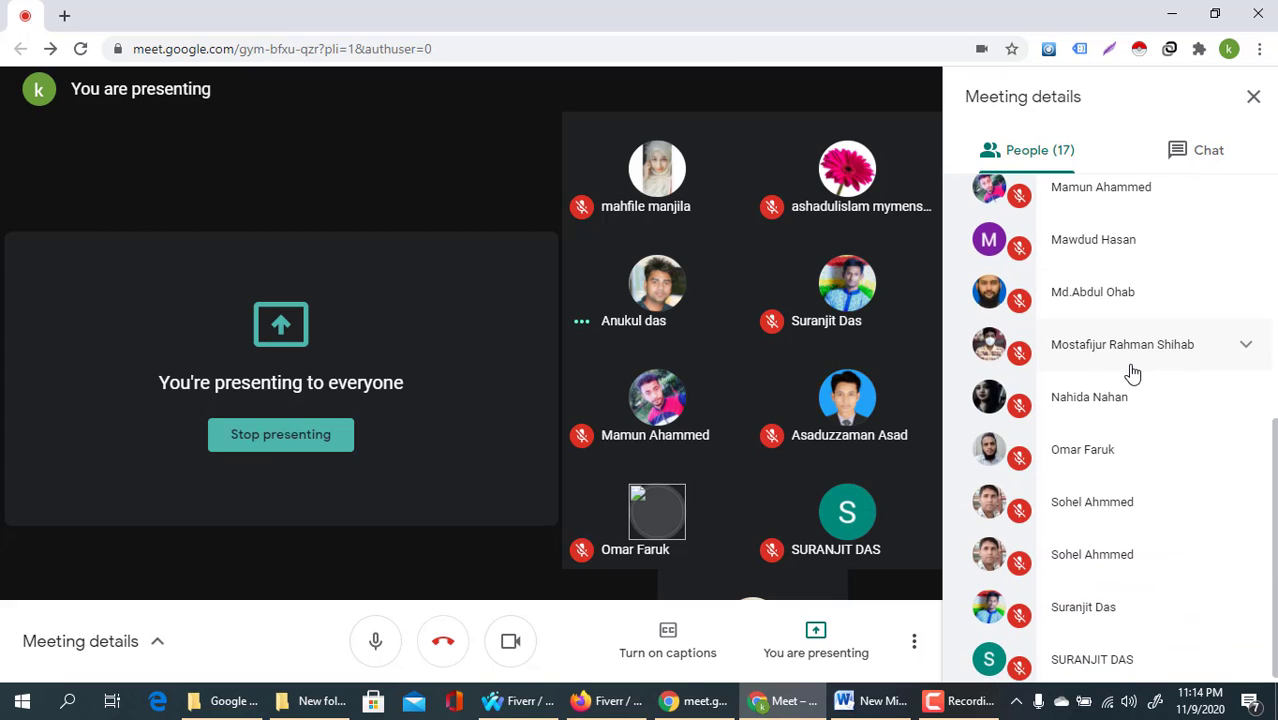
{"action": "scroll", "coordinate": [1127, 412], "scroll_direction": "up", "scroll_amount": 1}
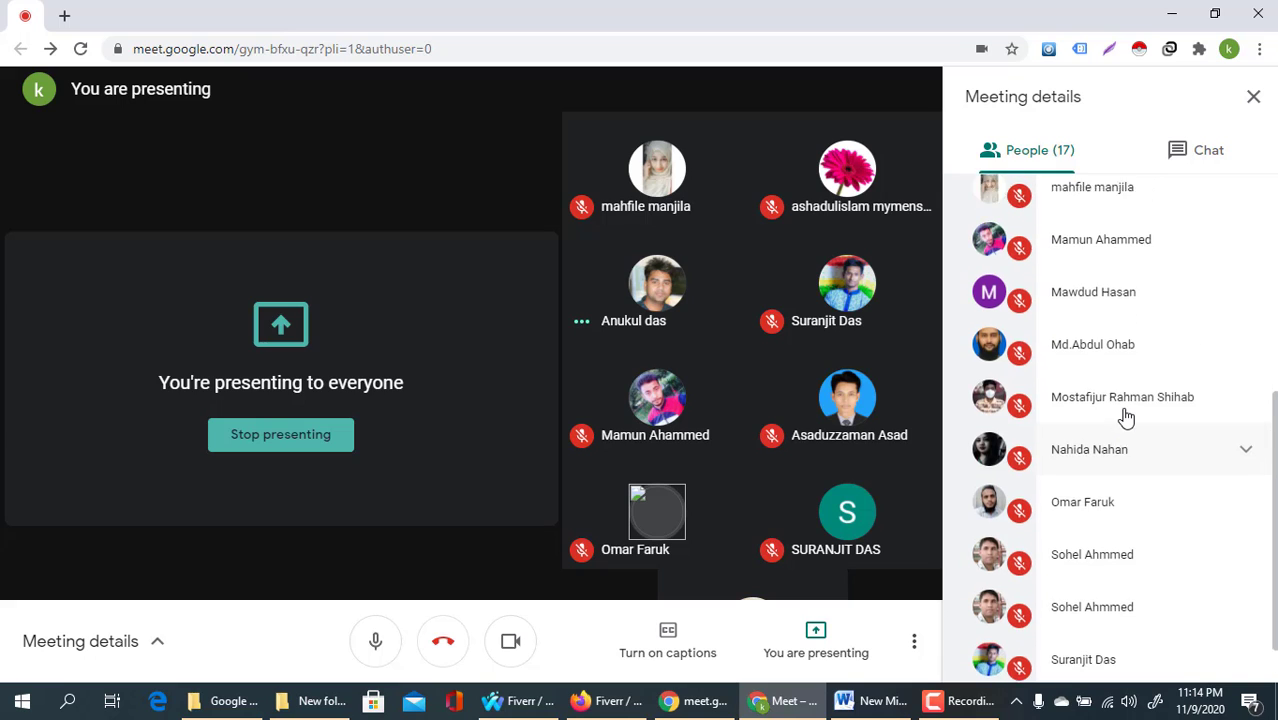
{"action": "scroll", "coordinate": [1126, 418], "scroll_direction": "down", "scroll_amount": 1}
{"action": "scroll", "coordinate": [1126, 418], "scroll_direction": "up", "scroll_amount": 2}
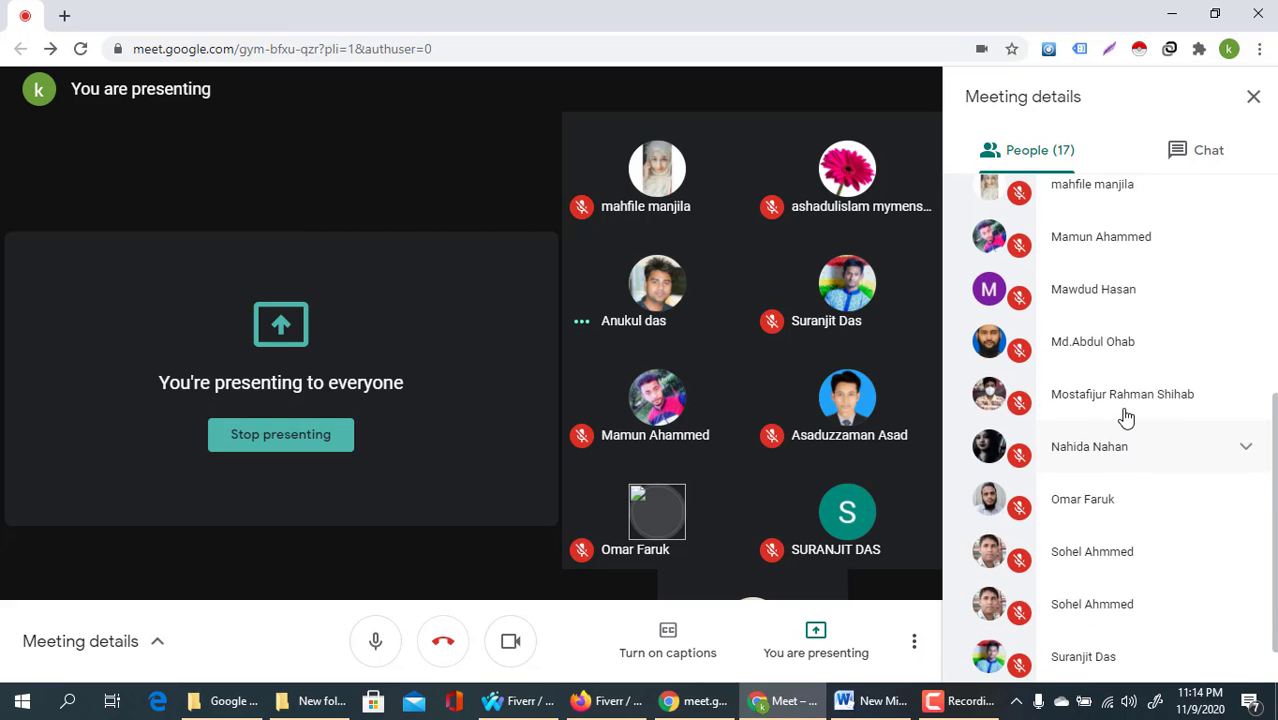
{"action": "scroll", "coordinate": [1126, 418], "scroll_direction": "up", "scroll_amount": 1}
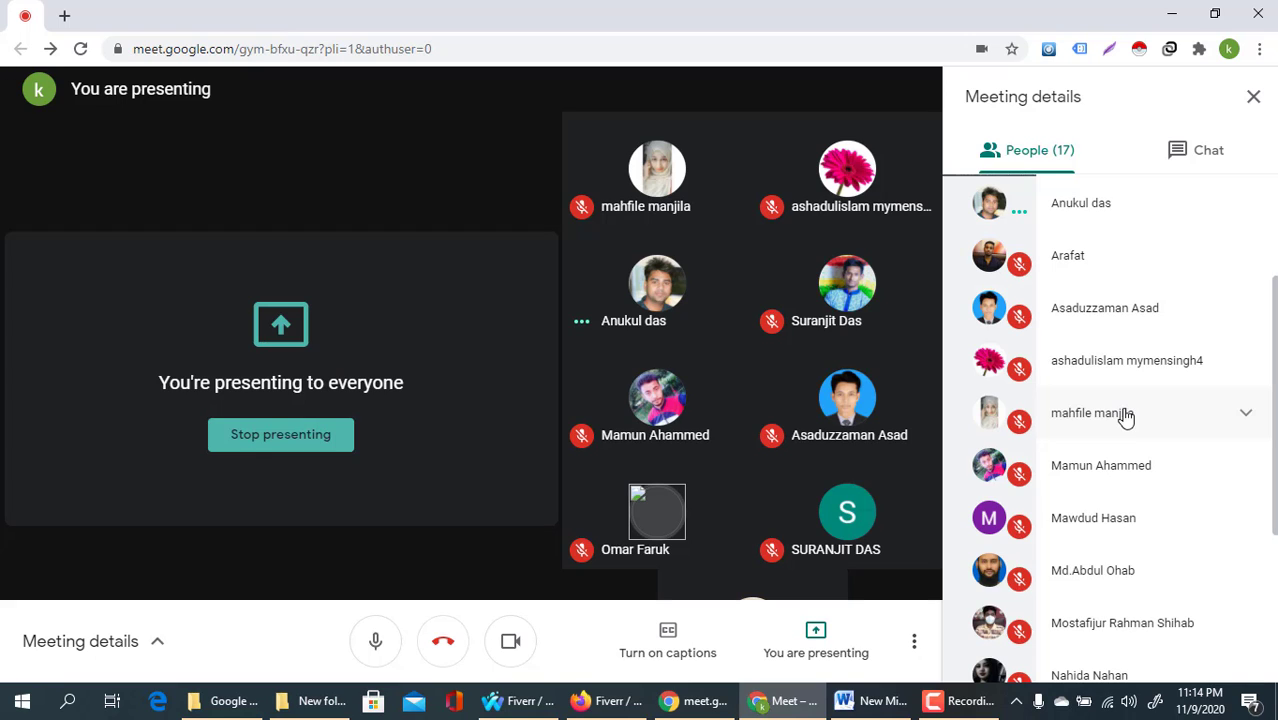
{"action": "scroll", "coordinate": [1126, 418], "scroll_direction": "down", "scroll_amount": 2}
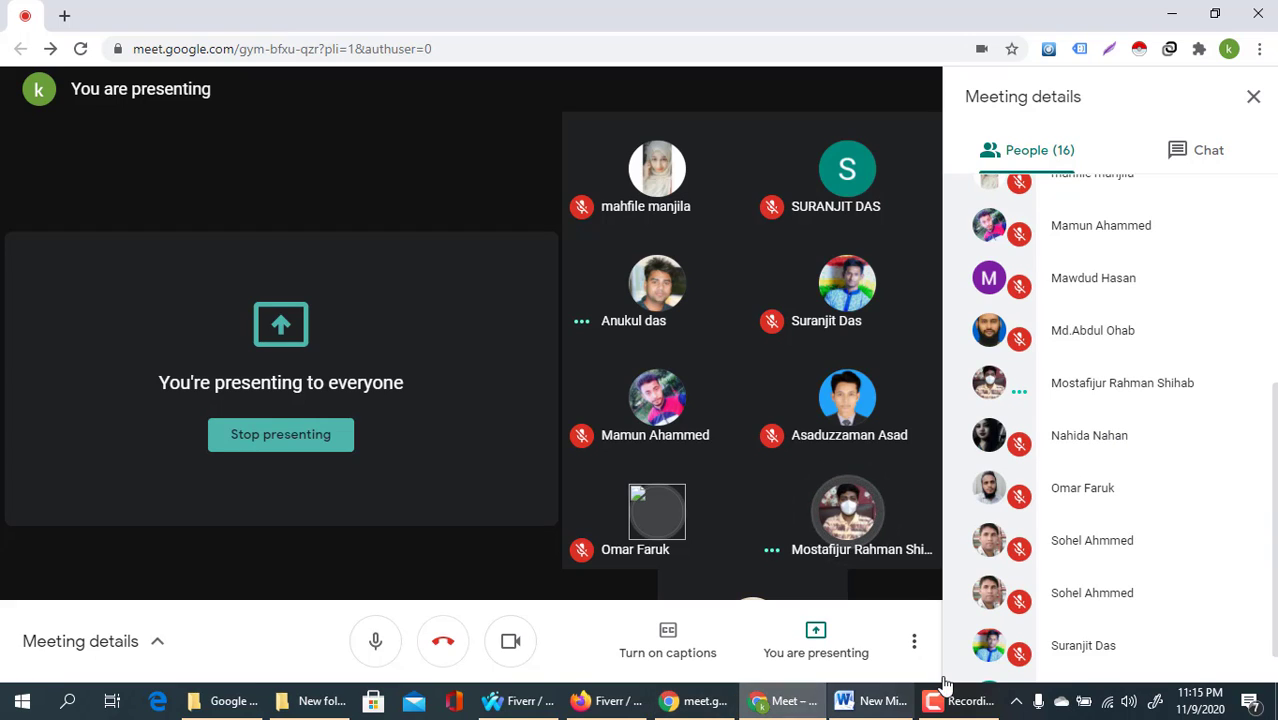
- Switch to the Camtasia recorder window with the recording controls
{"action": "mouse_move", "coordinate": [955, 703]}
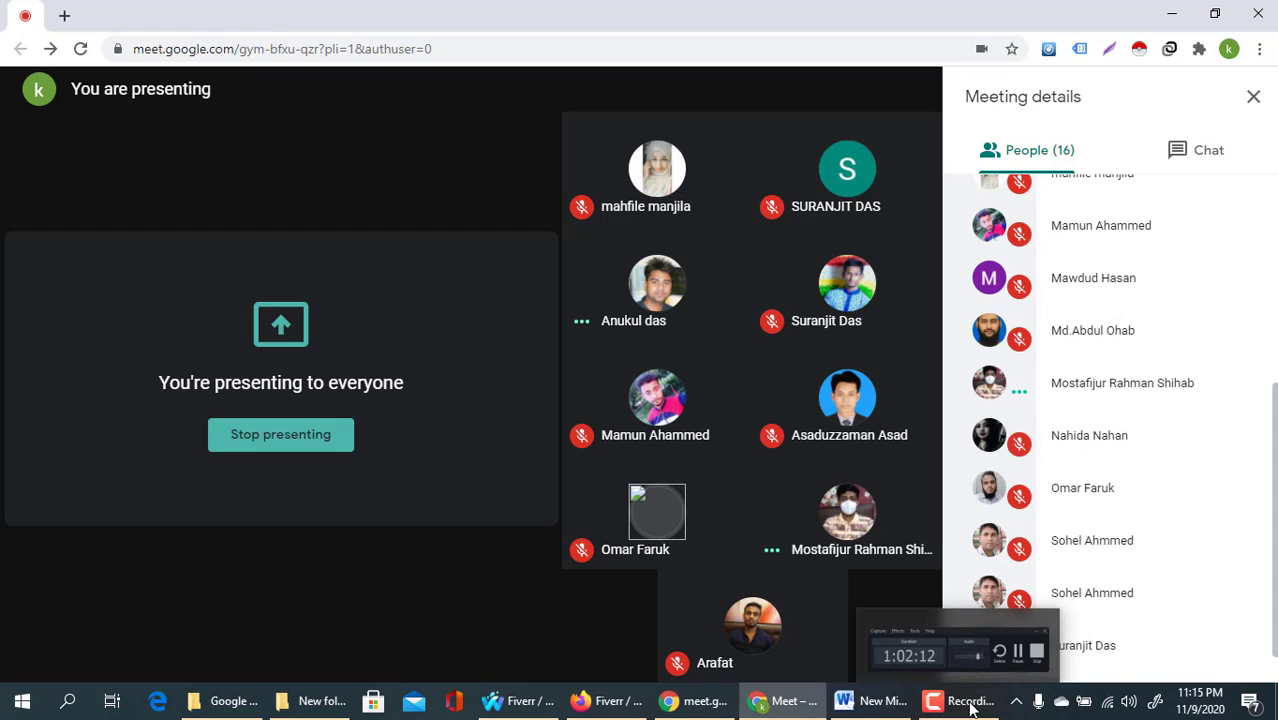
{"action": "left_click", "coordinate": [959, 708]}
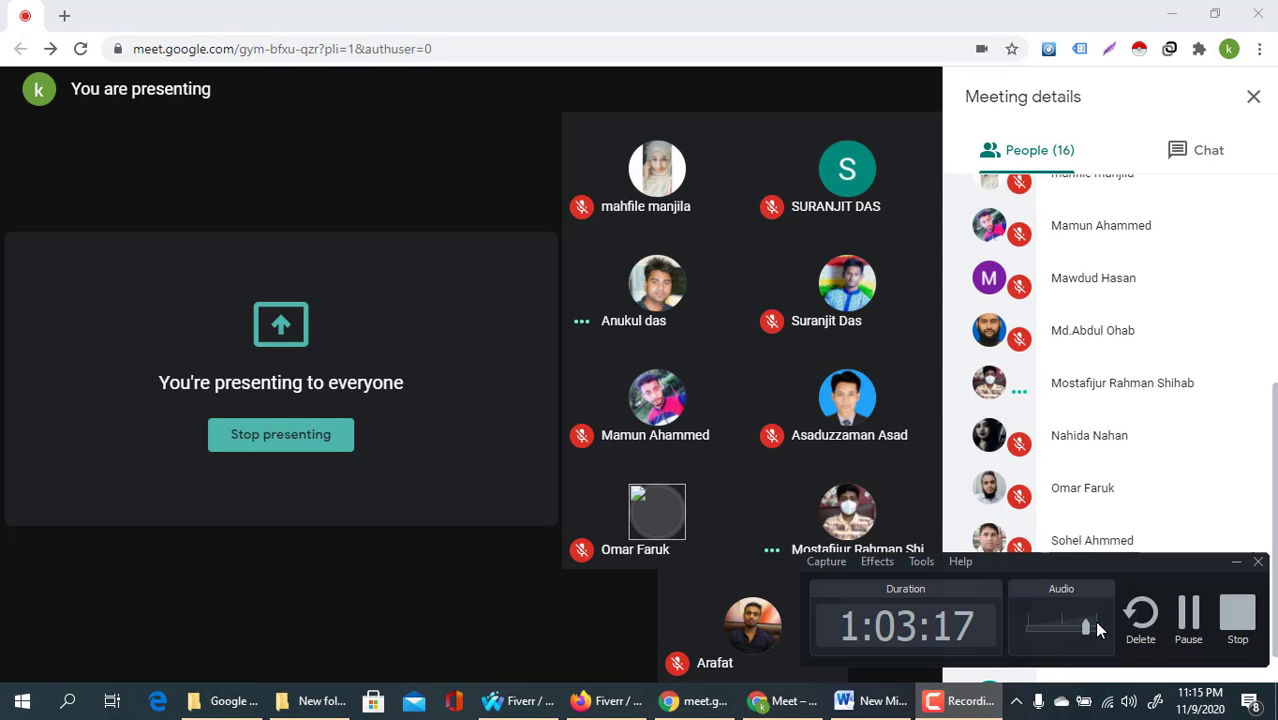